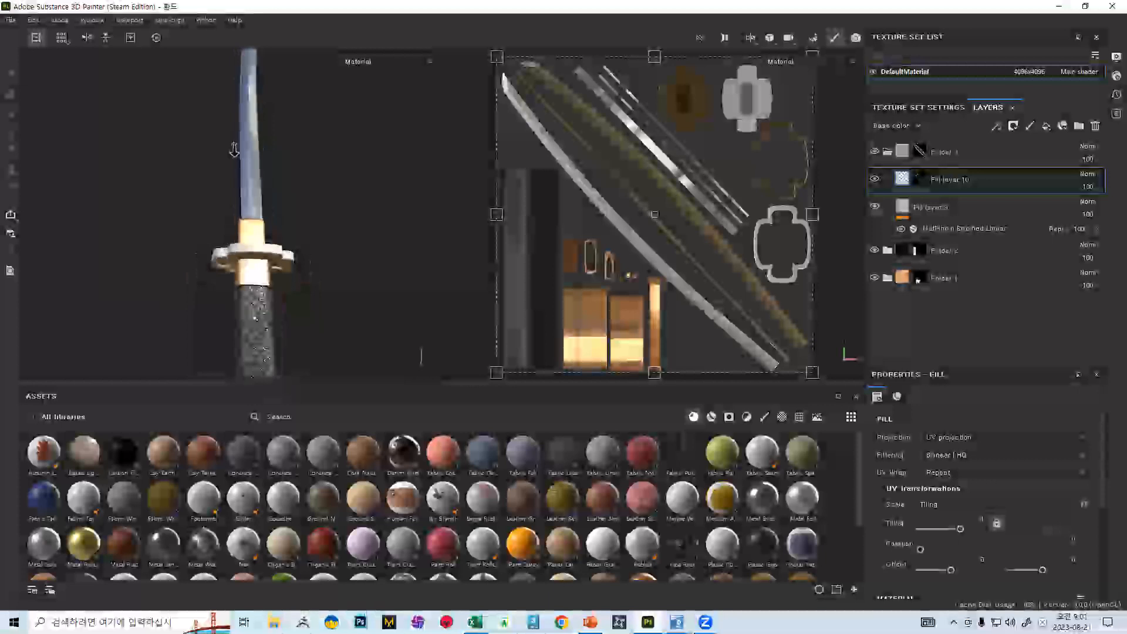
Switch to PowerPoint and look through the sword slide 46 and the character-making slide 47
left_click_drag(269, 354, 240, 312, "alt")
right_click_drag(240, 312, 225, 320, "alt")
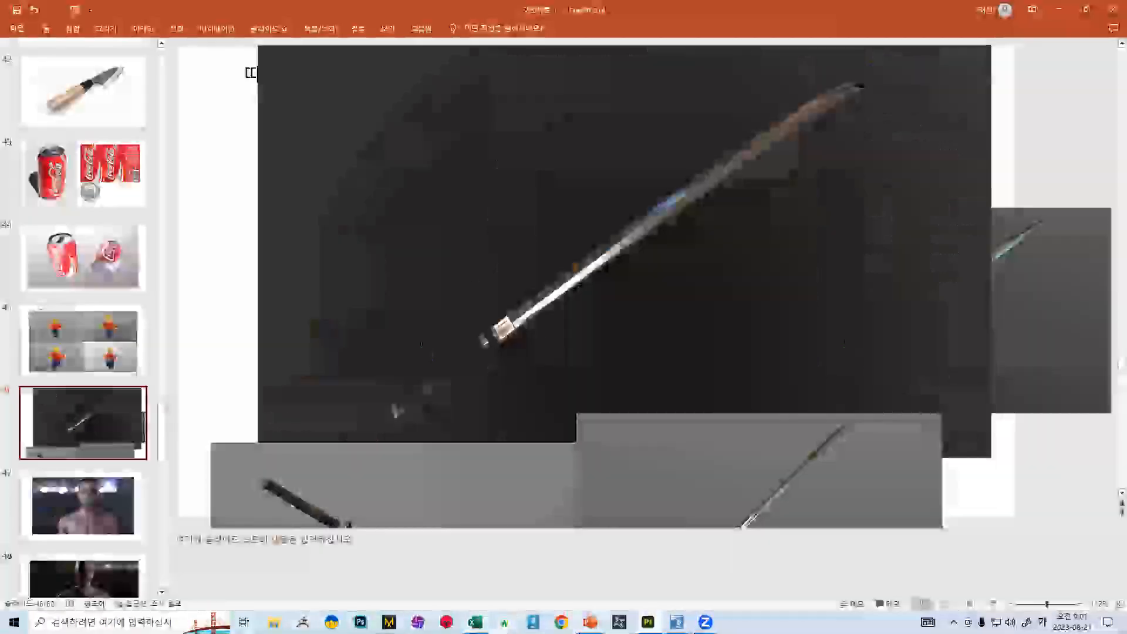
left_click(590, 622)
left_click(87, 412)
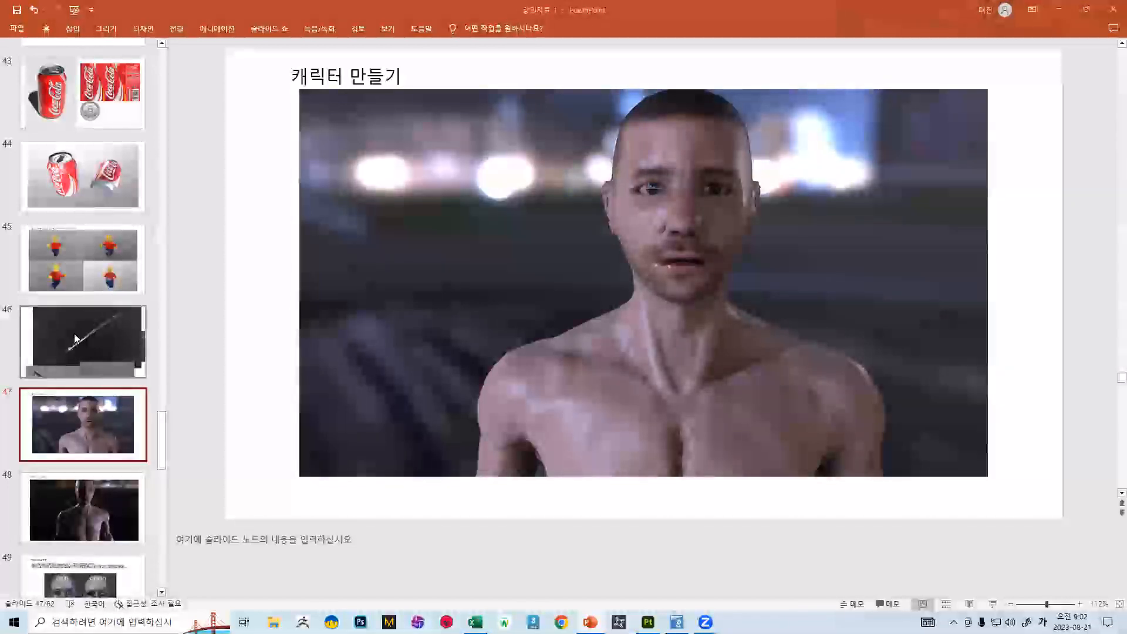
left_click(97, 343)
left_click(86, 423)
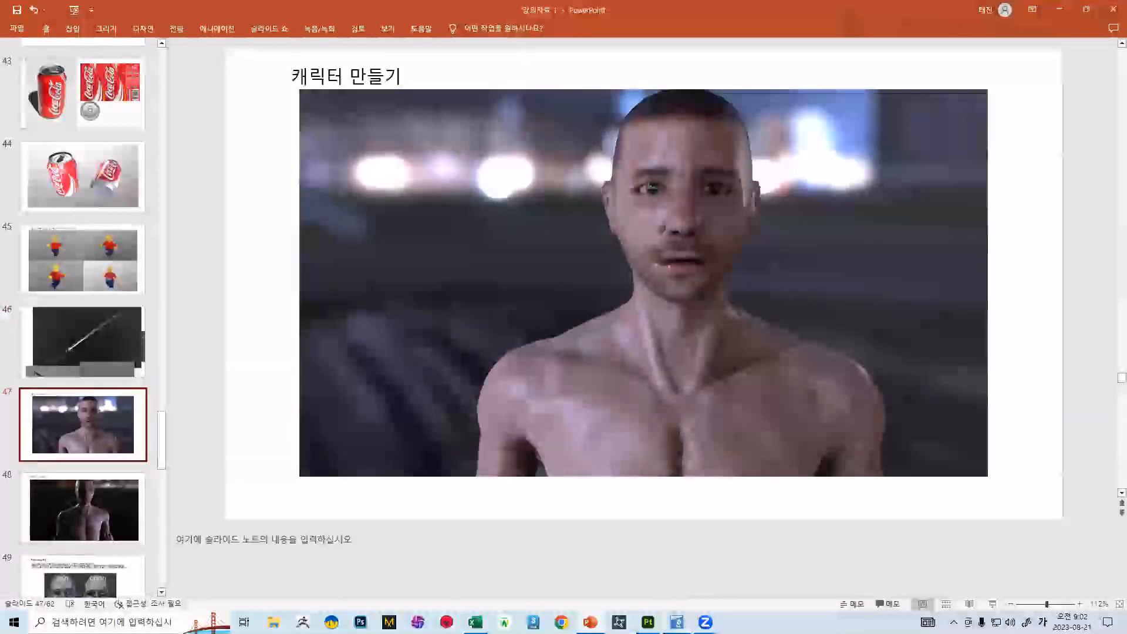
Switch to the Excel attendance workbook and look through the student list and its attendance marks
key("alt+Tab")
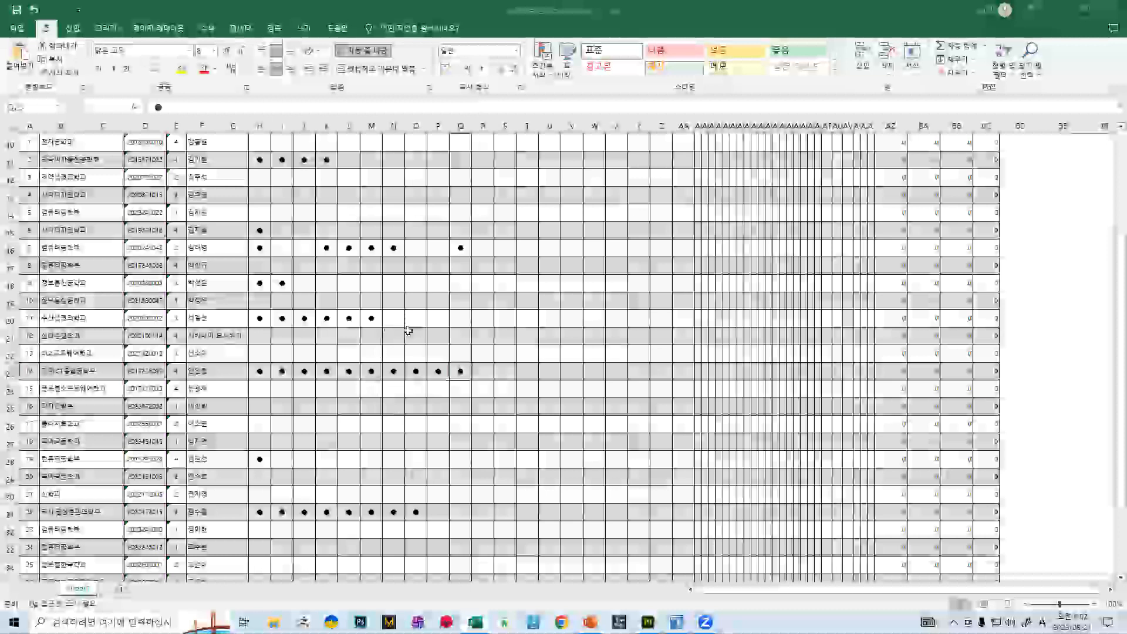
scroll(408, 330, "down", 4)
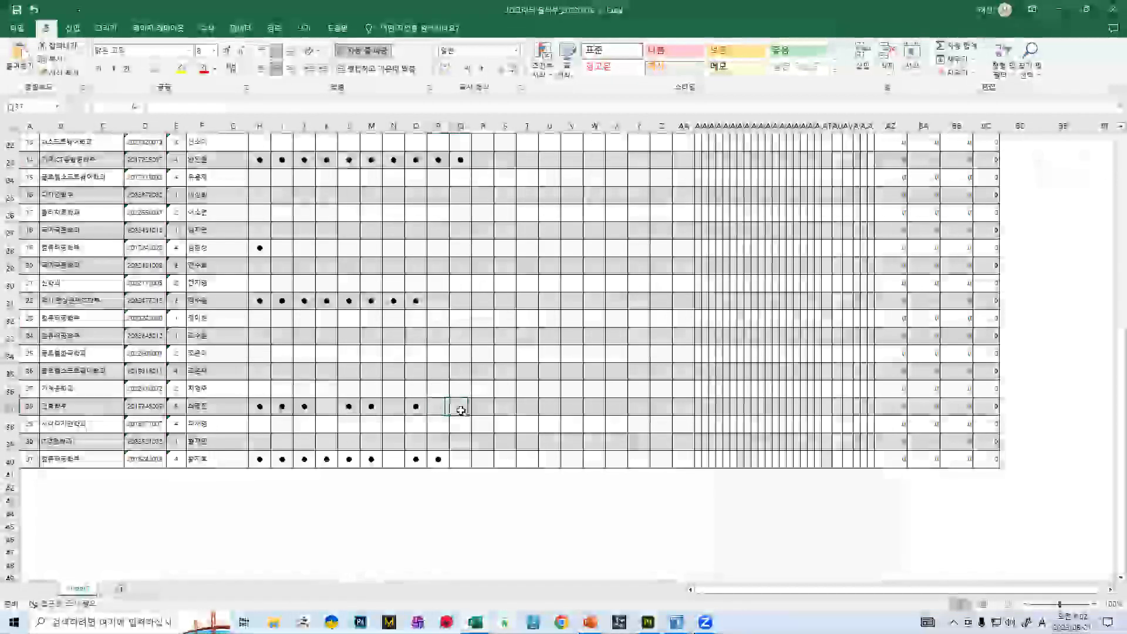
scroll(469, 342, "up", 6)
scroll(474, 341, "up", 2)
scroll(473, 337, "down", 7)
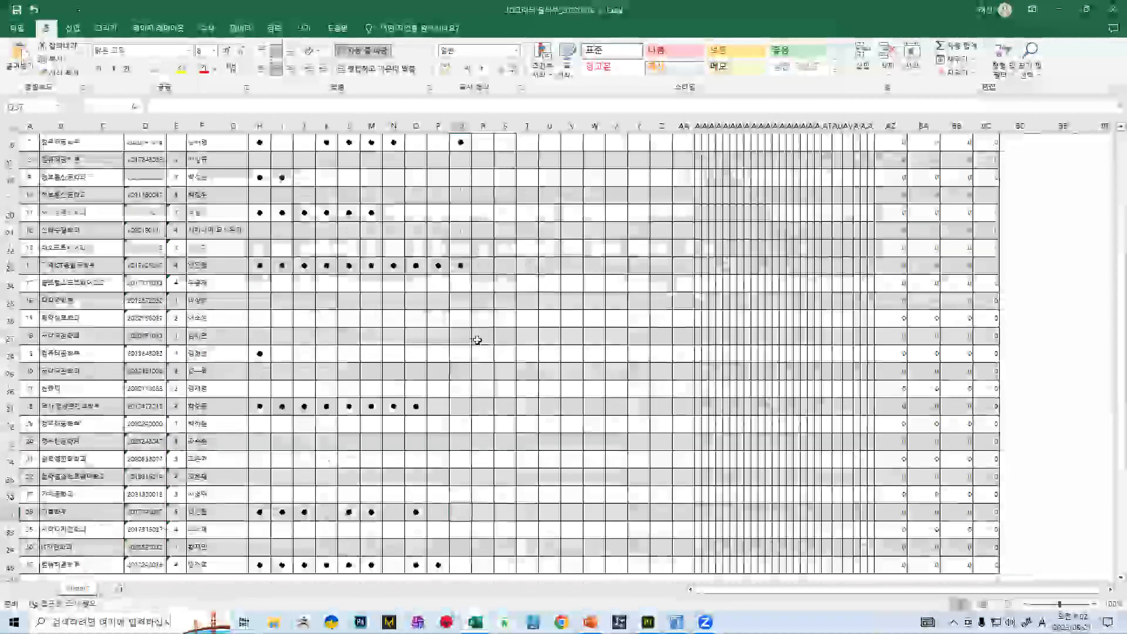
Paste the meeting screenshot over the attendance sheet to check the participants, and delete it
key("ctrl+v")
left_click_drag(664, 344, 468, 311)
left_click_drag(1009, 324, 772, 309)
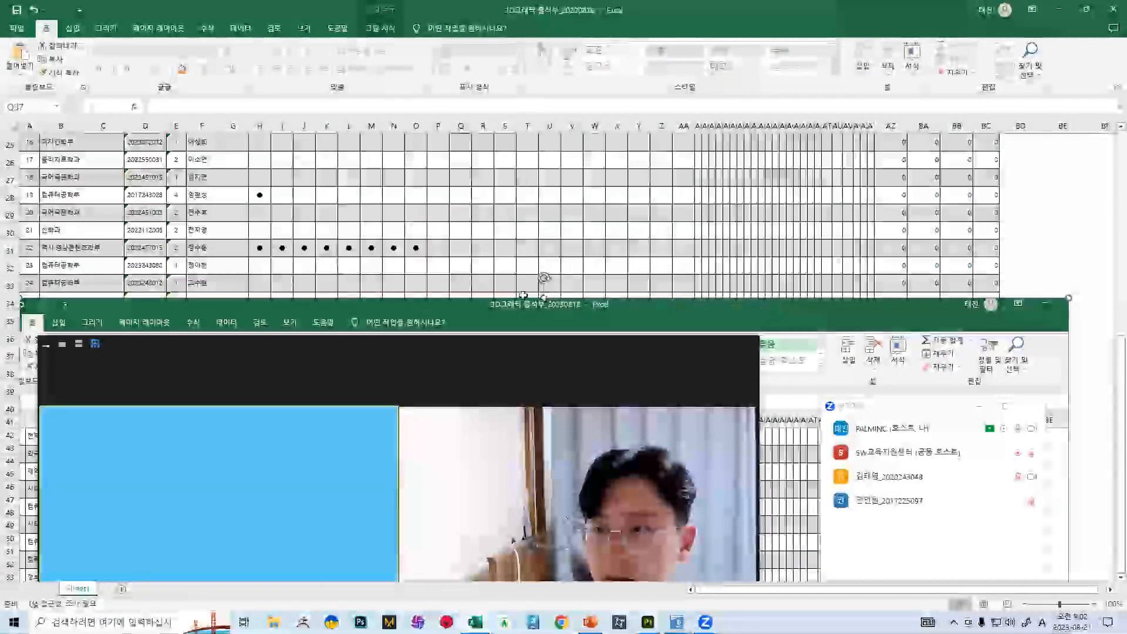
key("Delete")
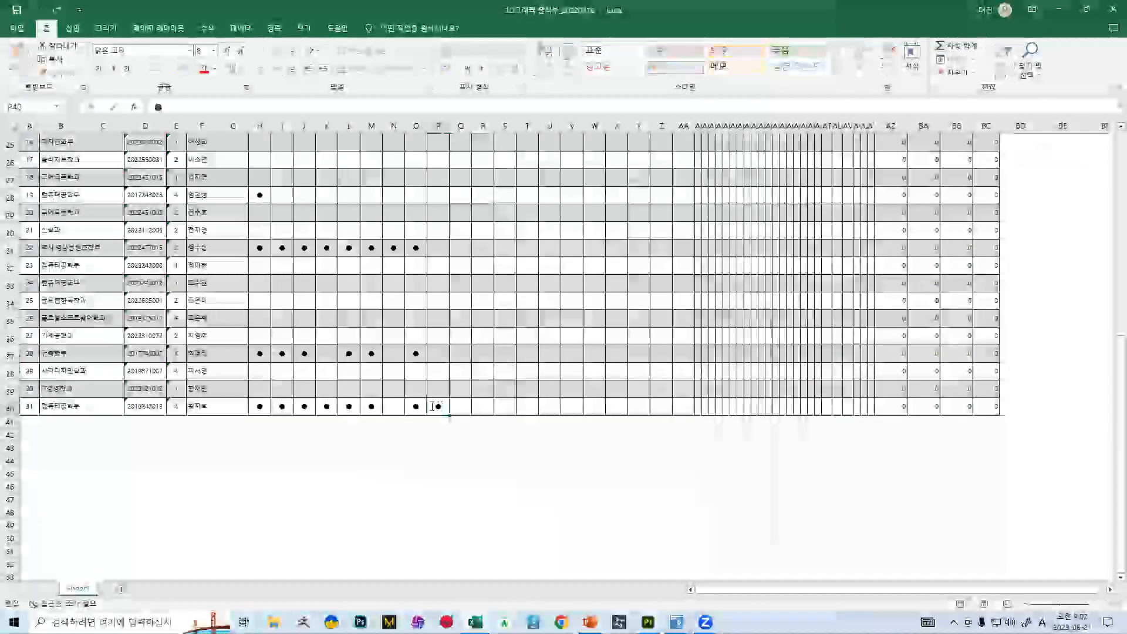
Mark the student in row 37 present with ● in cell Q37, save the workbook and check the list
scroll(461, 319, "up", 8)
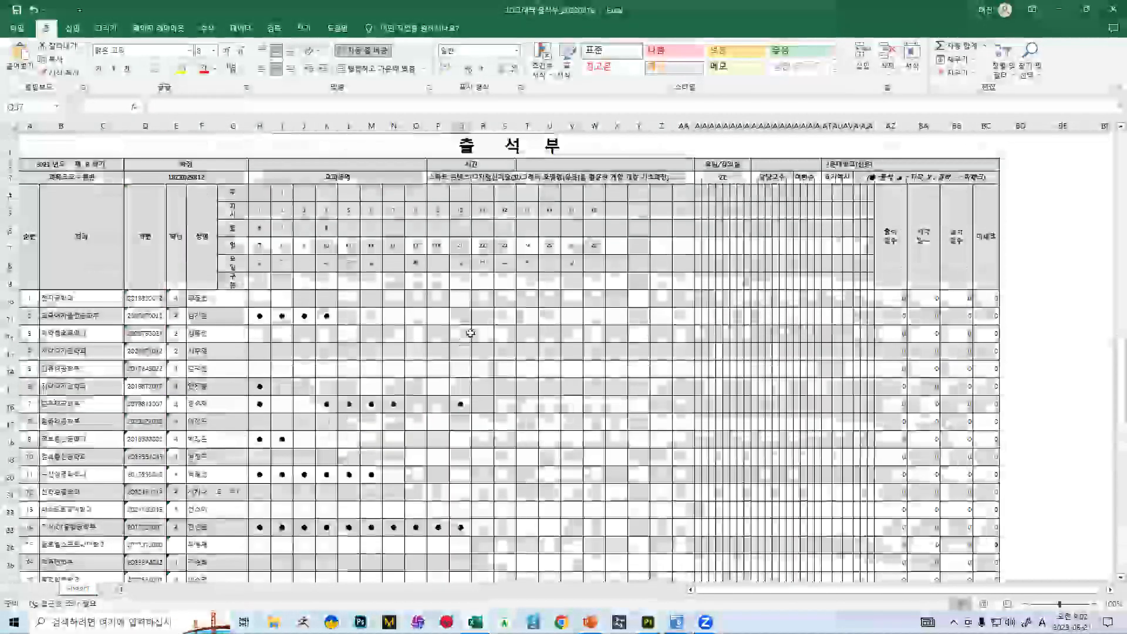
scroll(470, 324, "down", 4)
scroll(474, 326, "down", 2)
type("●")
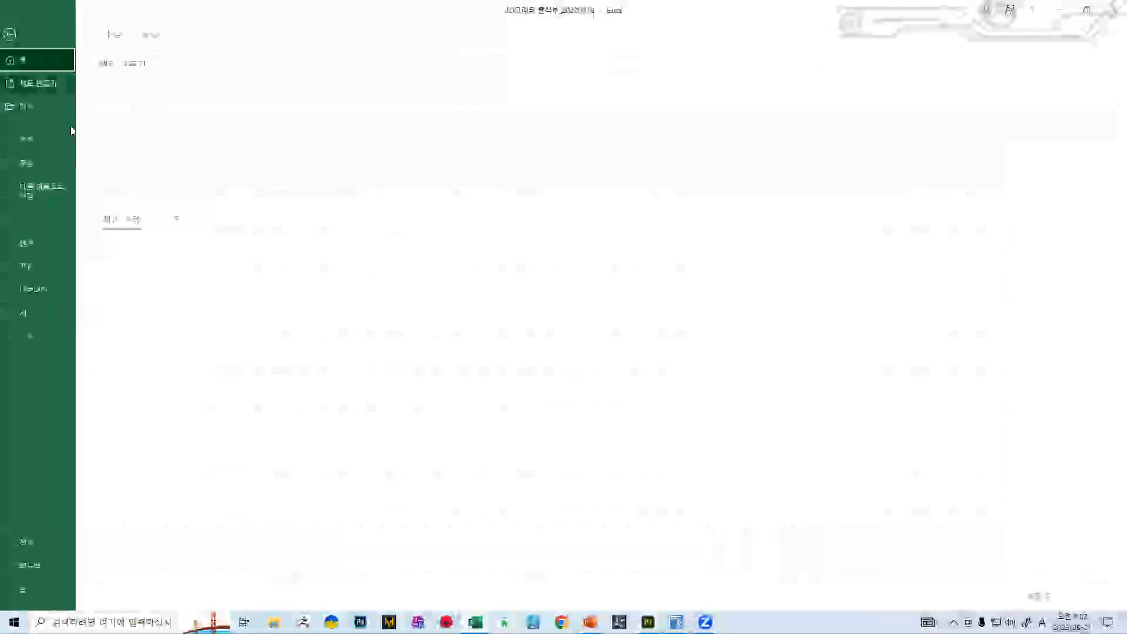
left_click(8, 28)
left_click(59, 164)
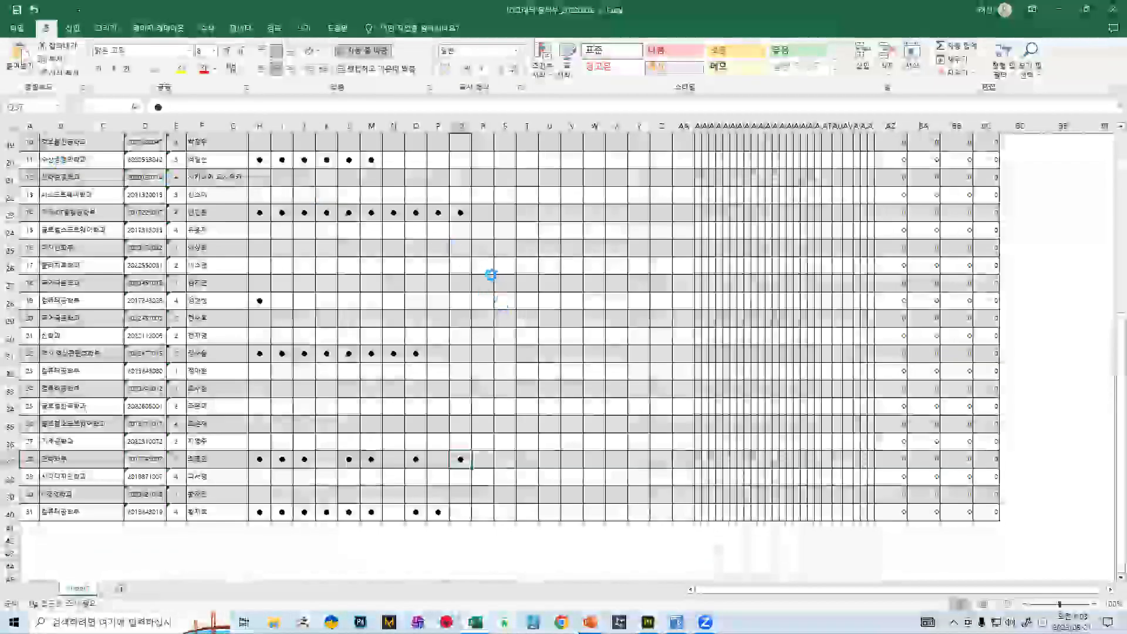
scroll(519, 273, "up", 1)
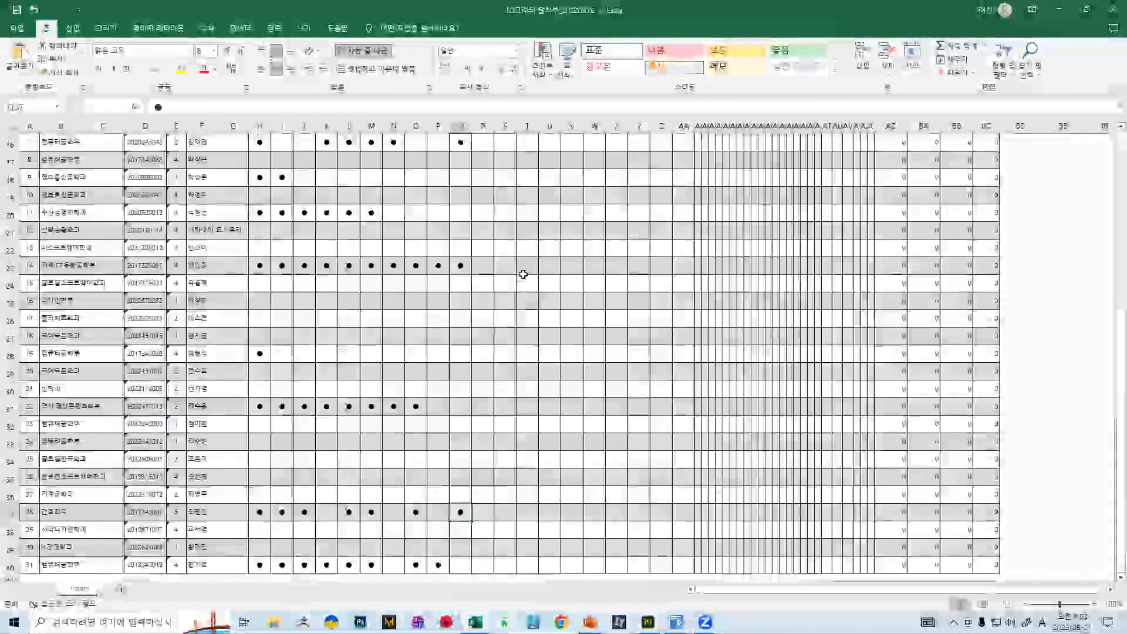
scroll(812, 284, "up", 2)
scroll(599, 276, "down", 3)
Switch back to Substance 3D Painter, inspect the sword's guard up close and collapse the top folder in the layer stack
left_click(647, 622)
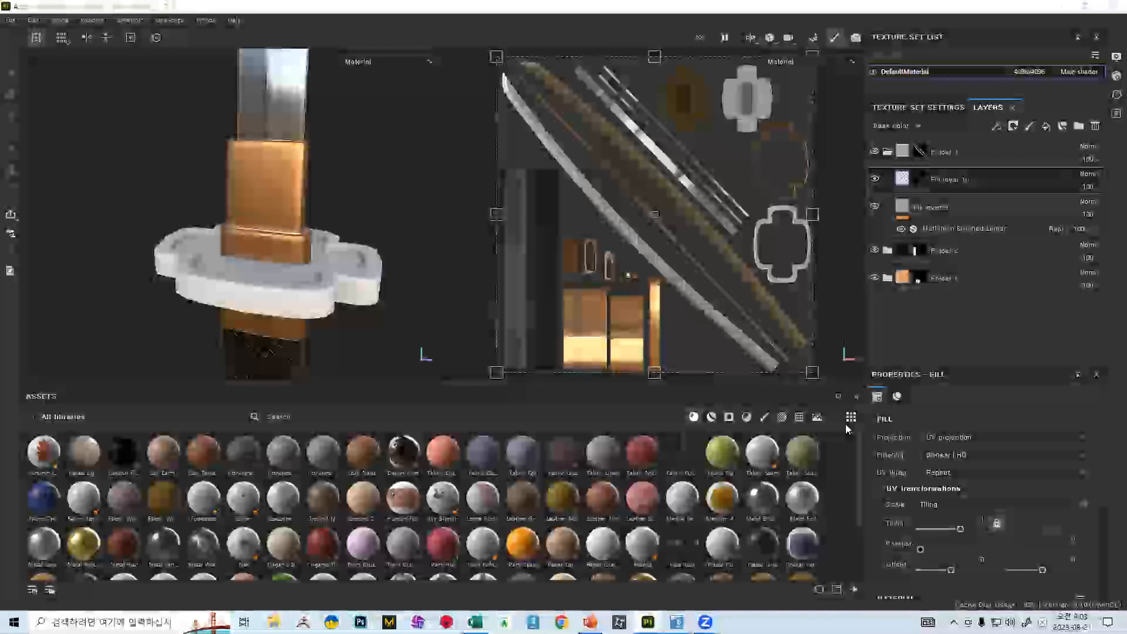
left_click_drag(270, 218, 301, 217, "alt")
scroll(301, 217, "up", 5)
middle_click_drag(301, 218, 221, 163, "alt")
left_click_drag(221, 164, 270, 246, "alt")
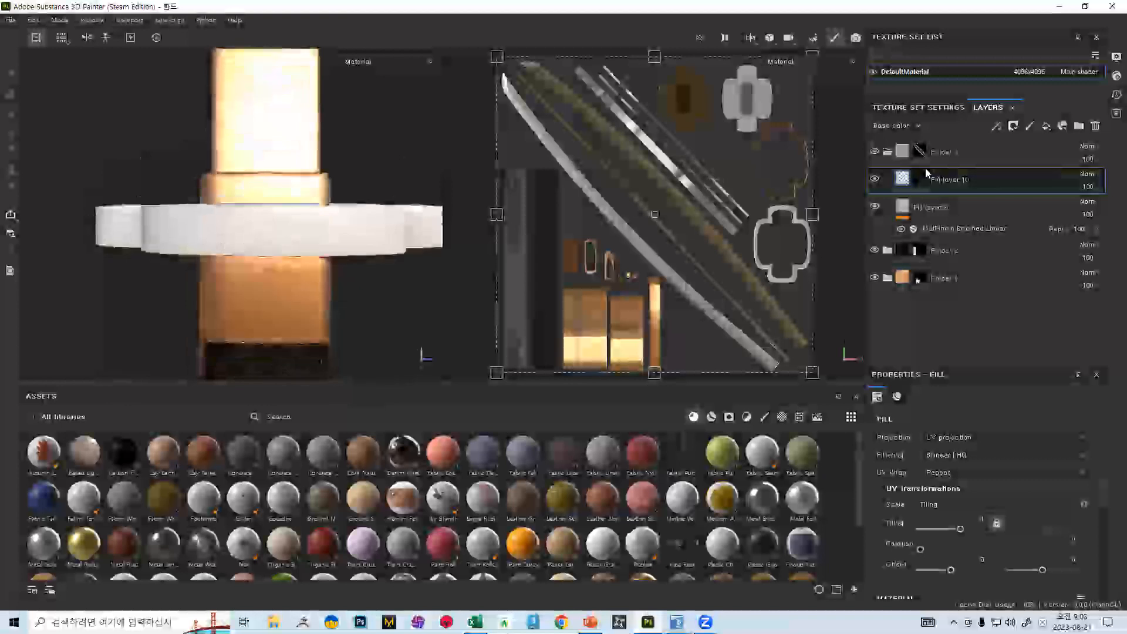
left_click(889, 151)
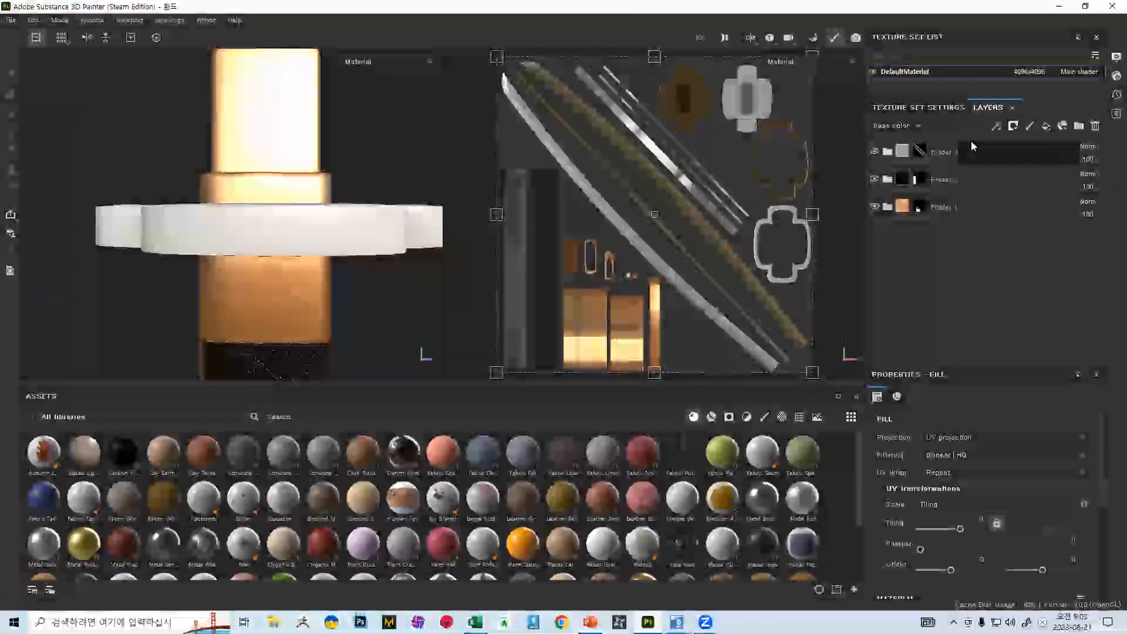
left_click_drag(275, 235, 307, 272, "alt")
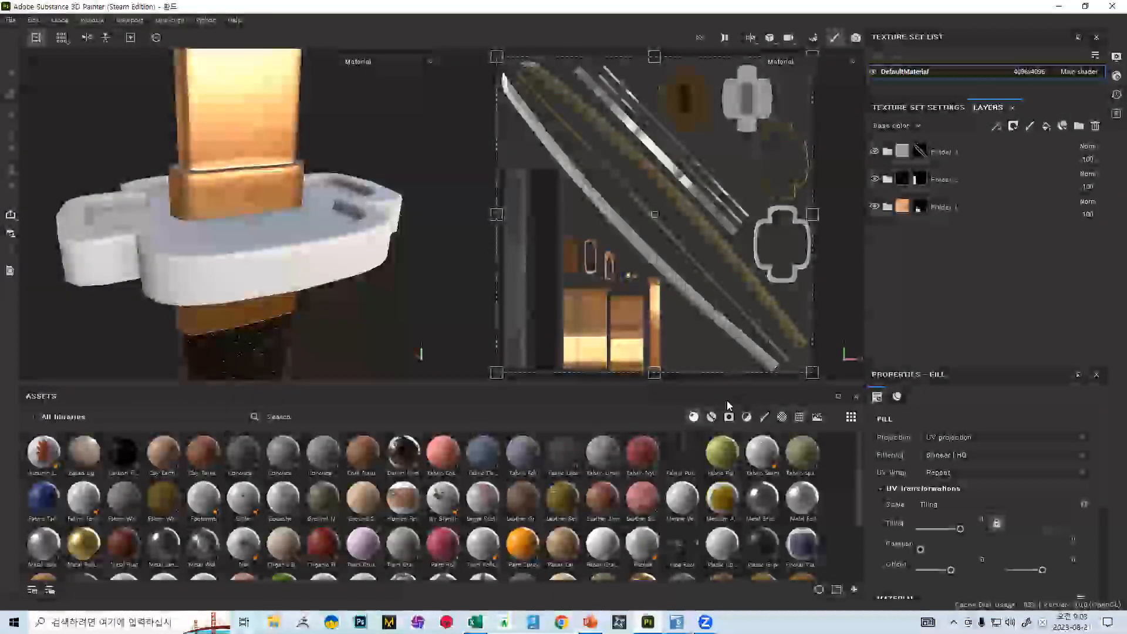
Add a new fill layer and move it out of the top folder to the top of the layer stack
left_click(1046, 126)
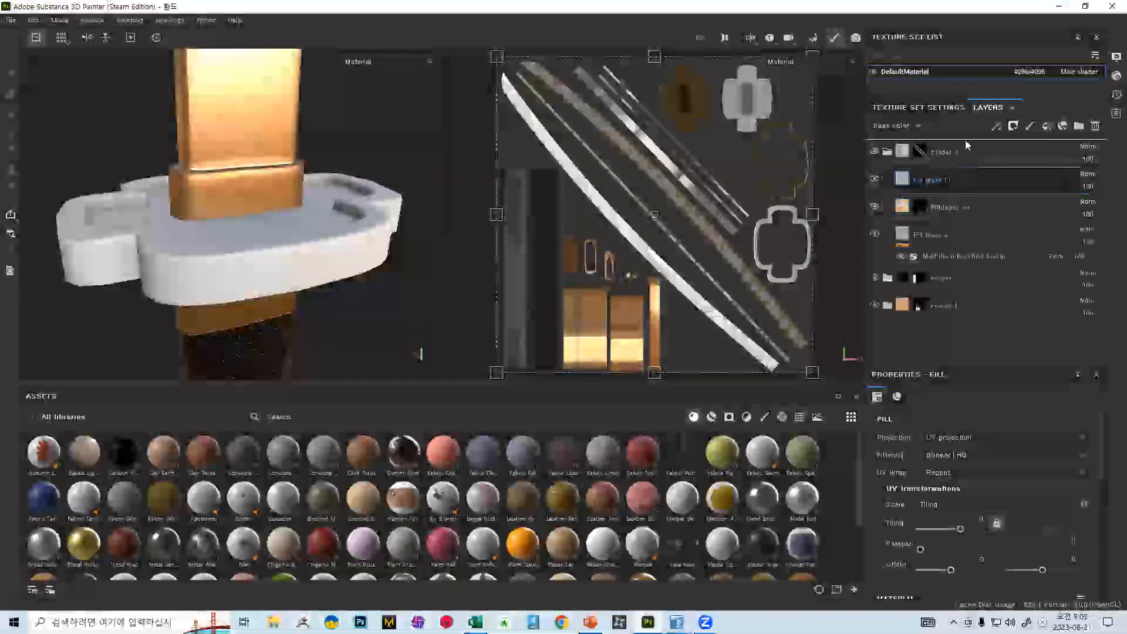
left_click_drag(936, 163, 945, 181)
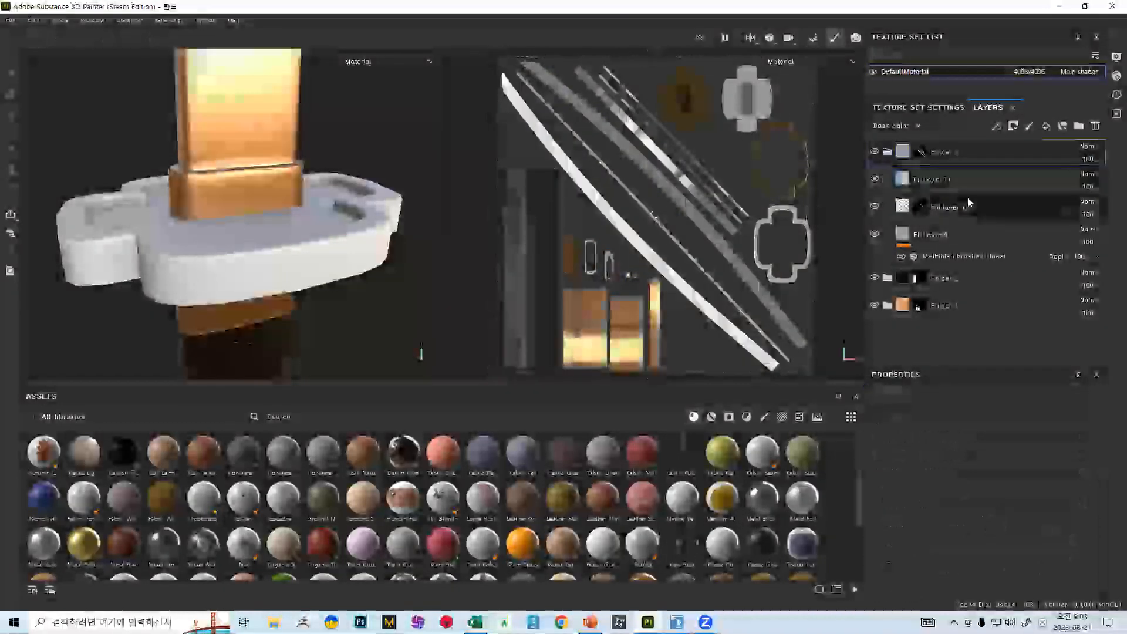
left_click(907, 182)
double_click(932, 185)
key("Return")
left_click_drag(925, 146, 923, 141)
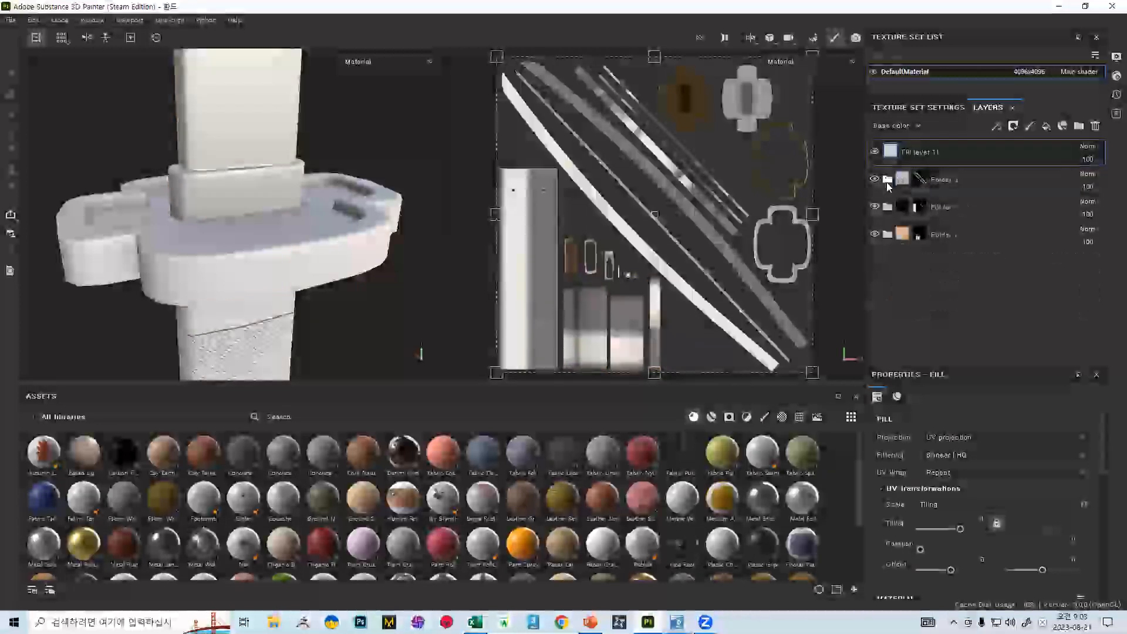
Select the uppermost folder's mask, inspect the sword, and reselect the fill layer above the folders
left_click(922, 180)
left_click(917, 181)
scroll(143, 88, "down", 5)
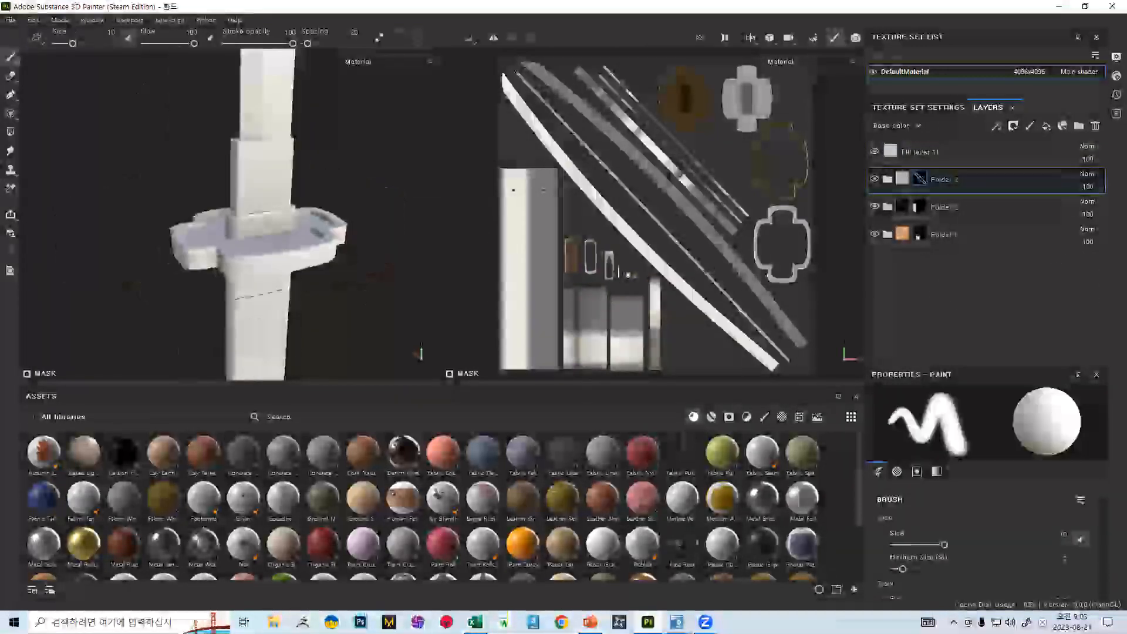
middle_click_drag(143, 88, 154, 186, "alt")
left_click_drag(154, 187, 167, 162, "alt")
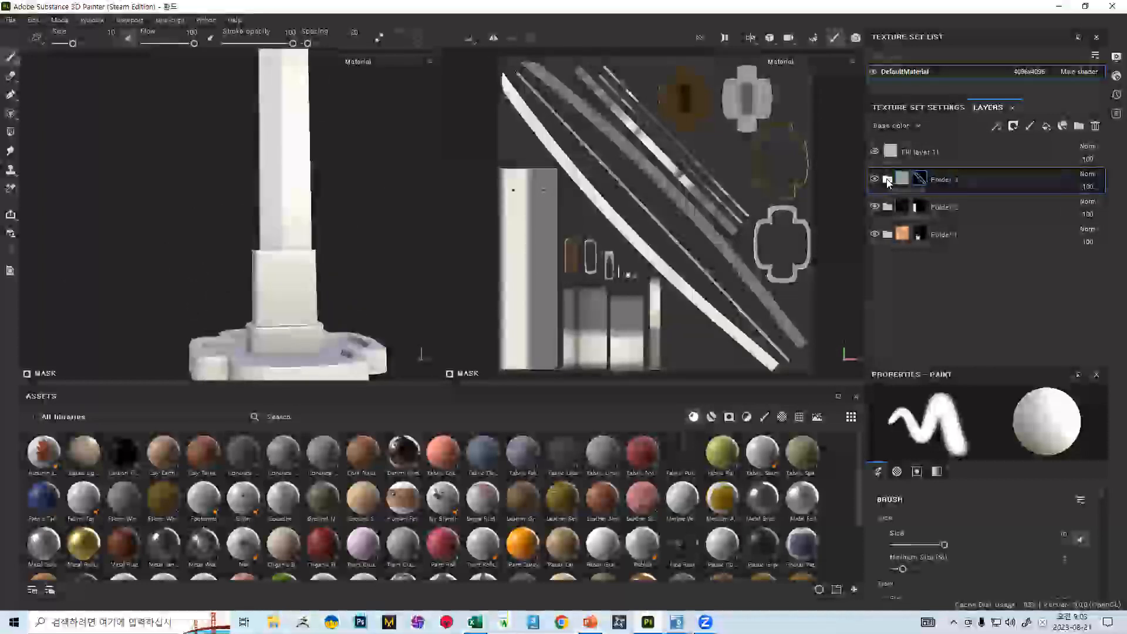
left_click(933, 152)
scroll(284, 217, "down", 3)
mouse_move(284, 208)
left_mouse_down("alt")
mouse_move(379, 228)
mouse_move(340, 220)
mouse_move(320, 237)
left_mouse_up("alt")
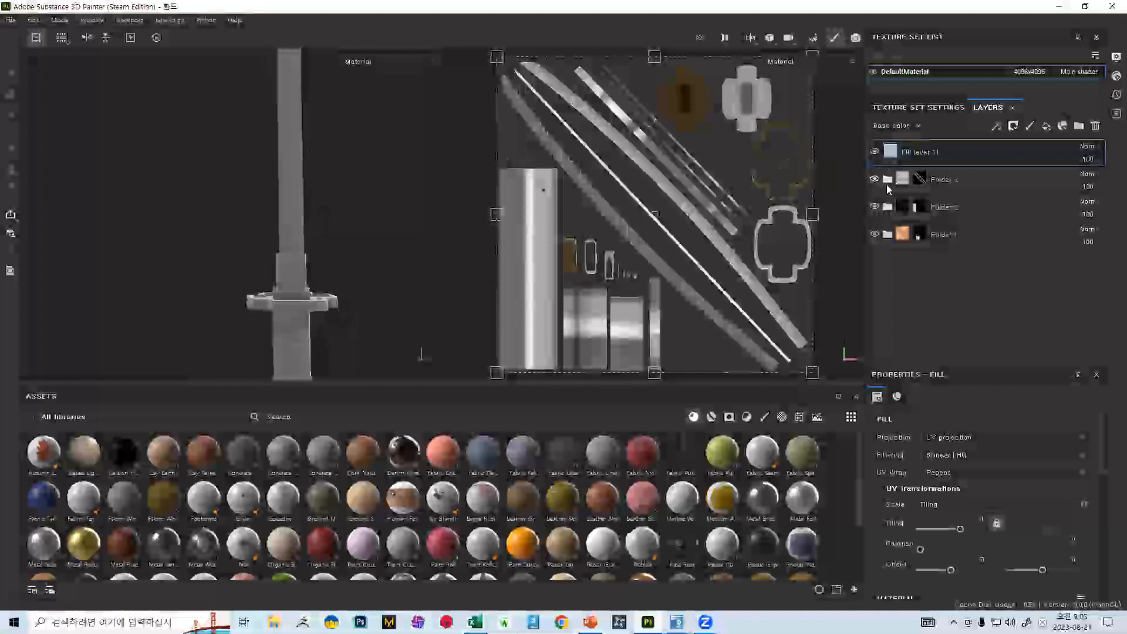
Expand and collapse the folders to check their contents, and switch the top fill layer off and on to compare
left_click(887, 181)
left_click(886, 278)
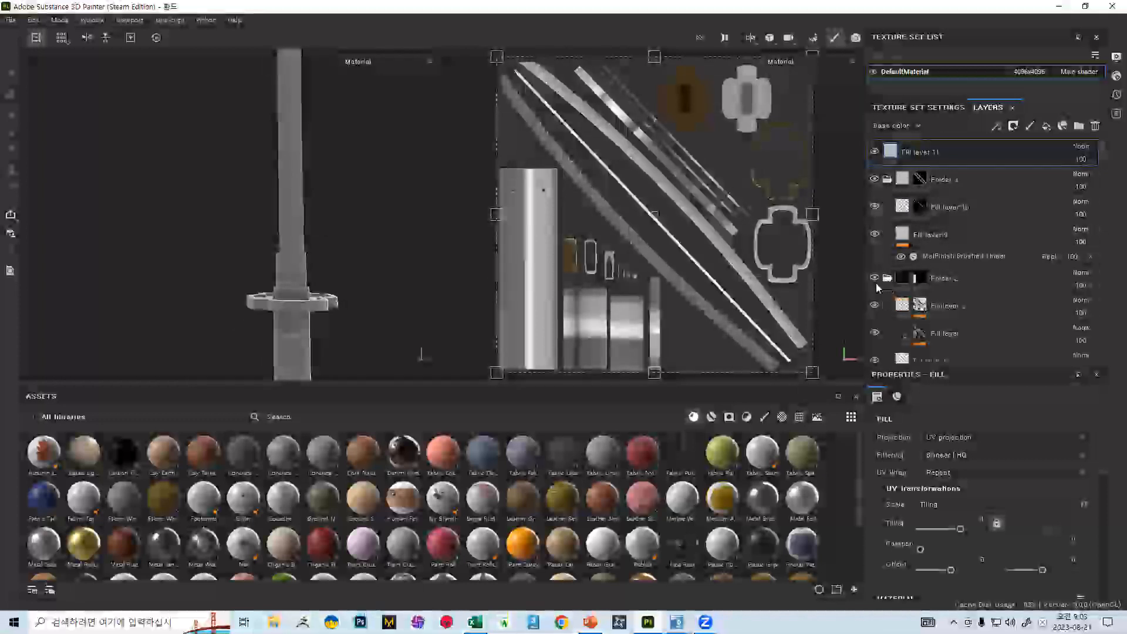
middle_click_drag(244, 255, 215, 171, "alt")
left_click_drag(258, 276, 302, 270, "alt")
left_click(885, 180)
left_click(888, 207)
left_click(885, 235)
left_click(884, 236)
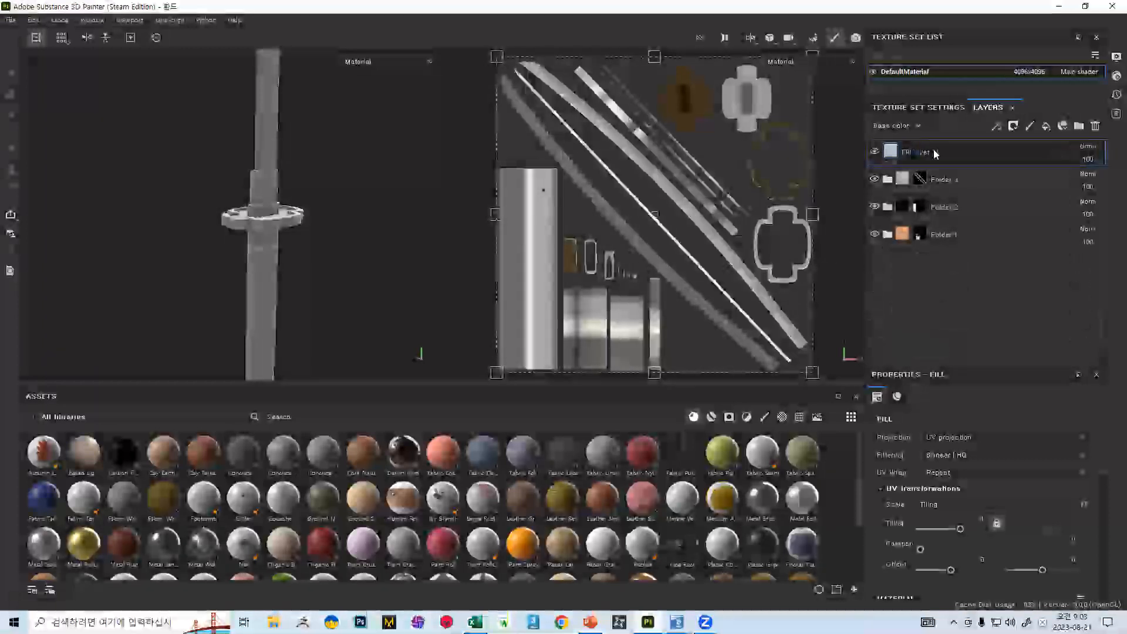
left_click(874, 152)
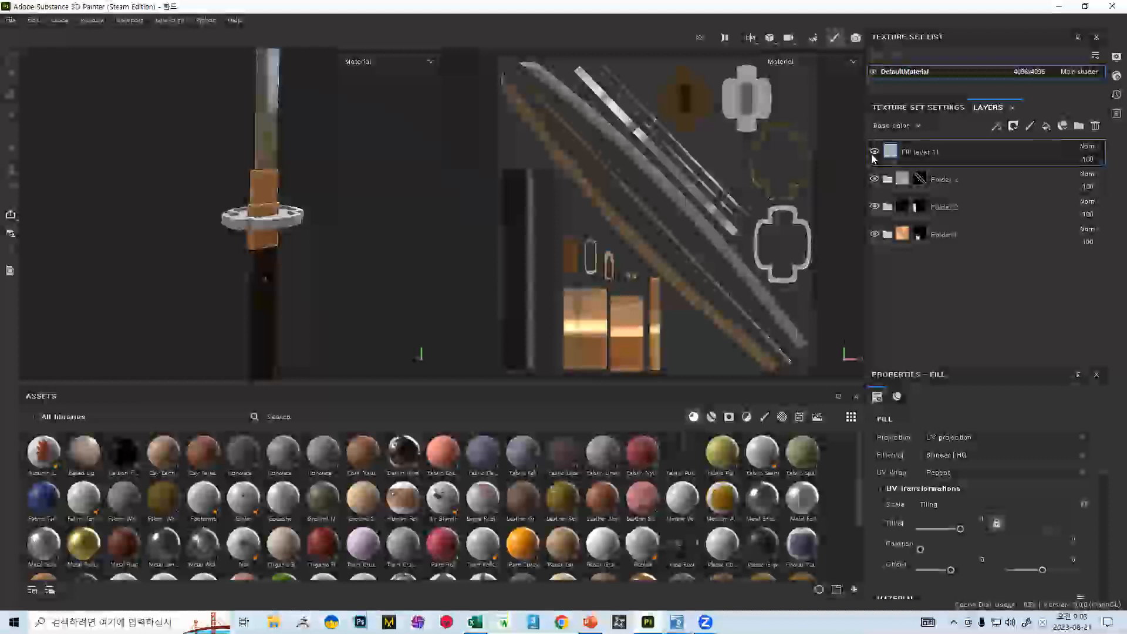
left_click(874, 153)
Add a black mask to the fill layer at the top of the stack
scroll(274, 321, "up", 5)
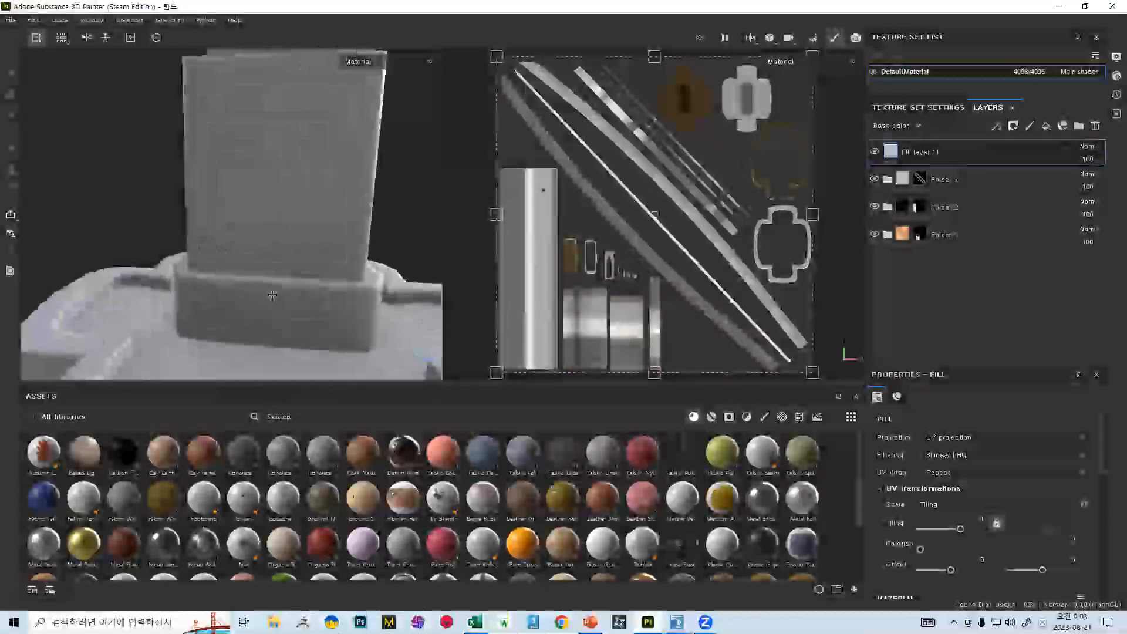
left_click_drag(275, 321, 280, 267, "alt")
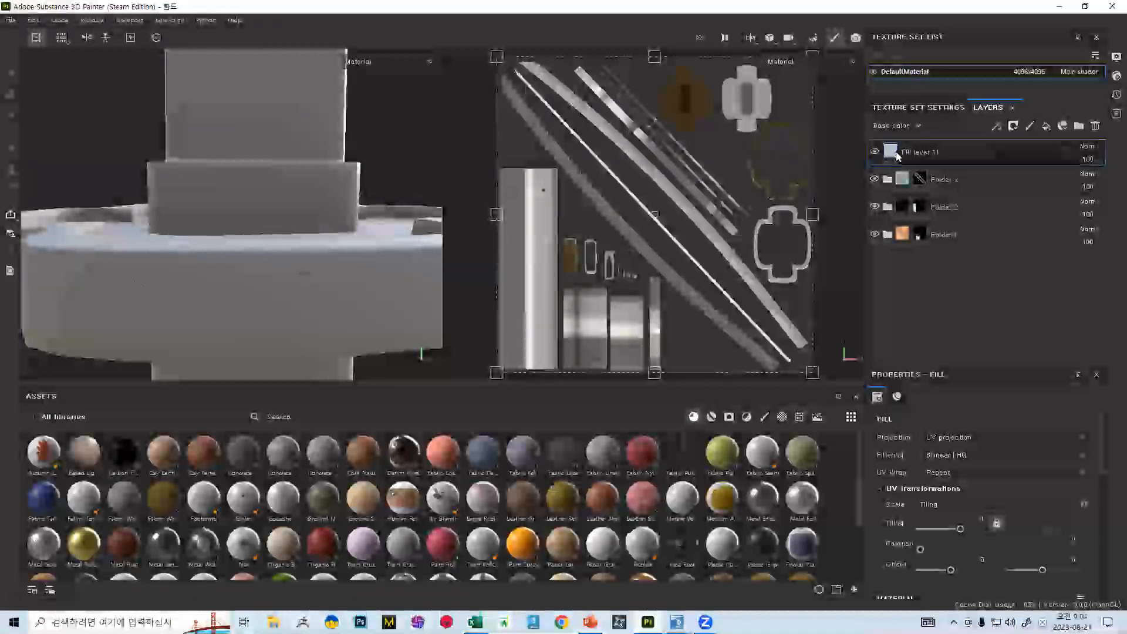
right_click(900, 152)
left_click(963, 174)
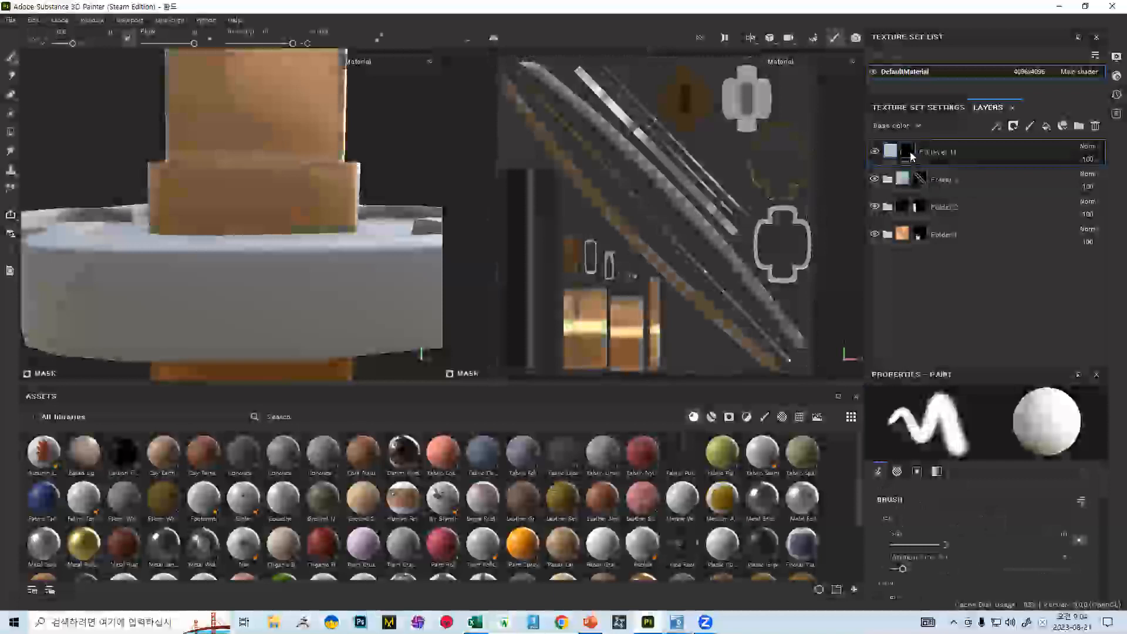
Reduce the mask paint brush to a much smaller size
key("bracketleft")
key("bracketleft")
key("bracketleft")
key("bracketleft")
key("bracketleft")
key("bracketleft")
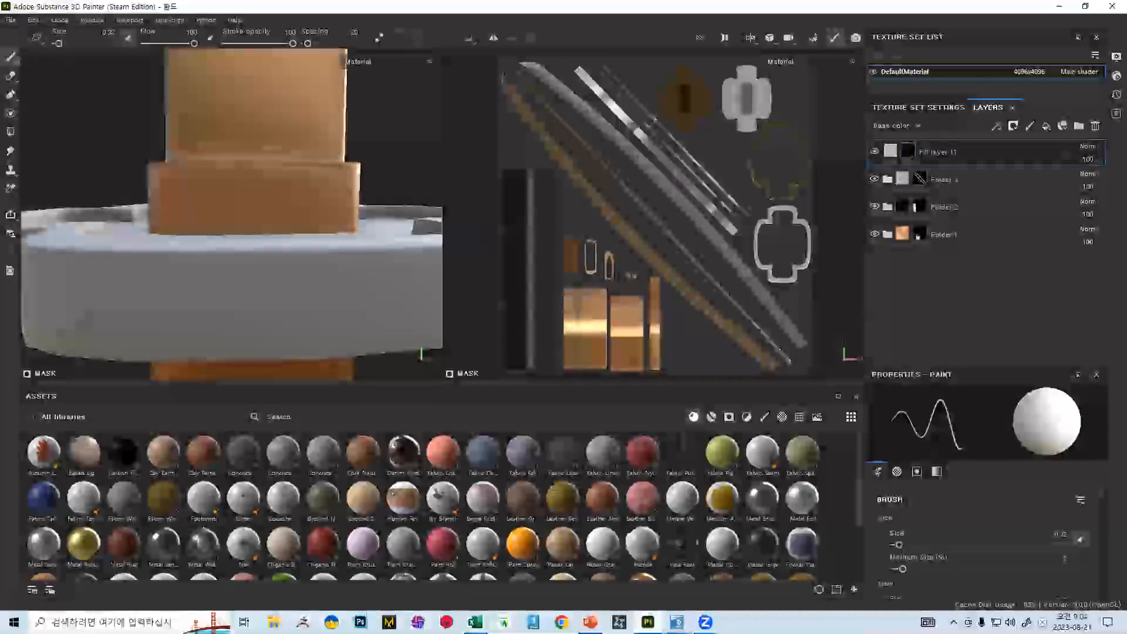
Reveal the top fill layer on the whole guard by filling its mask with Polygon Fill in mesh fill mode
left_click(11, 133)
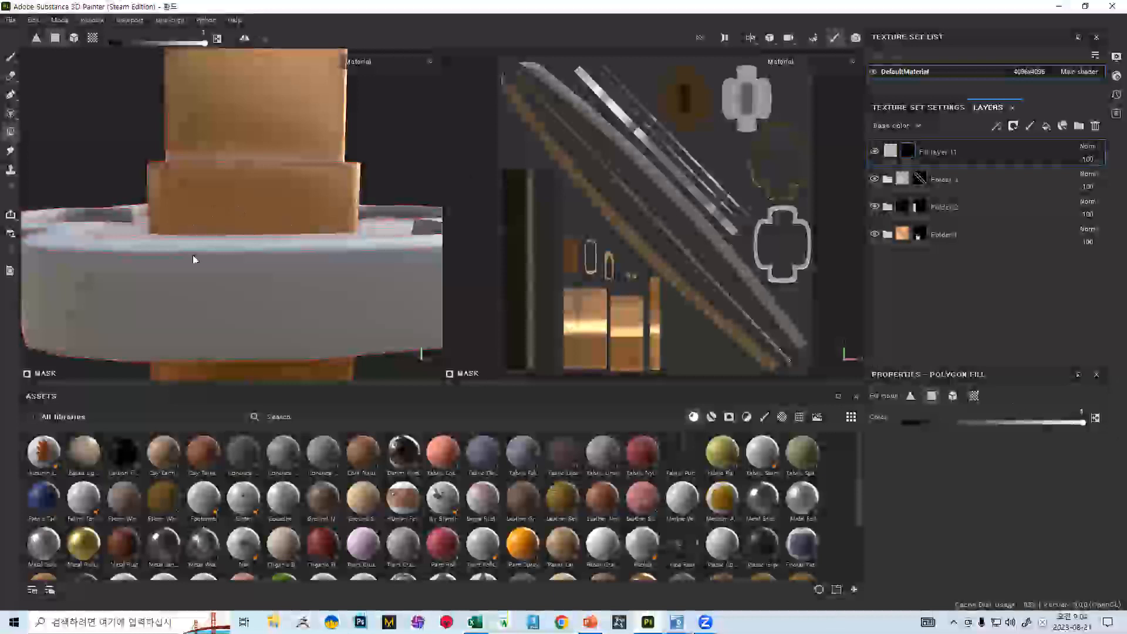
left_click_drag(195, 284, 142, 213, "alt")
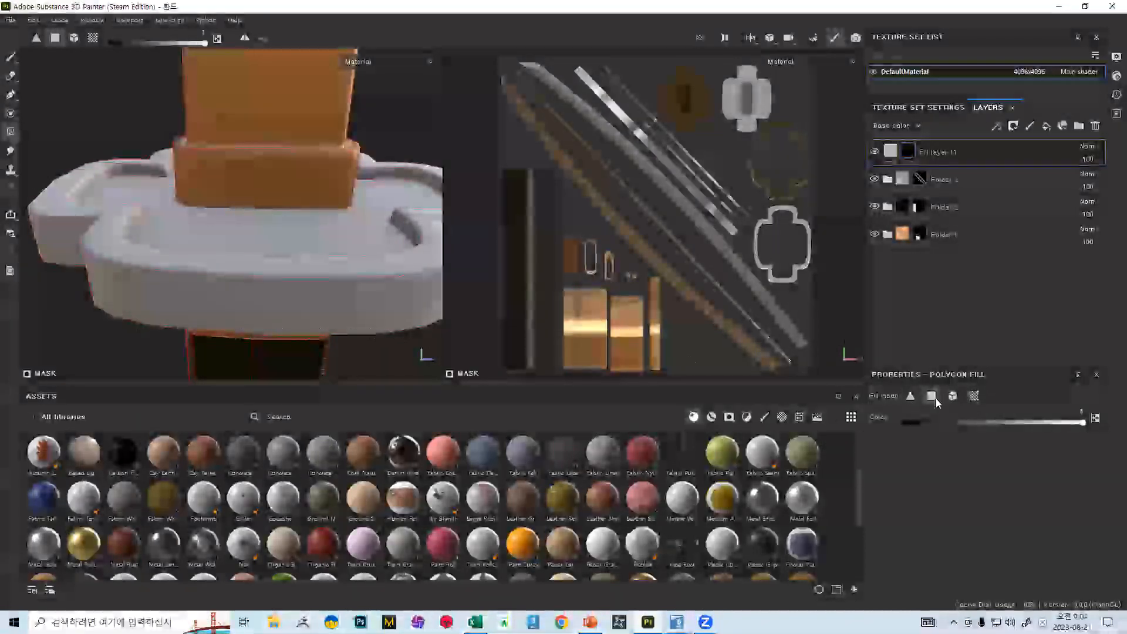
middle_click_drag(279, 244, 153, 220, "alt")
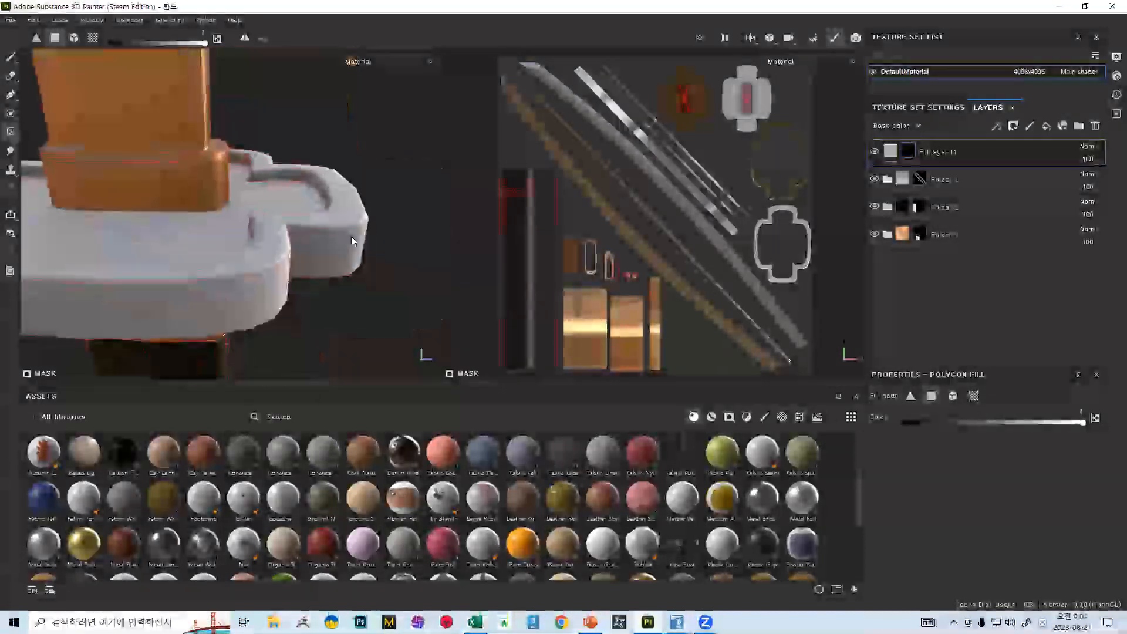
left_click(952, 396)
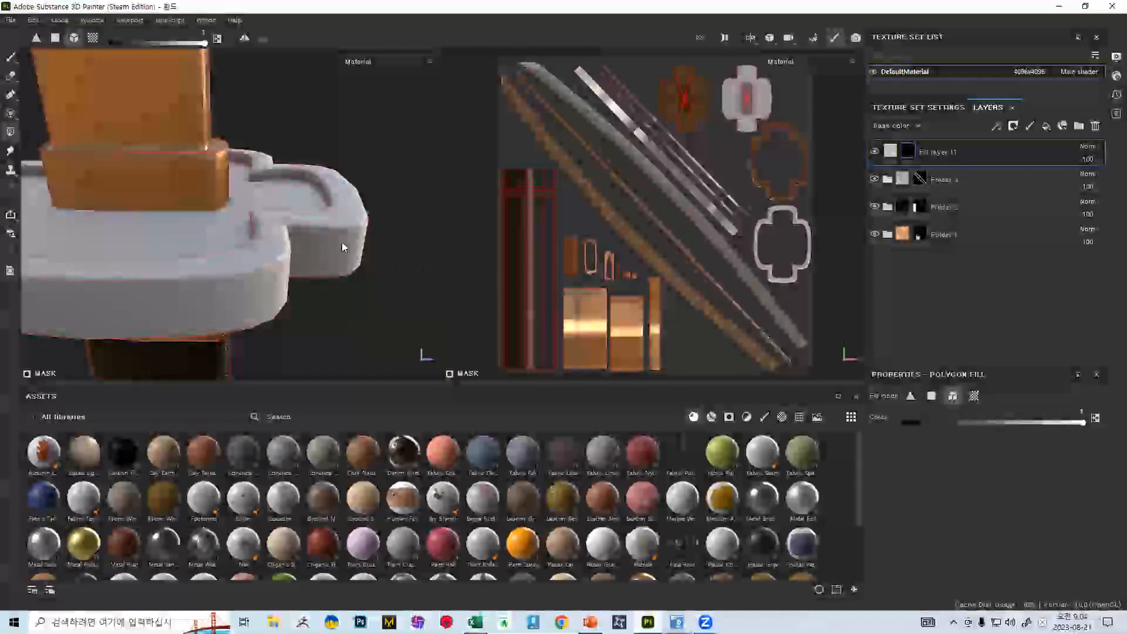
left_click(891, 154)
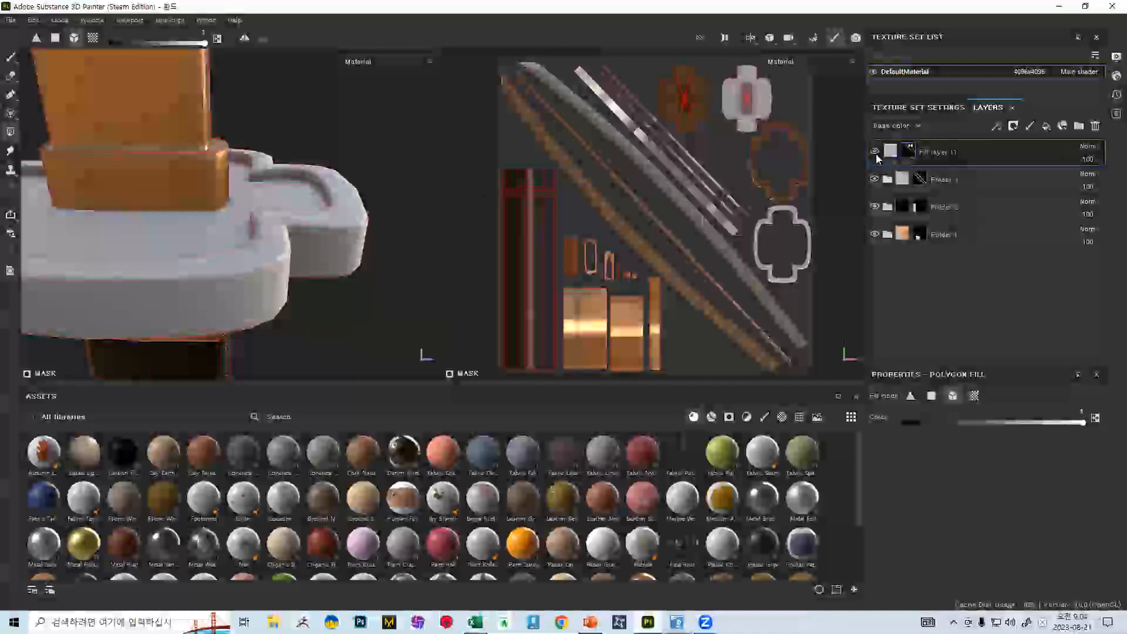
scroll(317, 235, "down", 2)
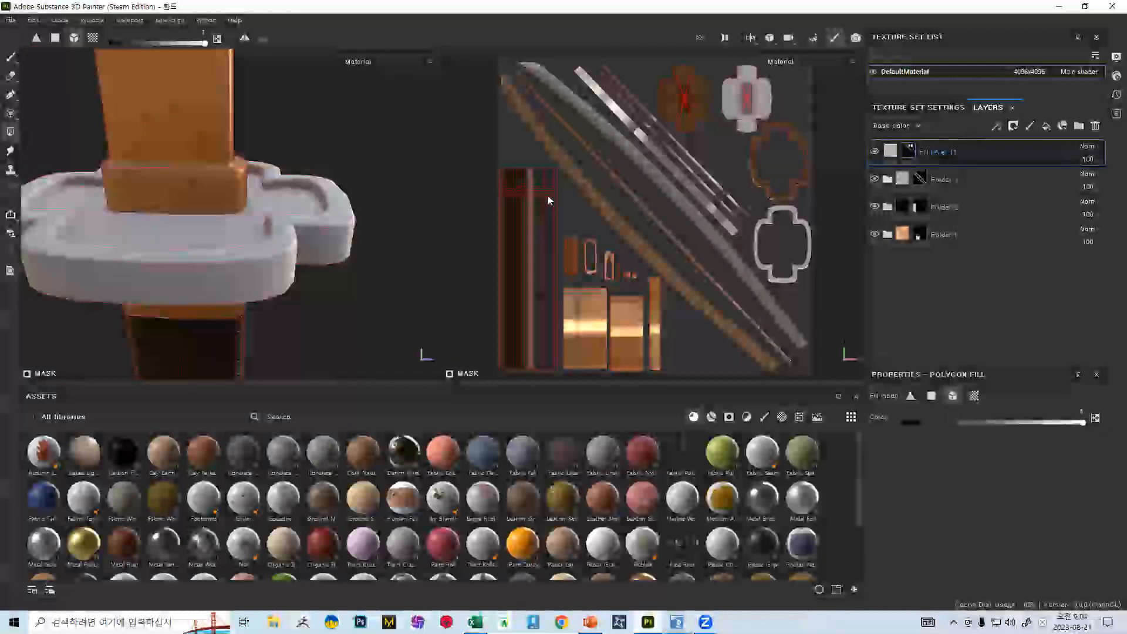
Undo the guard's mask fill while keeping the black mask on the top fill layer, and select that mask
key("ctrl+z")
key("ctrl+z")
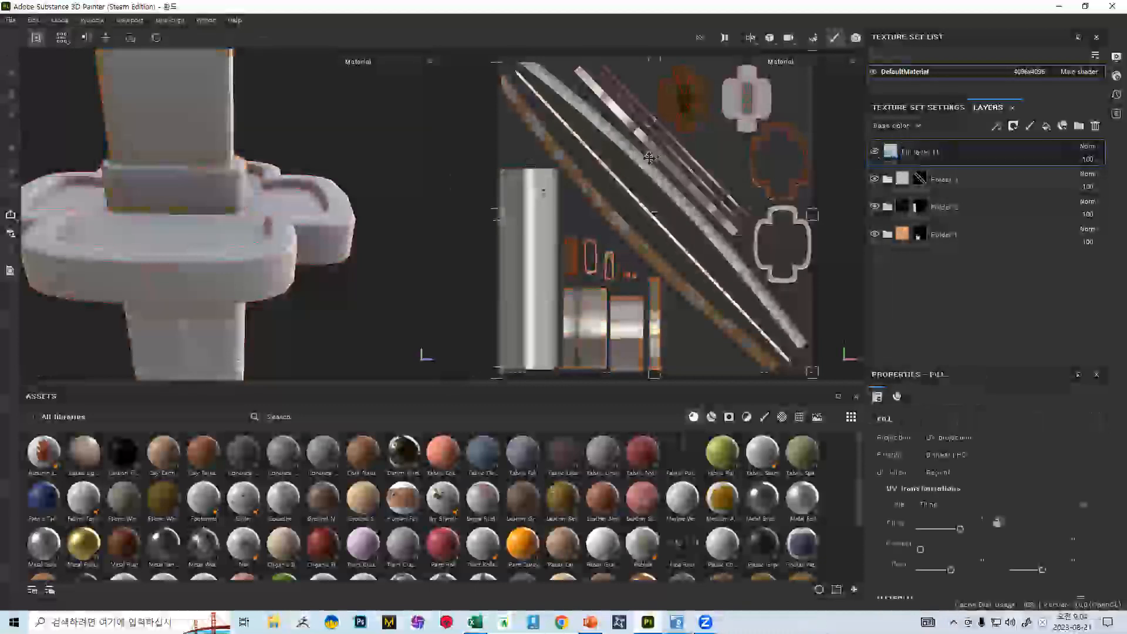
key("ctrl+y")
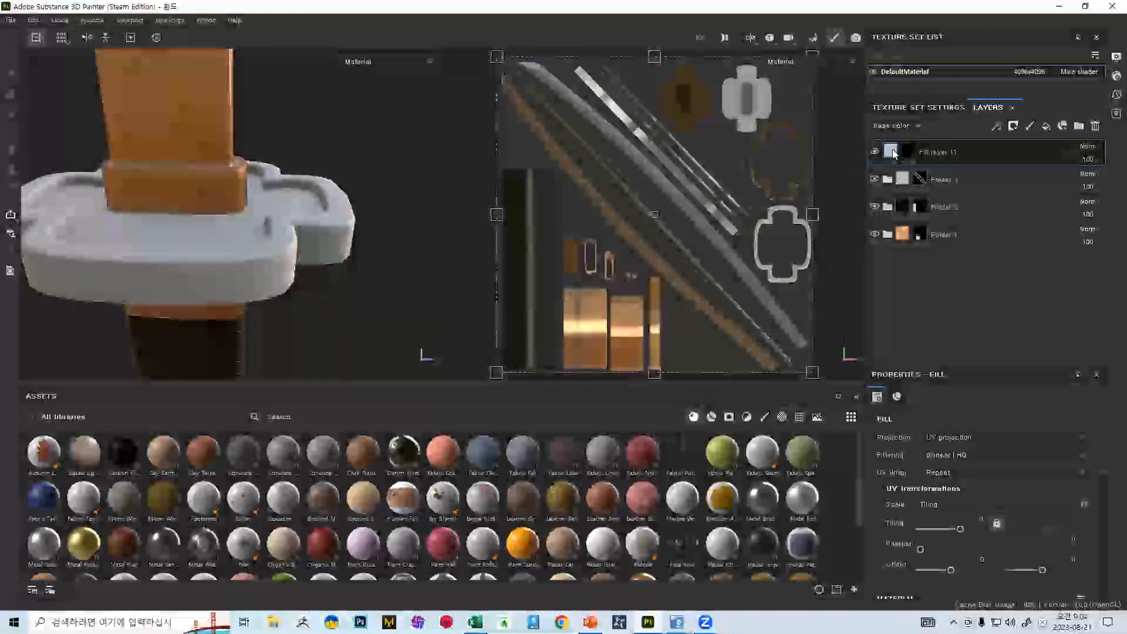
left_click(907, 151)
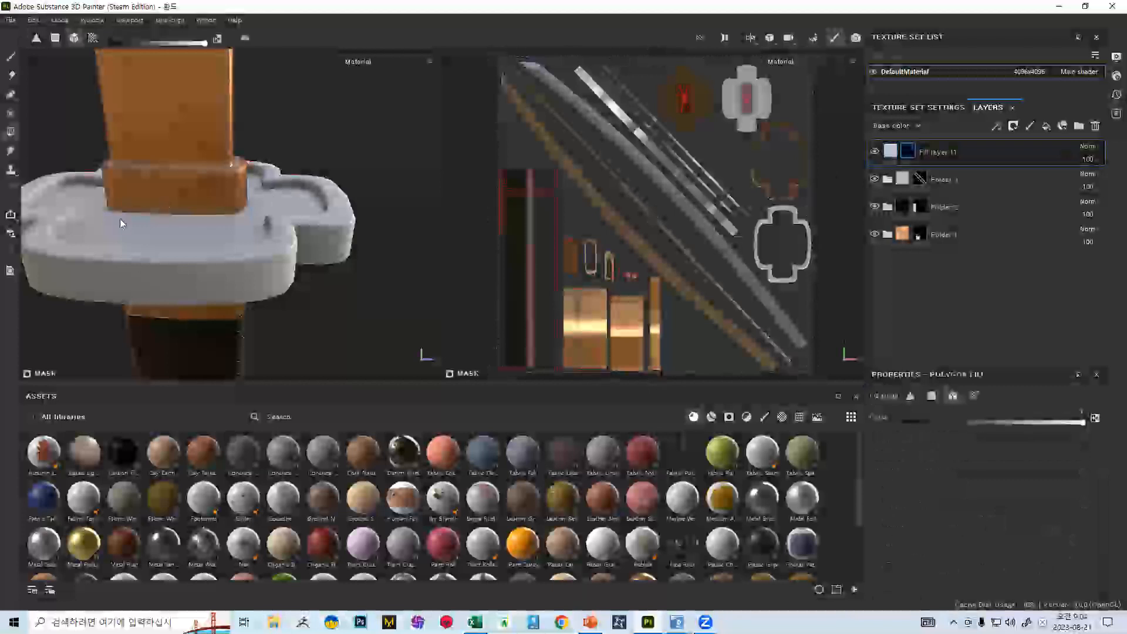
Change the top fill layer's base color to red
left_click(891, 152)
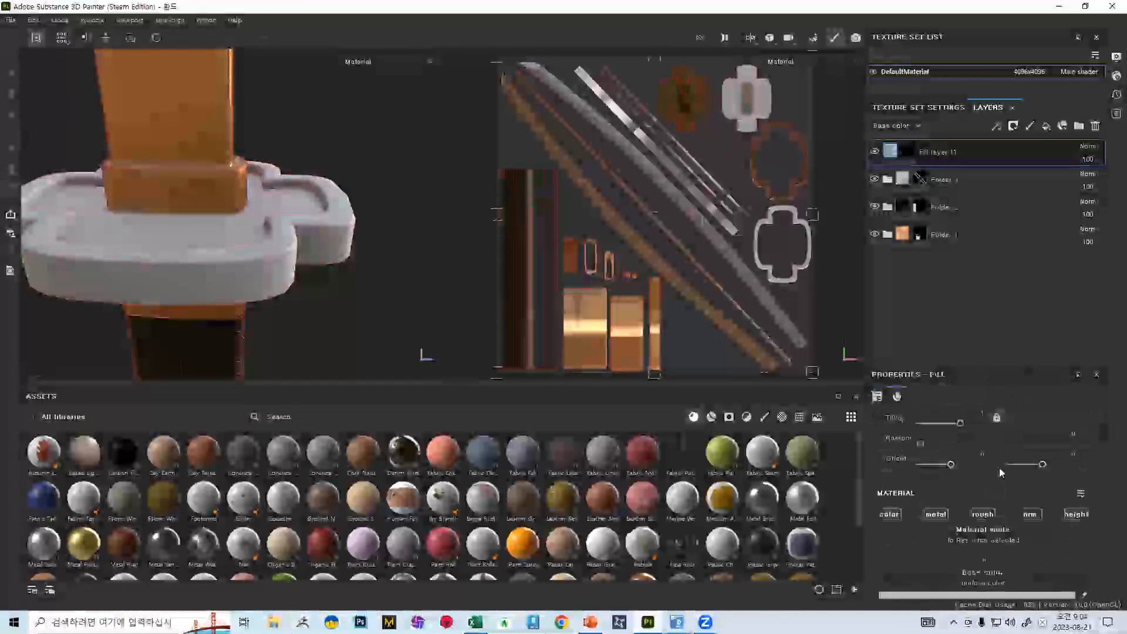
scroll(928, 478, "down", 2)
left_click(951, 491)
left_click_drag(955, 519, 1027, 442)
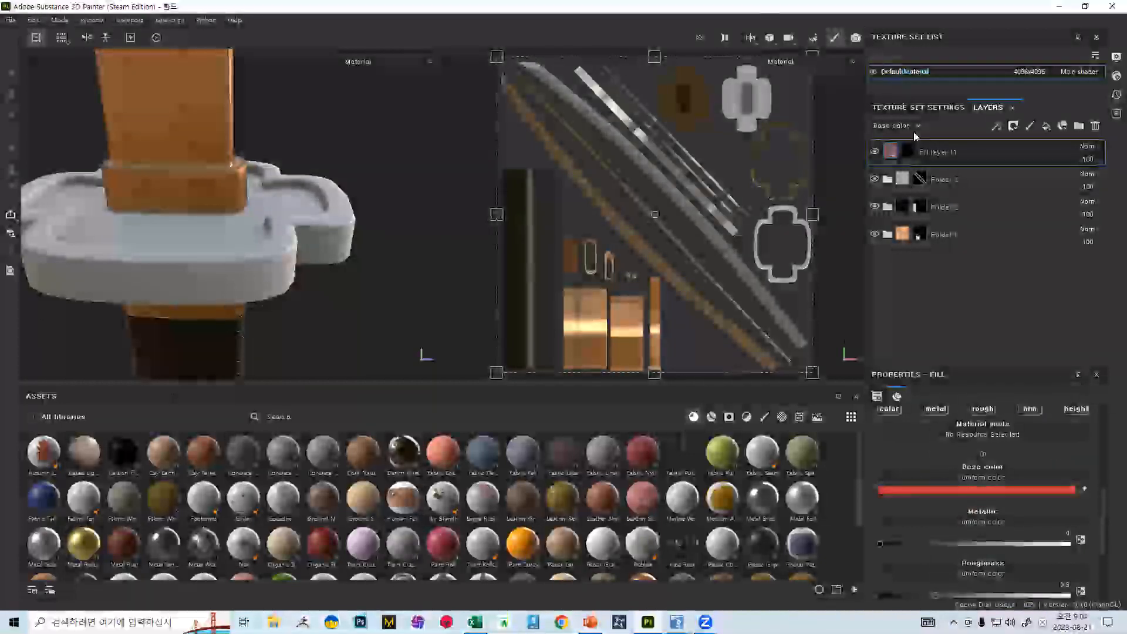
Reveal the red fill layer on the whole guard by filling its mask in mesh fill mode, and inspect the guard up close
left_click(907, 151)
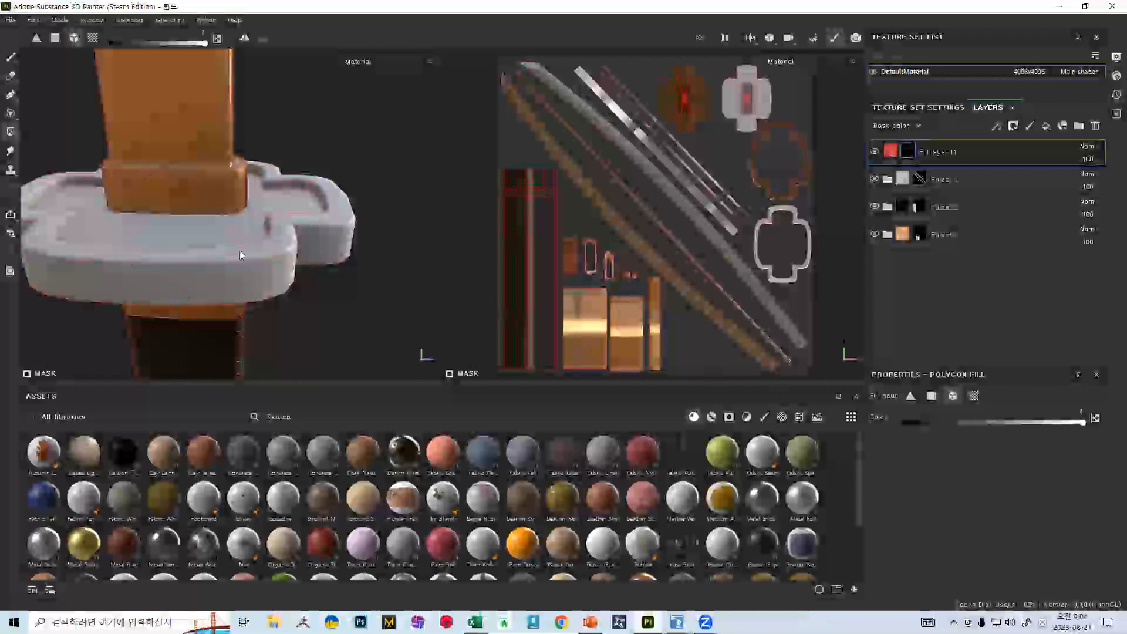
left_click(951, 400)
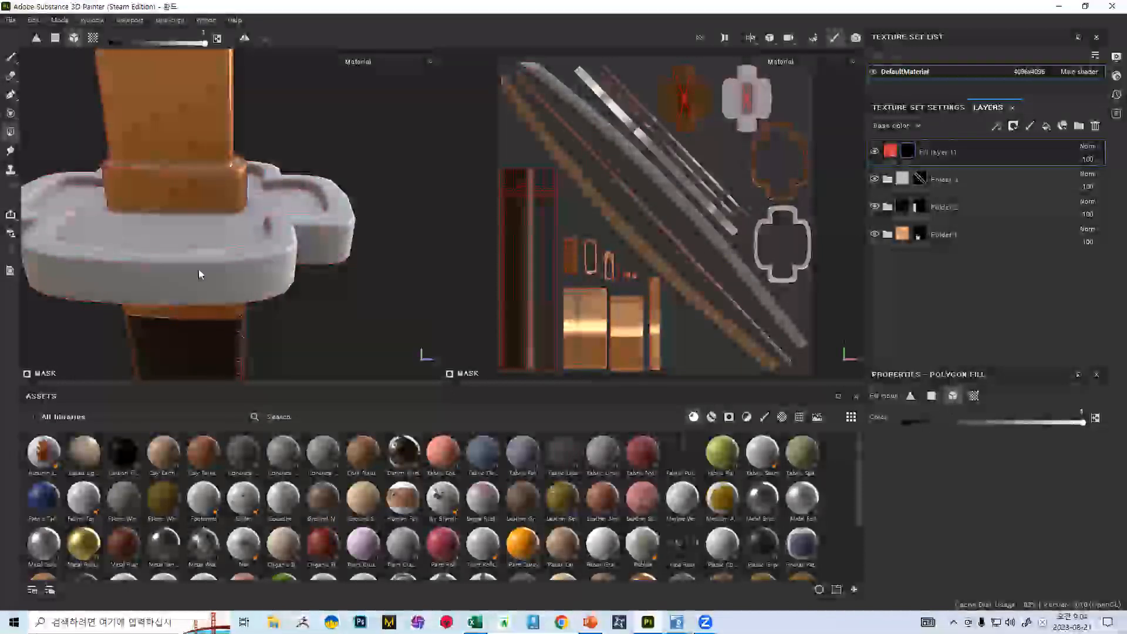
left_click(272, 254)
mouse_move(296, 171)
left_mouse_down("alt")
mouse_move(305, 116)
mouse_move(331, 190)
left_mouse_up("alt")
left_click_drag(206, 196, 296, 268, "alt")
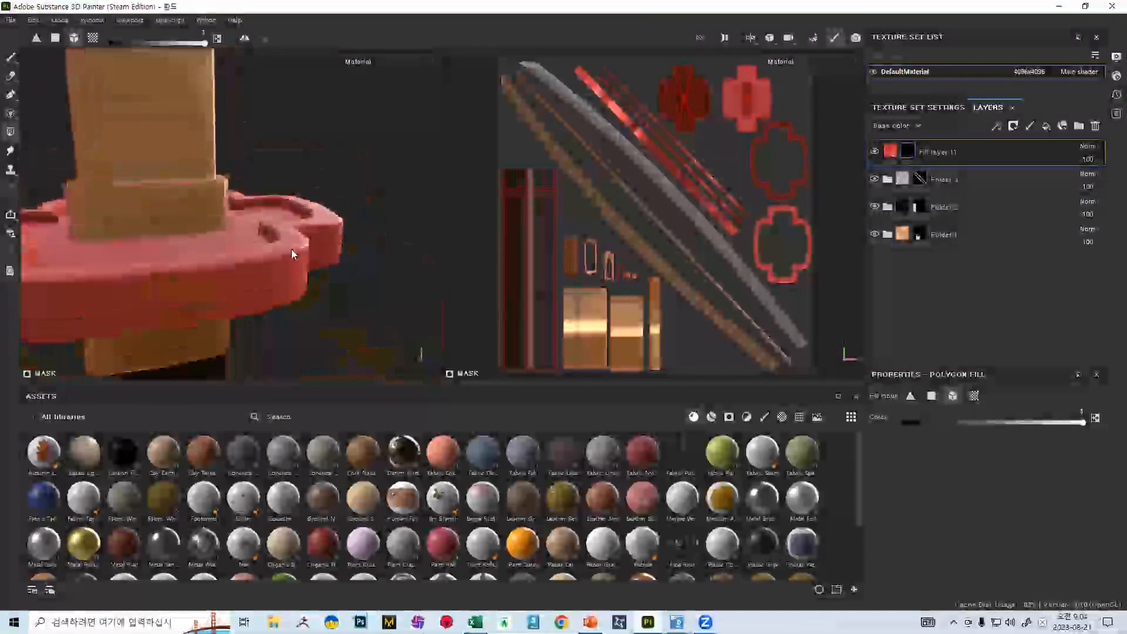
scroll(294, 263, "up", 2)
scroll(334, 319, "up", 2)
scroll(385, 297, "up", 2)
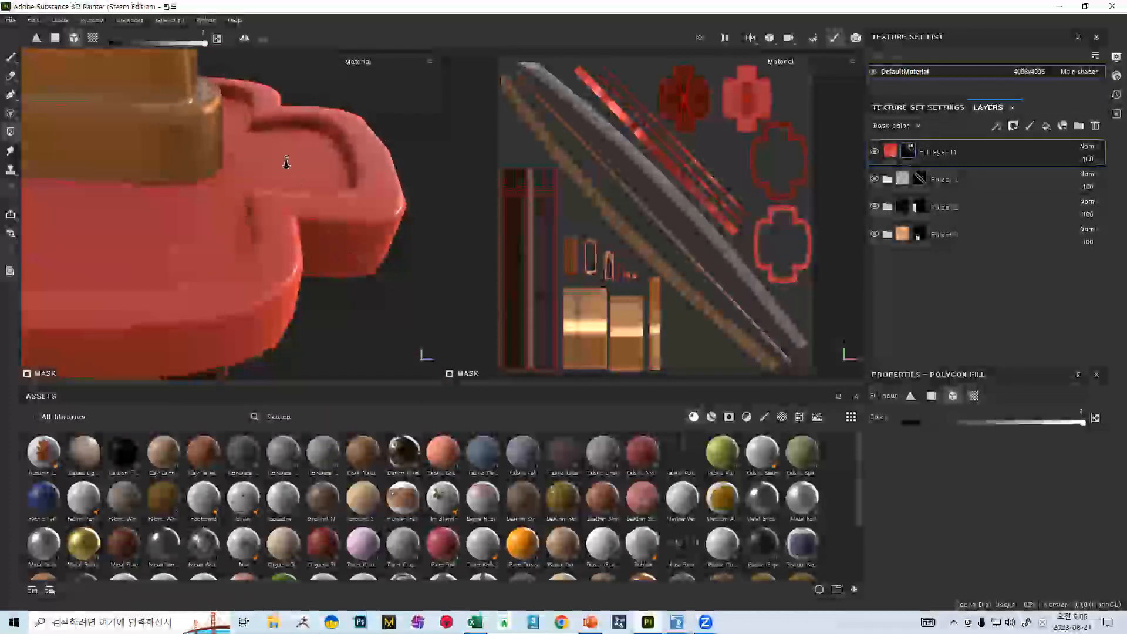
scroll(298, 184, "down", 2)
Undo the guard's mesh fill and try the UV chunk fill mode on the guard's rim instead
key("ctrl+z")
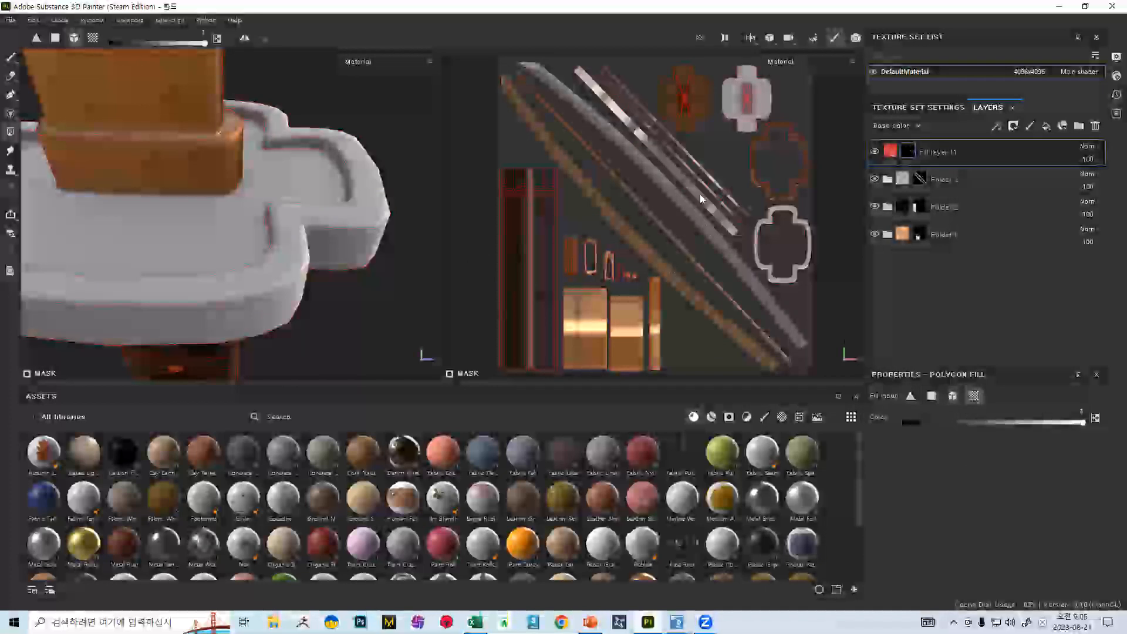
left_click(329, 224)
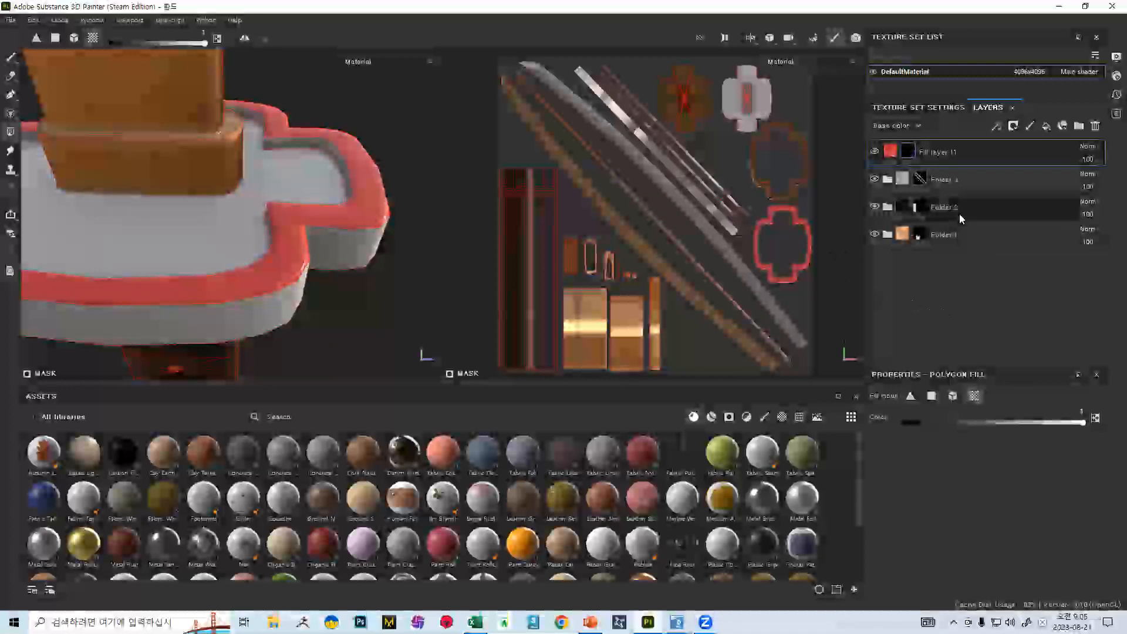
key("ctrl+z")
Fill the entire guard in the top fill layer's mask using mesh fill mode
left_click(952, 395)
left_click(302, 246)
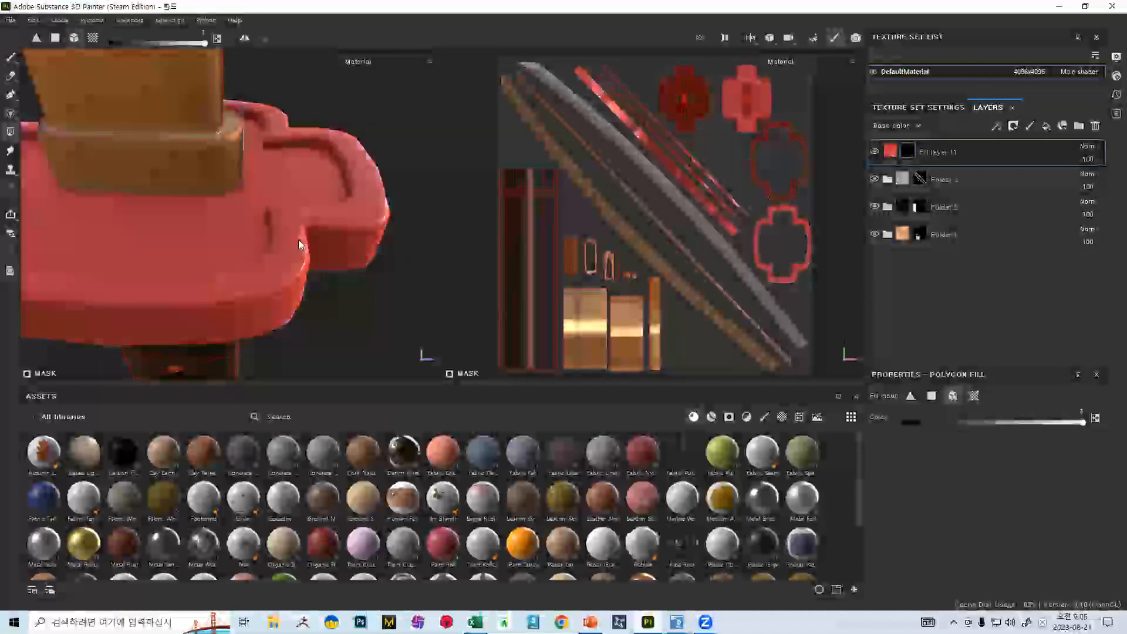
left_click(911, 395)
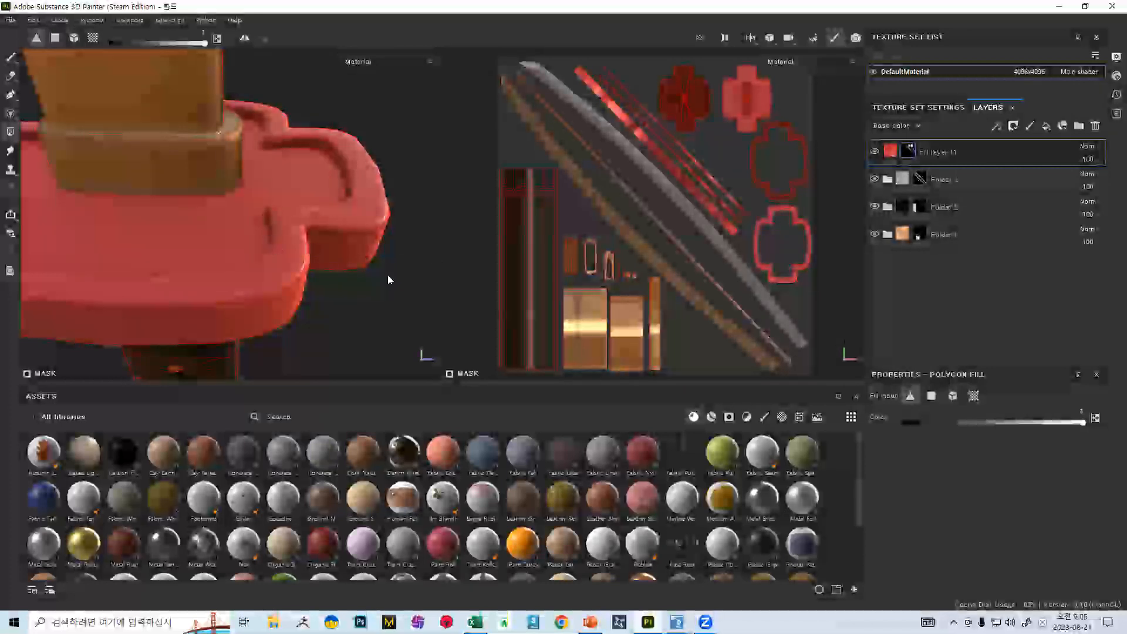
scroll(242, 188, "down", 5)
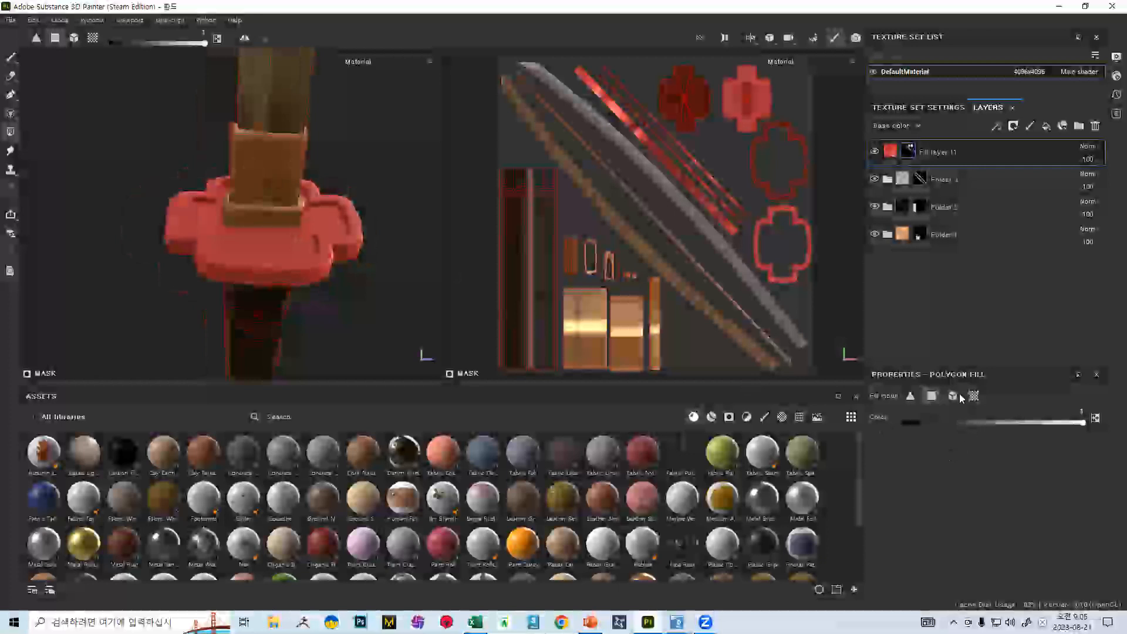
left_click(953, 395)
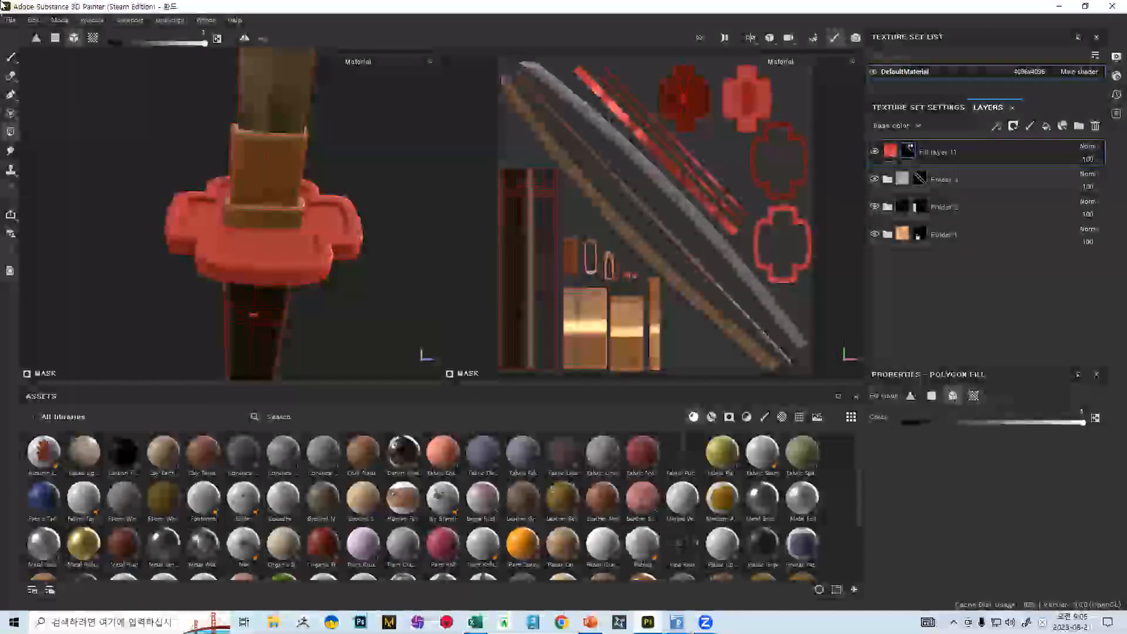
Switch to the Paint tool, inspect the guard, and check the sword reference picture on slide 46 in PowerPoint
left_click(11, 58)
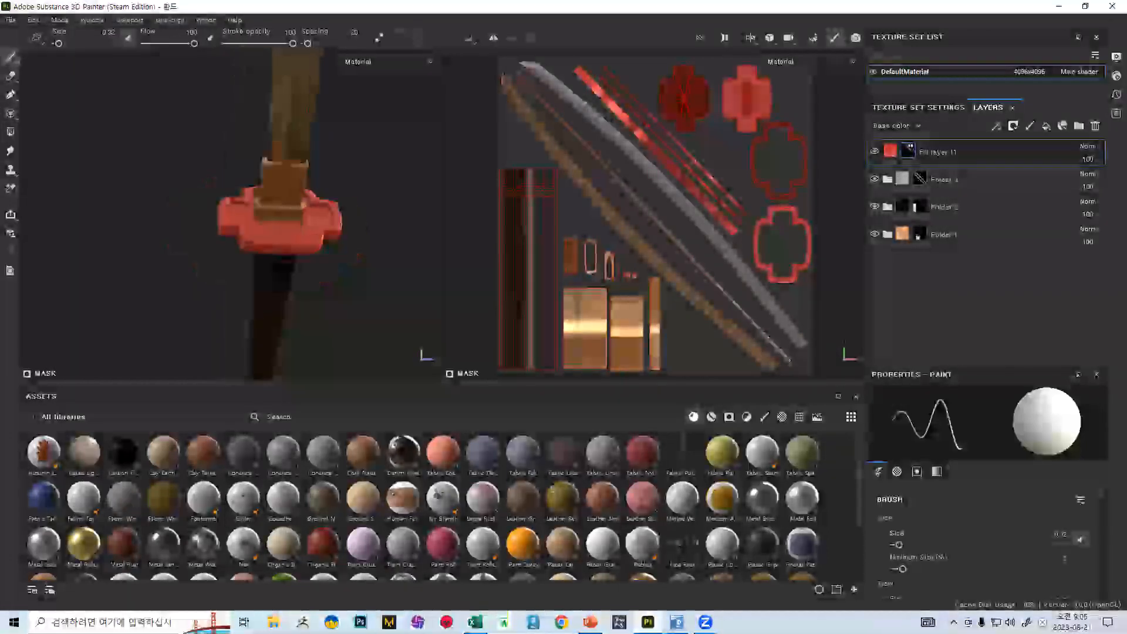
left_click_drag(431, 467, 306, 246, "alt")
scroll(264, 246, "up", 3)
left_click_drag(264, 282, 611, 549, "alt")
key("alt+Tab")
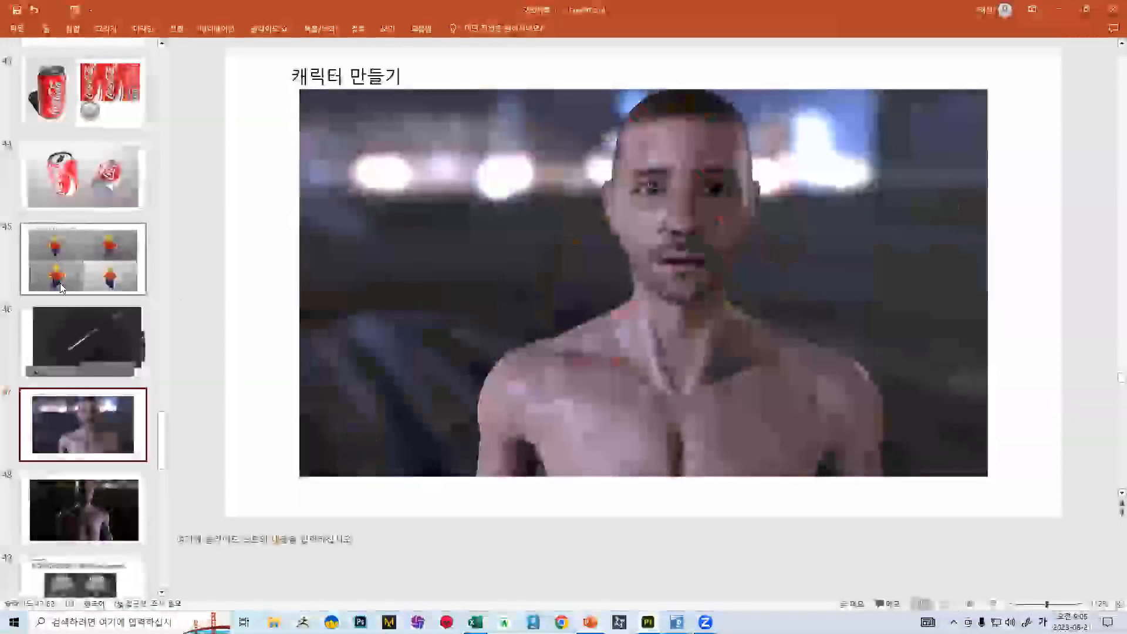
left_click(57, 332)
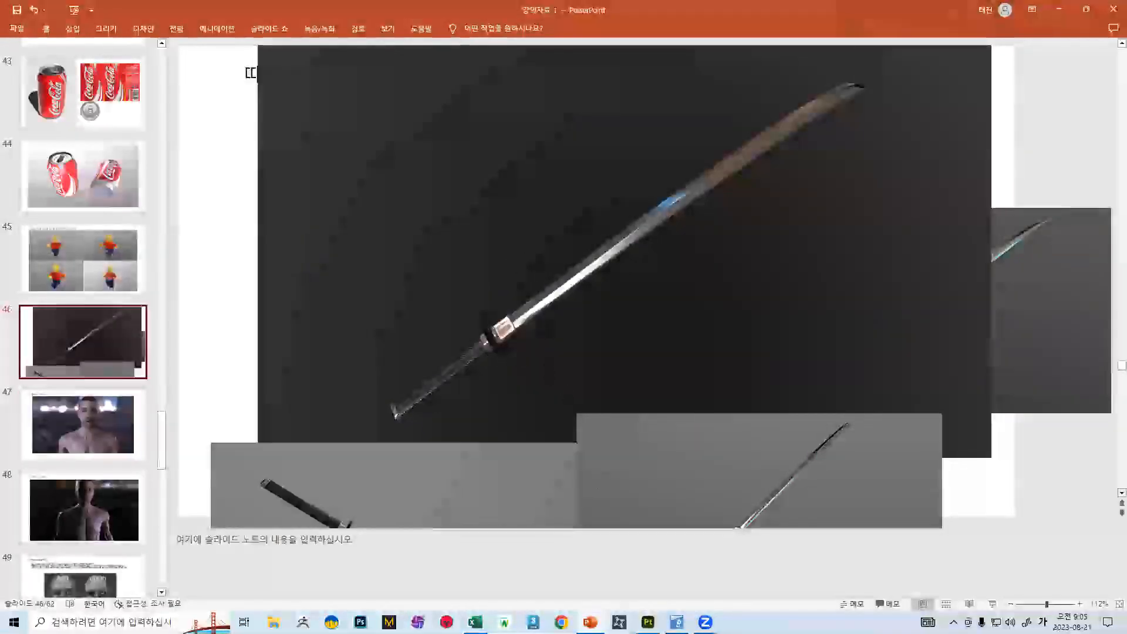
key("alt+Tab")
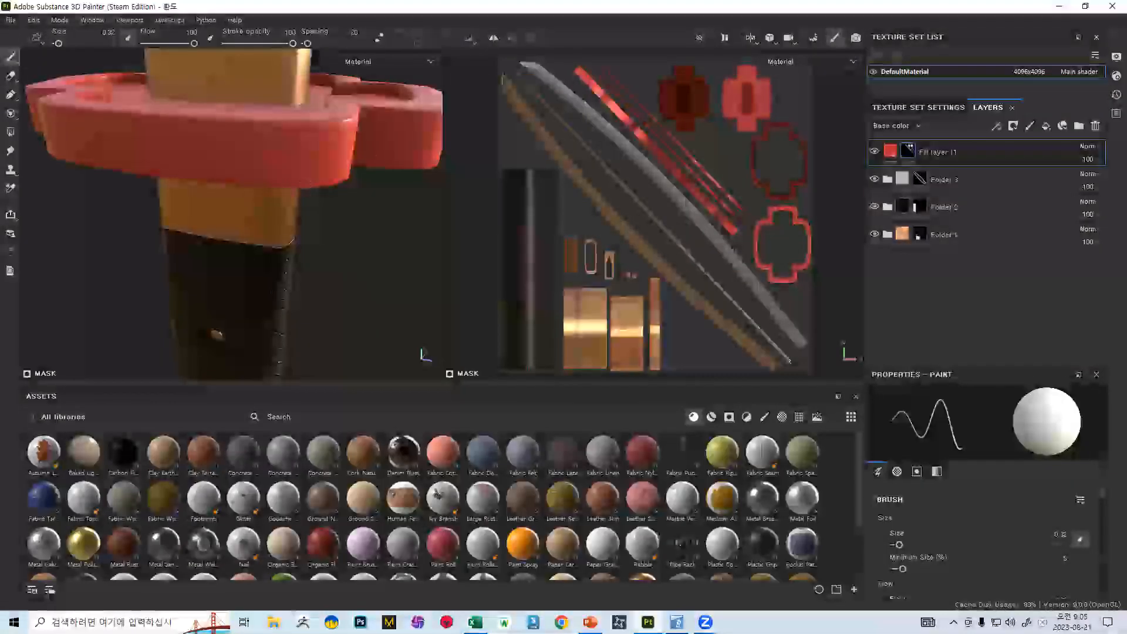
Set the base color of the guard's fill layer to black (000000)
left_click_drag(318, 155, 313, 218, "alt")
left_click(892, 160)
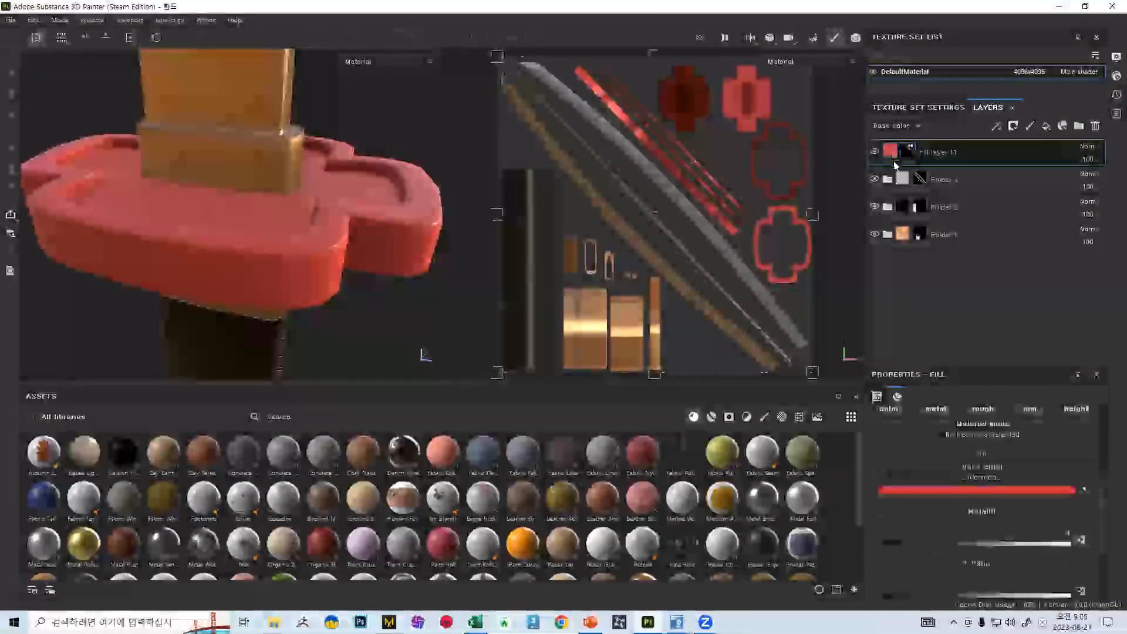
left_click(978, 491)
left_click_drag(970, 500, 924, 559)
left_click_drag(301, 294, 270, 248, "alt")
scroll(270, 247, "up", 5)
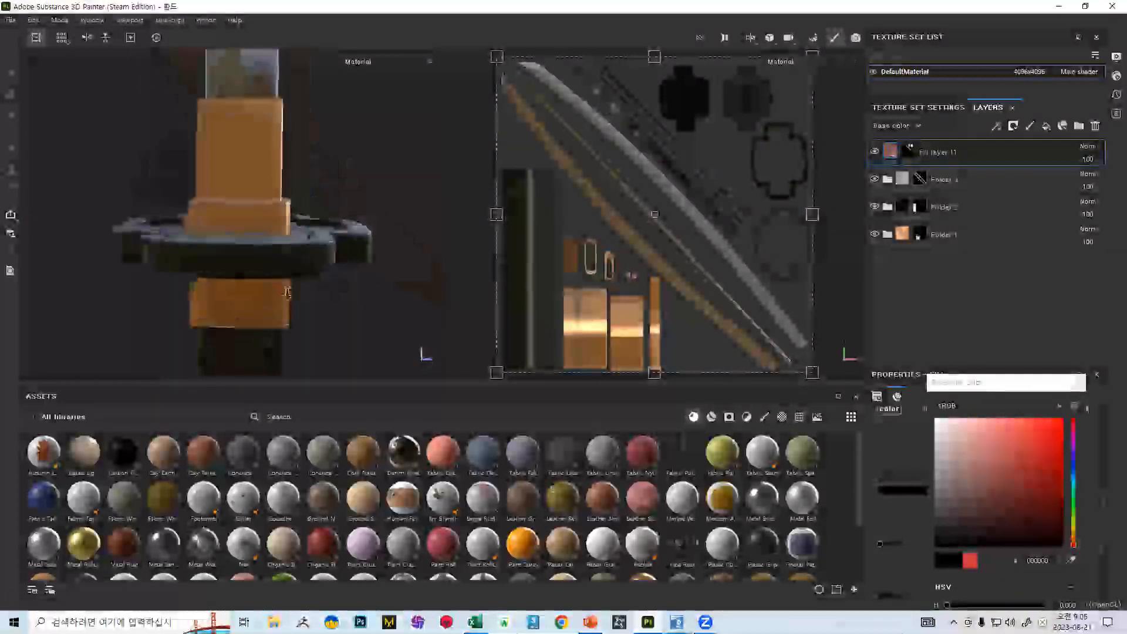
Compare the black guard with the sword reference in PowerPoint, and inspect its underside, the collar and the grip
key("alt+Tab")
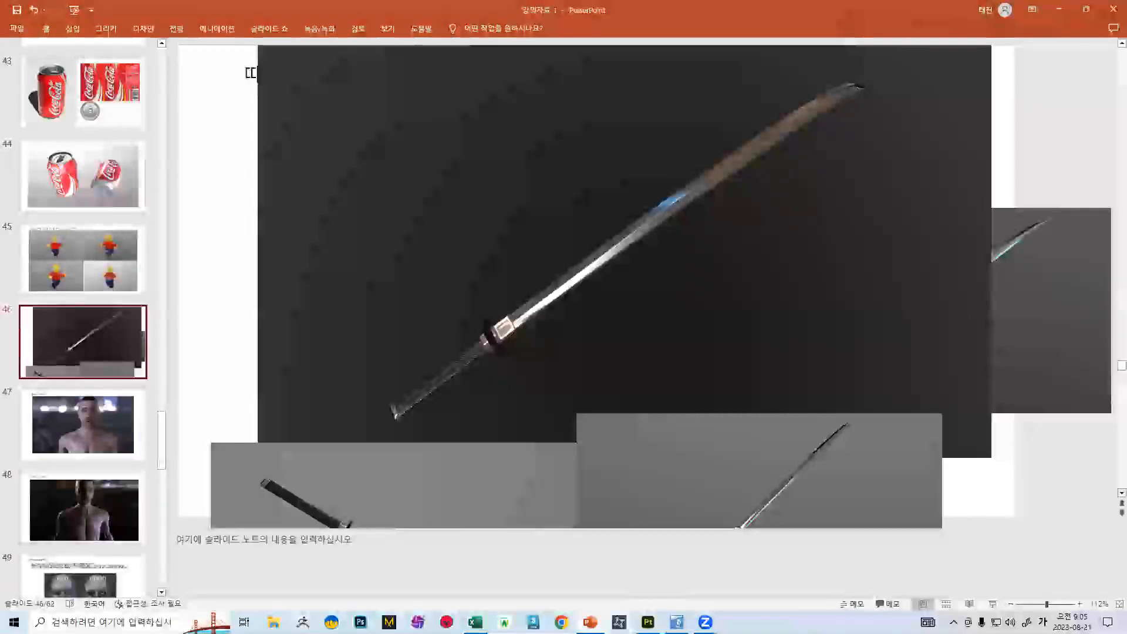
key("alt+Tab")
scroll(250, 296, "up", 5)
left_click_drag(301, 65, 228, 138, "alt")
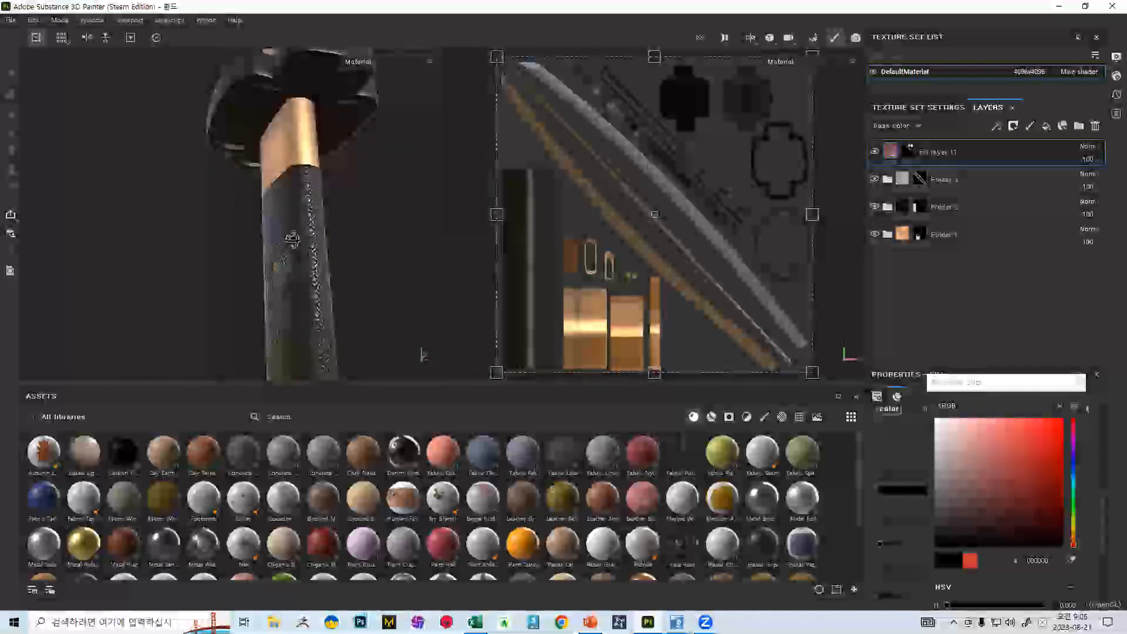
left_click_drag(292, 239, 337, 276, "alt")
left_click(1079, 383)
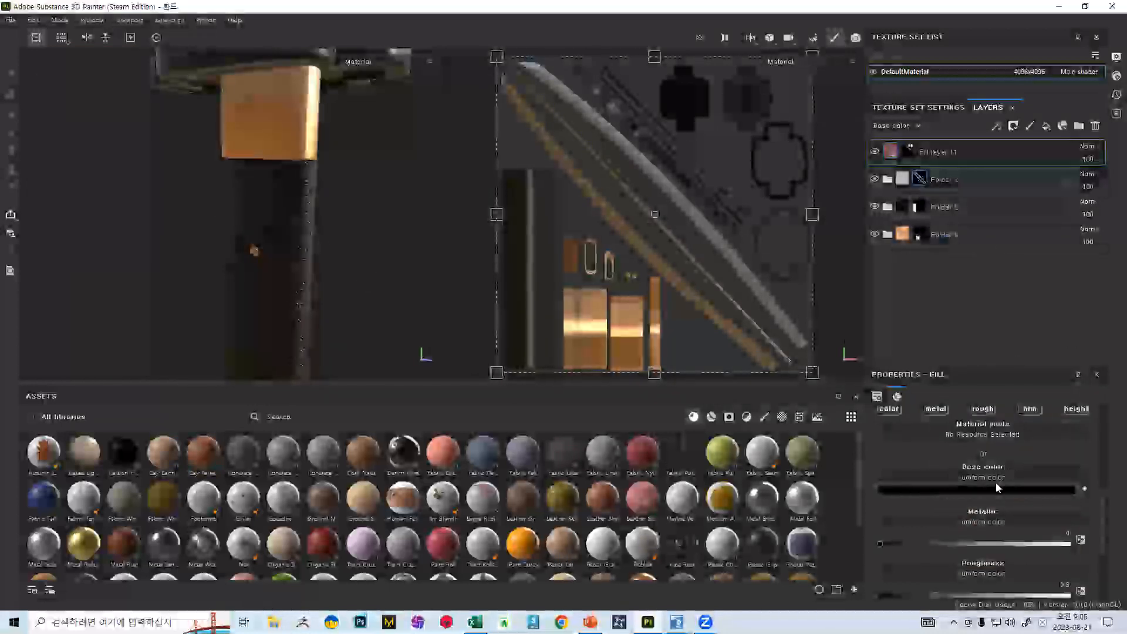
left_click_drag(349, 232, 364, 276, "alt")
scroll(983, 444, "down", 2)
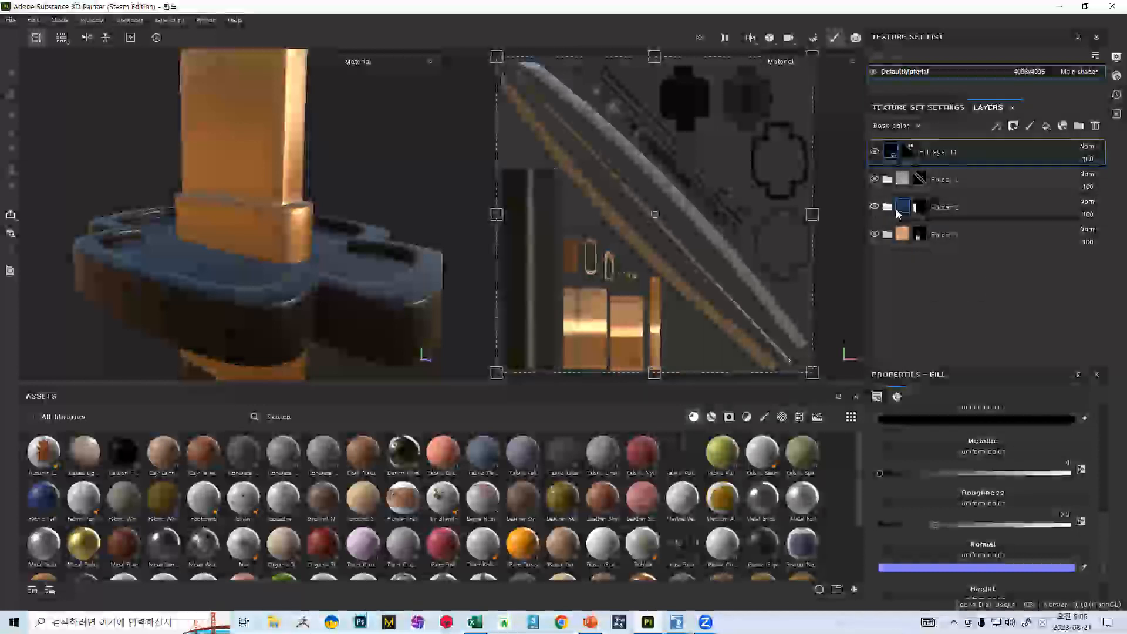
Expand Folder 2 and examine the grip pattern along with the roughness and channel settings of Fill layer 5
left_click(896, 211)
middle_click_drag(306, 317, 284, 76, "alt")
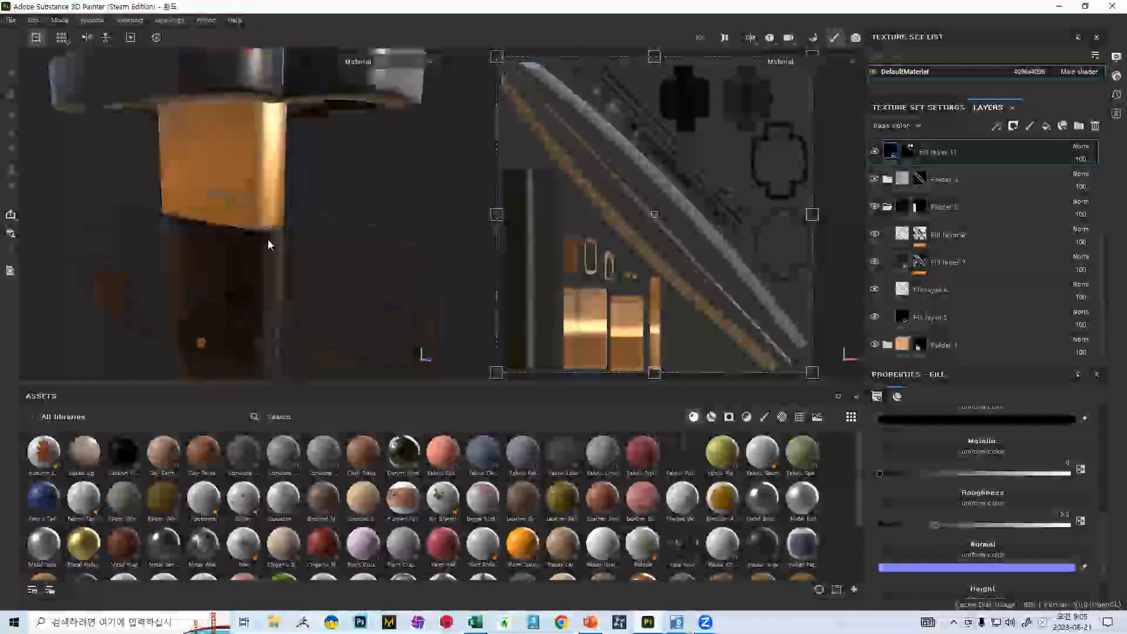
middle_click_drag(269, 244, 254, 141, "alt")
right_click_drag(255, 141, 463, 464, "alt")
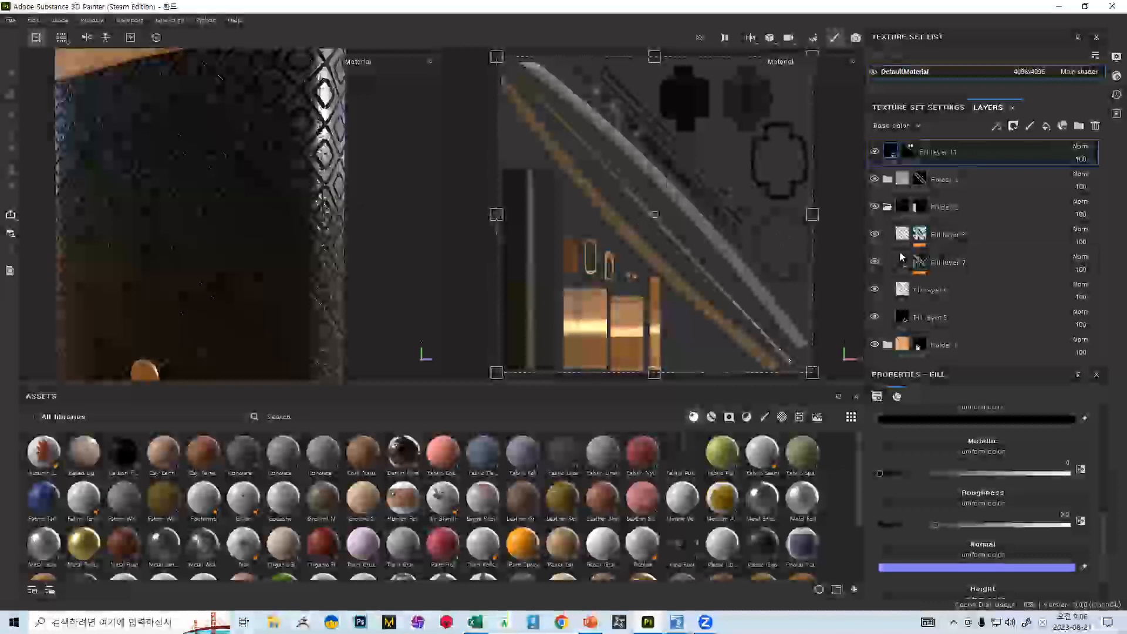
left_click(901, 318)
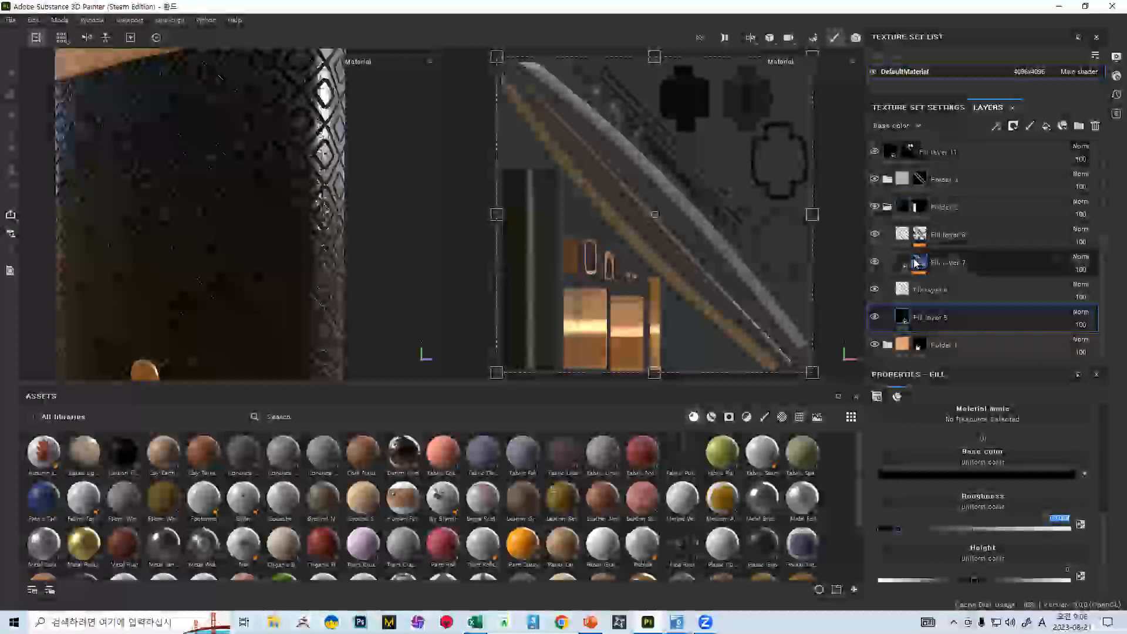
left_click(873, 263)
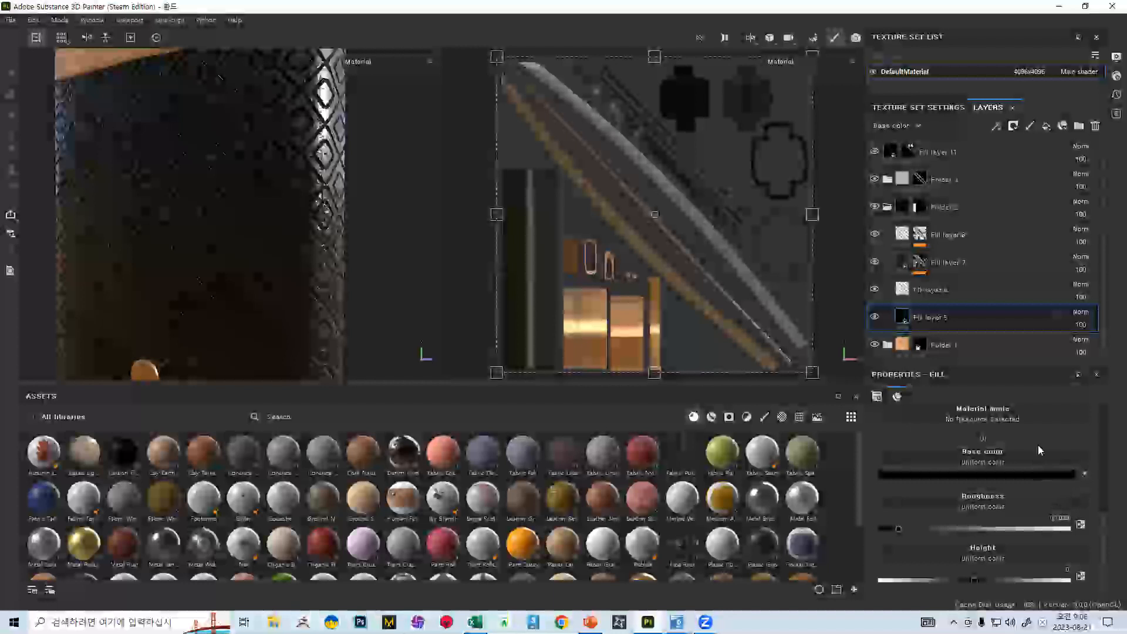
scroll(1035, 457, "up", 3)
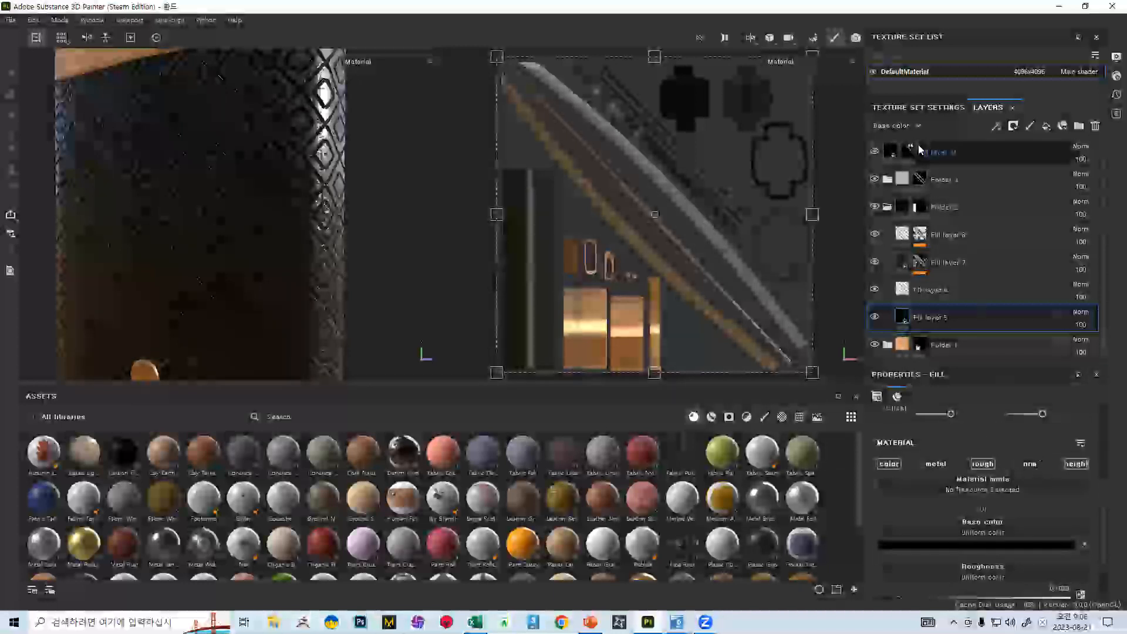
Lower the roughness of the guard's Fill layer 11 and turn off its normal channel
left_click(898, 155)
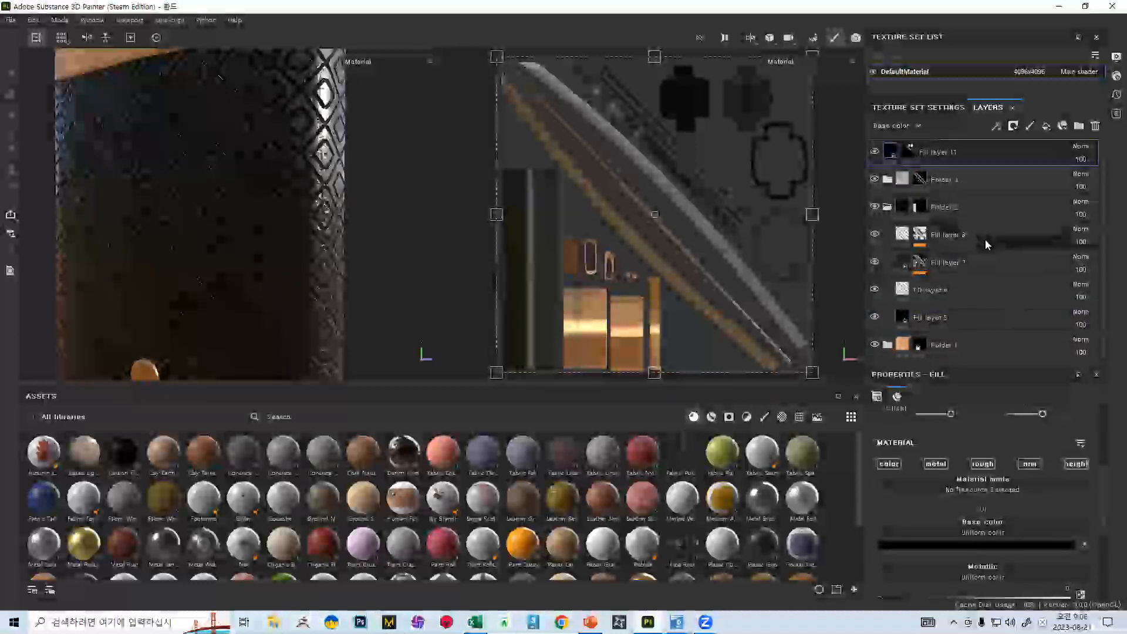
scroll(1018, 495, "down", 3)
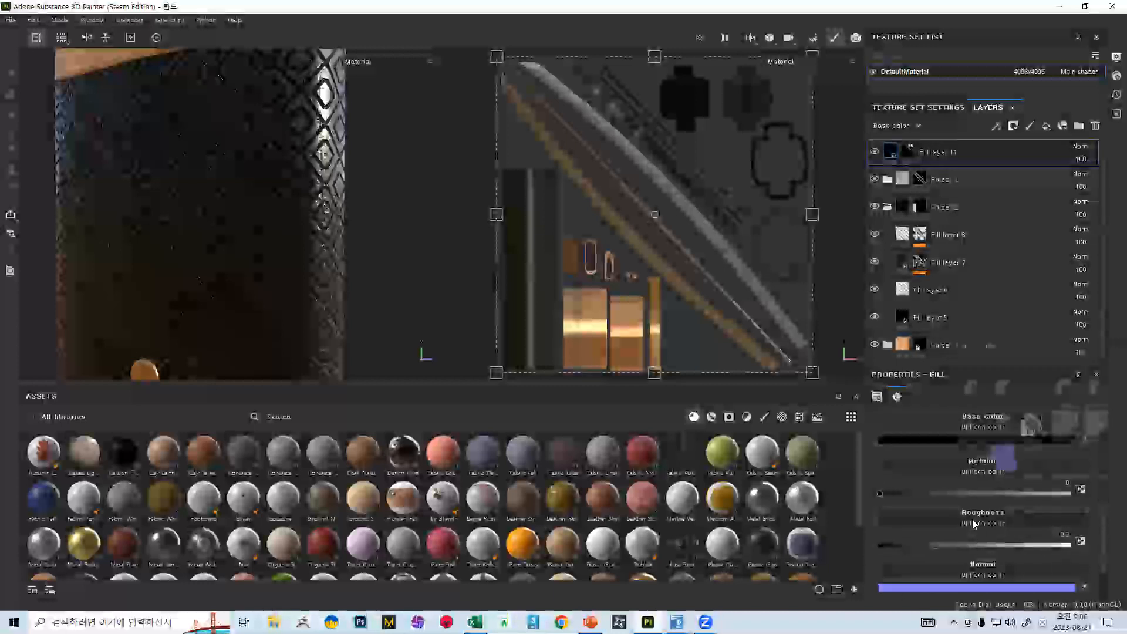
left_click_drag(966, 547, 1073, 542)
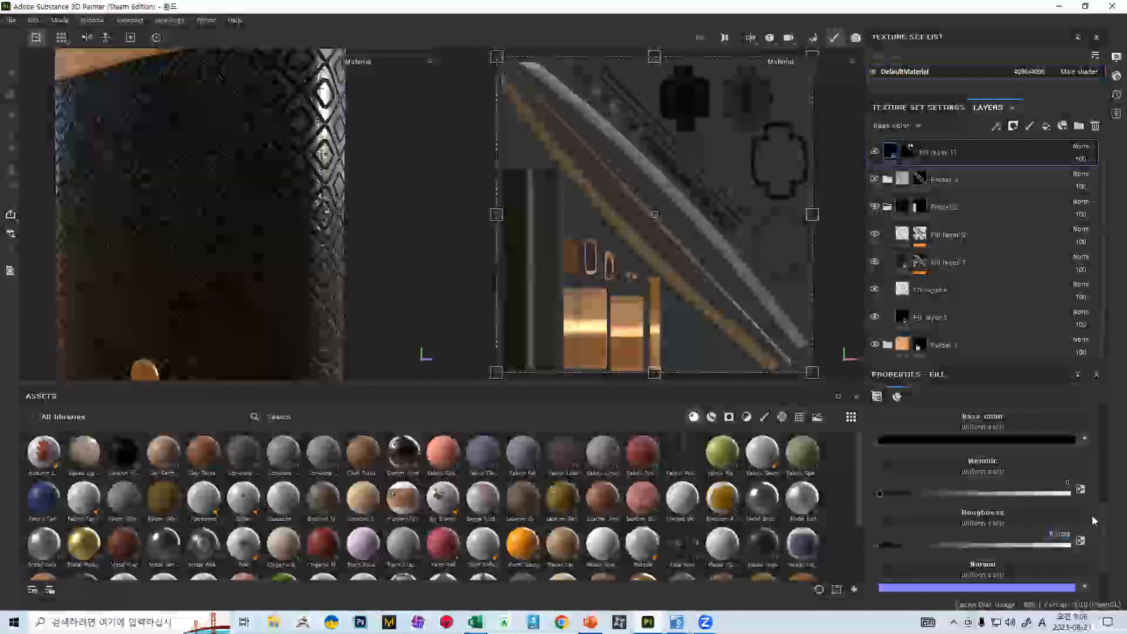
scroll(1056, 513, "up", 5)
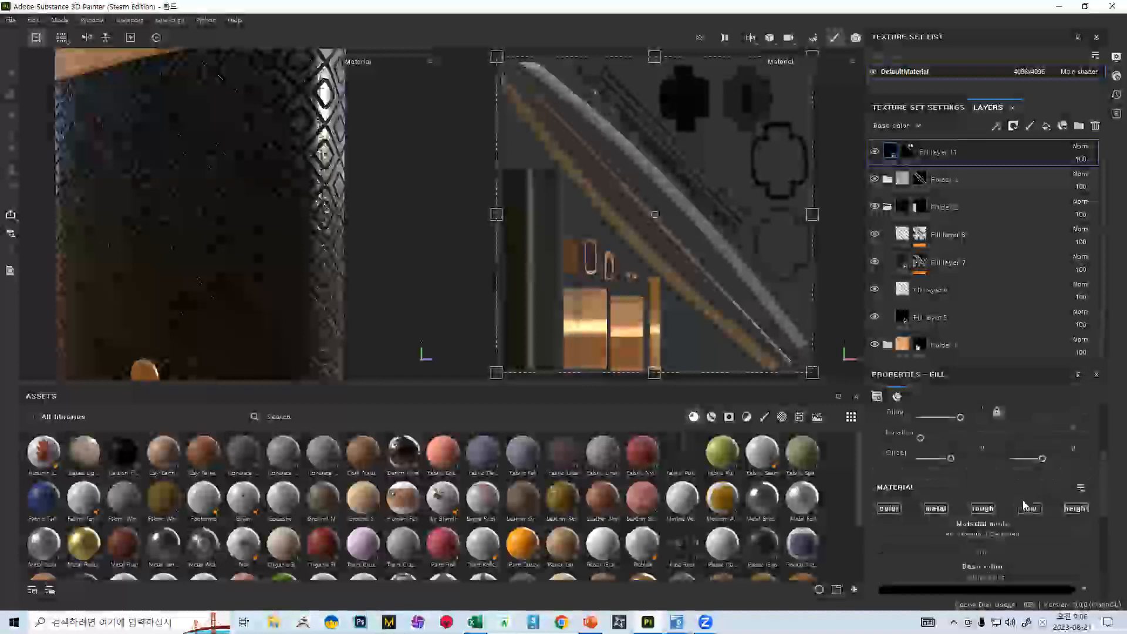
scroll(273, 214, "down", 6)
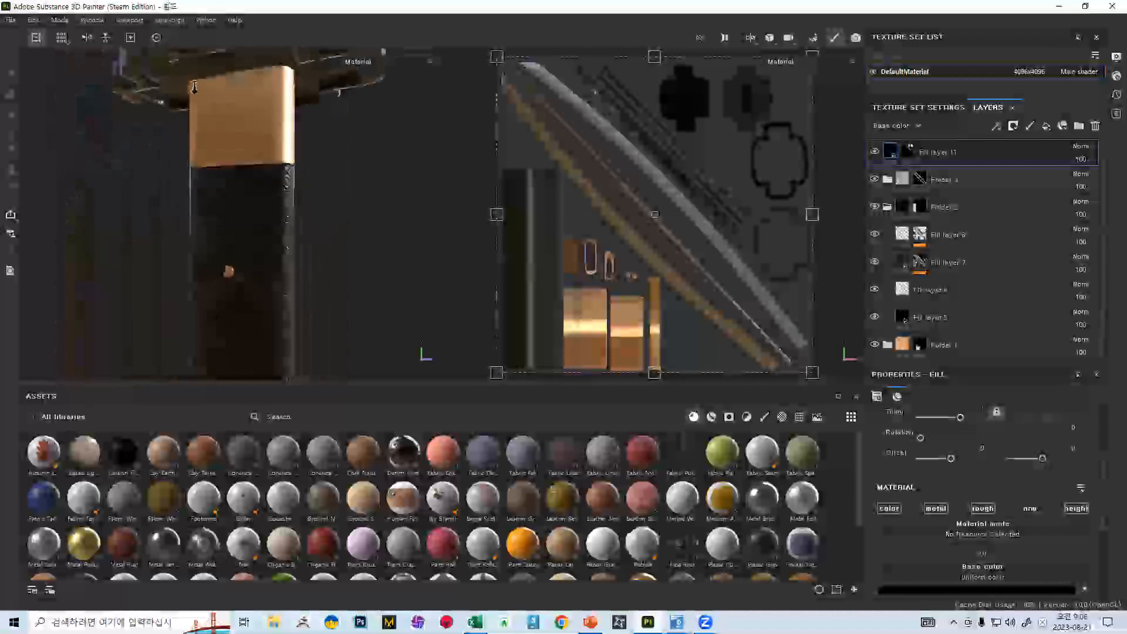
Examine the grip's diamond pattern and the black guard from several angles
middle_click_drag(209, 121, 220, 278, "alt")
left_click_drag(220, 278, 382, 262, "alt")
scroll(236, 251, "up", 5)
scroll(372, 269, "down", 2)
middle_click_drag(382, 262, 289, 118, "alt")
left_click_drag(290, 118, 294, 82, "alt")
middle_click_drag(297, 229, 304, 104, "alt")
left_click_drag(303, 104, 355, 204, "alt")
middle_click_drag(354, 203, 234, 181, "alt")
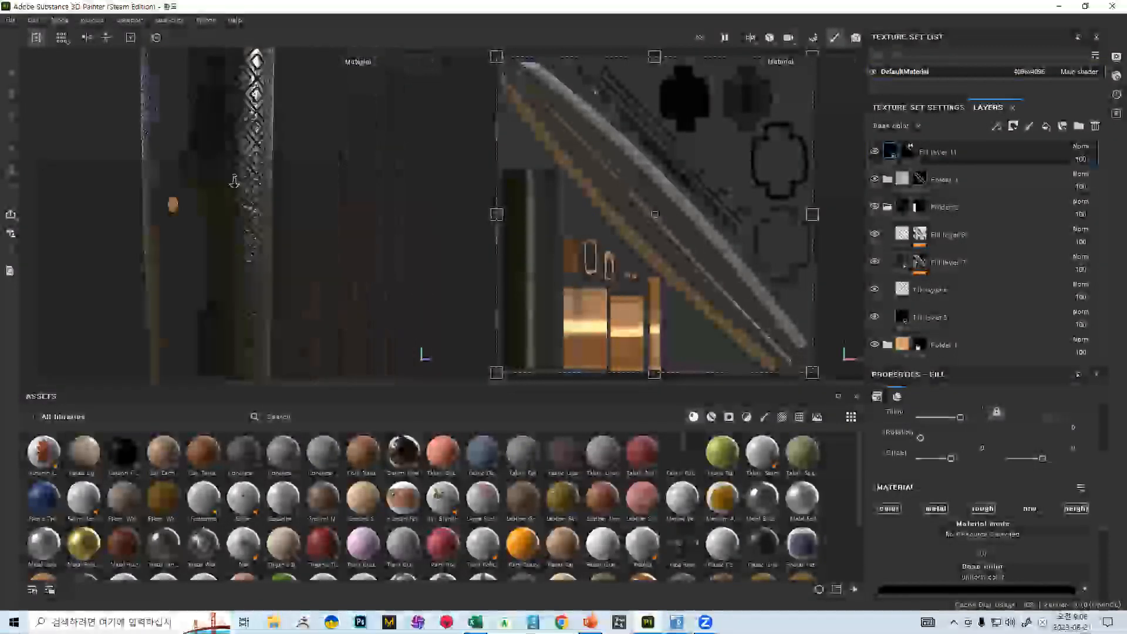
scroll(286, 190, "up", 5)
left_click_drag(272, 188, 225, 232, "alt")
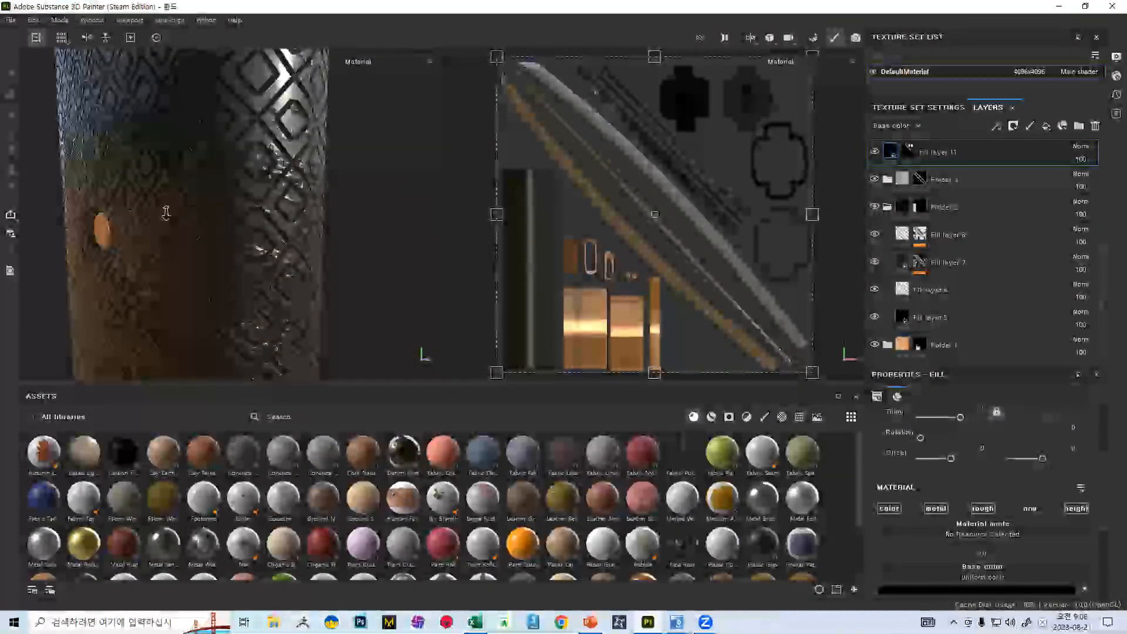
right_click_drag(166, 213, 135, 203, "alt")
left_click_drag(182, 231, 240, 201, "alt")
scroll(268, 189, "up", 2)
scroll(240, 200, "down", 2)
Group the guard's Fill layer 11 into a new folder and show the smart masks in the asset library
left_click(911, 149)
left_click(887, 154)
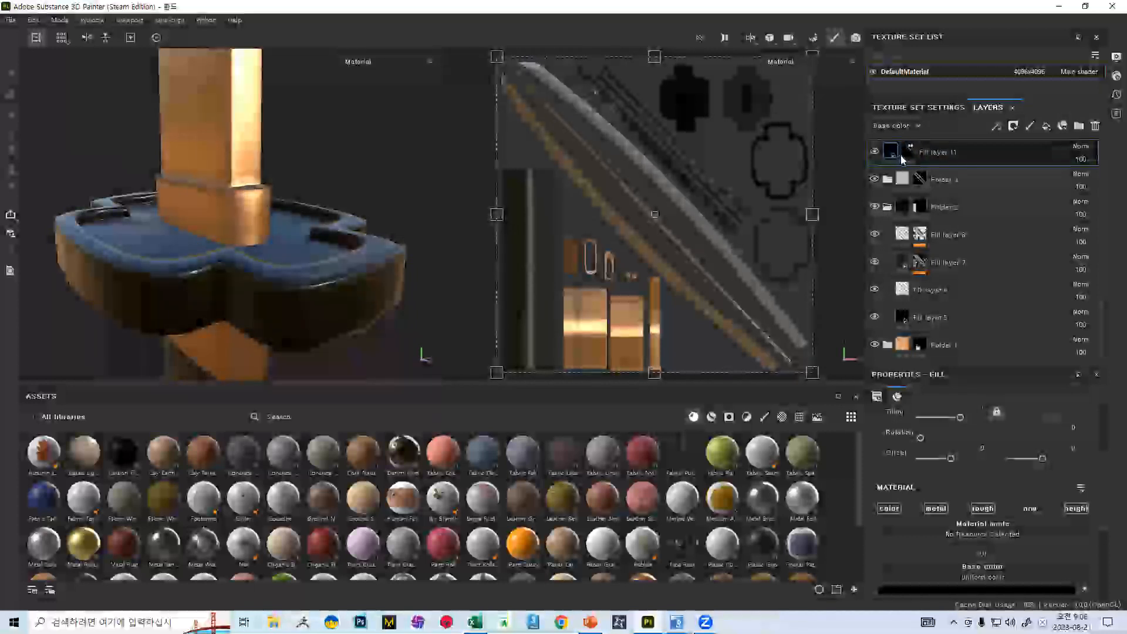
key("ctrl+g")
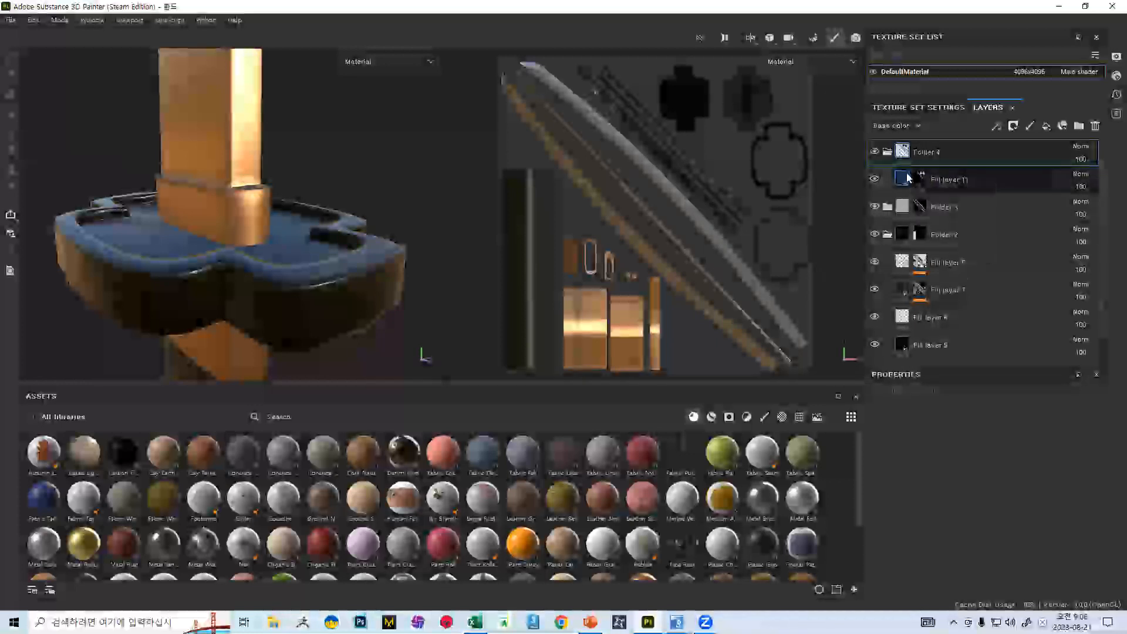
left_click(907, 178)
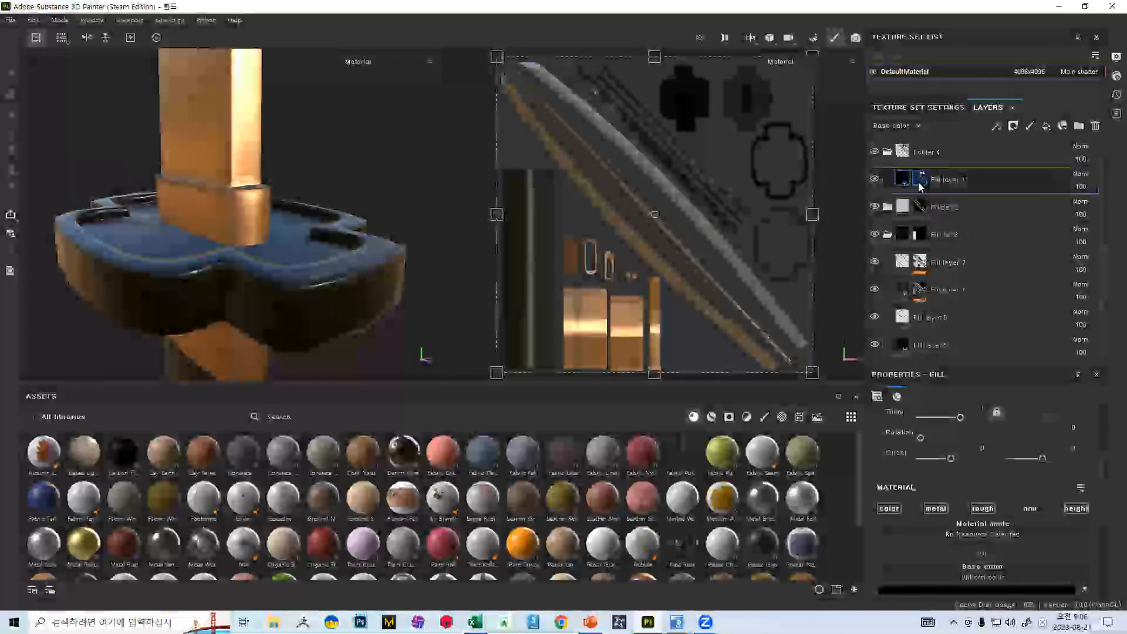
left_click(905, 186)
left_click(920, 183)
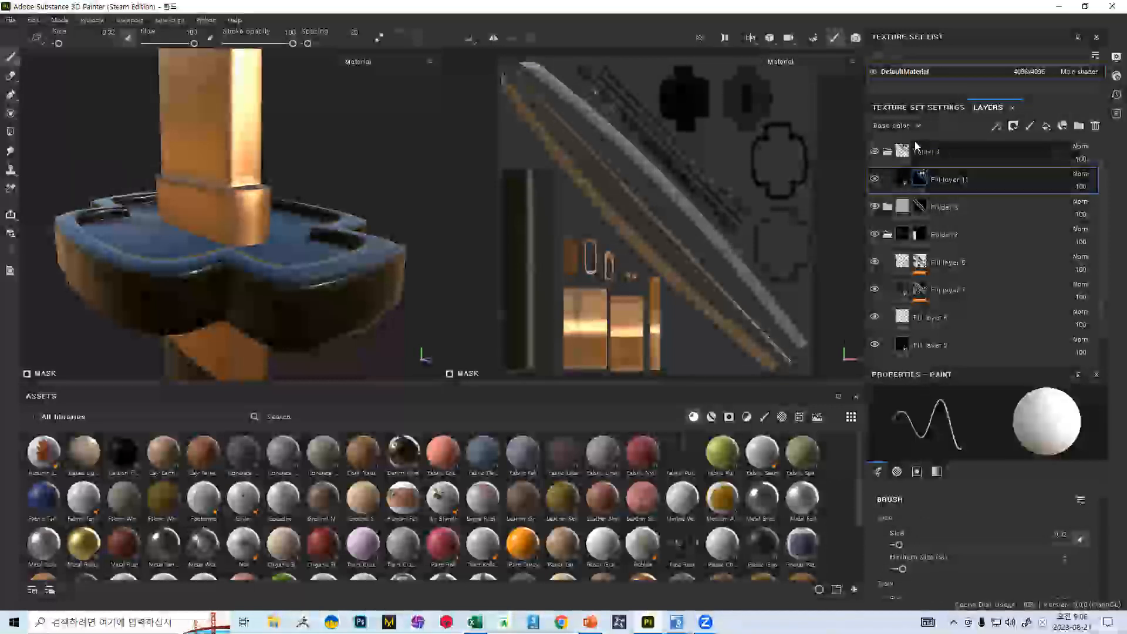
left_click(922, 181)
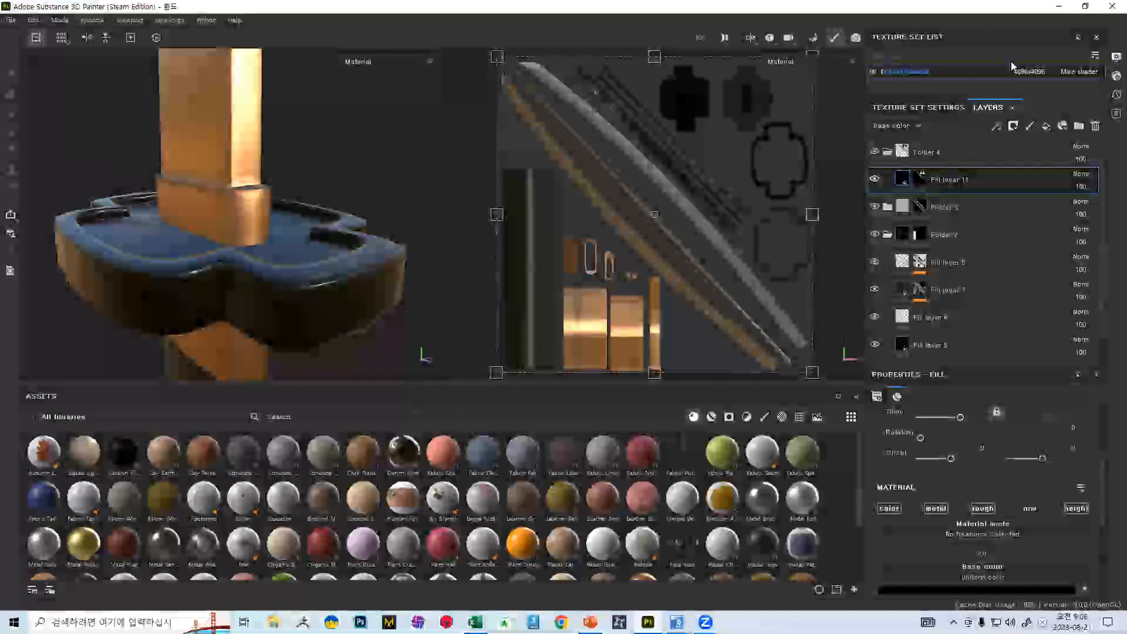
left_click(726, 418)
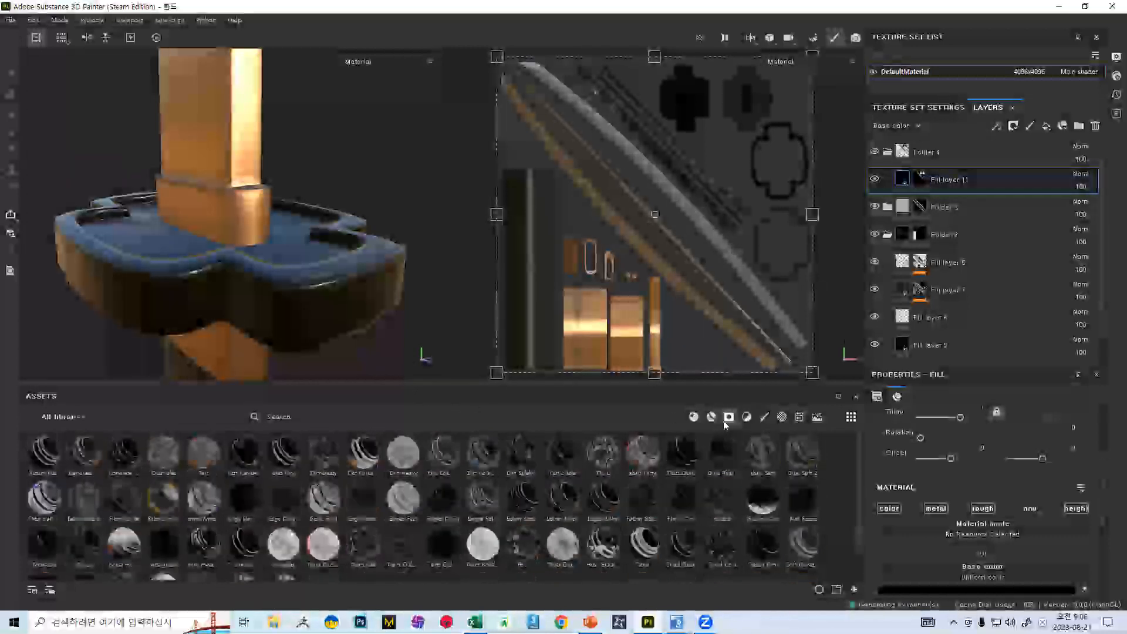
Copy the mask of Fill layer 11, add a black mask to Folder 4 and paste the copied mask into it
left_click(920, 179)
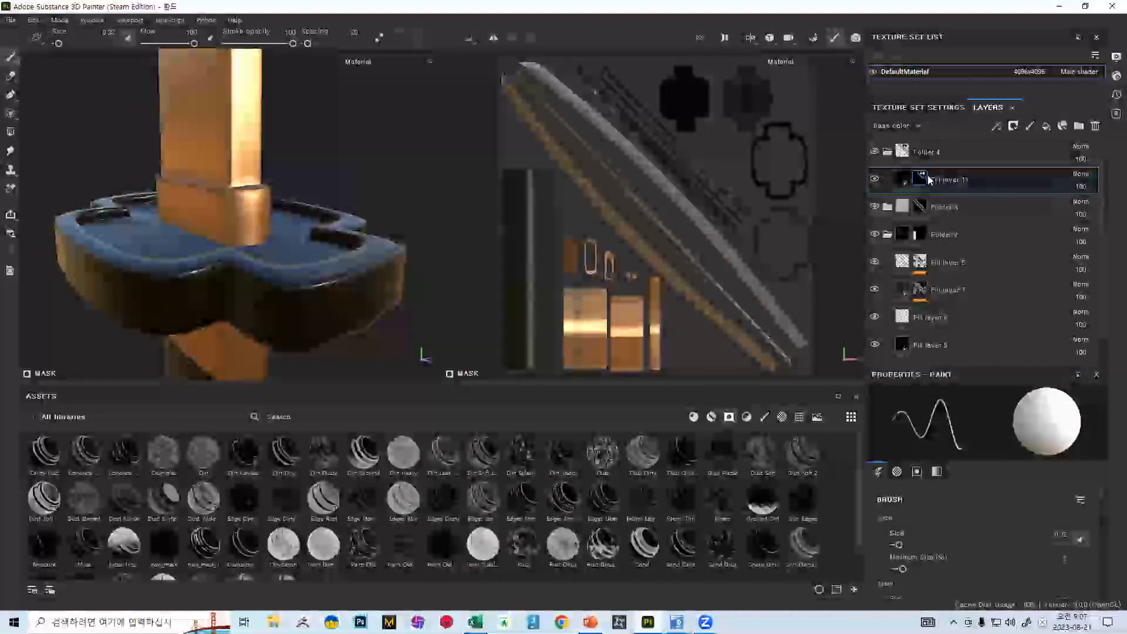
right_click(925, 181)
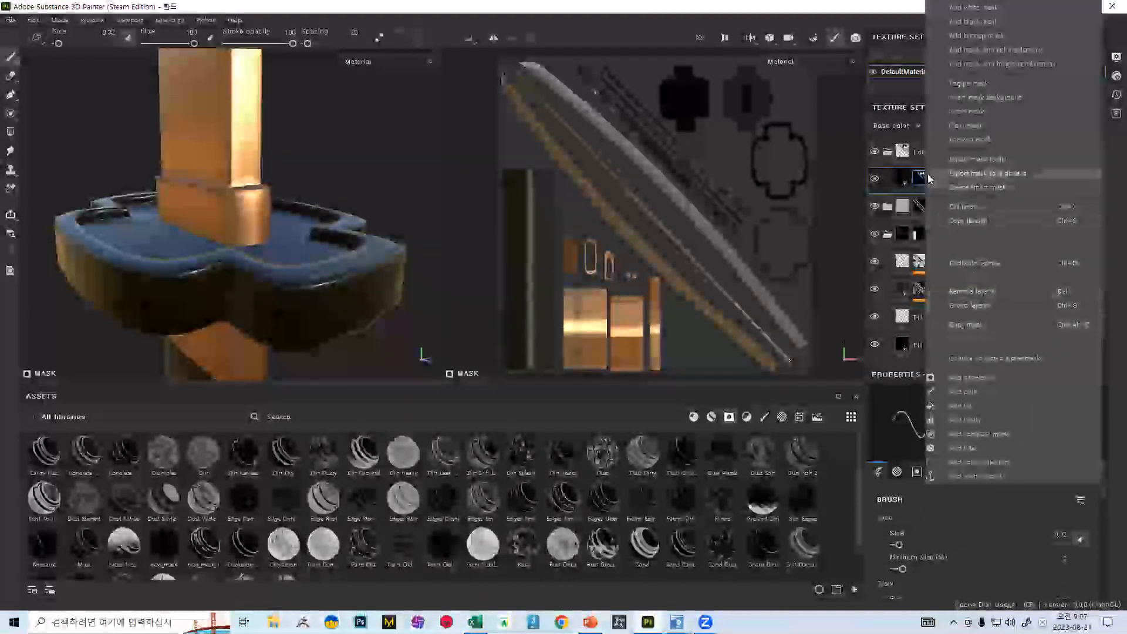
left_click(921, 186)
right_click(924, 185)
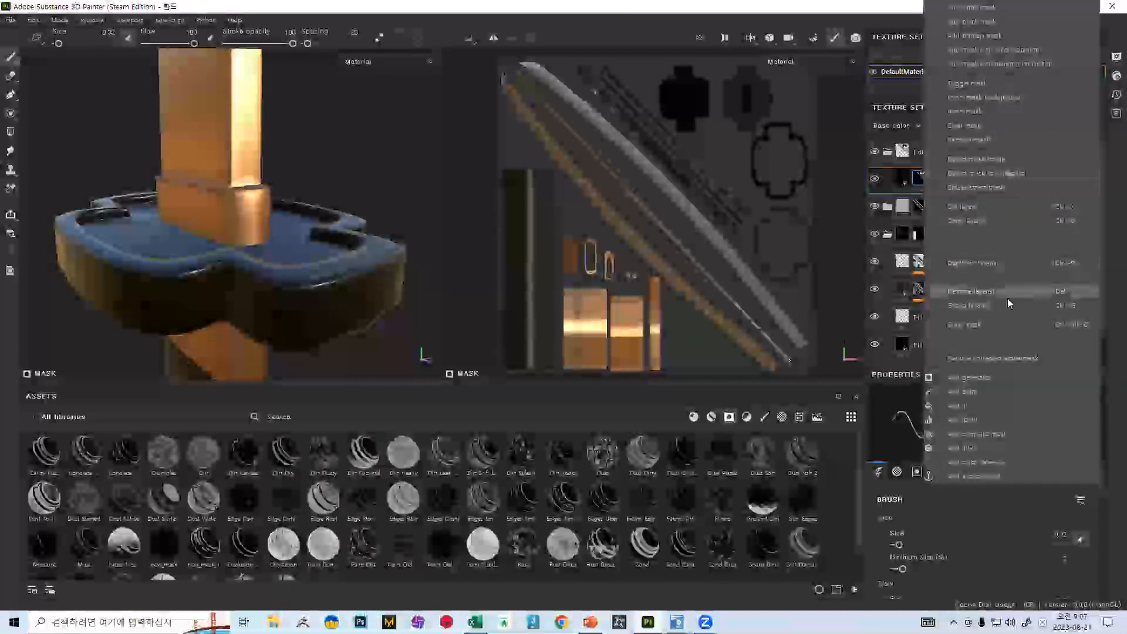
left_click(980, 329)
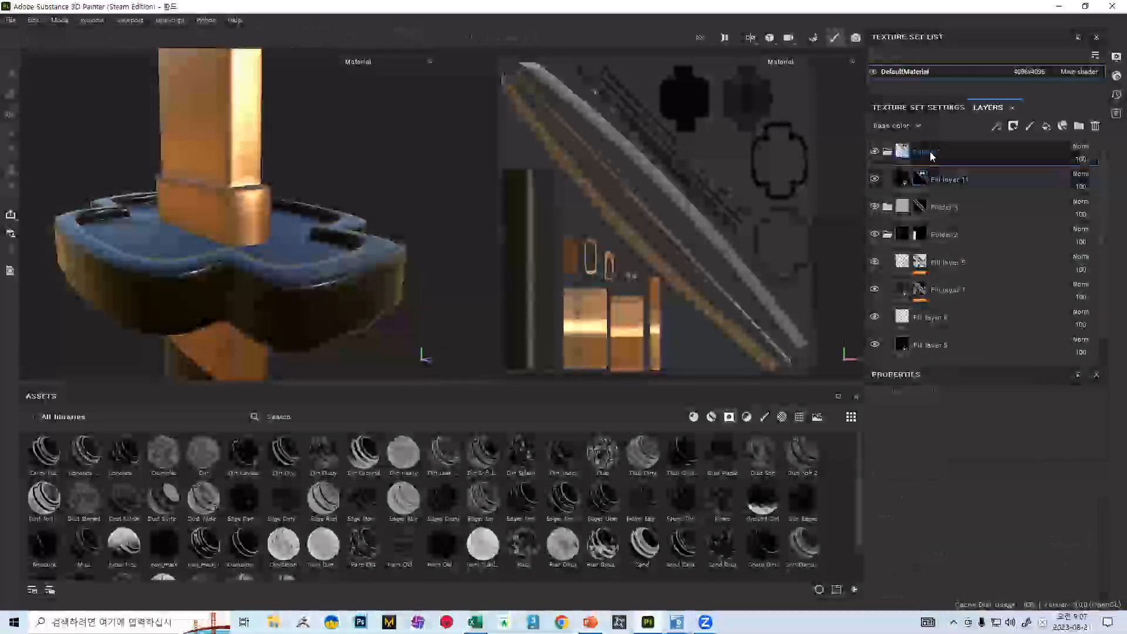
right_click(926, 152)
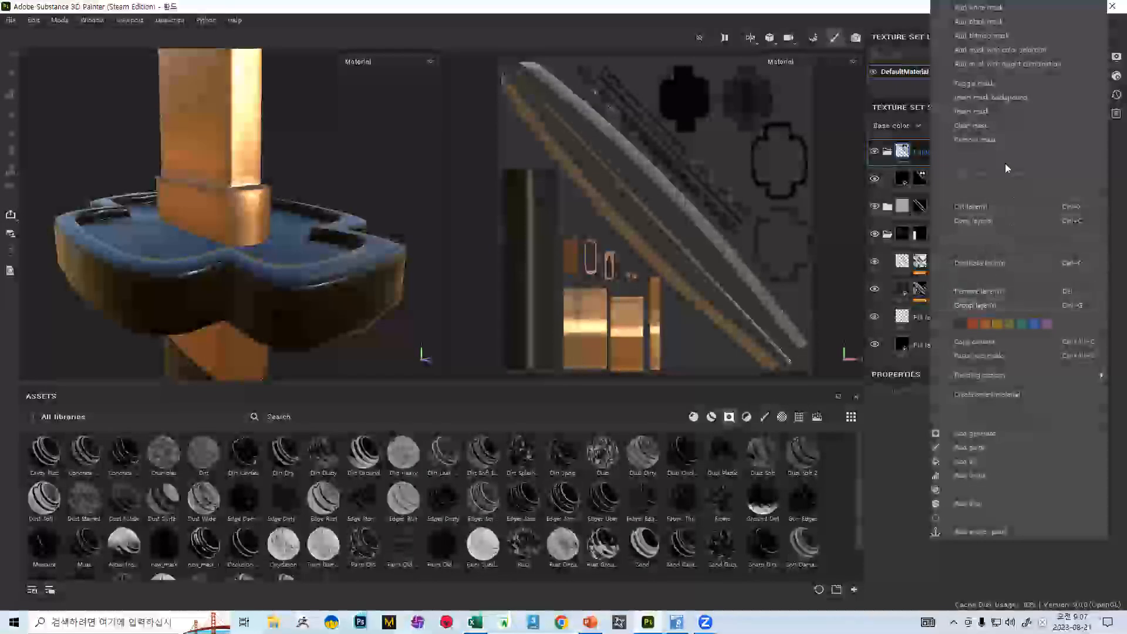
left_click(972, 24)
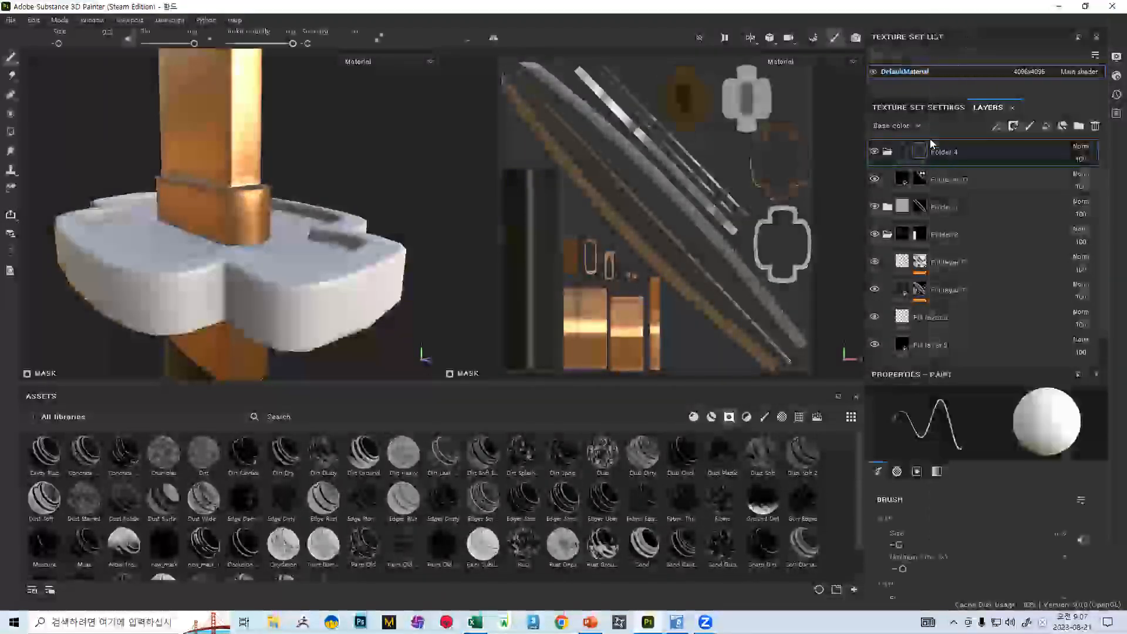
right_click(921, 157)
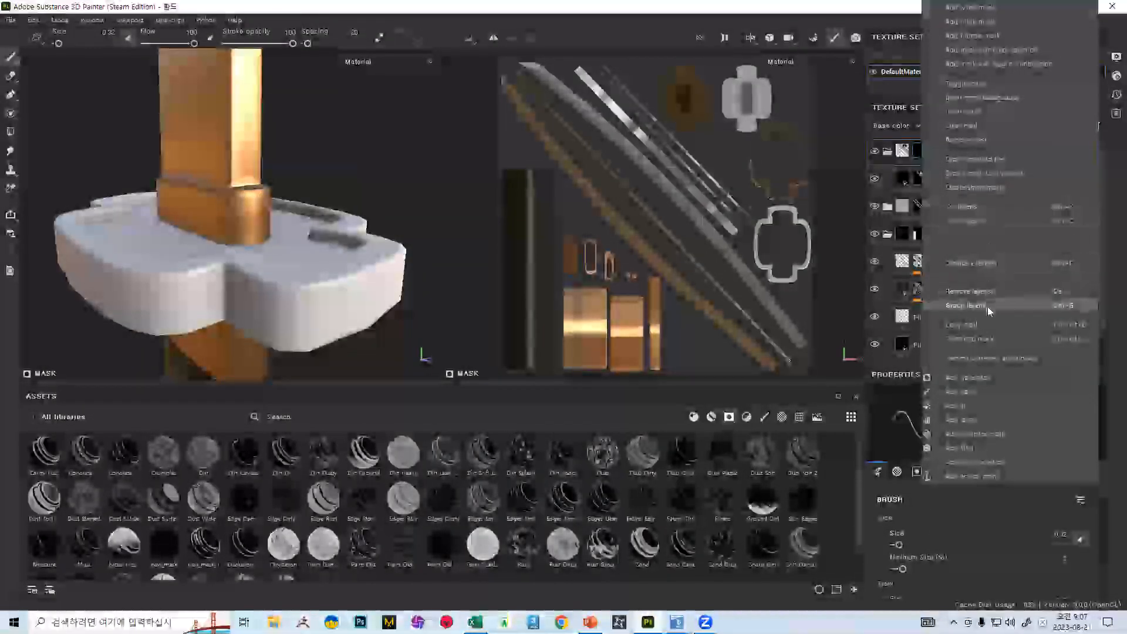
left_click(979, 340)
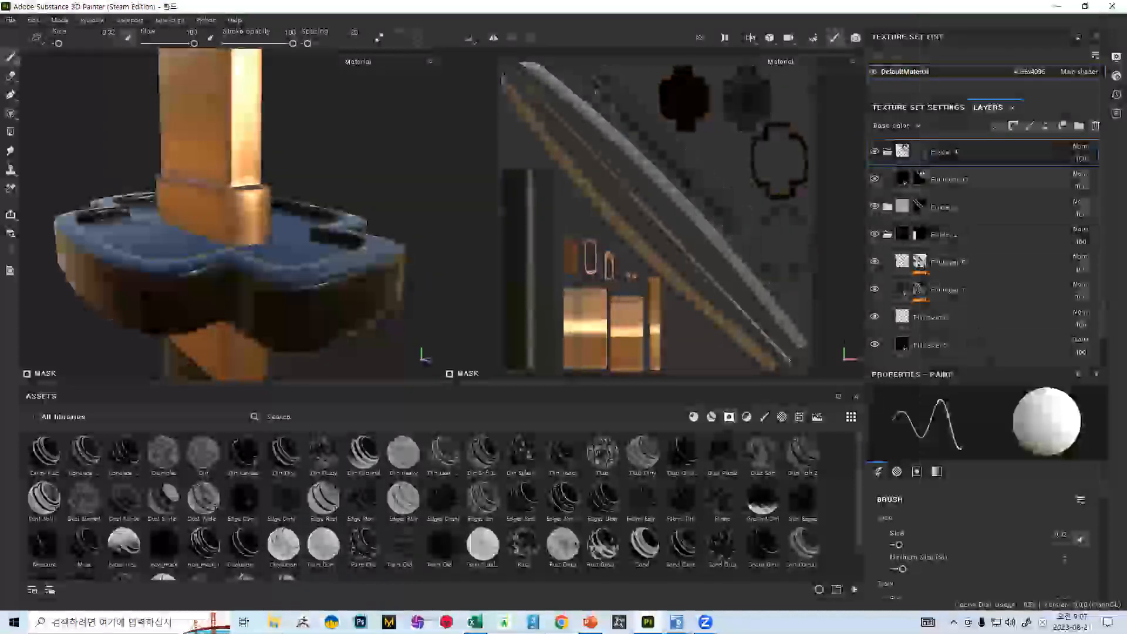
Remove the mask from Fill layer 11 inside Folder 4
left_click_drag(276, 155, 299, 176, "alt")
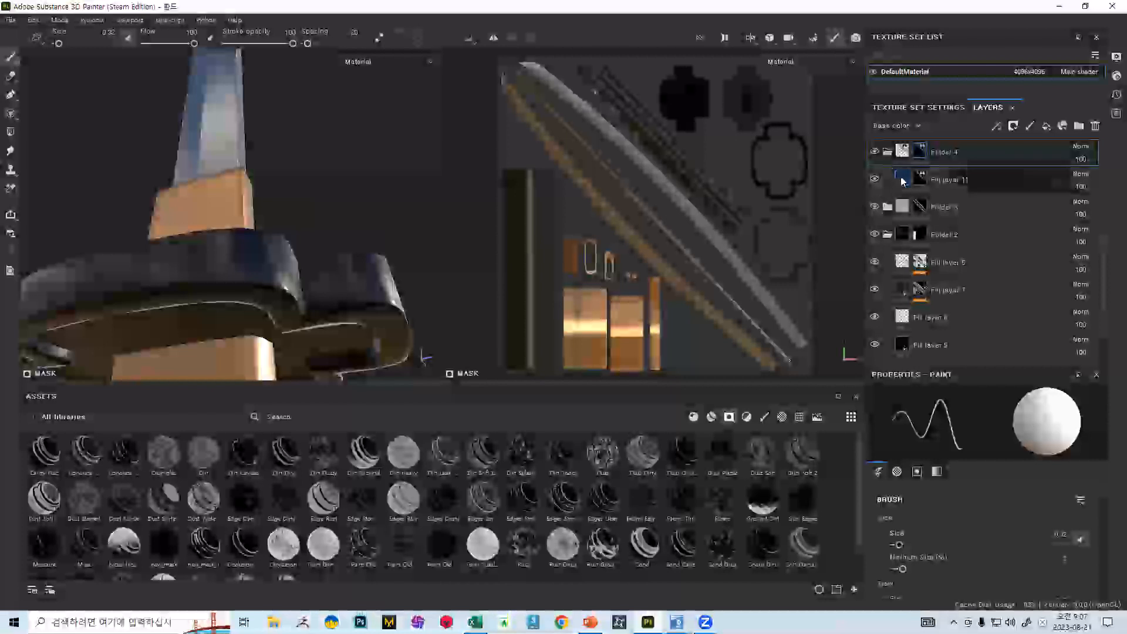
left_click(902, 181)
right_click(919, 180)
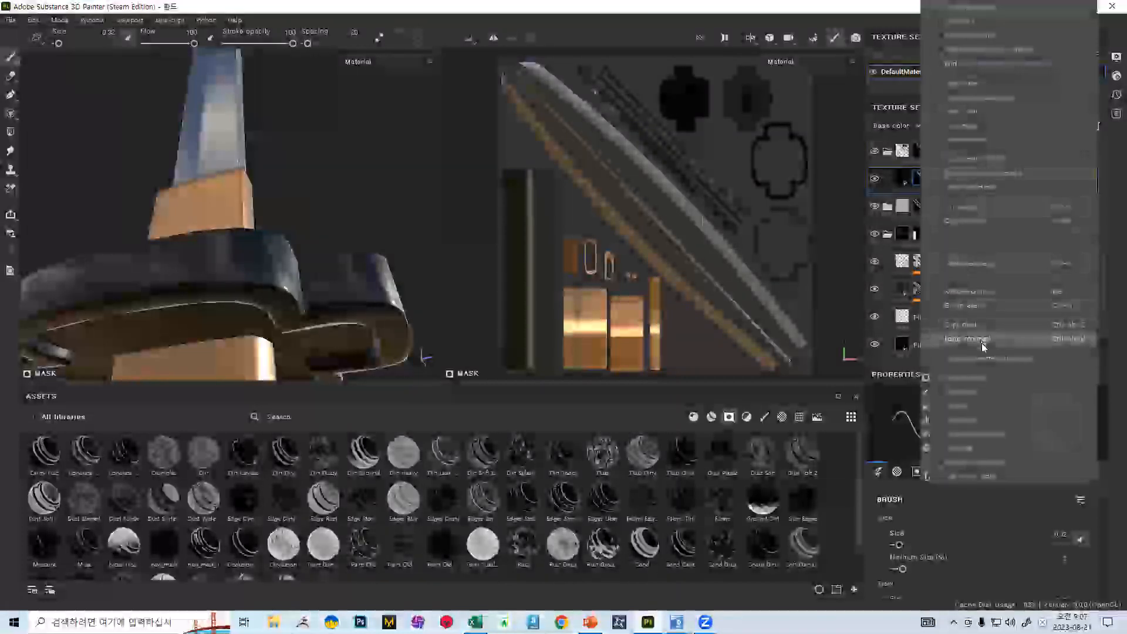
left_click(971, 146)
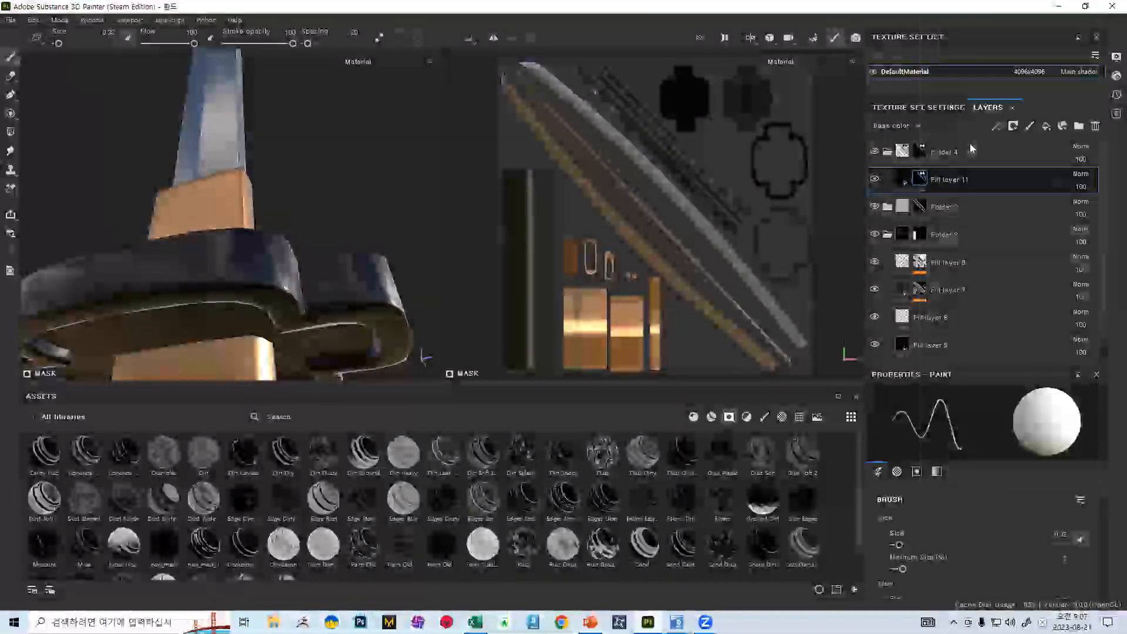
Turn off the metallic channel of Fill layer 11 after checking the guard from the side
left_click_drag(397, 199, 364, 158, "alt")
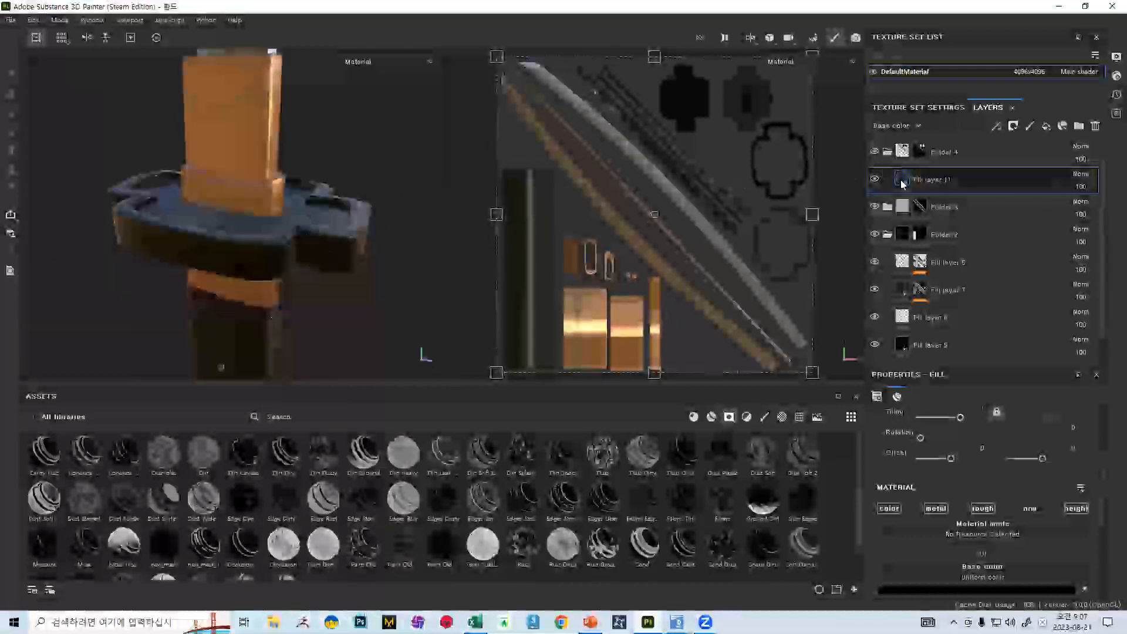
left_click_drag(179, 170, 147, 188, "alt")
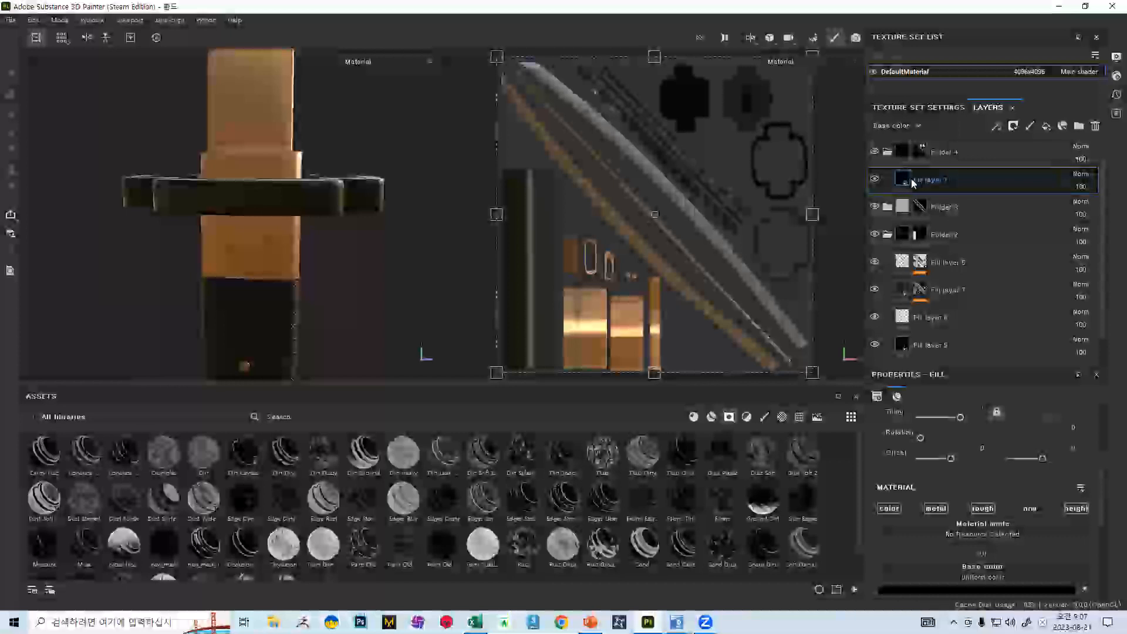
left_click(945, 508)
scroll(997, 476, "down", 2)
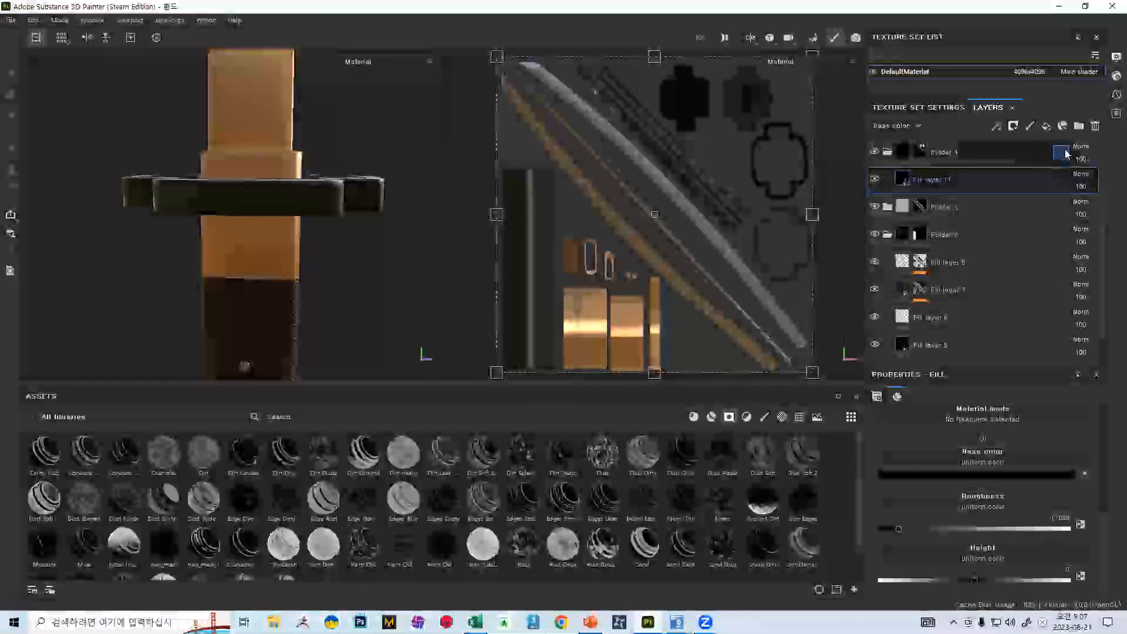
Add a fill layer above Fill layer 11 in Folder 4 with only its color, roughness and height channels enabled
left_click(1046, 125)
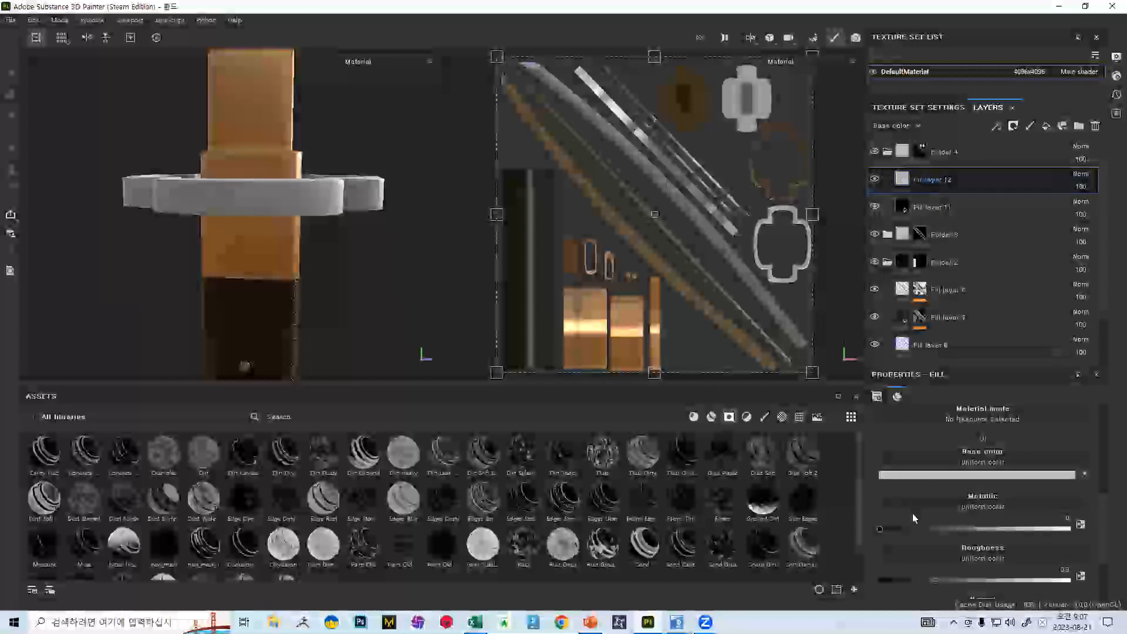
scroll(927, 493, "up", 3)
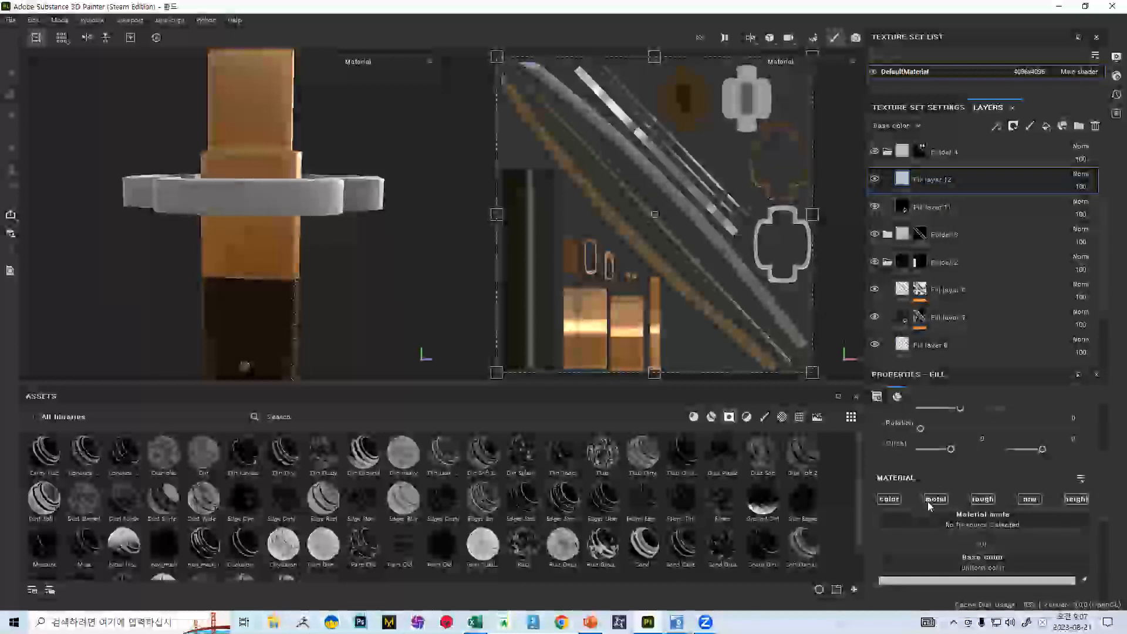
left_click(882, 500)
left_click(935, 498)
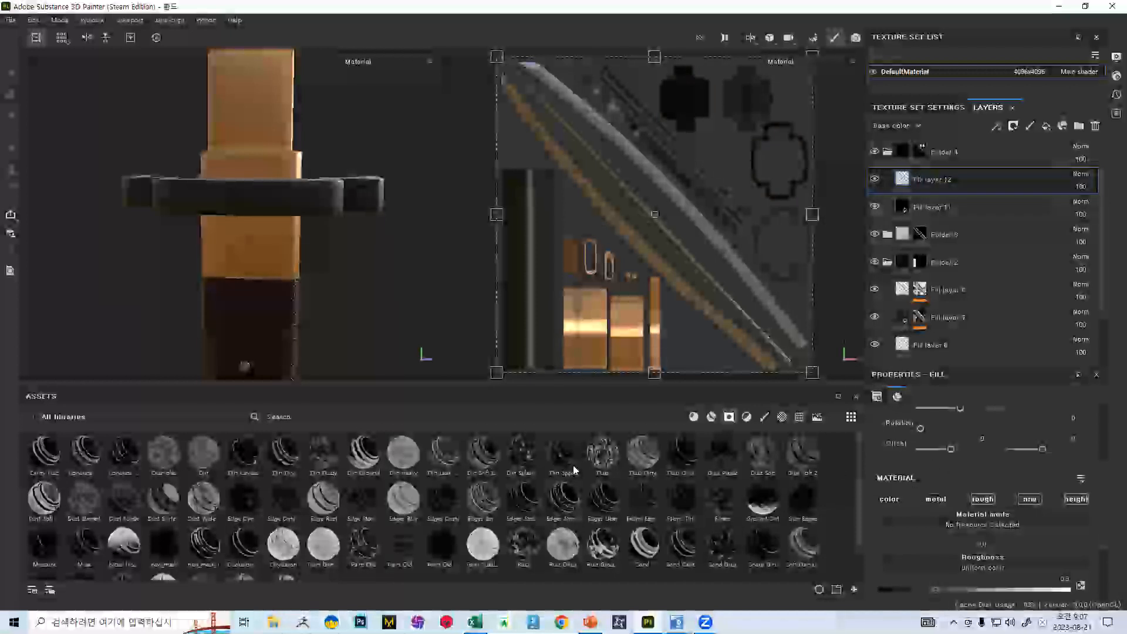
scroll(950, 526, "down", 3)
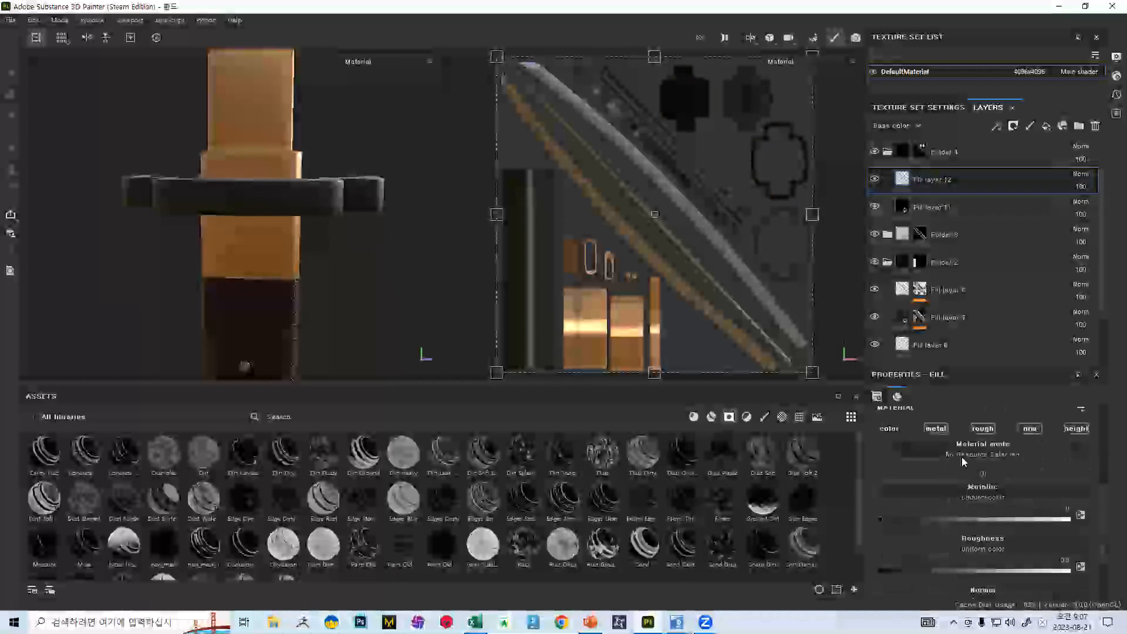
left_click(1029, 429)
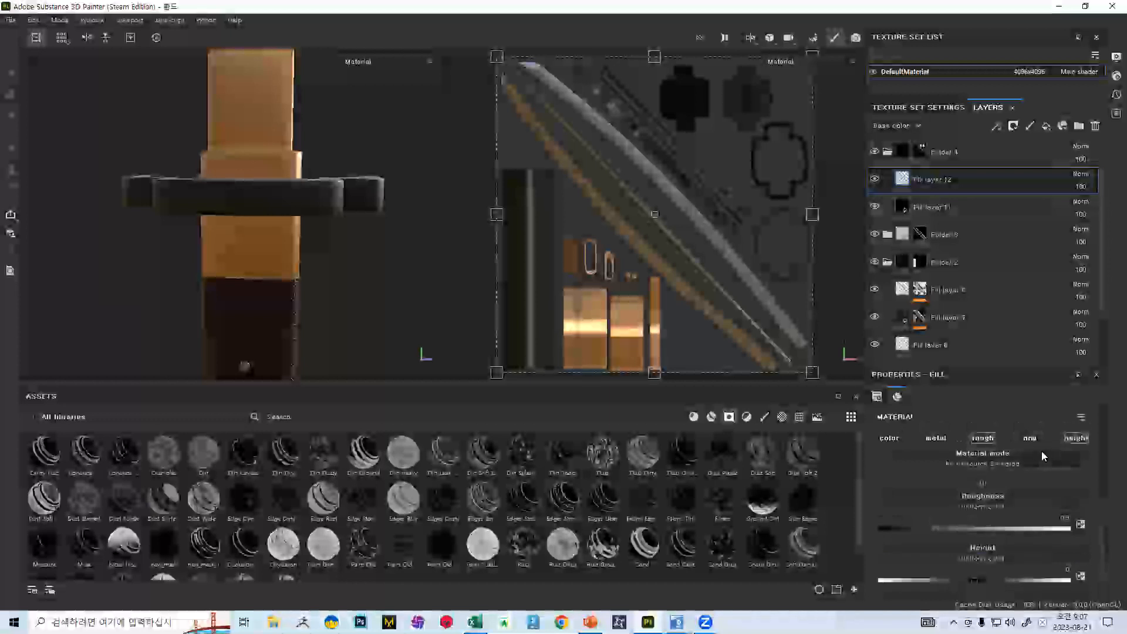
left_click(889, 439)
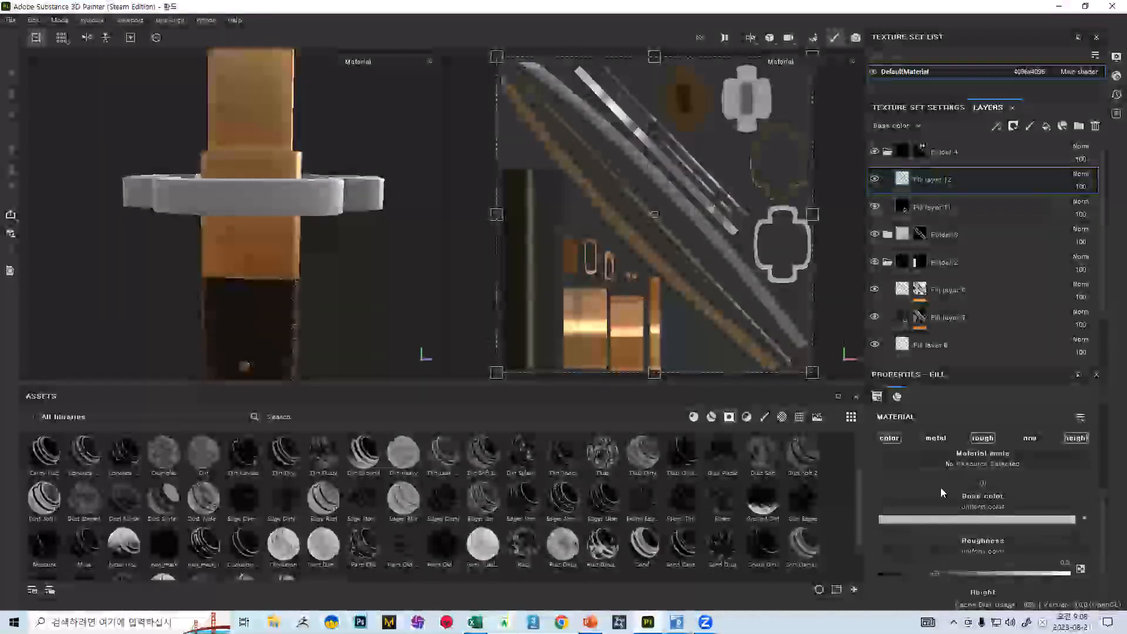
Set the base color of Fill layer 12 to a dark grey and check it on the guard
left_click(937, 519)
mouse_move(955, 505)
left_mouse_down()
mouse_move(933, 515)
mouse_move(957, 462)
mouse_move(943, 537)
mouse_move(942, 521)
left_mouse_up()
left_click_drag(352, 209, 301, 254, "alt")
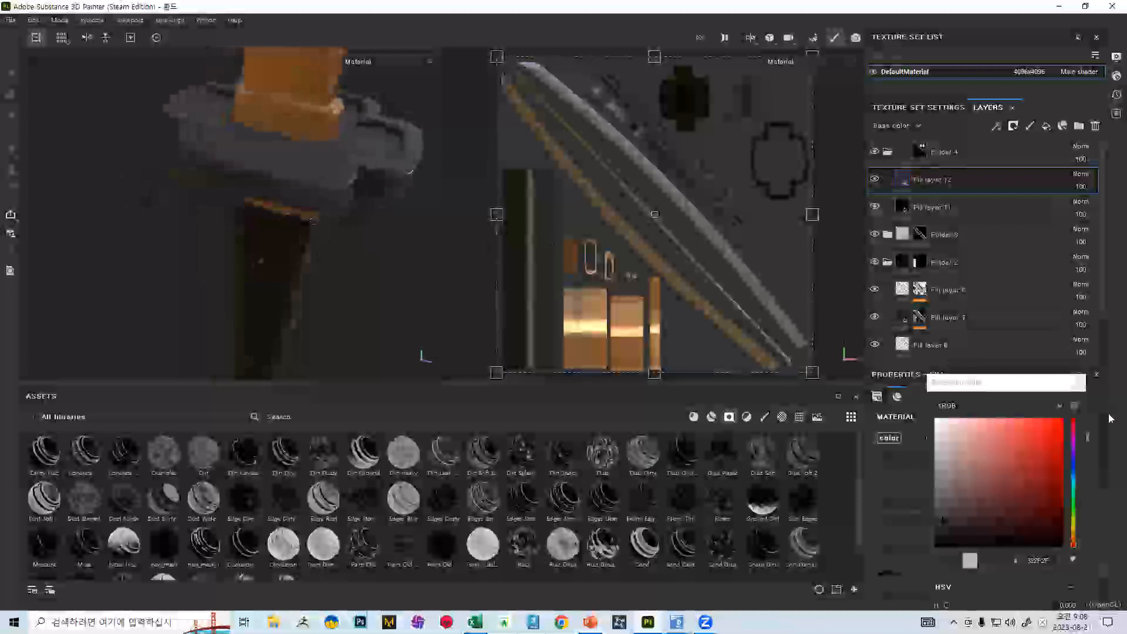
left_click(1079, 383)
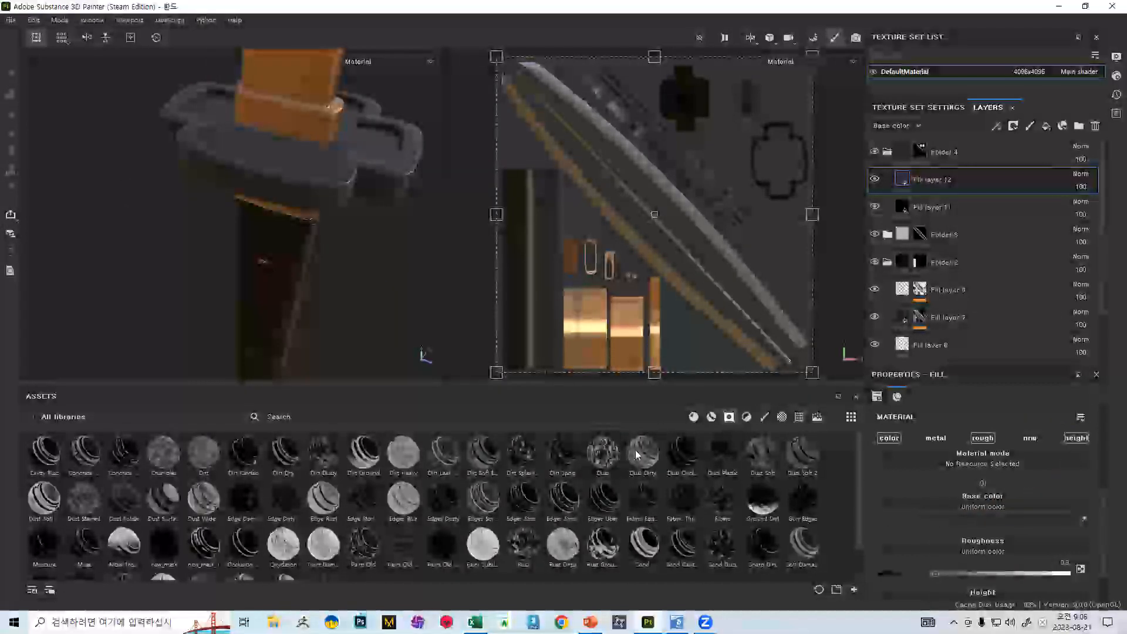
Apply the Dust Dirty smart mask to Fill layer 12 and inspect the guard up close
left_click_drag(636, 454, 924, 174)
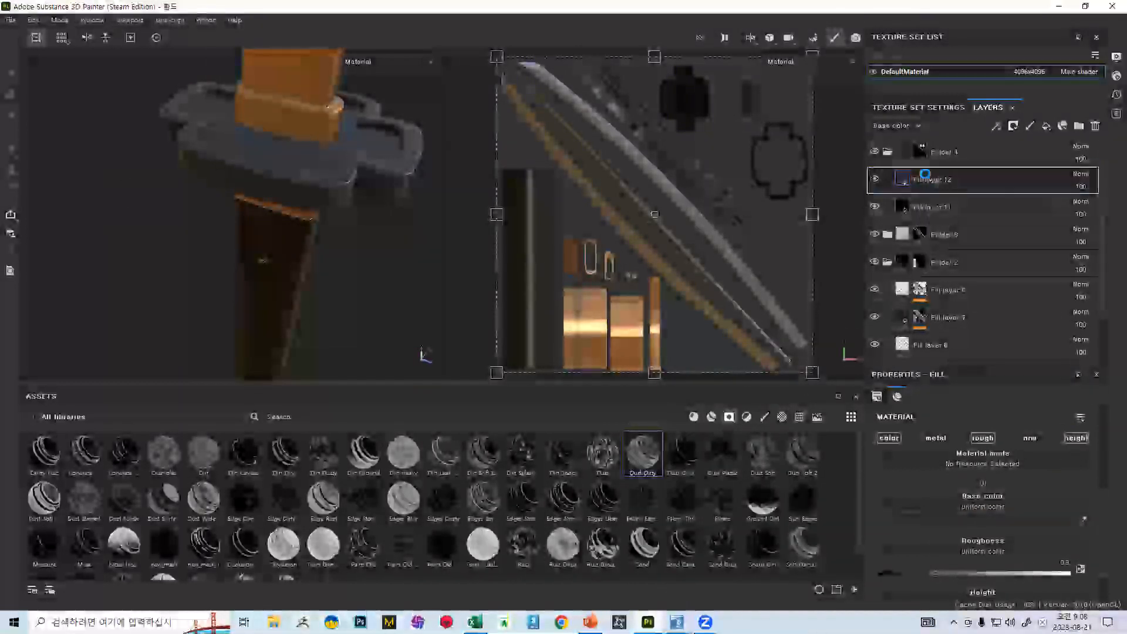
left_click_drag(305, 194, 212, 265, "alt")
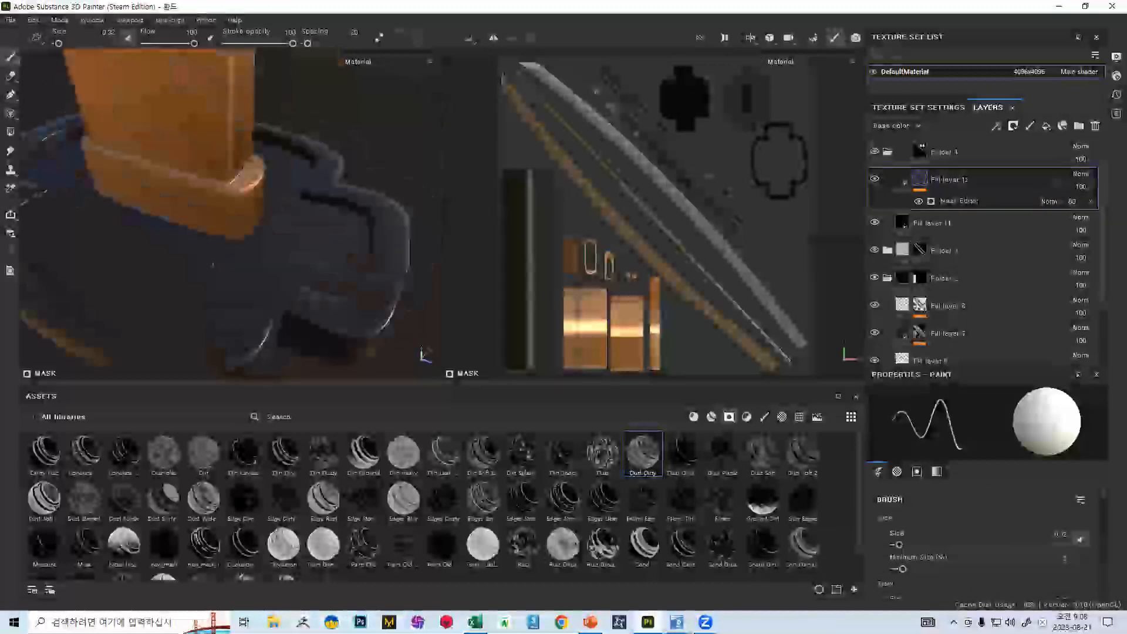
right_click_drag(213, 265, 284, 234, "alt")
Set the base color of Fill layer 12 to white (FFFFFF) and inspect the masked dust over the guard
left_click(906, 181)
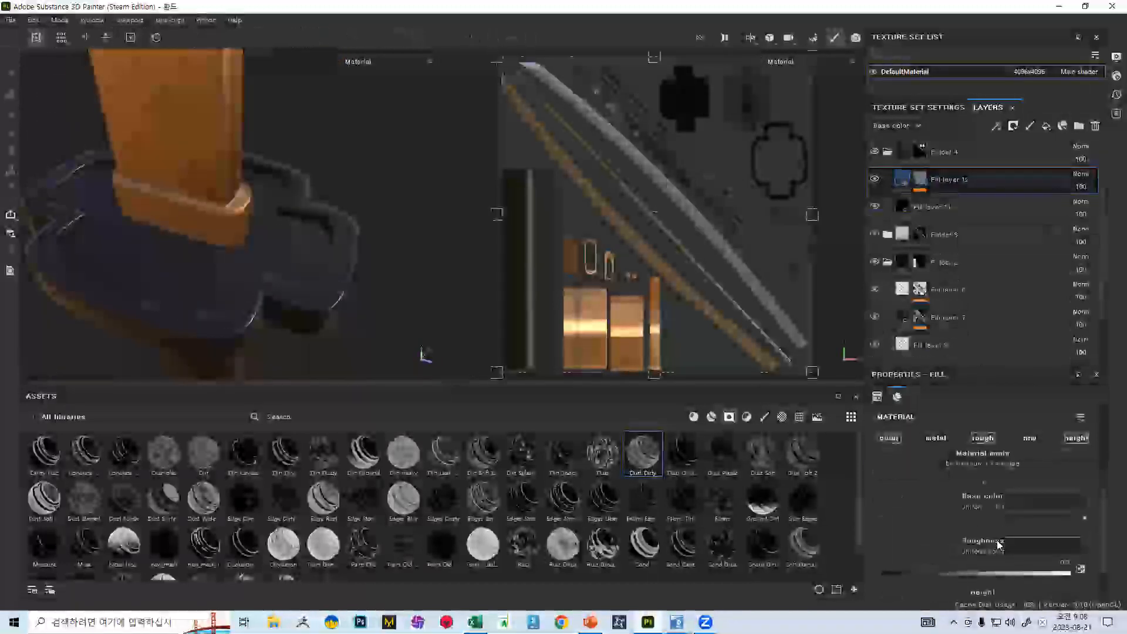
left_click(955, 517)
left_click_drag(275, 306, 227, 202, "alt")
middle_click_drag(227, 203, 250, 232, "alt")
left_click_drag(250, 232, 264, 254, "alt")
right_click_drag(265, 254, 268, 219, "alt")
left_click_drag(318, 264, 368, 282, "alt")
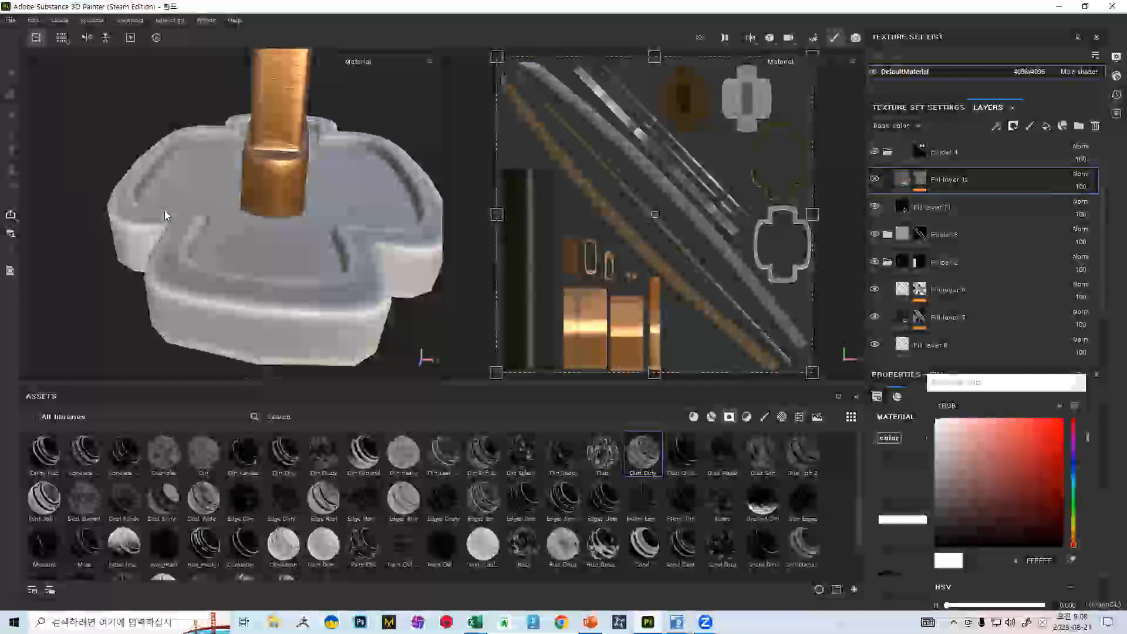
left_click(1079, 383)
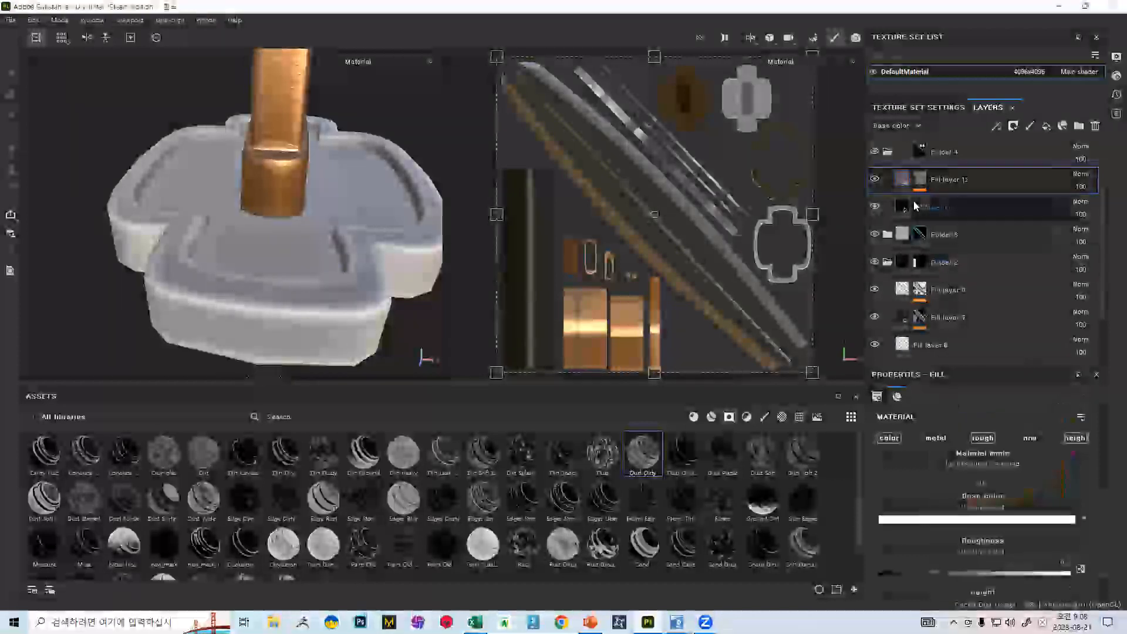
Lower the Global Balance of the mask generator on Fill layer 12 to 0.22 and inspect the guard's edges
left_click(921, 177)
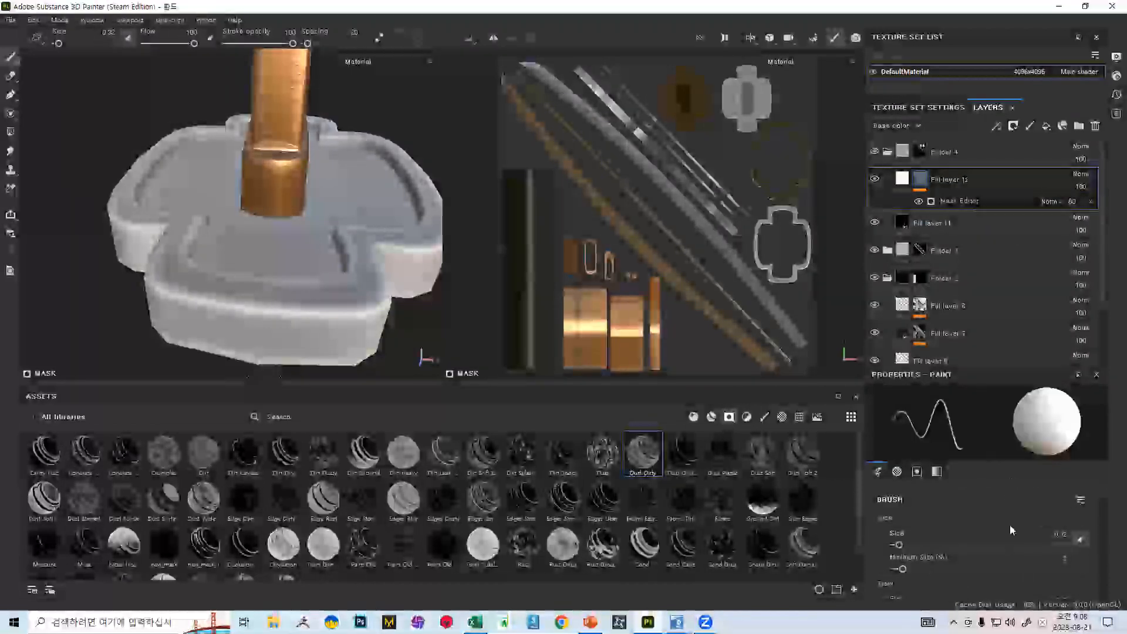
left_click(1003, 202)
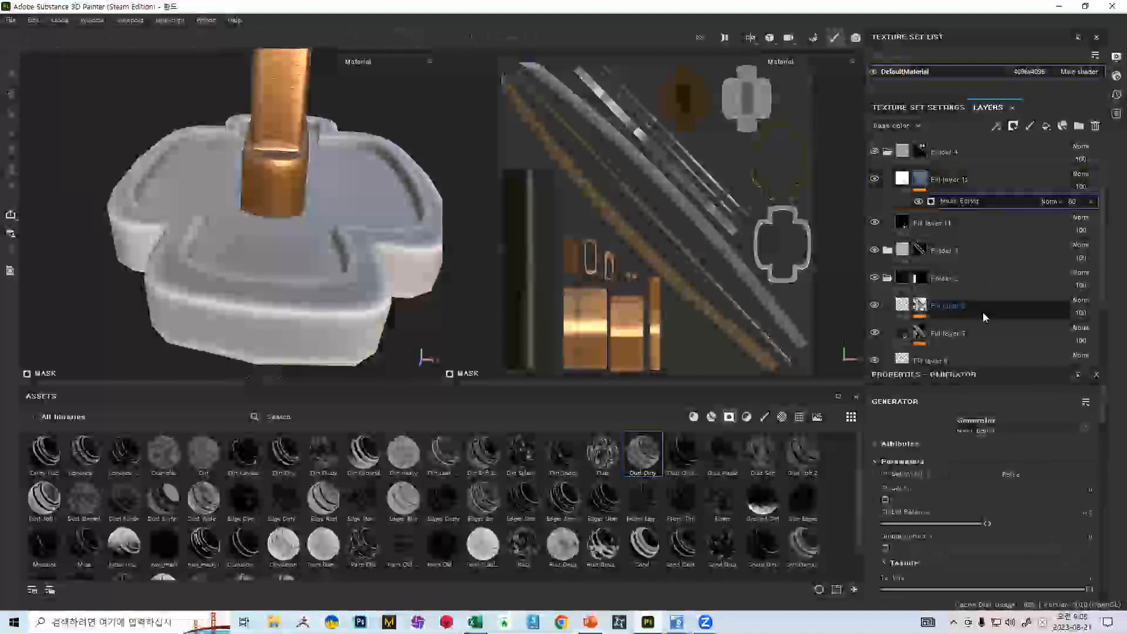
scroll(985, 454, "down", 2)
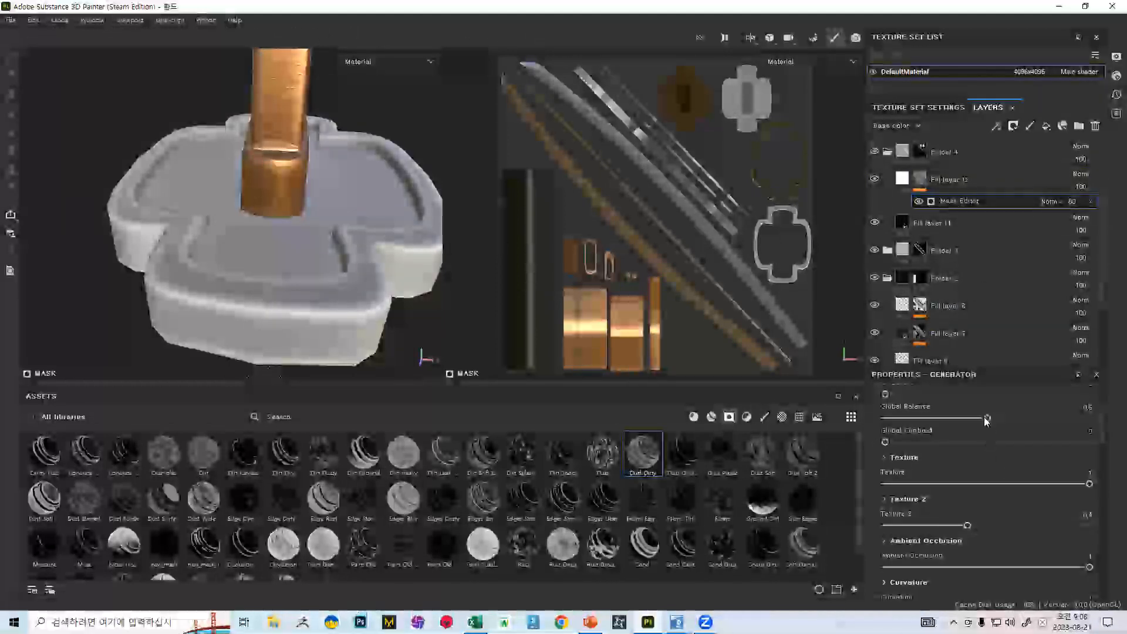
left_click_drag(987, 418, 929, 392)
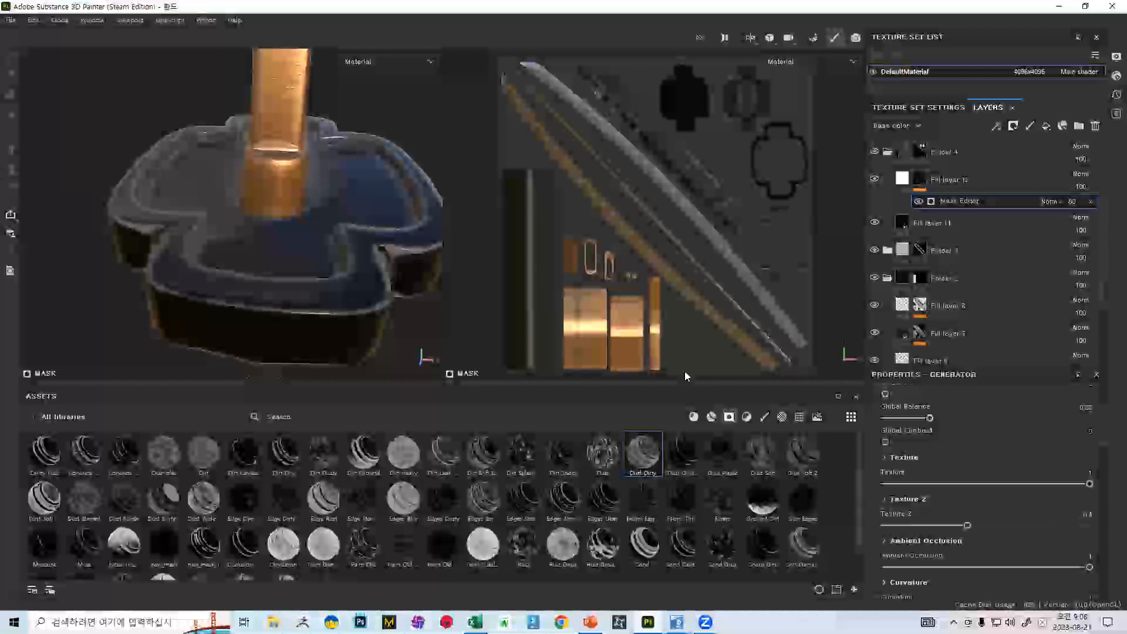
scroll(403, 297, "up", 5)
left_click_drag(402, 297, 246, 211, "alt")
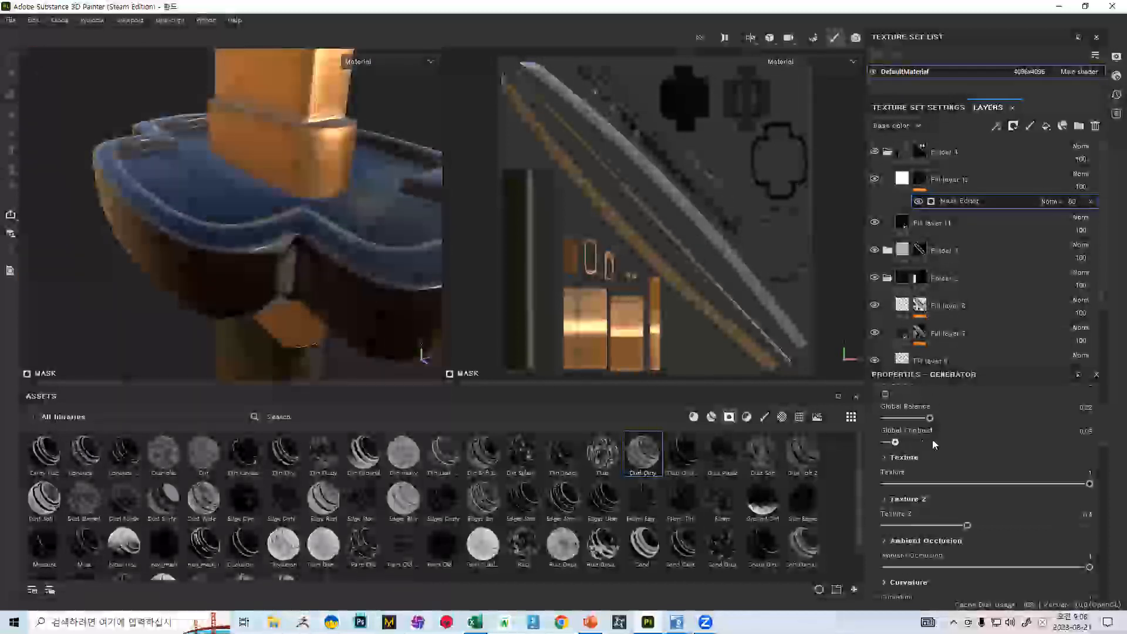
Try other Global Contrast, Texture and Texture 2 values in the mask generator of Fill layer 12
left_click_drag(933, 444, 888, 442)
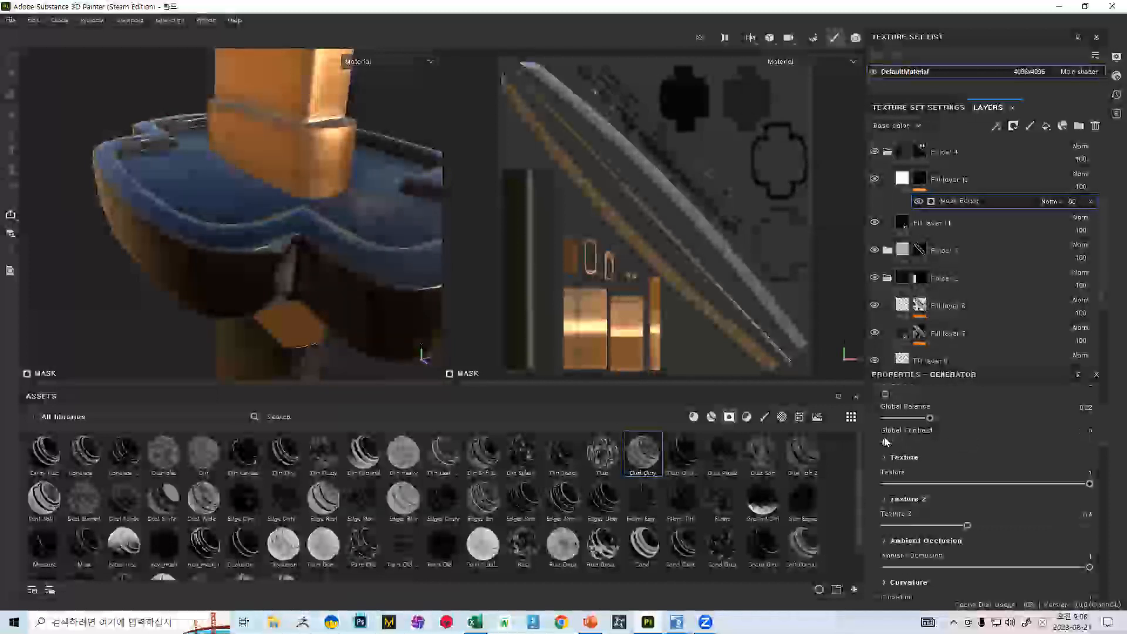
left_click_drag(967, 527, 1047, 525)
left_click_drag(1066, 487, 1102, 476)
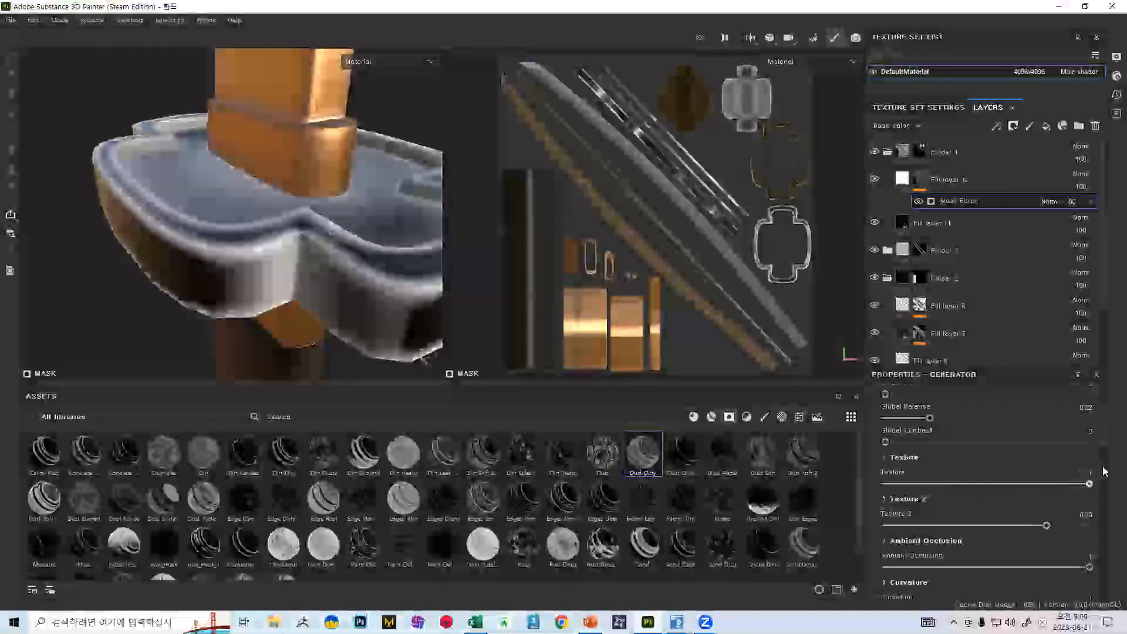
left_click_drag(1047, 526, 969, 522)
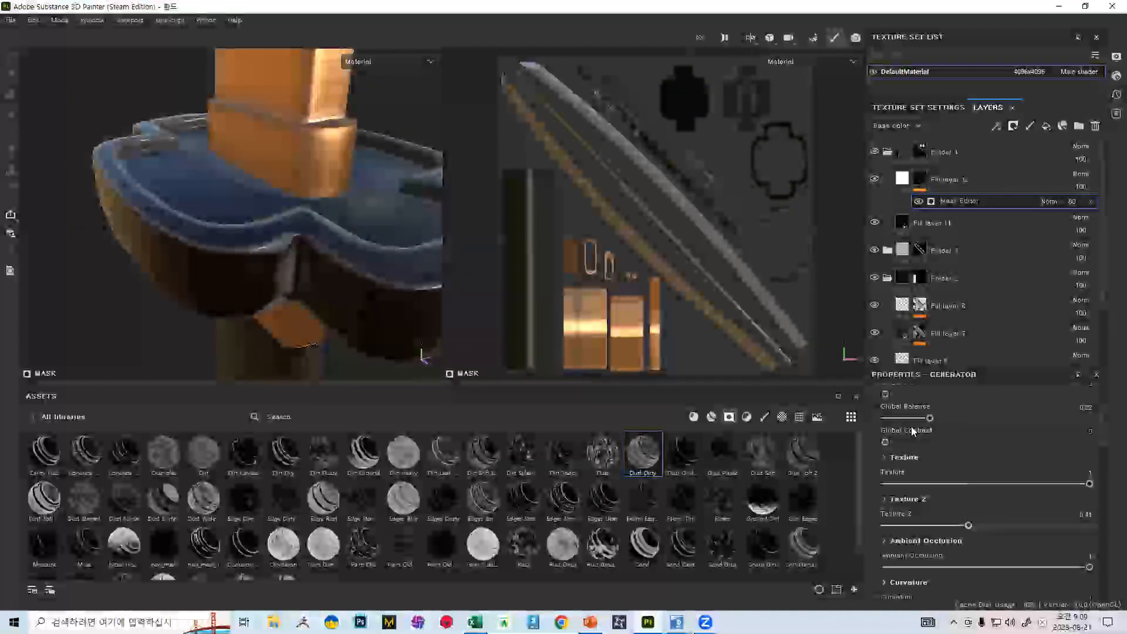
scroll(938, 417, "up", 2)
left_click_drag(919, 425, 866, 421)
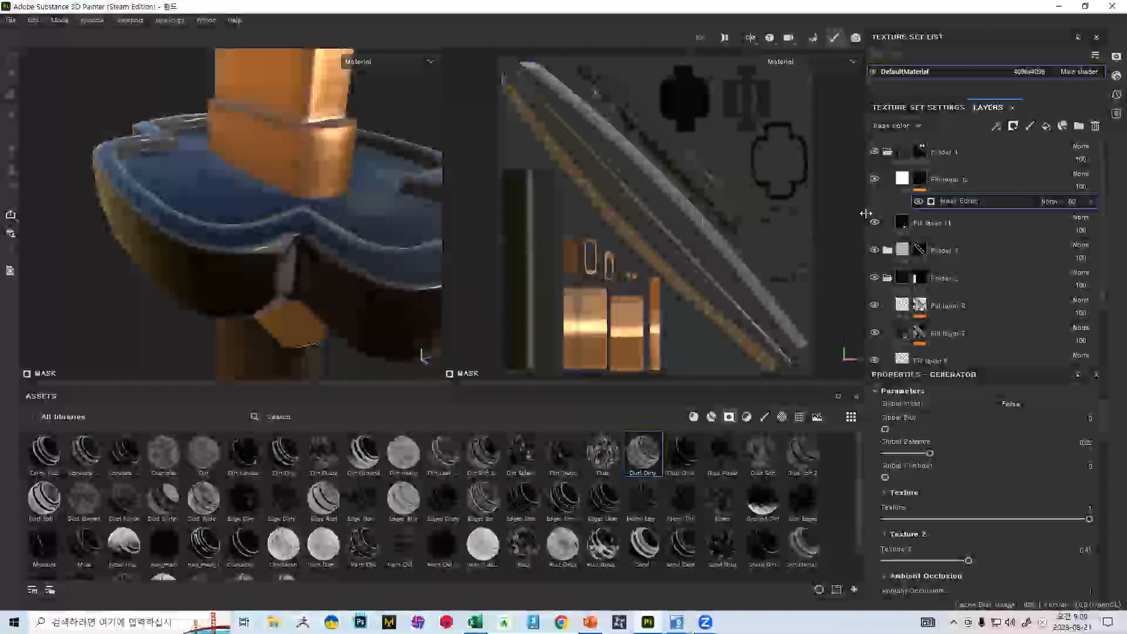
Set the base color of Fill layer 12 to mid grey (979797) and check it on the guard and handle
left_click(902, 177)
left_click(949, 524)
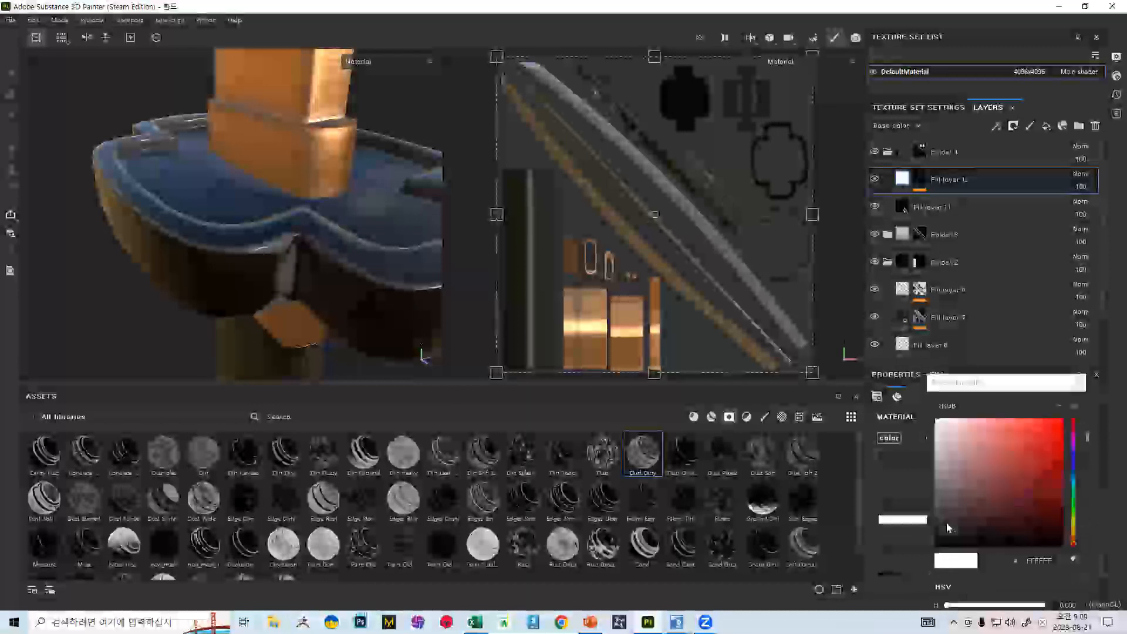
mouse_move(961, 437)
left_mouse_down()
mouse_move(922, 456)
mouse_move(895, 492)
mouse_move(881, 470)
left_mouse_up()
mouse_move(223, 176)
left_mouse_down("alt")
mouse_move(348, 251)
mouse_move(282, 210)
mouse_move(317, 248)
mouse_move(109, 275)
mouse_move(259, 227)
mouse_move(292, 238)
left_mouse_up("alt")
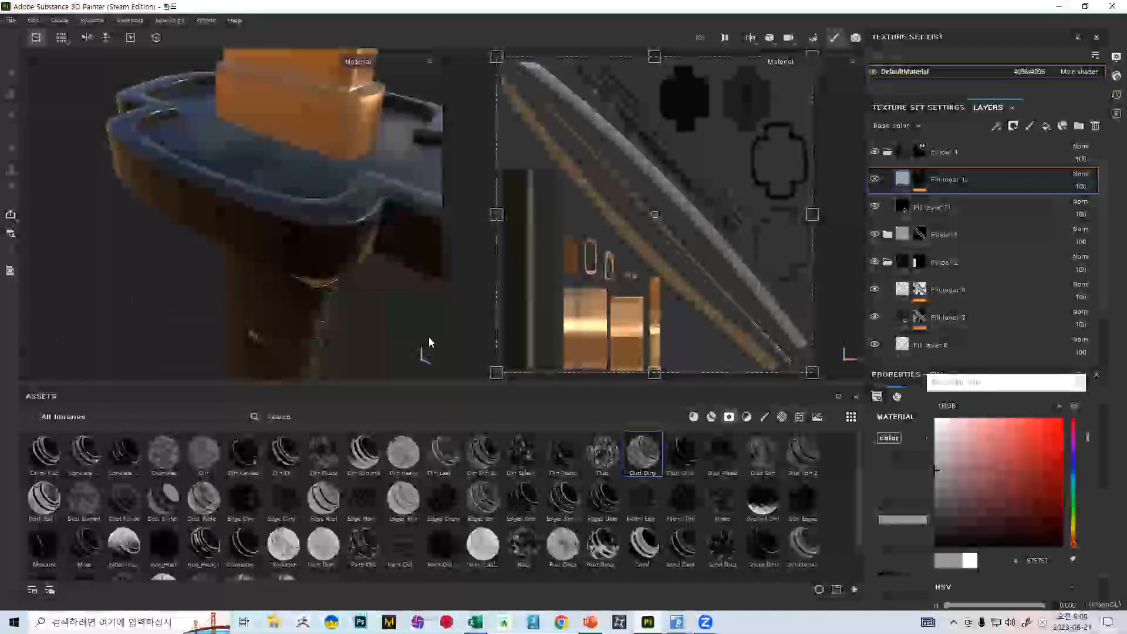
left_click_drag(305, 335, 300, 254, "alt")
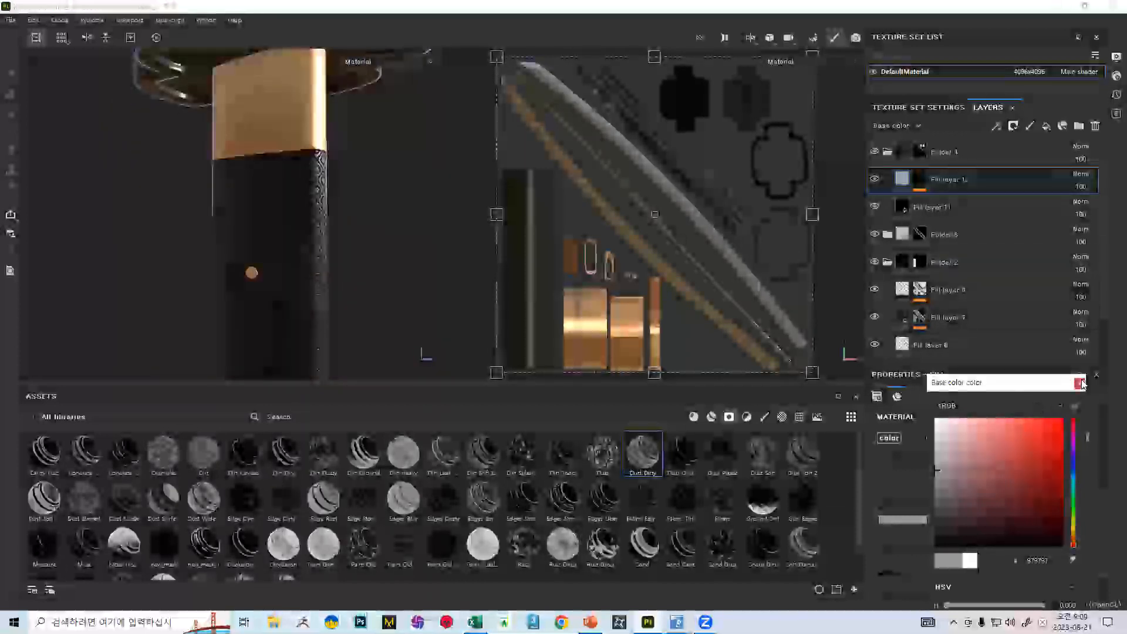
left_click(1080, 383)
Examine how Fill layer 6 in Folder 2 gives the handle its height pattern, including its fill and tiling settings
scroll(927, 264, "down", 2)
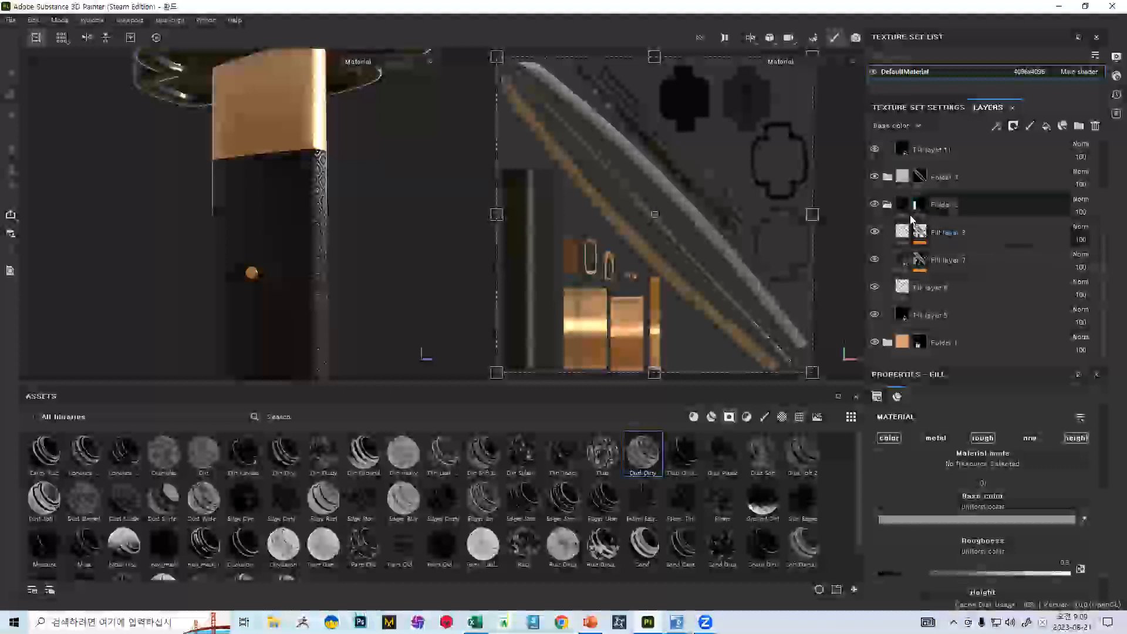
scroll(911, 220, "up", 2)
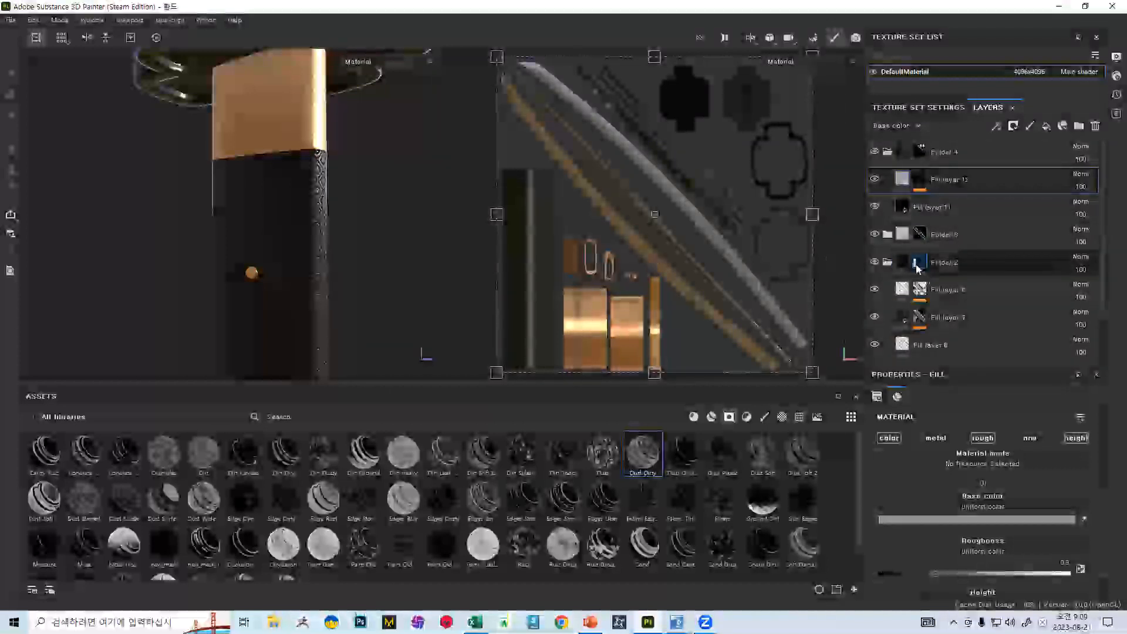
scroll(908, 276, "down", 2)
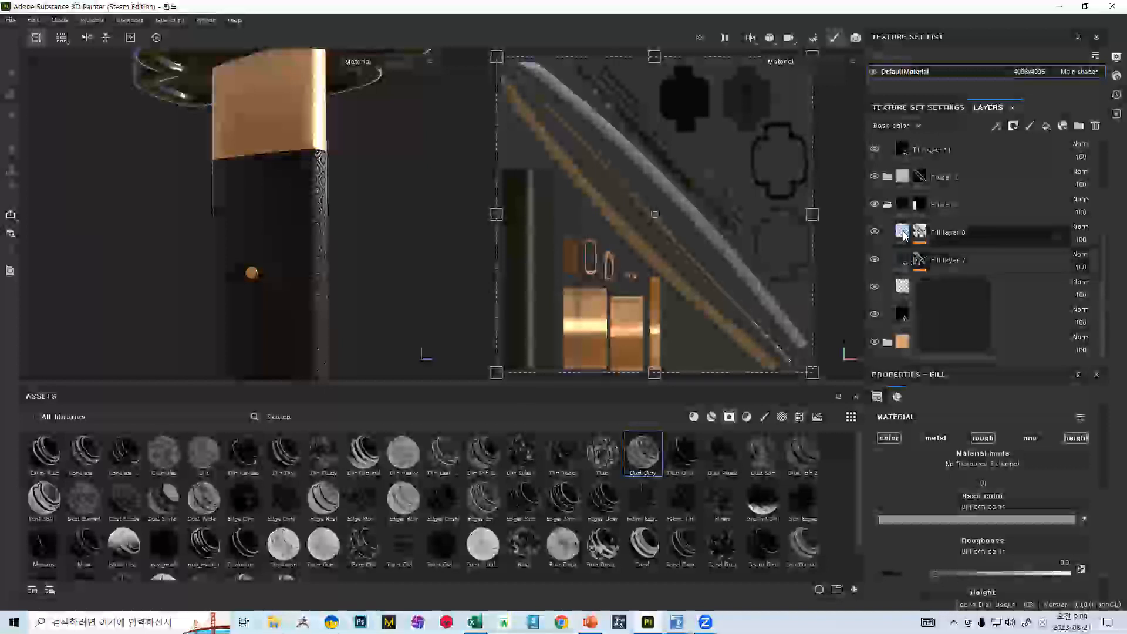
left_click(874, 286)
left_click(874, 286)
left_click(915, 287)
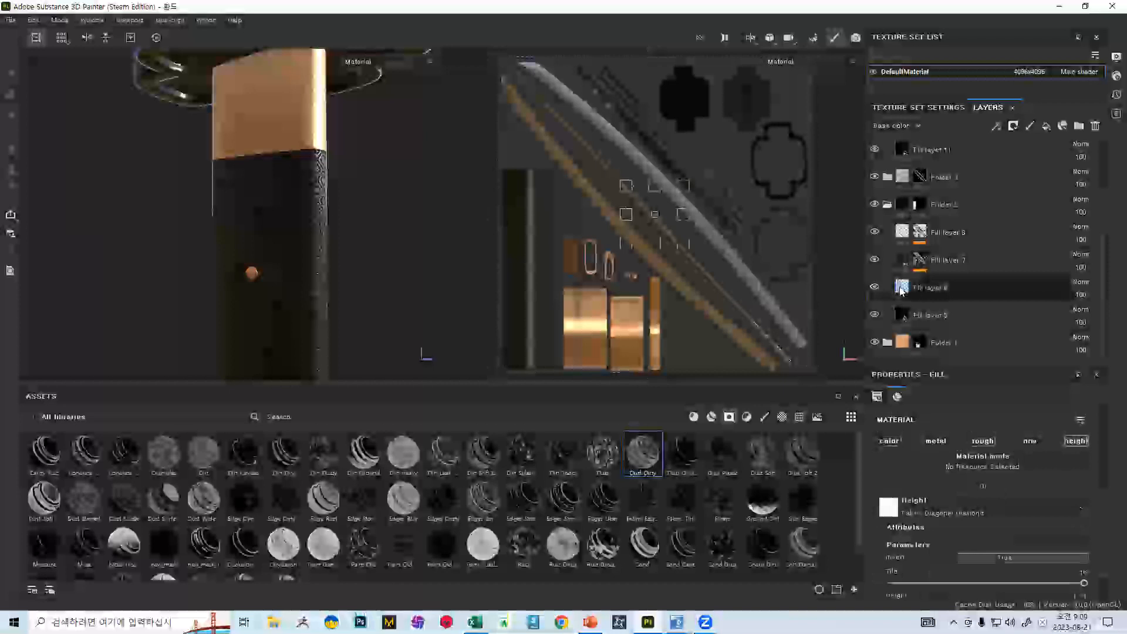
scroll(1087, 467, "up", 3)
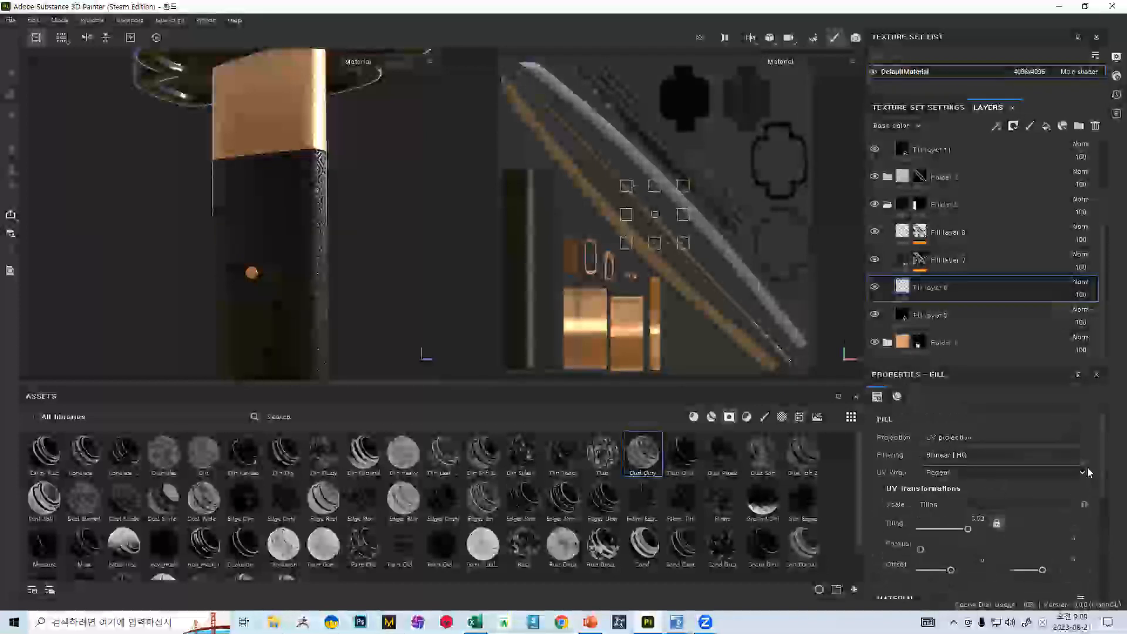
scroll(1107, 458, "down", 3)
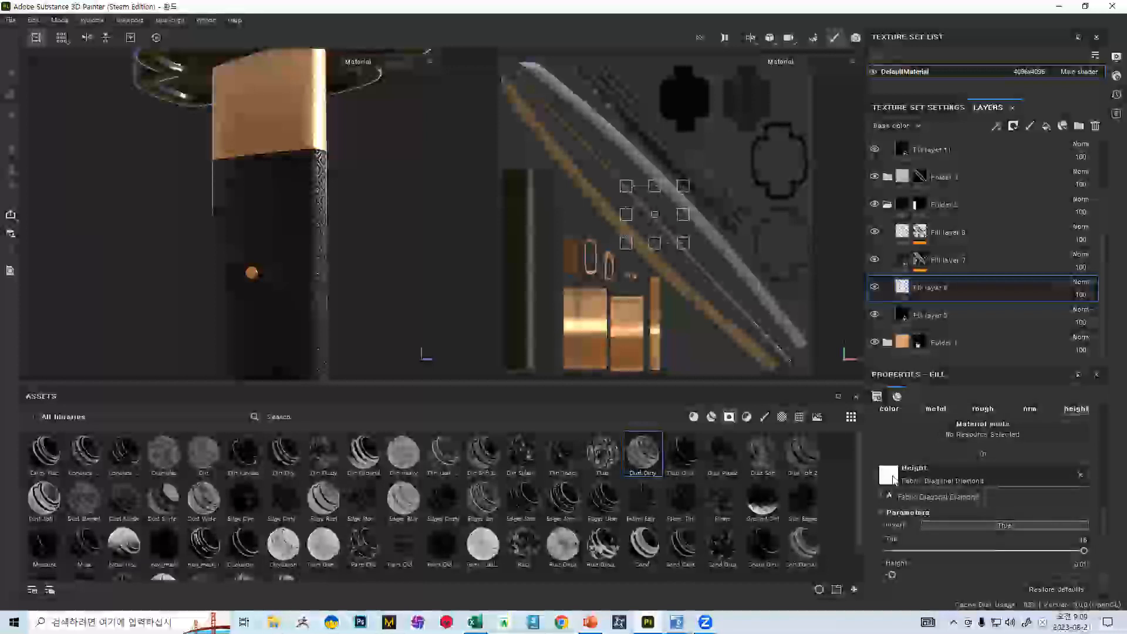
scroll(948, 212, "up", 2)
Add a fill layer directly above Fill layer 11 in Folder 4 with only its height channel enabled
left_click(968, 207)
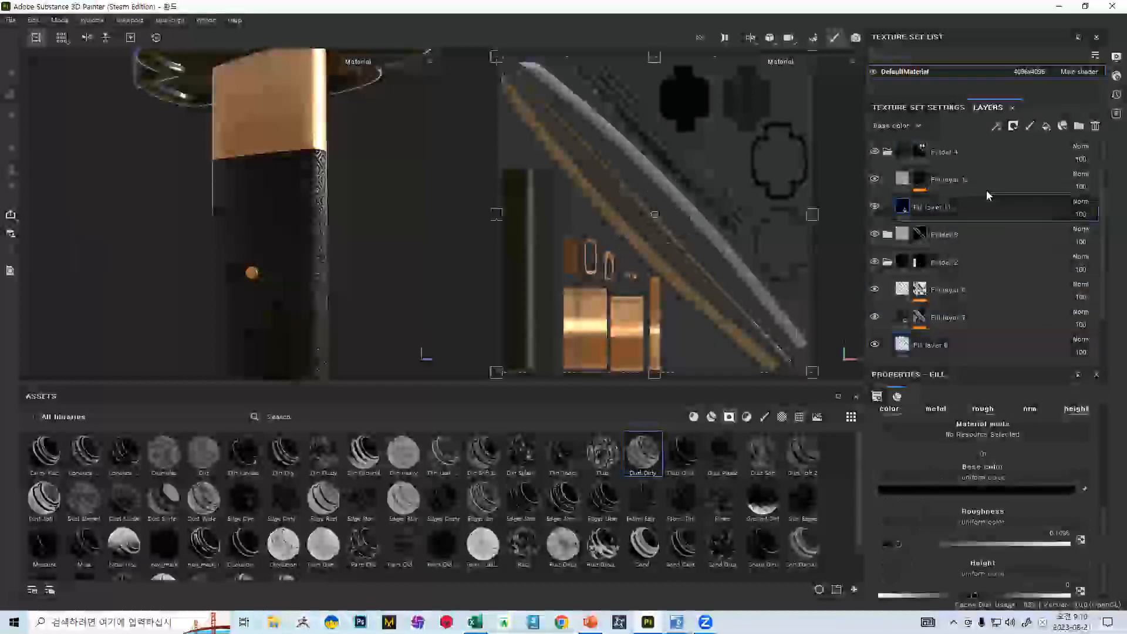
left_click(916, 184)
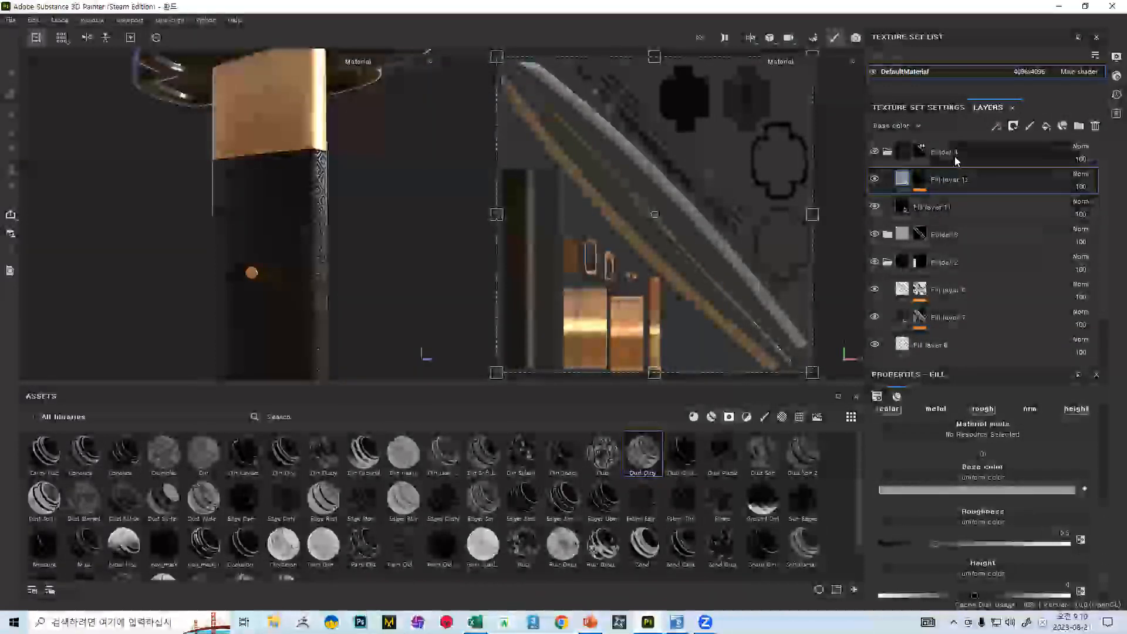
left_click(889, 217)
left_click_drag(313, 120, 258, 246, "alt")
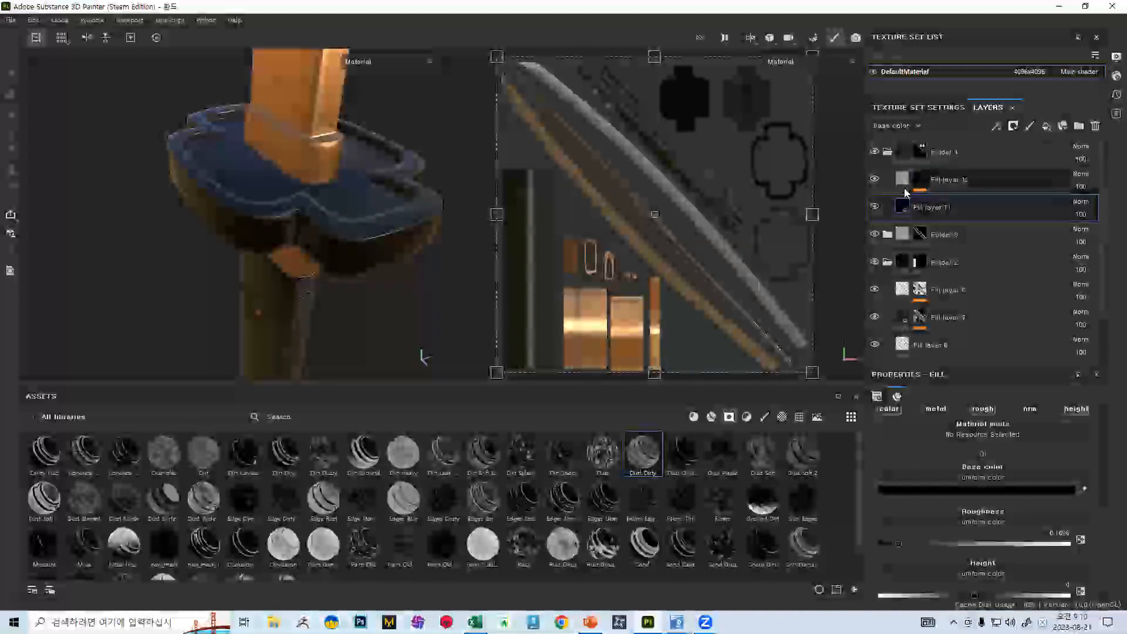
left_click(1046, 126)
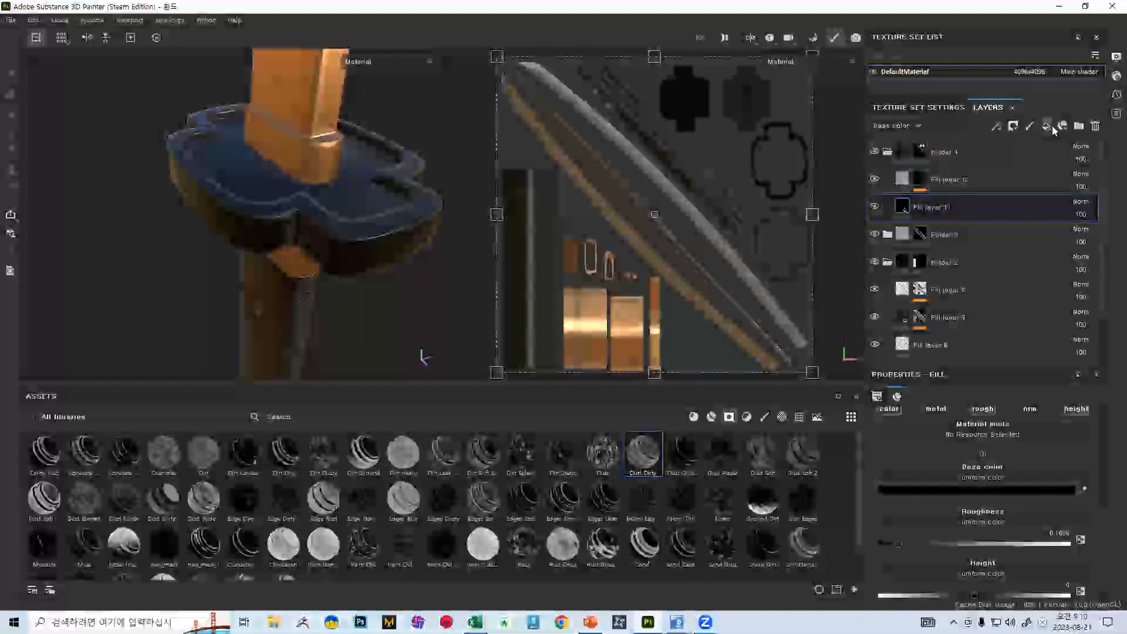
left_click(889, 409)
left_click(993, 410)
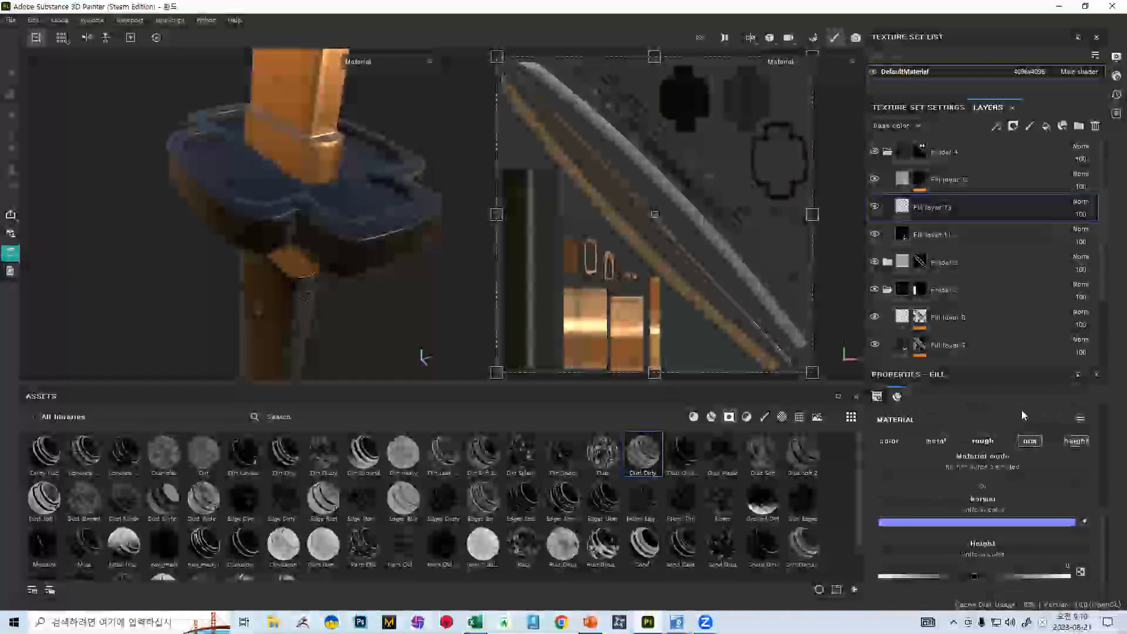
left_click(1037, 444)
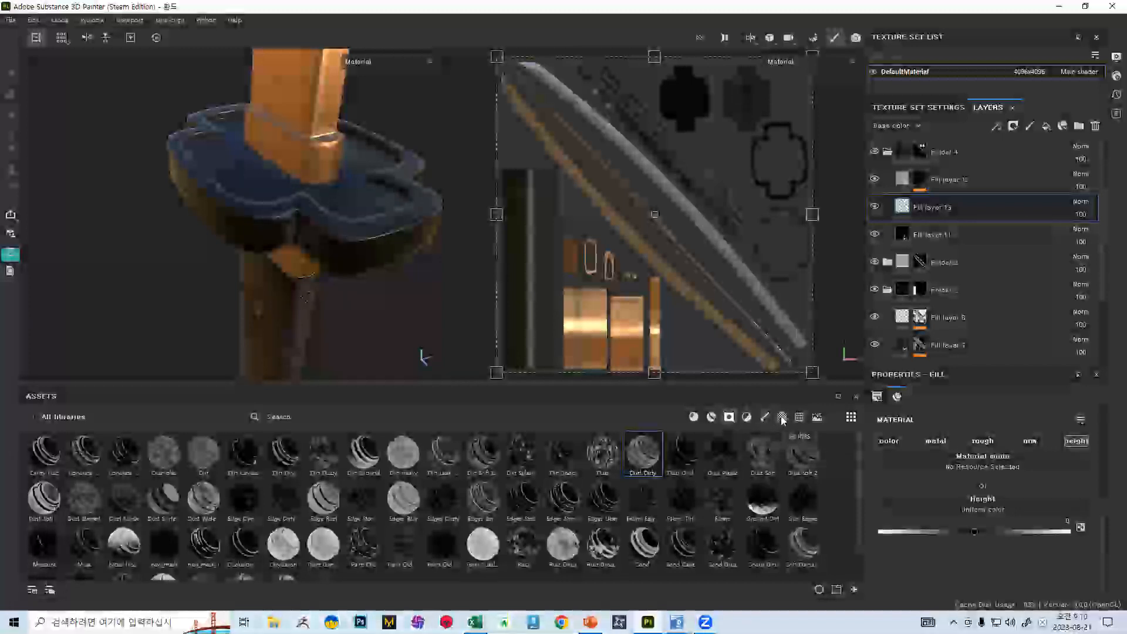
Find the Fabric Diagonal texture in the texture library and assign it to the height channel of Fill layer 13
left_click(800, 417)
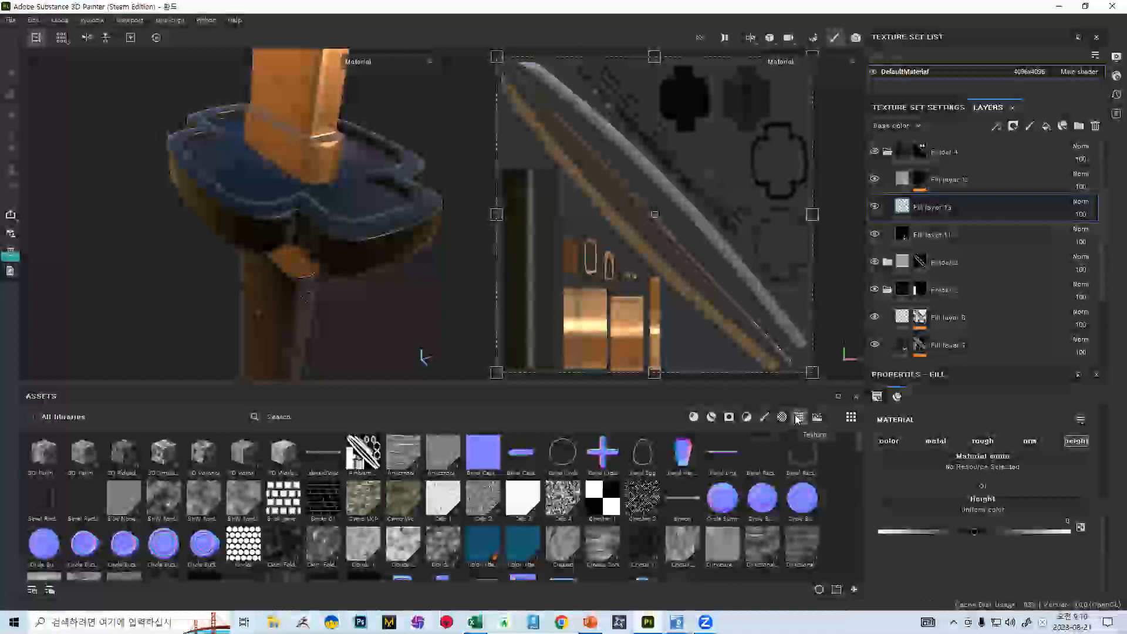
scroll(369, 499, "down", 3)
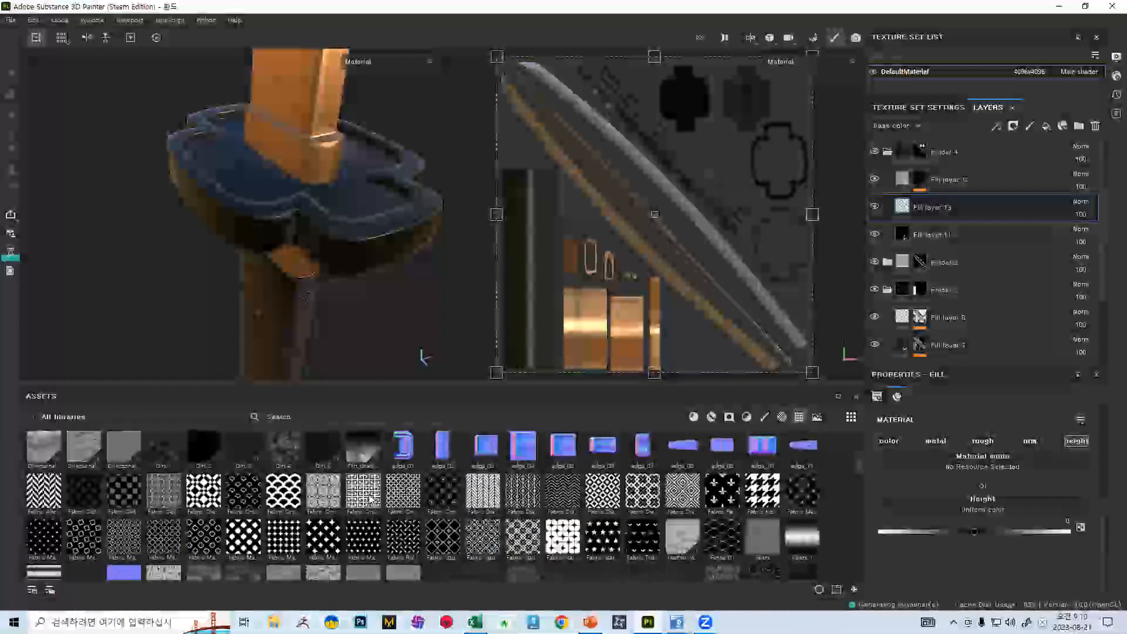
mouse_move(284, 491)
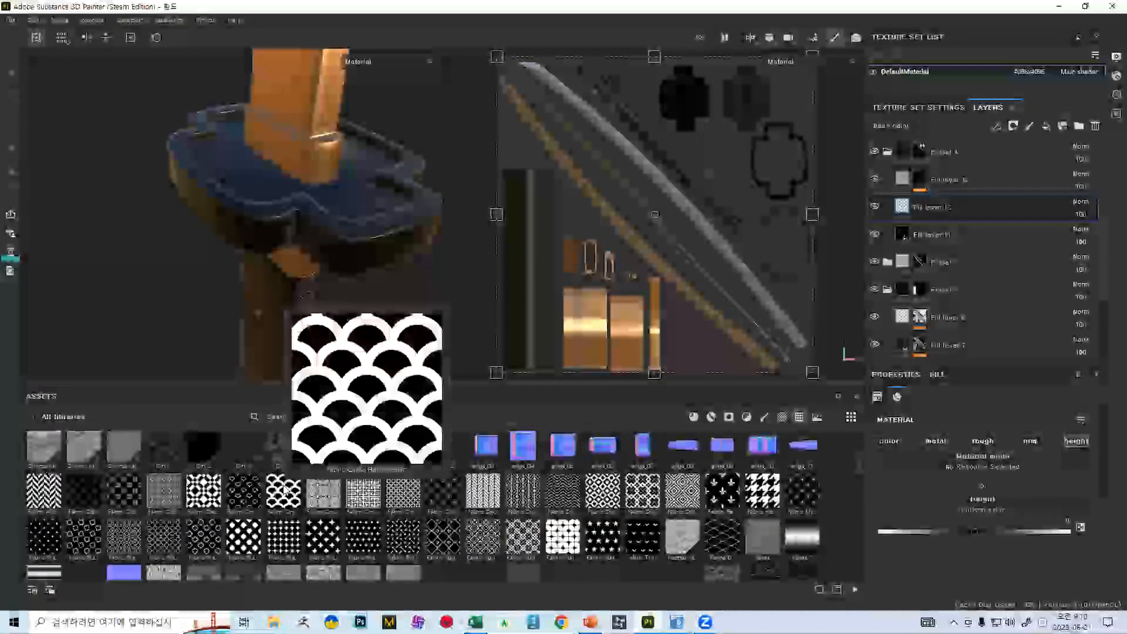
mouse_move(84, 537)
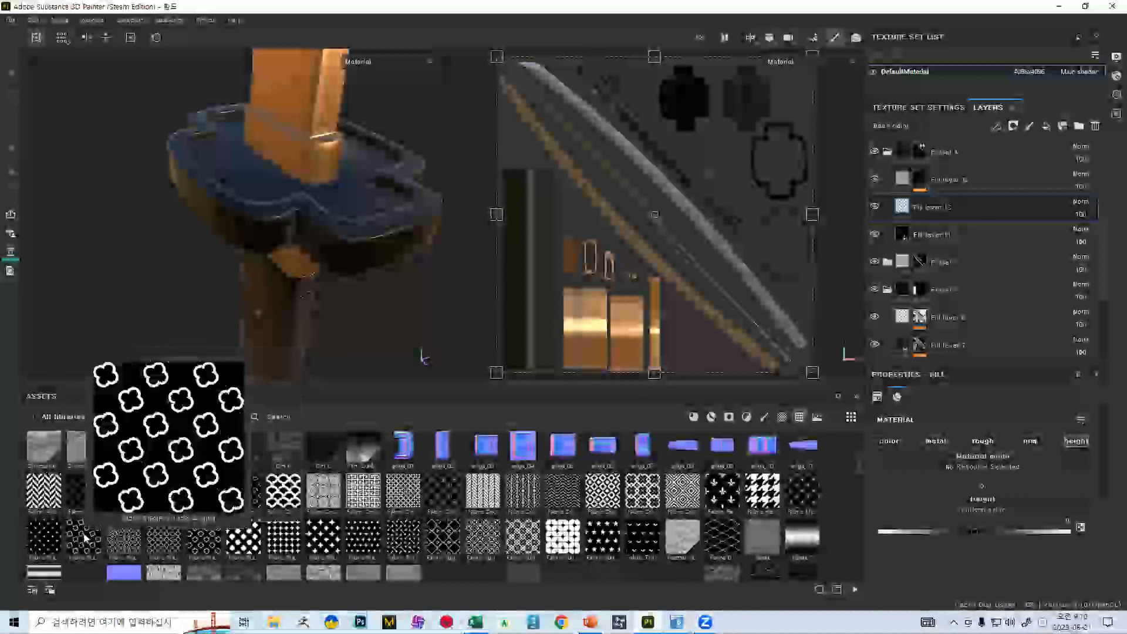
mouse_move(457, 532)
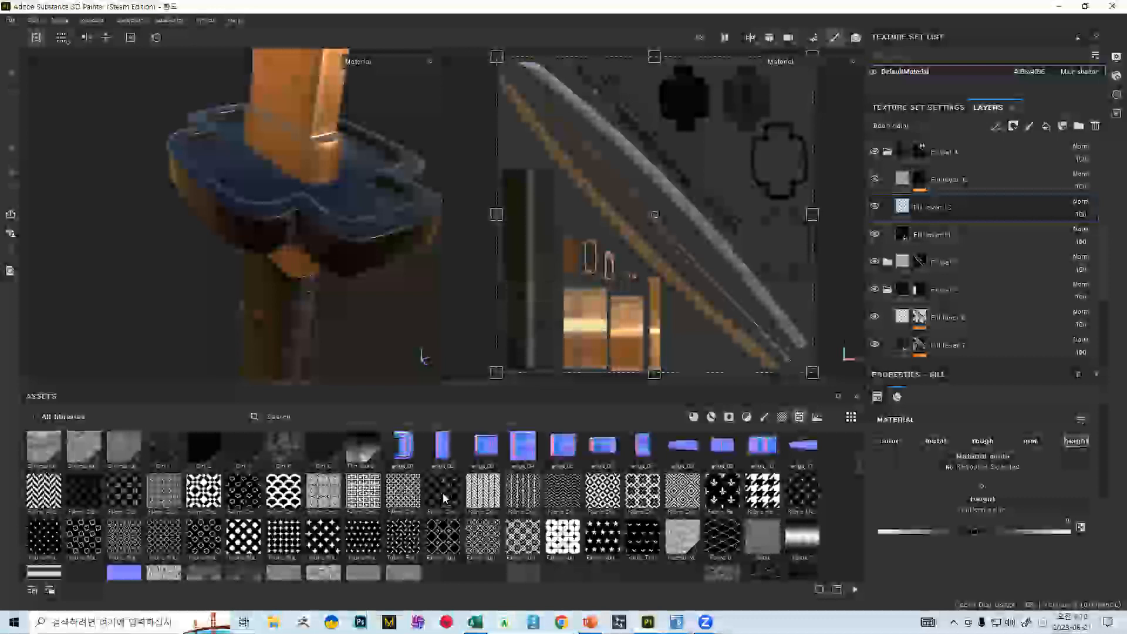
mouse_move(443, 497)
mouse_move(510, 532)
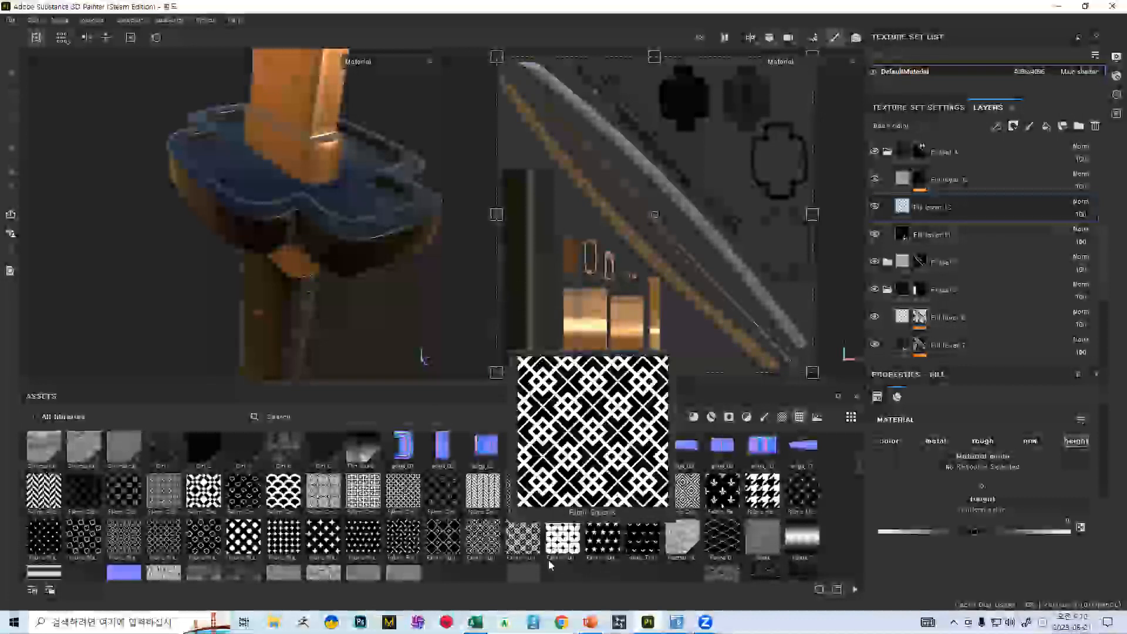
mouse_move(476, 492)
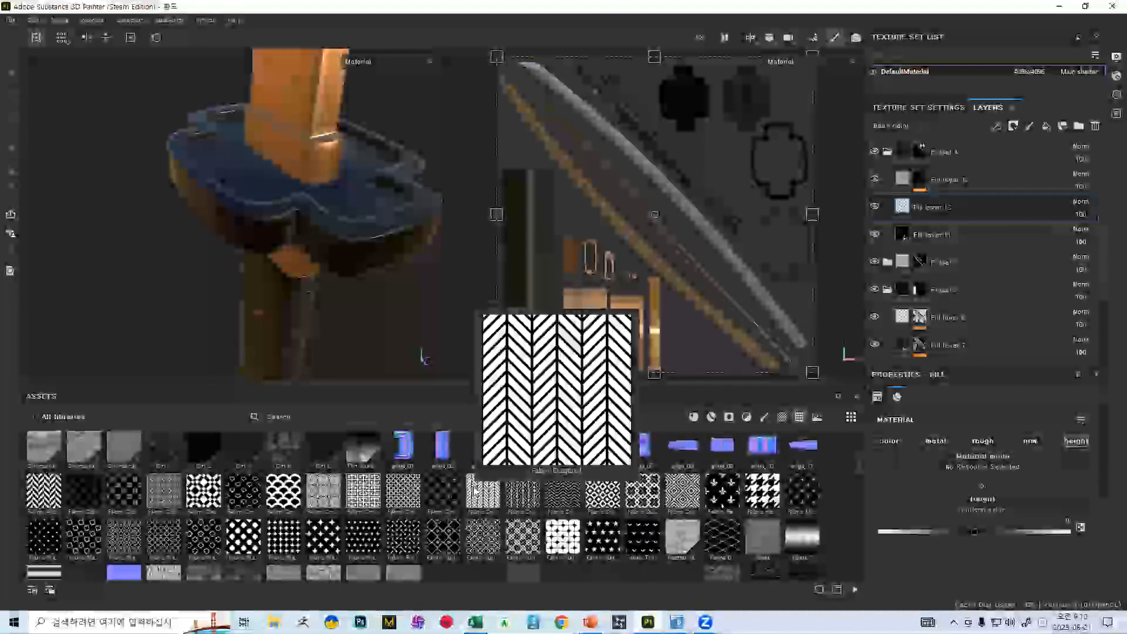
left_click_drag(476, 492, 701, 385)
left_click_drag(953, 214, 977, 496)
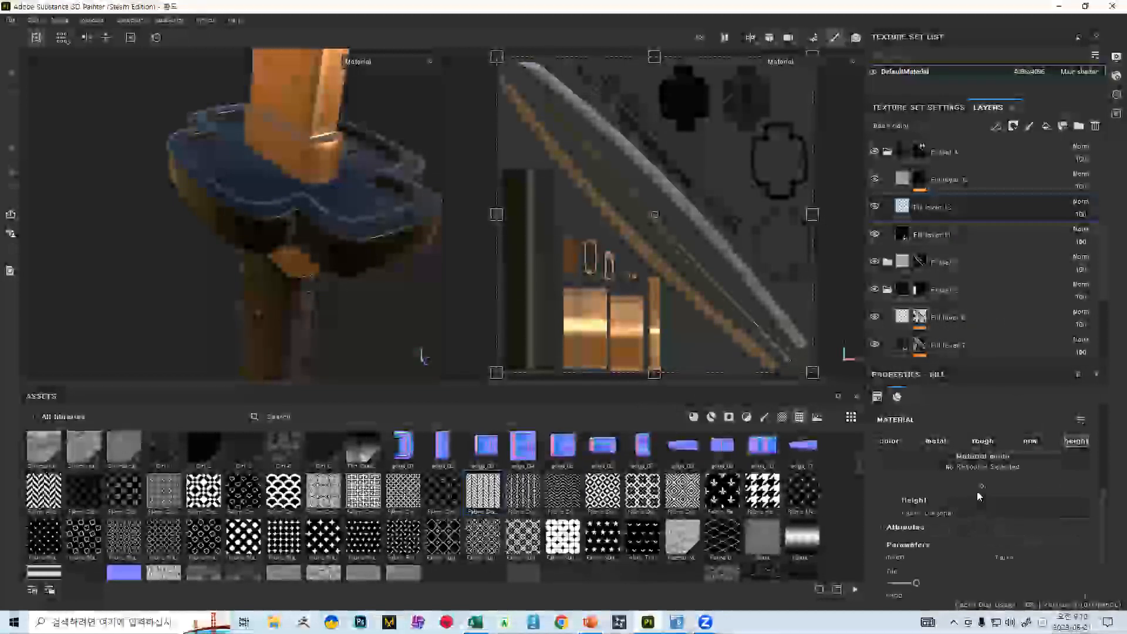
Increase the UV tiling of Fill layer 13 so the diagonal pattern gets finer, and inspect it on the guard
left_click_drag(333, 185, 314, 228, "alt")
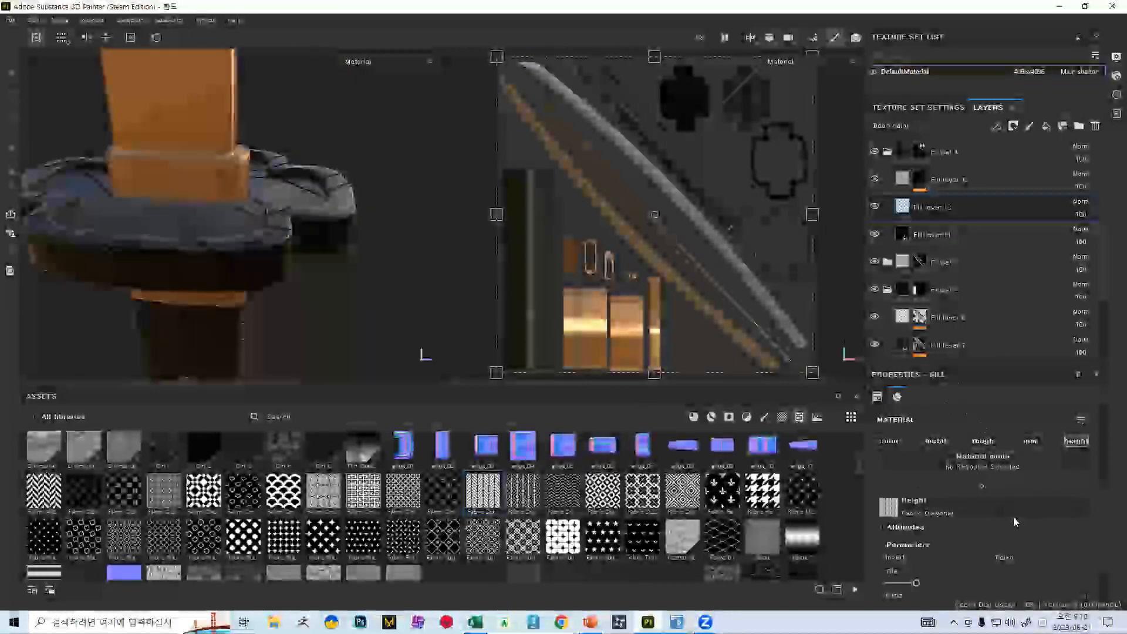
scroll(997, 518, "up", 3)
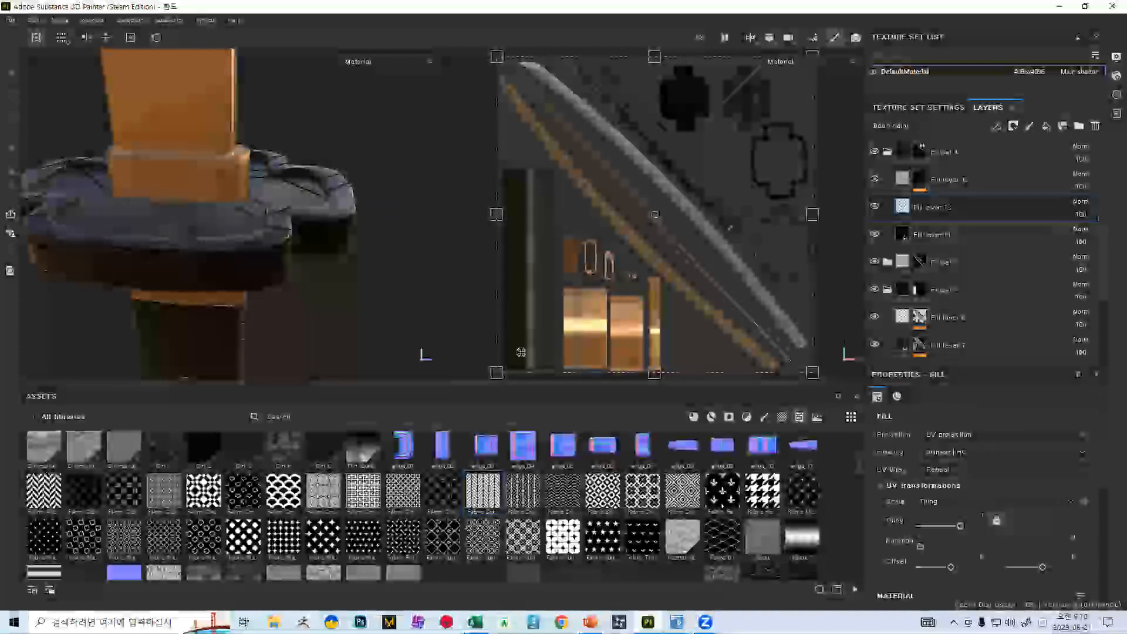
left_click_drag(960, 525, 972, 522)
left_click_drag(297, 288, 344, 132, "alt")
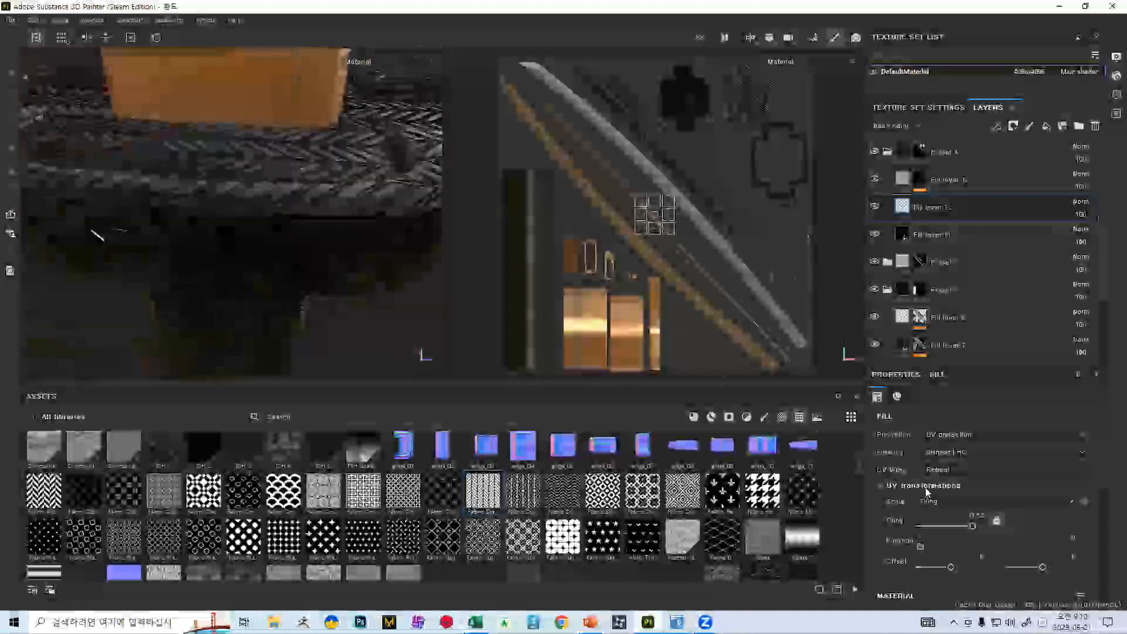
Reduce the UV tiling of Fill layer 13 and remove the diagonal fabric texture from its height channel
left_click_drag(972, 526, 974, 526)
left_click(953, 261)
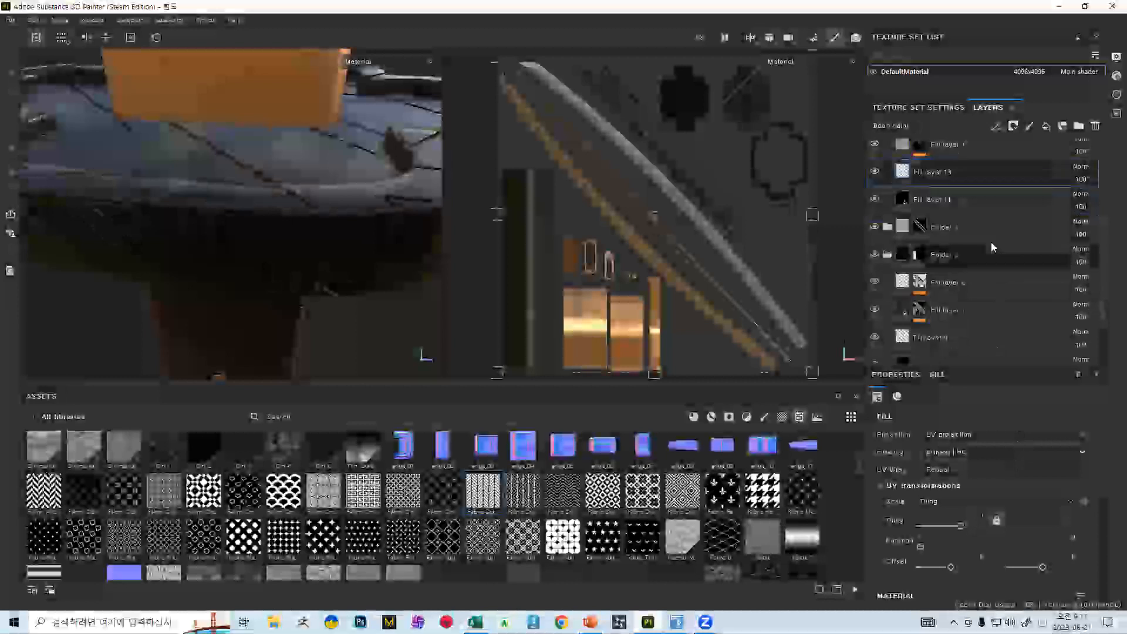
scroll(954, 257, "down", 1)
scroll(1020, 463, "down", 3)
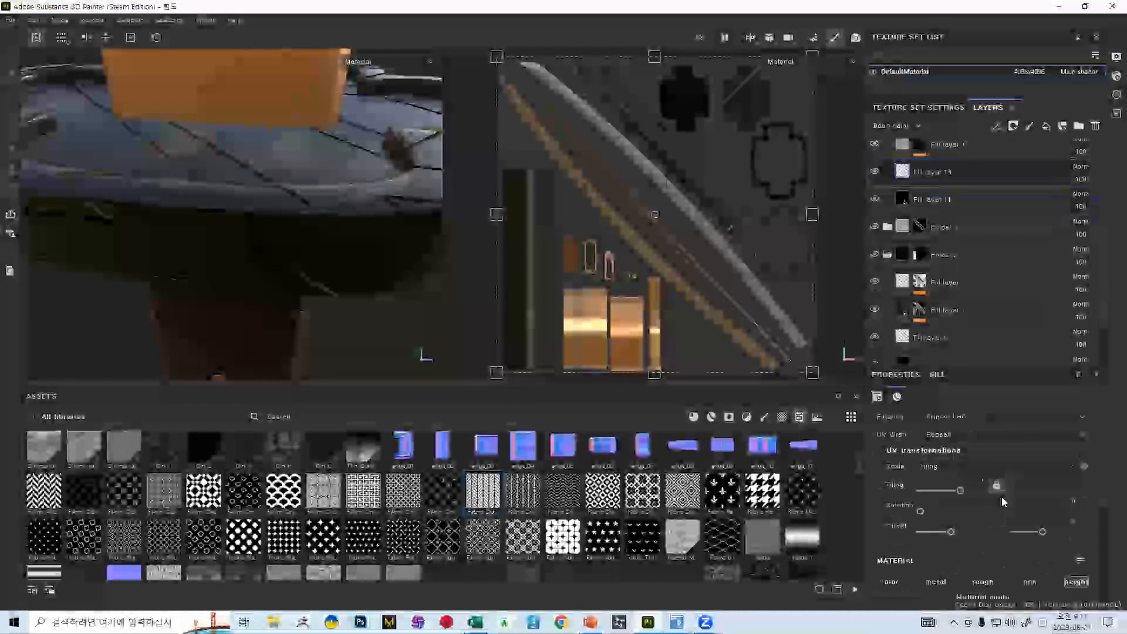
left_click(1085, 452)
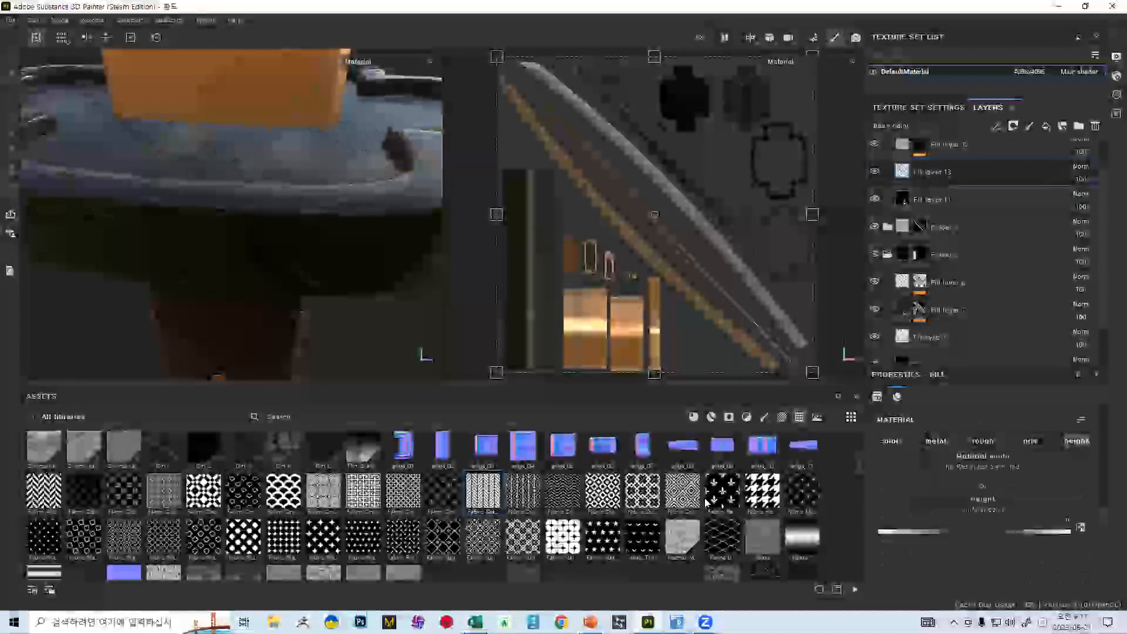
Find the angular, maze-like fabric pattern in the texture library and assign it to Fill layer 13's height channel
mouse_move(687, 496)
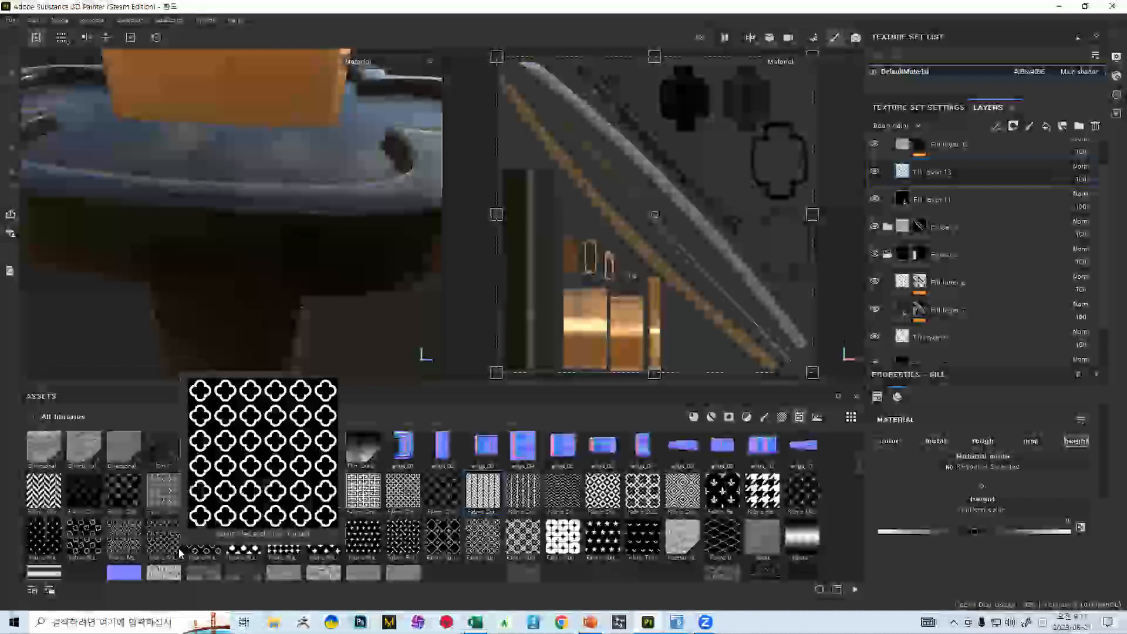
scroll(324, 497, "down", 5)
scroll(354, 493, "up", 3)
scroll(591, 496, "up", 3)
scroll(376, 502, "down", 3)
scroll(377, 503, "up", 3)
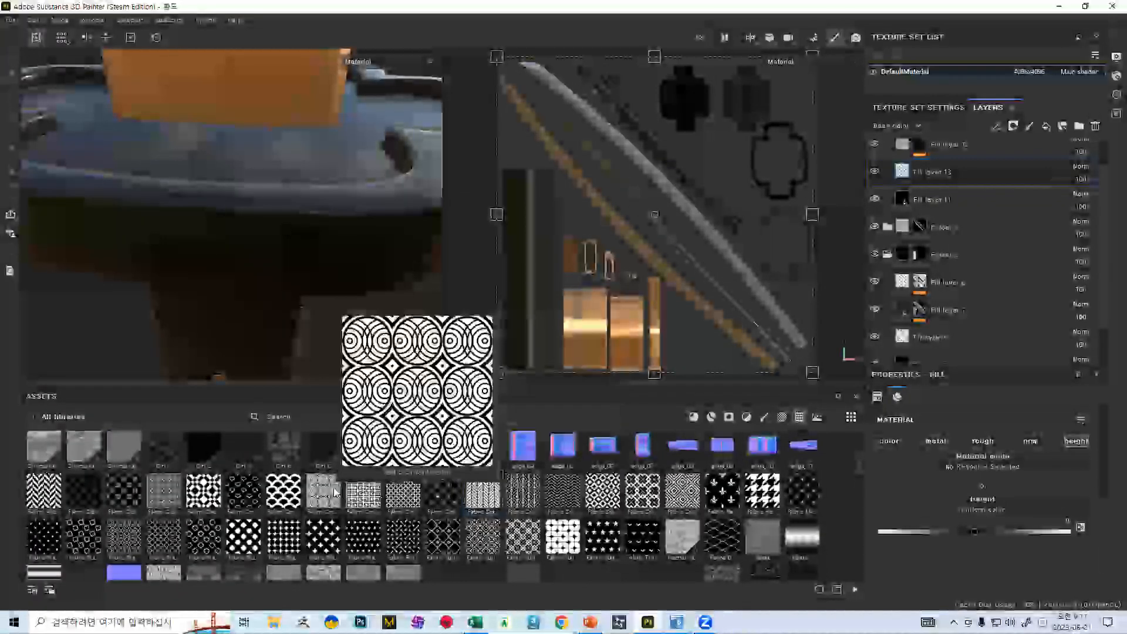
mouse_move(344, 492)
left_click_drag(359, 492, 978, 437)
left_click_drag(1013, 495, 995, 509)
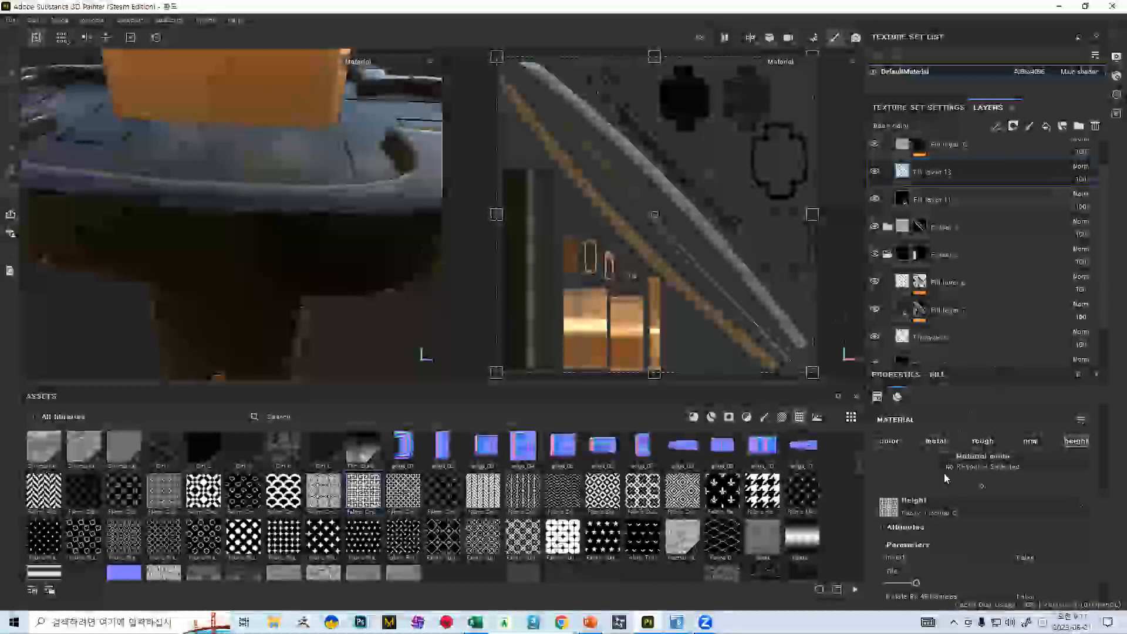
Increase the UV tiling of Fill layer 13 to make the maze pattern finer, and inspect it around the guard
scroll(968, 496, "up", 3)
left_click_drag(962, 453, 979, 454)
left_click_drag(314, 219, 220, 295, "alt")
left_click_drag(244, 258, 120, 109, "alt")
left_click_drag(167, 174, 242, 250, "alt")
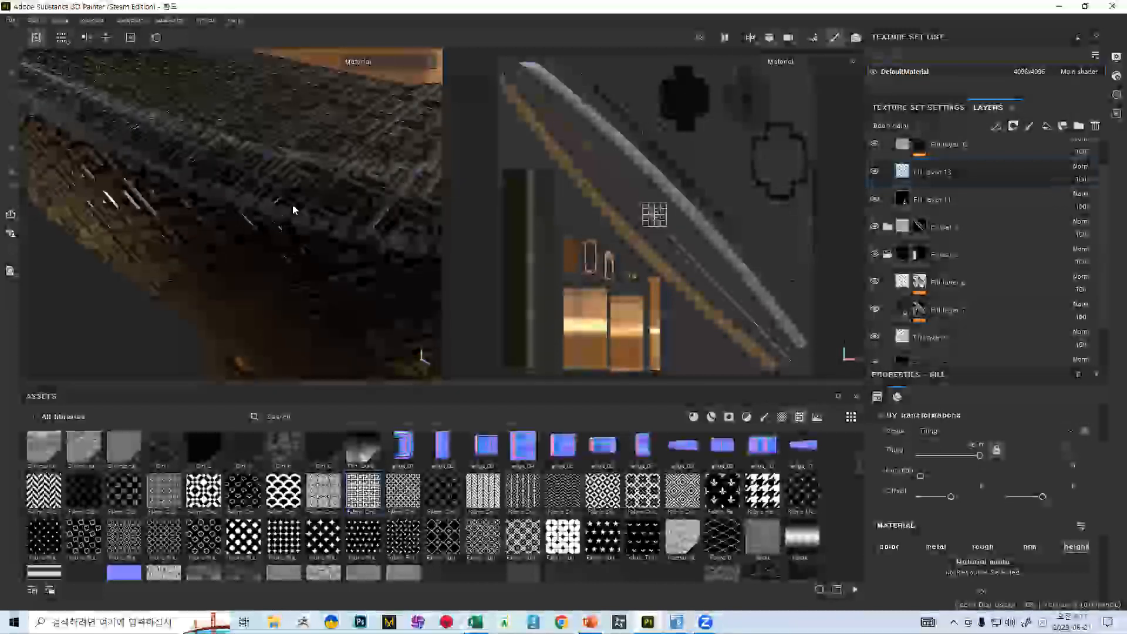
left_click_drag(265, 230, 329, 179, "alt")
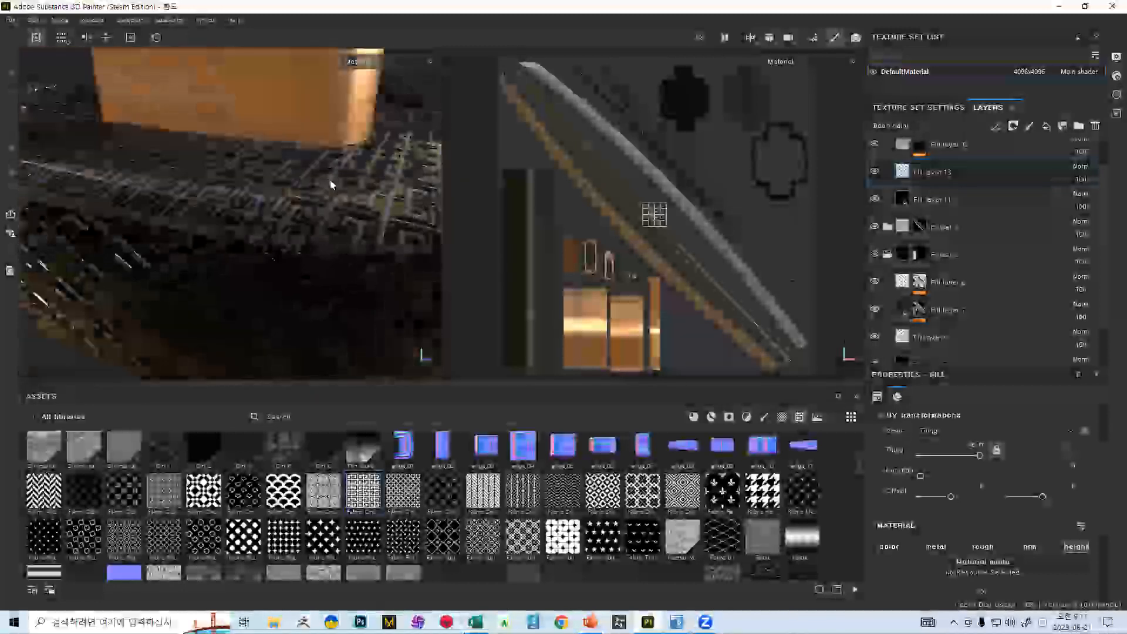
left_click_drag(353, 232, 279, 69, "alt")
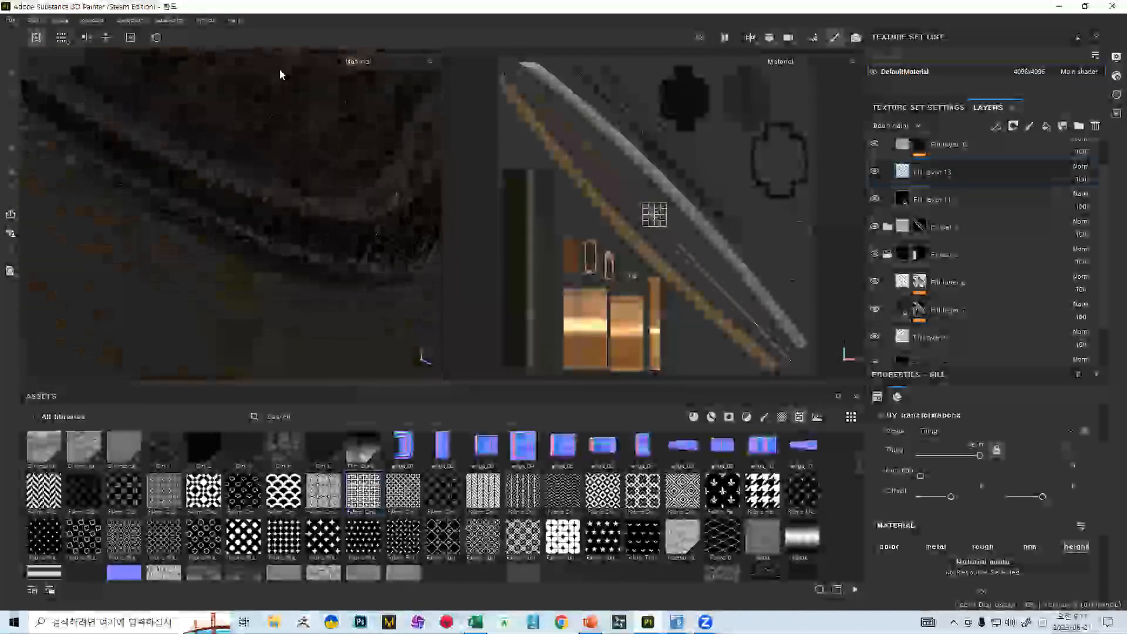
left_click_drag(405, 239, 286, 223, "alt")
left_click_drag(274, 263, 261, 240, "alt")
left_click_drag(330, 235, 260, 241, "alt")
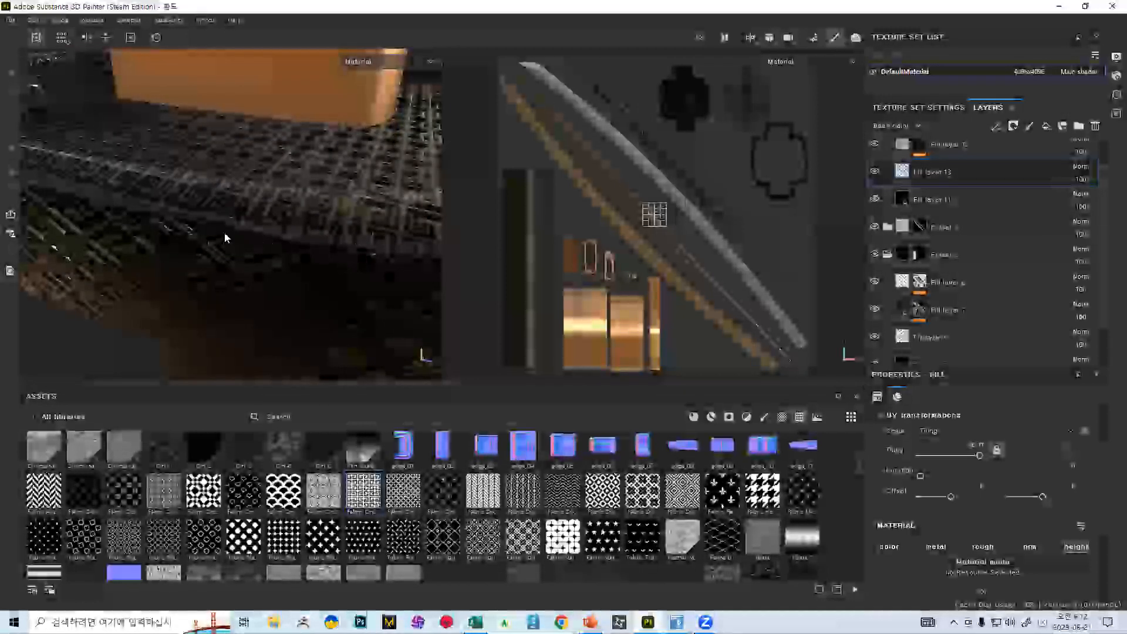
left_click_drag(268, 145, 361, 255, "alt")
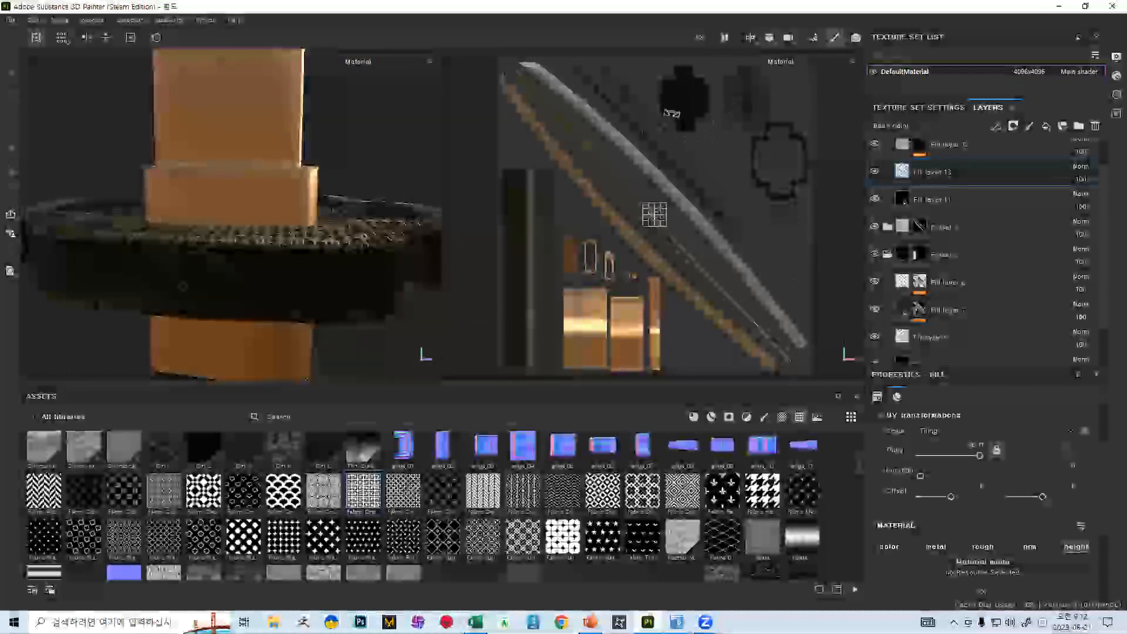
left_click_drag(386, 253, 267, 248, "alt")
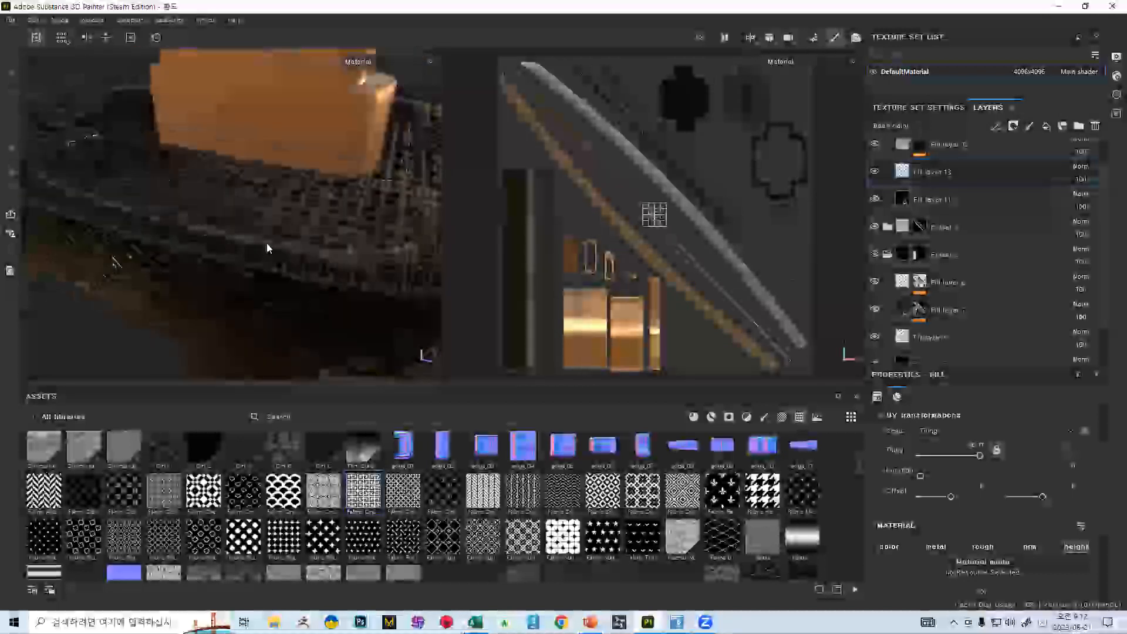
Add a Levels effect to Fill layer 13 and set its affected channel to Height
right_click(961, 175)
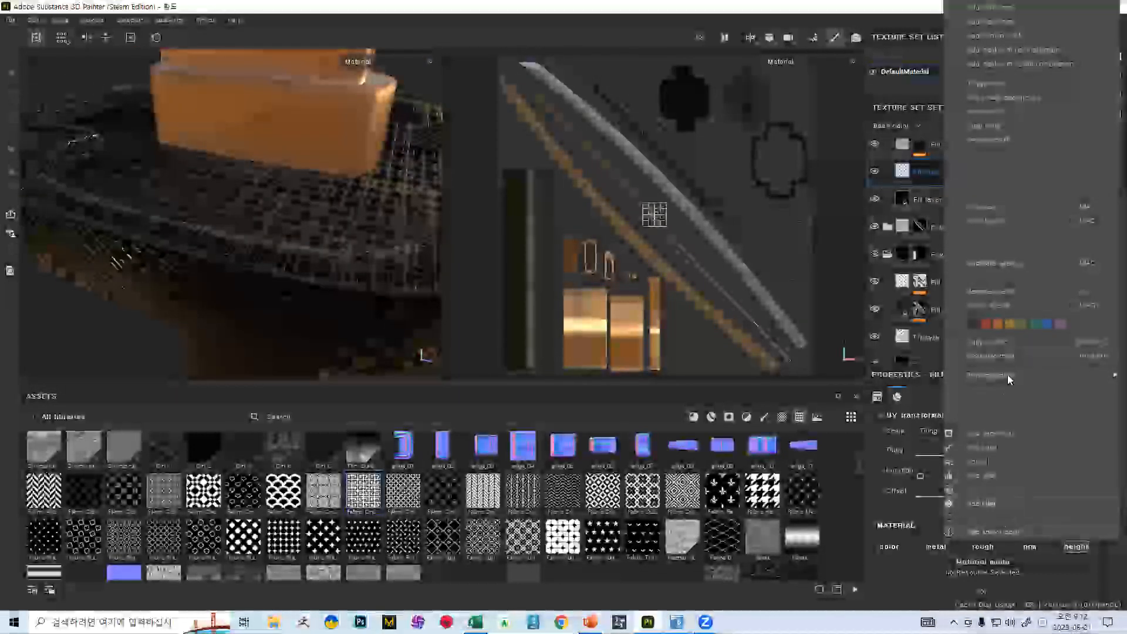
left_click(995, 477)
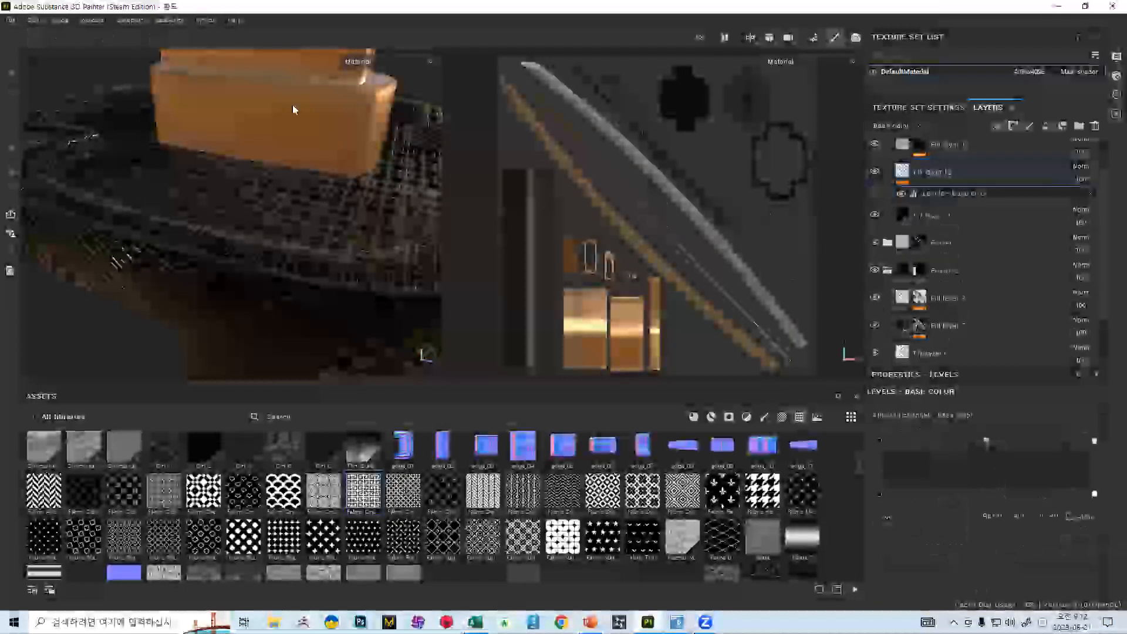
left_click(948, 172)
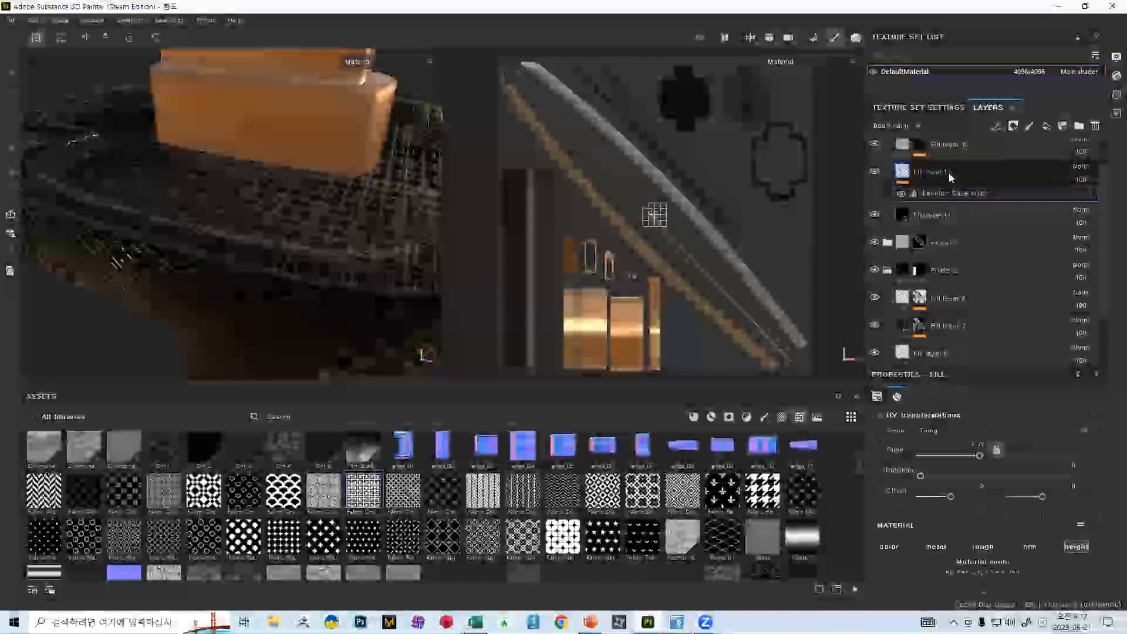
left_click(1014, 188)
left_click(1052, 420)
left_click(969, 474)
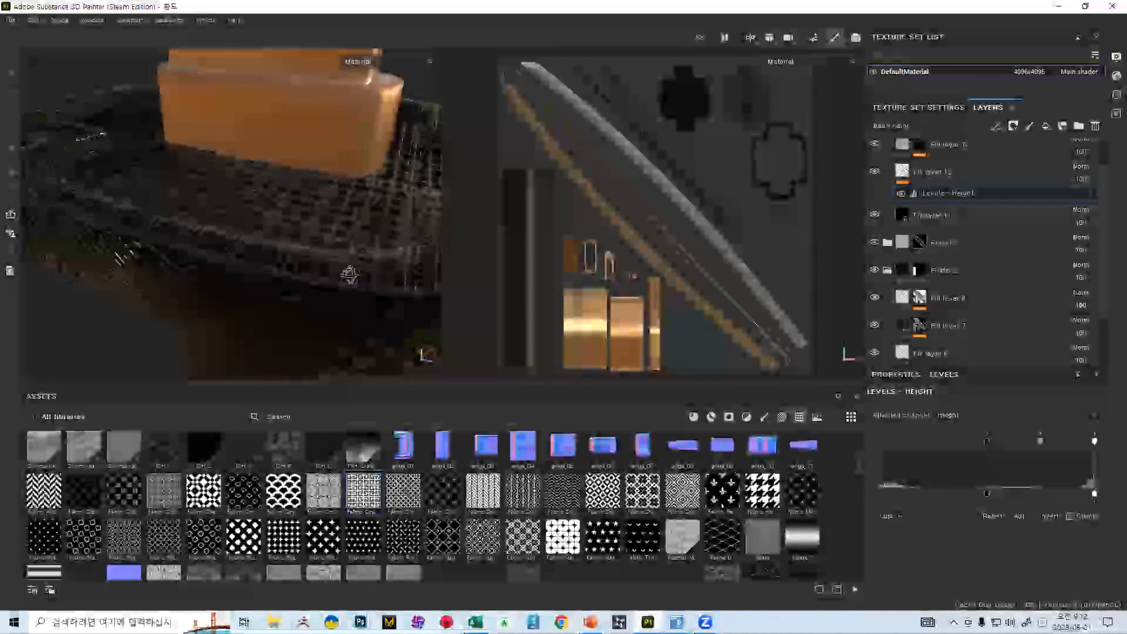
Adjust the height Levels input range, lowering the black point to its minimum and moving the midtone almost to the white point
left_click_drag(1006, 442, 958, 438)
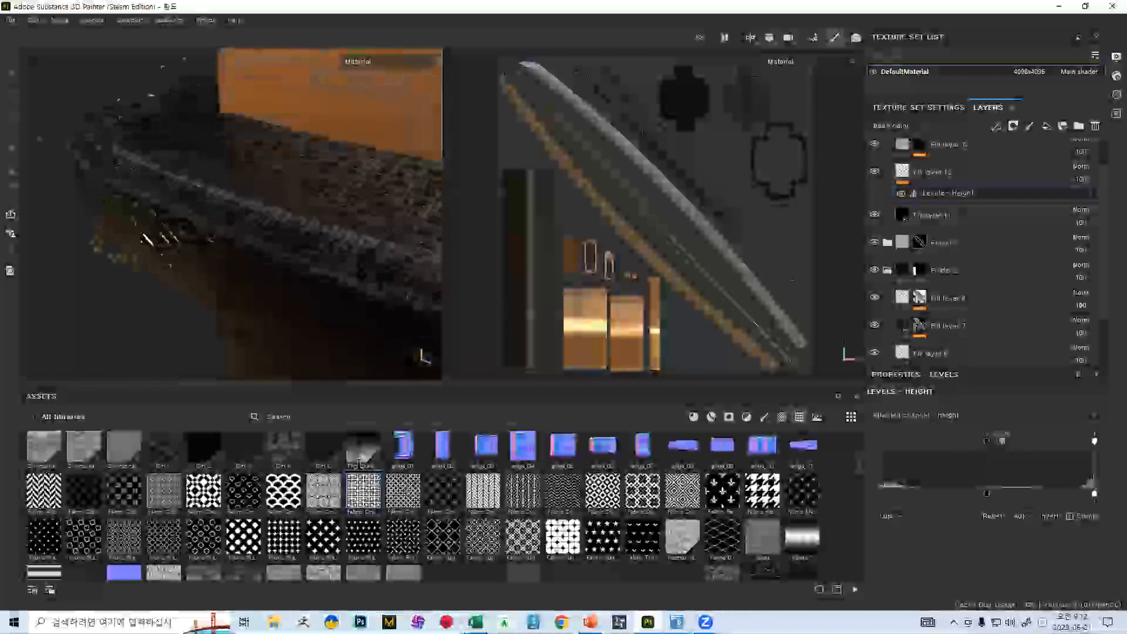
left_click_drag(993, 442, 918, 440)
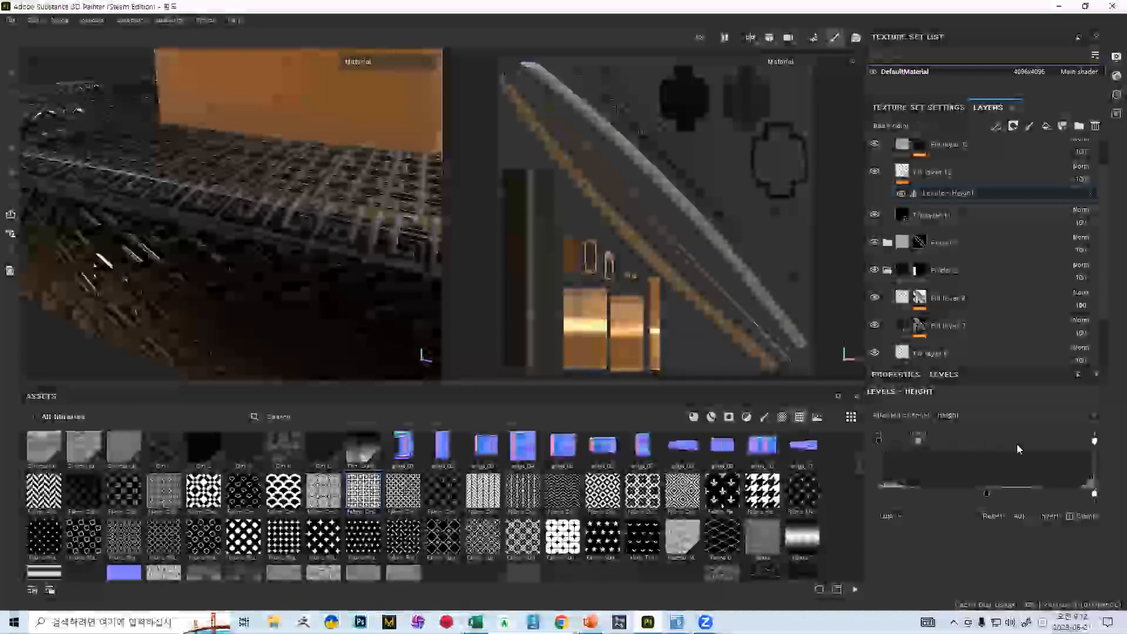
left_click_drag(919, 442, 1019, 441)
left_click_drag(1095, 424, 964, 428)
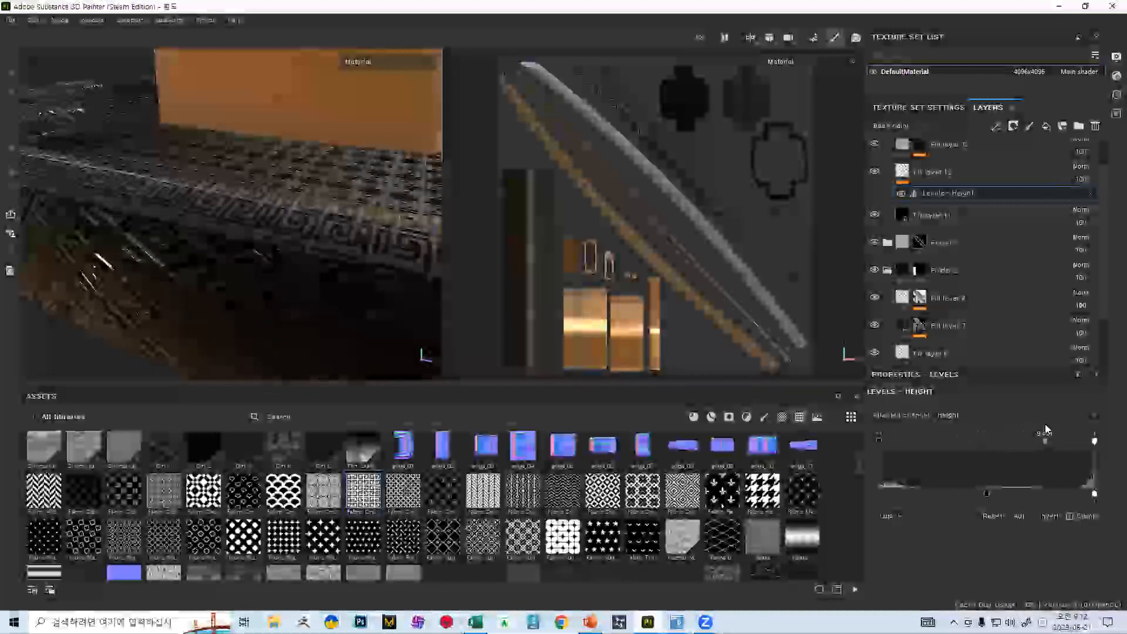
mouse_move(1092, 440)
left_mouse_down()
mouse_move(980, 440)
mouse_move(1109, 430)
left_mouse_up()
left_click_drag(886, 442, 1023, 439)
left_click_drag(1096, 442, 1095, 443)
left_click_drag(1024, 440, 1092, 441)
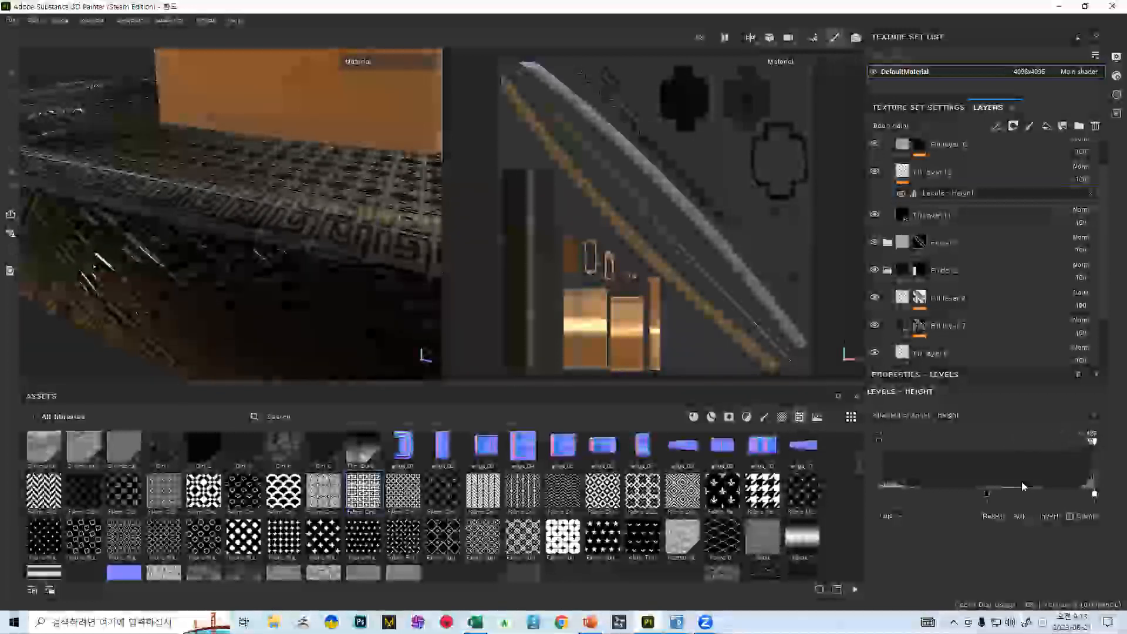
Raise the low output value of the height Levels almost to its maximum to soften the guard's relief
left_click_drag(887, 494, 878, 492)
left_click_drag(1030, 469, 1089, 461)
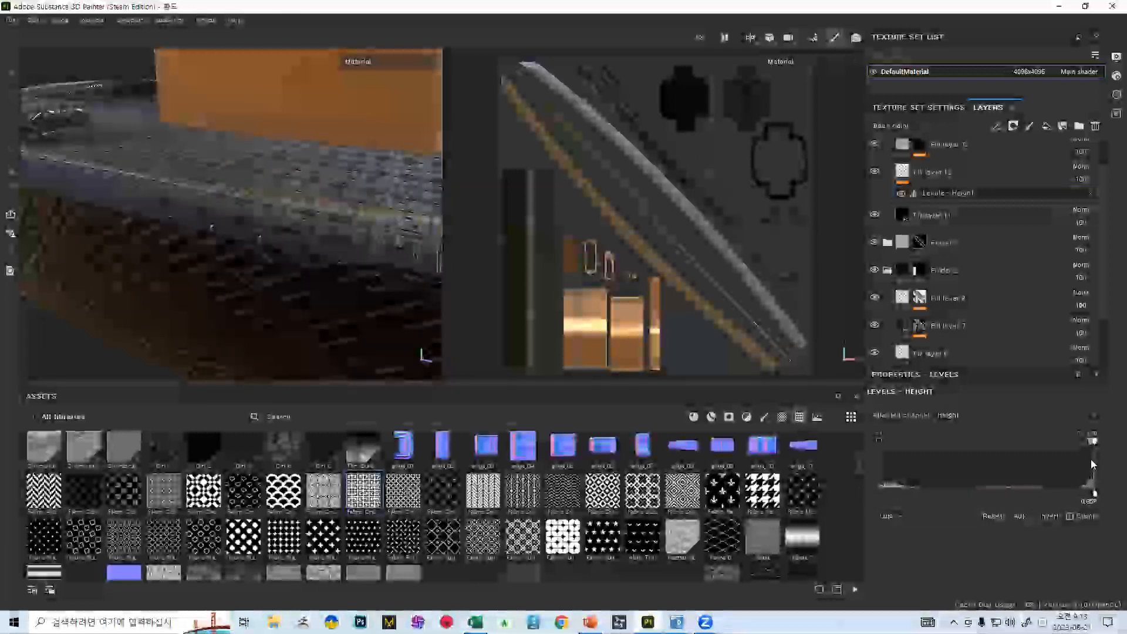
left_click_drag(490, 354, 322, 213, "alt")
Slightly increase the UV tiling of Fill layer 13, and inspect the guard up close and the whole sword
left_click(902, 171)
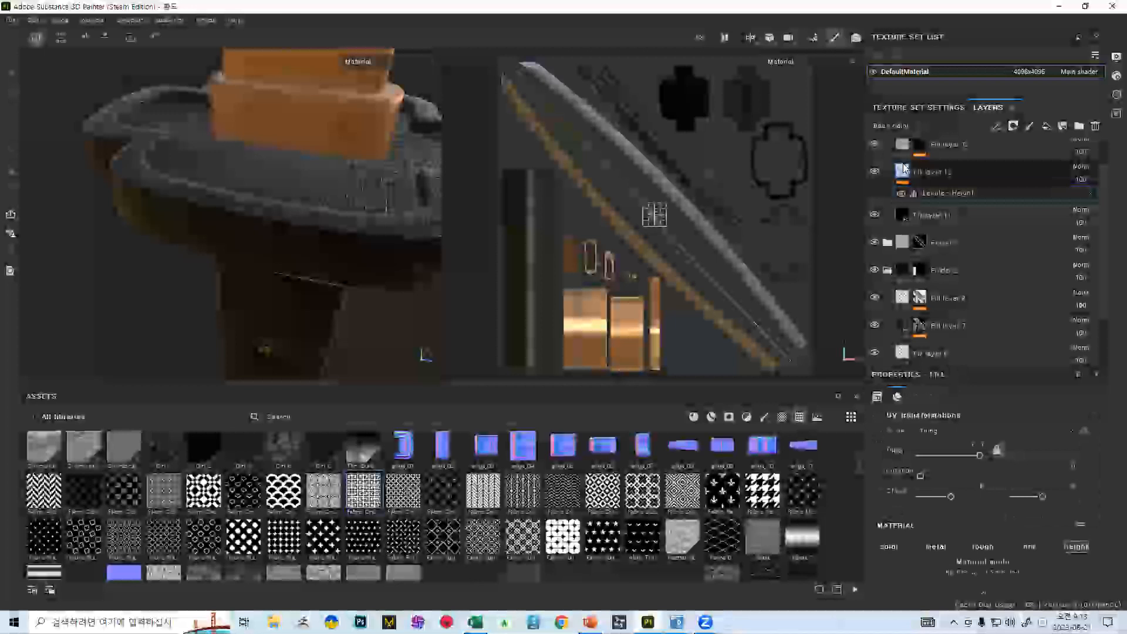
left_click_drag(1007, 458, 1008, 459)
scroll(309, 287, "up", 2)
left_click_drag(309, 287, 220, 118, "alt")
middle_click_drag(220, 118, 233, 203, "alt")
left_click_drag(233, 203, 316, 236, "alt")
left_click_drag(243, 229, 149, 277, "alt")
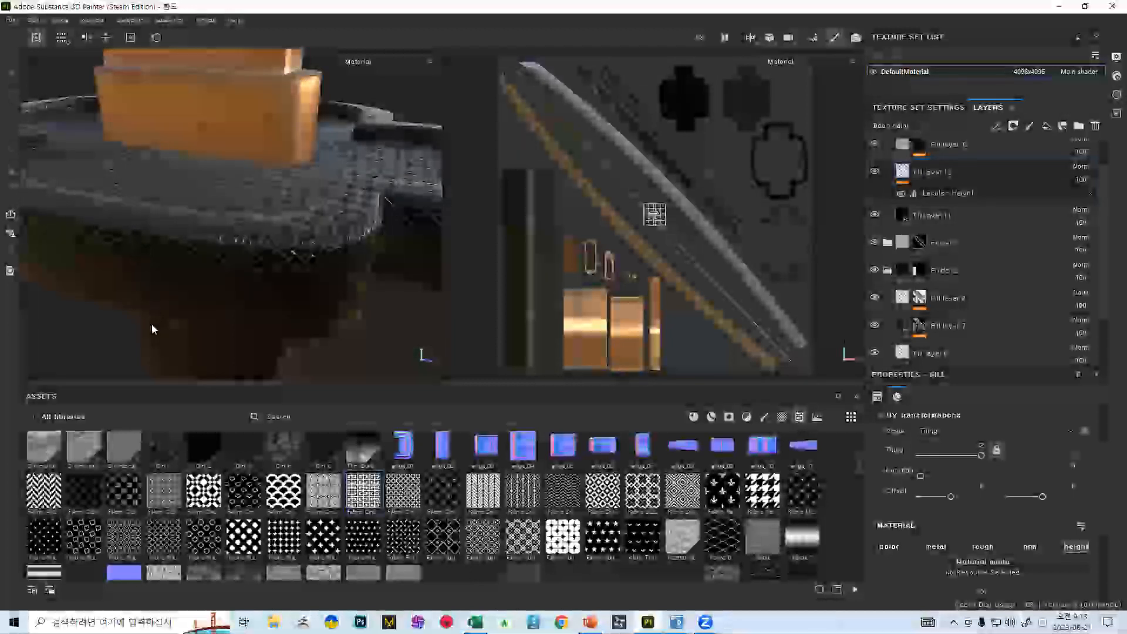
left_click_drag(211, 239, 231, 135, "alt")
scroll(246, 194, "down", 5)
left_click_drag(264, 257, 1, 29, "alt")
scroll(279, 199, "up", 5)
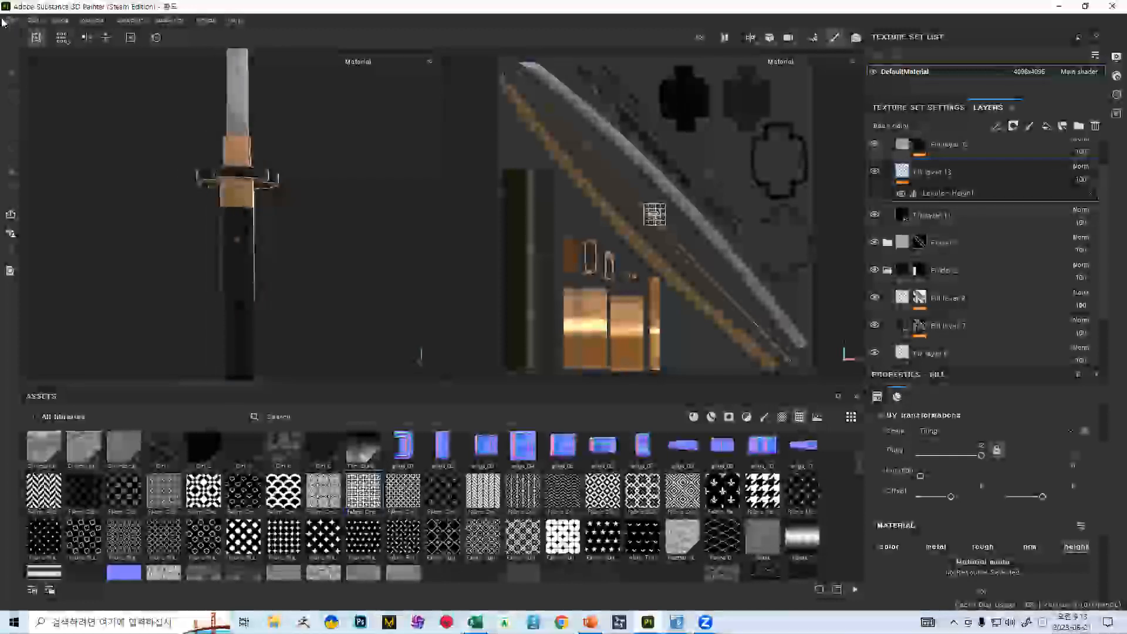
Save the project and open the texture export settings
left_click(7, 21)
left_click(22, 110)
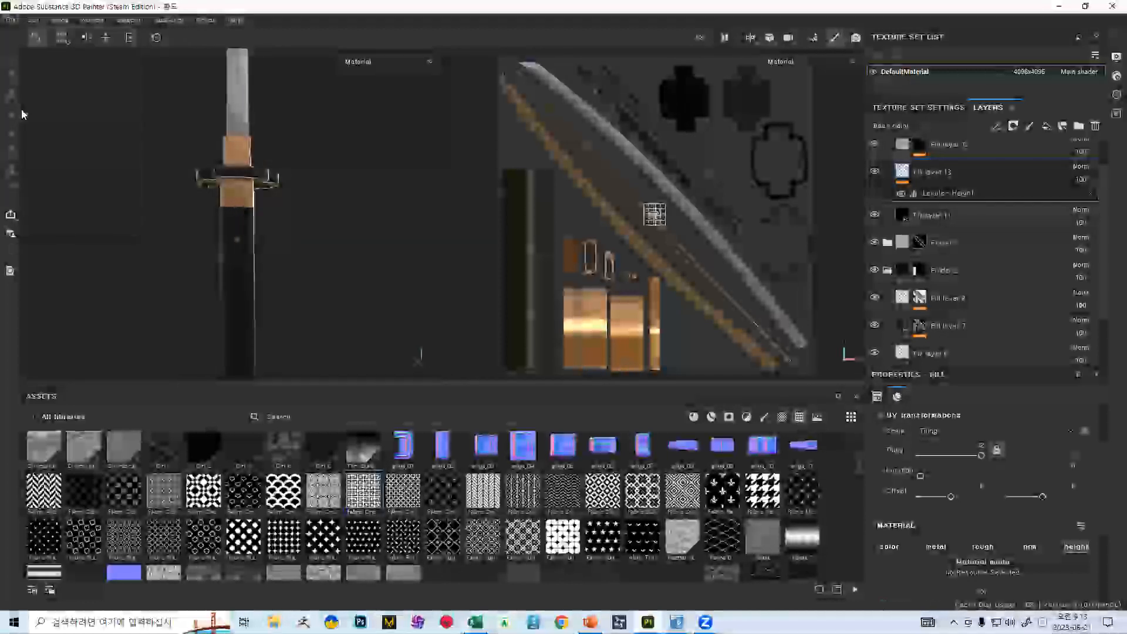
left_click(11, 20)
left_click(36, 190)
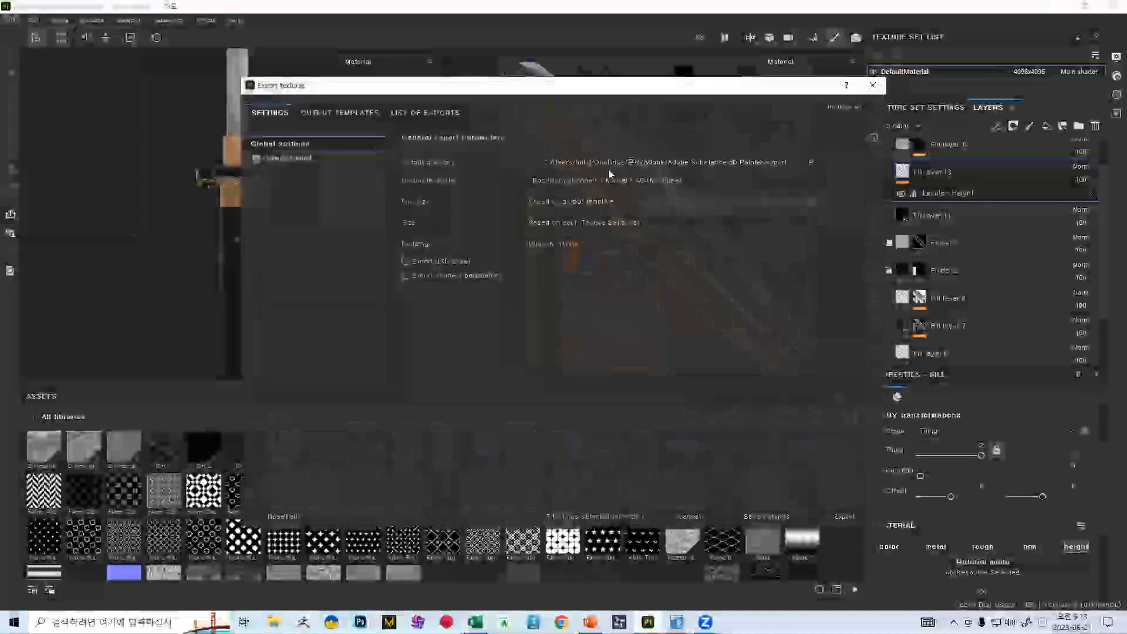
Create a desktop folder named 환도 and choose it as the output directory for the textures
left_click(609, 163)
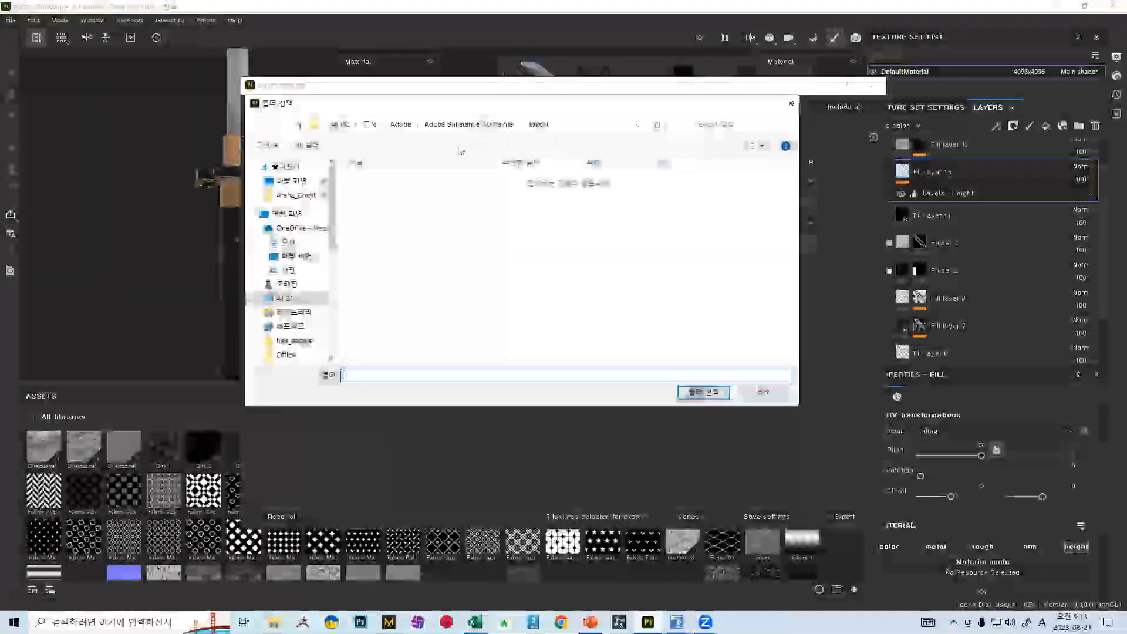
left_click(292, 181)
right_click(649, 338)
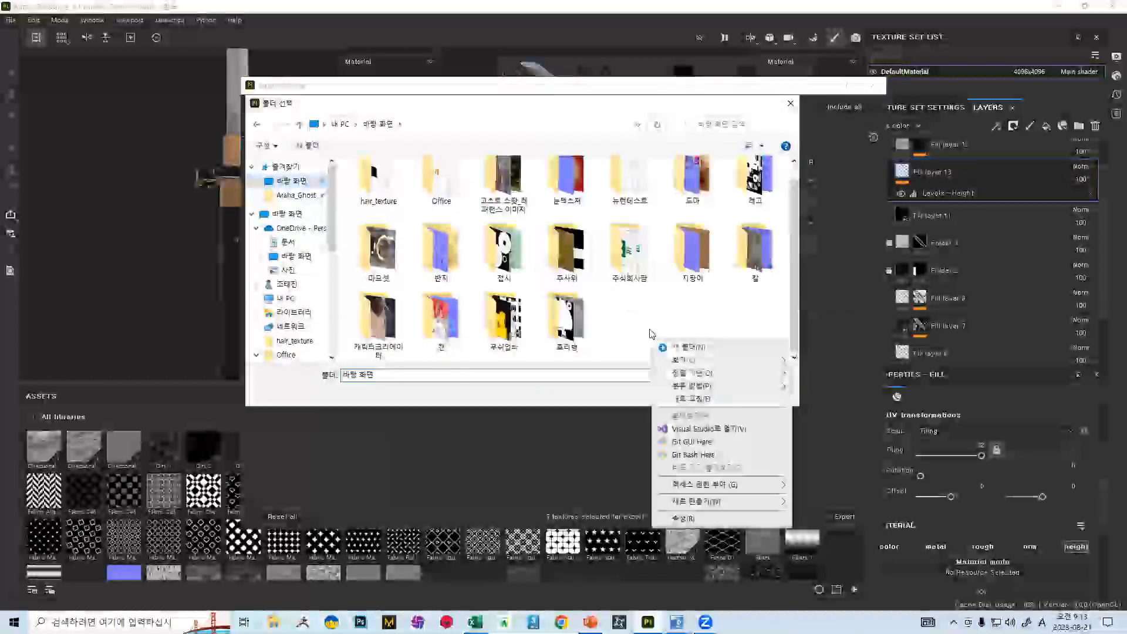
left_click(714, 348)
type("gnk")
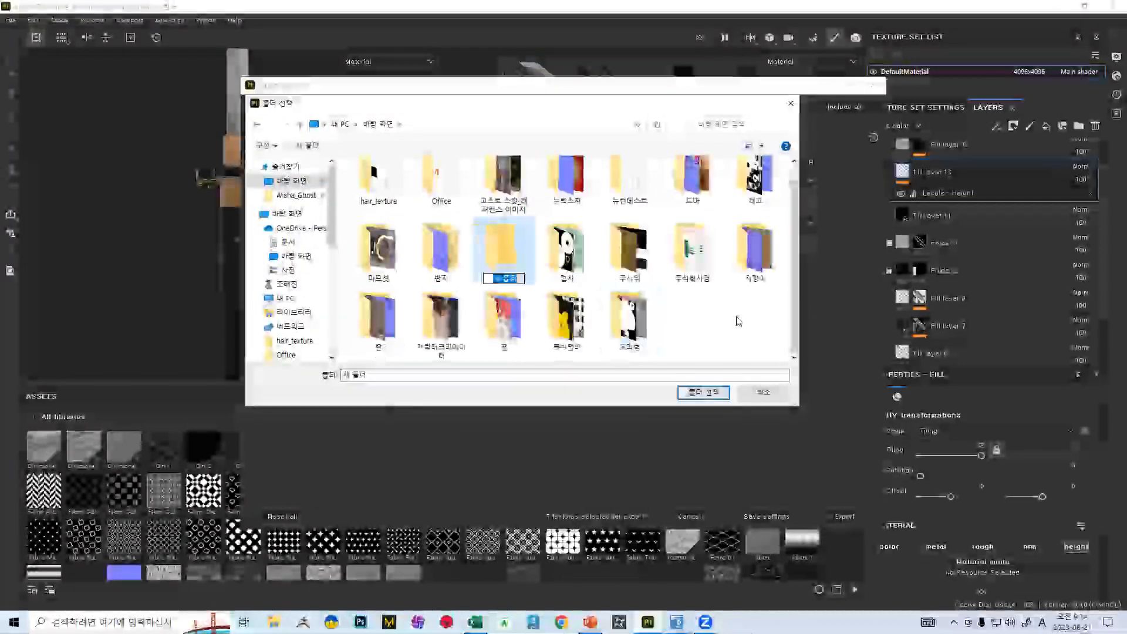
key("BackSpace")
key("Hangul")
type("ㅎ")
type("휜드")
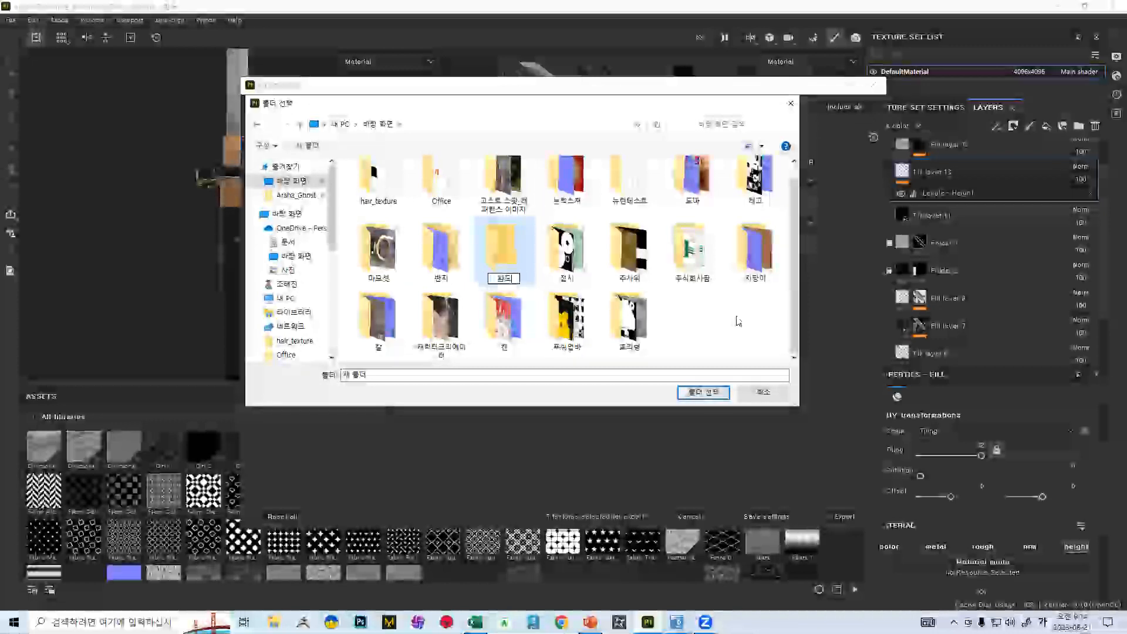
key("Return")
left_click(702, 392)
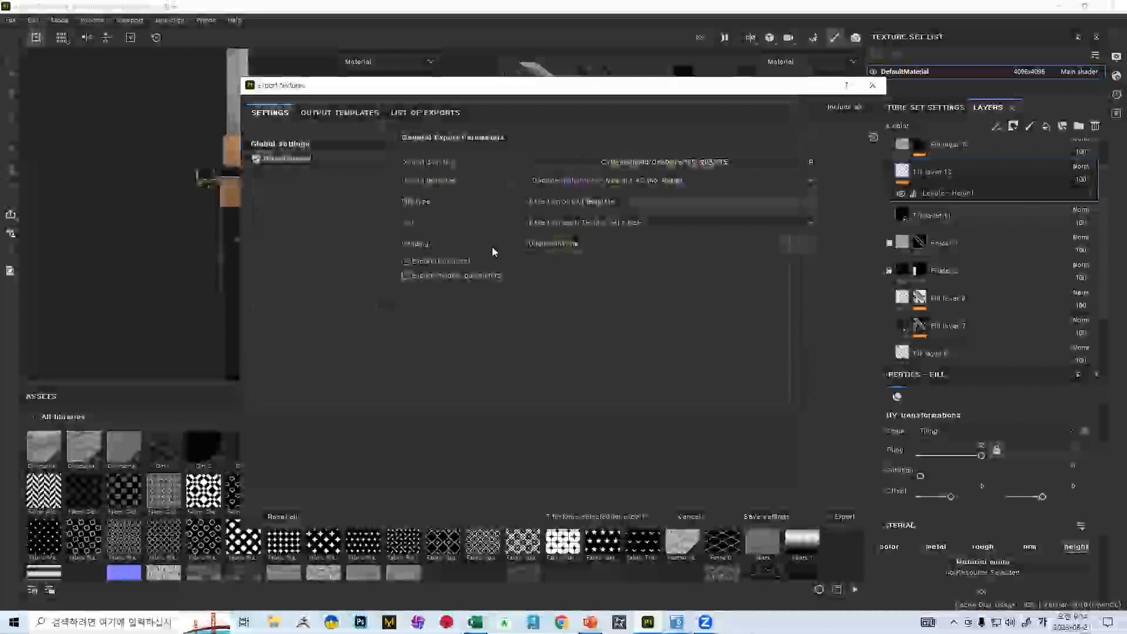
Configure the texture export with the custom marmoset output template, png file type and a size of 4096
left_click(596, 182)
scroll(587, 241, "down", 8)
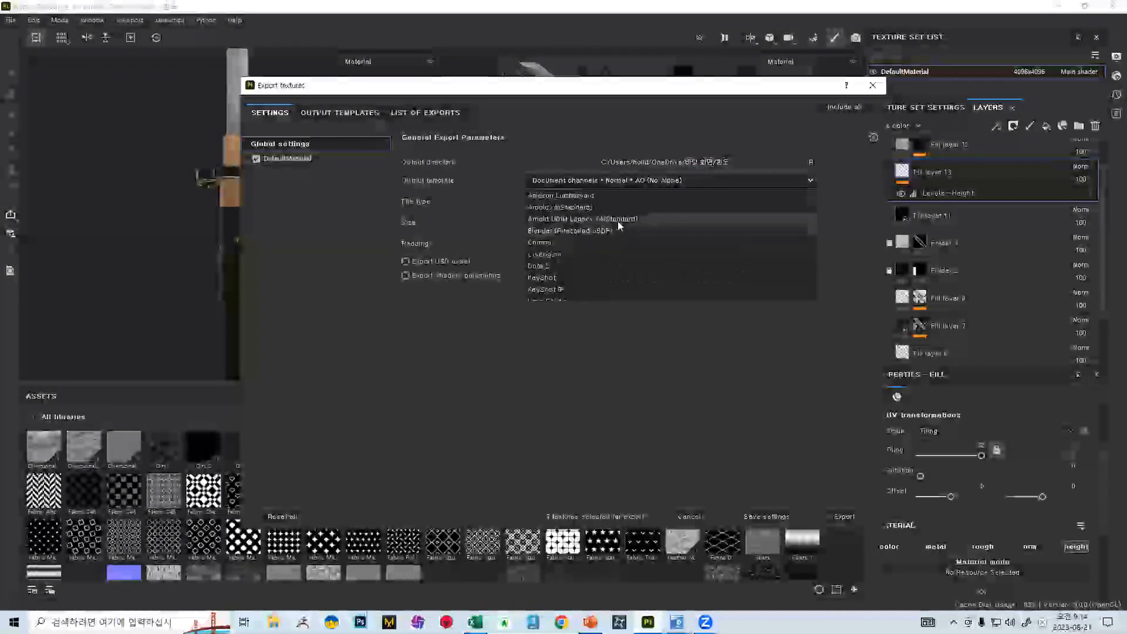
left_click(564, 196)
left_click(581, 180)
left_click(581, 207)
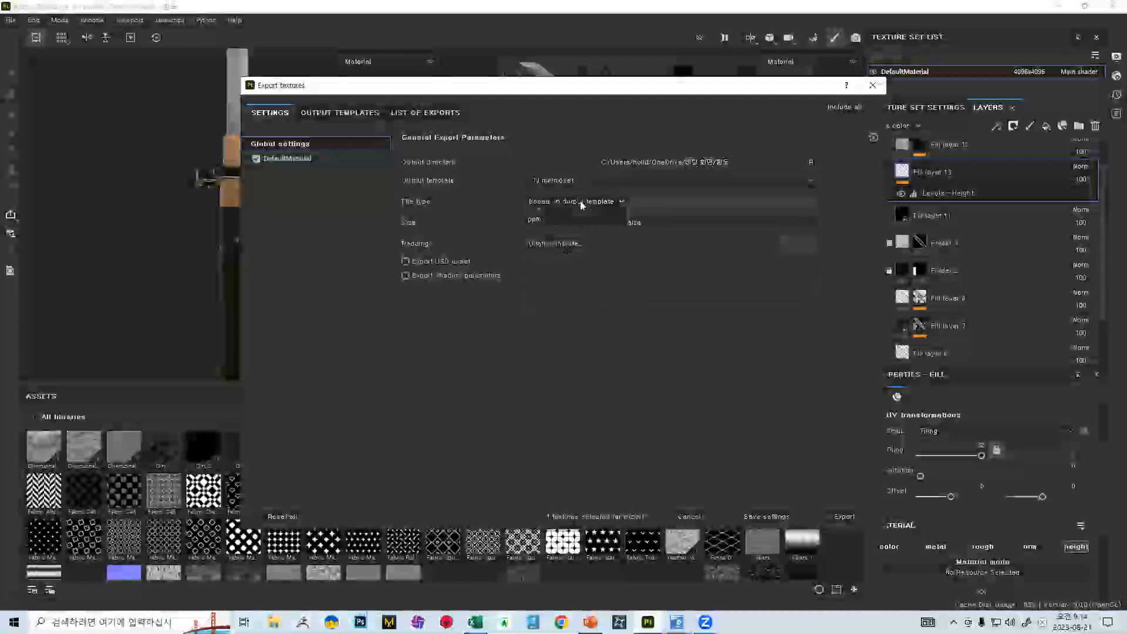
left_click(540, 306)
left_click(566, 223)
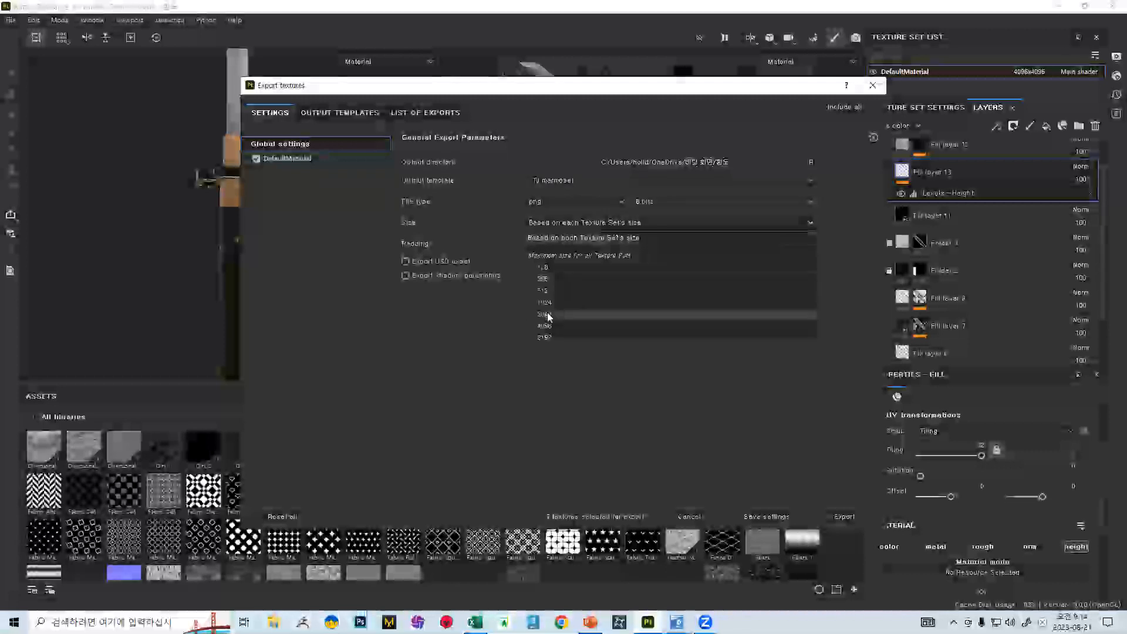
left_click(544, 326)
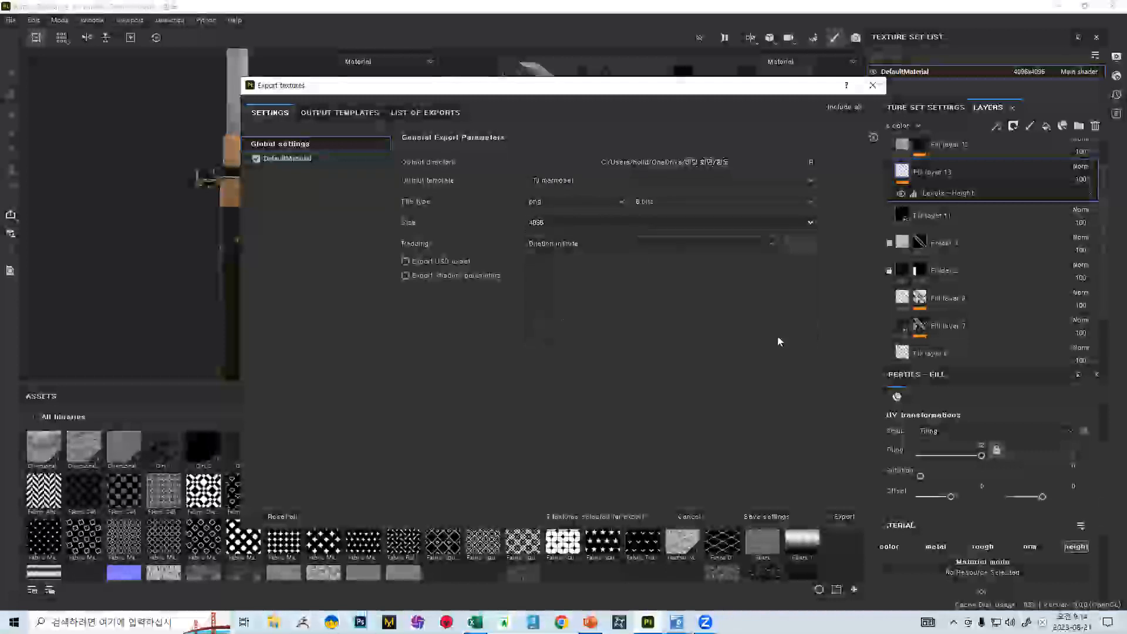
Export the sword's texture maps with the configured settings and close the export window
left_click(843, 516)
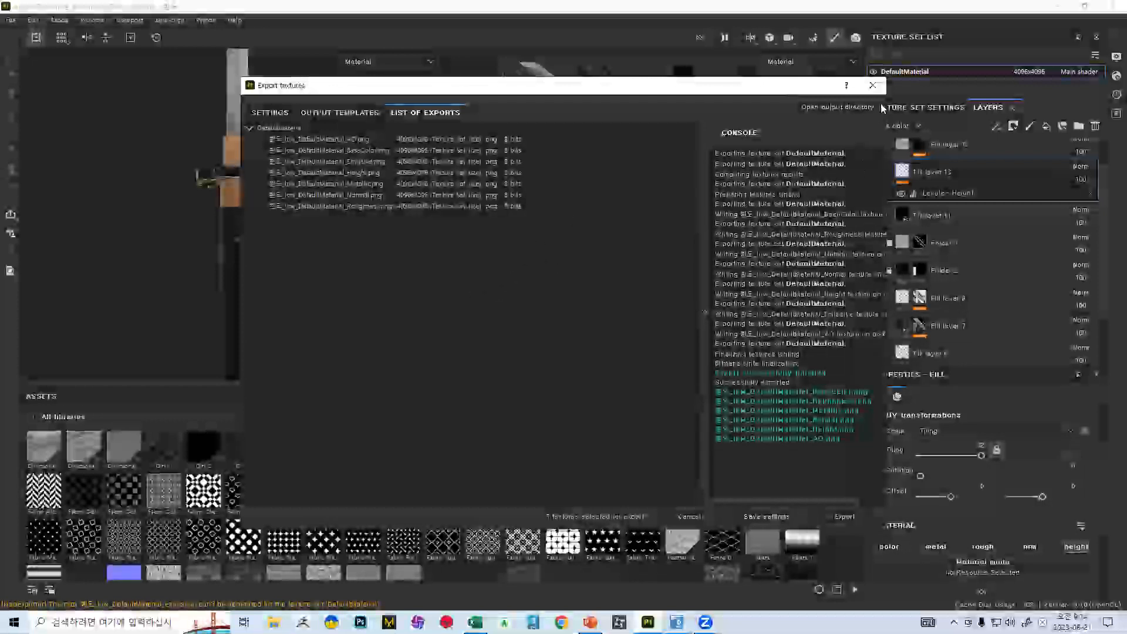
left_click(874, 87)
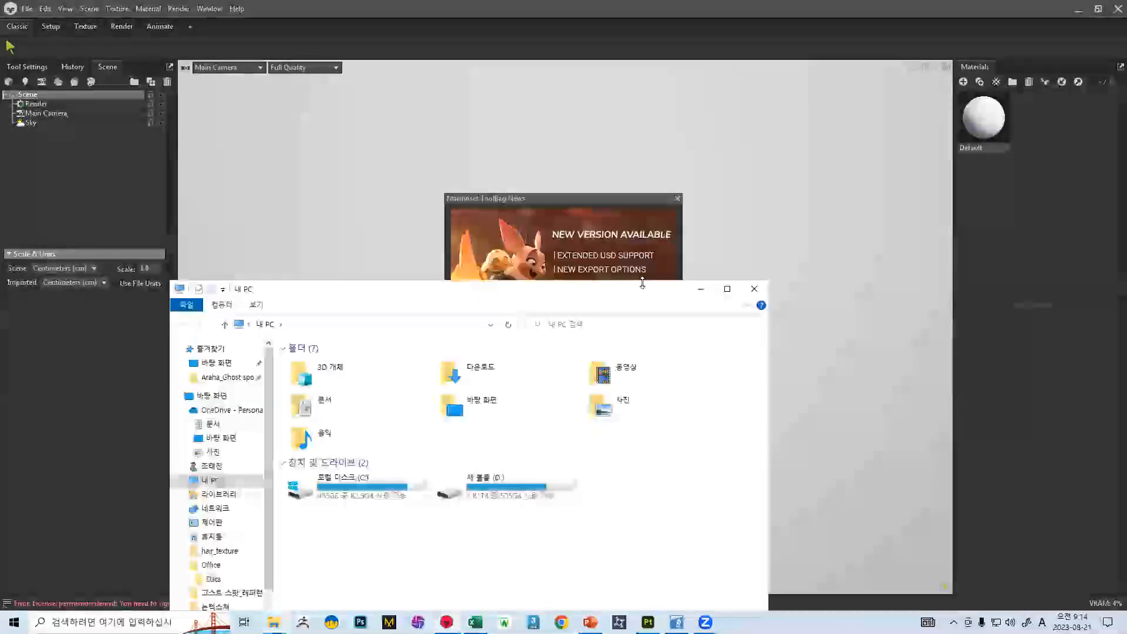
Switch to Marmoset Toolbag, import the 환도_low mesh from the desktop, and assign the Default material to the sword
left_click(572, 262)
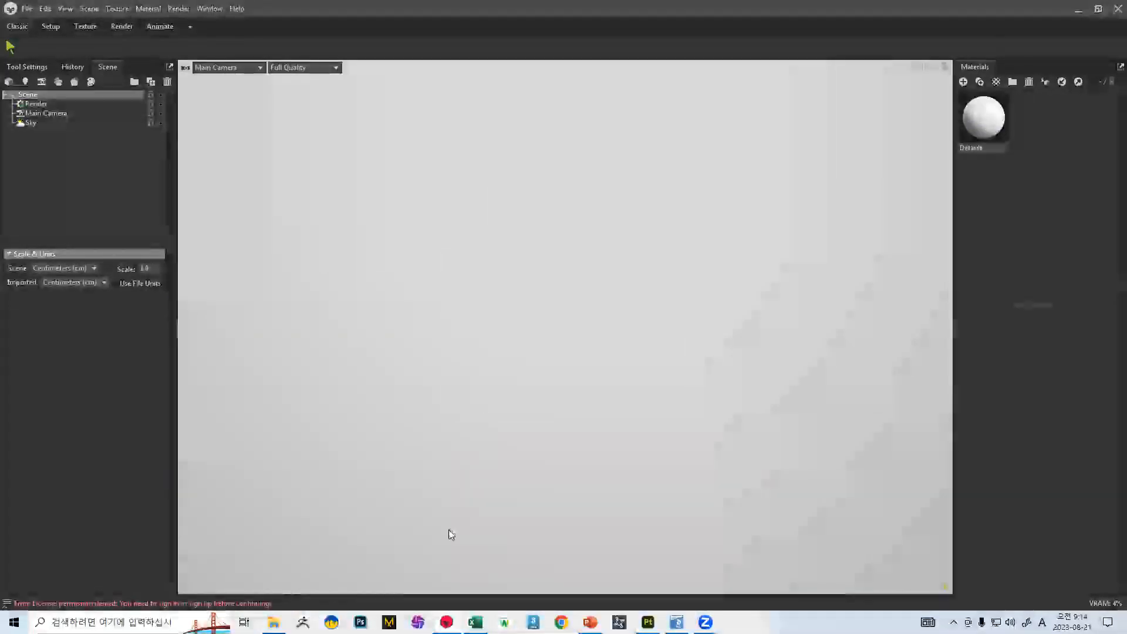
key("super+e")
left_click(265, 220)
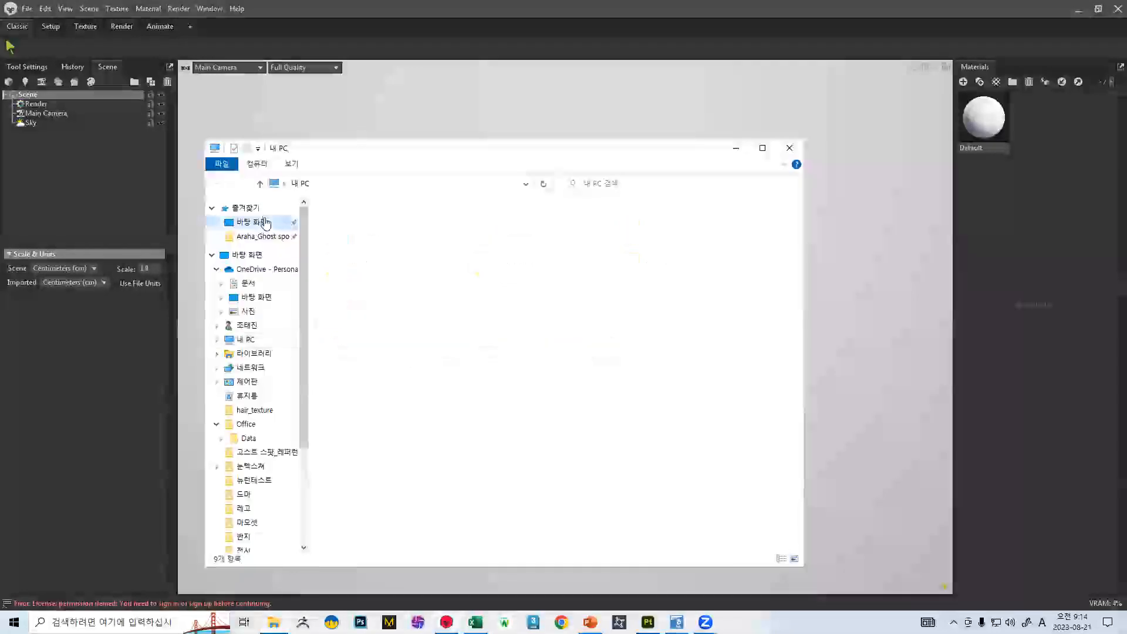
scroll(567, 316, "down", 3)
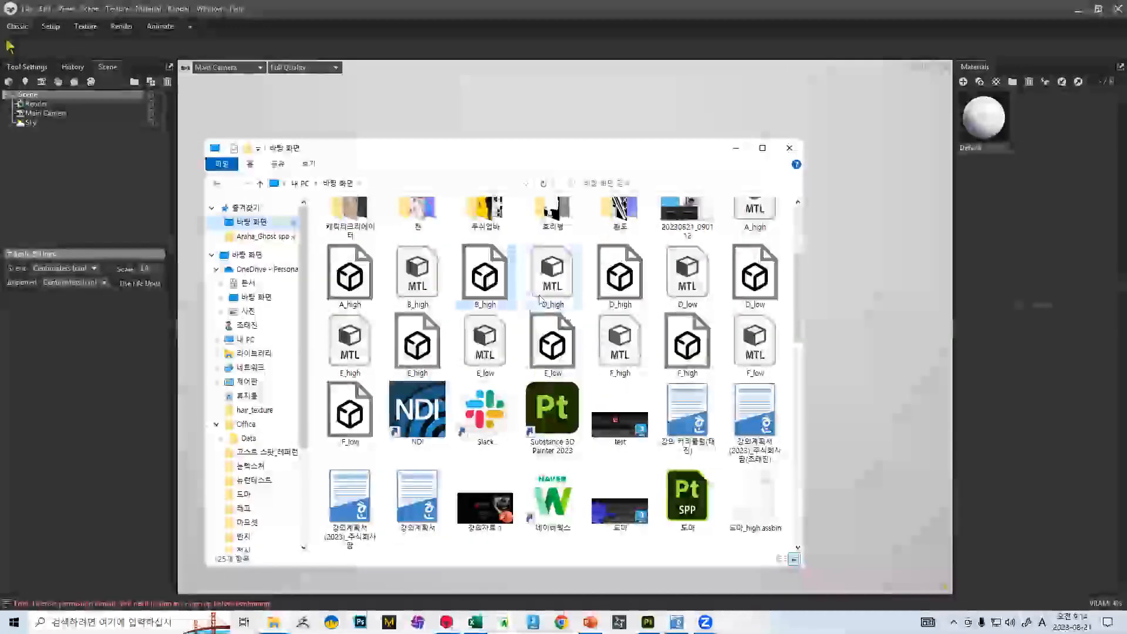
scroll(587, 334, "down", 5)
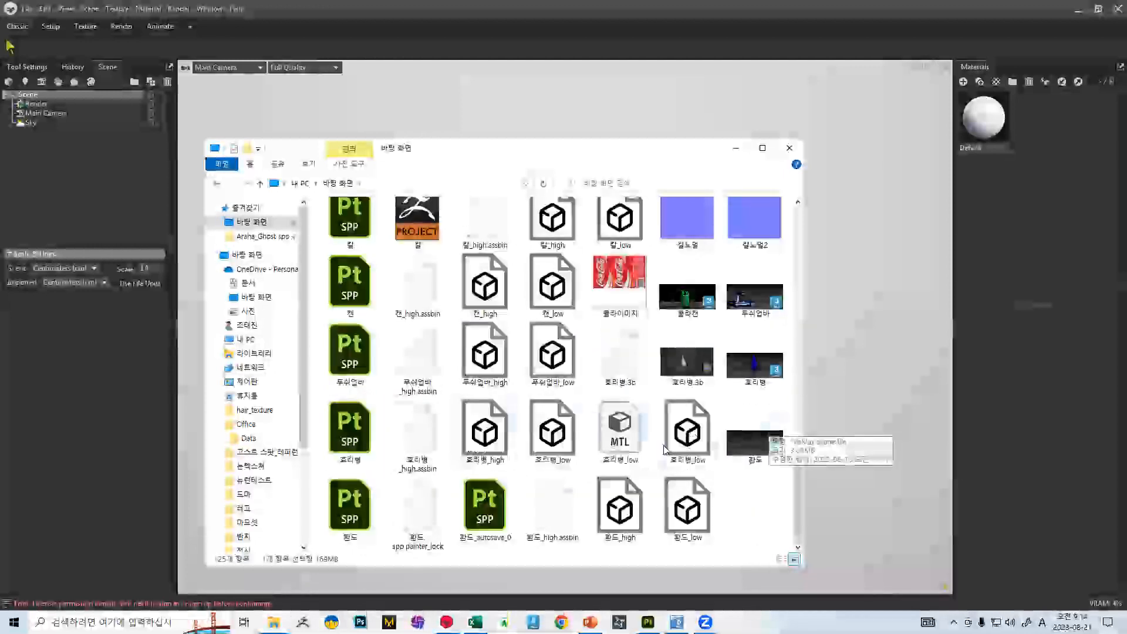
left_click_drag(675, 521, 936, 298)
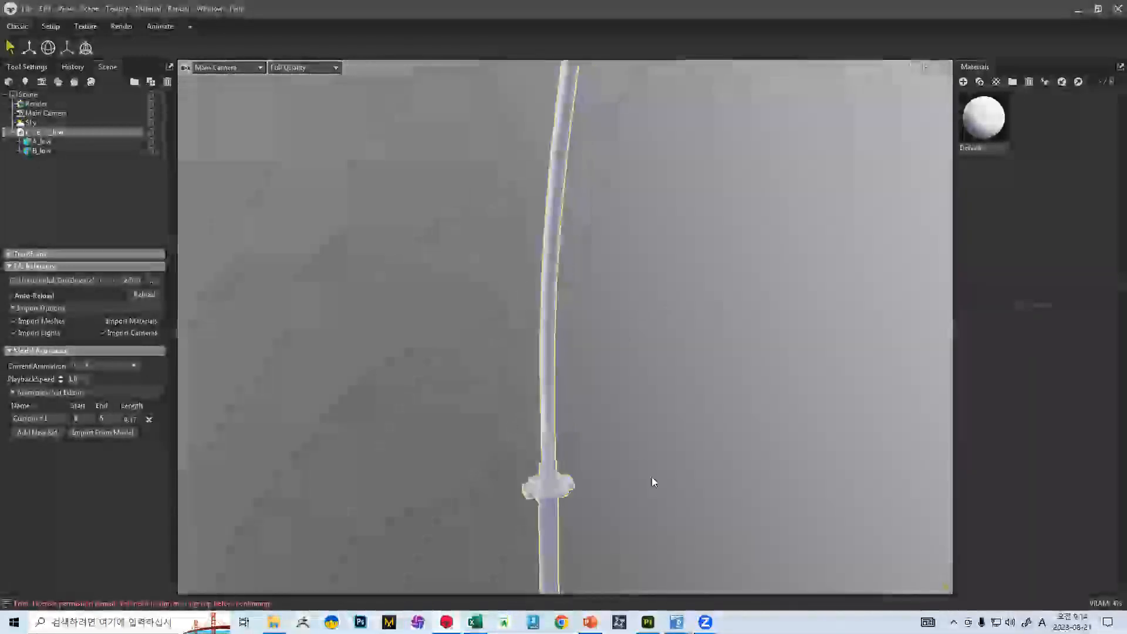
left_click_drag(983, 117, 501, 335)
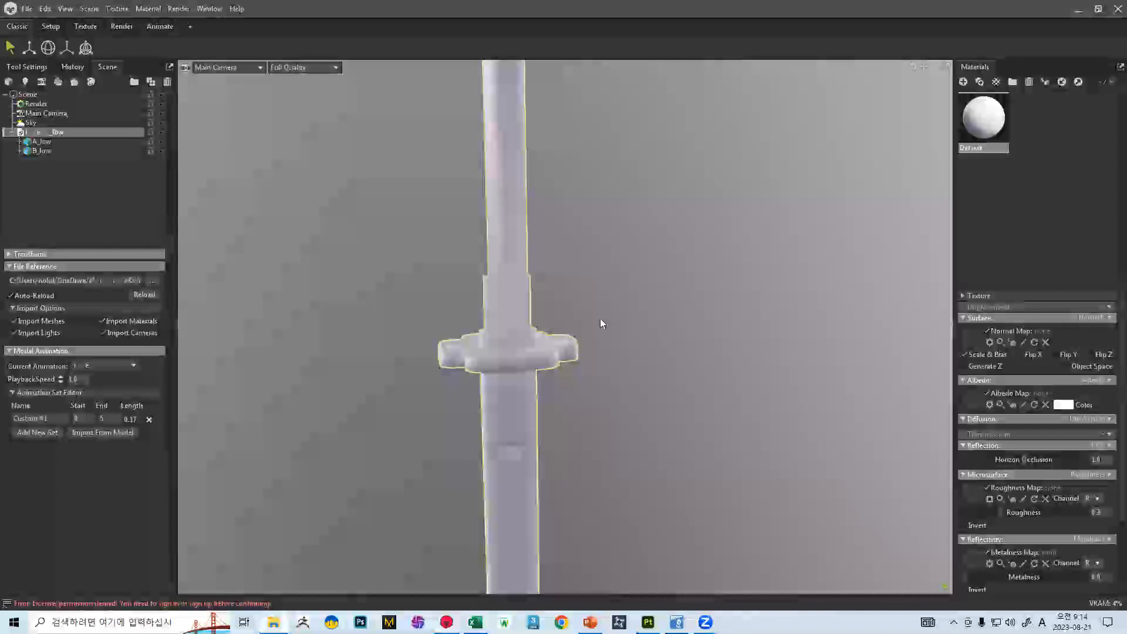
Assign the exported BaseColor, Normal, Roughness and Metallic textures from the desktop folder 환도 to the matching Default material maps
key("alt+Tab")
scroll(613, 322, "up", 3)
double_click(611, 377)
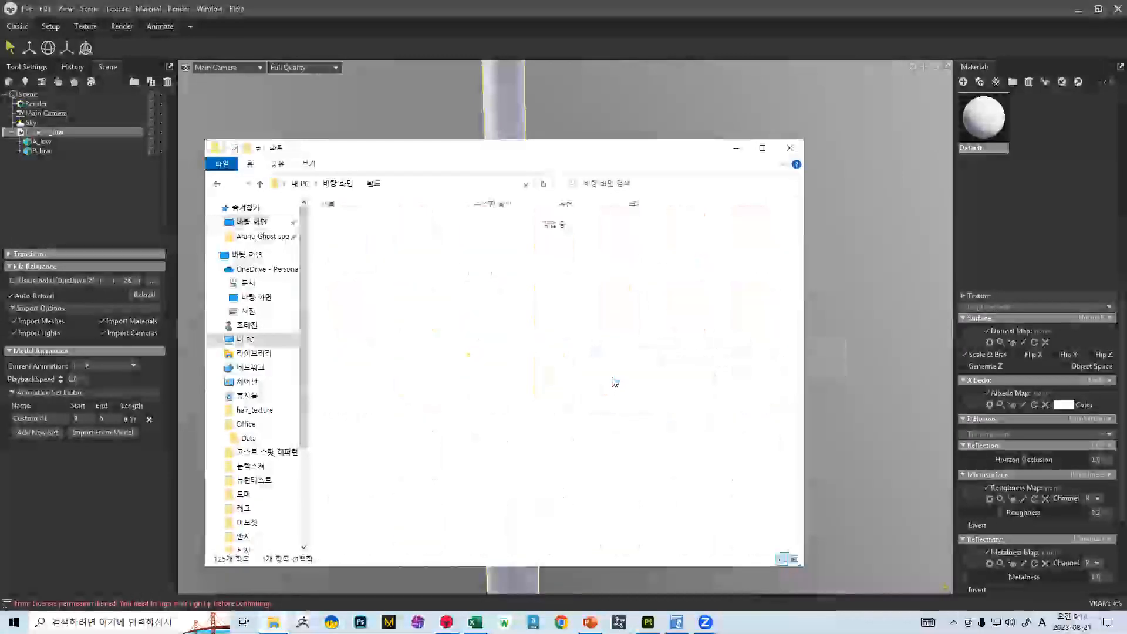
left_click_drag(399, 229, 969, 392)
left_click_drag(624, 230, 929, 379)
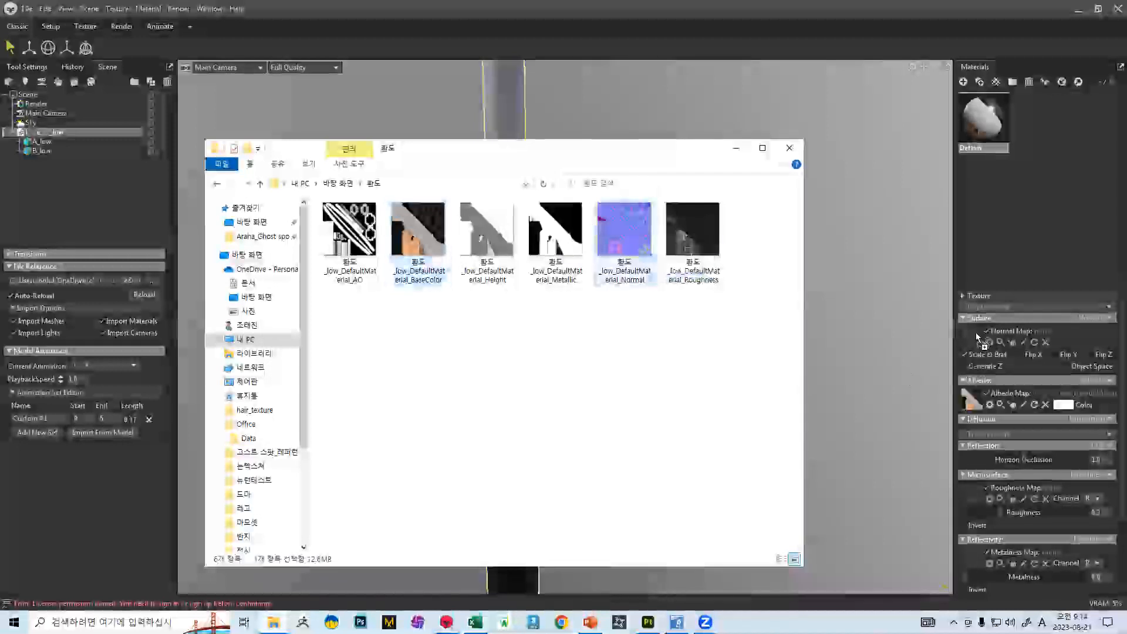
left_click_drag(975, 333, 974, 335)
left_click_drag(692, 231, 965, 492)
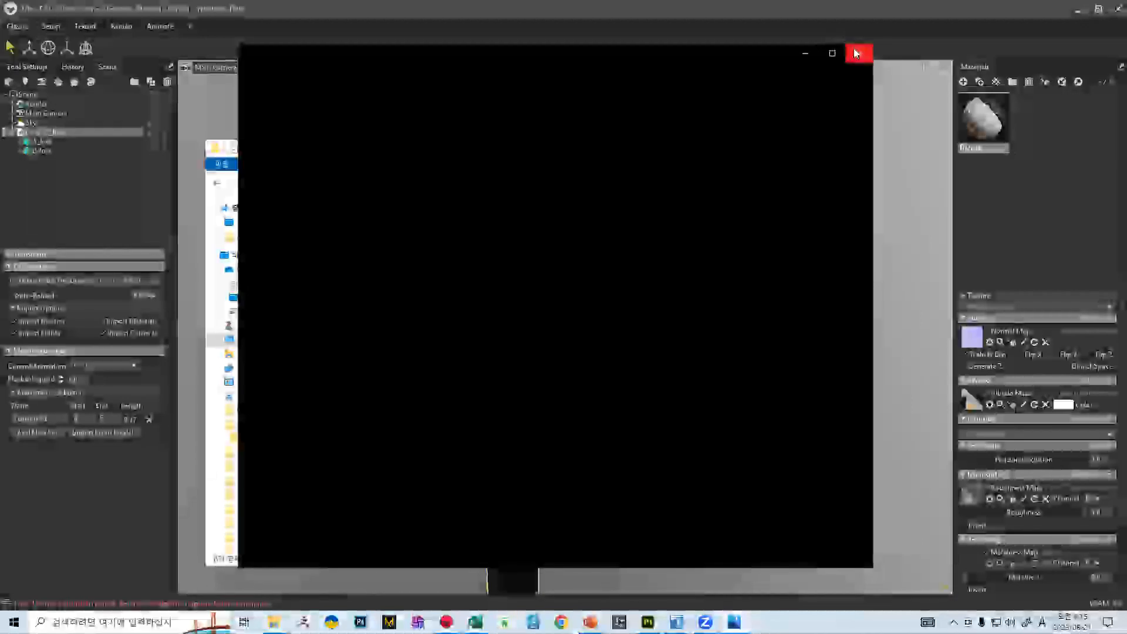
left_click(857, 50)
left_click_drag(982, 526, 974, 551)
Enable occlusion in the Default material and load the exported AO texture as its occlusion map
left_click(1109, 419)
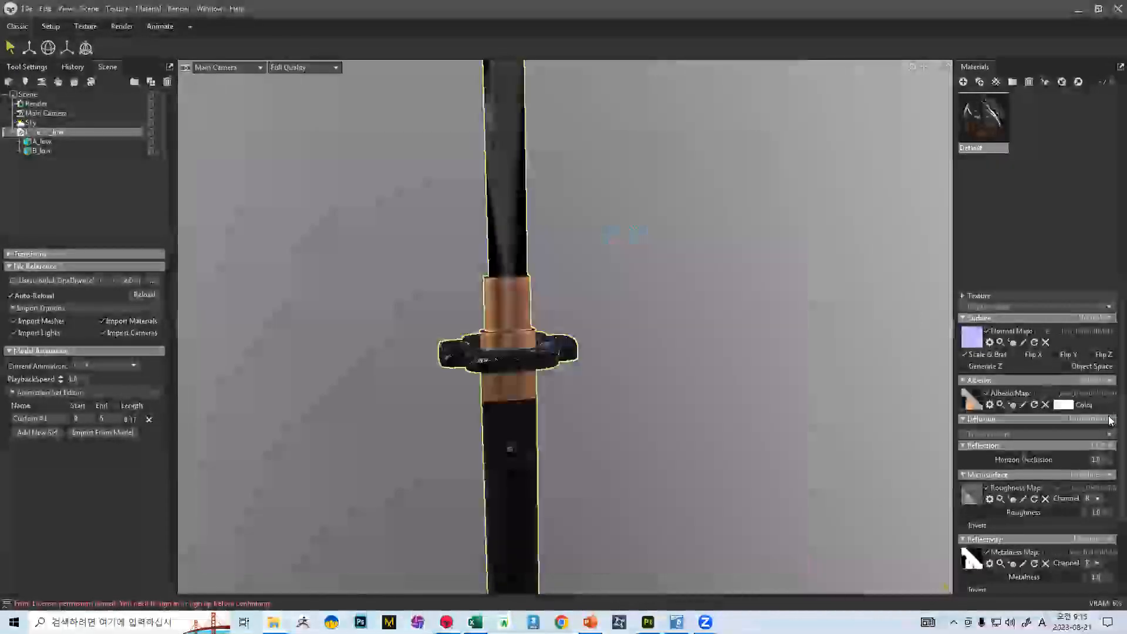
scroll(1109, 498, "down", 3)
left_click(1109, 565)
left_click(1081, 586)
scroll(1013, 505, "down", 3)
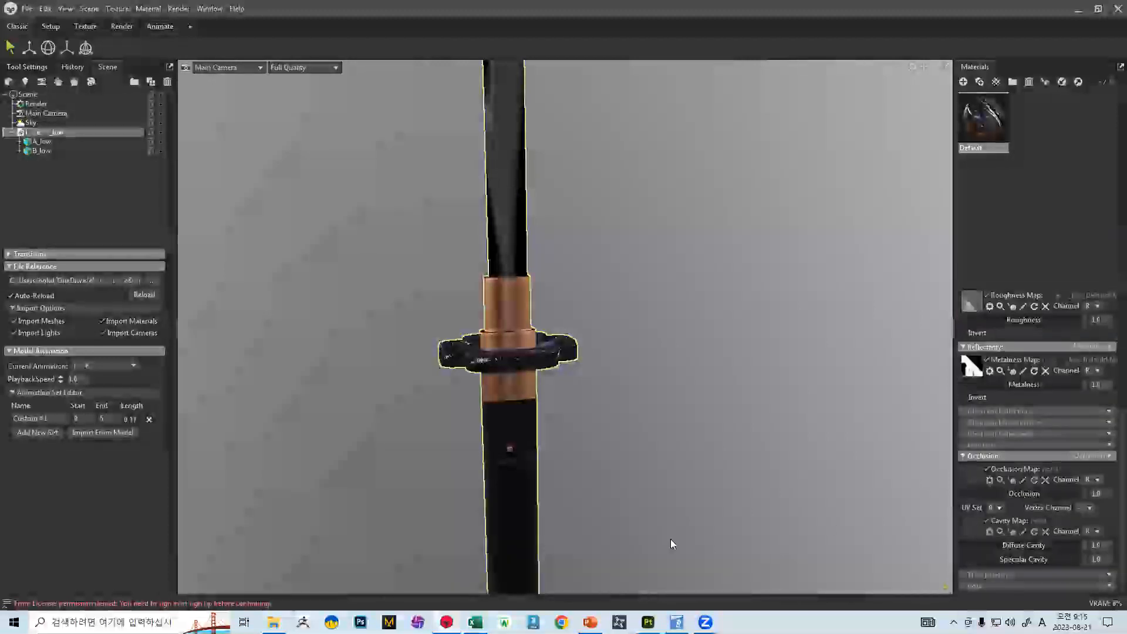
left_click(282, 622)
left_click_drag(964, 490, 974, 477)
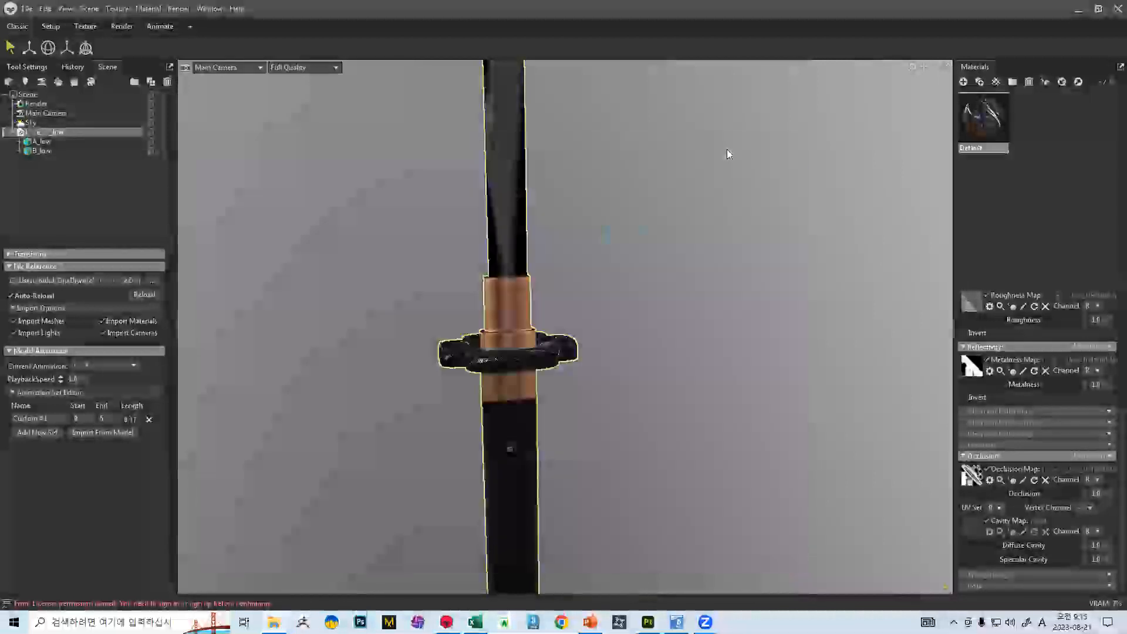
Enable Flip Y on the Default material's normal map after checking the guard up close
right_click_drag(559, 281, 564, 423)
left_click_drag(564, 423, 1077, 390)
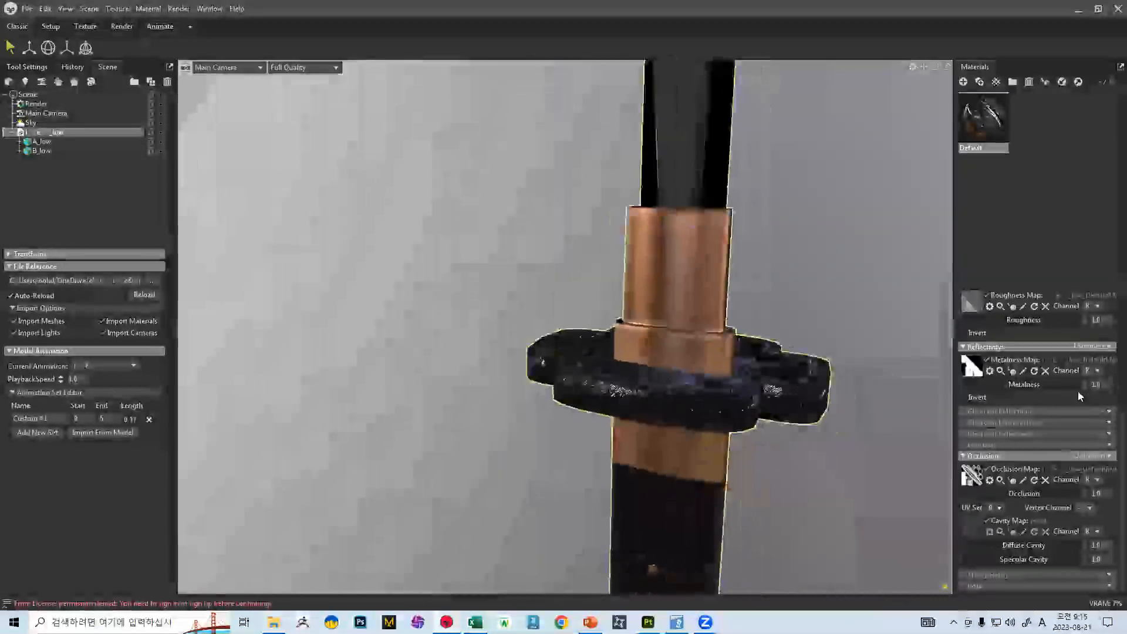
scroll(1080, 387, "up", 3)
left_click(1068, 355)
Examine the textured guard, handle and blade from several angles and distances
left_click_drag(587, 328, 644, 336)
right_click_drag(645, 336, 725, 402)
left_click_drag(726, 403, 530, 339)
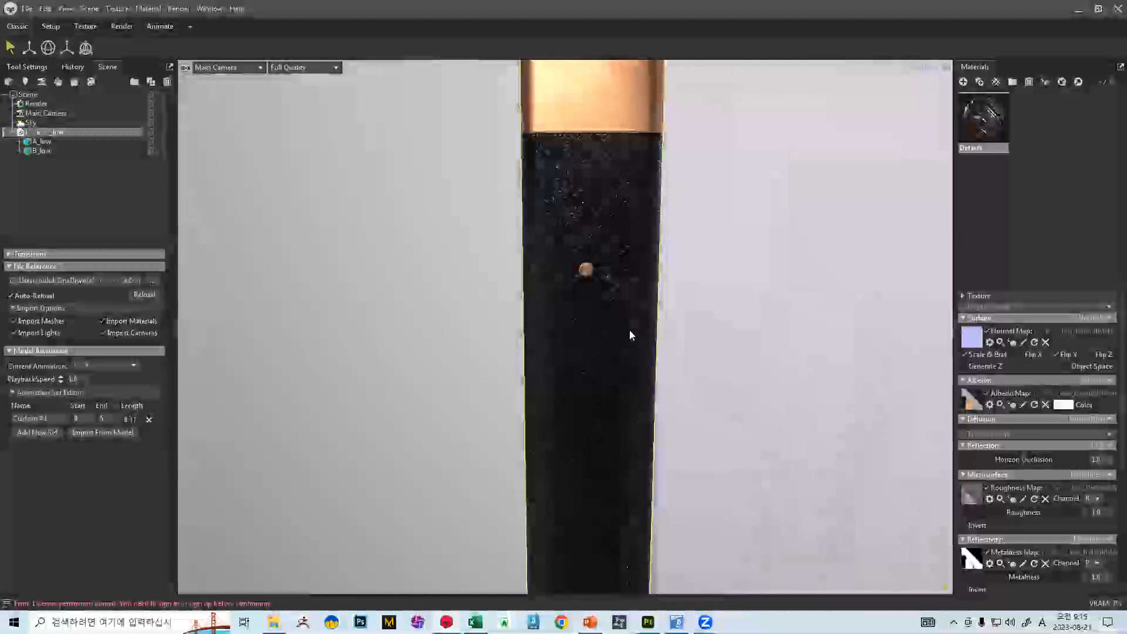
right_click_drag(629, 335, 496, 247)
left_click_drag(495, 246, 619, 276)
right_click_drag(618, 276, 625, 481)
left_click_drag(626, 481, 493, 311)
right_click_drag(493, 311, 529, 441)
left_click_drag(528, 442, 581, 352)
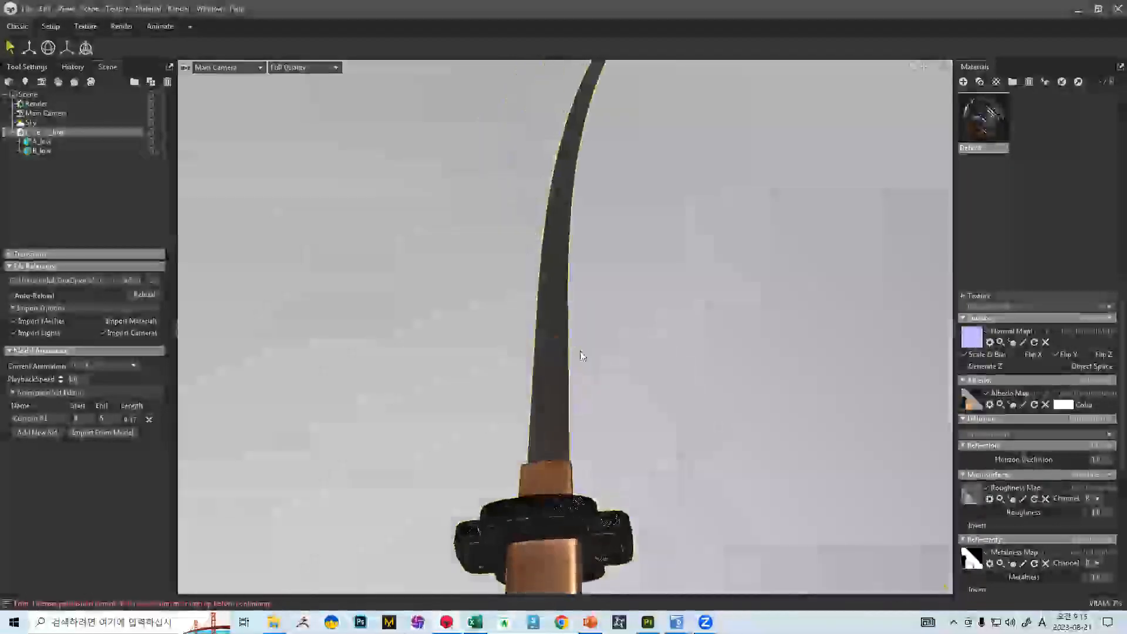
Lower the sky's brightness to about 0.12 and add a child light in the sky's light editor
left_click(35, 122)
mouse_move(61, 283)
left_mouse_down()
mouse_move(30, 283)
mouse_move(62, 296)
left_mouse_up()
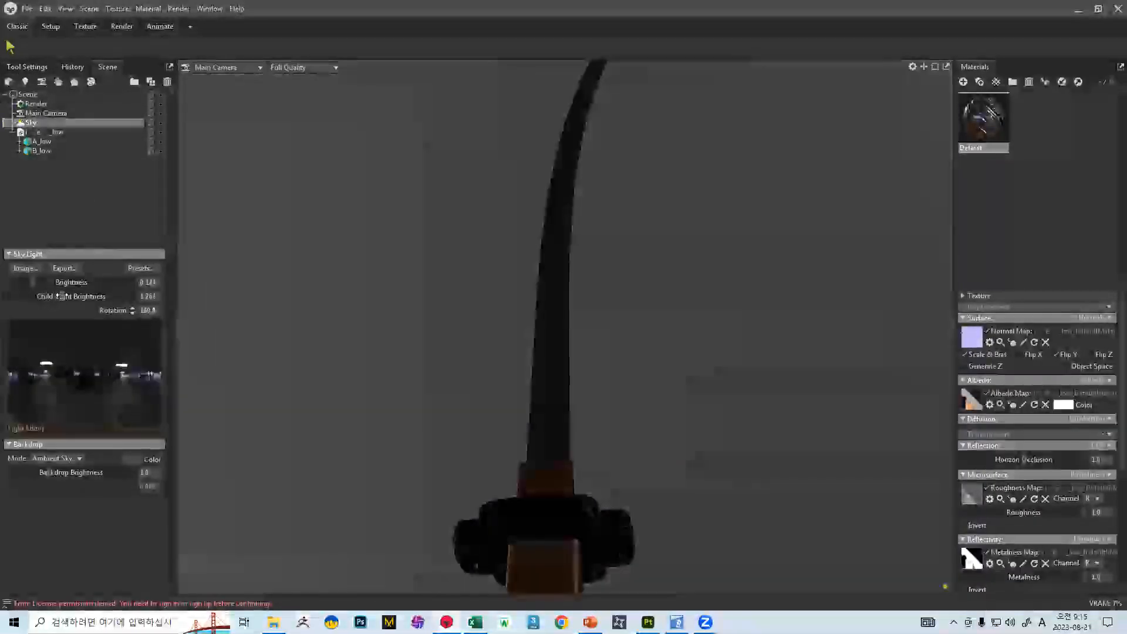
left_click(123, 373)
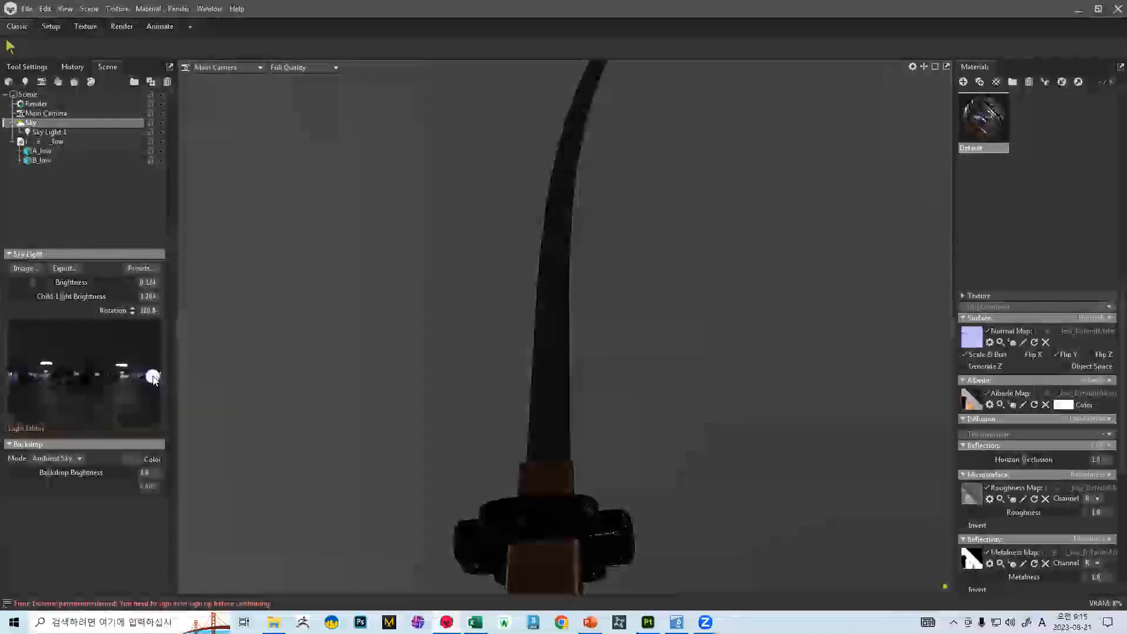
Rotate the sky lighting around the sword and move Sky Light 1 higher in the light editor
left_click_drag(194, 375, 969, 332, "shift")
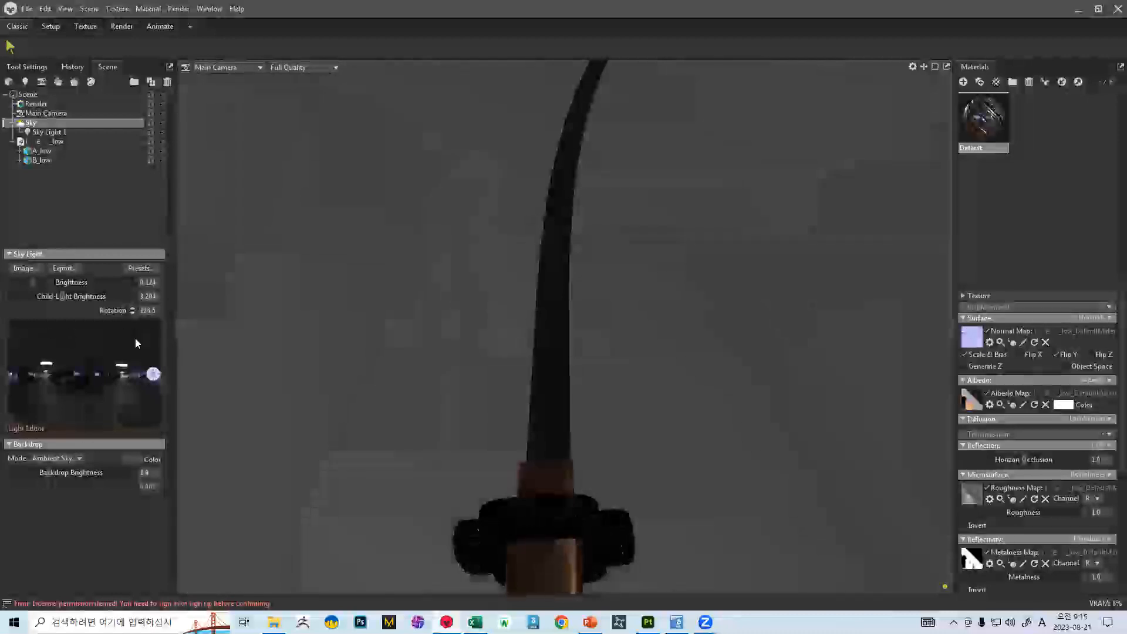
left_click_drag(199, 358, 548, 450, "shift")
scroll(478, 325, "down", 8)
scroll(477, 321, "up", 5)
left_click_drag(546, 367, 646, 355, "shift")
scroll(617, 455, "up", 4)
left_click_drag(618, 455, 589, 385)
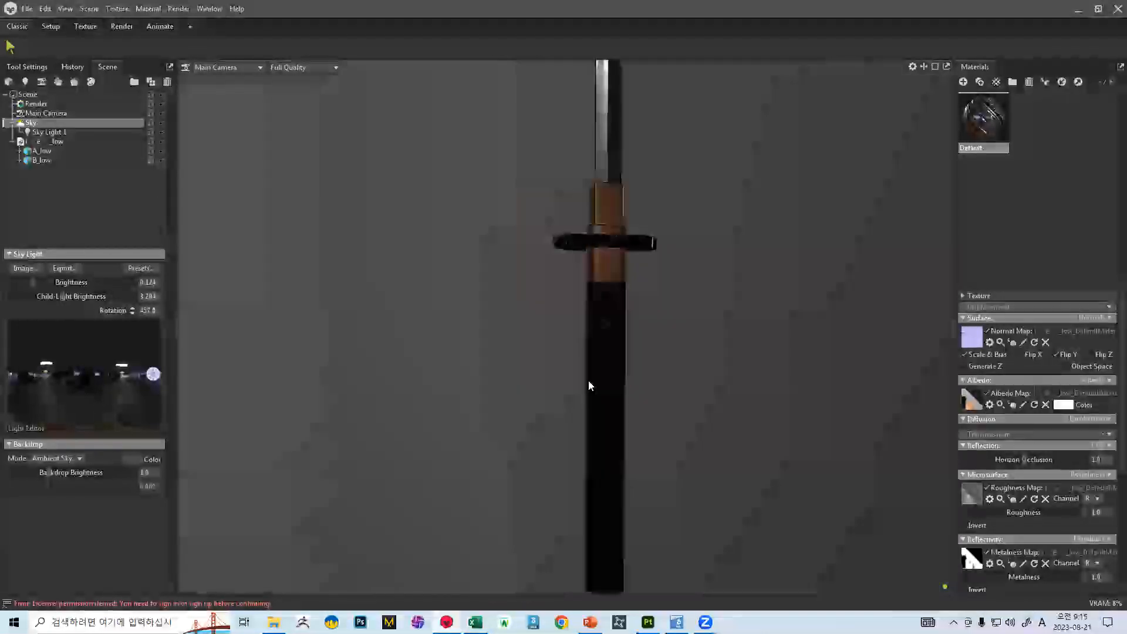
left_click_drag(151, 372, 148, 336)
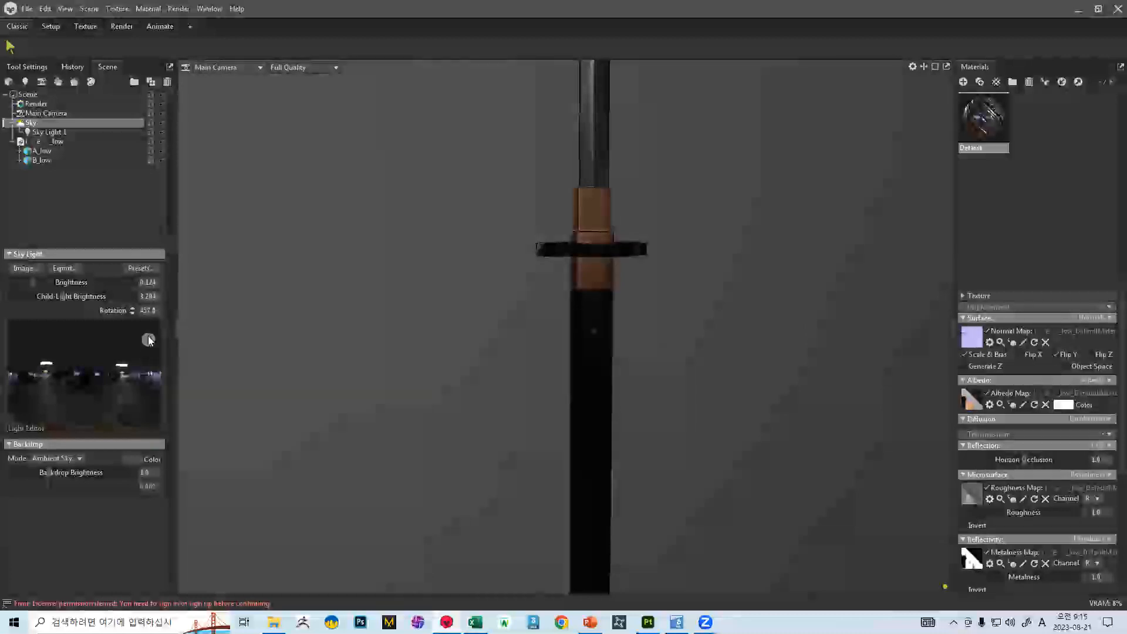
Set the color of Sky Light 1 to a saturated blue-violet
left_click(37, 133)
left_click(131, 282)
left_click(584, 293)
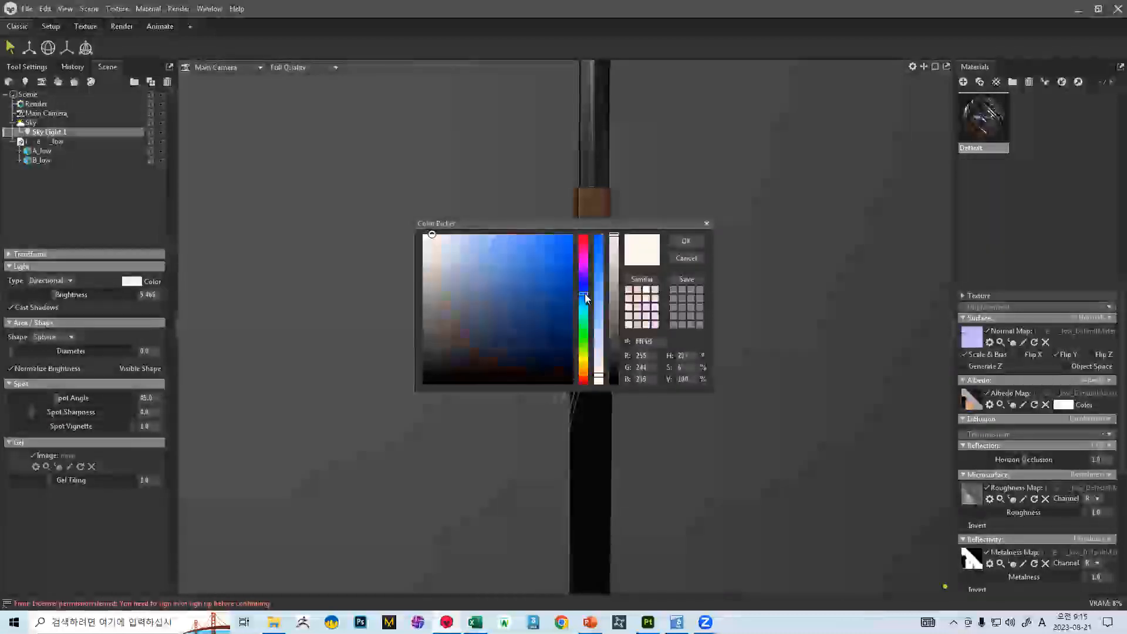
left_click(523, 247)
mouse_move(583, 294)
left_mouse_down()
mouse_move(575, 272)
mouse_move(584, 276)
left_mouse_up()
left_click(509, 241)
left_click(686, 241)
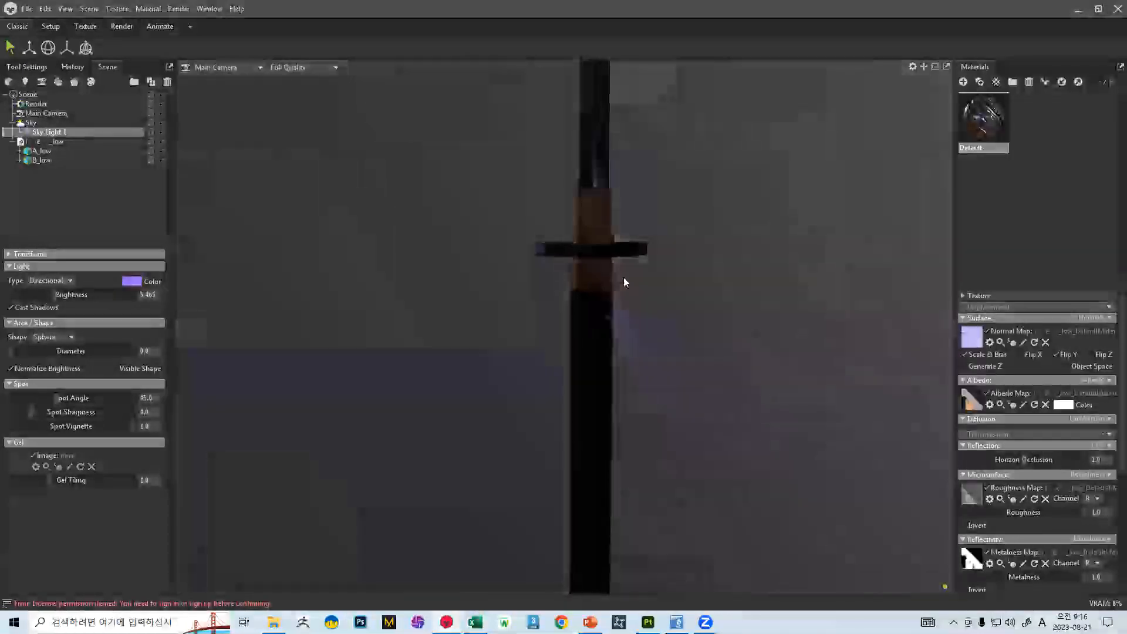
Increase the brightness of Sky Light 1 and rotate the lighting so it highlights the blade and handle edges
left_click_drag(623, 282, 406, 275)
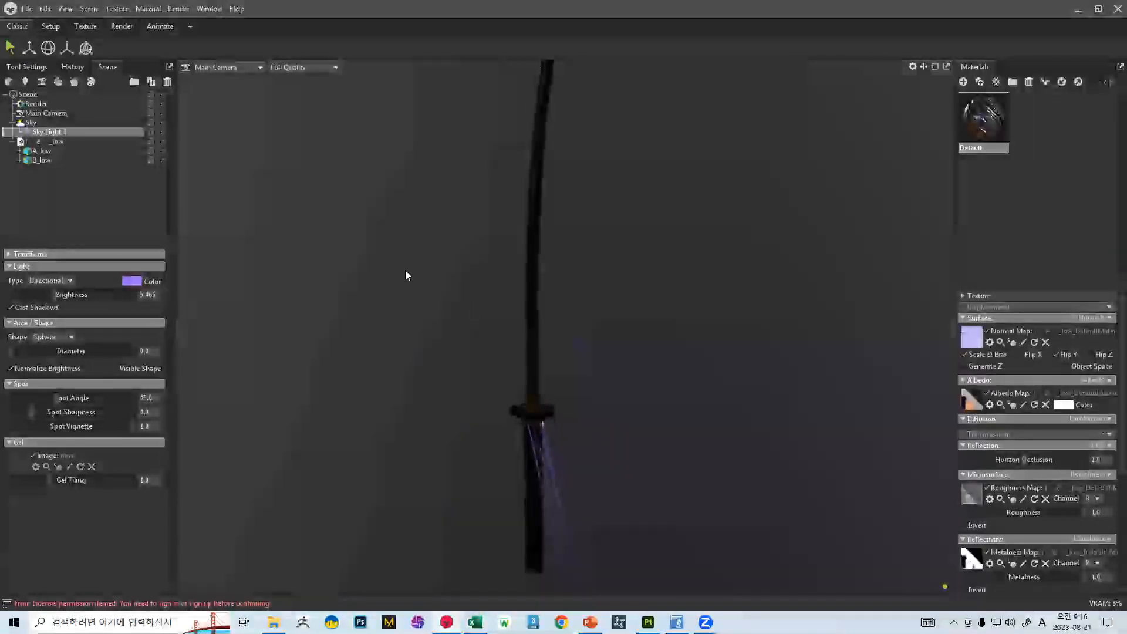
left_click(41, 122)
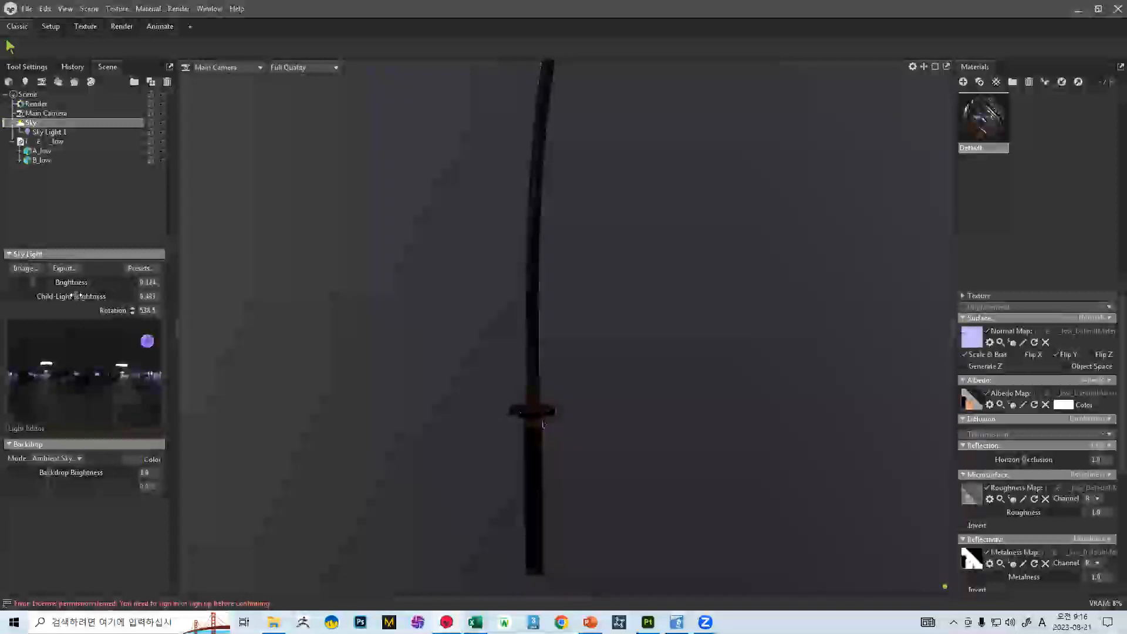
left_click(47, 132)
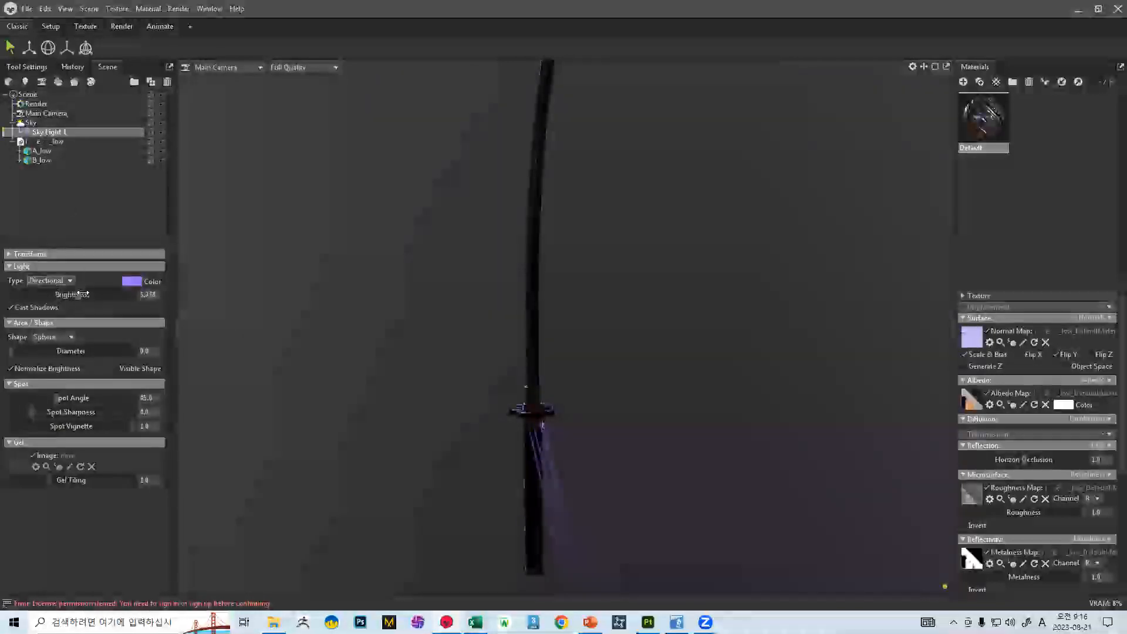
left_click_drag(397, 294, 453, 306, "shift")
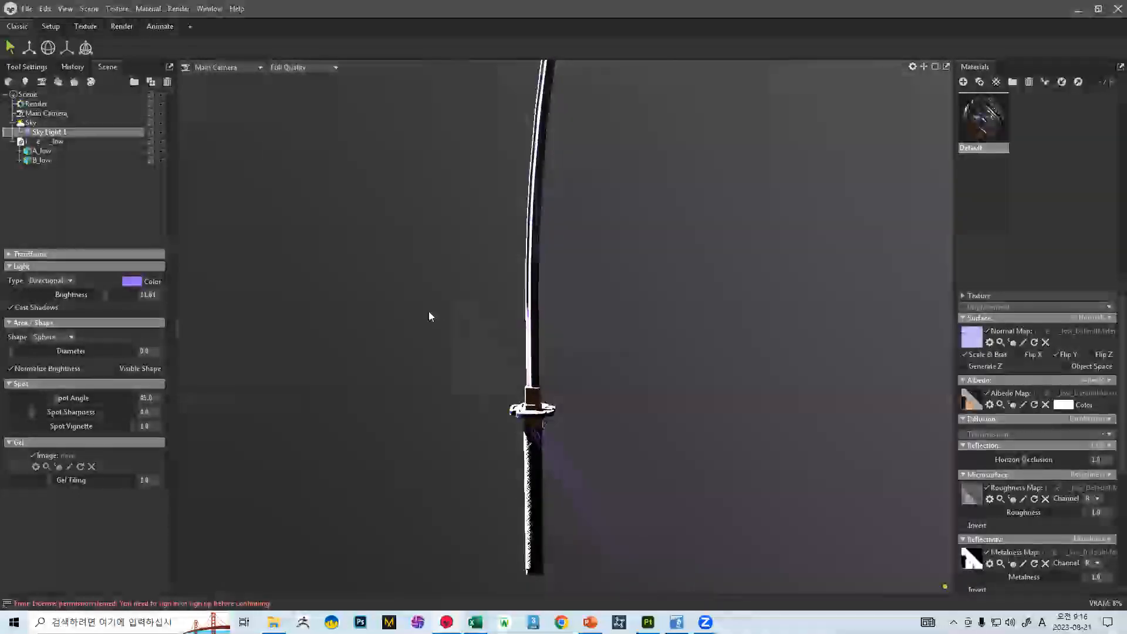
left_click_drag(105, 294, 85, 294)
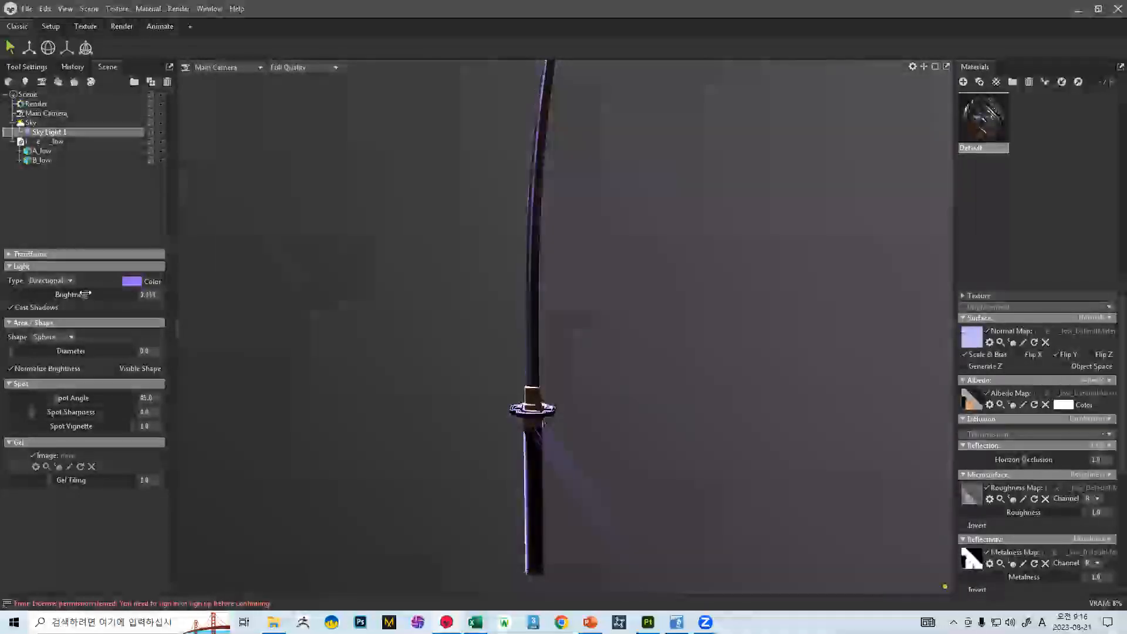
mouse_move(491, 310)
left_mouse_down("shift")
mouse_move(547, 297)
mouse_move(499, 295)
left_mouse_up("shift")
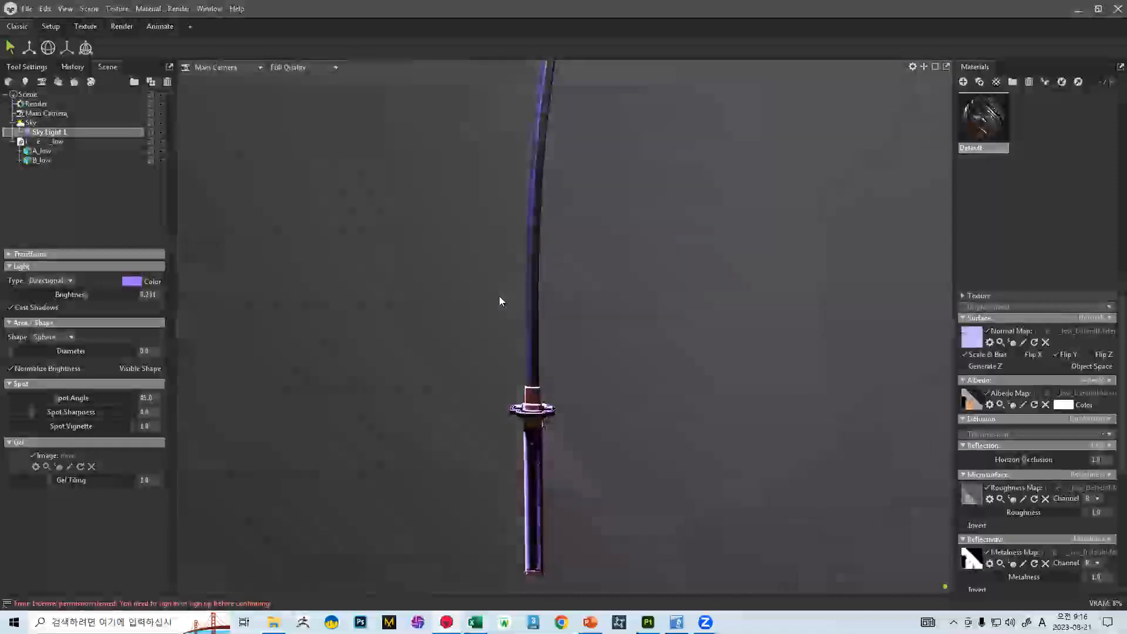
mouse_move(83, 297)
left_mouse_down()
mouse_move(21, 282)
mouse_move(80, 295)
left_mouse_up()
Dim the sky's brightness to about 0.047 and set the color of Sky Light 1 to purple
left_click(31, 122)
left_click_drag(490, 301, 513, 238, "shift")
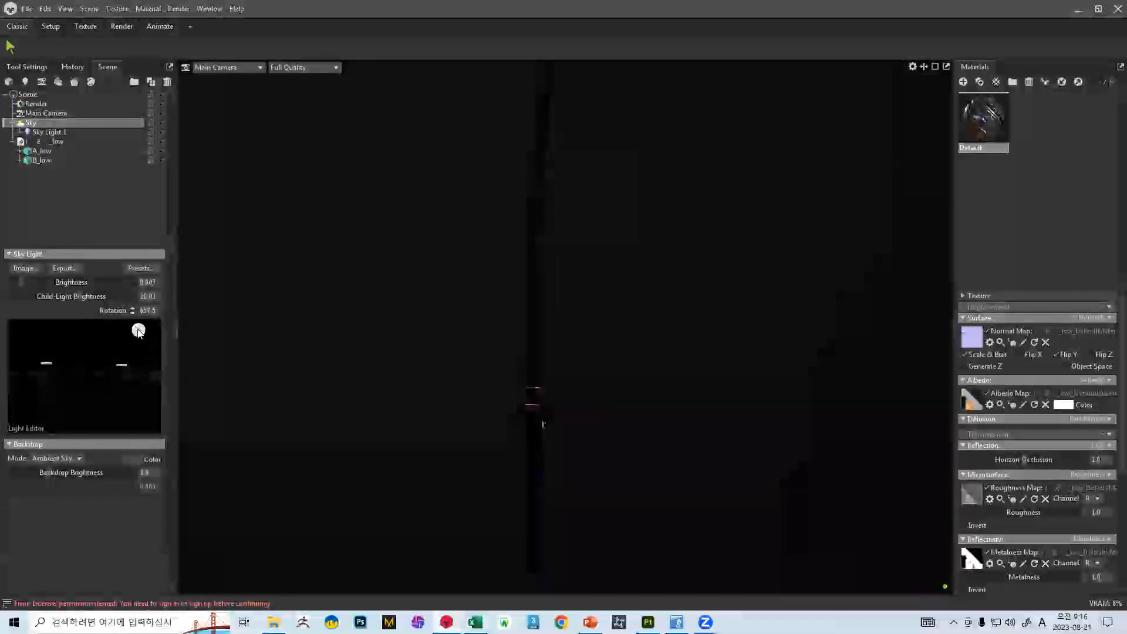
left_click(58, 132)
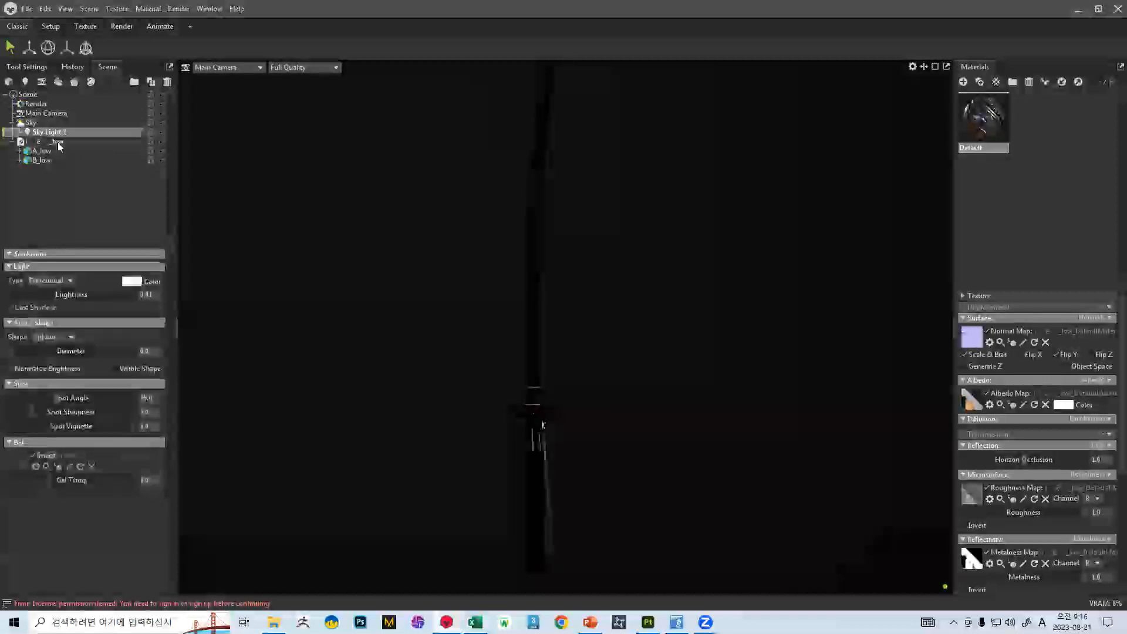
left_click(130, 281)
left_click_drag(481, 300, 517, 236)
left_click(584, 271)
left_click(496, 252)
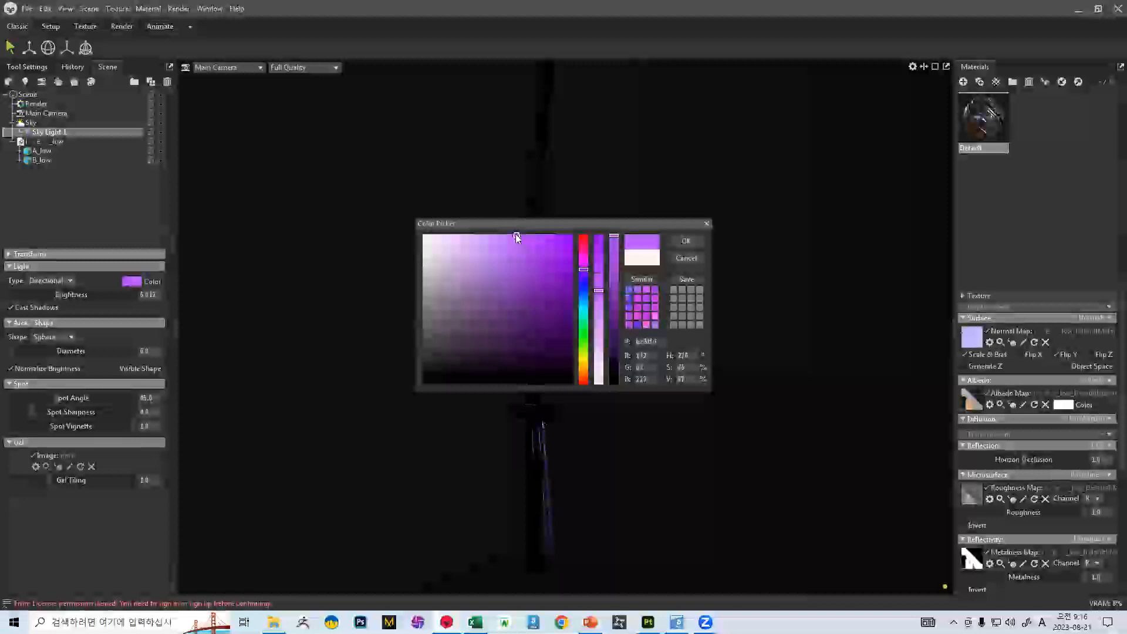
left_click(681, 240)
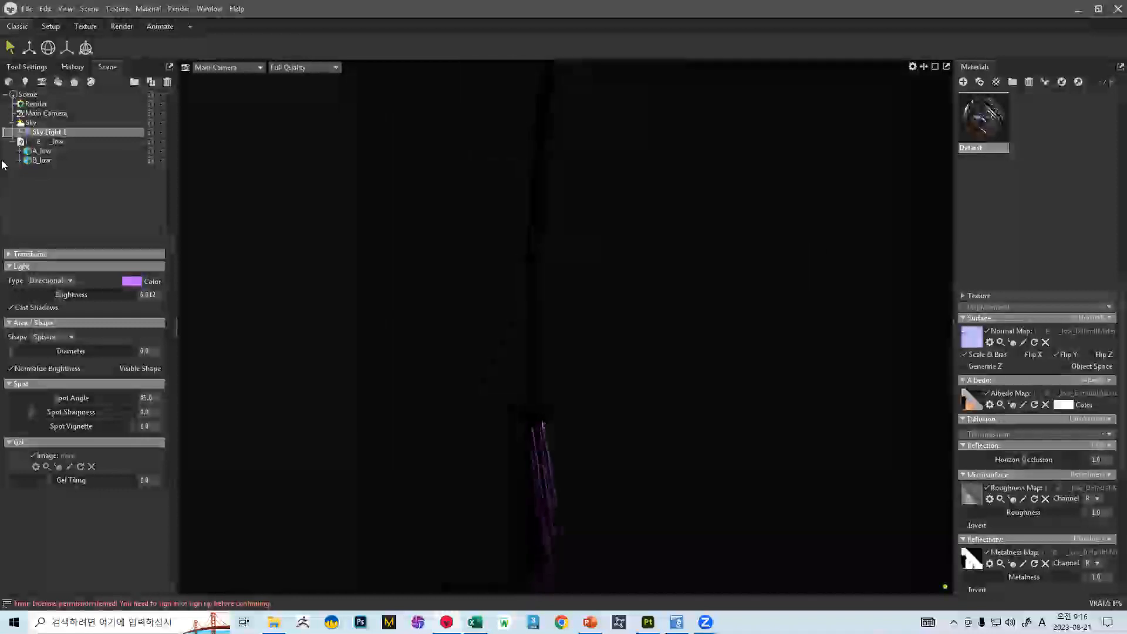
Raise the Sky's brightness strongly so the backdrop behind the sword turns bright
left_click(28, 123)
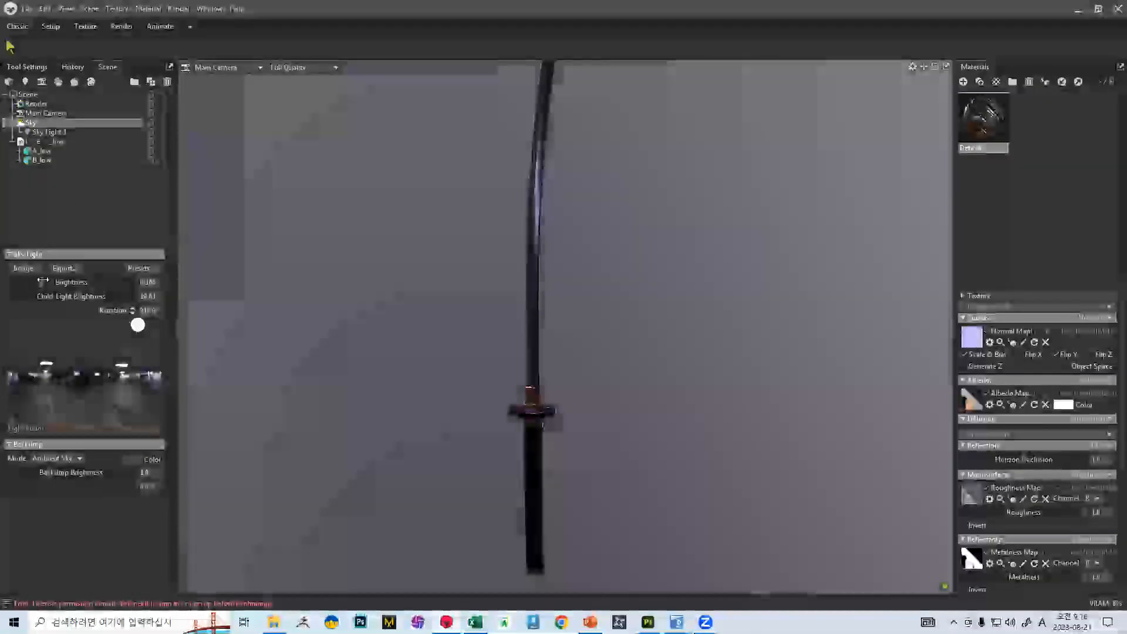
mouse_move(43, 280)
left_mouse_down()
mouse_move(81, 296)
mouse_move(55, 292)
left_mouse_up()
Try a different light type on Sky Light 1, and restore it to Directional
left_click(47, 132)
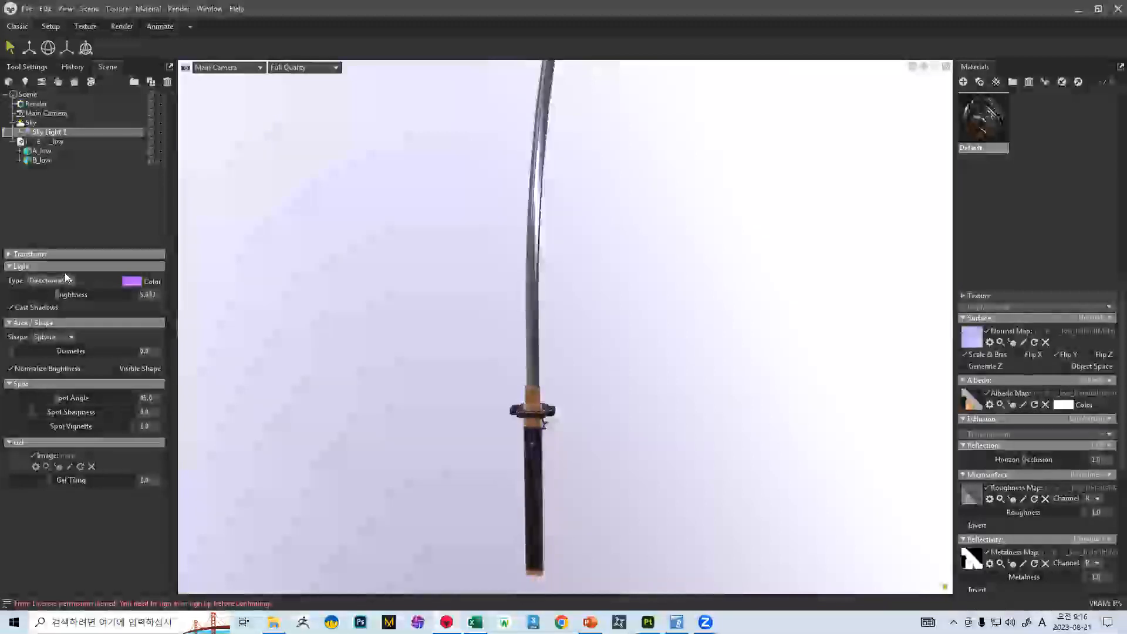
left_click(65, 281)
left_click(56, 301)
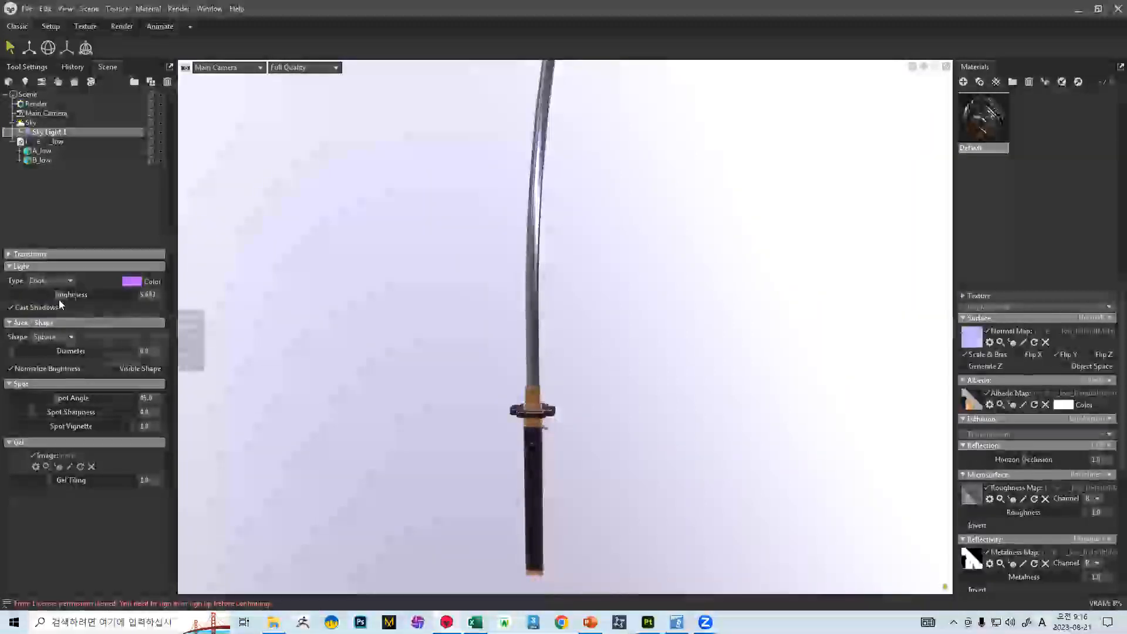
left_click(56, 276)
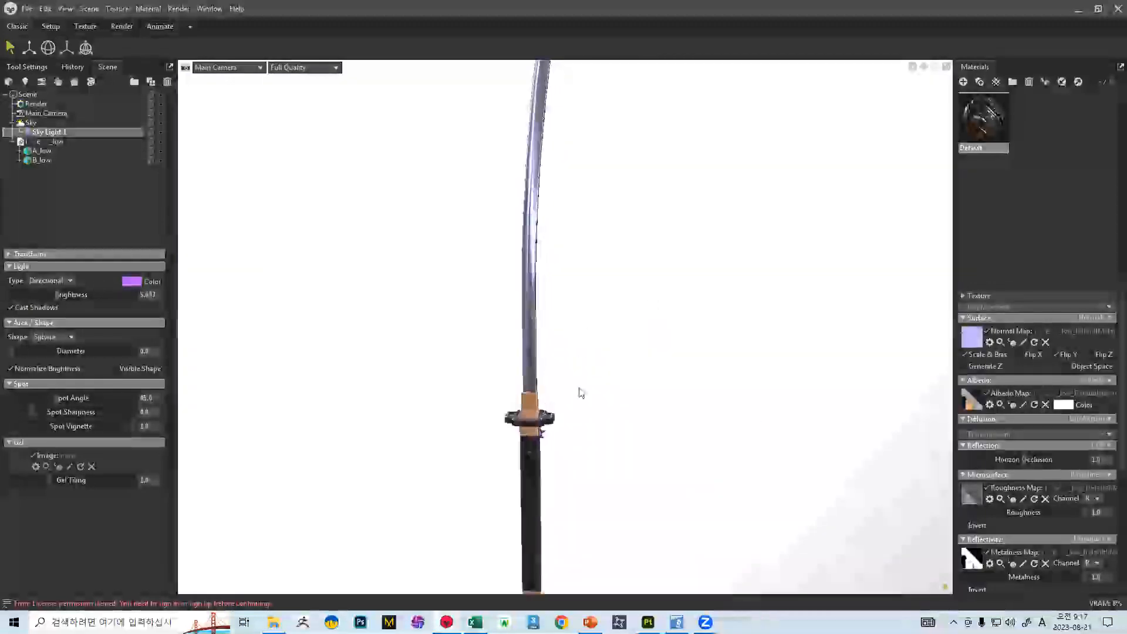
Examine the lit blade, guard and handle of the sword from several angles and distances
scroll(533, 346, "up", 5)
left_click_drag(532, 346, 530, 248, "alt")
scroll(536, 269, "down", 5)
scroll(530, 248, "down", 6)
left_click_drag(593, 209, 369, 429, "alt")
scroll(369, 429, "up", 5)
middle_click_drag(369, 429, 420, 297, "alt")
left_click_drag(421, 297, 520, 416, "alt")
scroll(495, 267, "down", 6)
right_click_drag(520, 416, 510, 393, "alt")
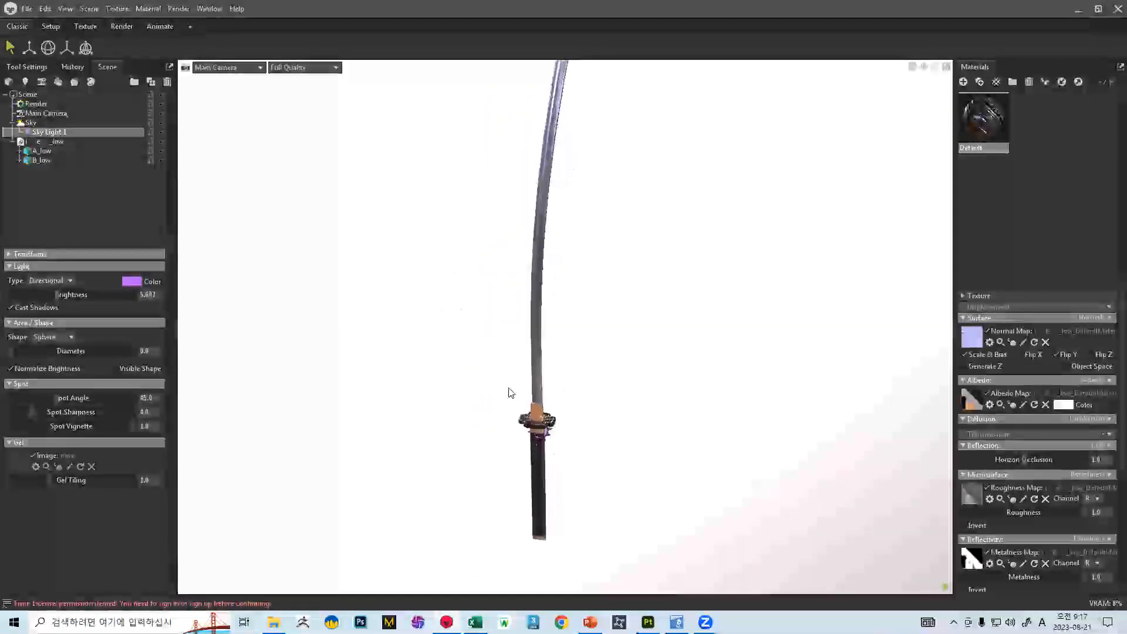
left_click_drag(510, 392, 672, 415, "alt")
right_click_drag(671, 415, 745, 460, "alt")
left_click_drag(745, 461, 545, 336, "alt")
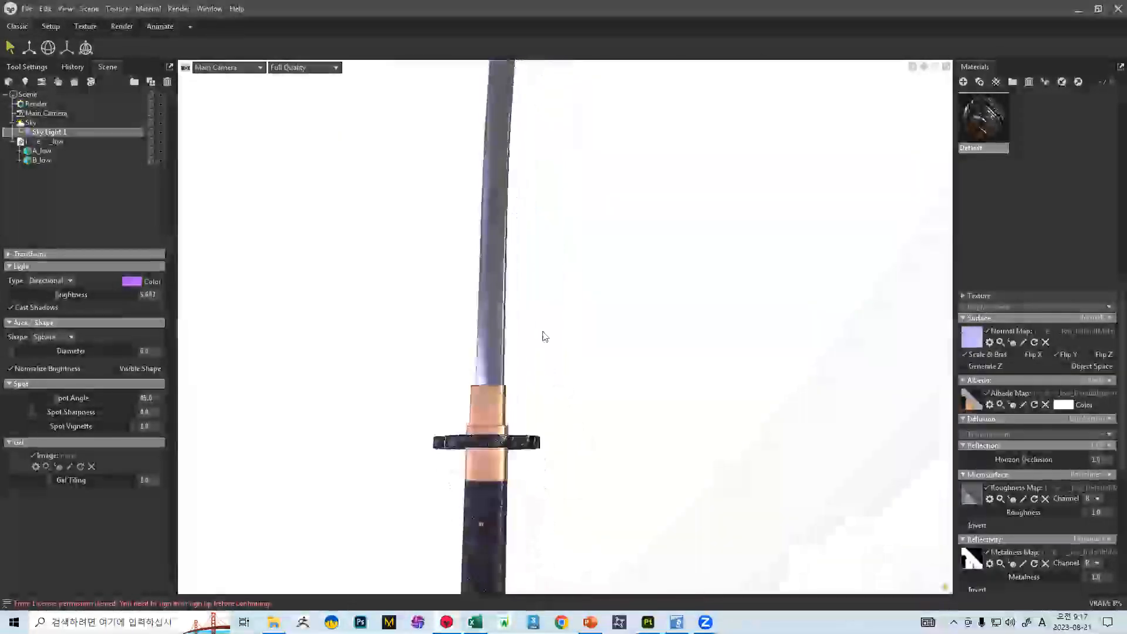
right_click_drag(545, 336, 635, 575, "alt")
Compare the lit sword with the dark-background katana reference on slide 46 of the PowerPoint presentation
left_click(590, 622)
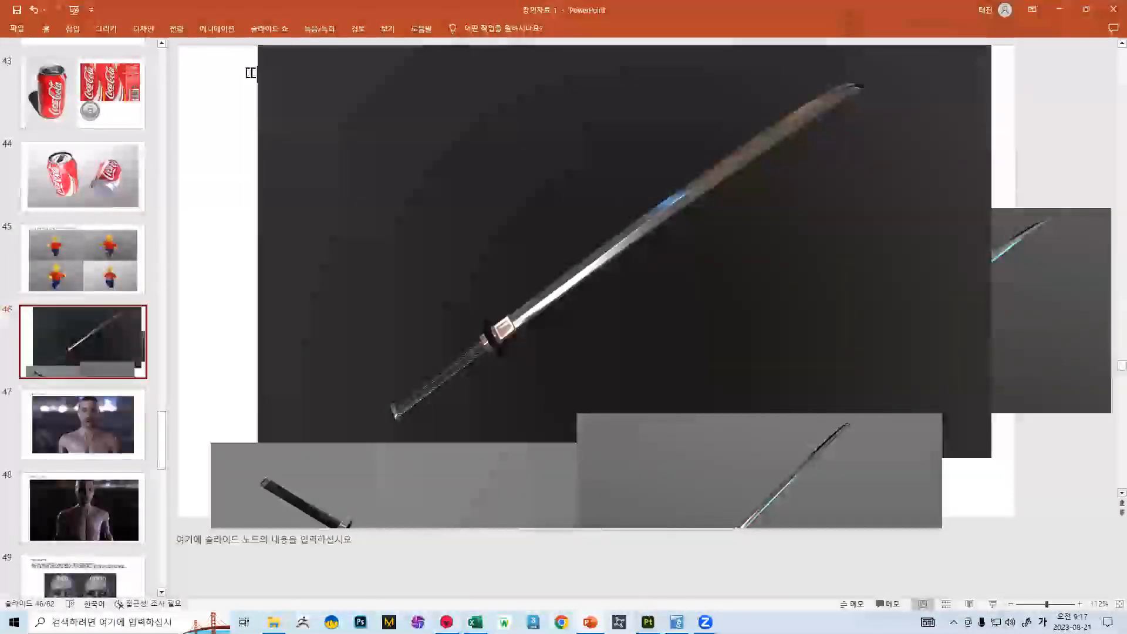
key("alt+Tab")
scroll(528, 237, "down", 5)
left_click_drag(541, 231, 587, 433)
scroll(561, 355, "up", 4)
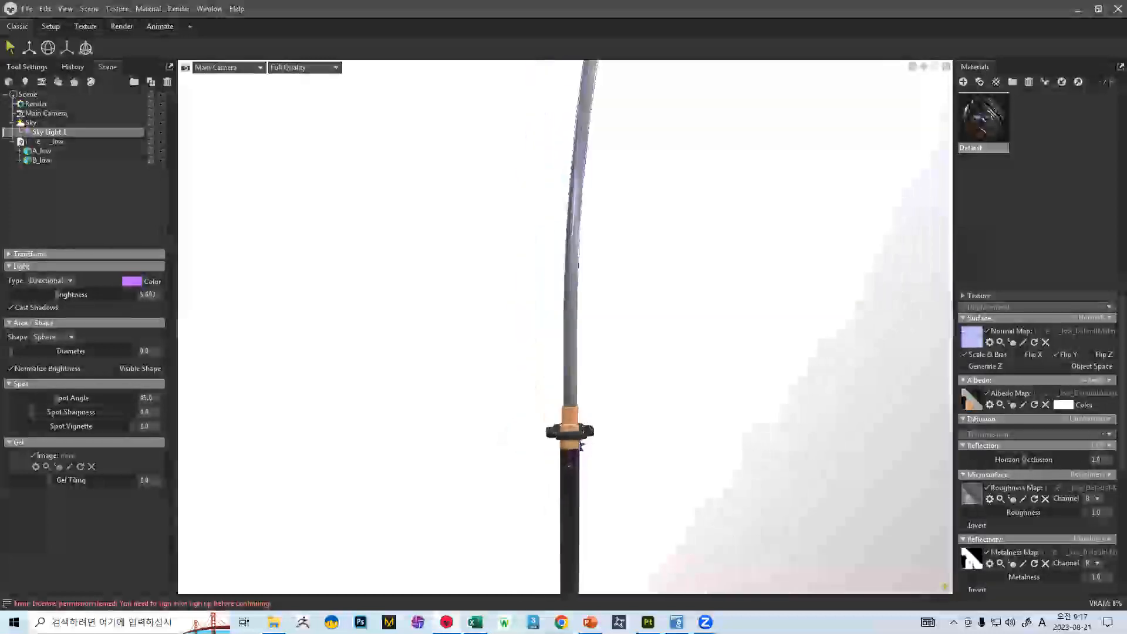
left_click(590, 622)
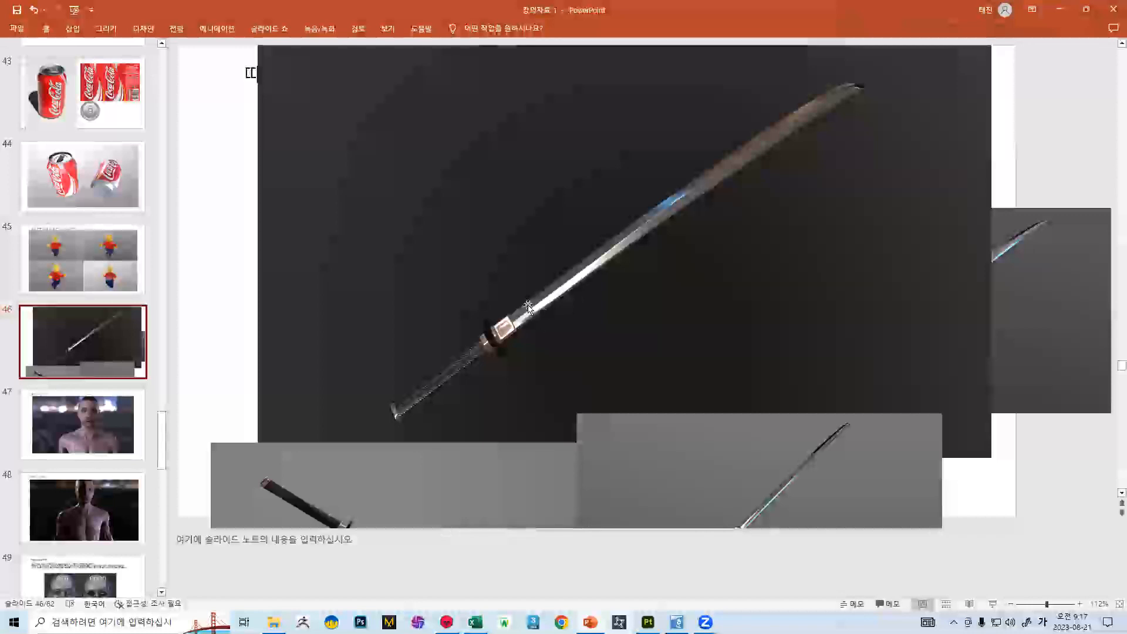
key("alt+Tab")
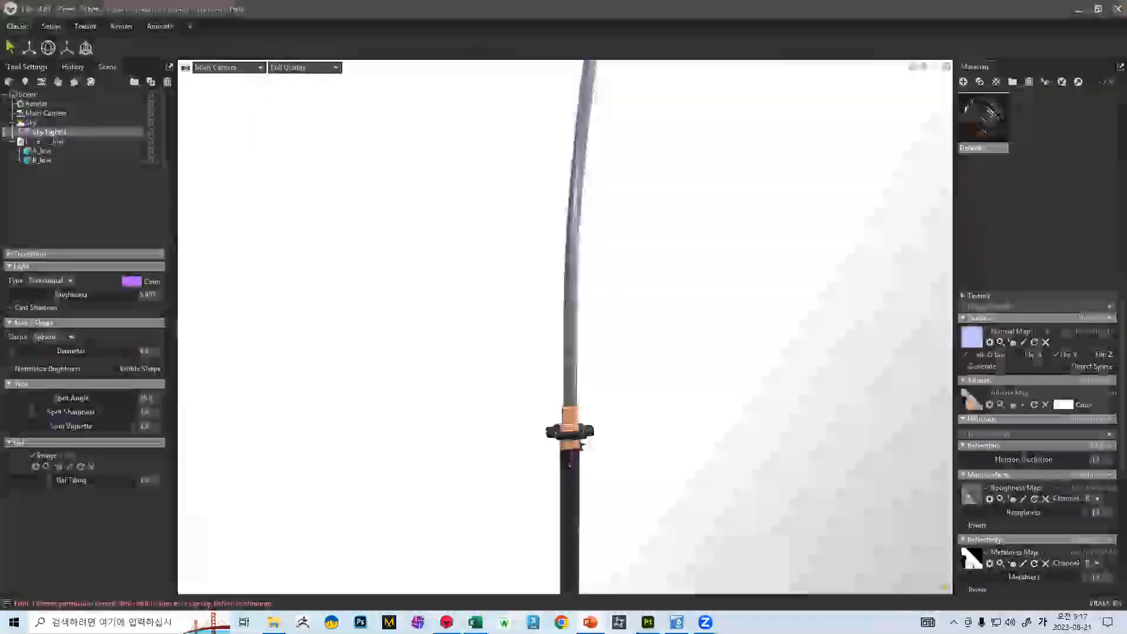
mouse_move(623, 295)
left_mouse_down()
mouse_move(667, 302)
mouse_move(868, 276)
mouse_move(642, 297)
mouse_move(558, 290)
mouse_move(636, 302)
mouse_move(631, 350)
mouse_move(596, 360)
mouse_move(574, 300)
mouse_move(528, 319)
mouse_move(573, 315)
mouse_move(599, 385)
mouse_move(638, 407)
mouse_move(568, 411)
mouse_move(568, 297)
mouse_move(552, 364)
mouse_move(528, 284)
mouse_move(581, 269)
mouse_move(711, 270)
mouse_move(584, 301)
mouse_move(839, 323)
left_mouse_up()
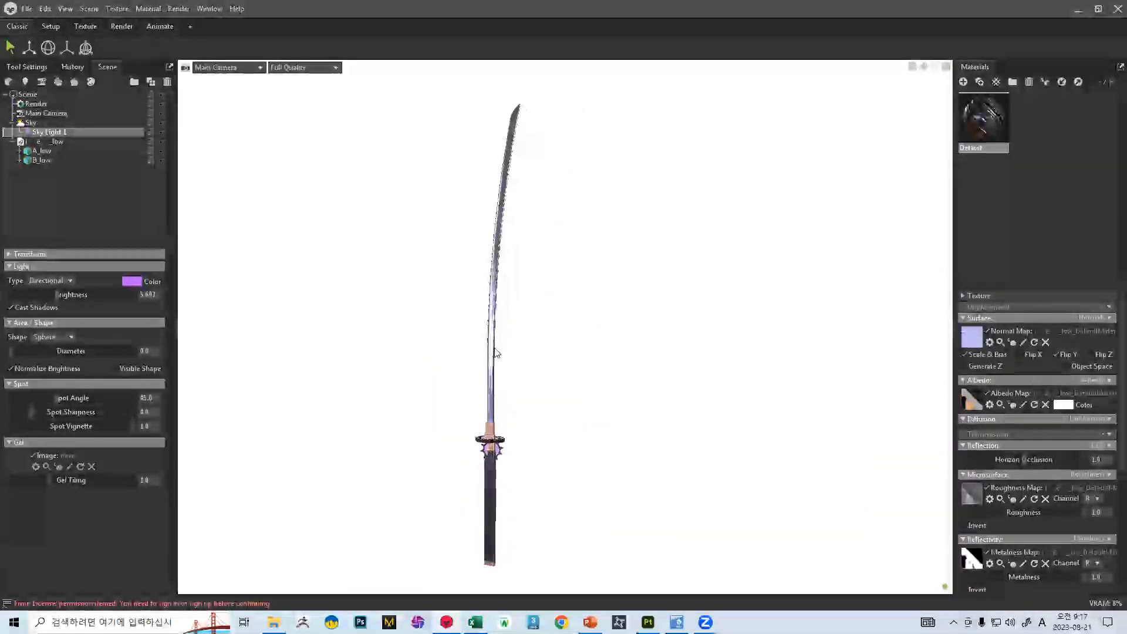
Close Marmoset Toolbag and answer its closing dialog
double_click(18, 11)
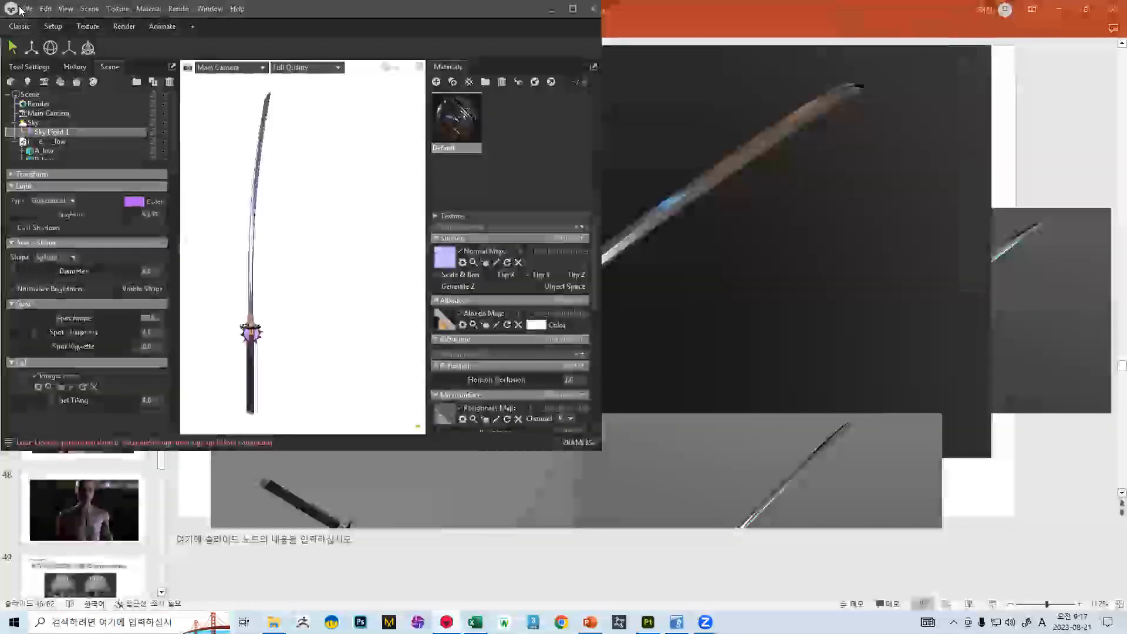
left_click(591, 10)
left_click(569, 352)
key("Return")
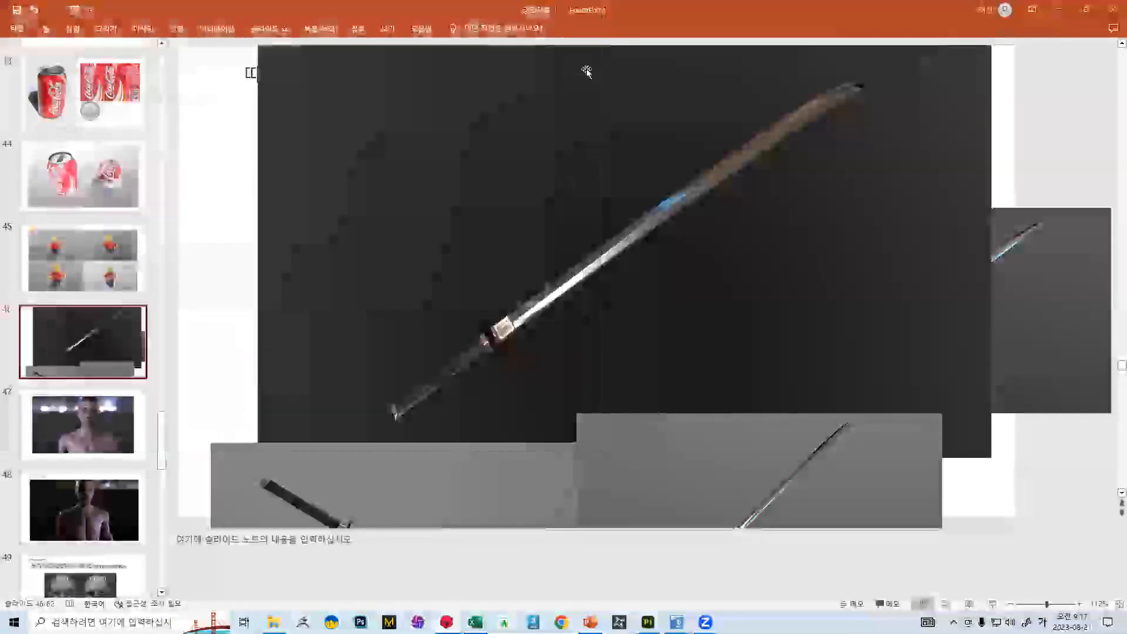
Switch to Substance 3D Painter and close it, saving the modified sword project
left_click(648, 622)
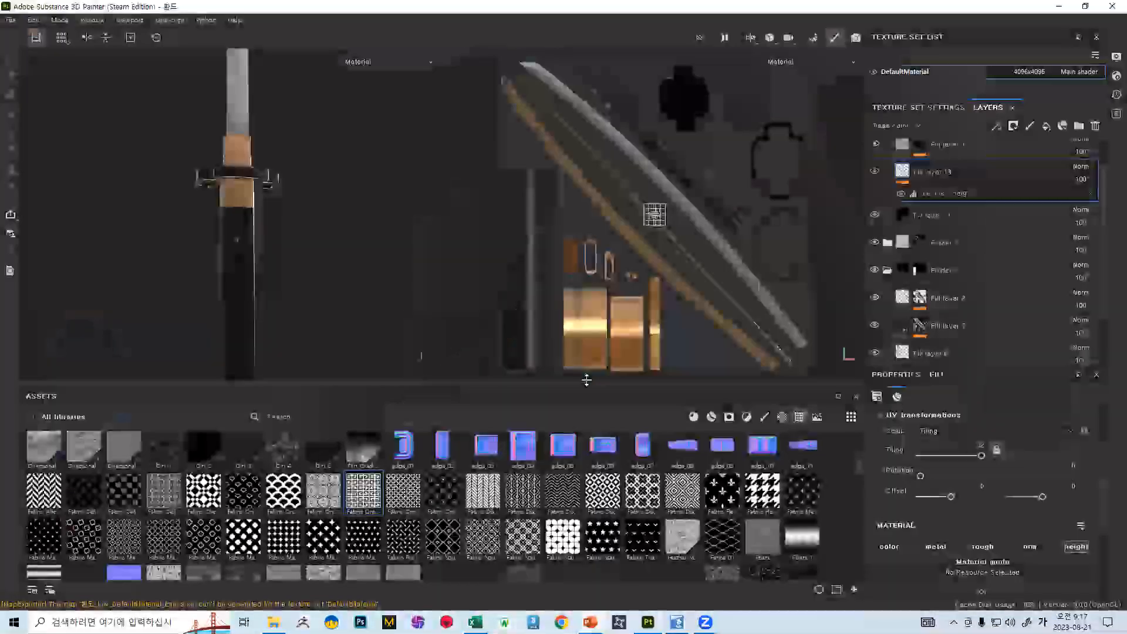
left_click(1113, 6)
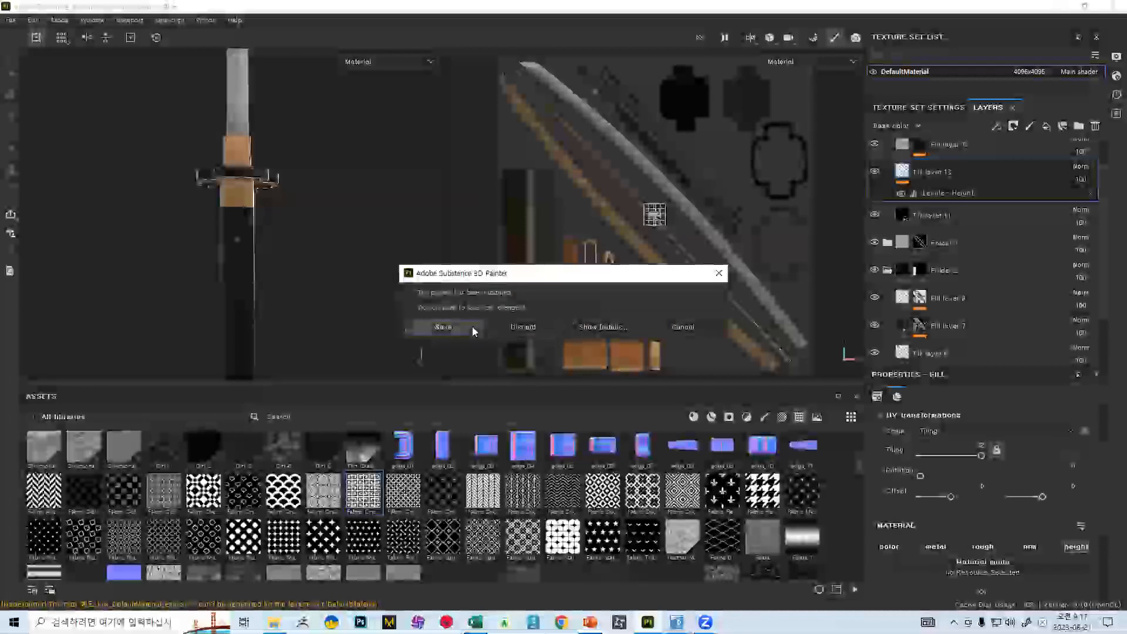
left_click(469, 326)
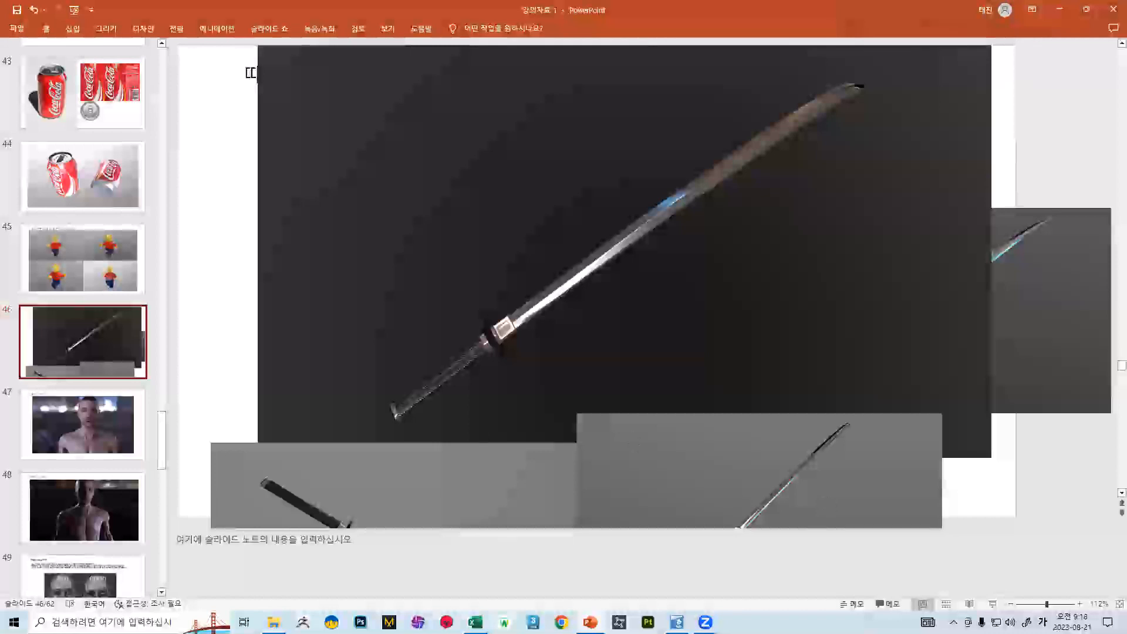
Advance the presentation to the character-making slide, and search Google in Chrome for "남자 인체해부학"
scroll(672, 453, "down", 1)
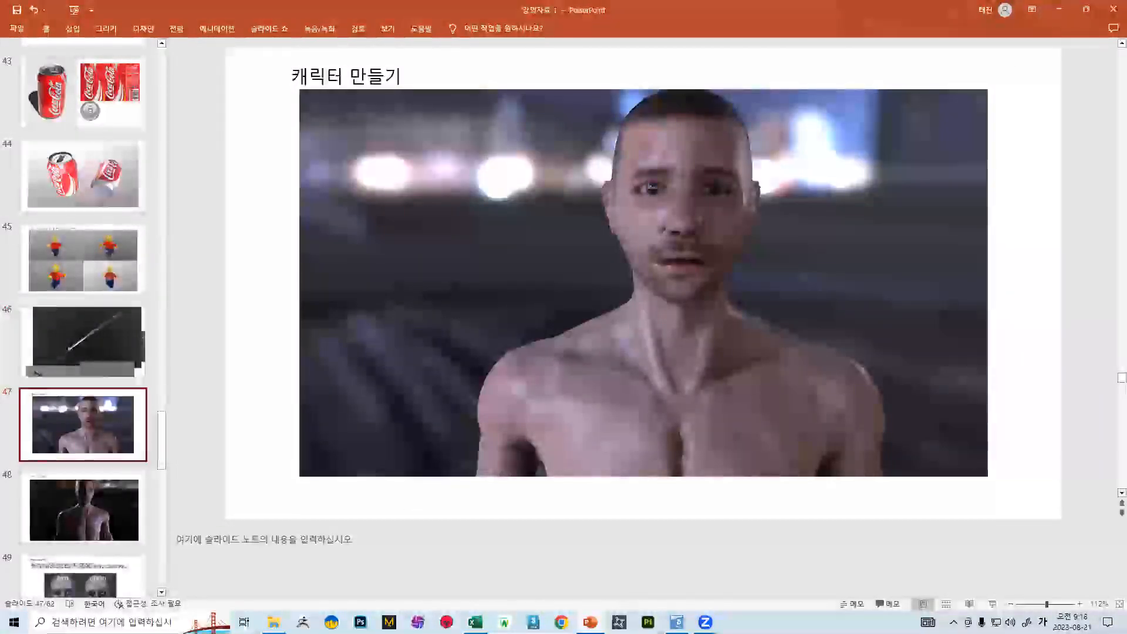
left_click(562, 622)
left_click(486, 244)
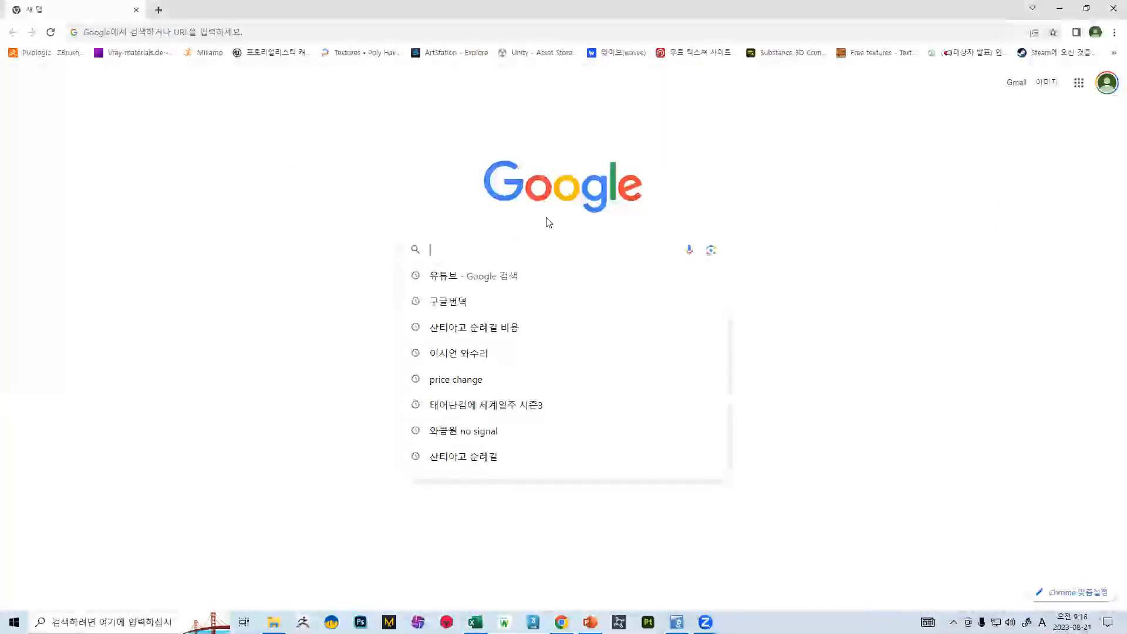
type("d")
key("BackSpace")
key("Hangul")
type("이")
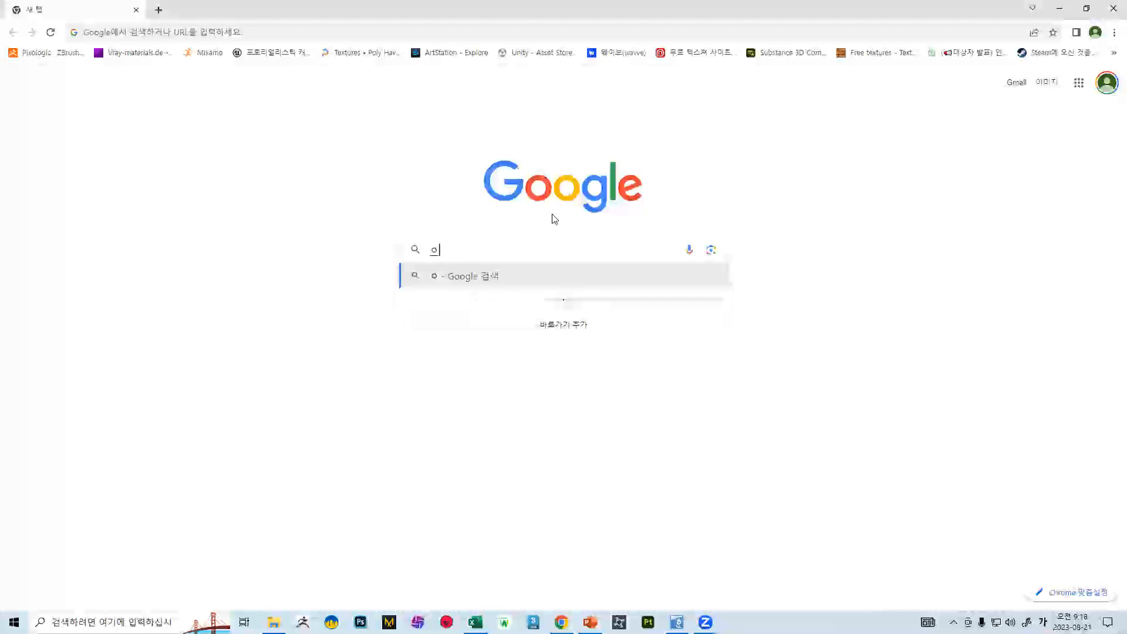
key("BackSpace")
type("남자 인ㅊ")
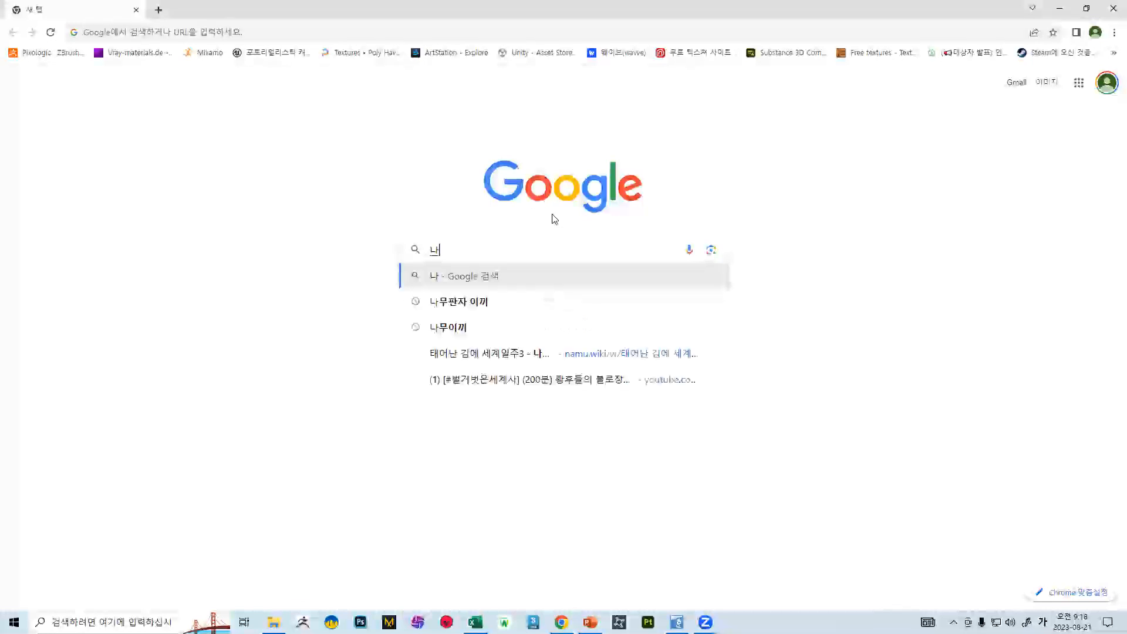
type("체")
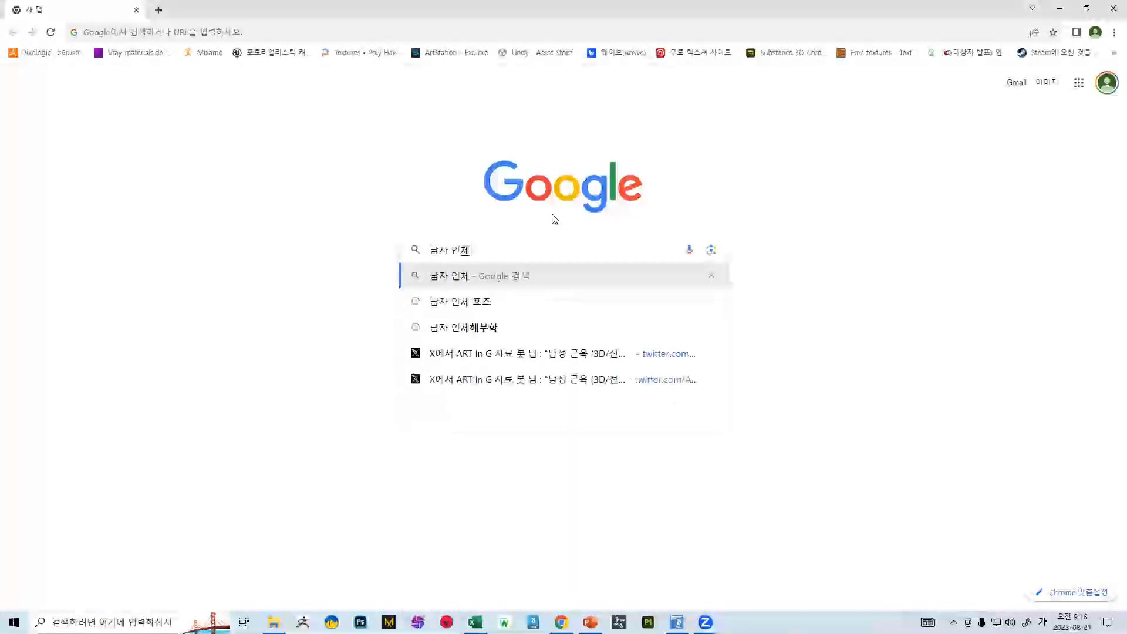
type("헤부학")
key("Return")
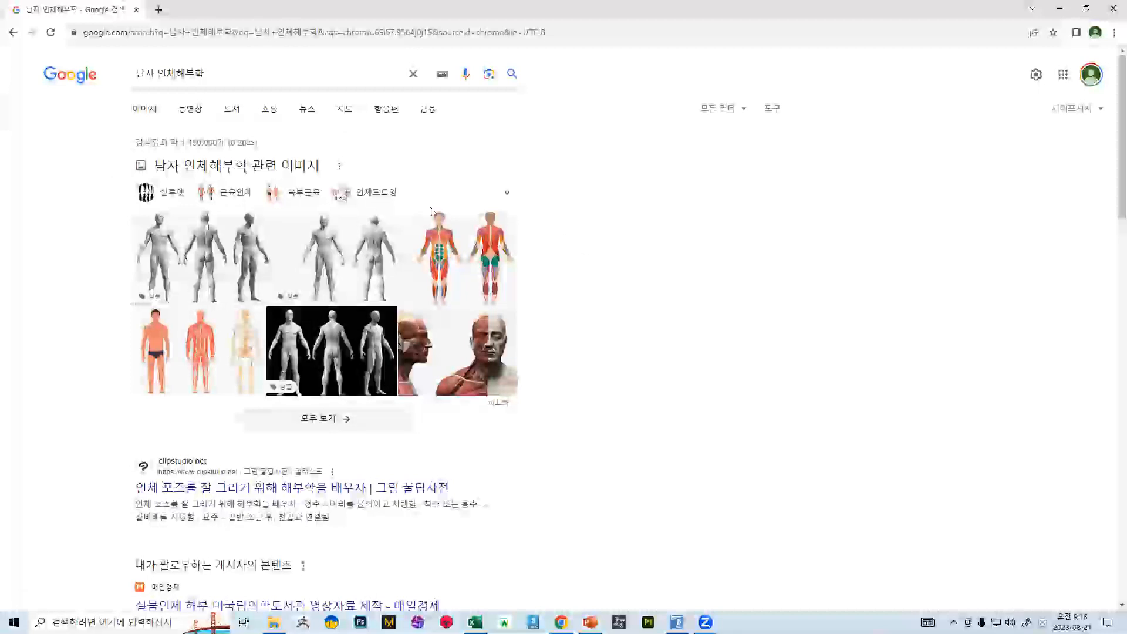
Show the image results for the anatomy search and browse through the male body references
left_click(158, 111)
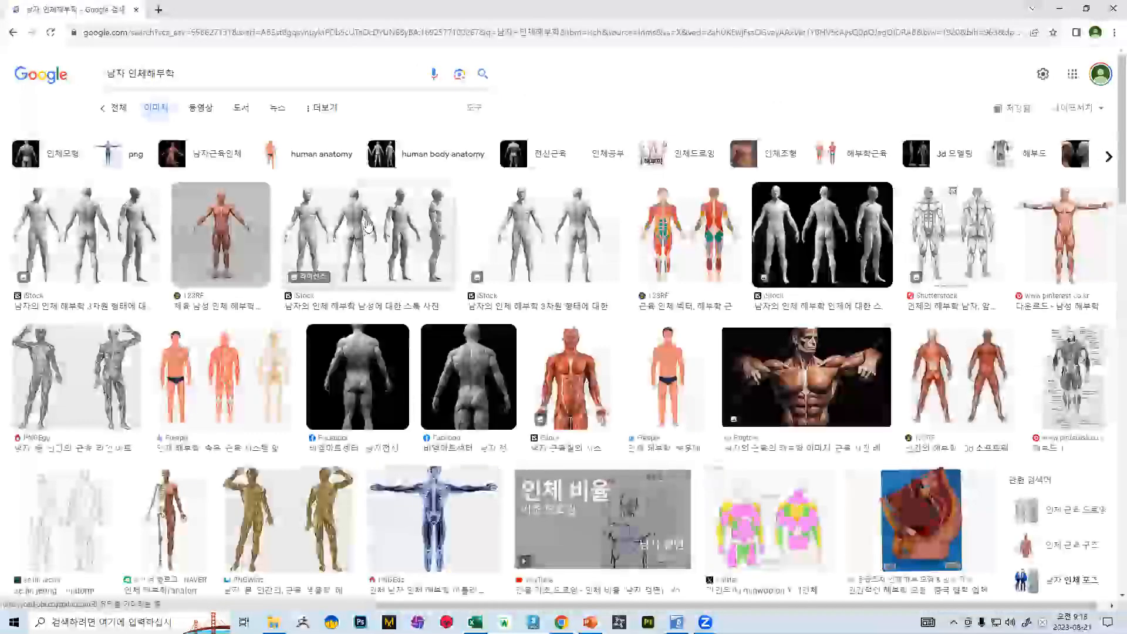
scroll(367, 225, "down", 7)
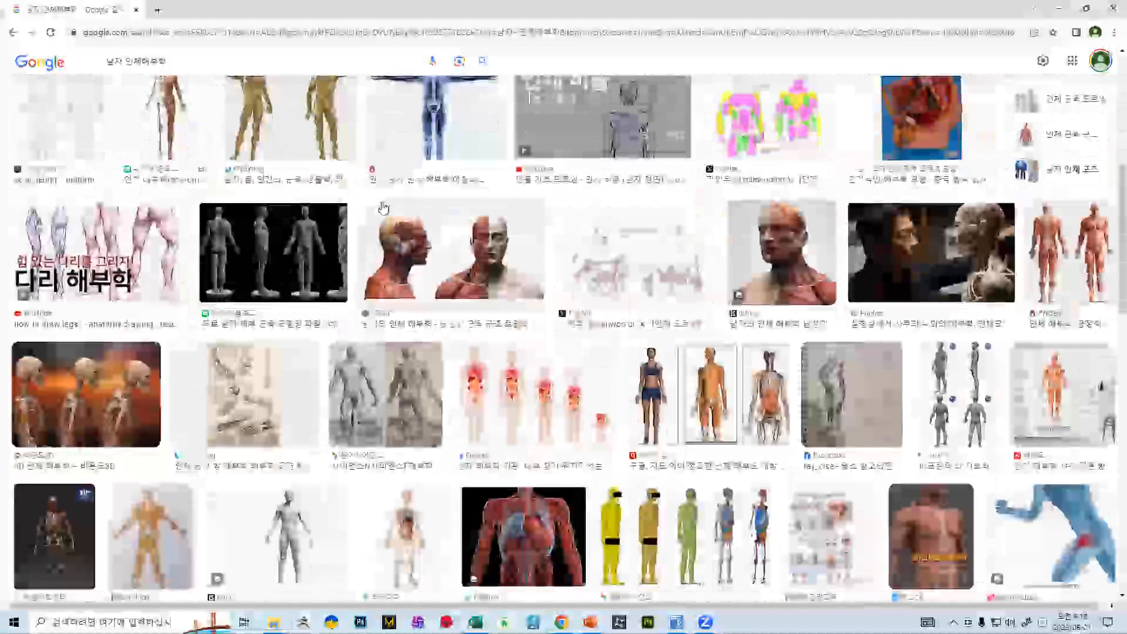
scroll(361, 232, "down", 7)
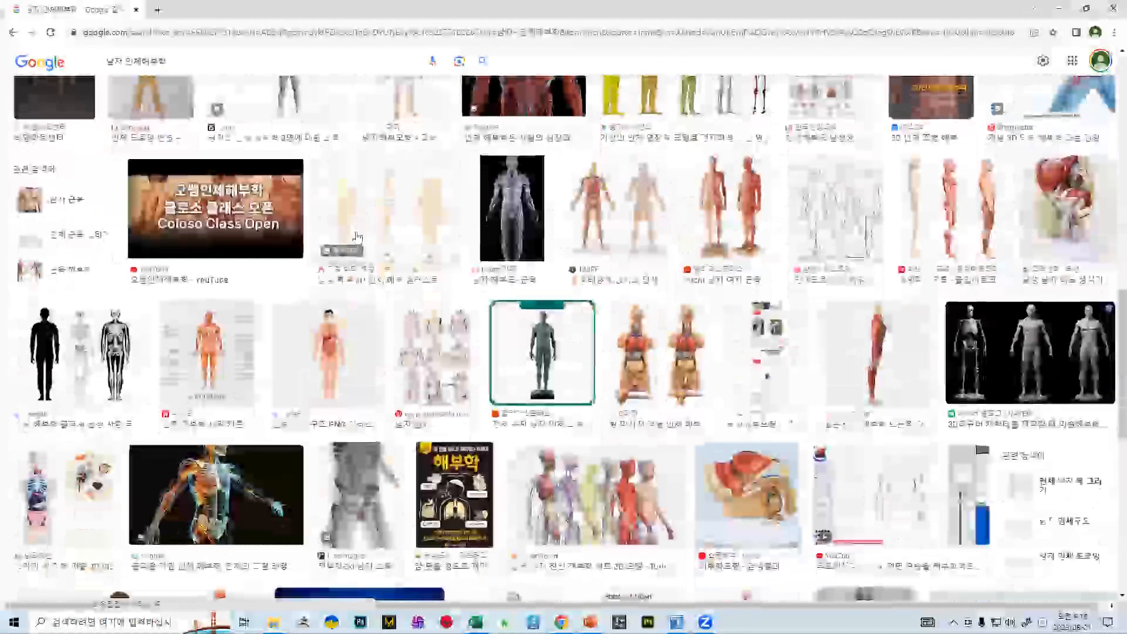
scroll(357, 237, "down", 9)
scroll(339, 228, "down", 5)
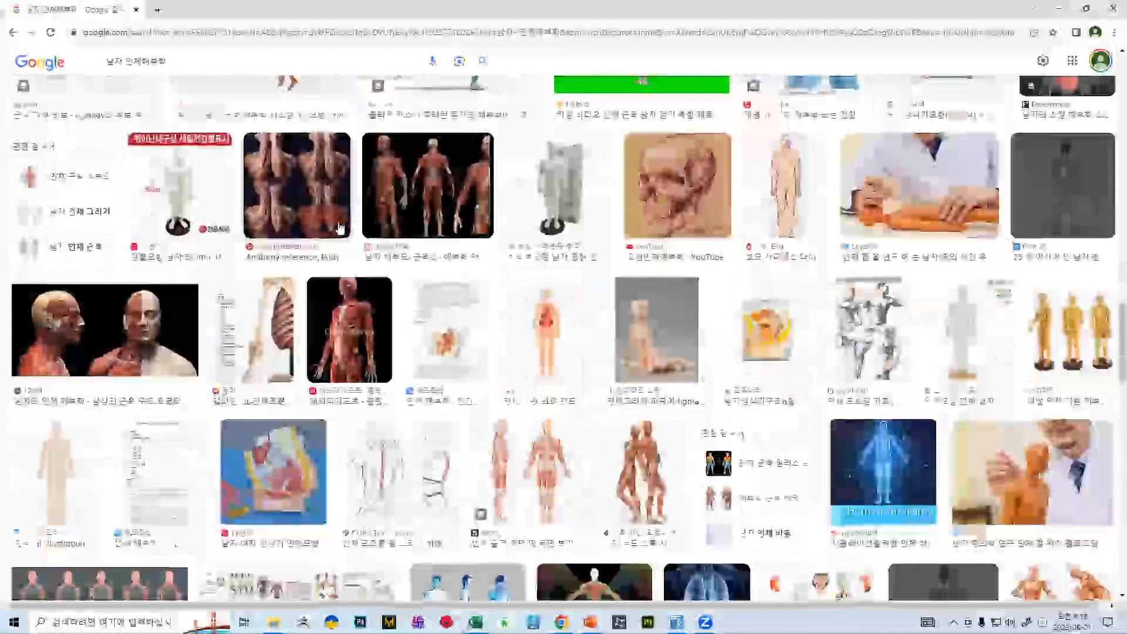
scroll(339, 228, "up", 20)
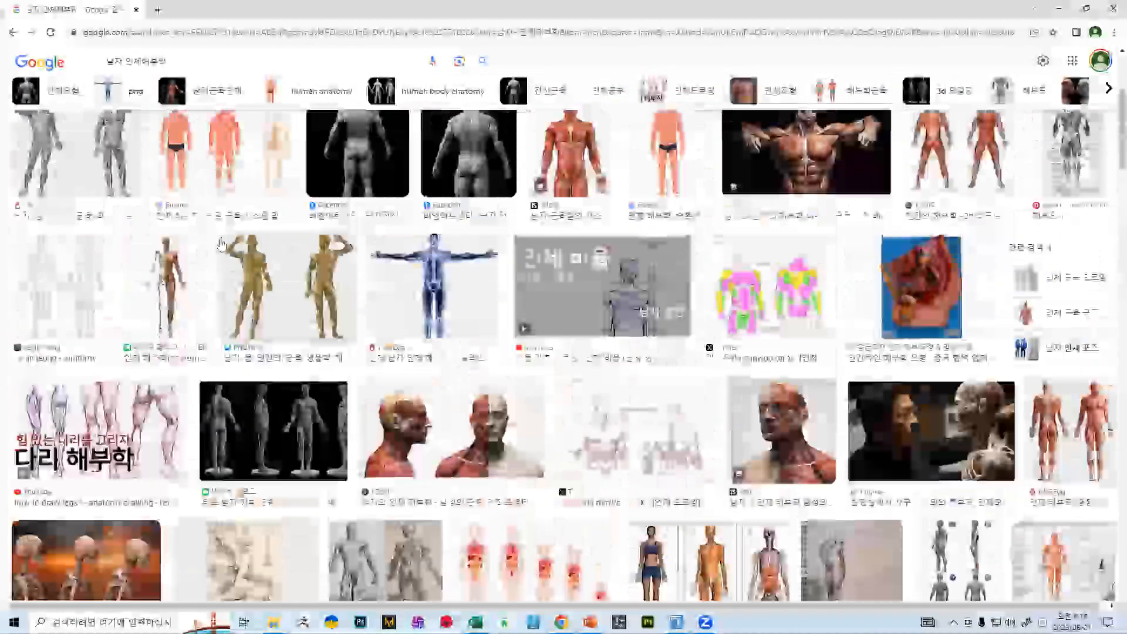
scroll(220, 243, "up", 4)
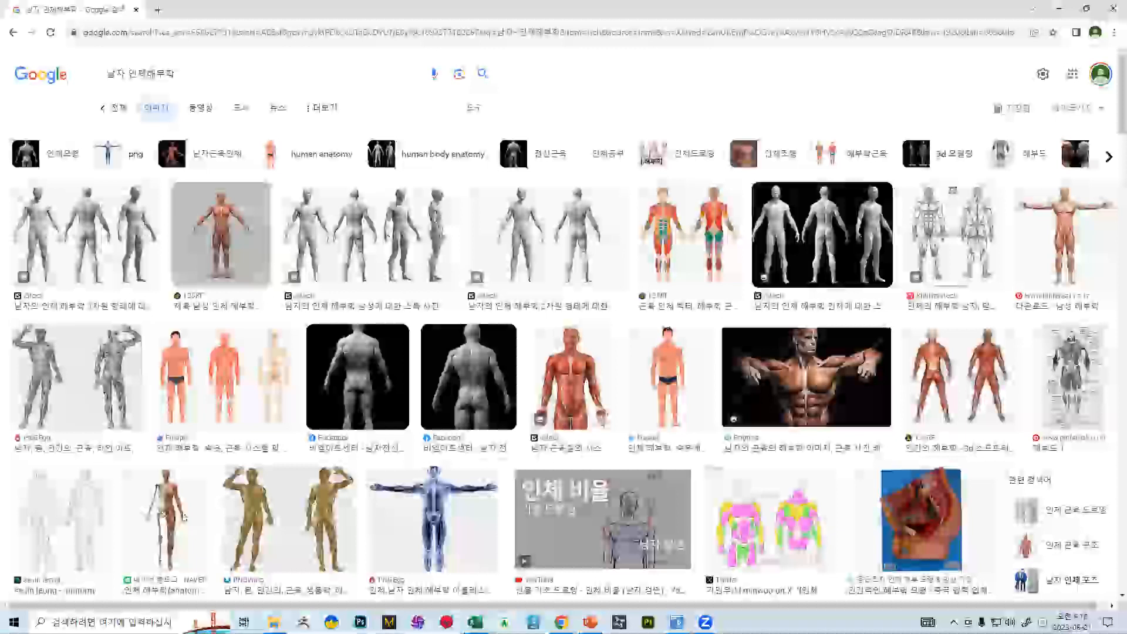
Preview several grey 3D male body images from the results and look through the related images
left_click(434, 347)
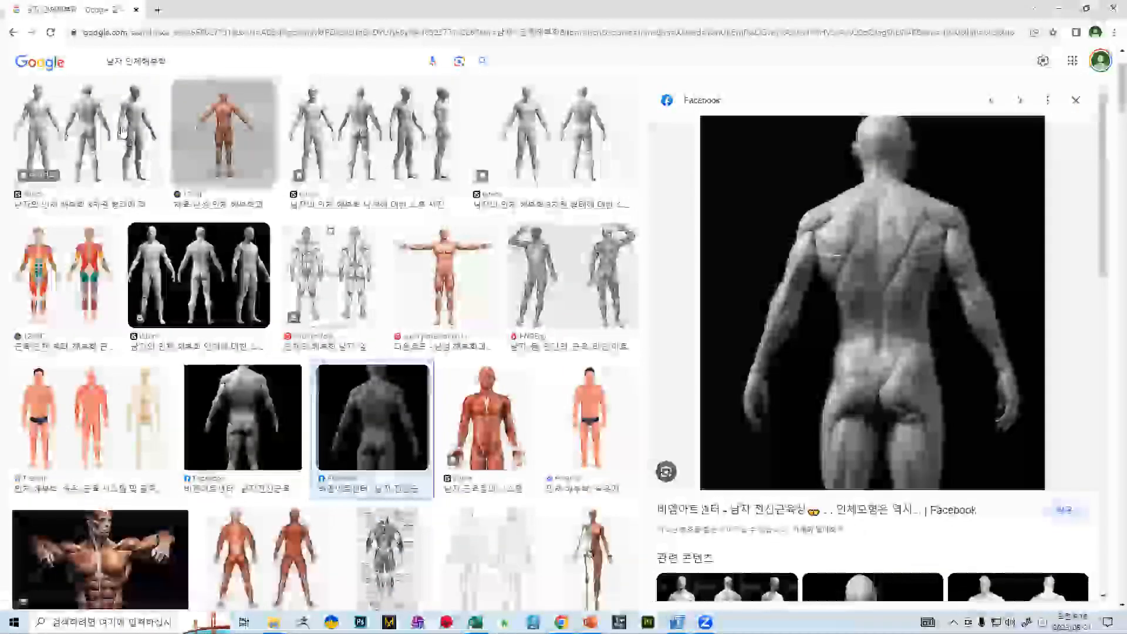
left_click(122, 130)
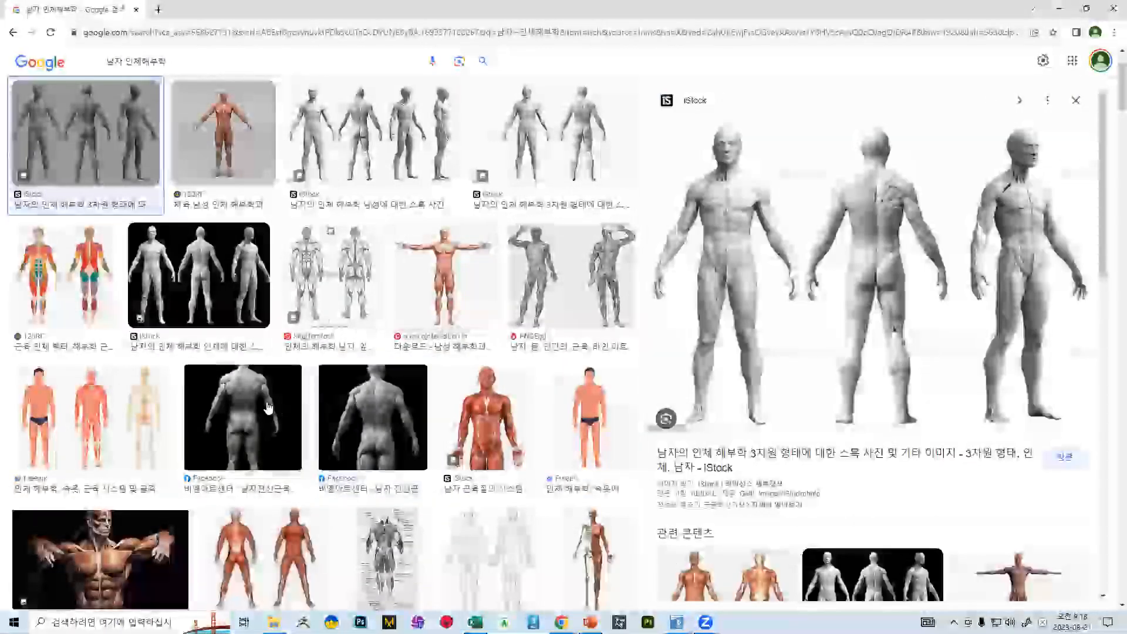
left_click(264, 390)
left_click(235, 282)
scroll(984, 280, "down", 5)
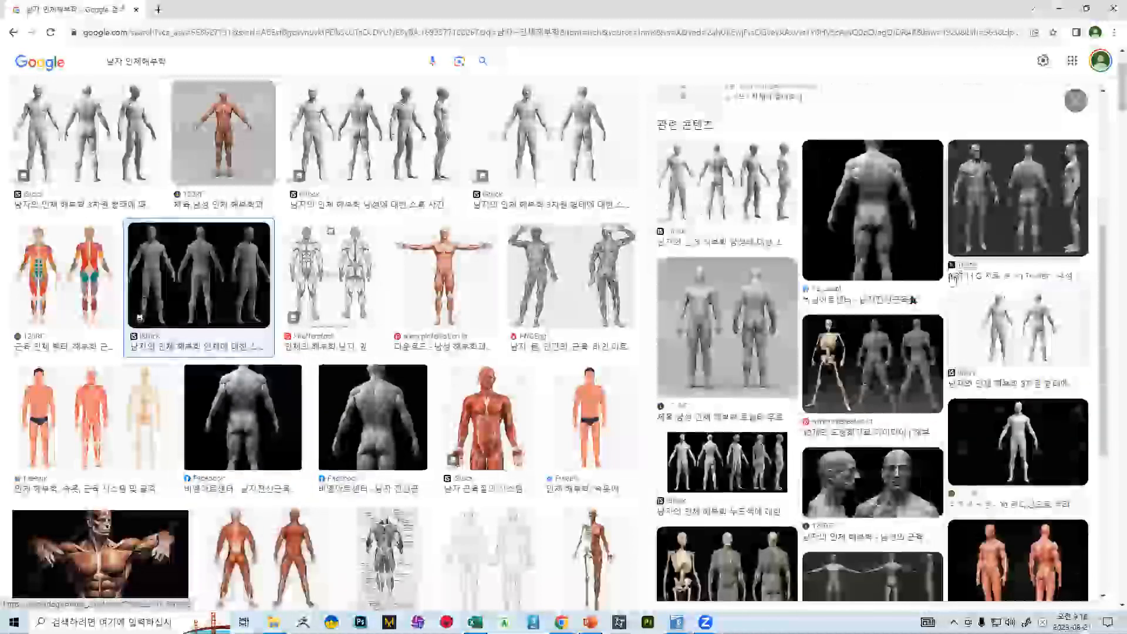
scroll(952, 278, "down", 1)
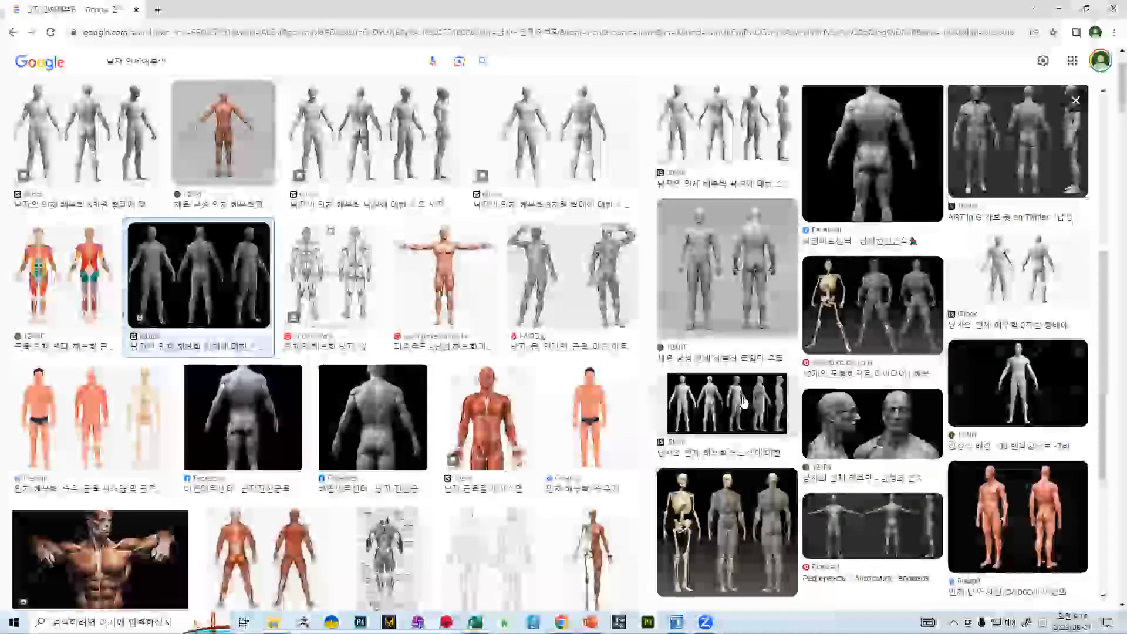
Open the Twitter source post of the grey front, back and side male body reference and enlarge its image
left_click(1031, 141)
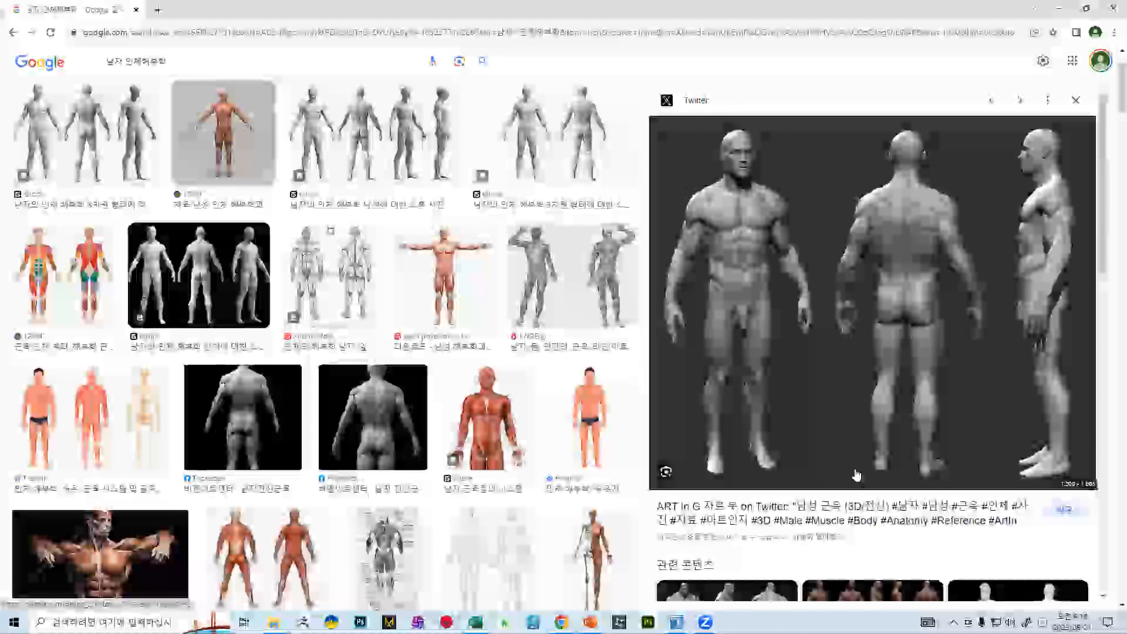
left_click(860, 506)
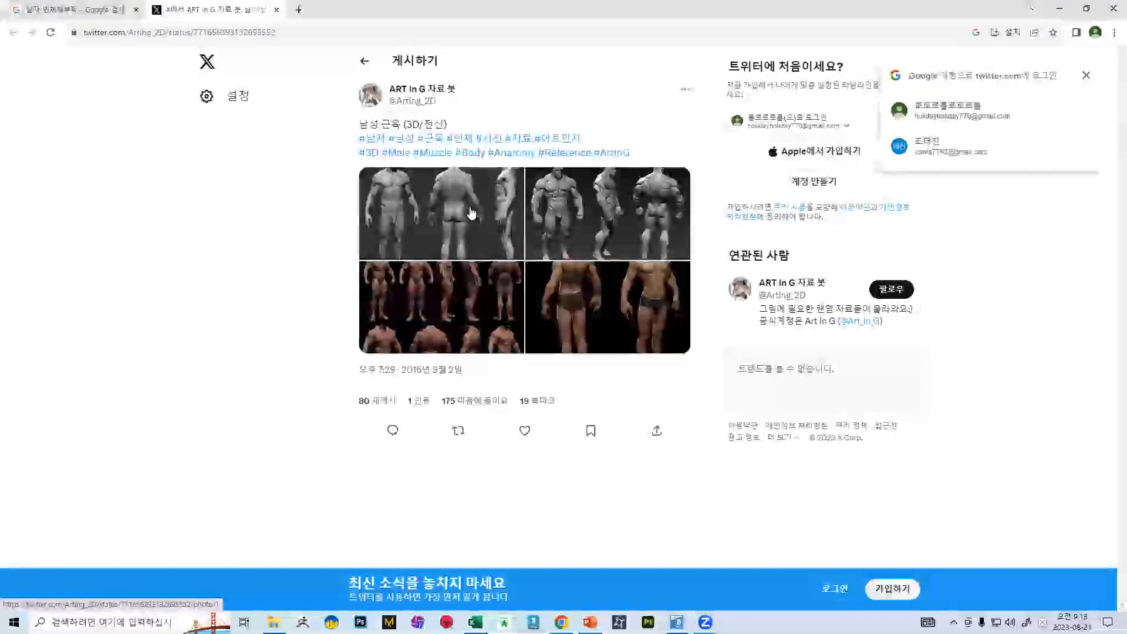
left_click(470, 212)
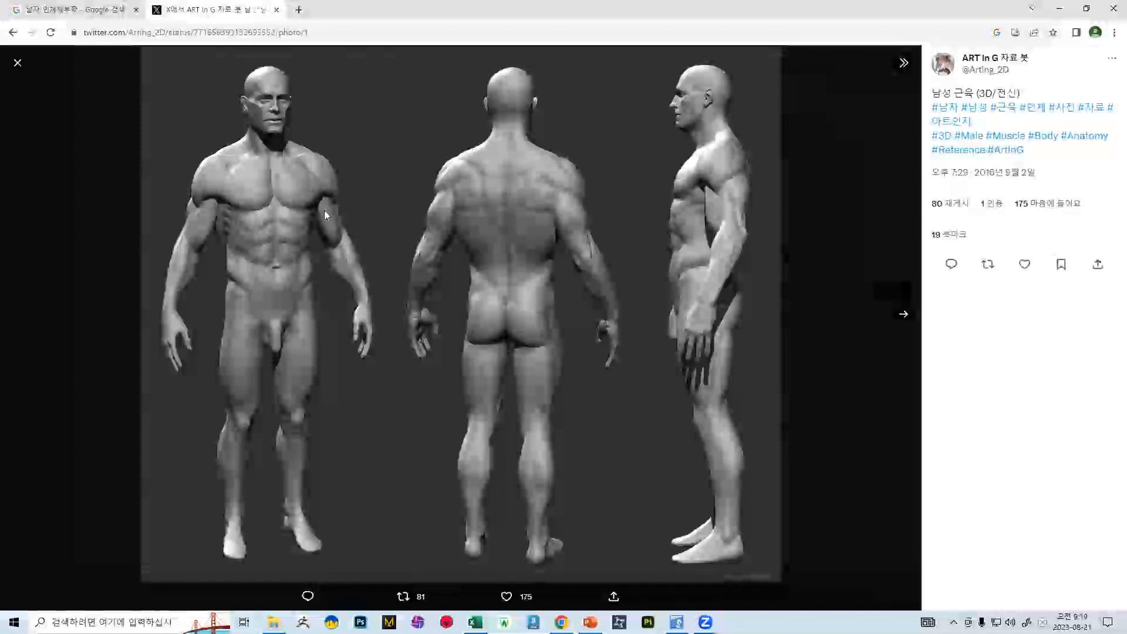
Preview the black-background three-view male body from the search results and reopen the Twitter post of the related grey body reference
left_click(73, 8)
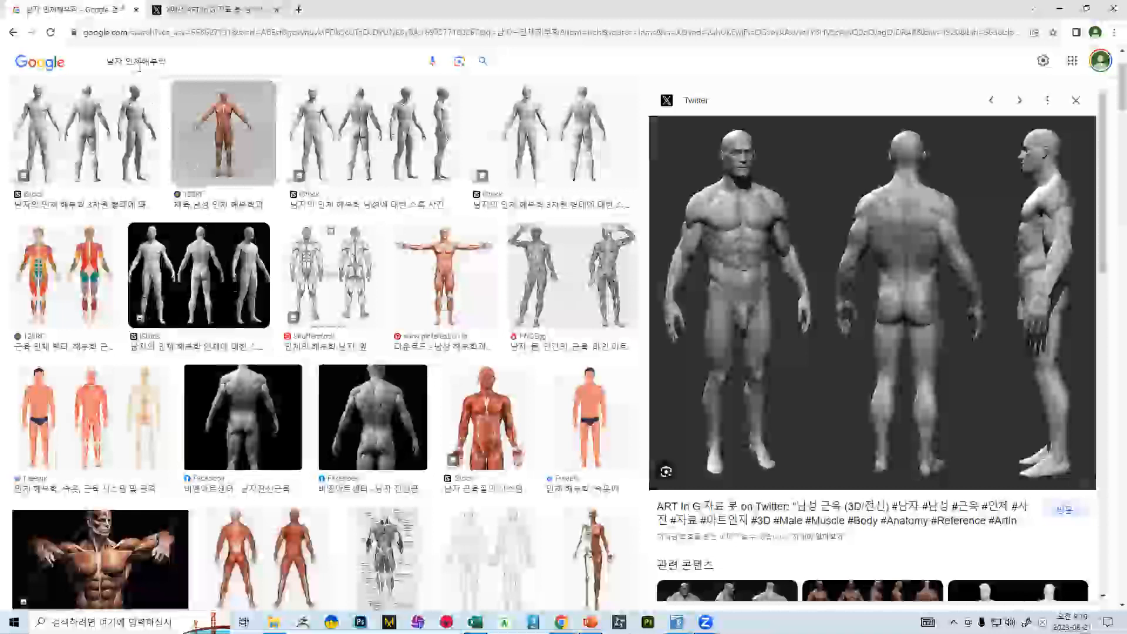
left_click(238, 276)
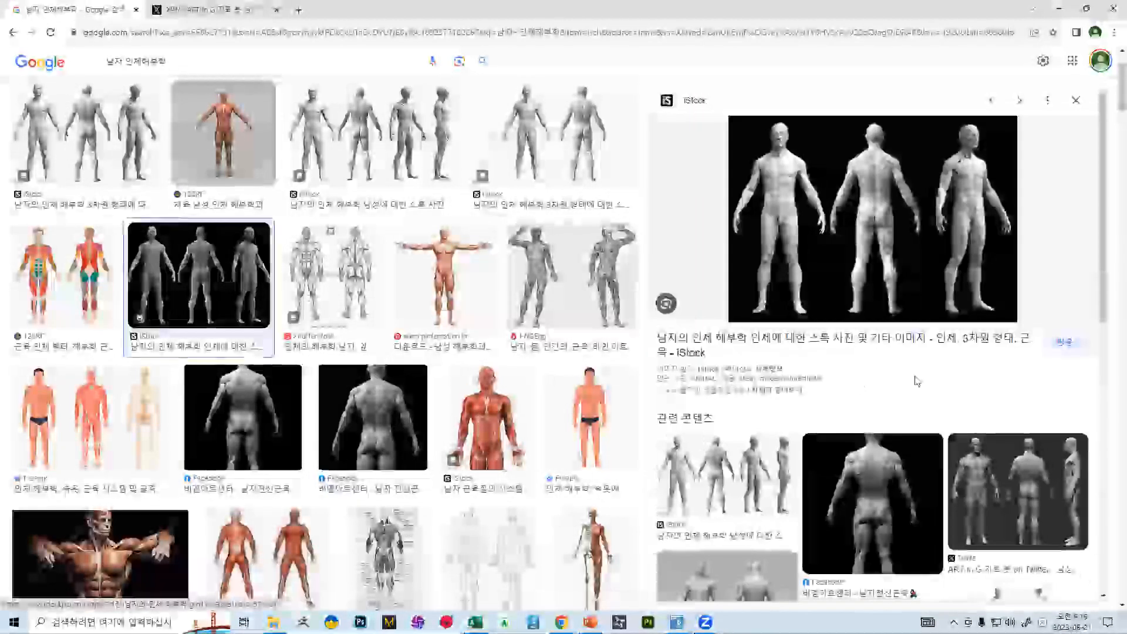
scroll(918, 381, "down", 4)
left_click(1017, 264)
left_click(784, 505)
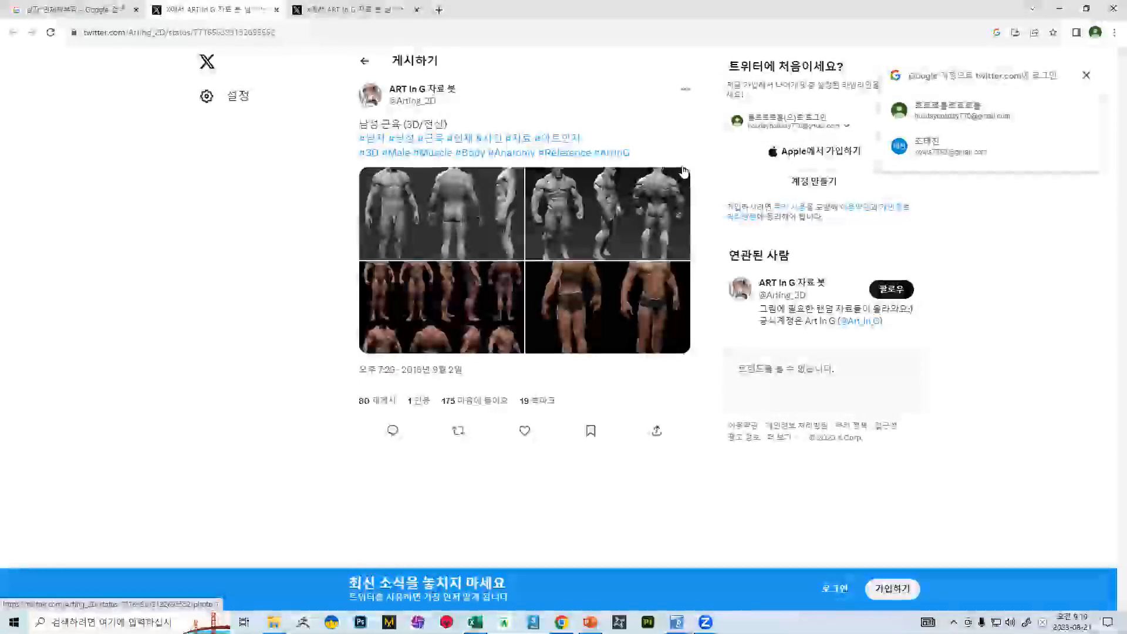
Dismiss the sign-in prompt, enlarge the grey front, back and side body image, and capture that area of the screen
left_click(1086, 75)
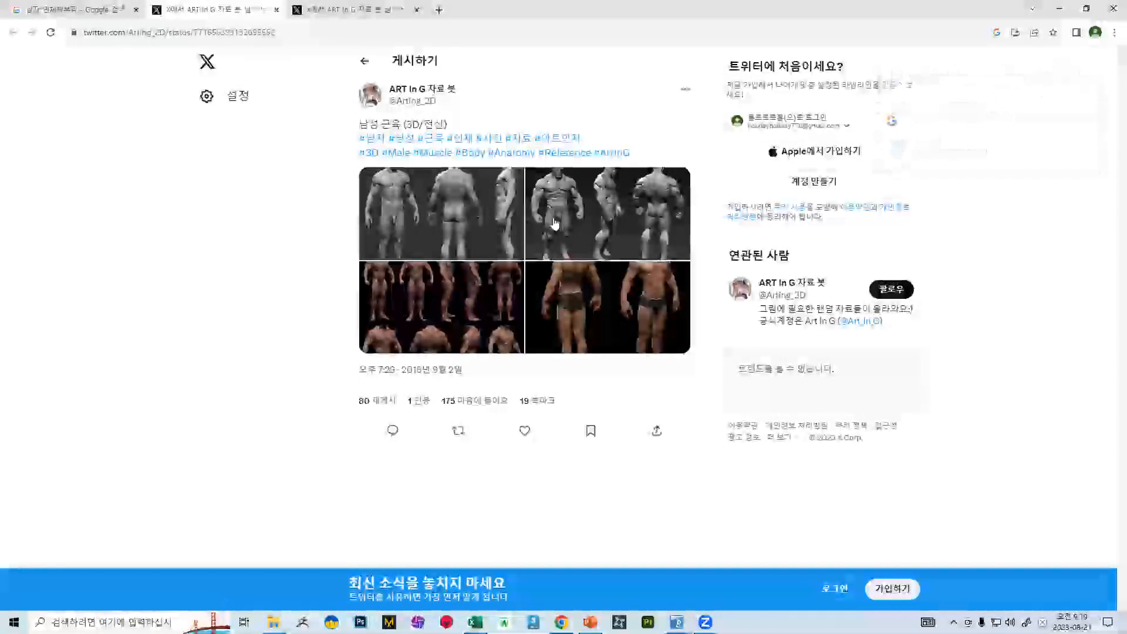
left_click(461, 217)
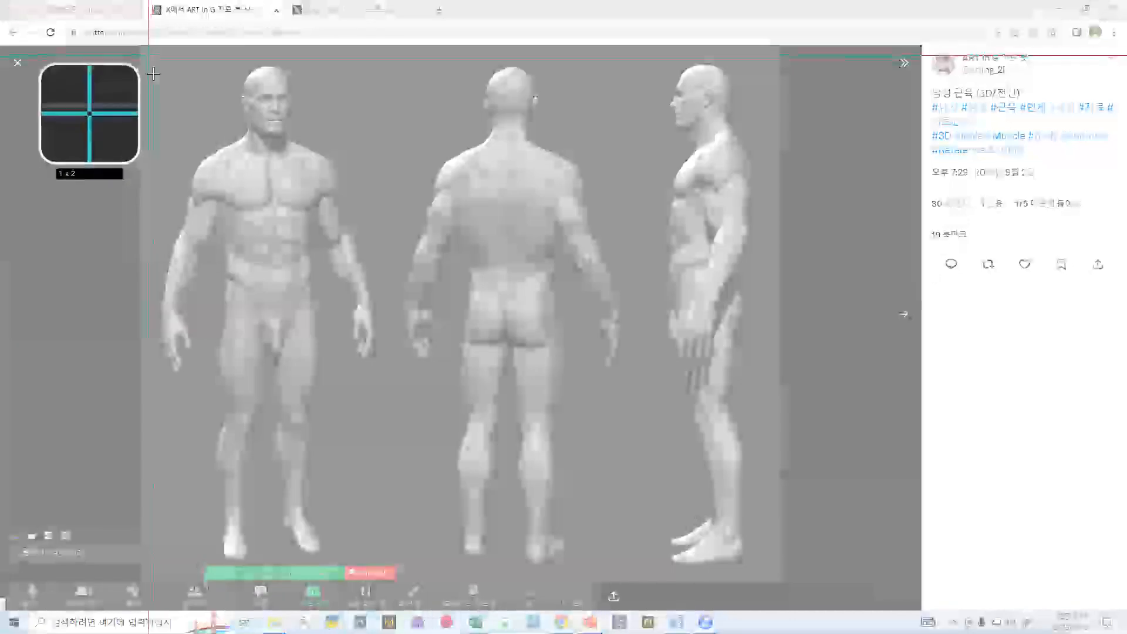
left_click_drag(148, 55, 821, 575)
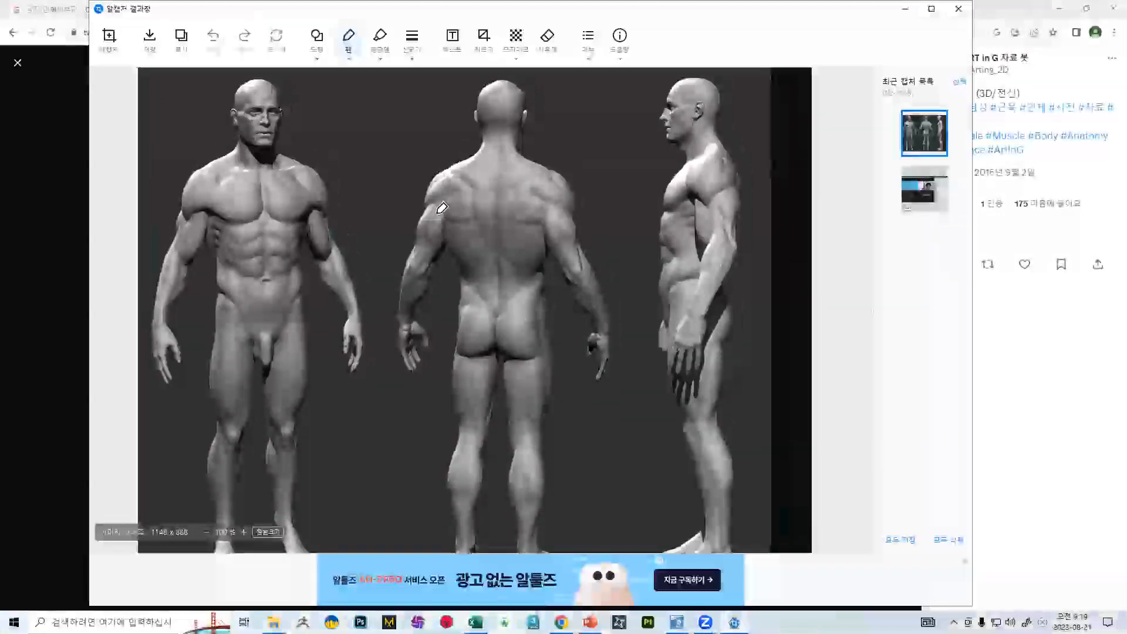
Save the captured body reference to the desktop as a jpg file under its default name and close the capture window
left_click(149, 40)
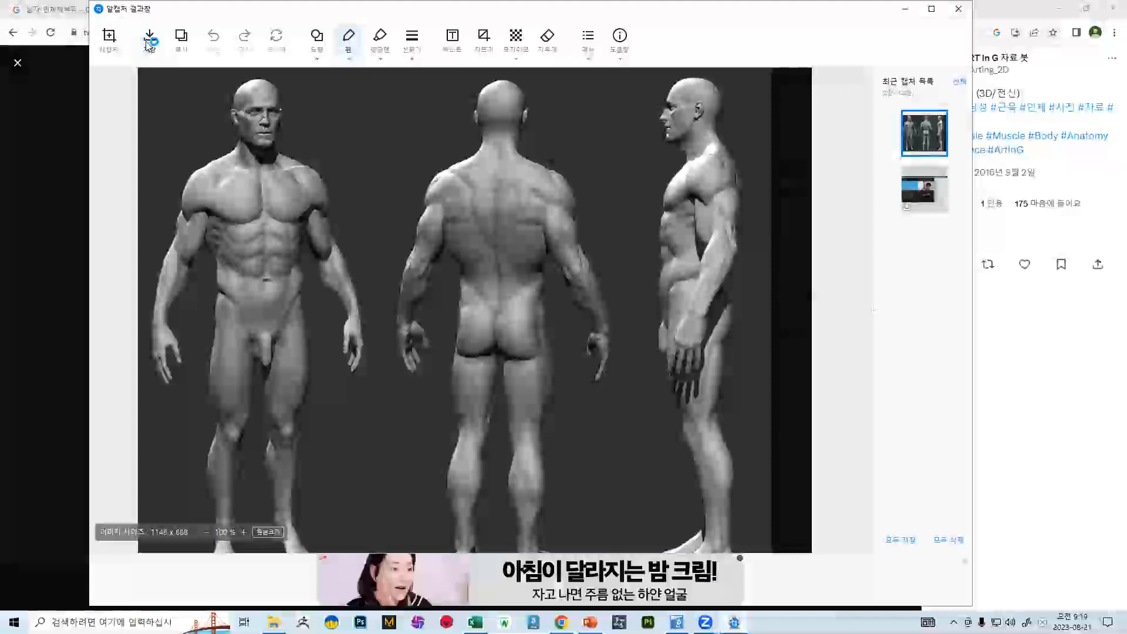
scroll(419, 151, "down", 2)
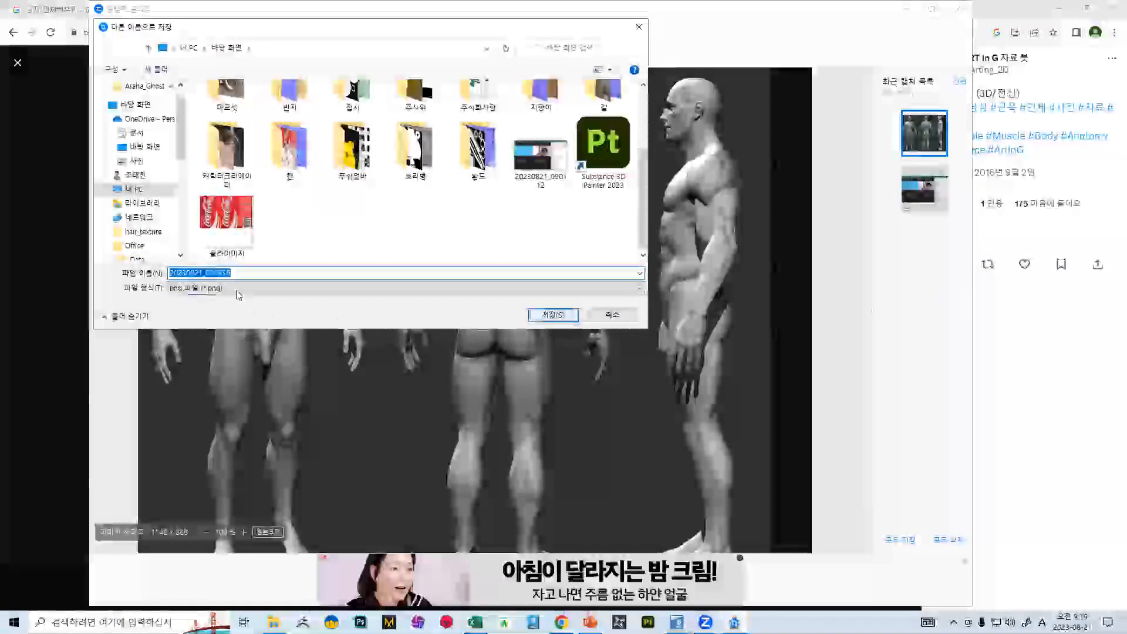
left_click(264, 288)
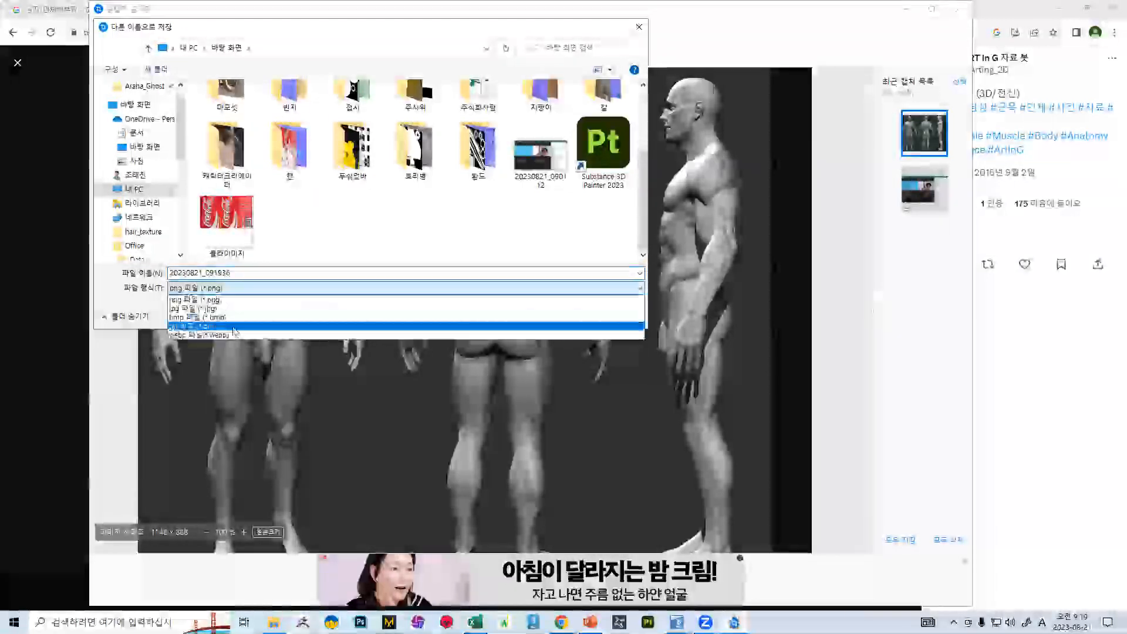
left_click(211, 308)
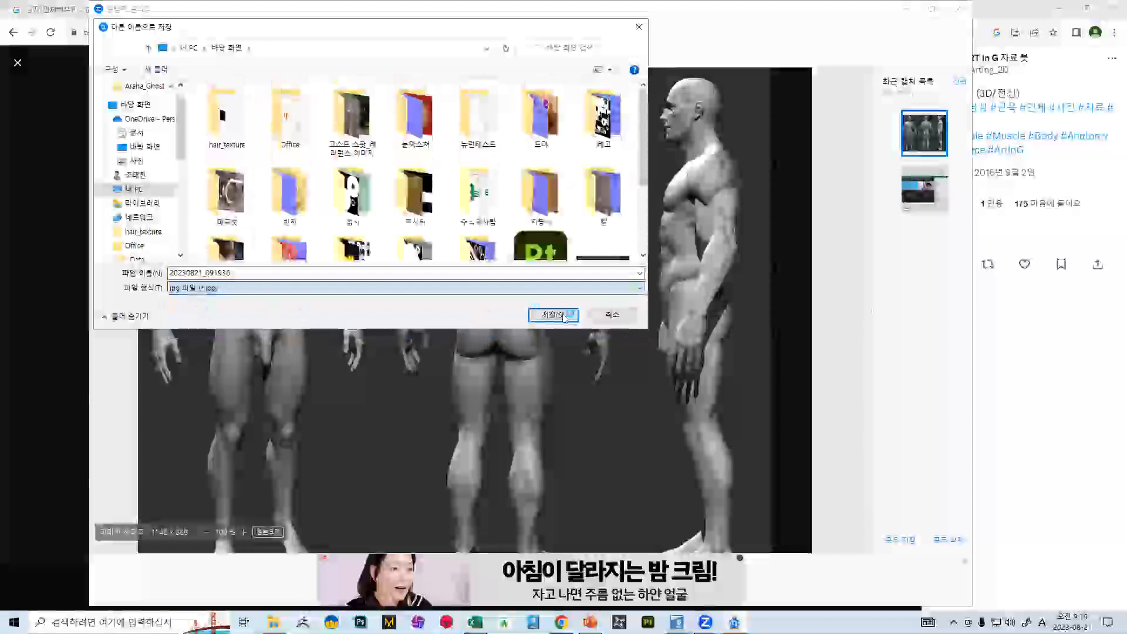
scroll(503, 239, "down", 3)
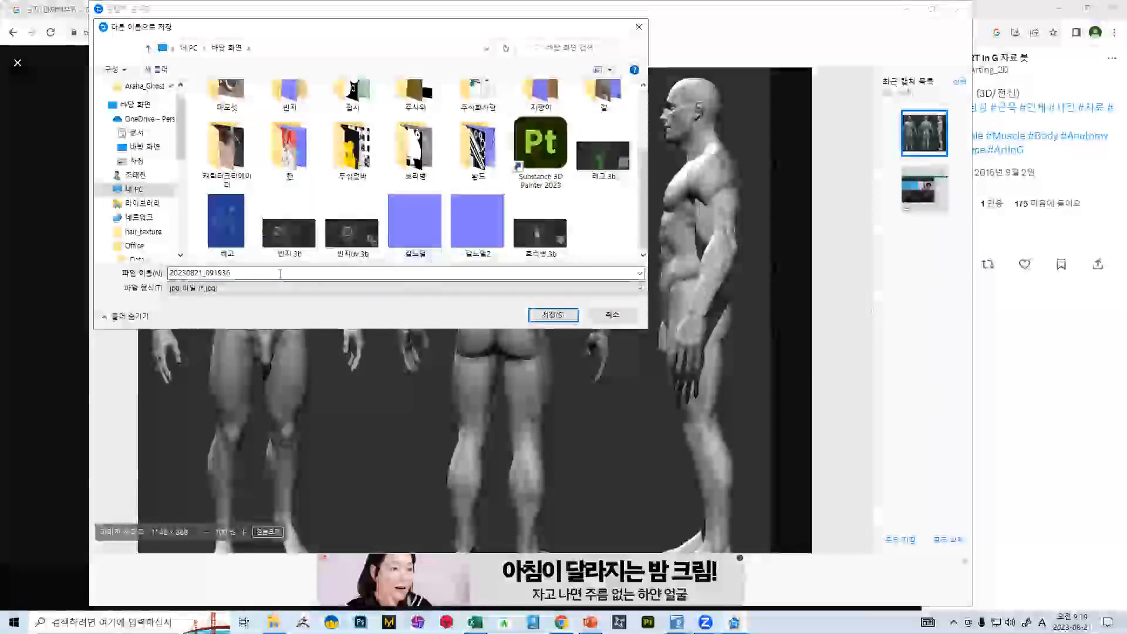
left_click(553, 314)
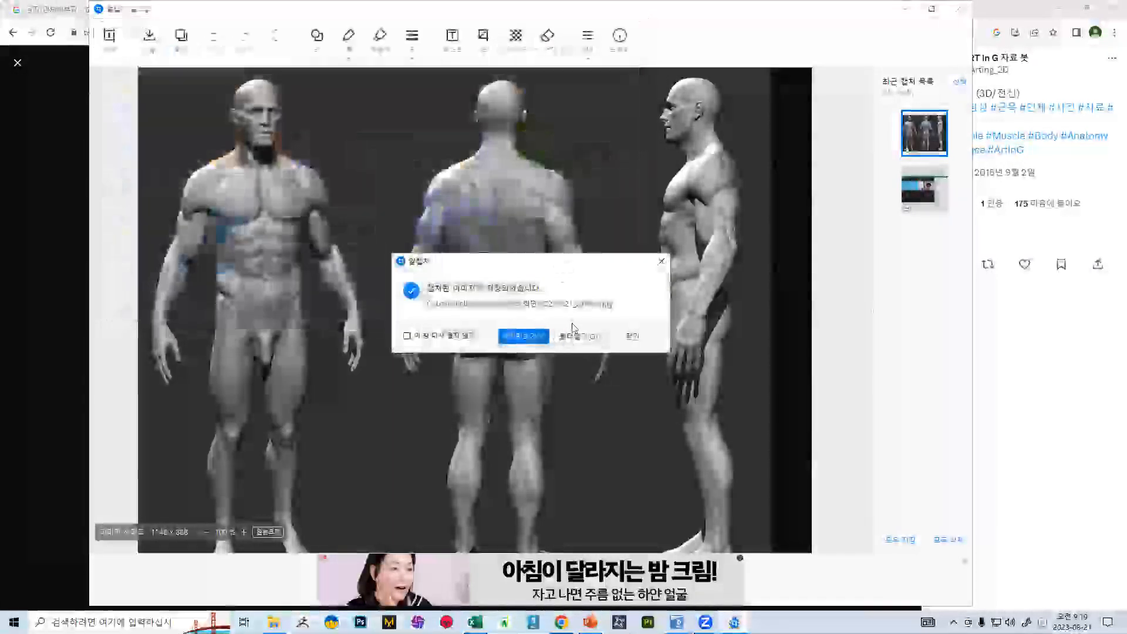
left_click(639, 343)
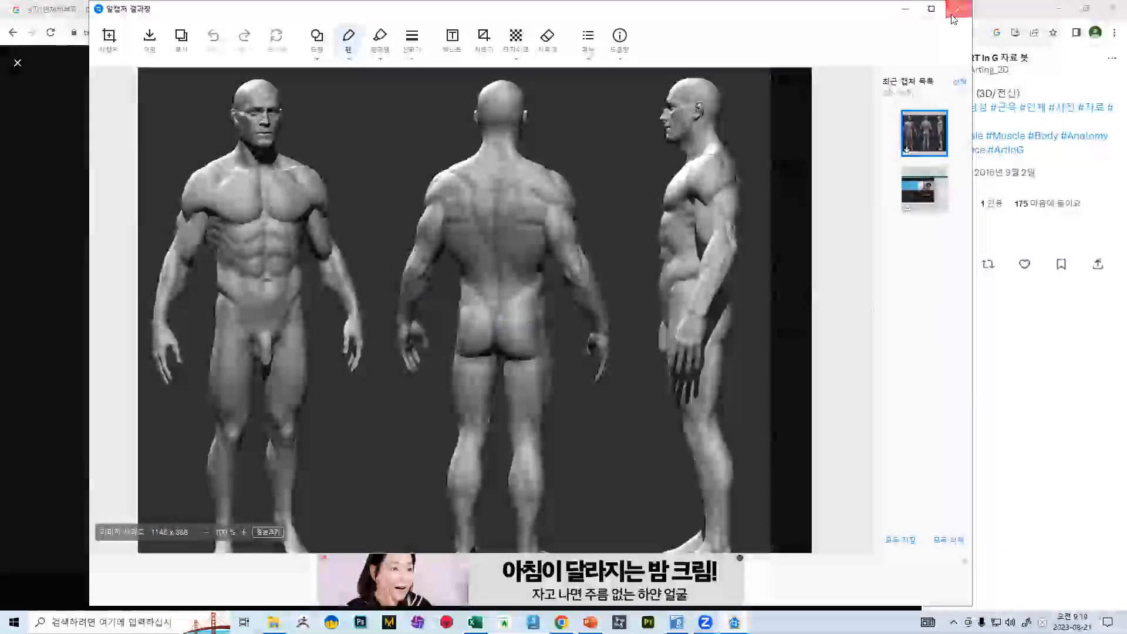
left_click(952, 16)
Close both Twitter post pages and the Google image results in the browser
left_click(420, 10)
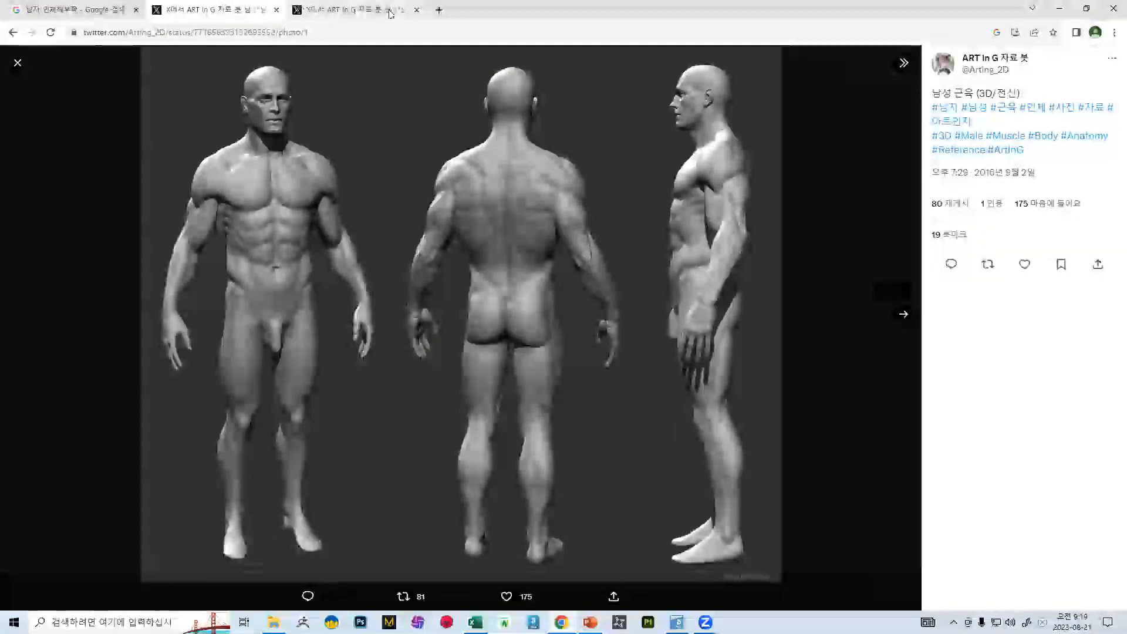
left_click(418, 10)
left_click(276, 10)
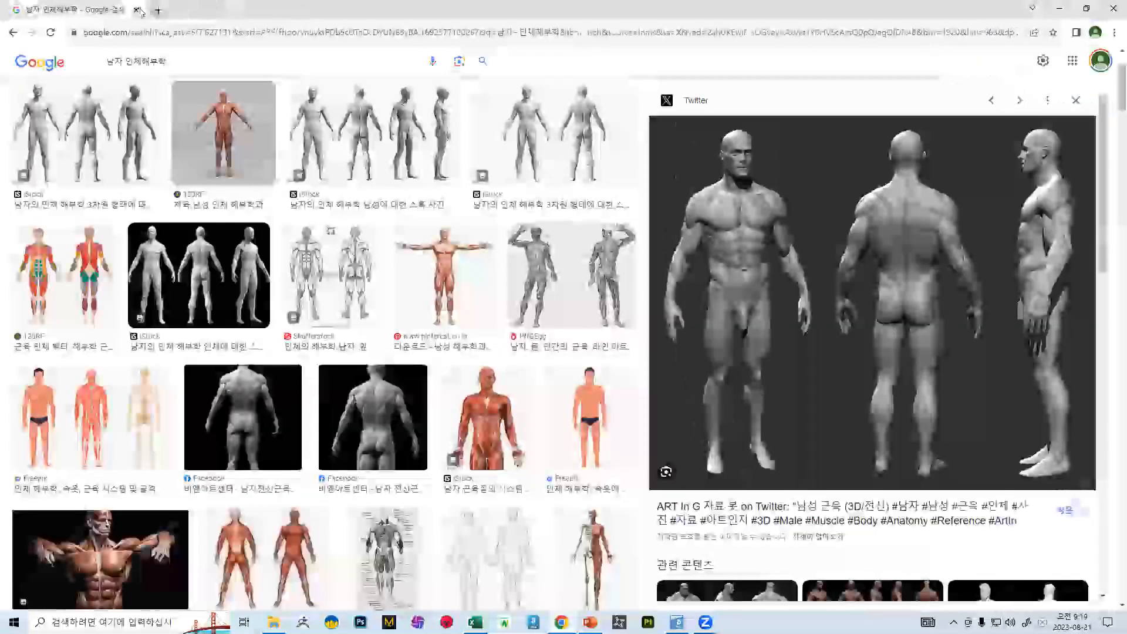
left_click(138, 10)
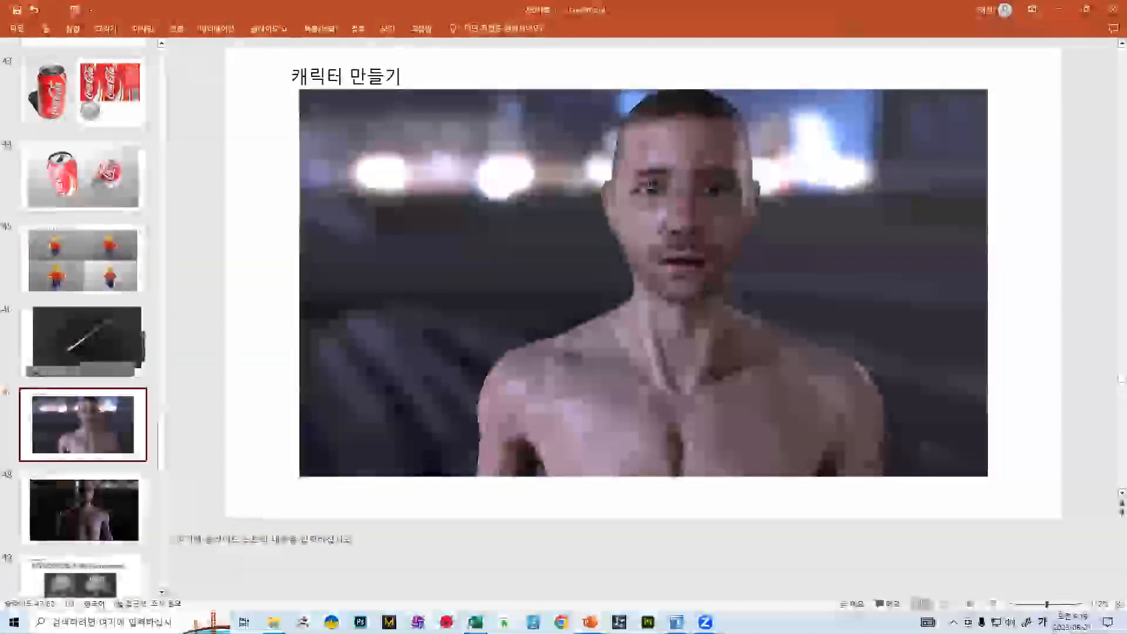
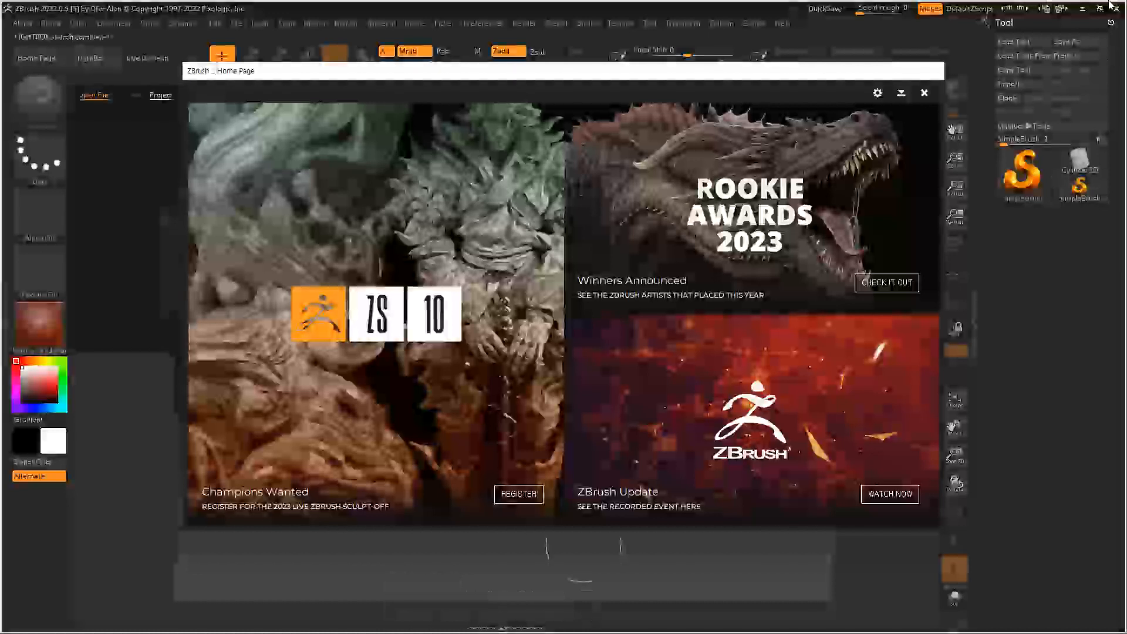
Close the Home Page and LightBox in ZBrush and leave its window maximized
left_click(923, 92)
left_click(91, 62)
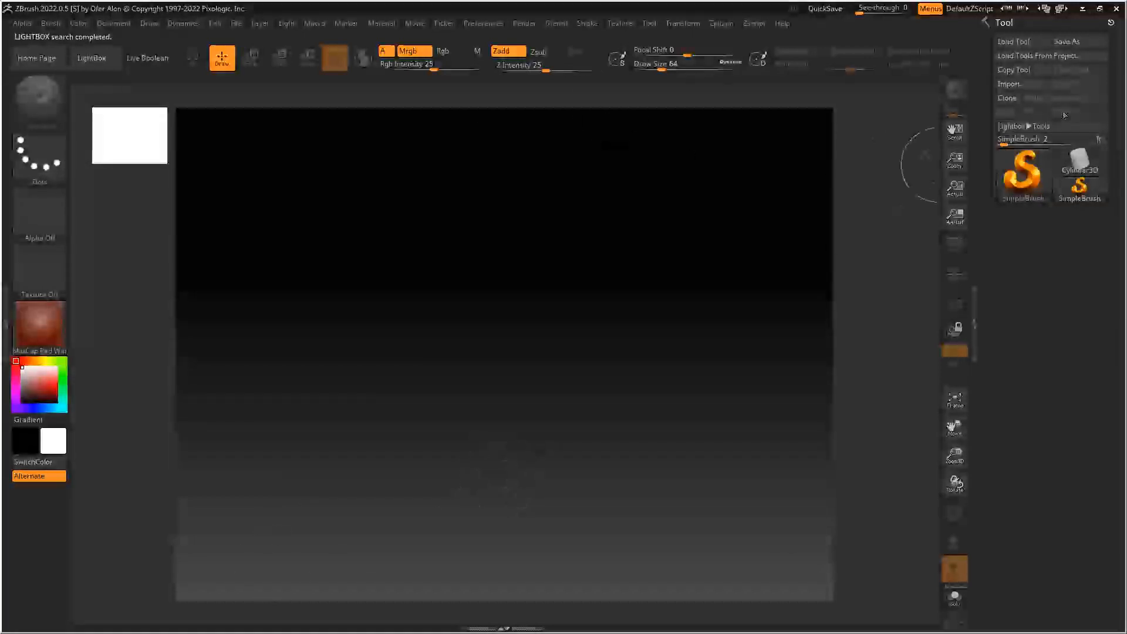
mouse_move(1010, 182)
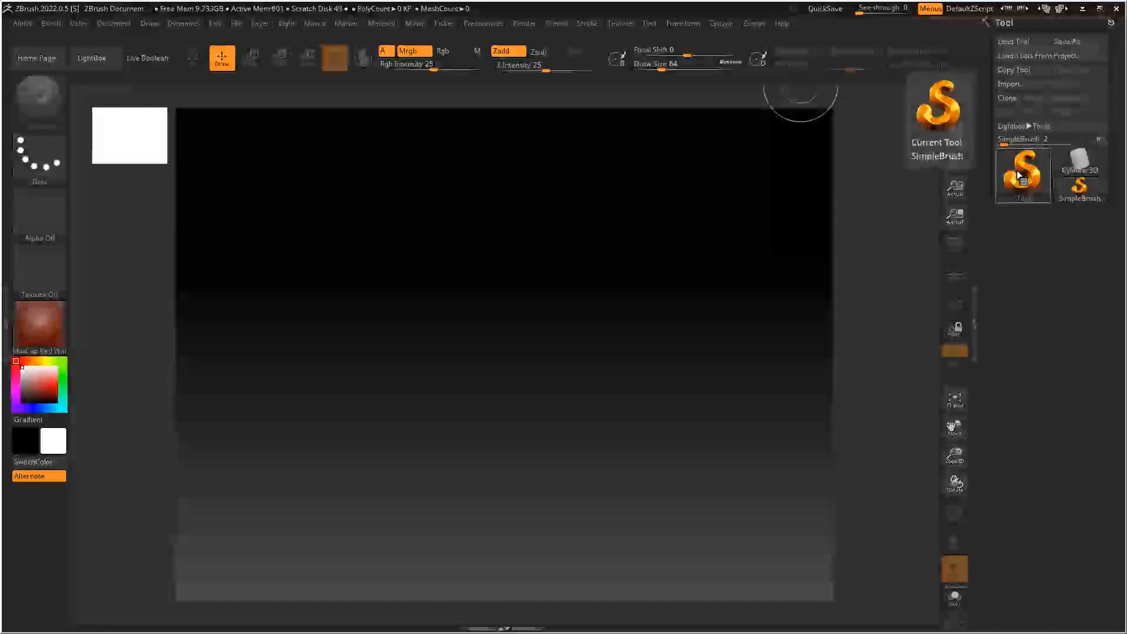
left_click(1099, 8)
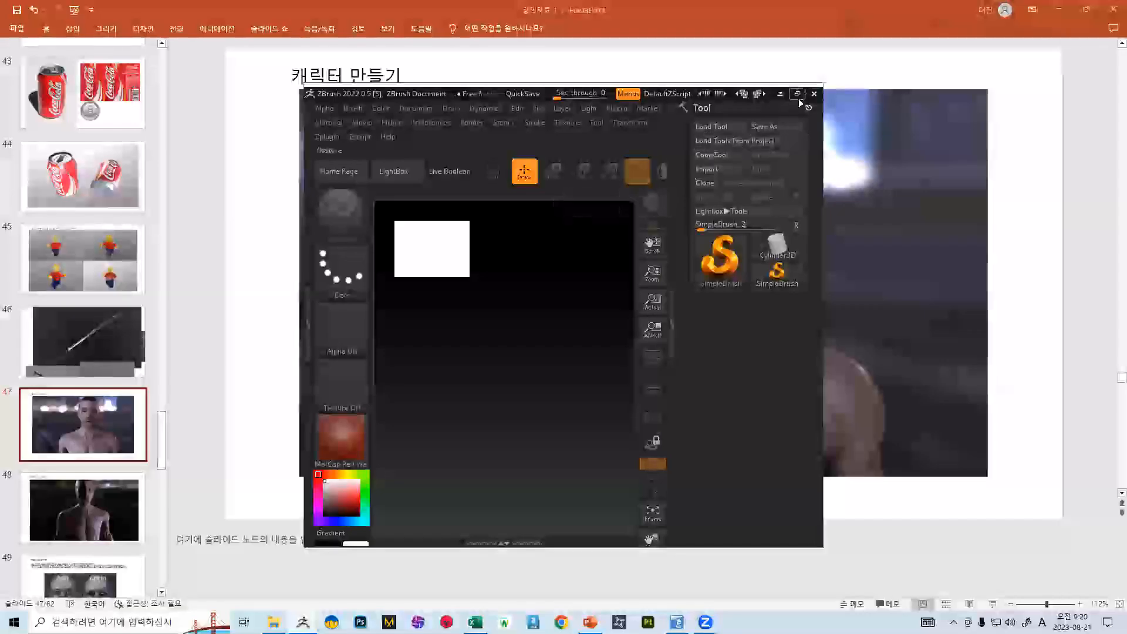
left_click(796, 94)
Choose the Sphere3D mesh as the current tool and draw a sphere on the canvas
left_click(1024, 170)
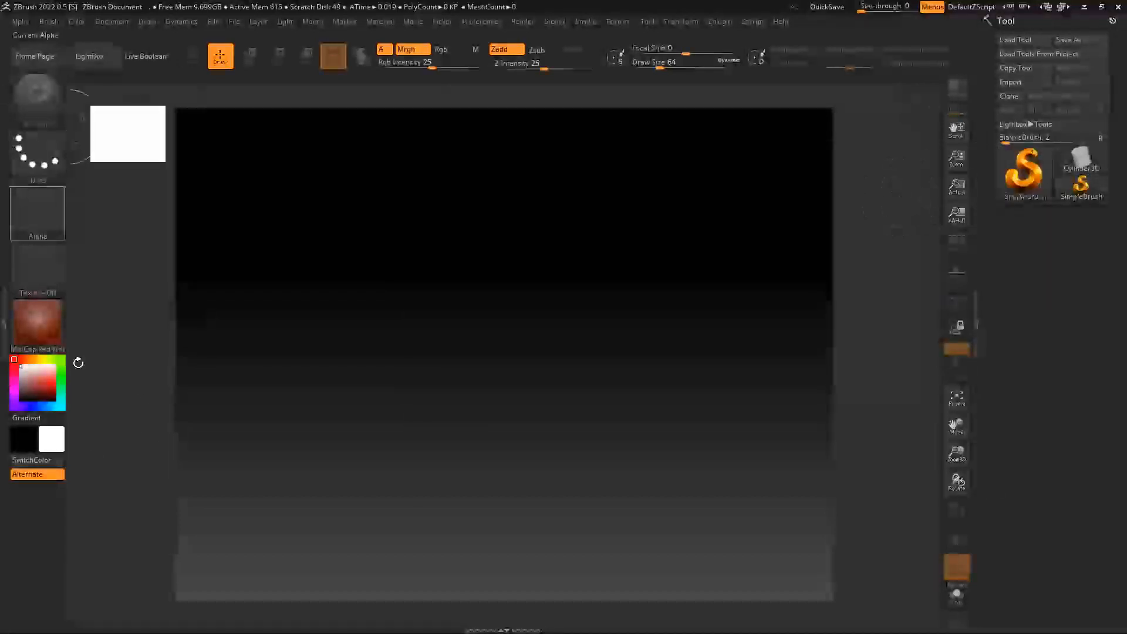
left_click(1027, 169)
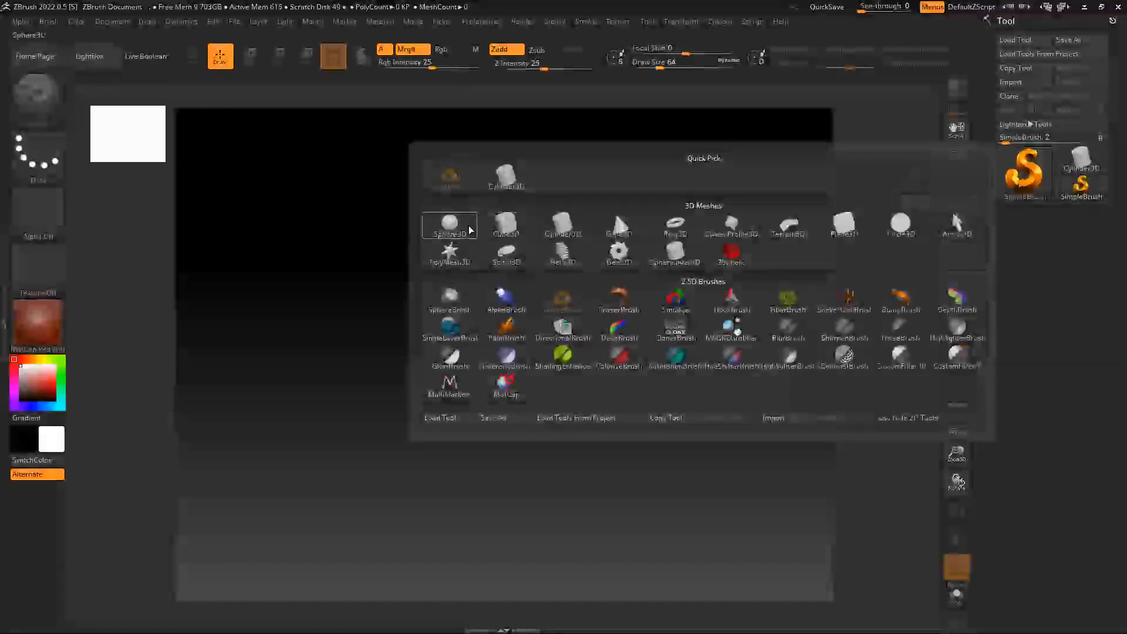
mouse_move(464, 236)
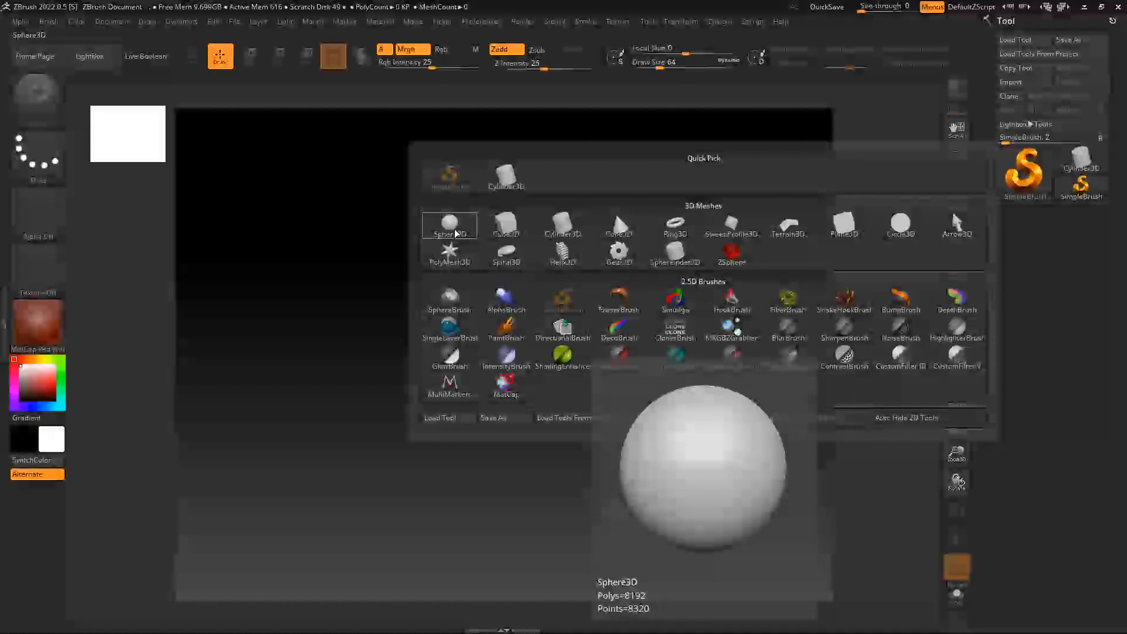
left_click(450, 221)
mouse_move(490, 286)
left_mouse_down()
mouse_move(486, 311)
mouse_move(510, 381)
mouse_move(545, 397)
mouse_move(458, 390)
mouse_move(502, 410)
mouse_move(516, 442)
mouse_move(477, 473)
left_mouse_up()
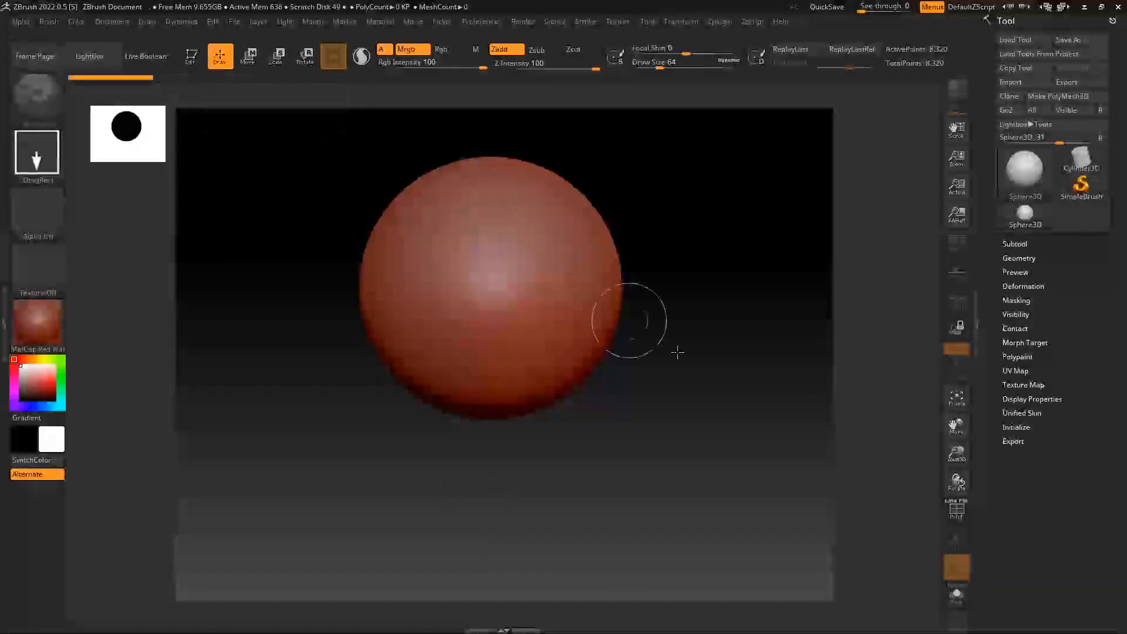
Clear the canvas, redraw a larger Sphere3D near its middle, and turn on Edit mode
key("ctrl+n")
mouse_move(493, 309)
left_mouse_down()
mouse_move(495, 392)
mouse_move(556, 409)
mouse_move(489, 445)
mouse_move(488, 549)
left_mouse_up()
key("t")
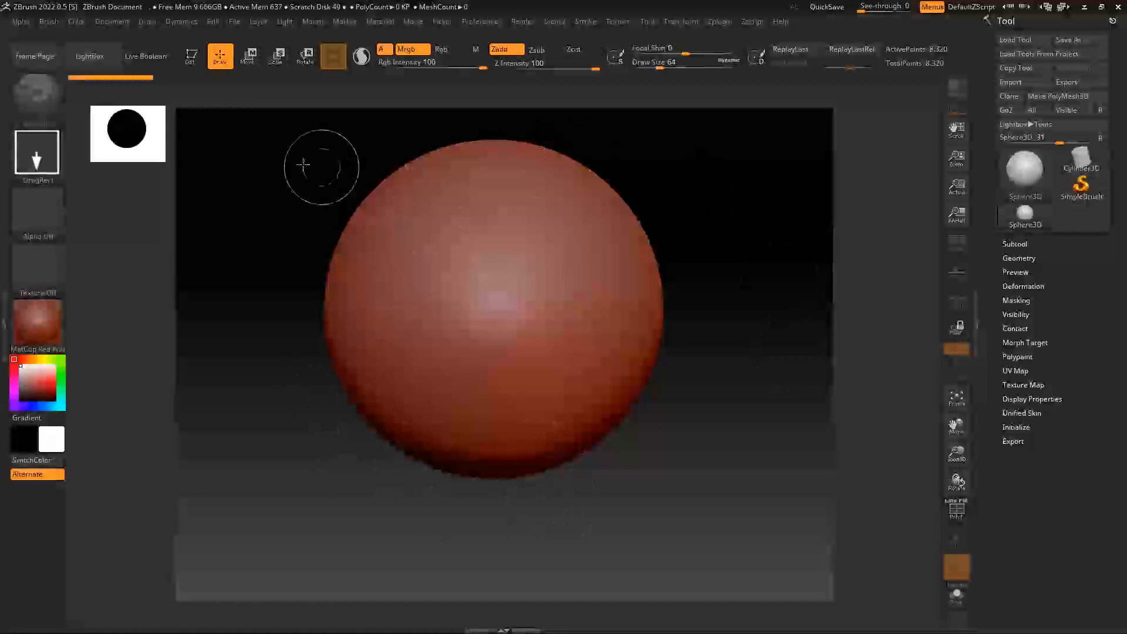
left_click(197, 63)
Convert the Sphere3D to an editable mesh with Make PolyMesh3D
left_click_drag(695, 340, 731, 311)
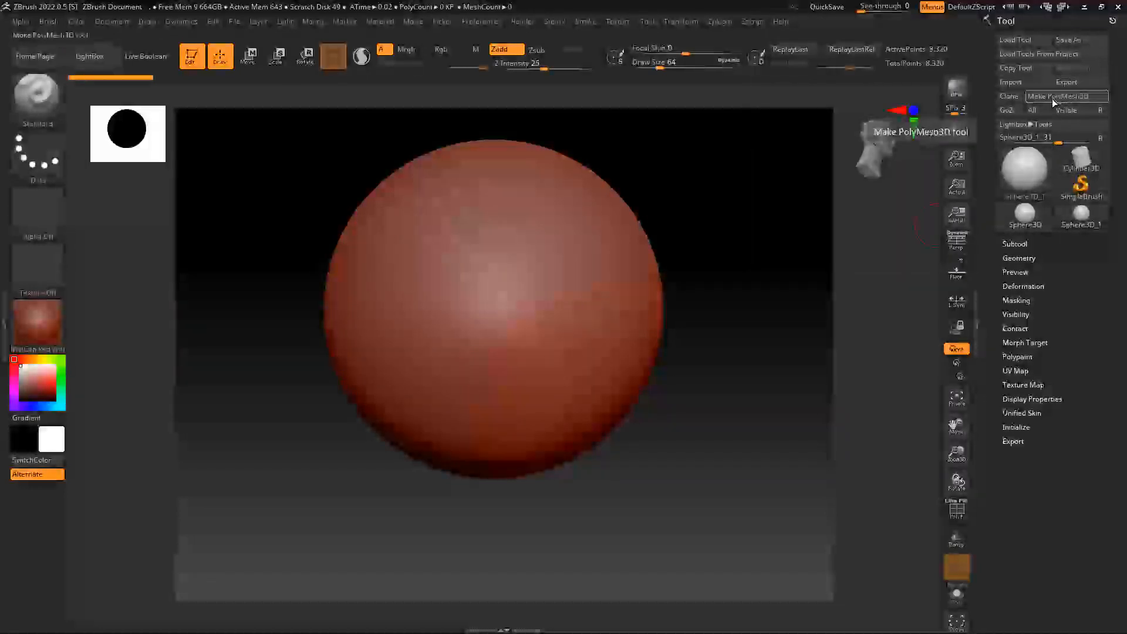
left_click_drag(805, 279, 752, 280)
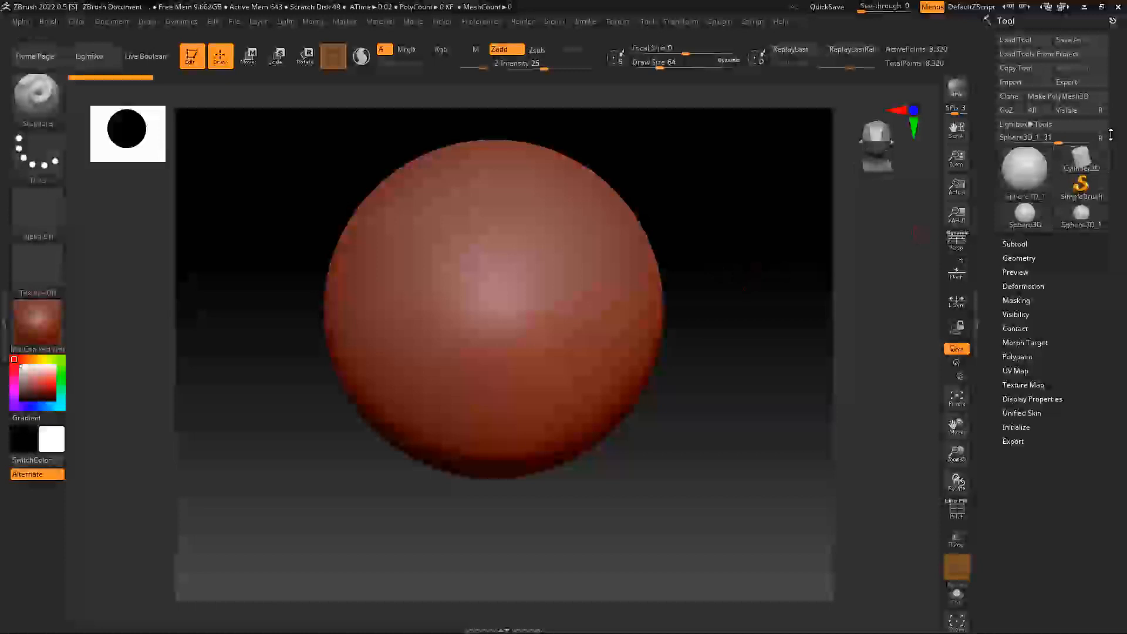
left_click(1077, 98)
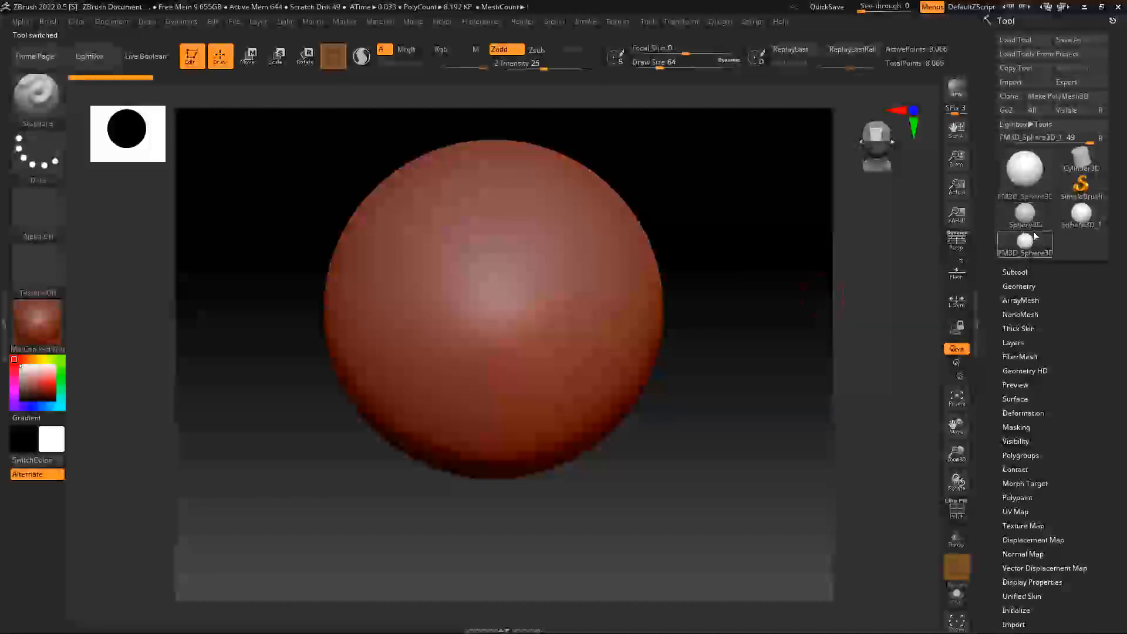
left_click(1051, 240)
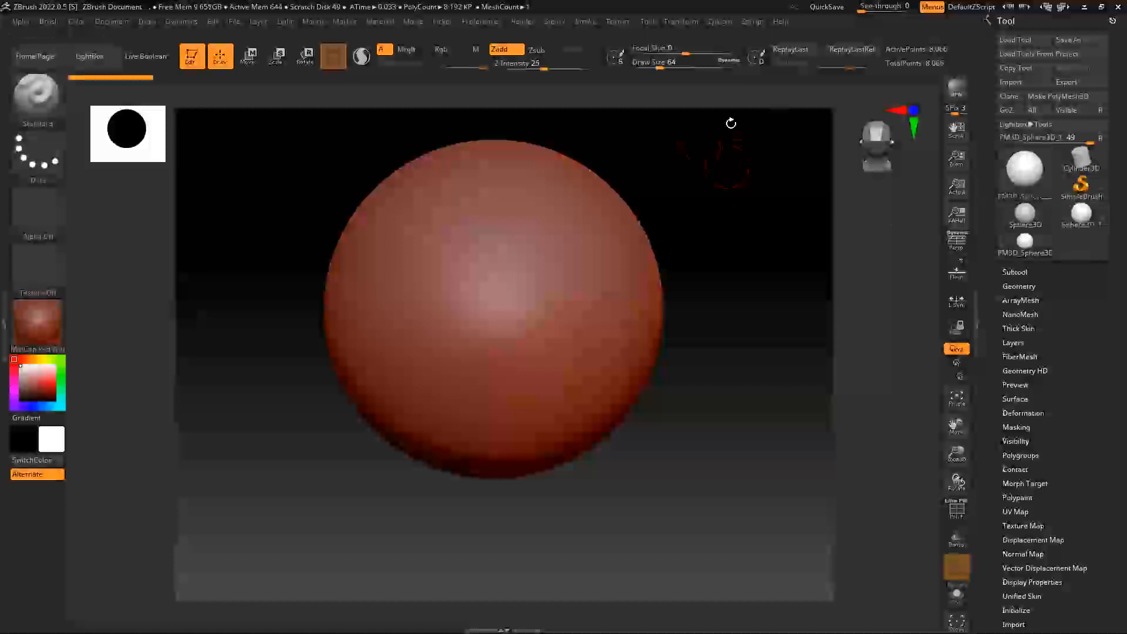
left_click_drag(780, 213, 717, 243)
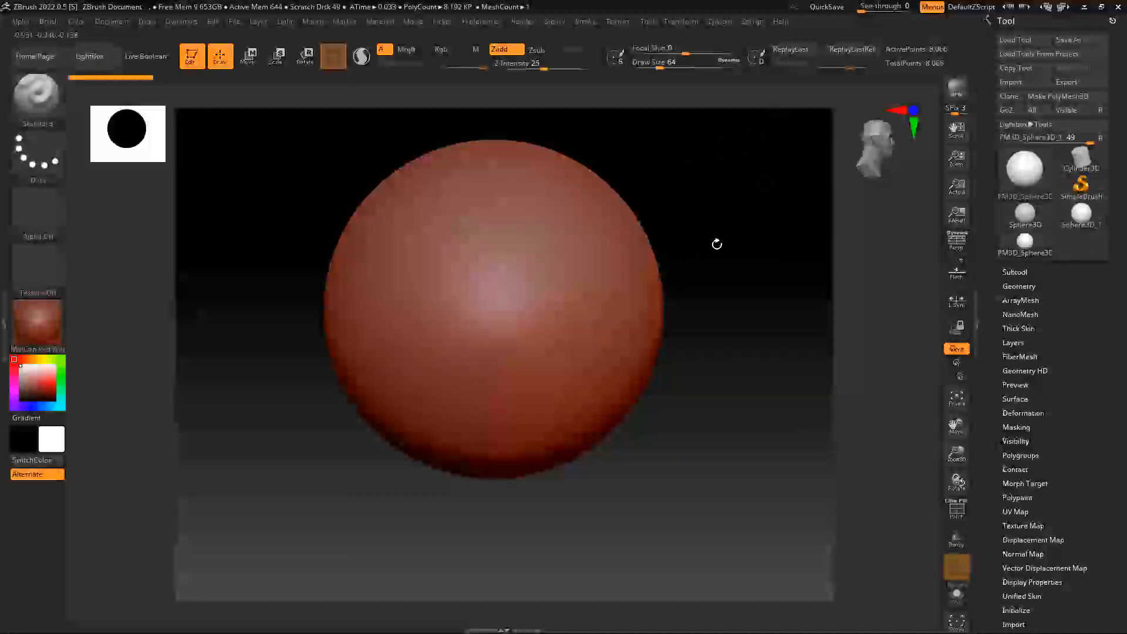
Save the ZBrush project to the desktop under the name 남자인체
left_click(234, 21)
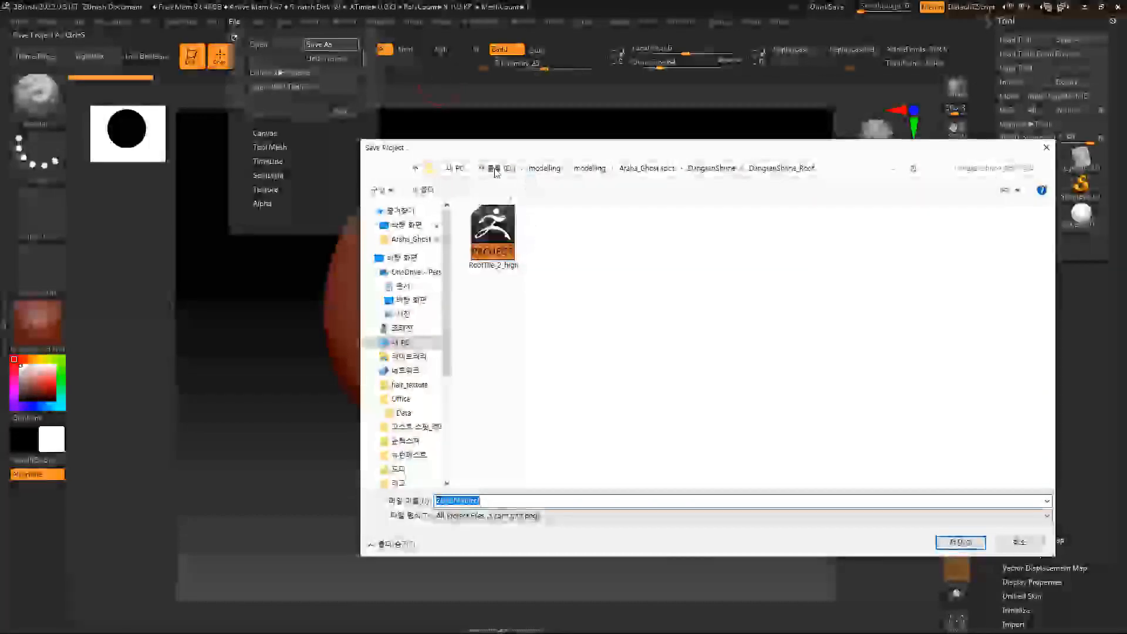
left_click(413, 227)
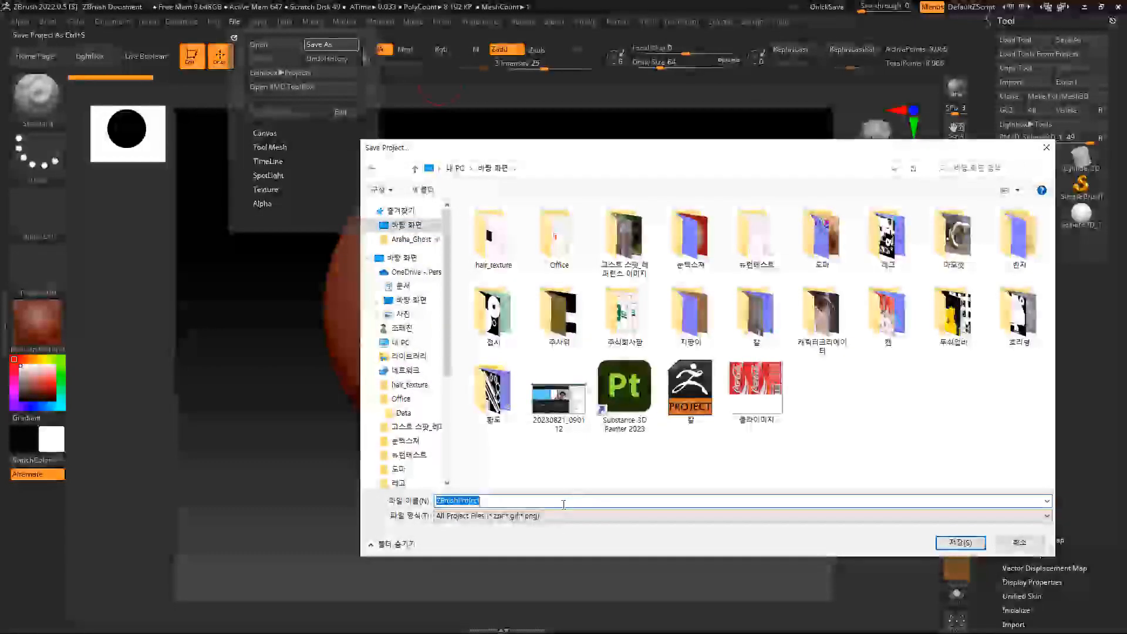
key("BackSpace")
type("남자")
type("인형")
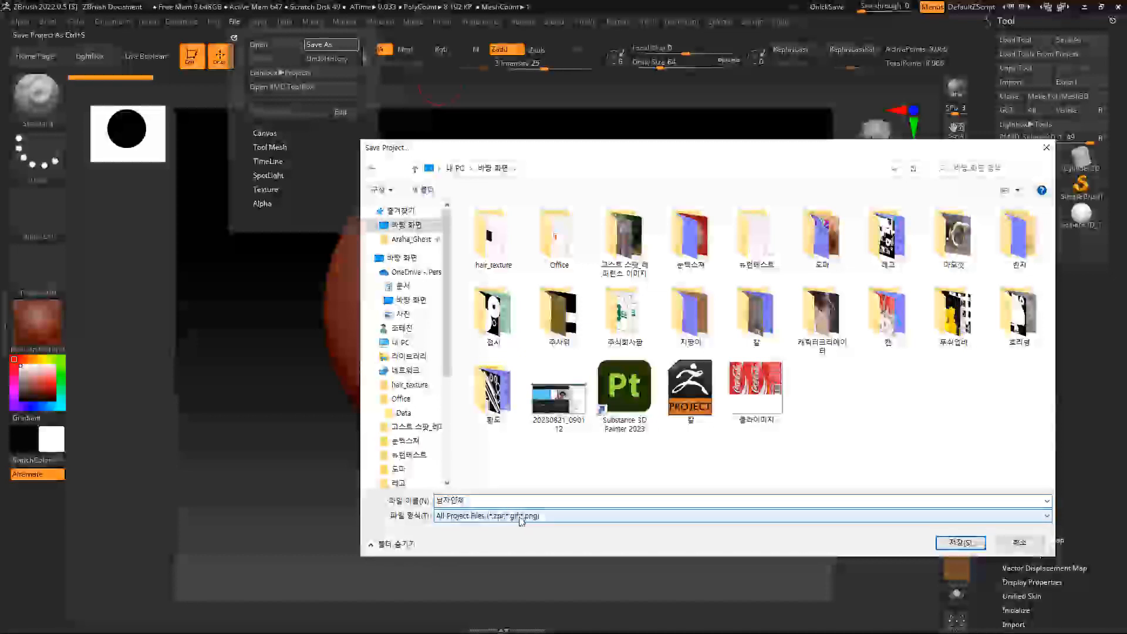
key("Return")
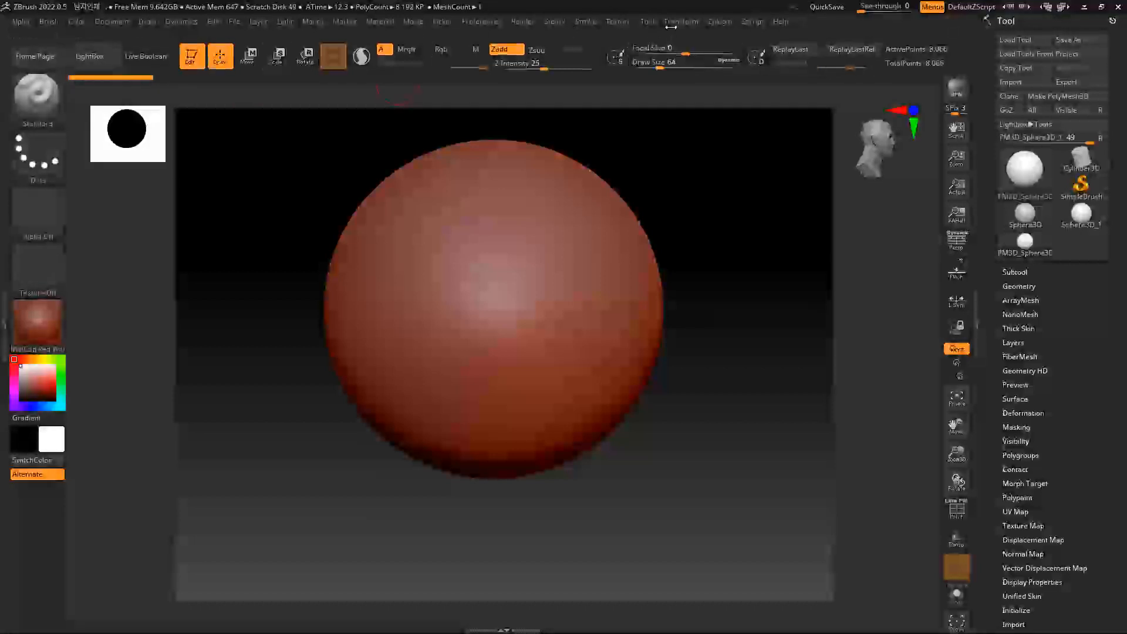
Import the desktop image 20230821_091936, showing the male anatomy reference, into the texture library
left_click(619, 22)
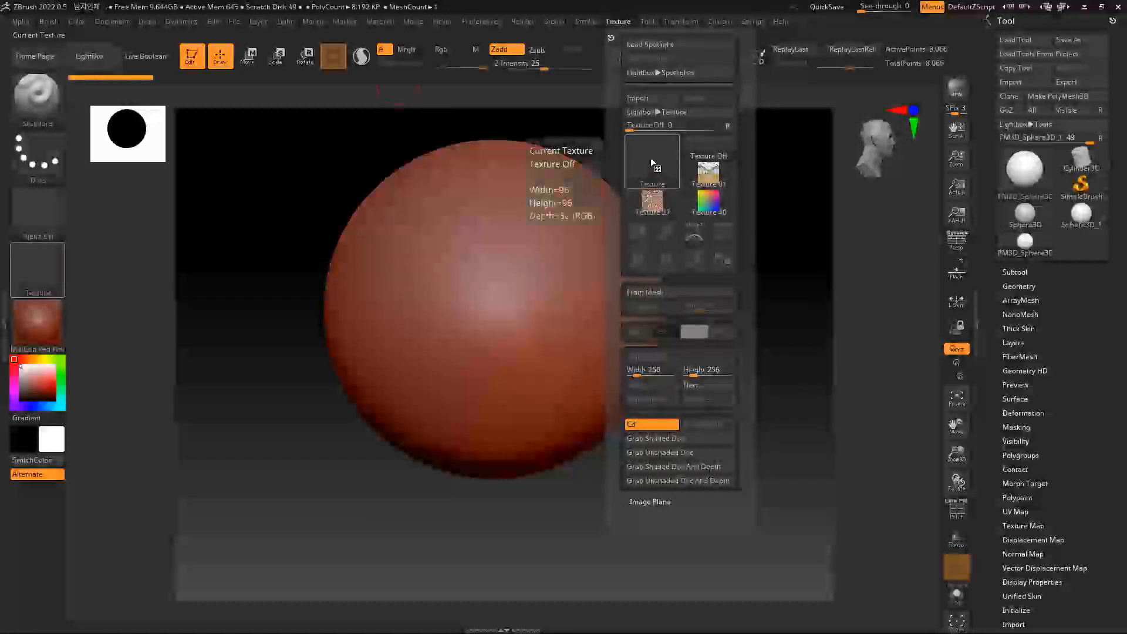
left_click(667, 160)
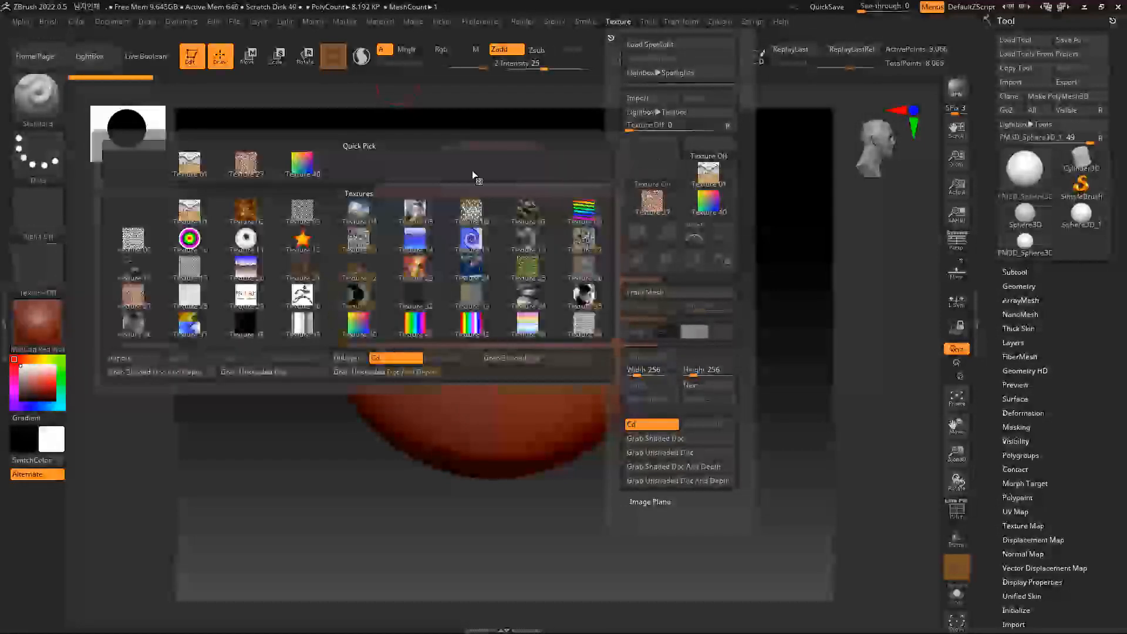
left_click(129, 363)
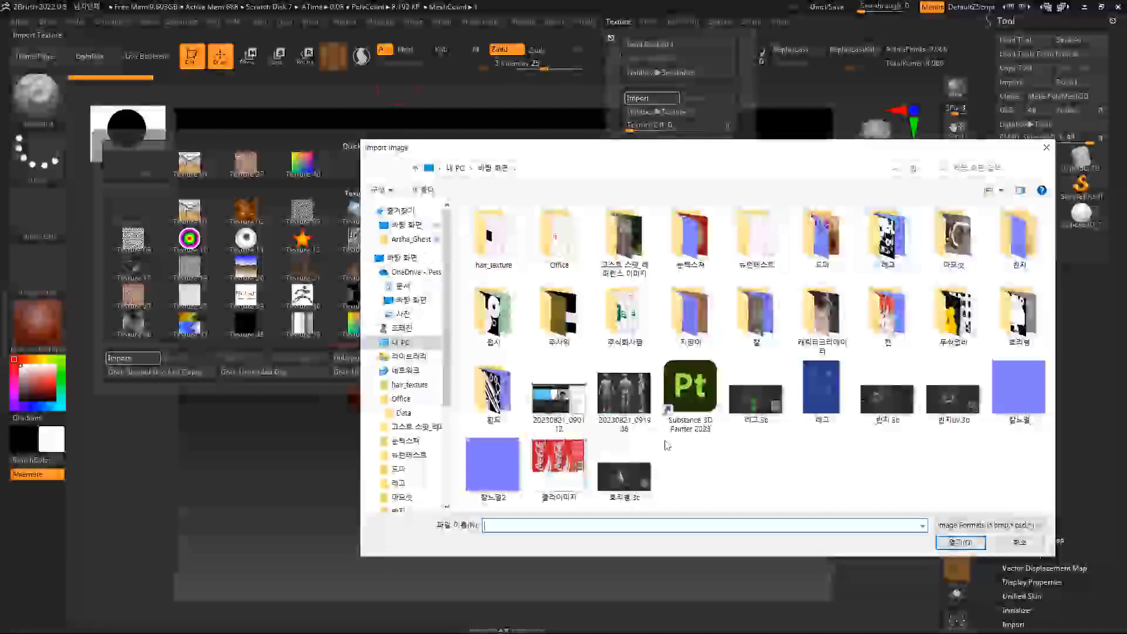
double_click(620, 402)
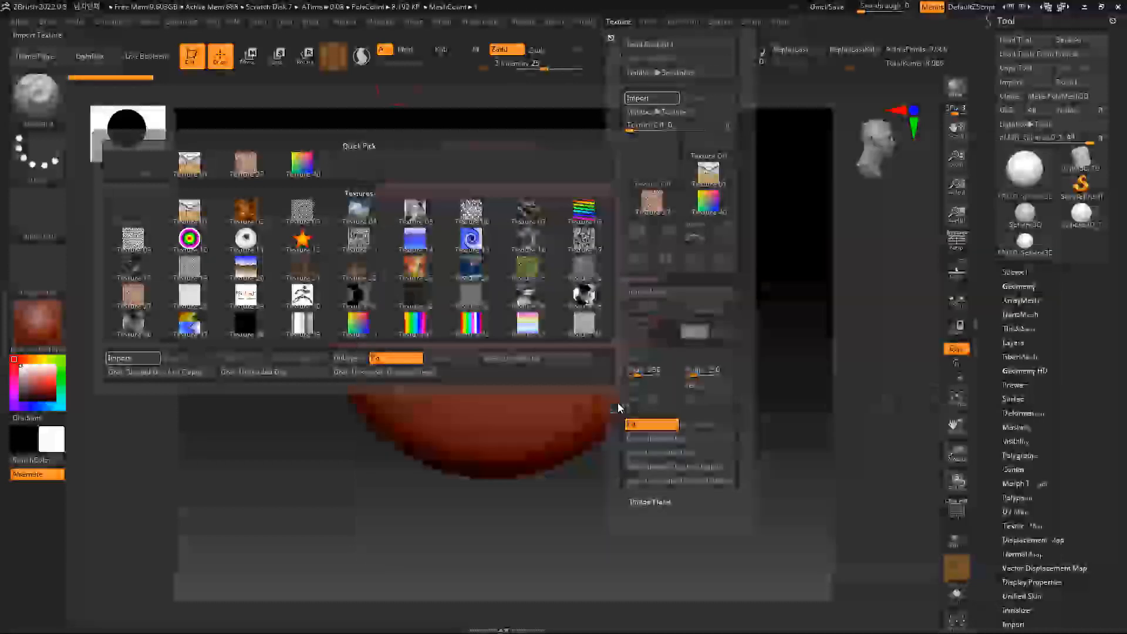
Select the imported anatomy texture, enable it with antialiasing, and add it to Spotlight
left_click(627, 22)
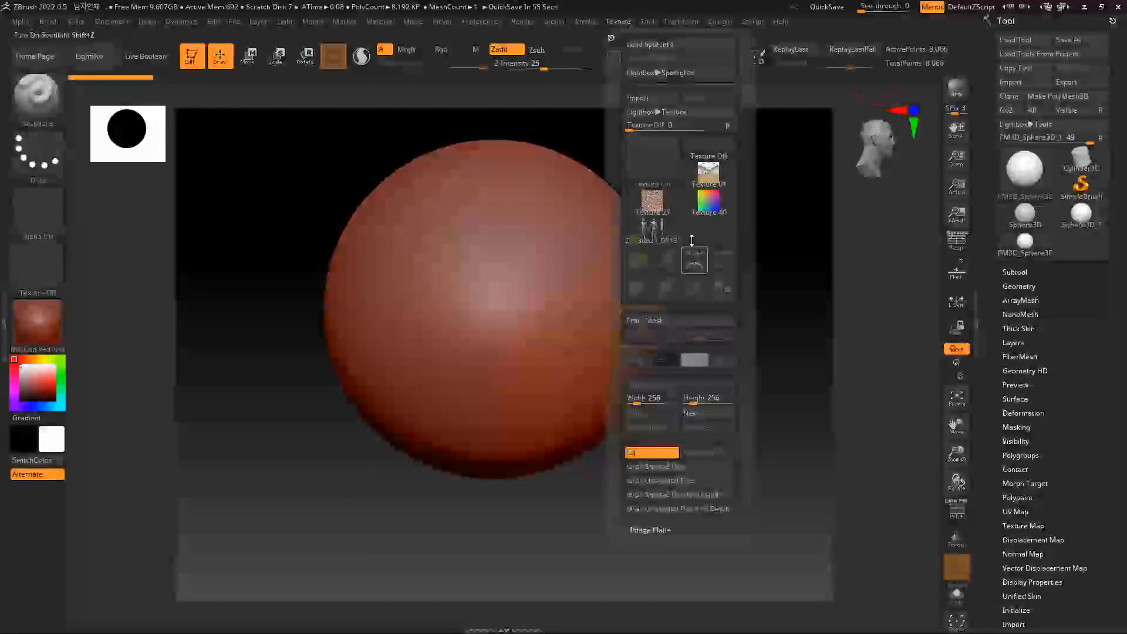
left_click(654, 228)
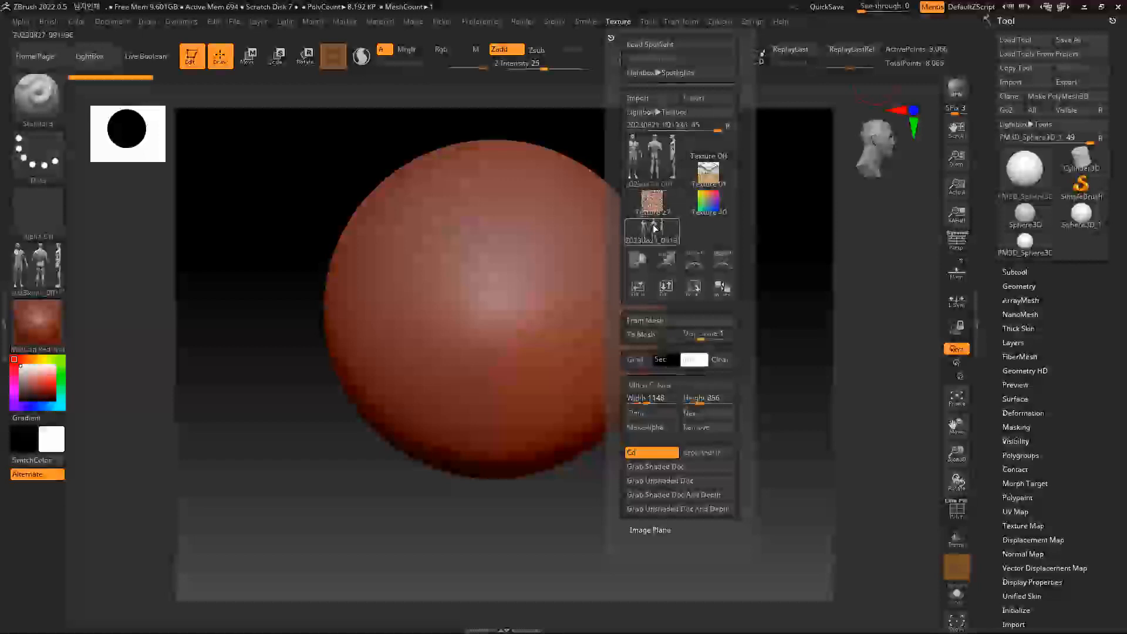
left_click(638, 259)
left_click(672, 263)
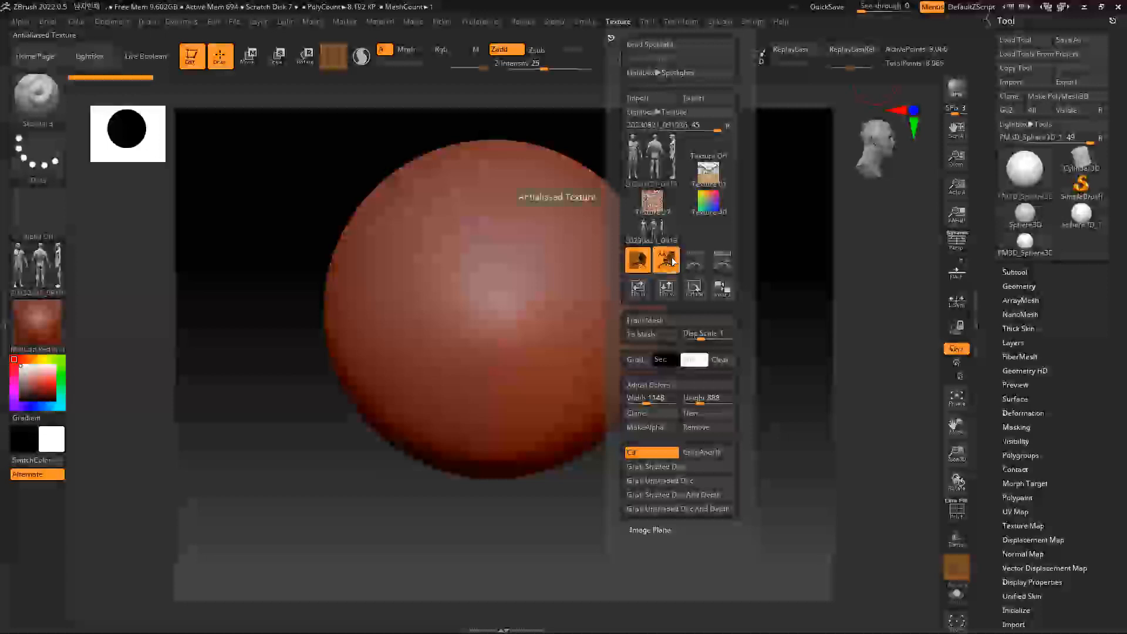
left_click(722, 260)
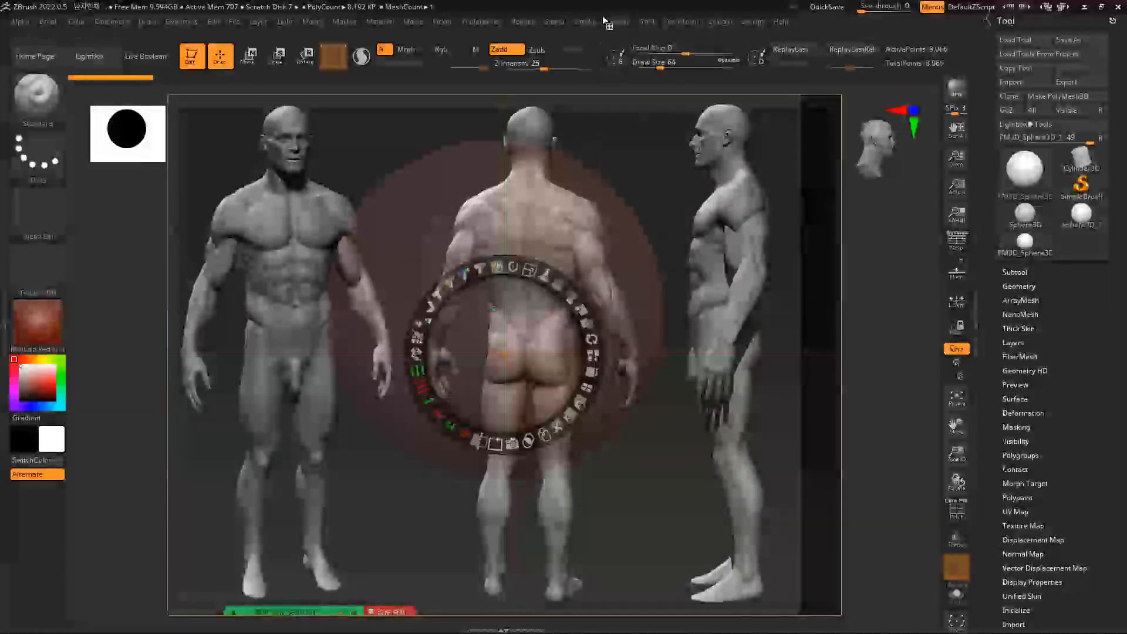
left_click(613, 22)
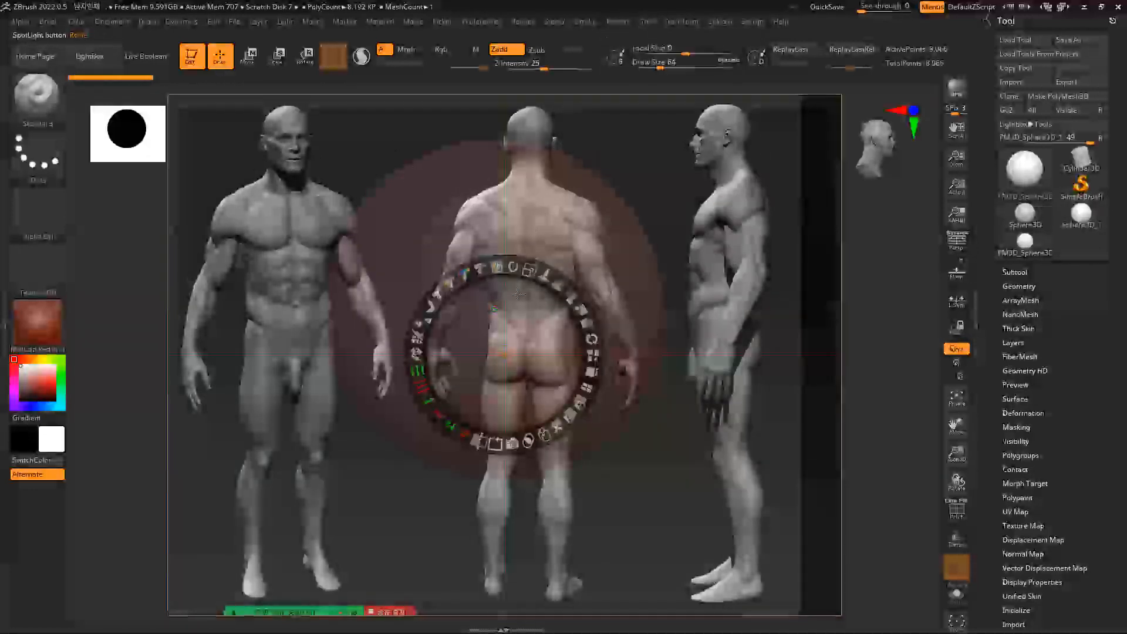
Reposition the anatomy reference image and the Spotlight dial over the sphere on the canvas
left_click_drag(394, 218, 384, 249)
left_click_drag(629, 220, 662, 279)
left_click_drag(685, 218, 684, 184)
mouse_move(681, 450)
left_mouse_down()
mouse_move(627, 430)
mouse_move(661, 458)
mouse_move(680, 440)
left_mouse_up()
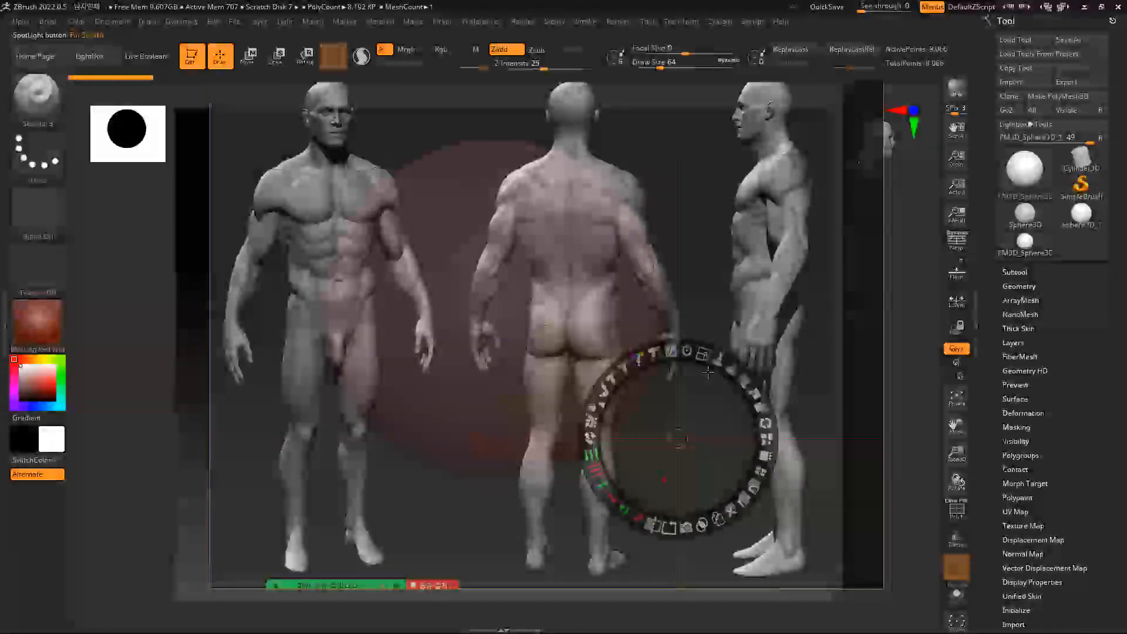
left_click_drag(375, 123, 520, 297)
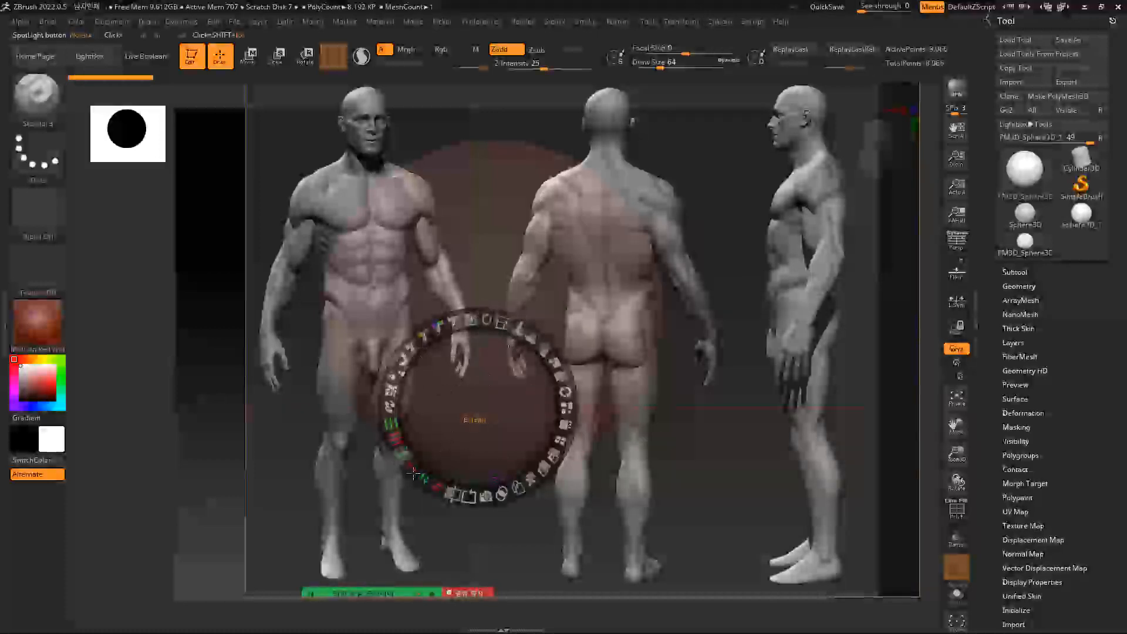
Scale the anatomy reference image down with Spotlight so all three figures fit within the canvas
left_click_drag(515, 326, 487, 372)
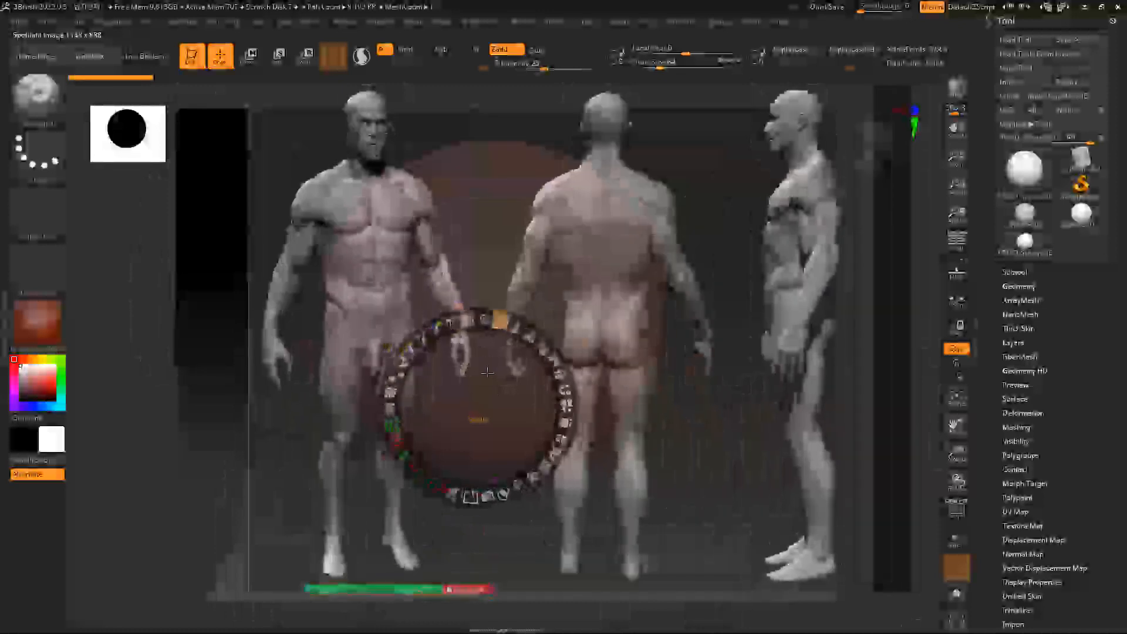
left_click_drag(451, 322, 518, 333)
key("ctrl+z")
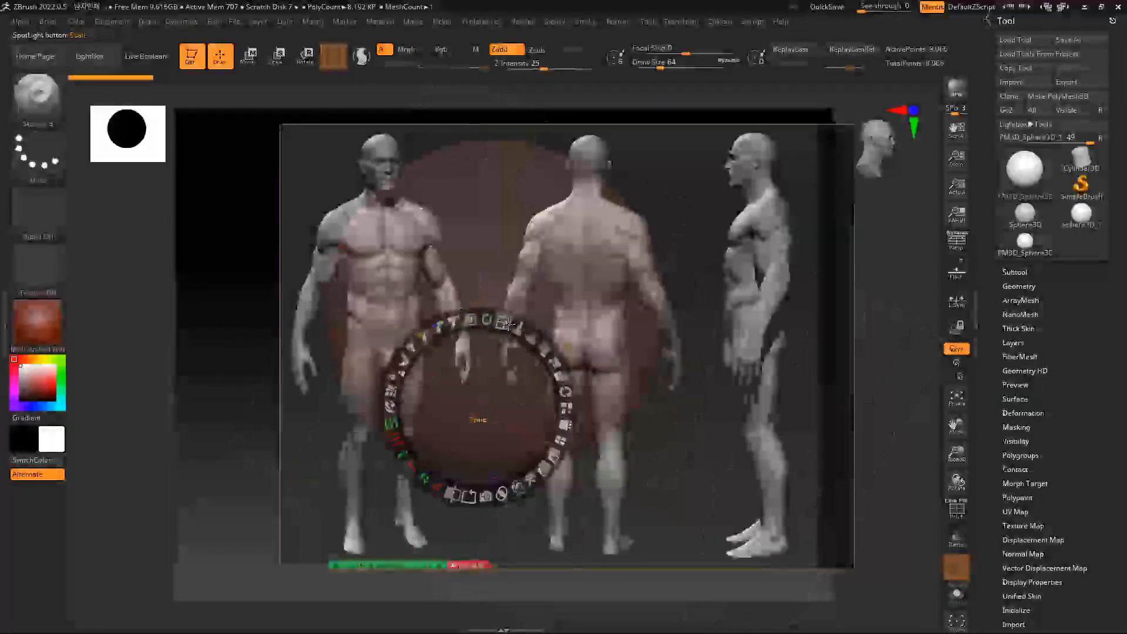
Adjust the Spotlight opacity of the anatomy reference image over the sphere
mouse_move(535, 348)
left_mouse_down()
mouse_move(469, 344)
mouse_move(531, 376)
mouse_move(496, 326)
mouse_move(515, 346)
mouse_move(580, 367)
mouse_move(534, 339)
left_mouse_up()
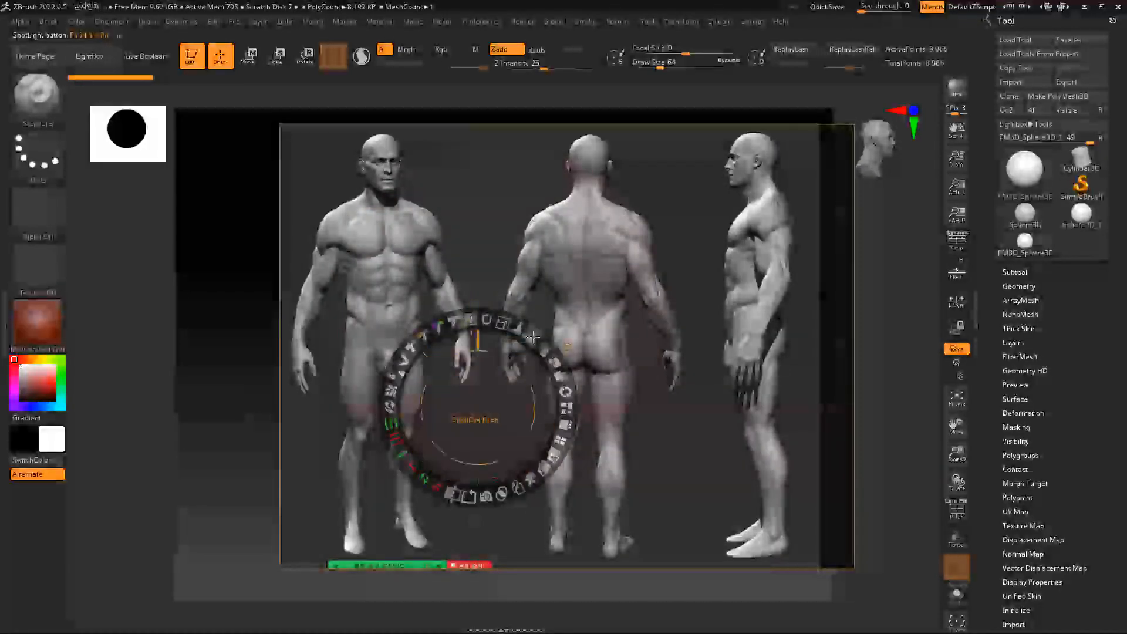
left_click_drag(494, 302, 543, 359)
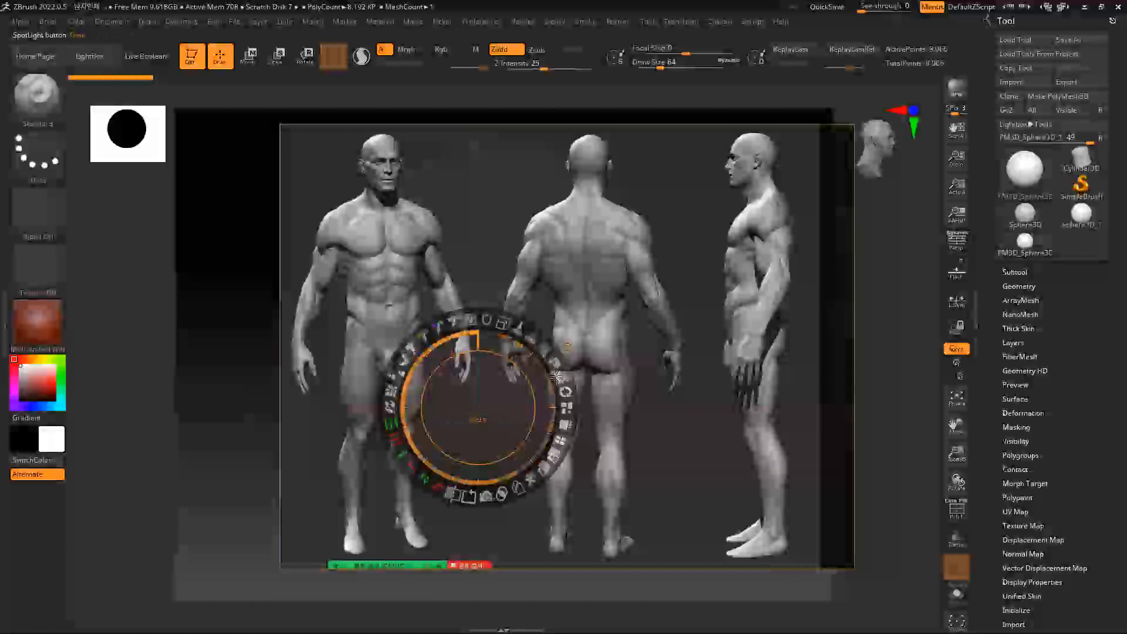
left_click_drag(556, 377, 481, 241)
left_click_drag(514, 299, 596, 434)
left_click_drag(532, 347, 533, 345)
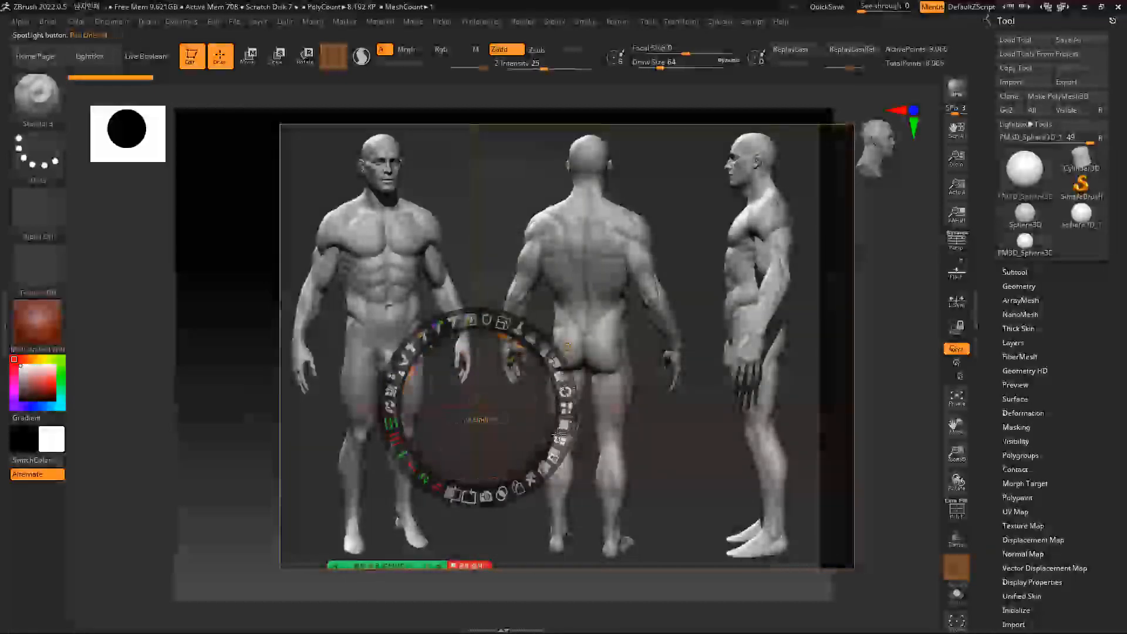
left_click_drag(543, 348, 671, 415)
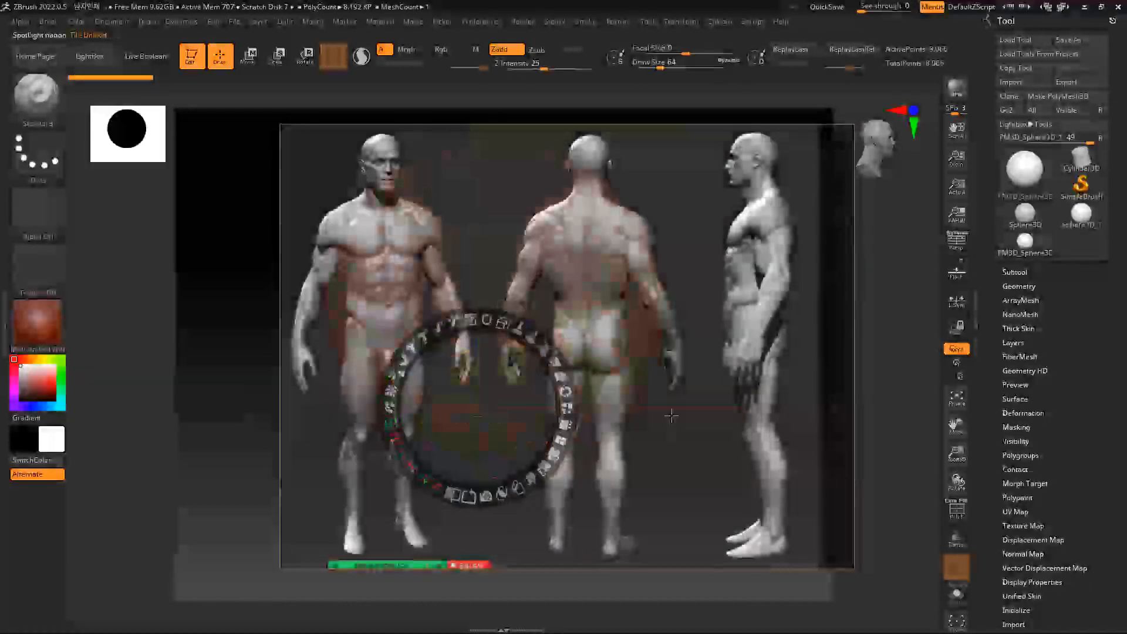
Enlarge and reposition the three-view body reference image in Spotlight so its upper bodies fill the canvas
left_click_drag(460, 357, 417, 338)
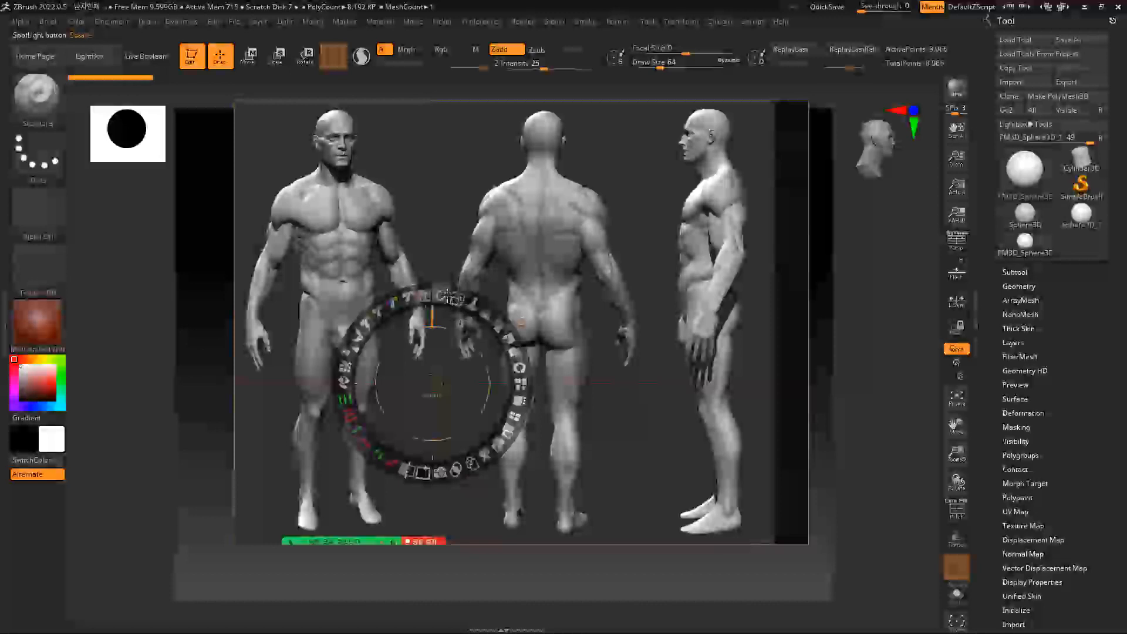
left_click_drag(440, 324, 451, 358)
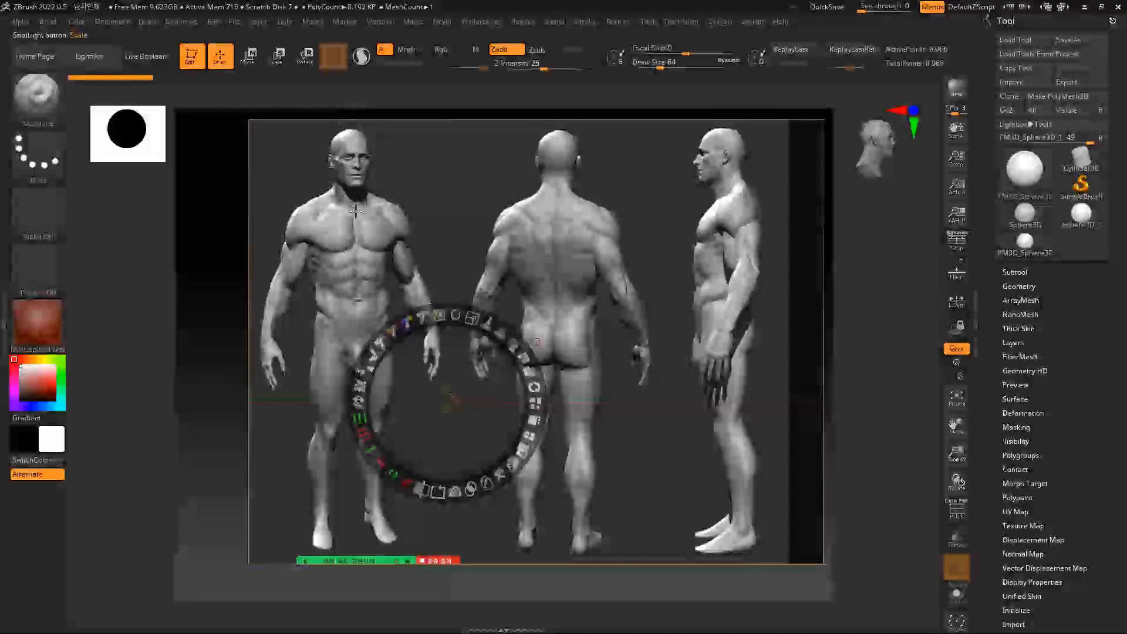
left_click_drag(454, 336, 499, 339)
left_click_drag(745, 272, 616, 291)
left_click_drag(647, 208, 597, 194)
left_click_drag(626, 250, 558, 206)
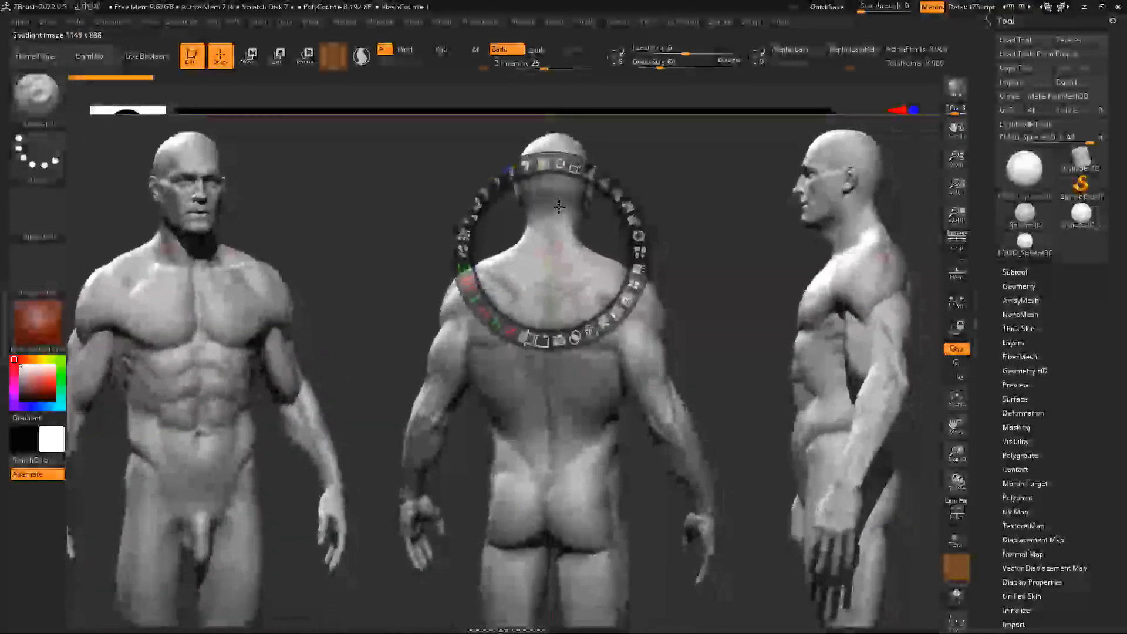
key("z")
key("z")
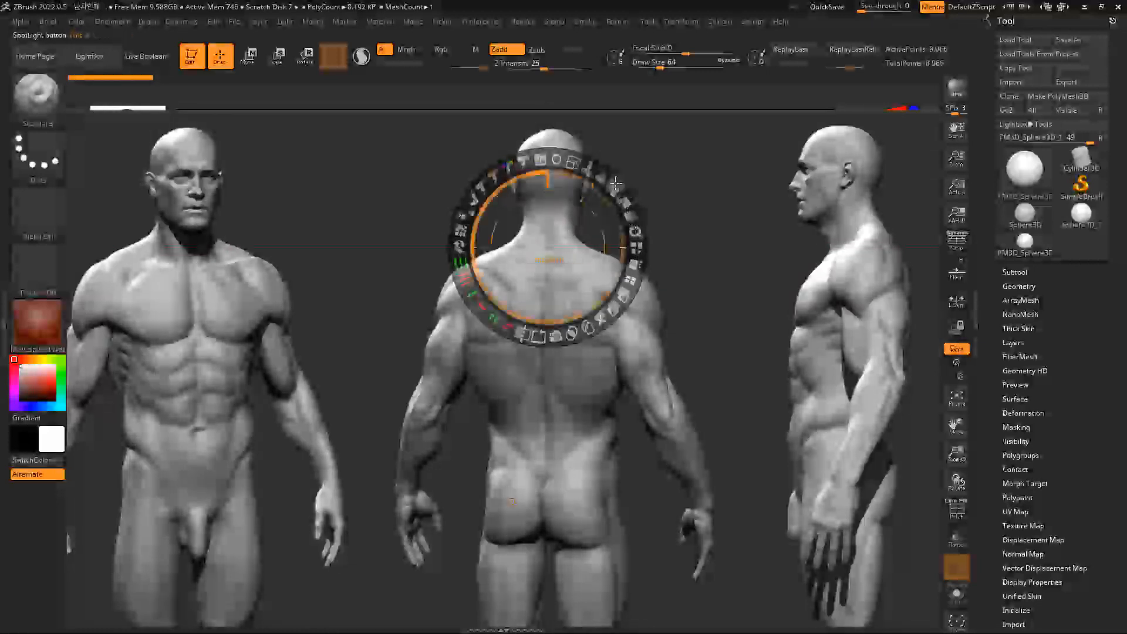
Move the reference image down until only its heads and shoulders sit beneath the sphere, and leave Spotlight editing
left_click_drag(538, 231, 526, 515)
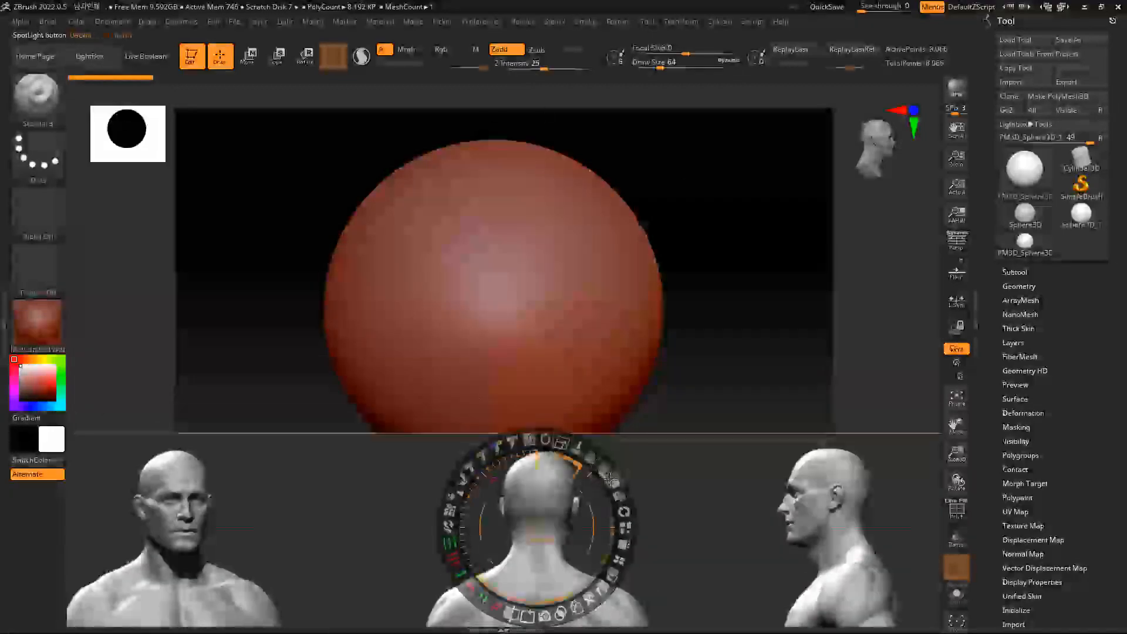
left_click_drag(545, 506, 547, 496)
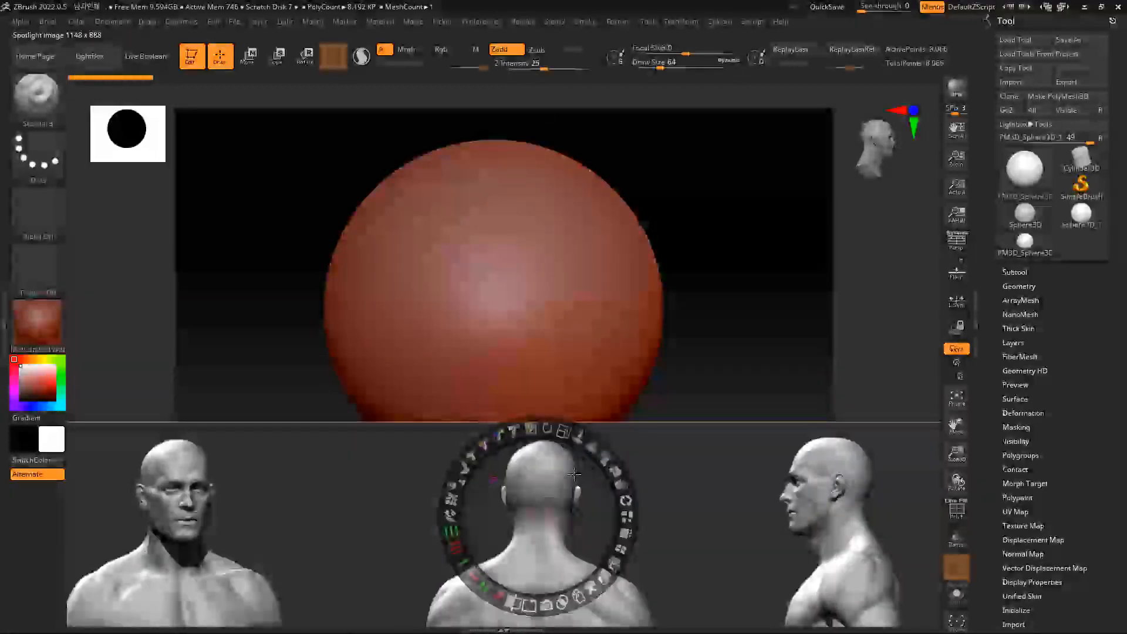
left_click_drag(564, 424, 575, 429)
left_click_drag(549, 492, 582, 498)
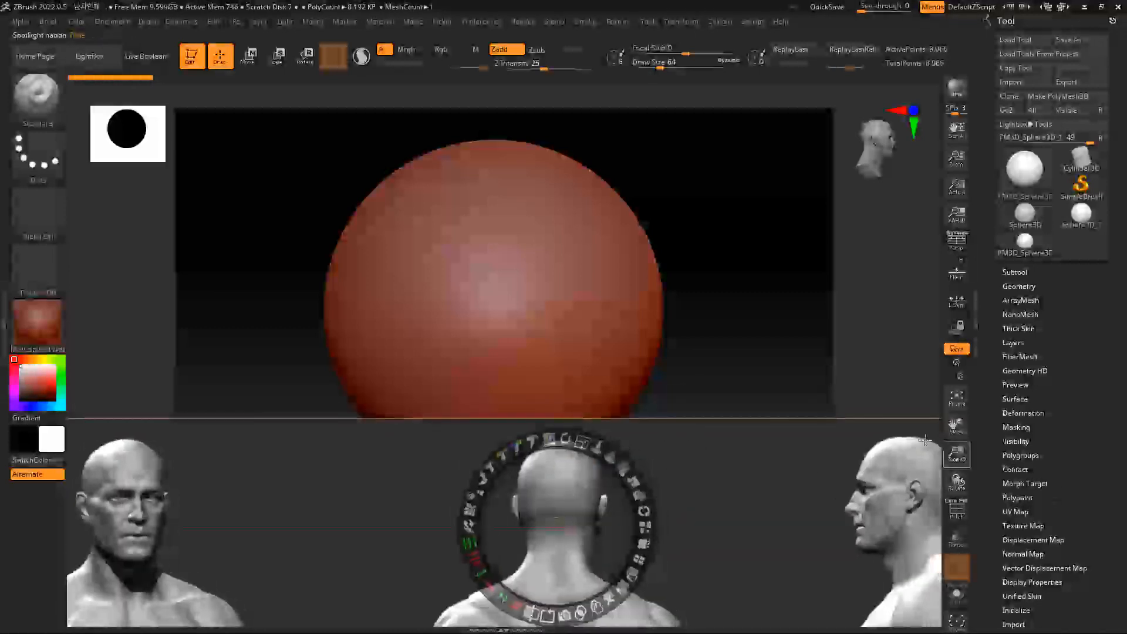
left_click_drag(756, 487, 745, 483)
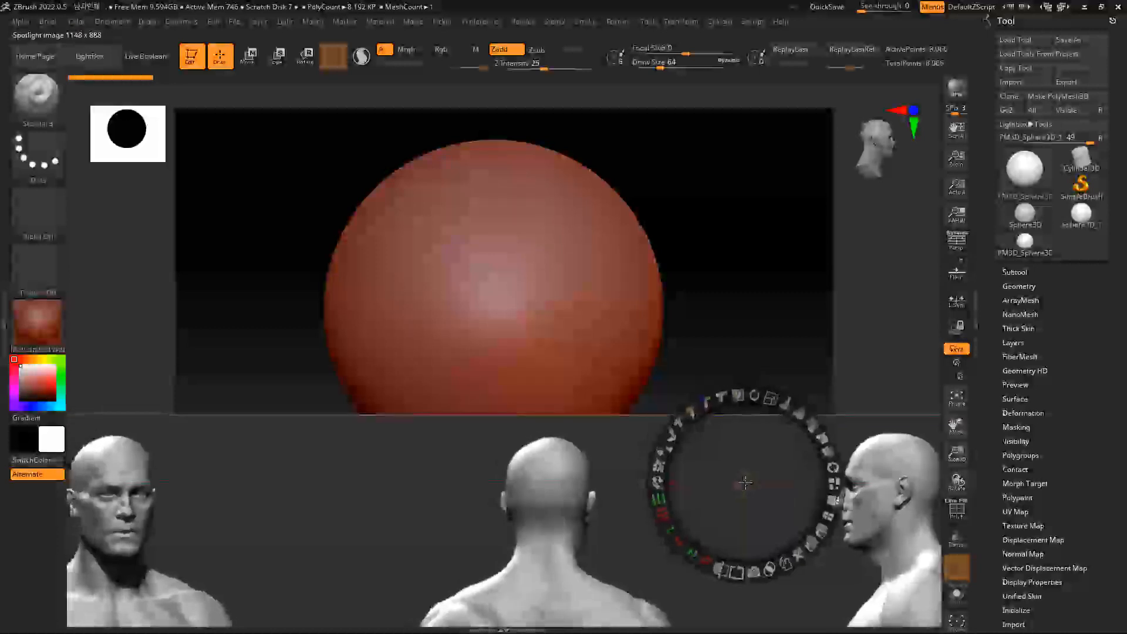
key("z")
key("z")
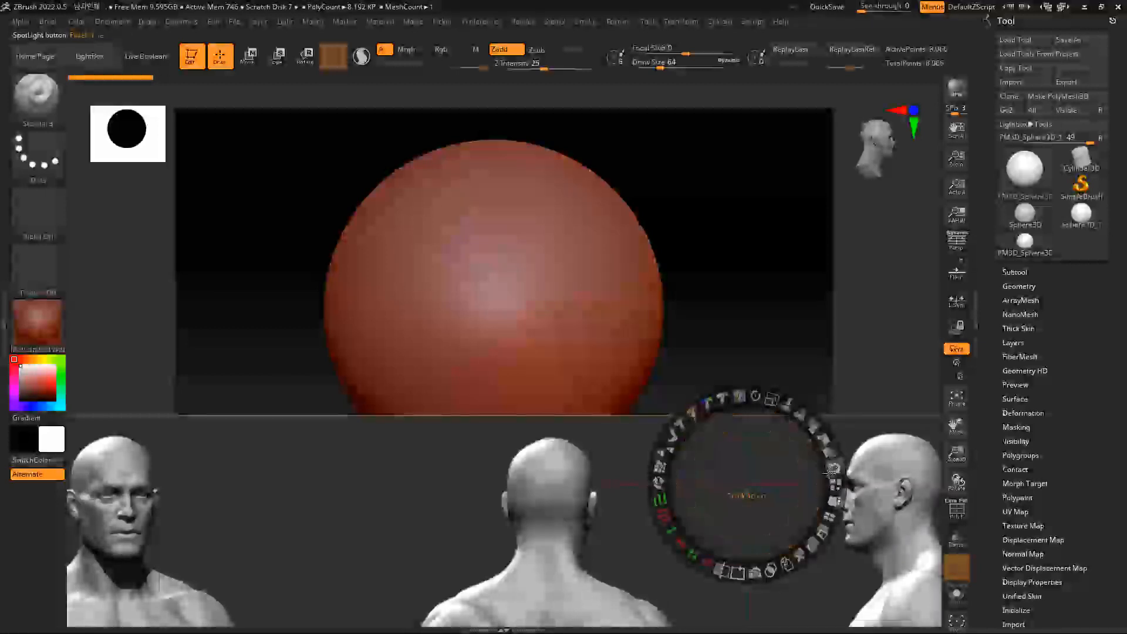
left_click_drag(809, 419, 740, 380)
key("z")
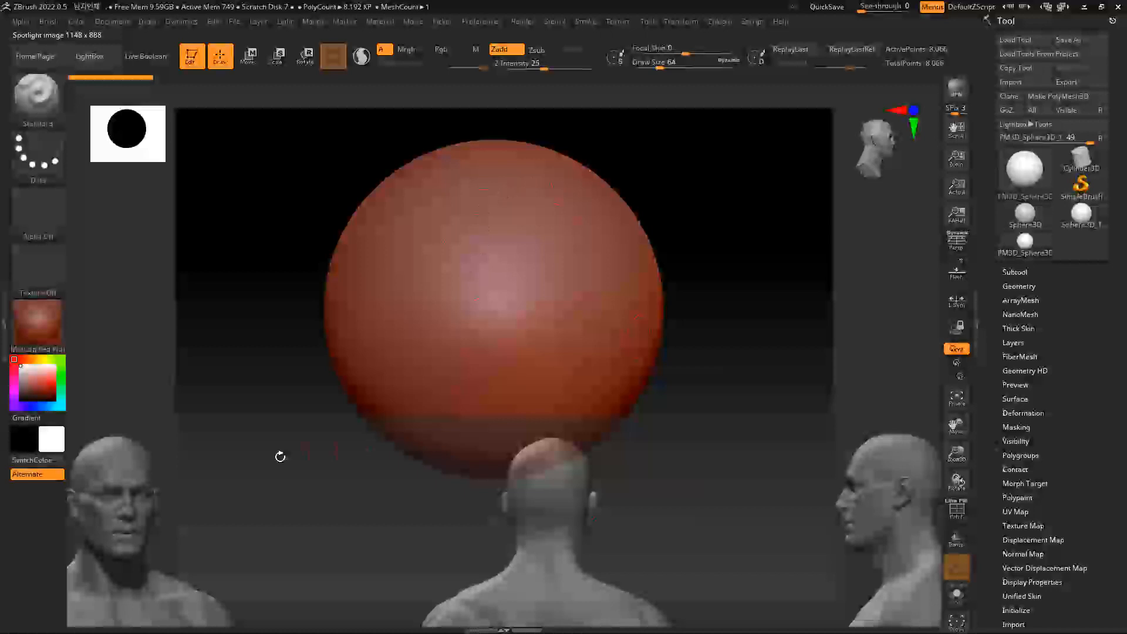
Nudge the reference image slightly lower in Spotlight so the sphere is less covered, and return to sculpting
key("z")
left_click_drag(745, 476, 729, 453)
key("z")
key("z")
key("z")
left_click_drag(607, 436, 829, 466)
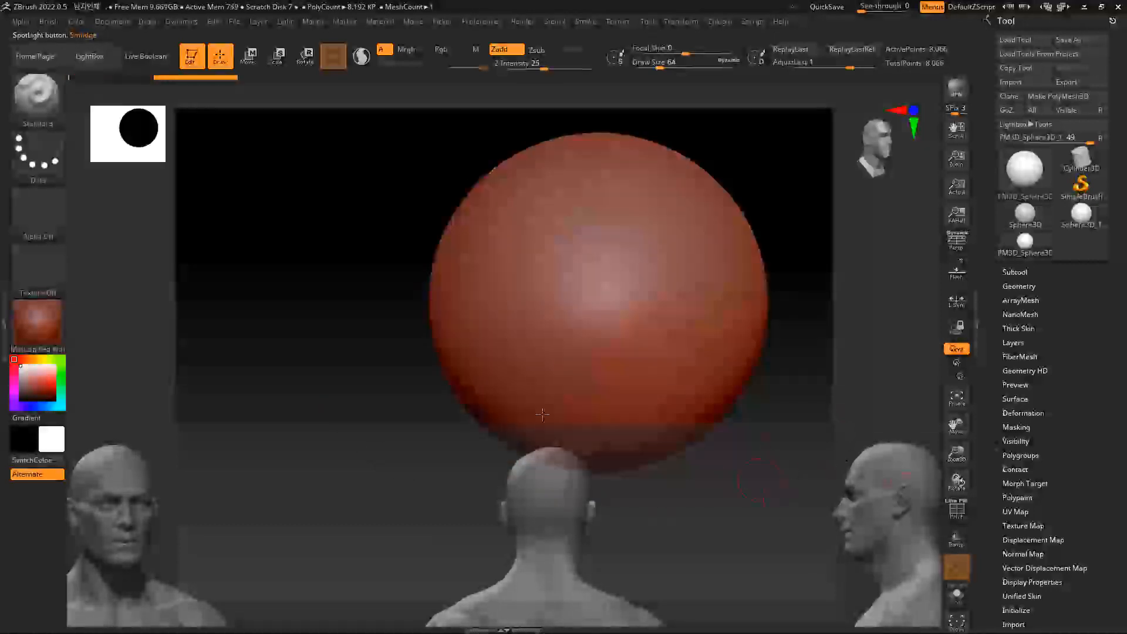
key("z")
left_click_drag(767, 465, 757, 465)
key("z")
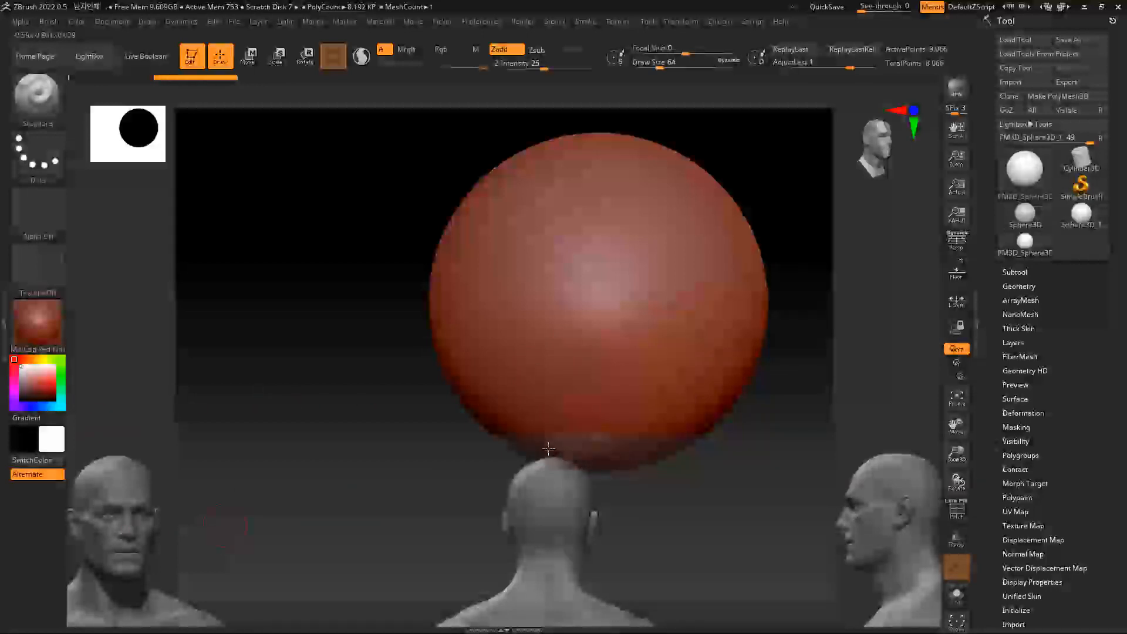
Try Standard brush strokes on the sphere's lower part where it overlaps the reference image, and undo them
left_click_drag(571, 451, 666, 437)
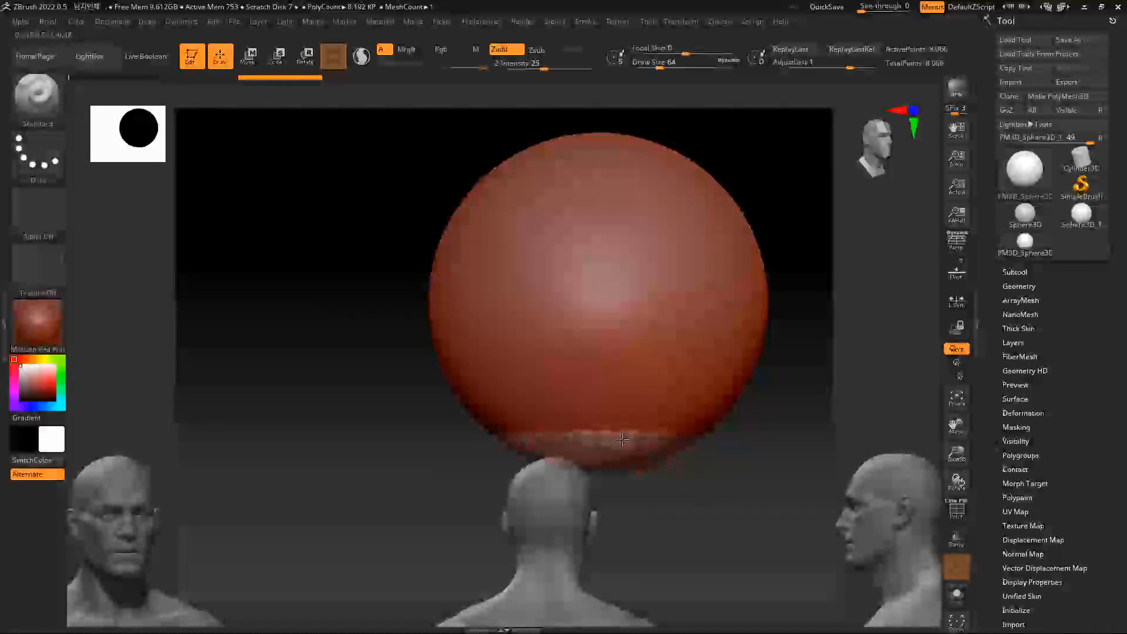
key("ctrl+z")
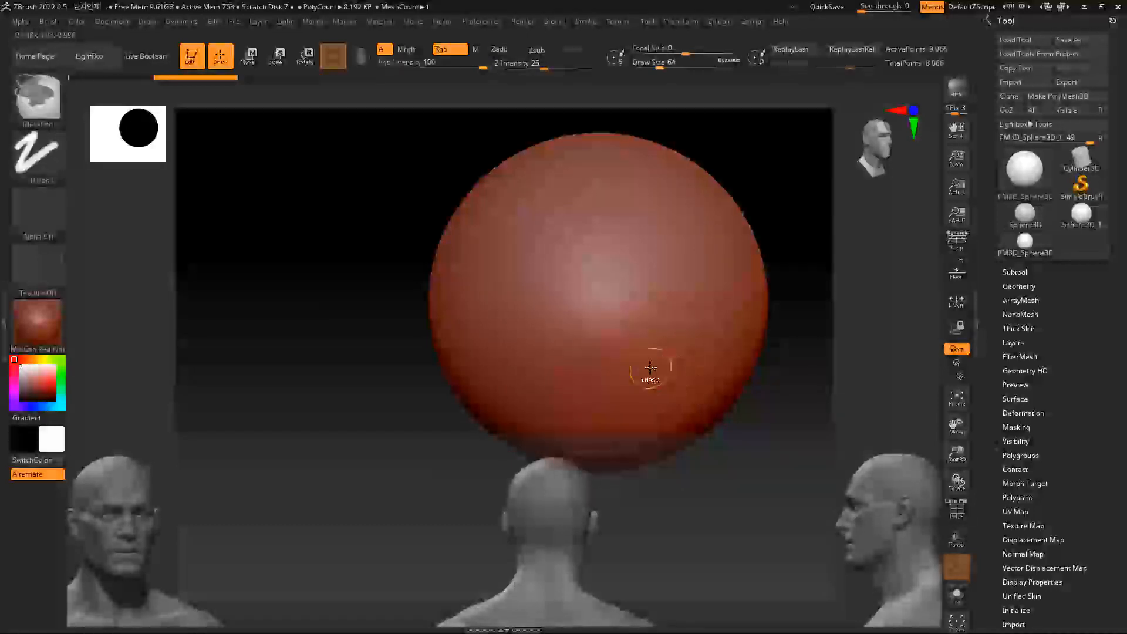
left_click_drag(535, 438, 616, 450)
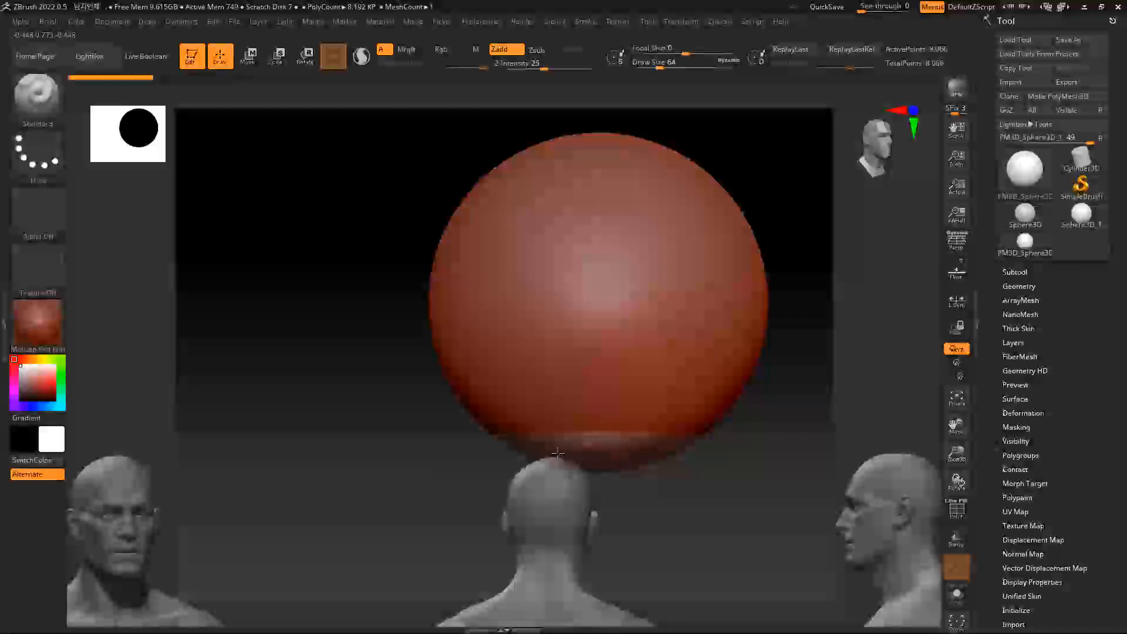
key("ctrl+z")
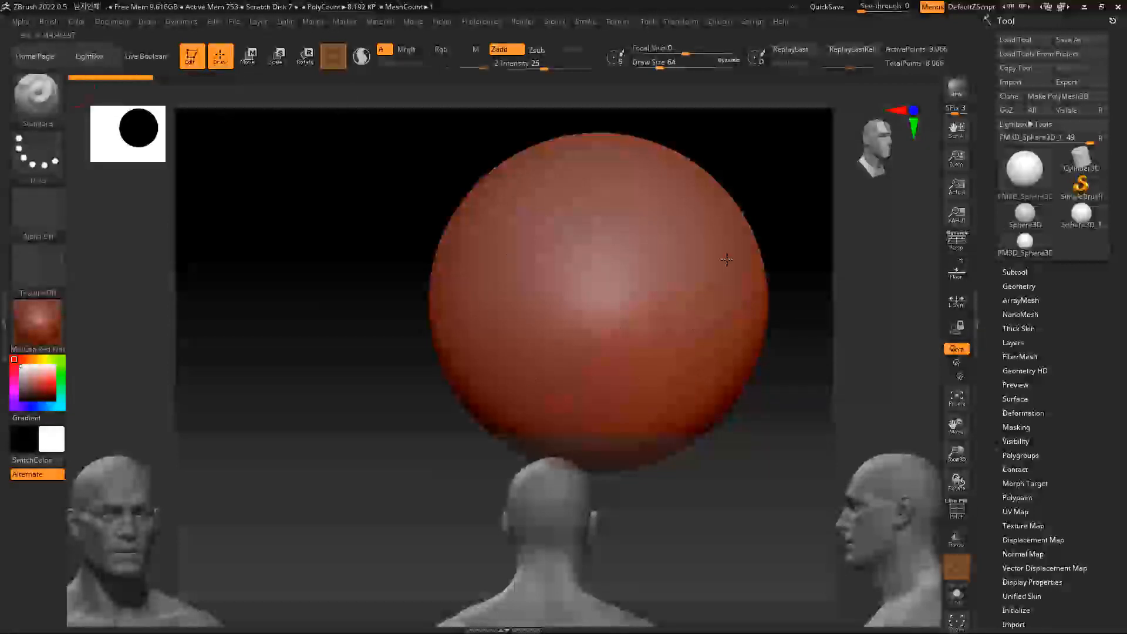
Turn off Spotlight Projection in the Standard brush's sample settings
left_click(55, 23)
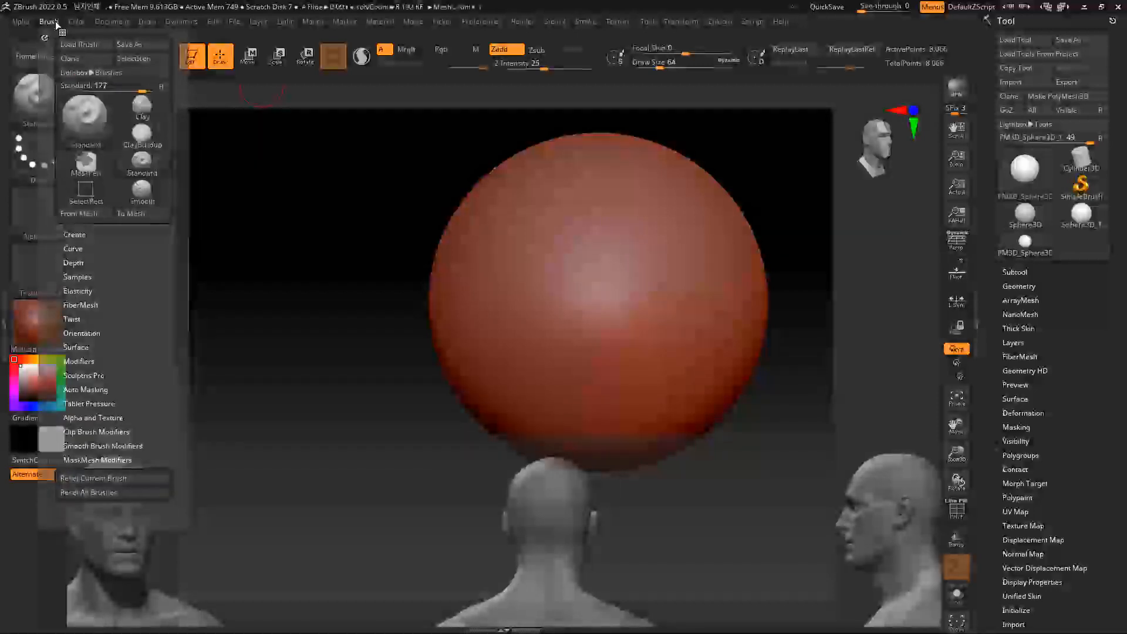
left_click(78, 277)
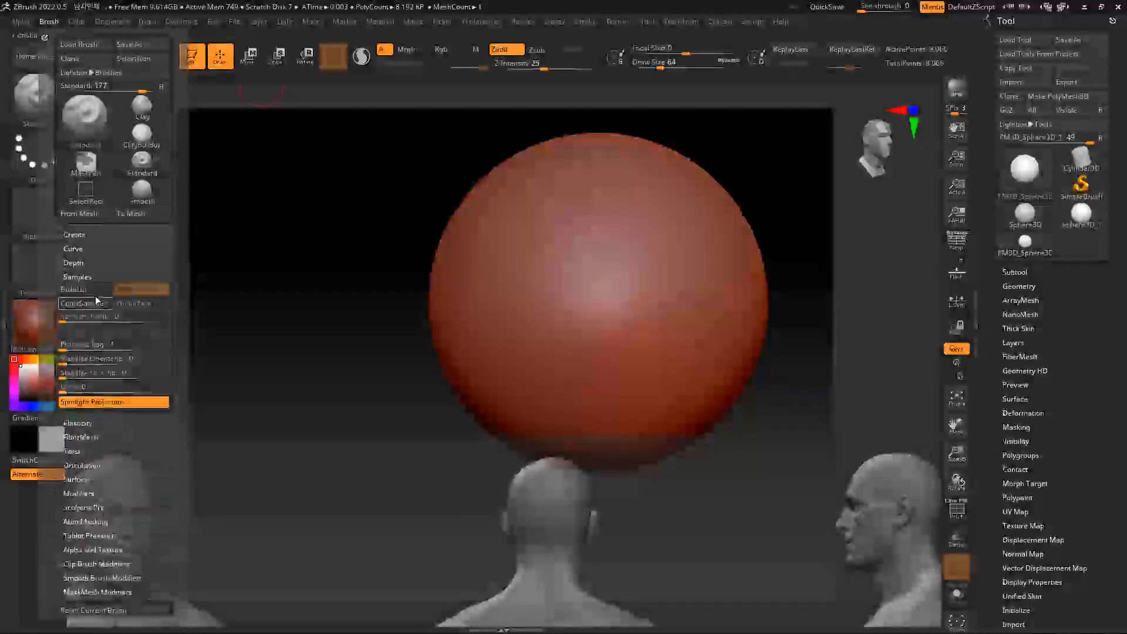
left_click(100, 402)
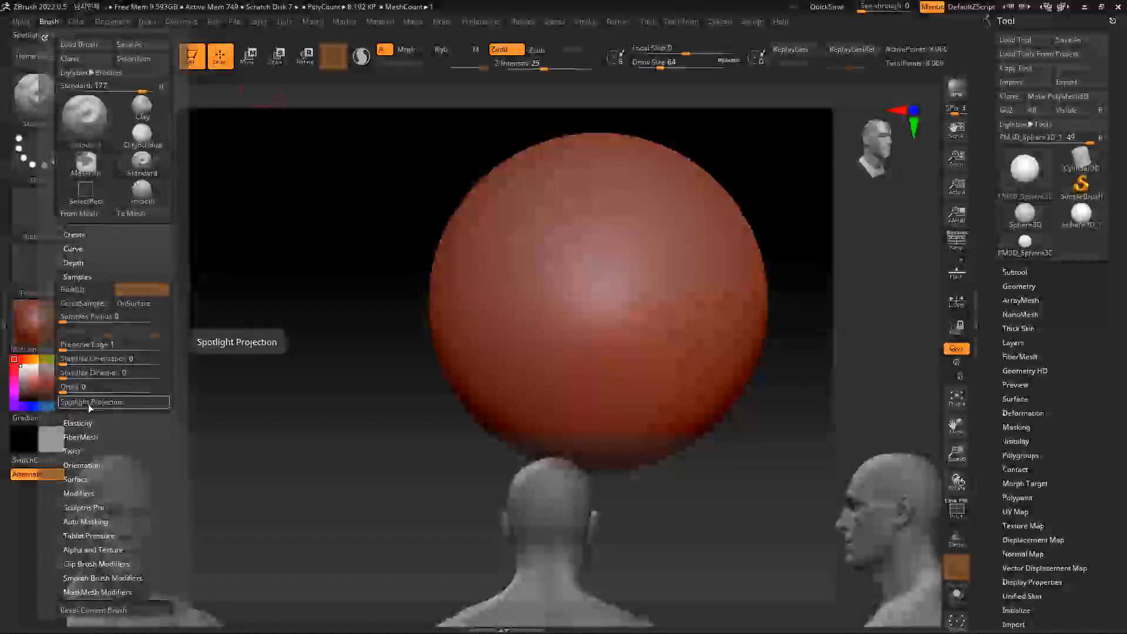
left_click(119, 404)
Try freehand Standard brush strokes across the middle of the sphere, and undo them
mouse_move(575, 309)
left_mouse_down()
mouse_move(604, 317)
mouse_move(563, 252)
mouse_move(550, 321)
left_mouse_up()
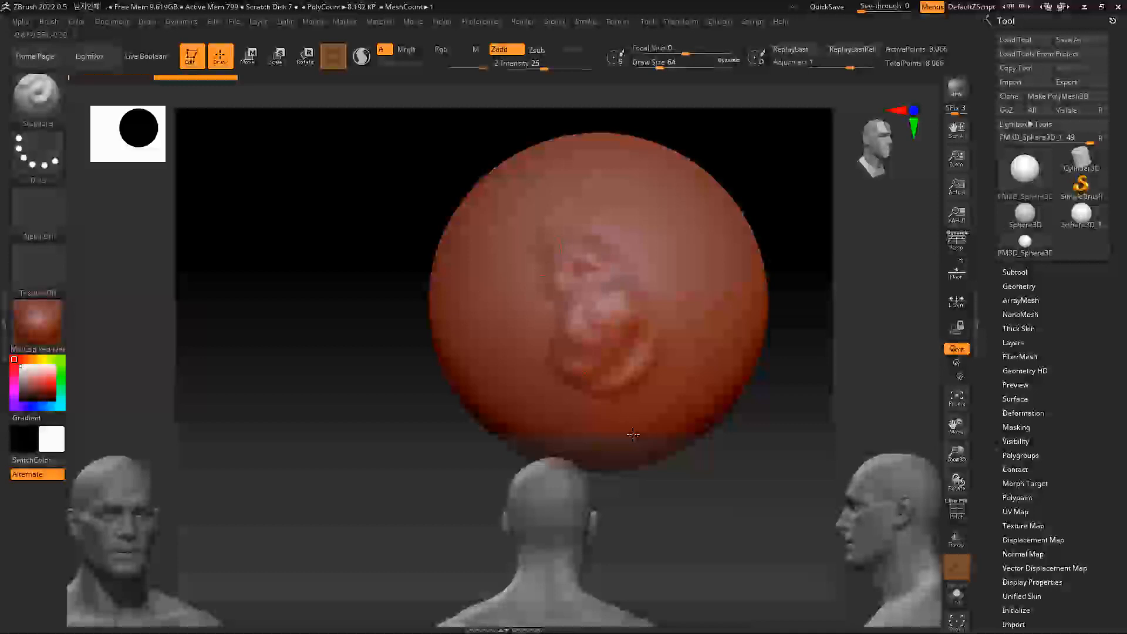
key("ctrl+z")
key("ctrl+z")
key("ctrl+z")
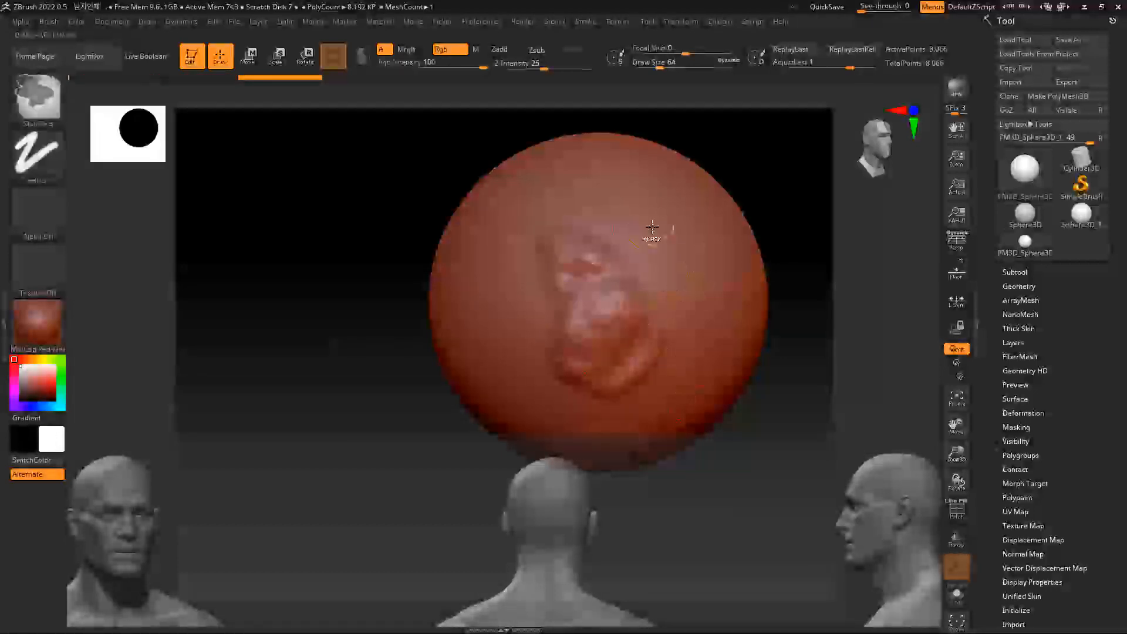
Try a mirrored pair of brow-like strokes on the sphere's front with X symmetry, and undo them
mouse_move(795, 315)
left_mouse_down()
mouse_move(808, 309)
mouse_move(785, 289)
mouse_move(731, 314)
left_mouse_up()
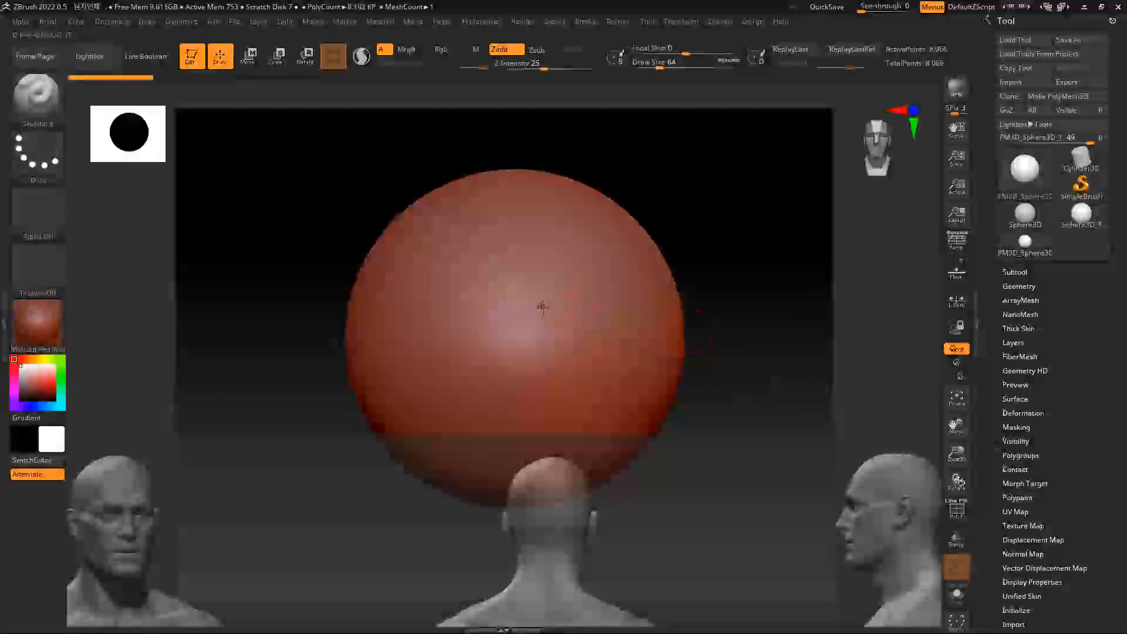
left_click_drag(793, 288, 719, 259)
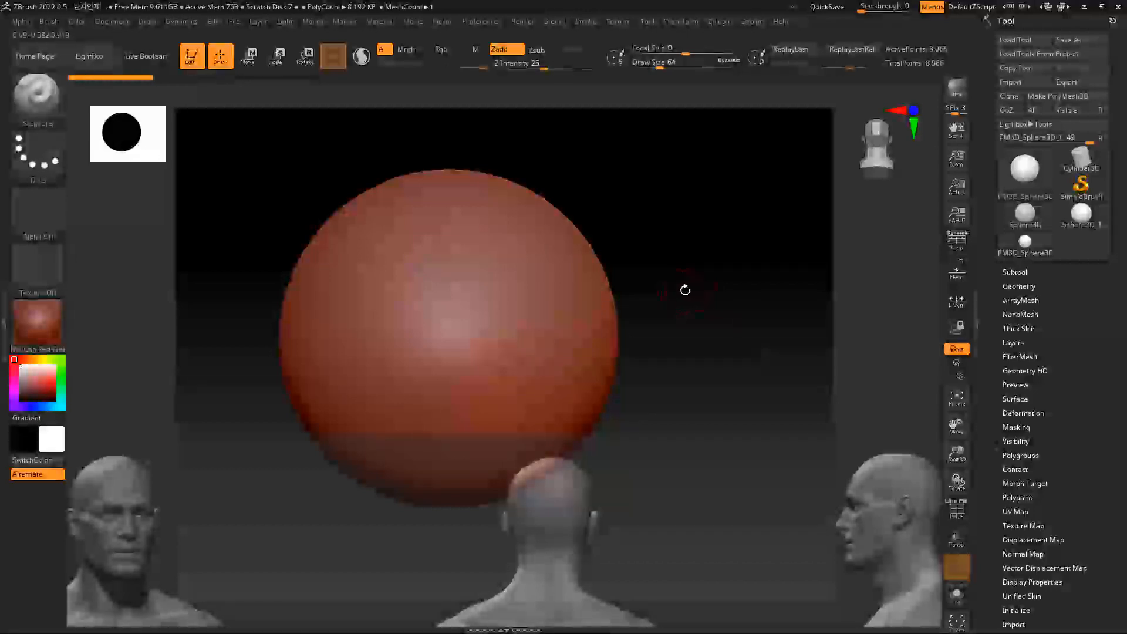
left_click_drag(684, 288, 522, 322, "alt")
left_click_drag(617, 339, 613, 324, "alt")
left_click_drag(619, 398, 636, 442, "alt")
left_click_drag(725, 315, 675, 312, "alt")
left_click_drag(634, 244, 612, 328, "alt")
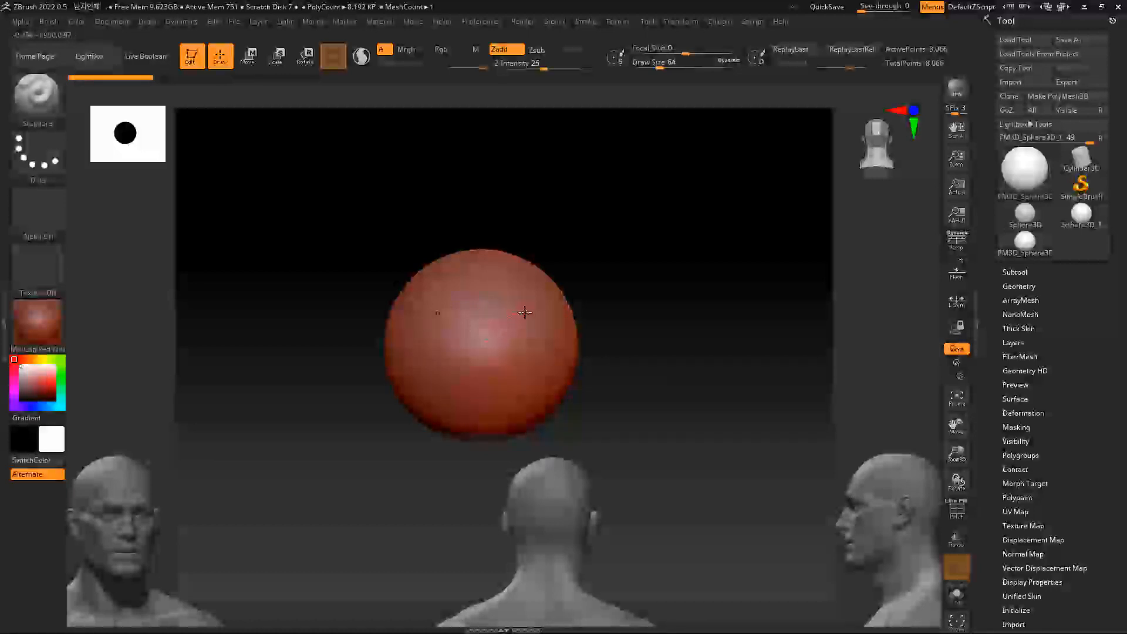
left_click_drag(522, 310, 529, 312)
key("ctrl+z")
key("ctrl+z")
key("ctrl+z")
key("ctrl+z")
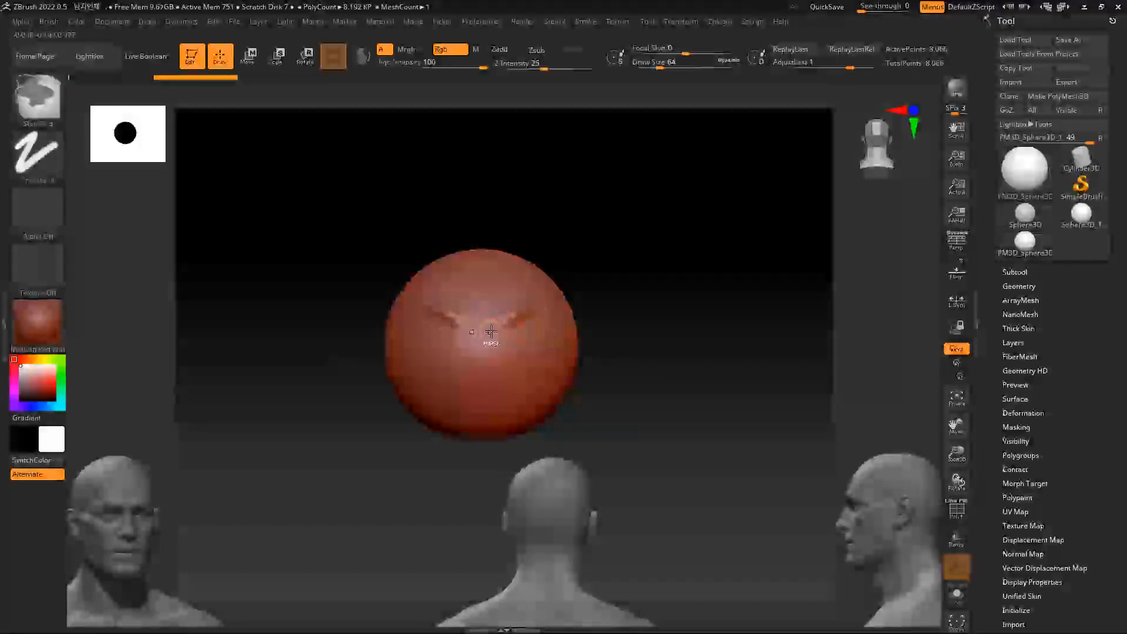
key("ctrl+z")
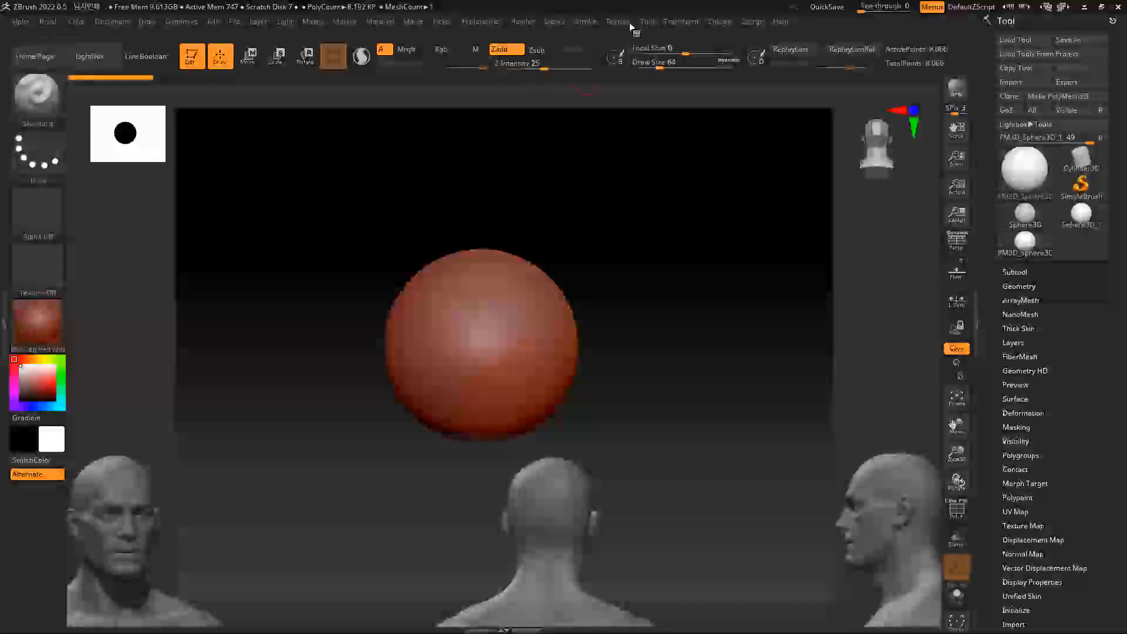
Activate symmetry on the Y and Z axes in addition to X, and check the mirrored brush points on the sphere
left_click(678, 22)
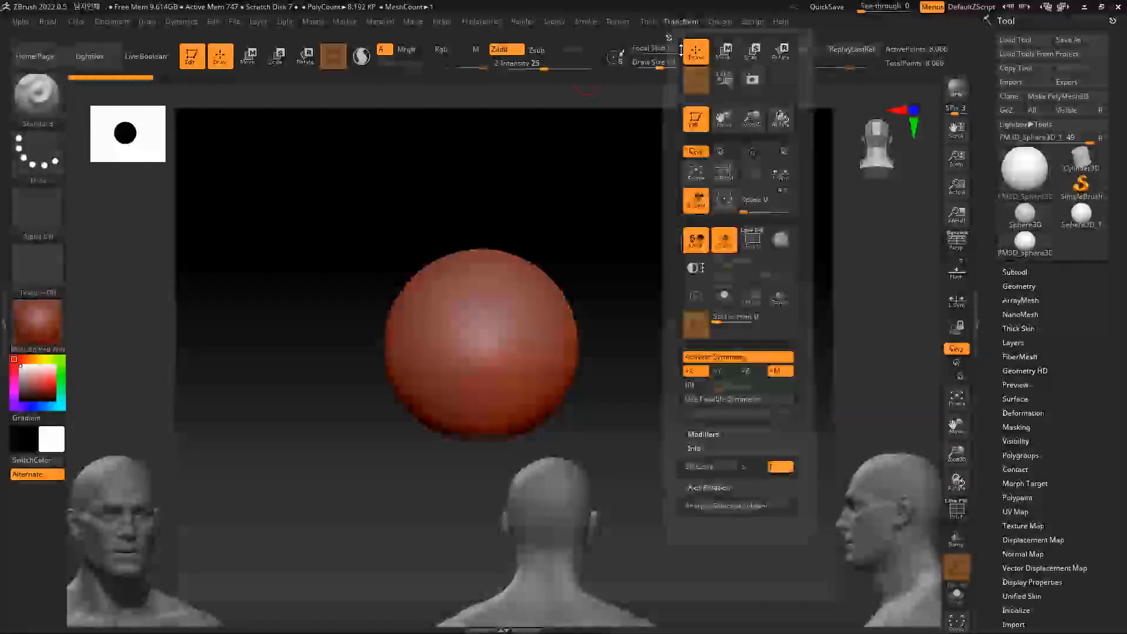
left_click(726, 372)
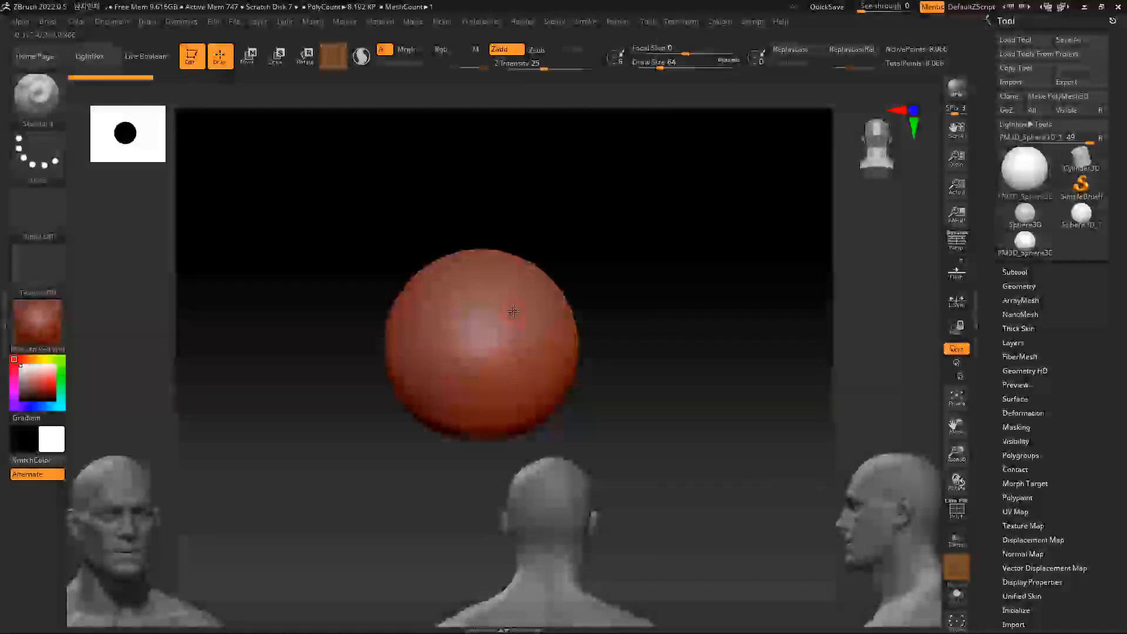
left_click(695, 23)
left_click(750, 374)
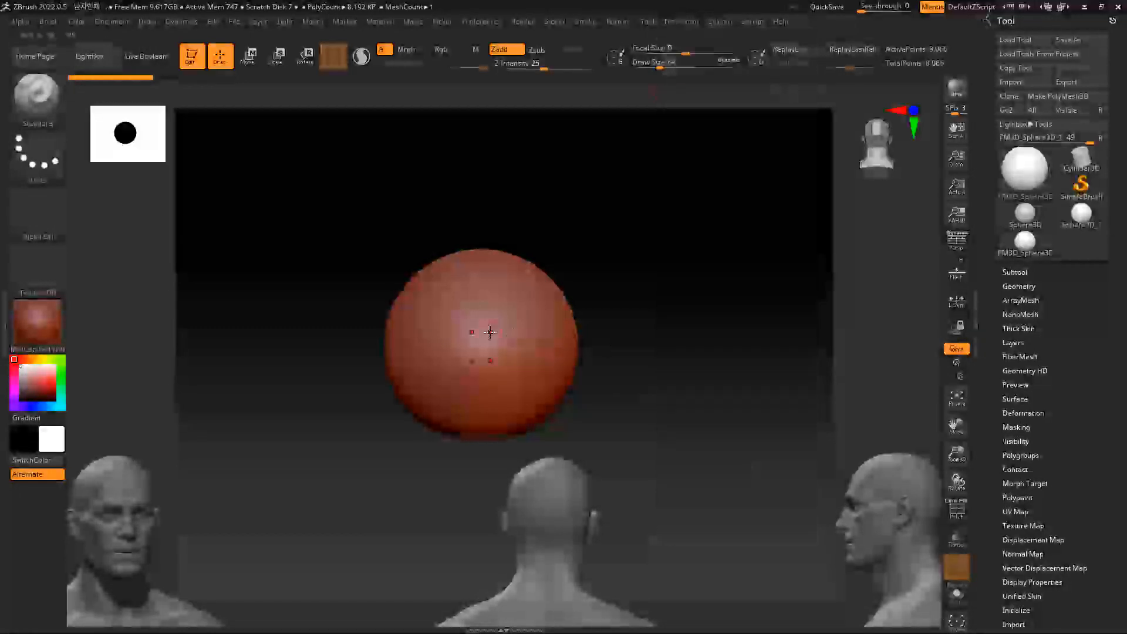
left_click_drag(634, 347, 677, 350)
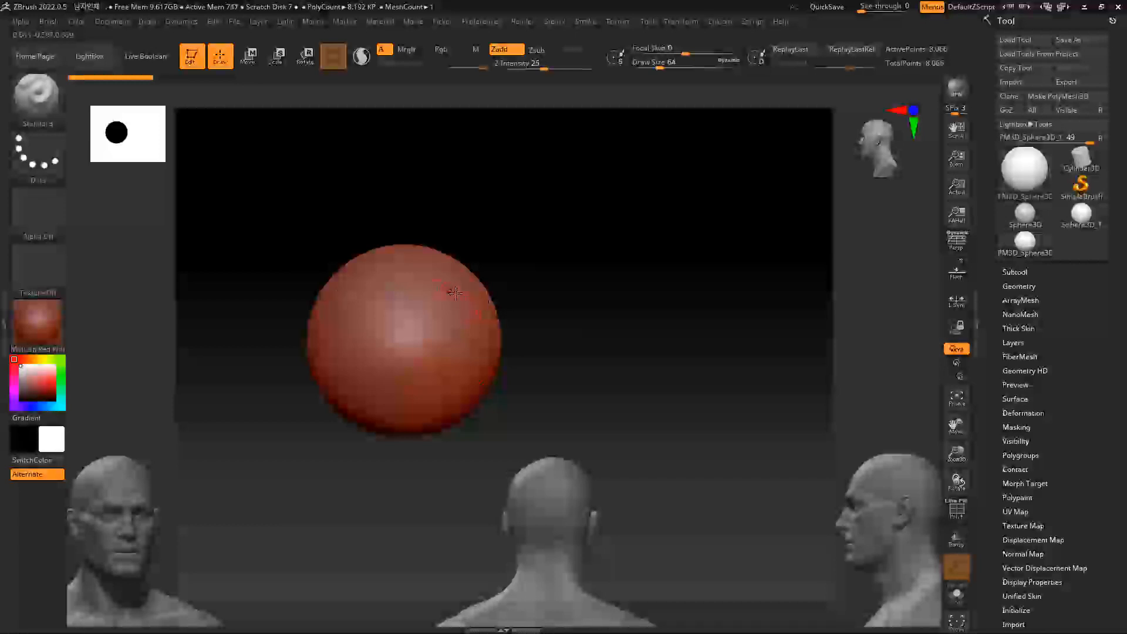
Turn off Z and Y symmetry so only X is mirrored, try a stroke on the sphere, and undo it
left_click(682, 21)
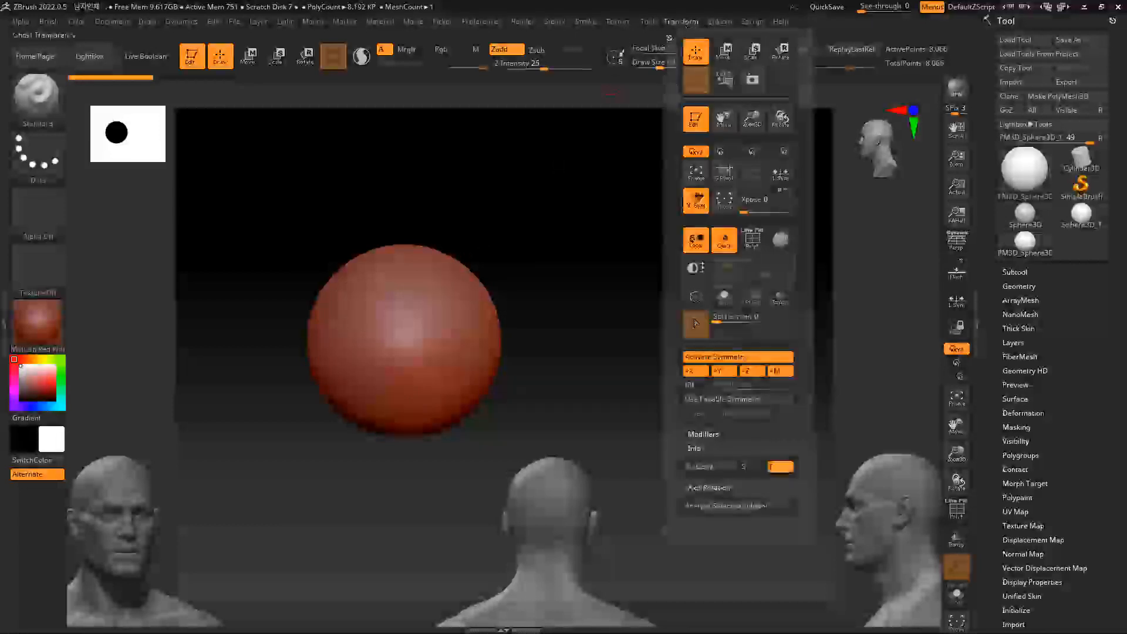
left_click(747, 376)
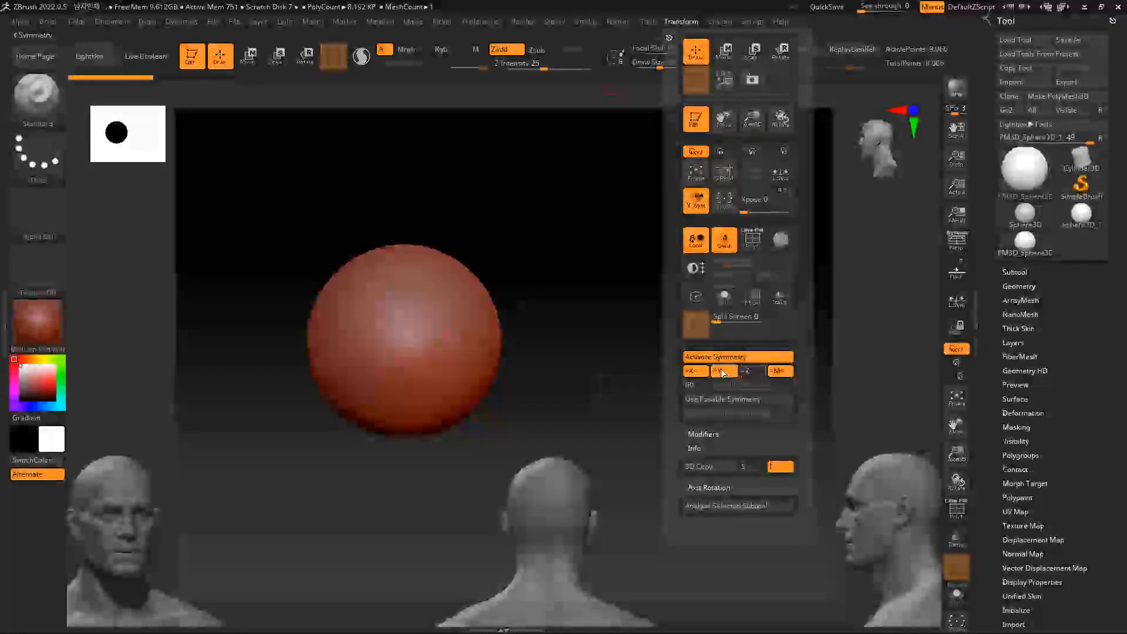
left_click(723, 373)
left_click_drag(558, 264, 635, 268, "alt")
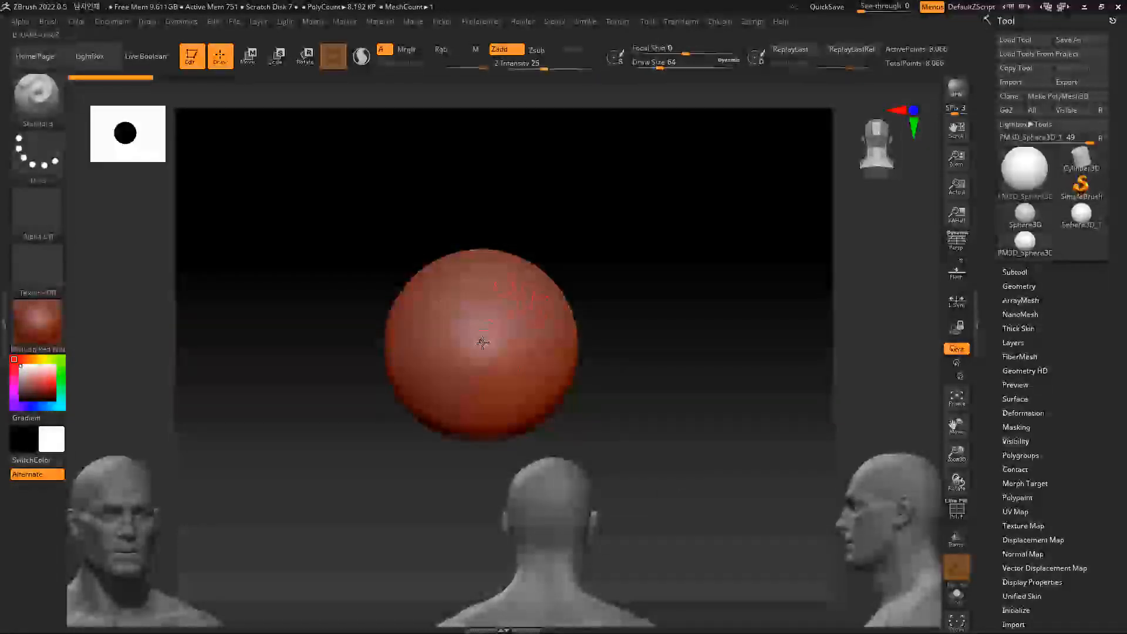
left_click_drag(519, 304, 514, 324)
key("ctrl+z")
Expand the sphere's Geometry settings, and try a short brush stroke on the enlarged sphere and undo it
mouse_move(628, 275)
left_mouse_down("alt")
mouse_move(629, 245)
mouse_move(732, 315)
left_mouse_up("alt")
left_click_drag(674, 294, 710, 244, "alt")
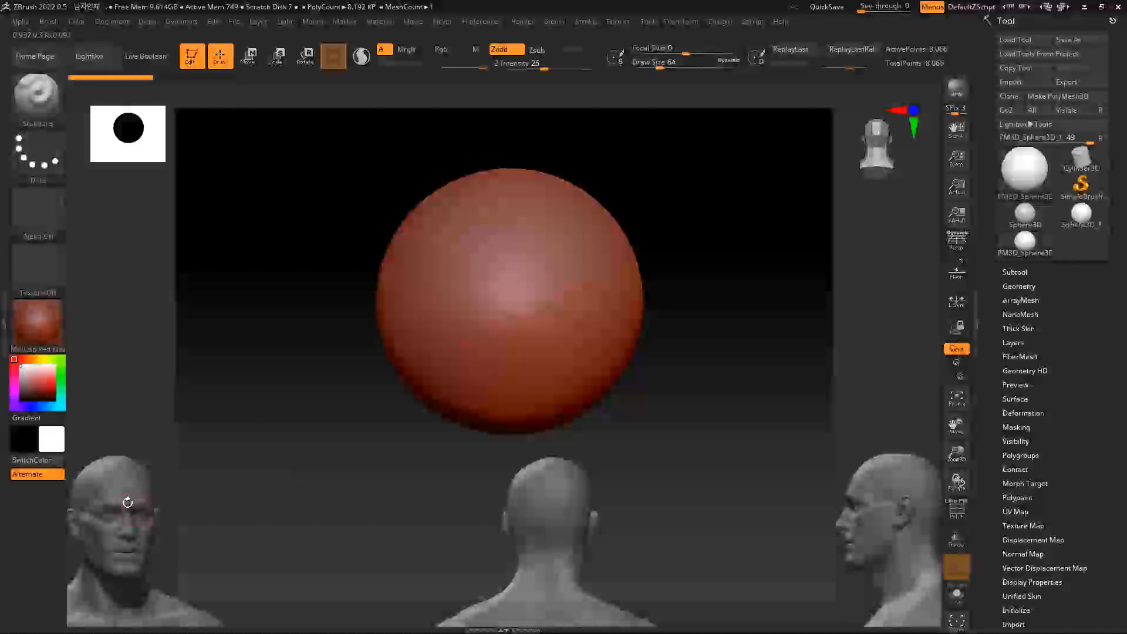
left_click(1018, 286)
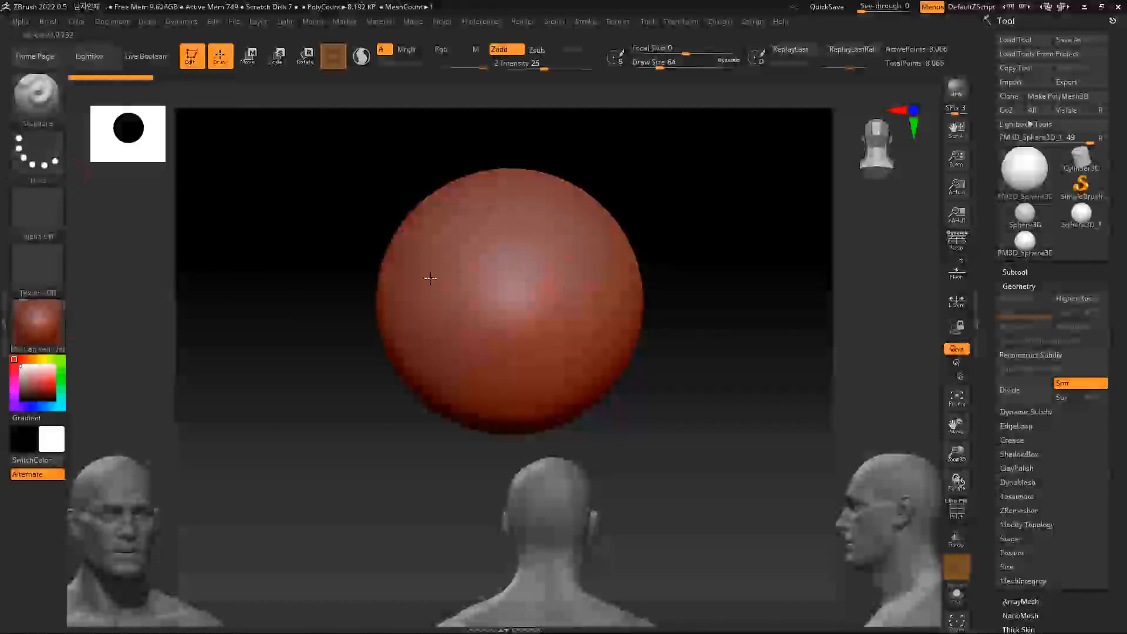
mouse_move(547, 261)
left_mouse_down()
mouse_move(572, 262)
mouse_move(529, 265)
mouse_move(563, 266)
left_mouse_up()
key("ctrl+z")
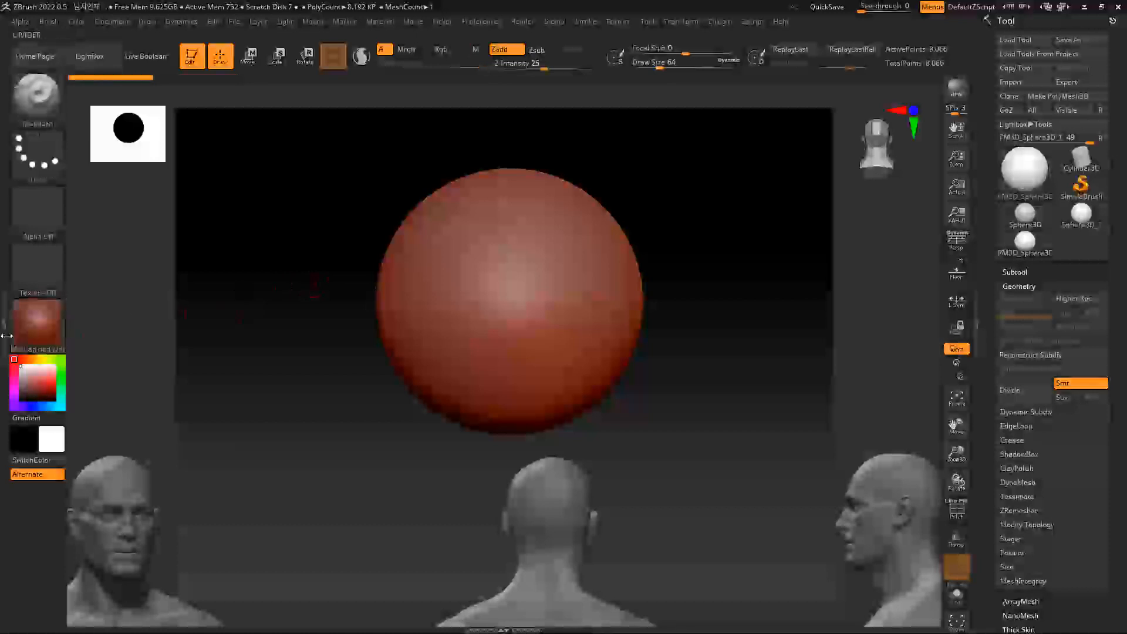
Change the sphere's material to MatCap Gray
left_click(35, 320)
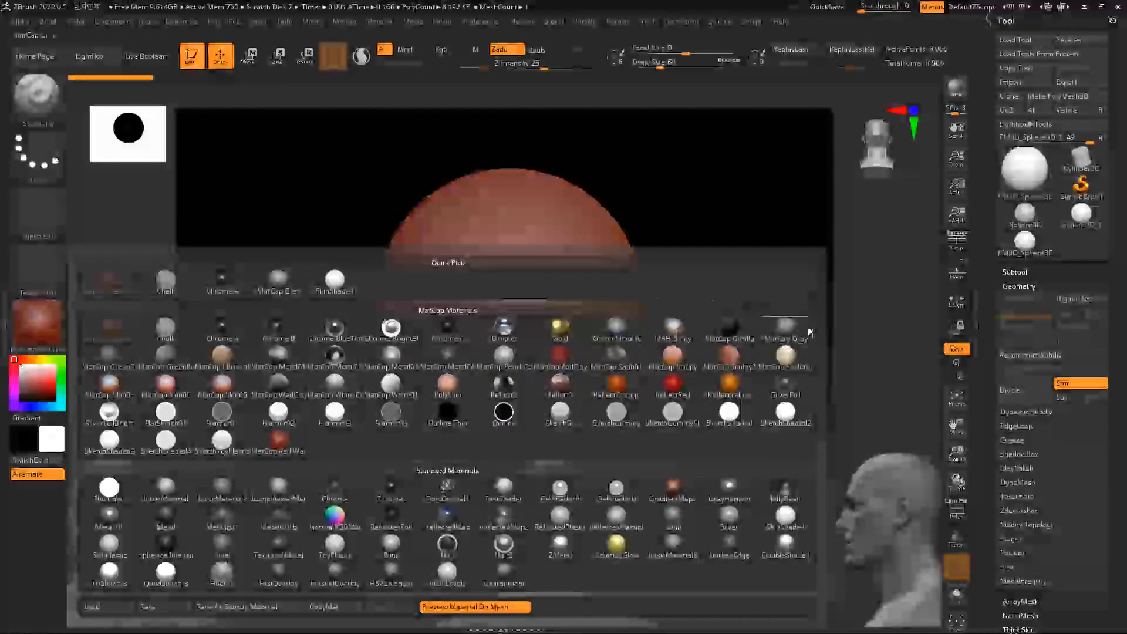
mouse_move(803, 331)
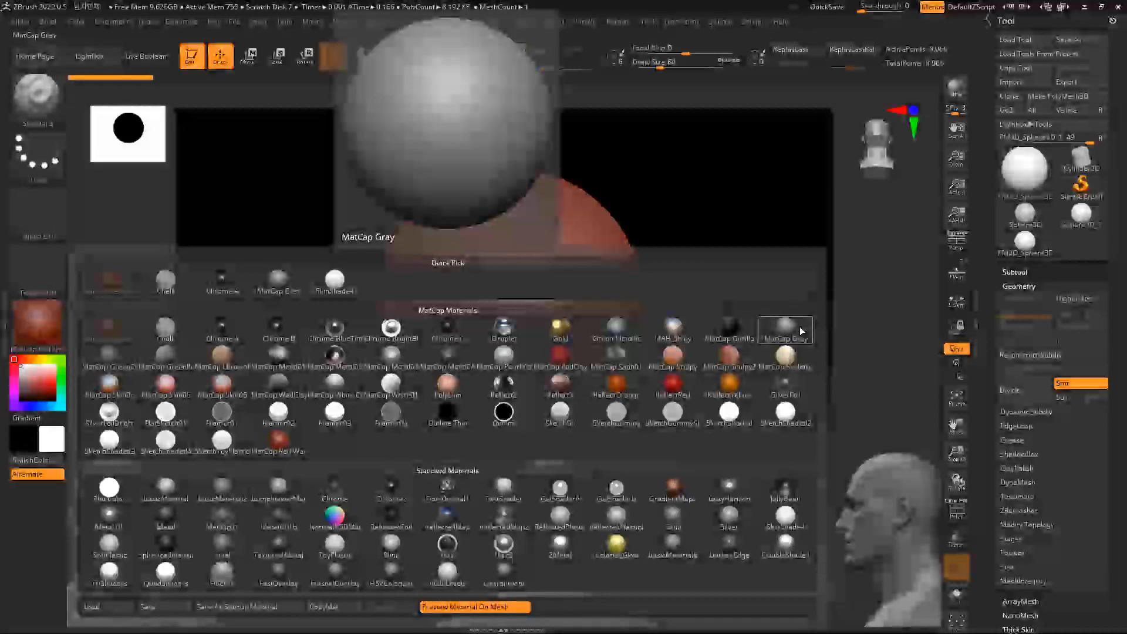
left_click(801, 331)
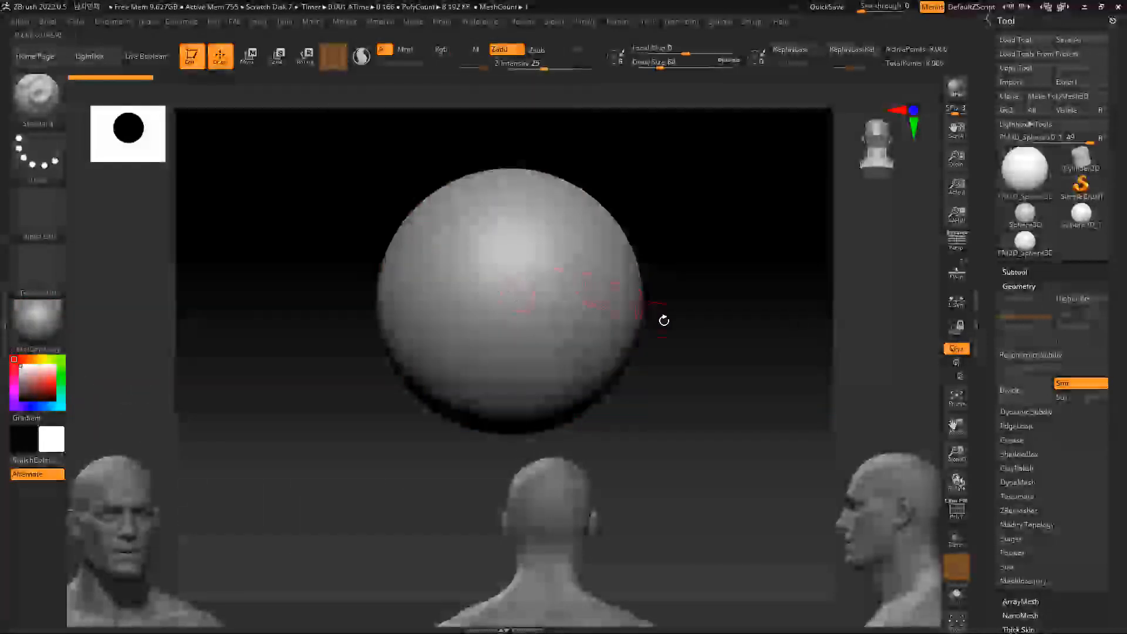
Try mirrored Standard brush strokes across the upper front of the gray sphere, and undo them
mouse_move(533, 274)
left_mouse_down()
mouse_move(541, 252)
mouse_move(565, 254)
mouse_move(564, 270)
left_mouse_up()
left_click_drag(490, 287, 518, 277)
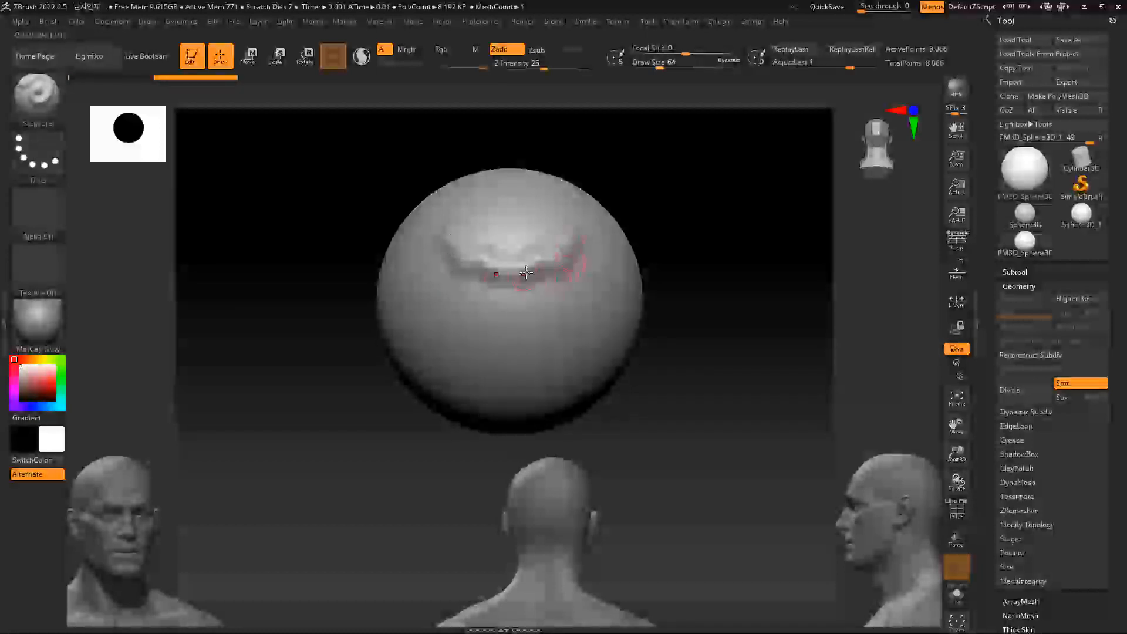
key("ctrl+z")
key("ctrl+shift+z")
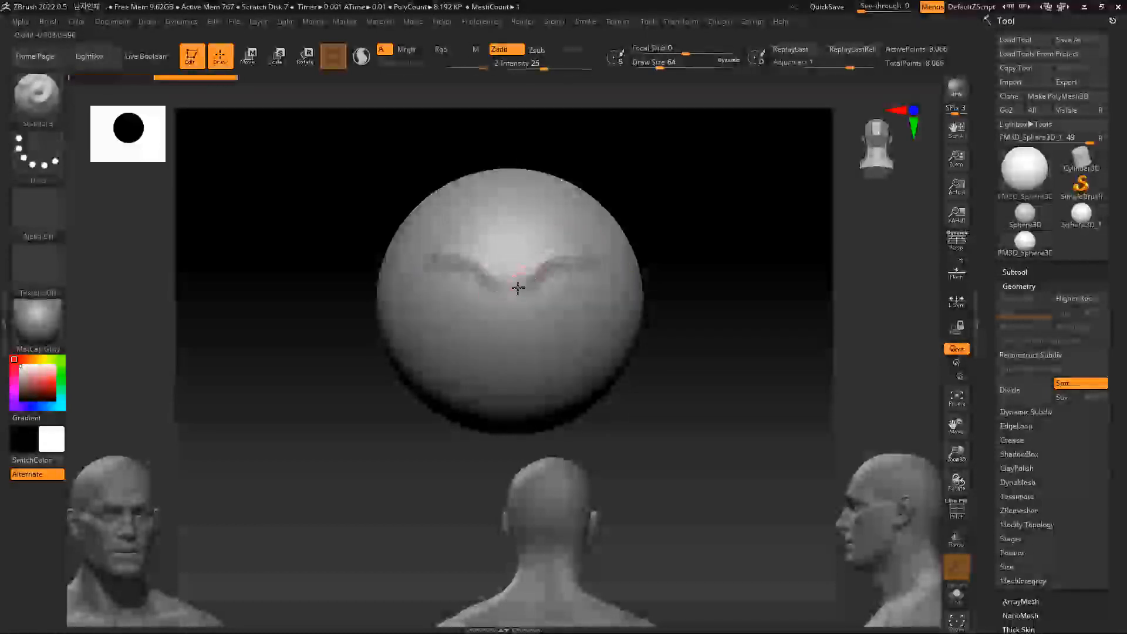
key("ctrl+z")
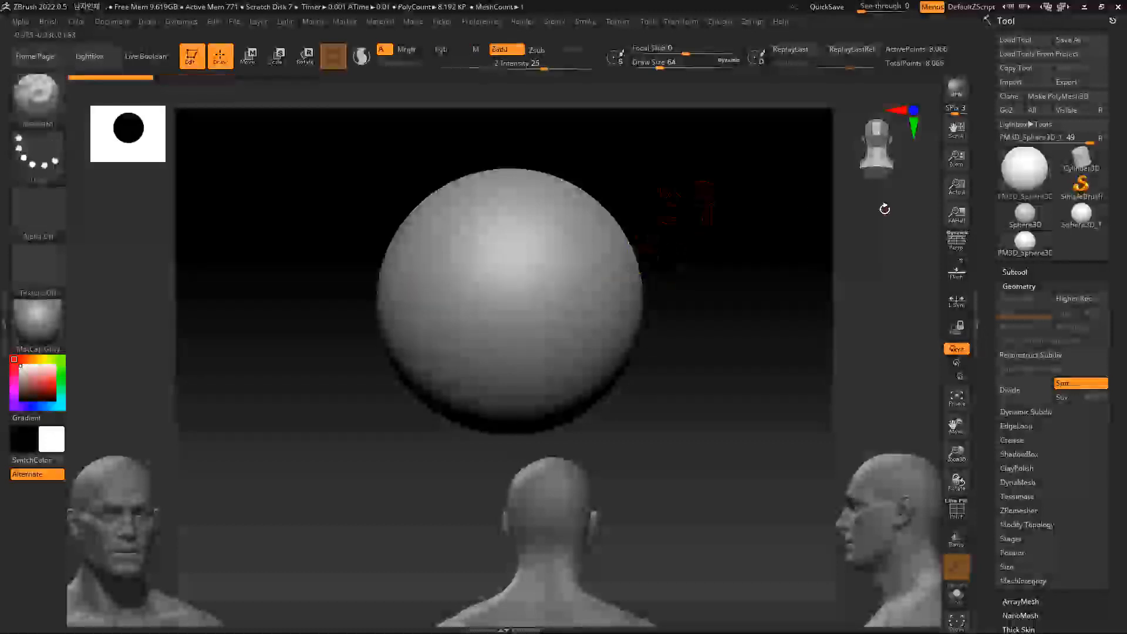
Open the brush library, examine the available 3D sculpting brushes, and close it without choosing one
left_click(24, 103)
left_click(38, 93)
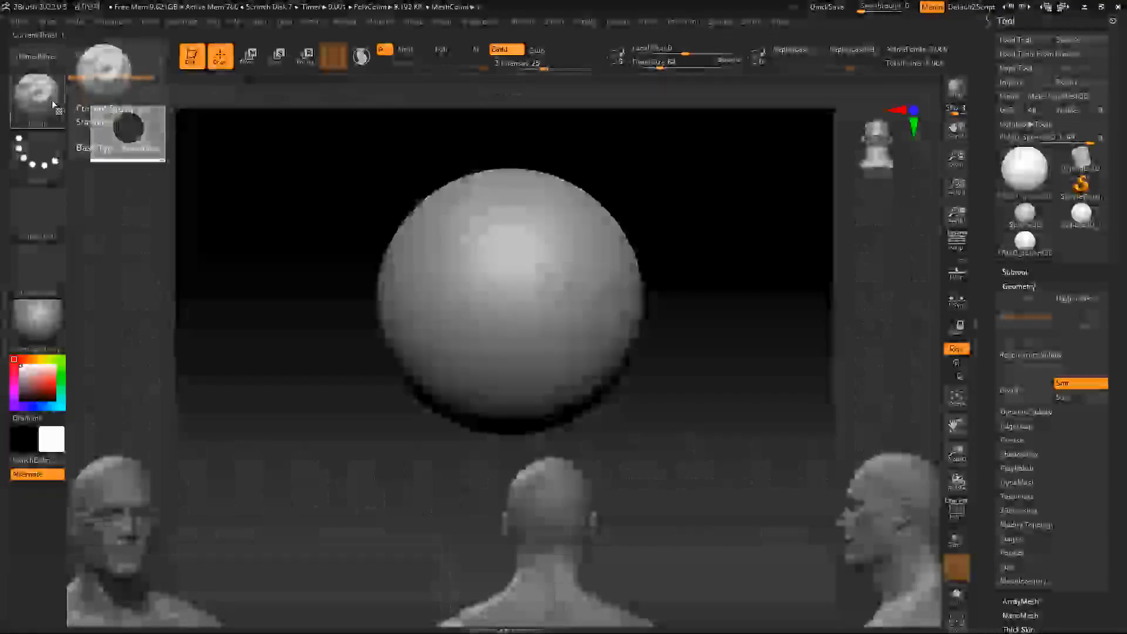
left_click(44, 99)
left_click(44, 100)
left_click(38, 102)
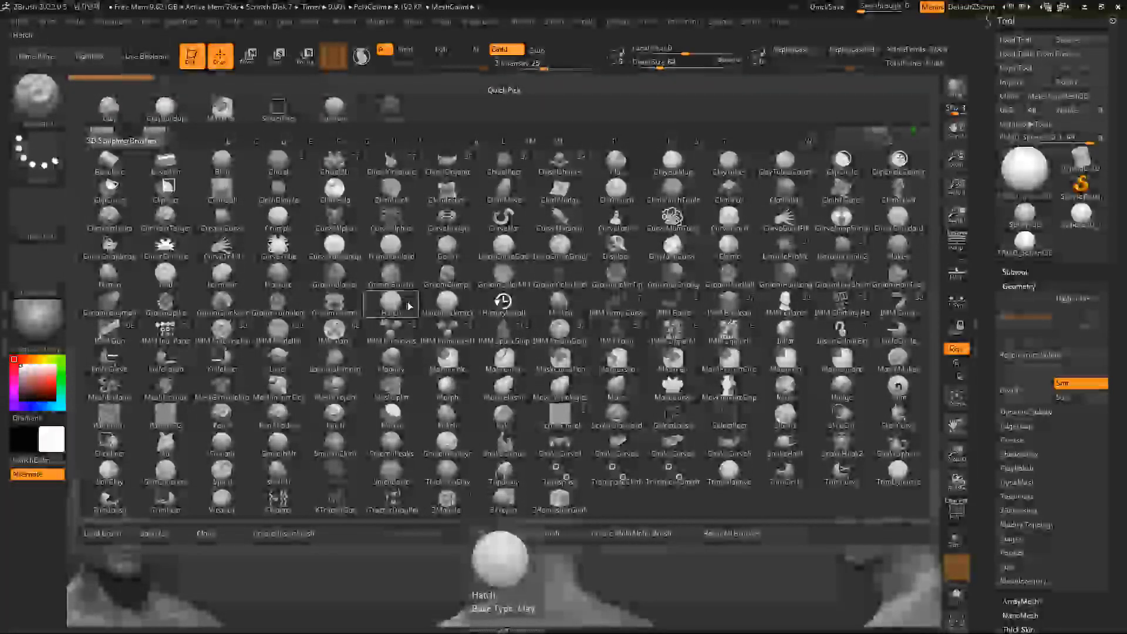
key("Escape")
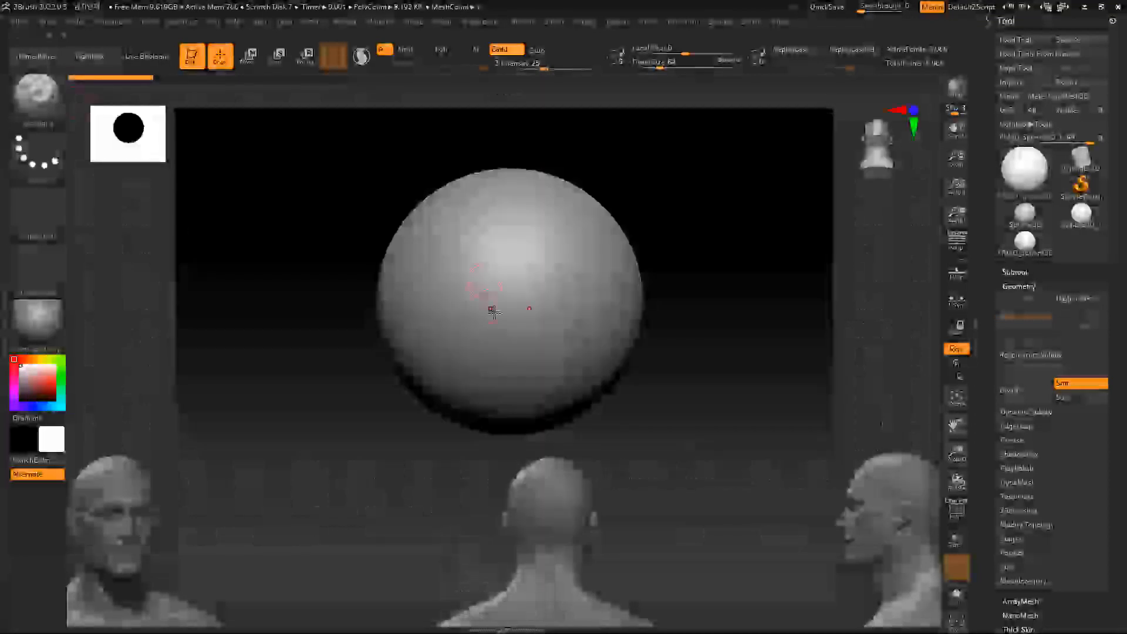
Examine the Clay and ClayBuildup brushes among the 3D sculpting brushes in the brush library
left_click(18, 94)
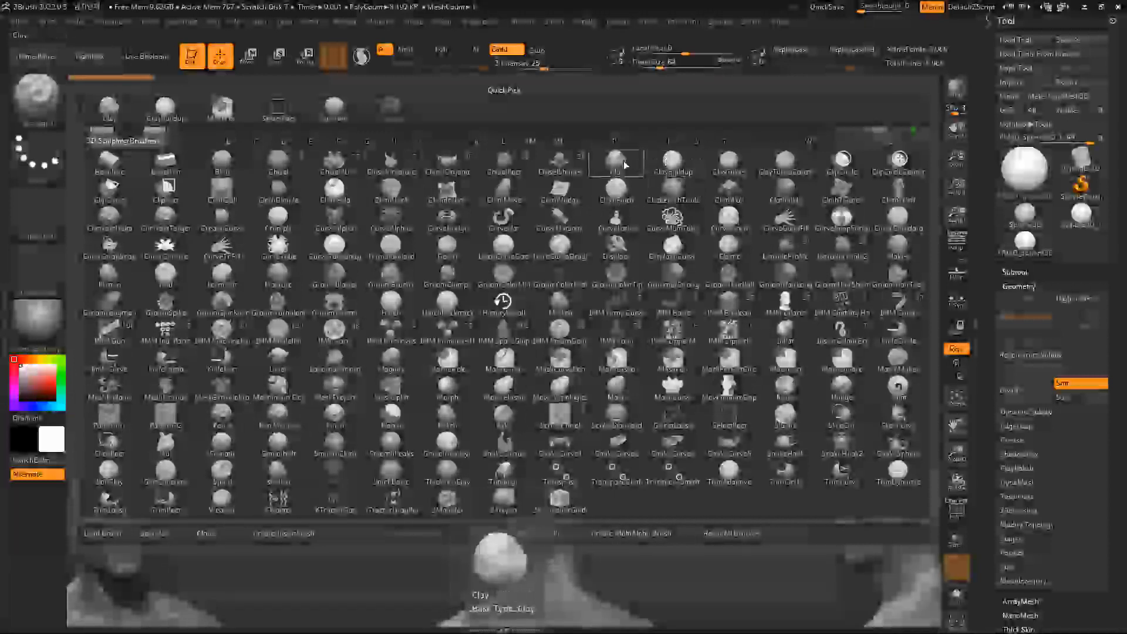
key("ctrl+shift")
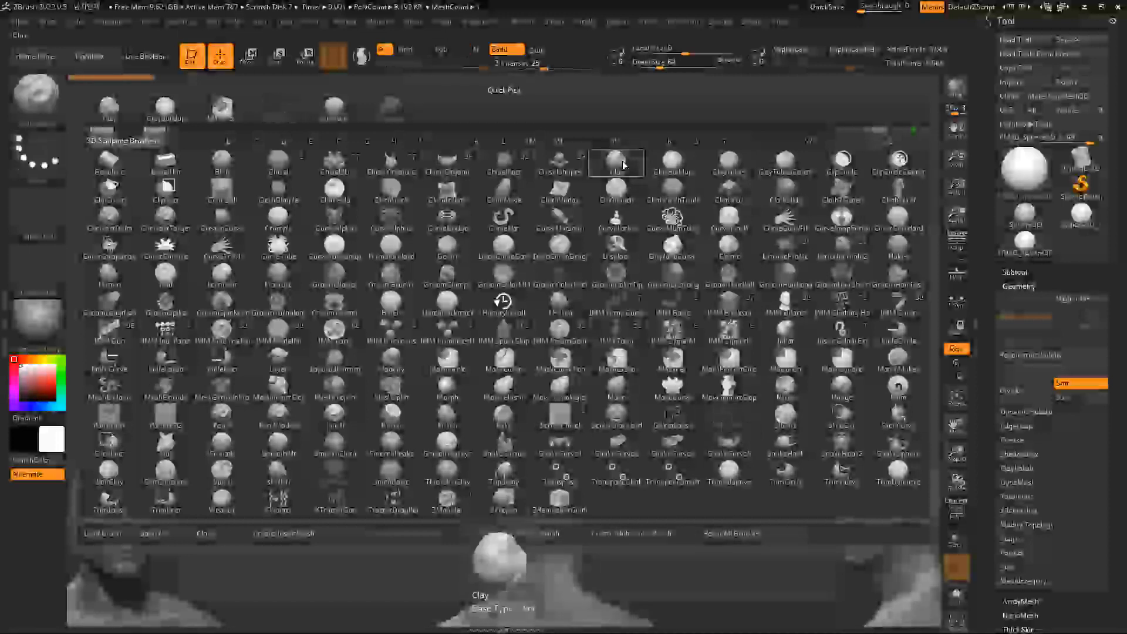
left_click(615, 163)
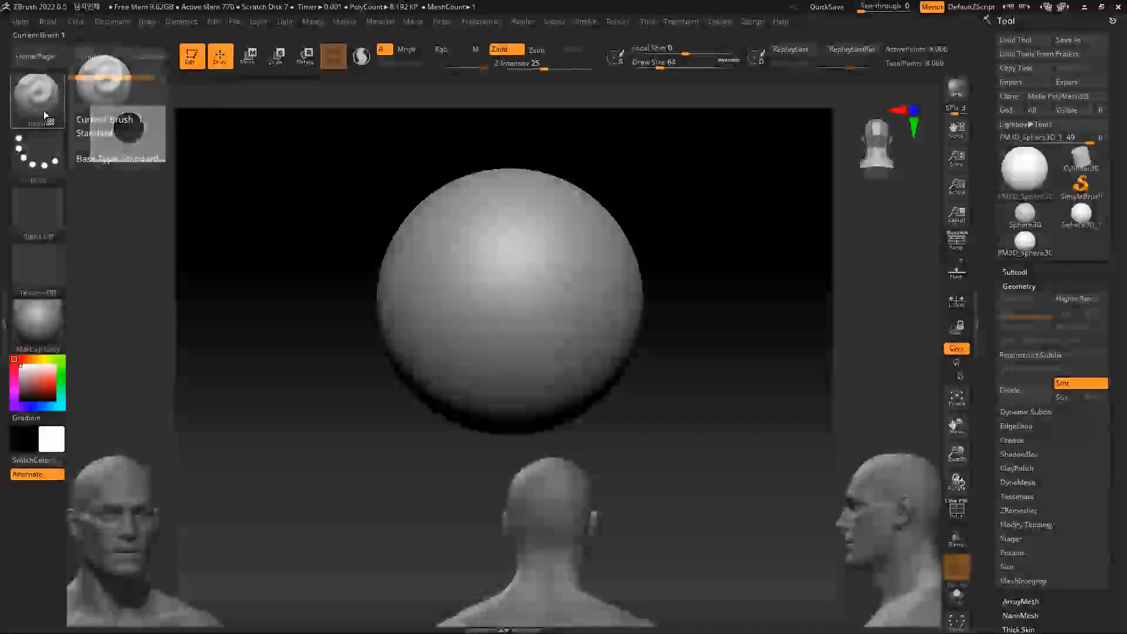
left_click(52, 125)
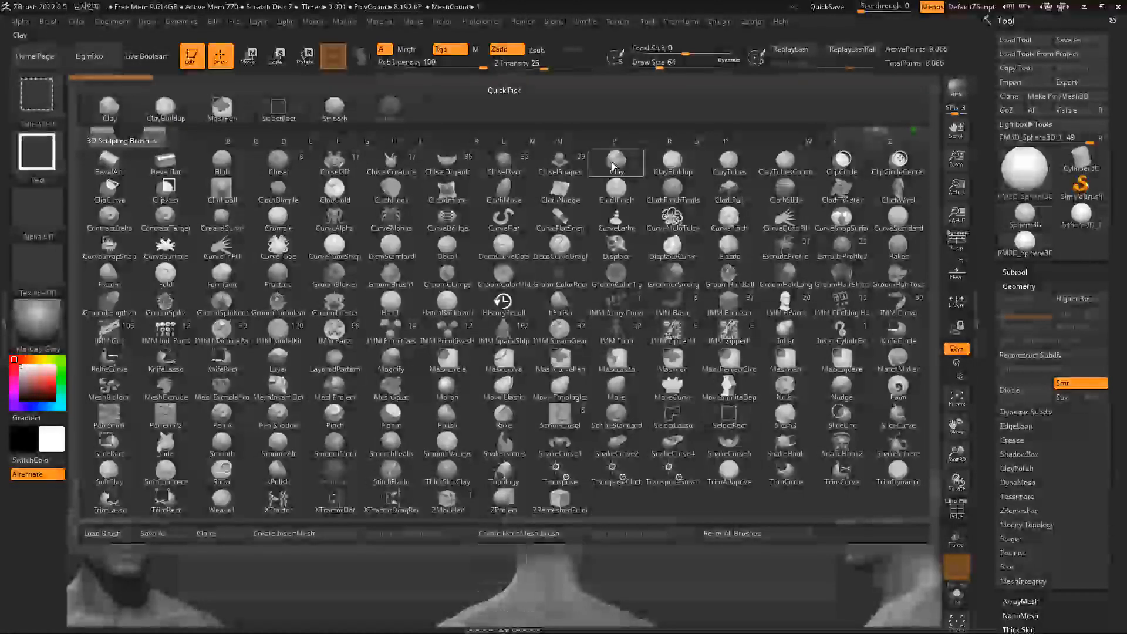
left_click(504, 189)
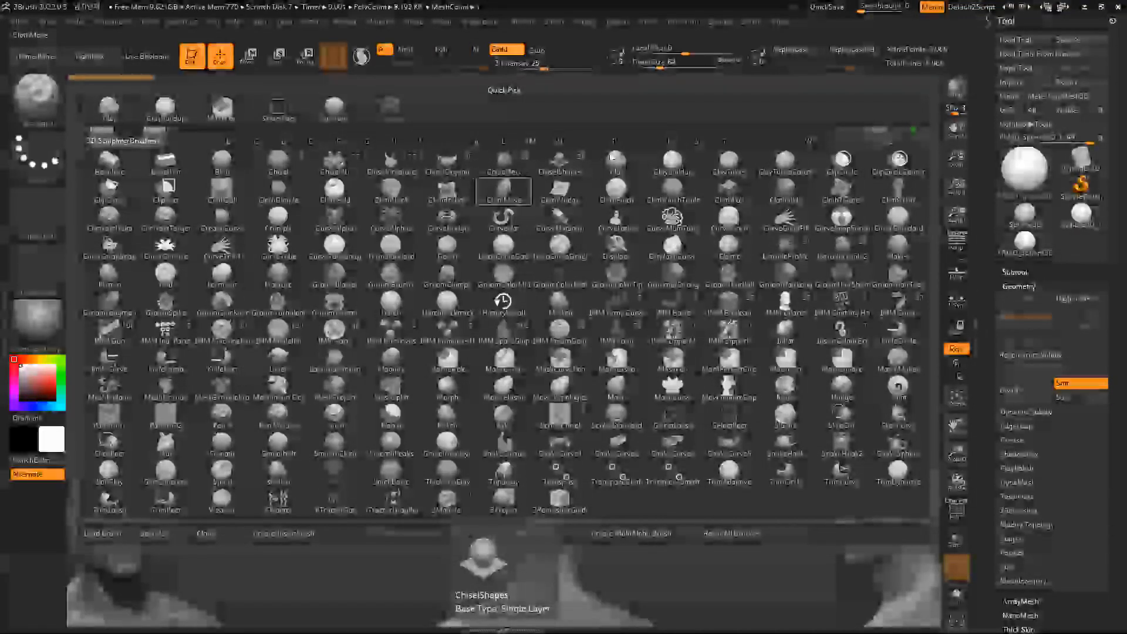
left_click(674, 161)
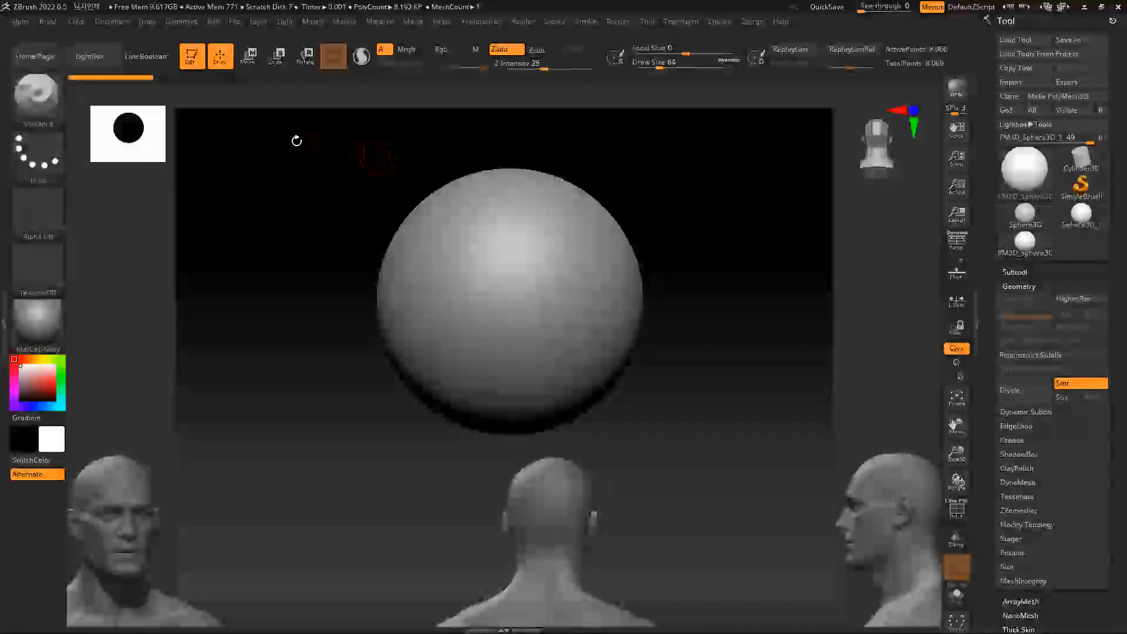
left_click(36, 94)
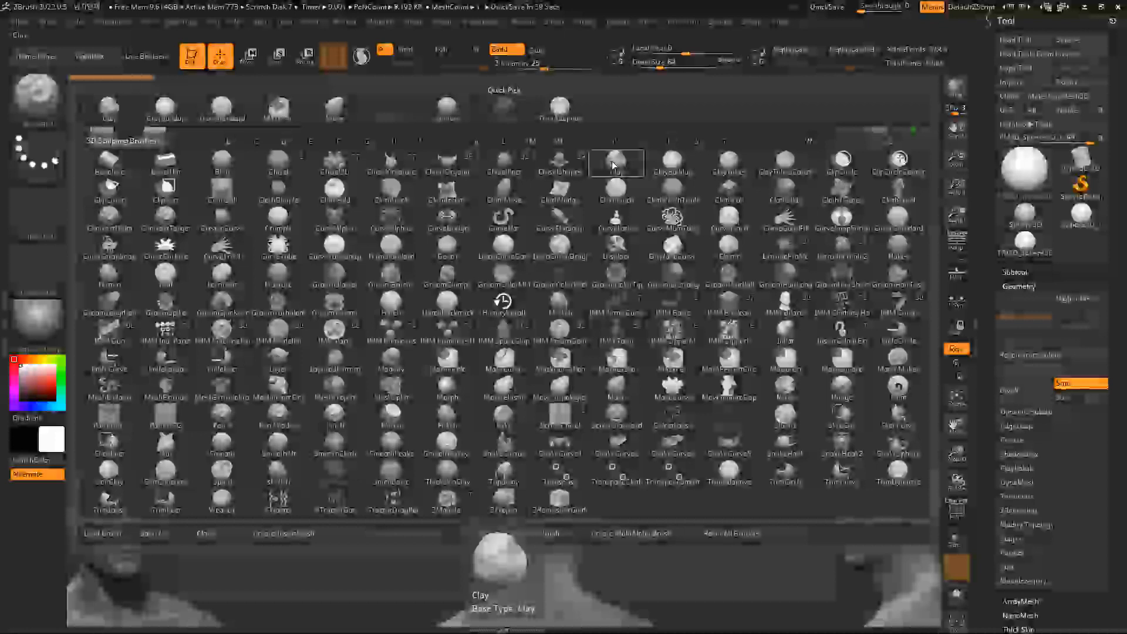
left_click(613, 165)
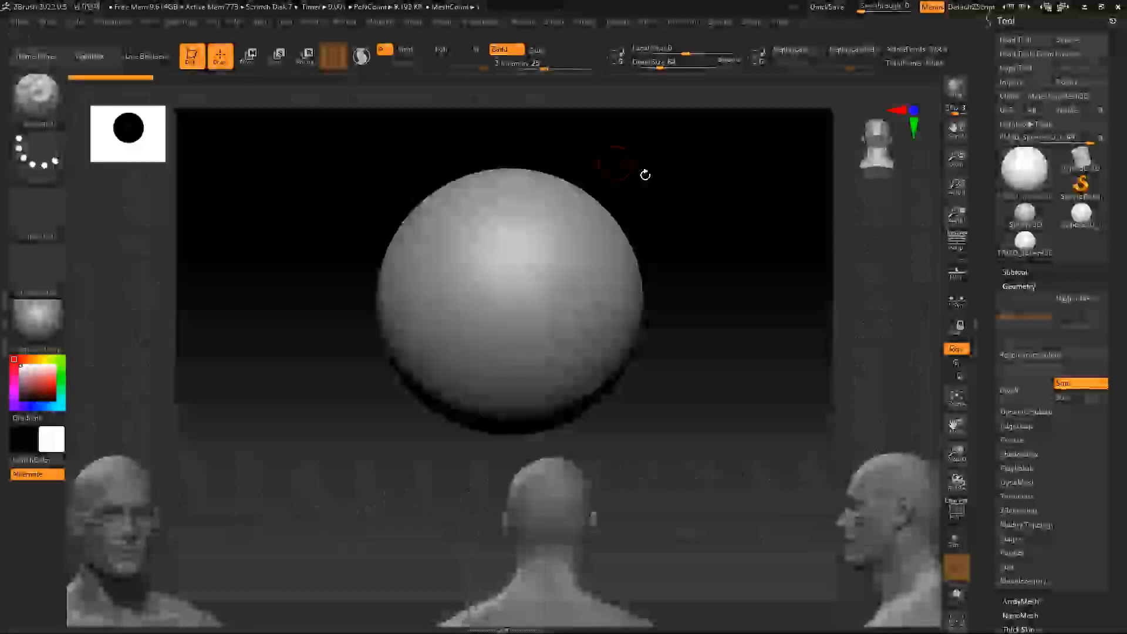
left_click(39, 103)
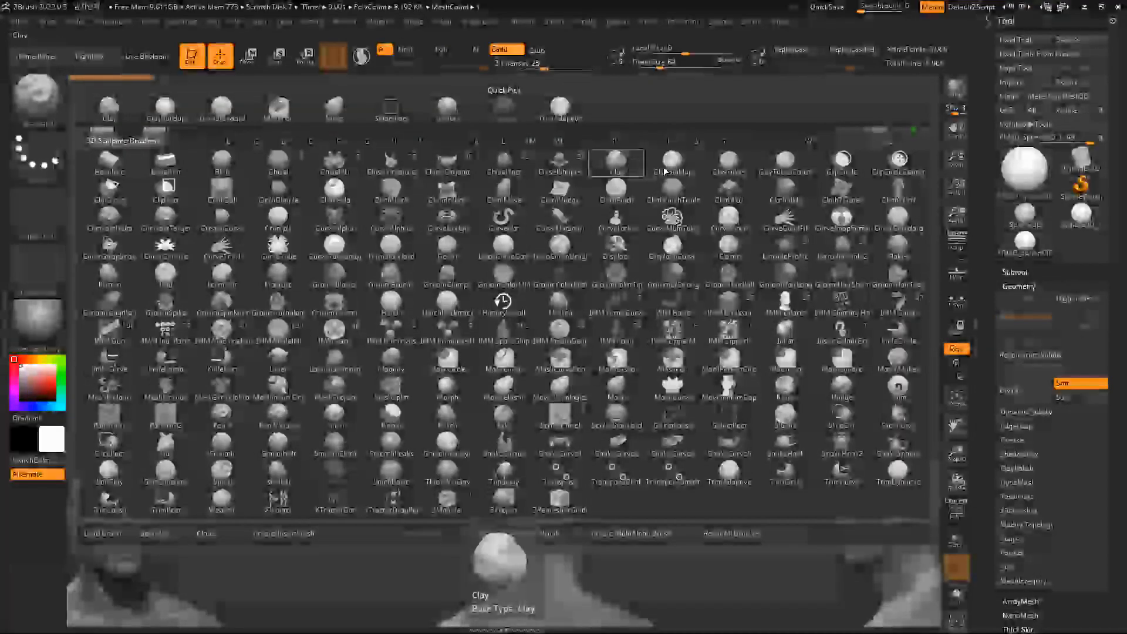
left_click(669, 163)
left_click(35, 103)
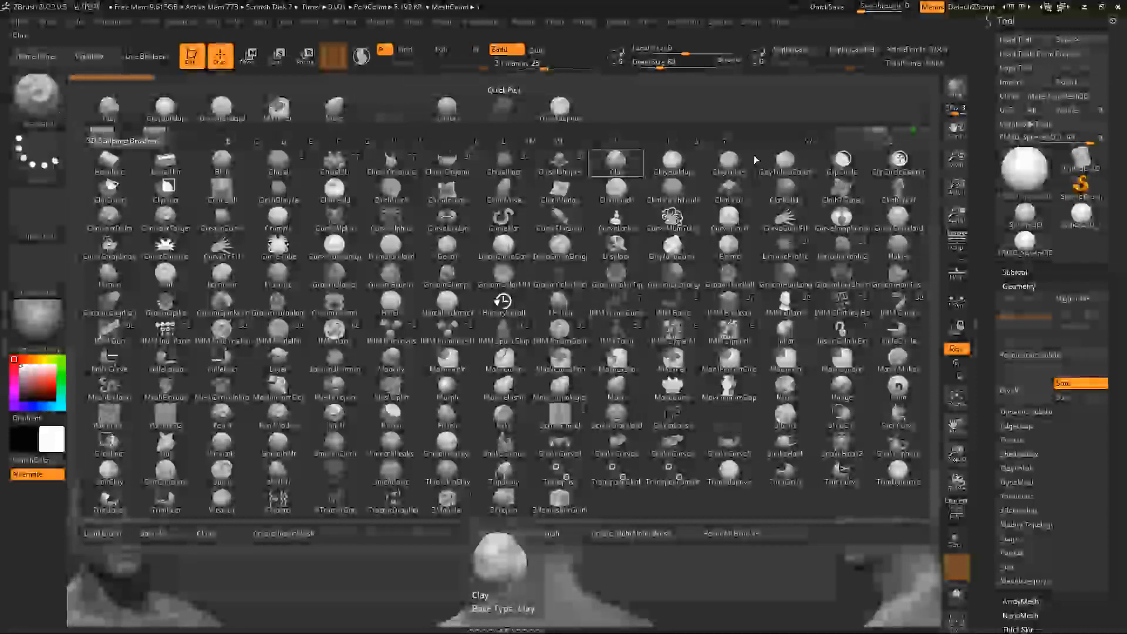
left_click(616, 167)
Switch the active brush to ClayBuildup, DamStandard and TrimAdaptive in turn
key("b")
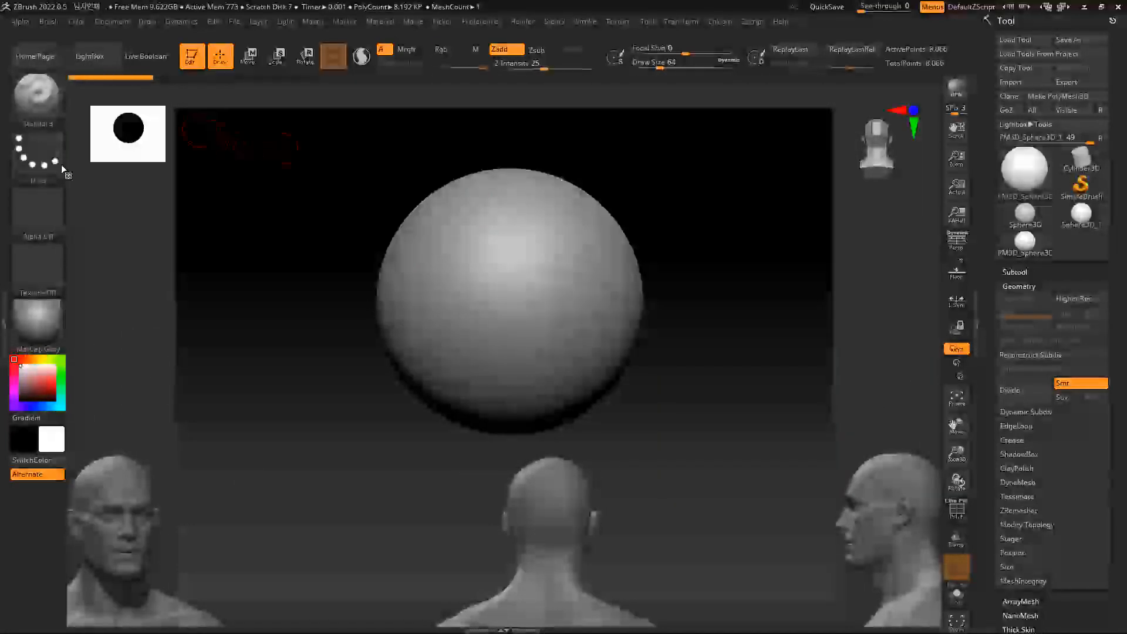
key("b")
key("c")
key("b")
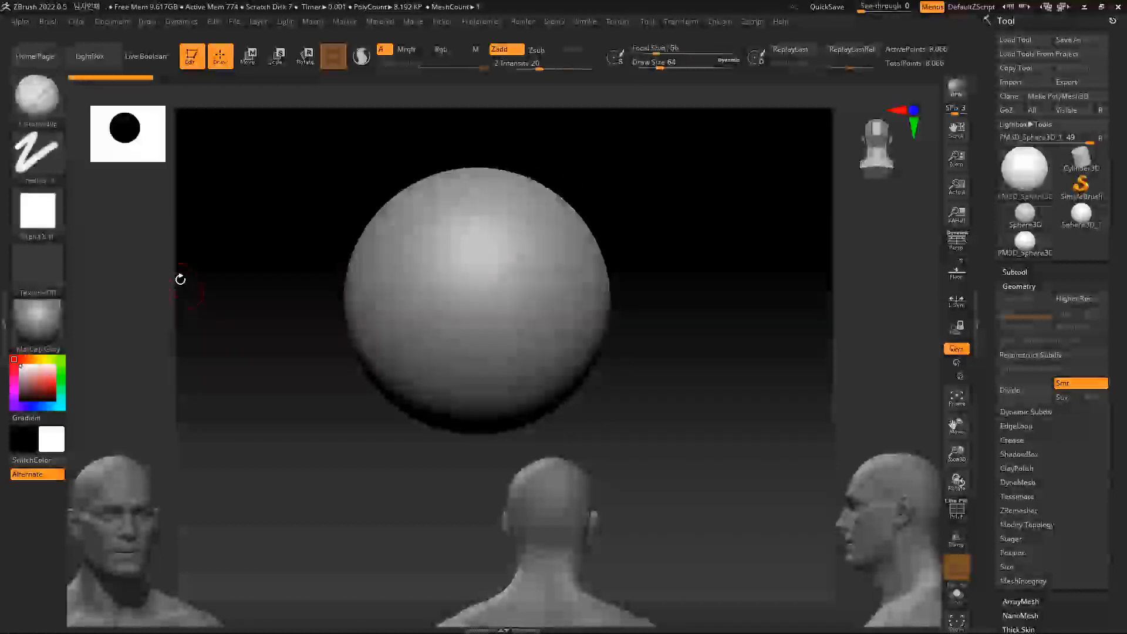
key("b")
key("d")
key("s")
key("b")
key("t")
key("a")
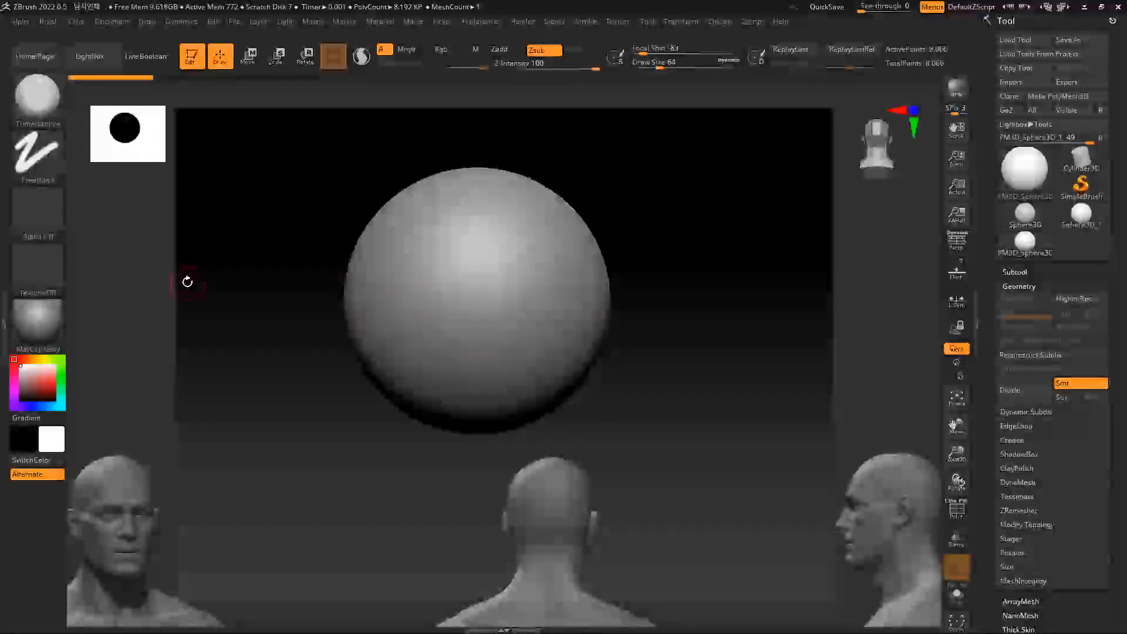
Cycle the active brush from Standard through ClayBuildup and DamStandard back to TrimAdaptive
key("b")
key("s")
key("t")
key("b")
key("c")
key("b")
key("b")
key("d")
key("s")
key("b")
key("t")
key("a")
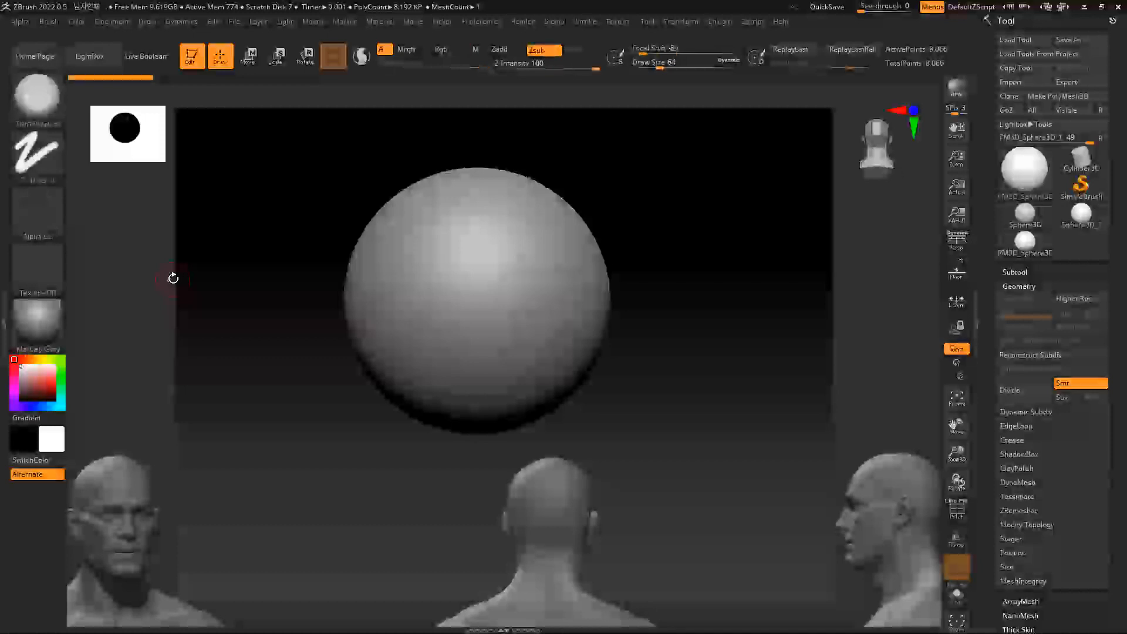
key("1")
key("2")
key("3")
key("4")
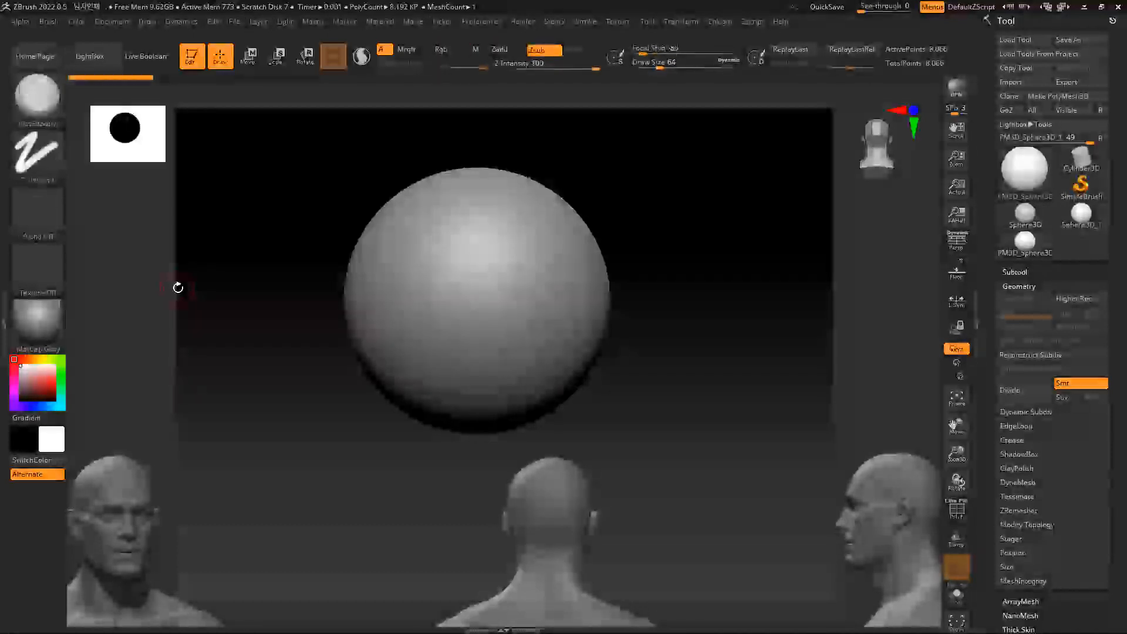
key("1")
key("2")
key("3")
key("4")
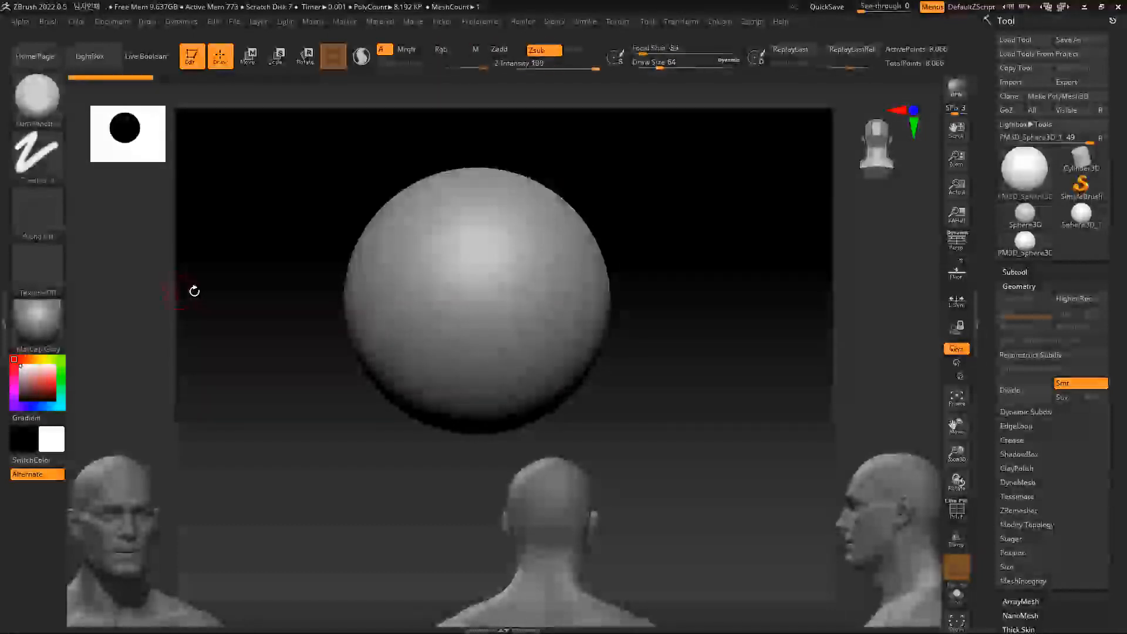
left_click_drag(194, 291, 169, 272)
left_click_drag(299, 309, 274, 290, "alt")
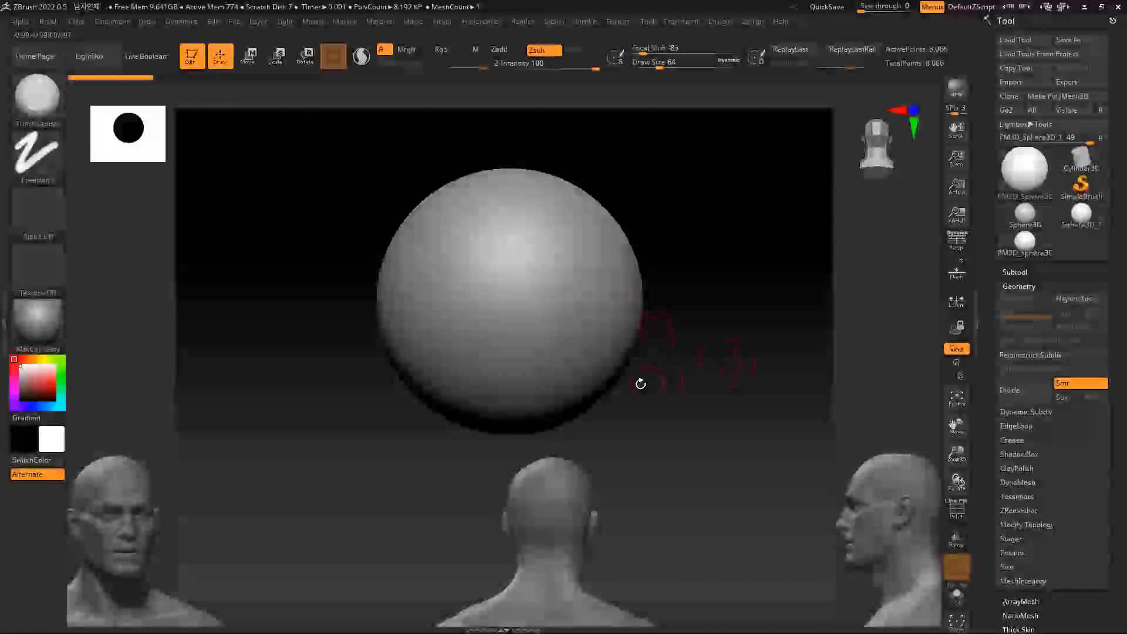
left_click_drag(673, 332, 679, 170)
left_click_drag(702, 264, 826, 248)
left_click_drag(827, 343, 757, 307)
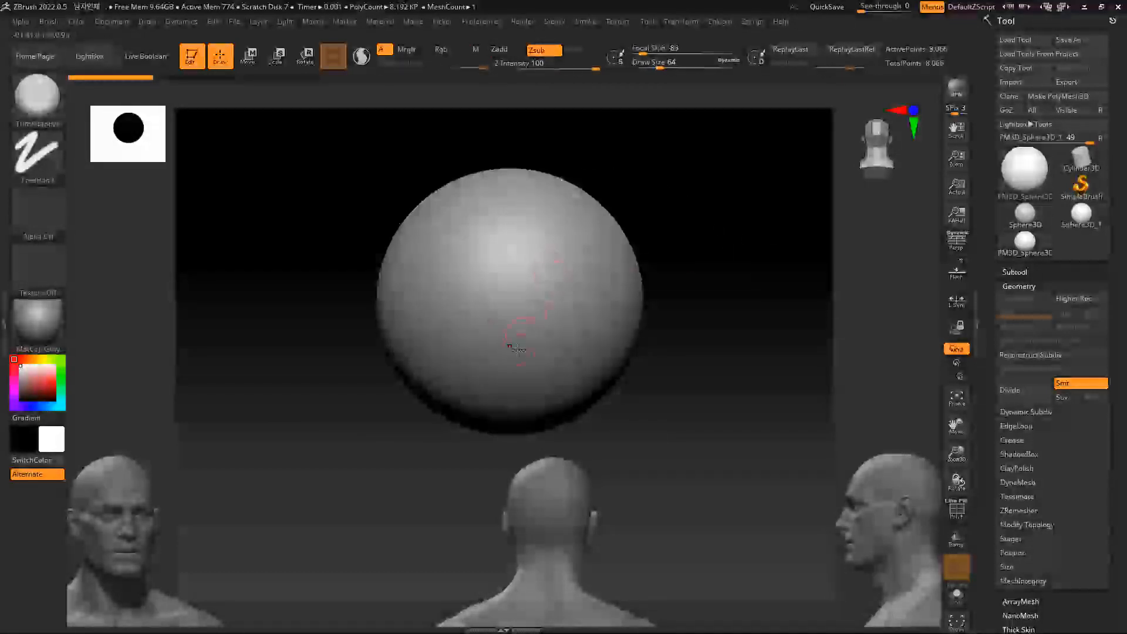
left_click_drag(663, 256, 699, 284)
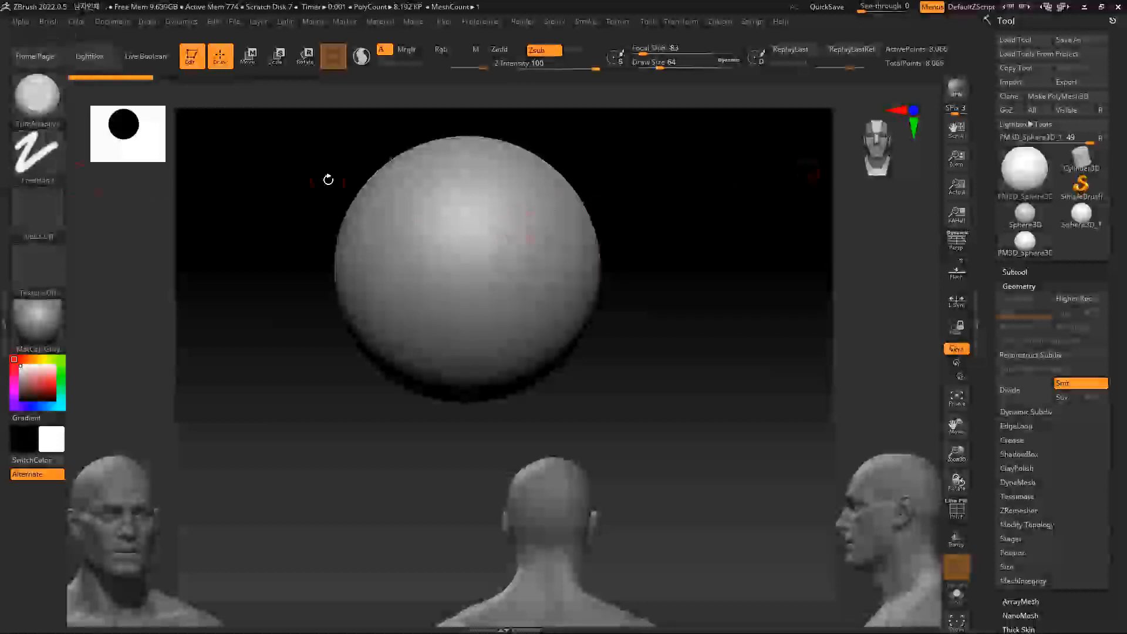
Switch back to the Standard brush, and look through the brush library and activate ClayBuildup
key("b")
key("s")
key("t")
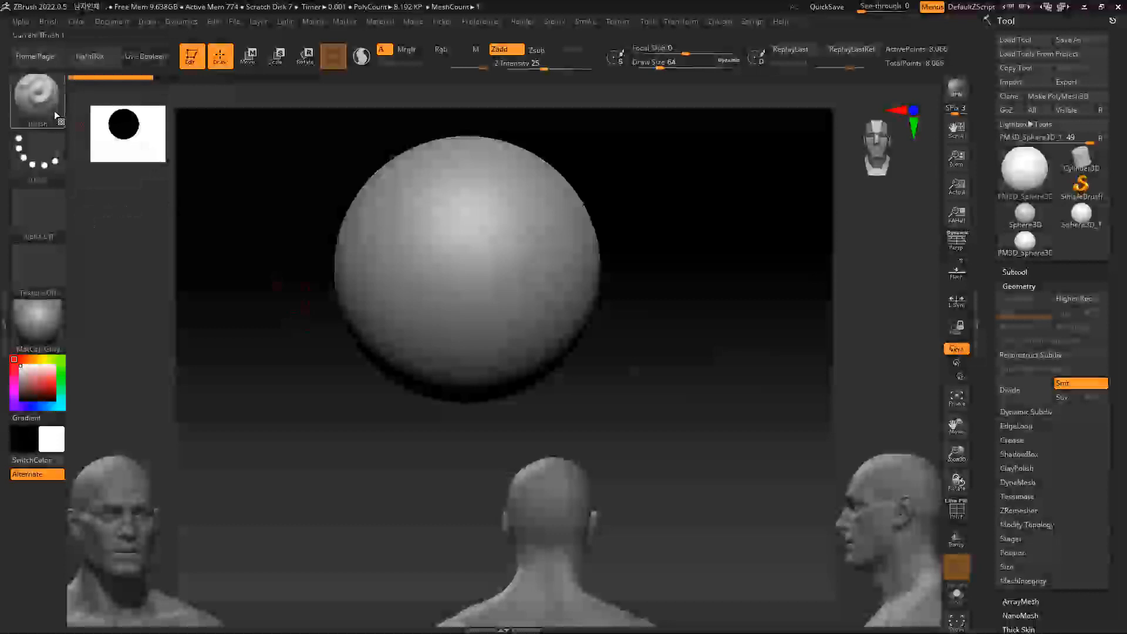
left_click(44, 95)
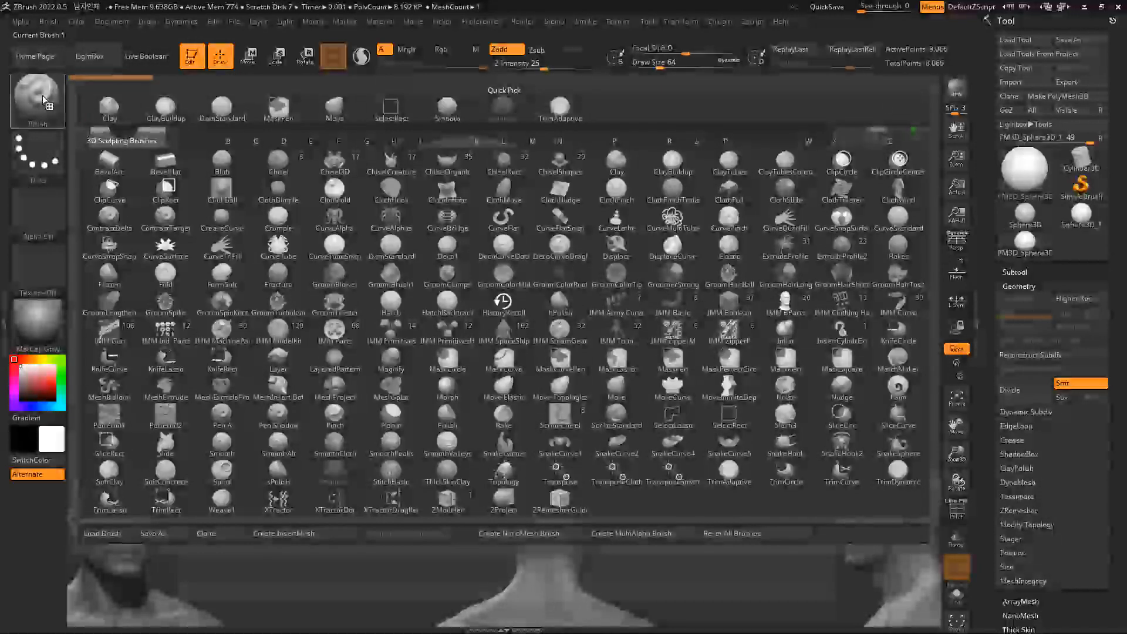
left_click(226, 189)
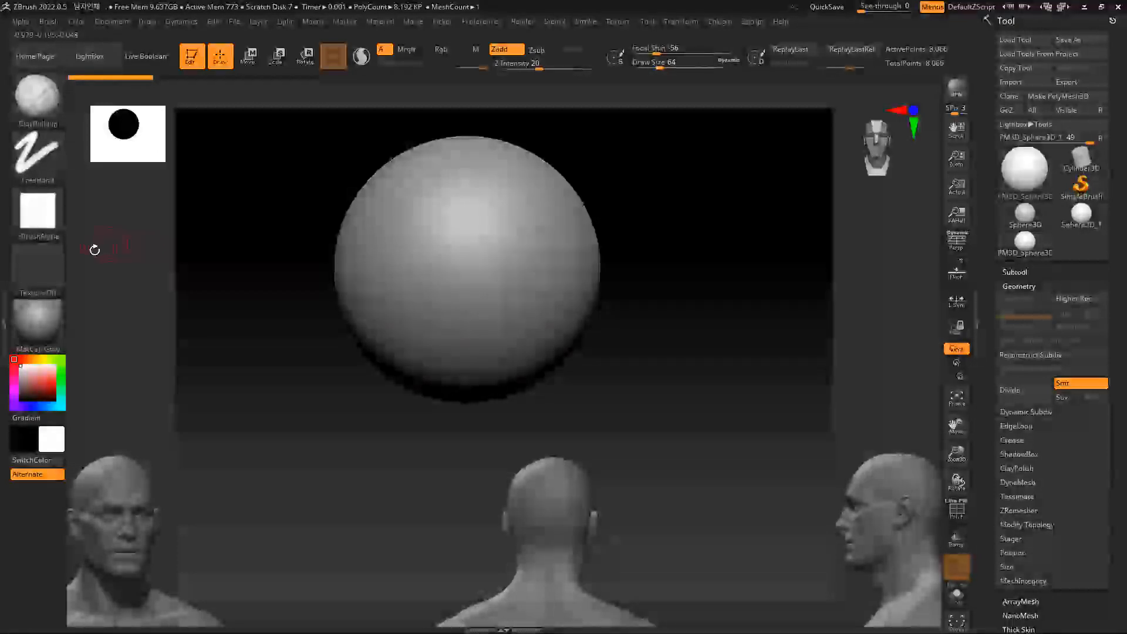
Activate the Move brush for shaping the sphere
key("b")
key("m")
key("v")
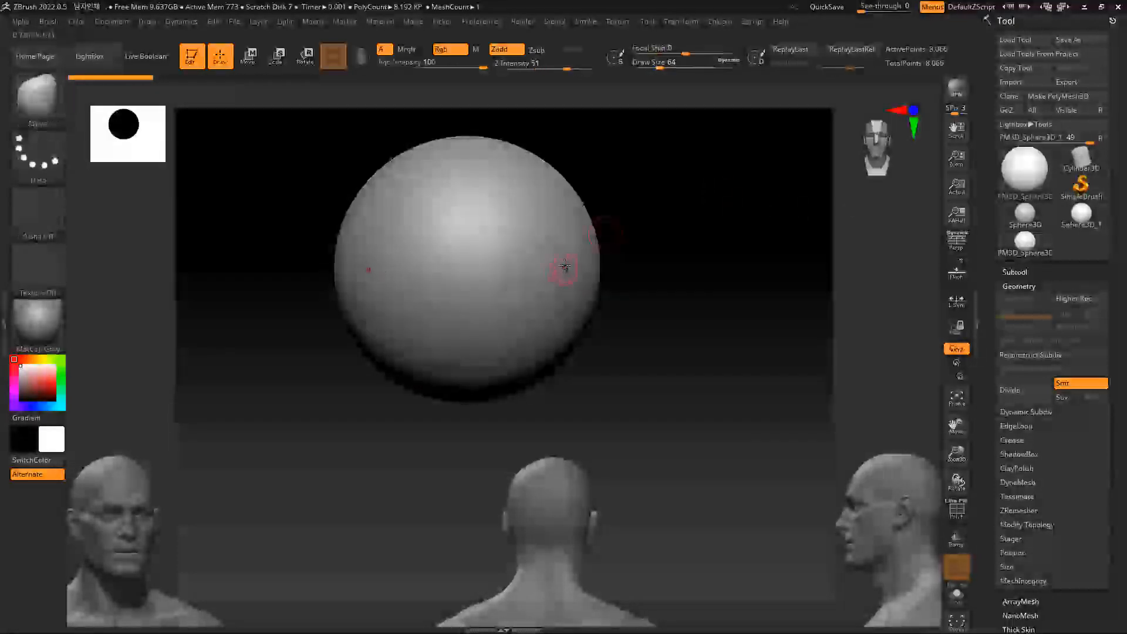
Enlarge the Move brush's draw size to about 516 and shift the Spotlight reference so its front and back figures sit below the sphere
key("space")
left_click_drag(558, 267, 618, 272)
key("shift+z")
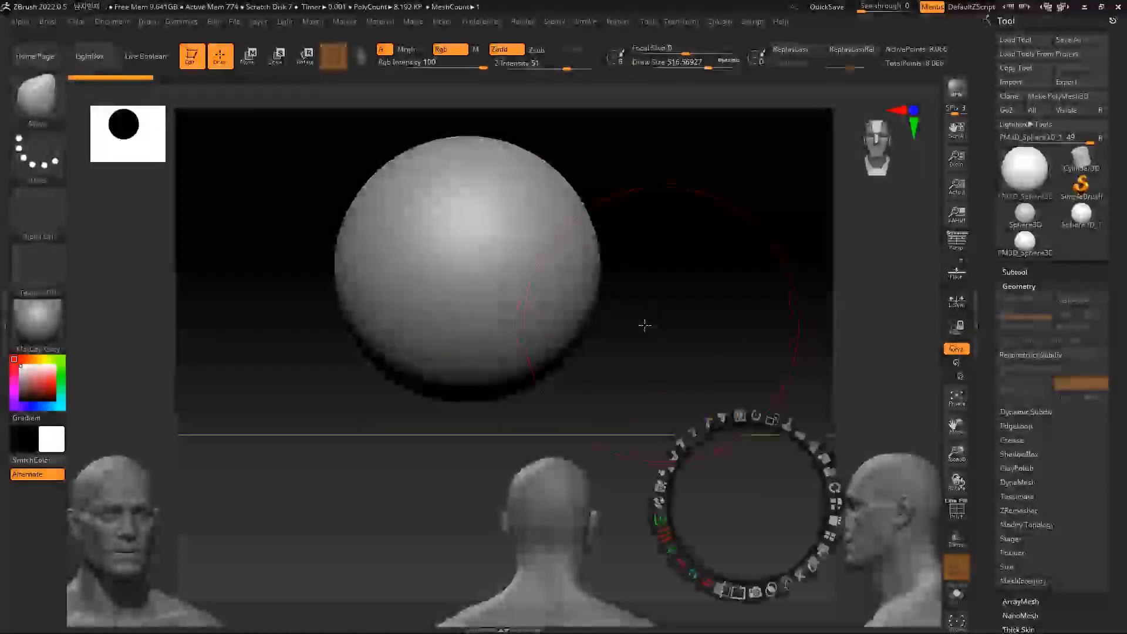
left_click_drag(751, 501, 765, 436)
key("z")
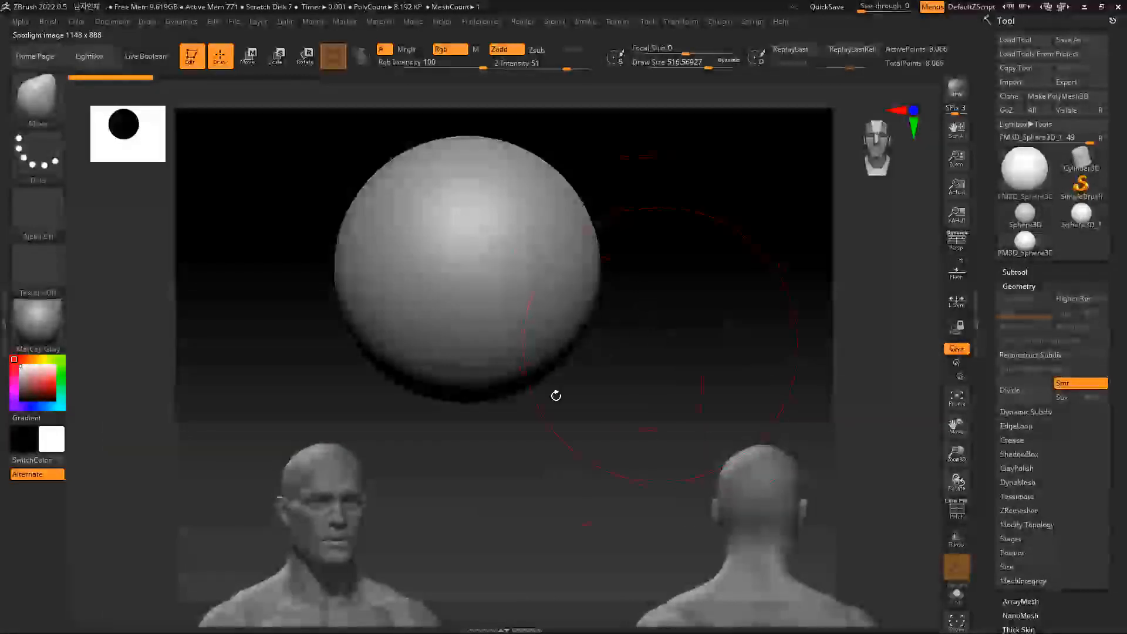
key("z")
key("z")
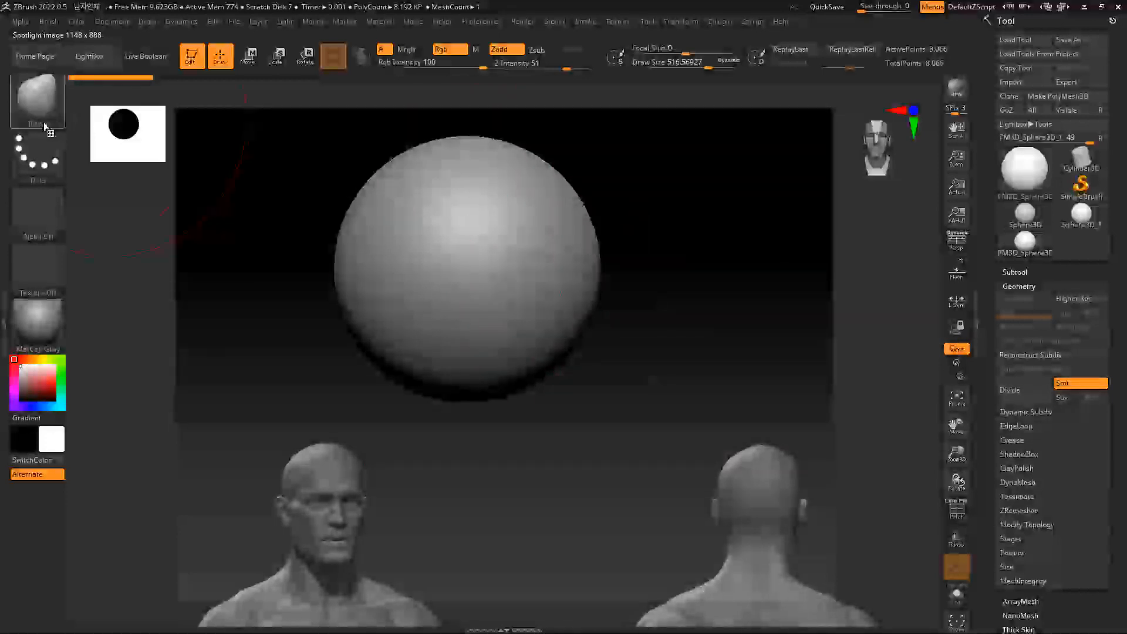
Push the sphere's sides inward in front view with the Move brush, forming a tall head outline tapered towards the jaw
left_click_drag(599, 261, 574, 279)
mouse_move(579, 321)
left_mouse_down()
mouse_move(553, 231)
mouse_move(546, 276)
mouse_move(587, 246)
mouse_move(565, 210)
left_mouse_up()
left_click_drag(569, 280, 559, 282)
left_click_drag(553, 353, 517, 380)
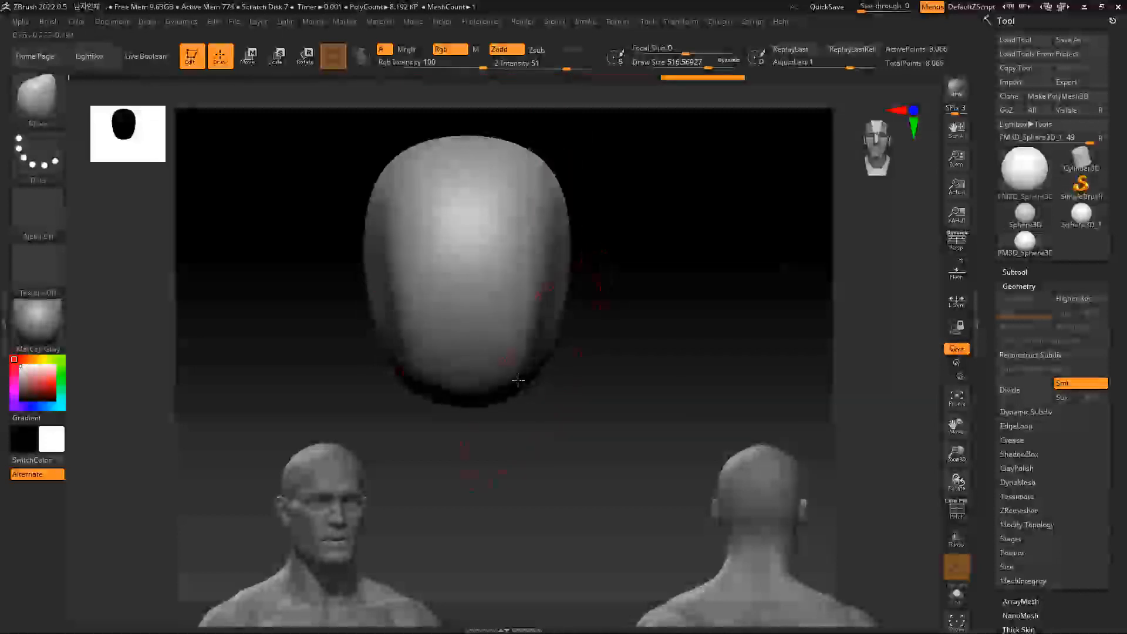
Shape the side view with the Move brush, flattening the face and sloping the underside from the back of the skull to the jaw
left_click_drag(576, 332, 611, 329, "shift")
left_click_drag(612, 274, 587, 274)
left_click_drag(601, 203, 513, 183)
mouse_move(332, 221)
left_mouse_down()
mouse_move(385, 242)
mouse_move(361, 232)
left_mouse_up()
mouse_move(382, 276)
left_mouse_down()
mouse_move(364, 267)
mouse_move(386, 278)
mouse_move(404, 344)
mouse_move(460, 395)
mouse_move(497, 375)
mouse_move(459, 377)
left_mouse_up()
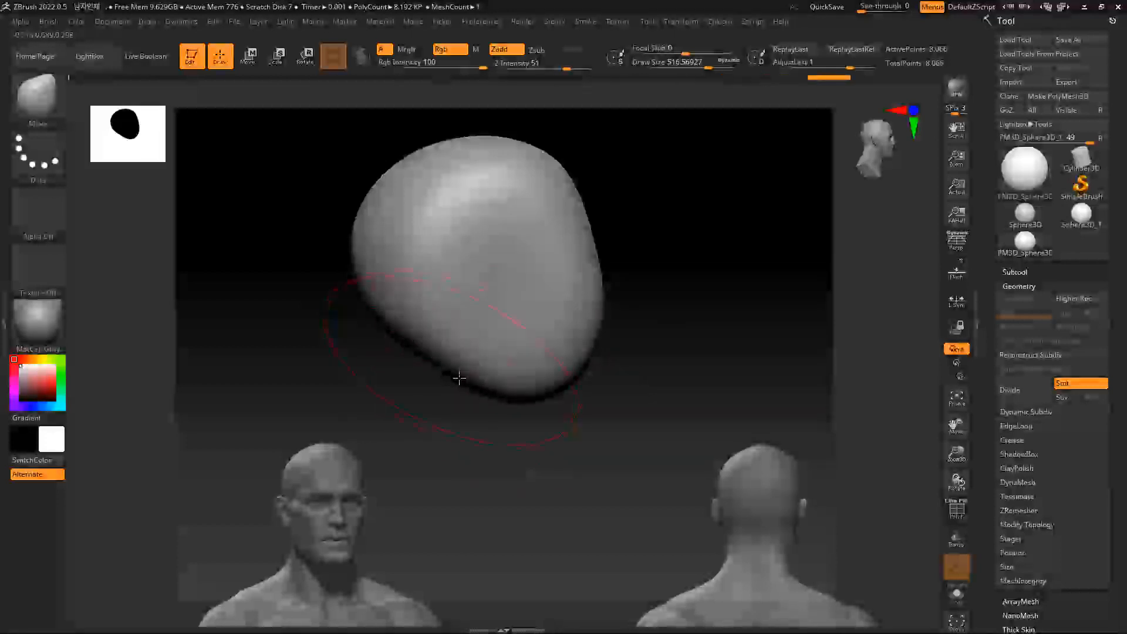
mouse_move(596, 308)
left_mouse_down()
mouse_move(586, 312)
mouse_move(581, 288)
left_mouse_up()
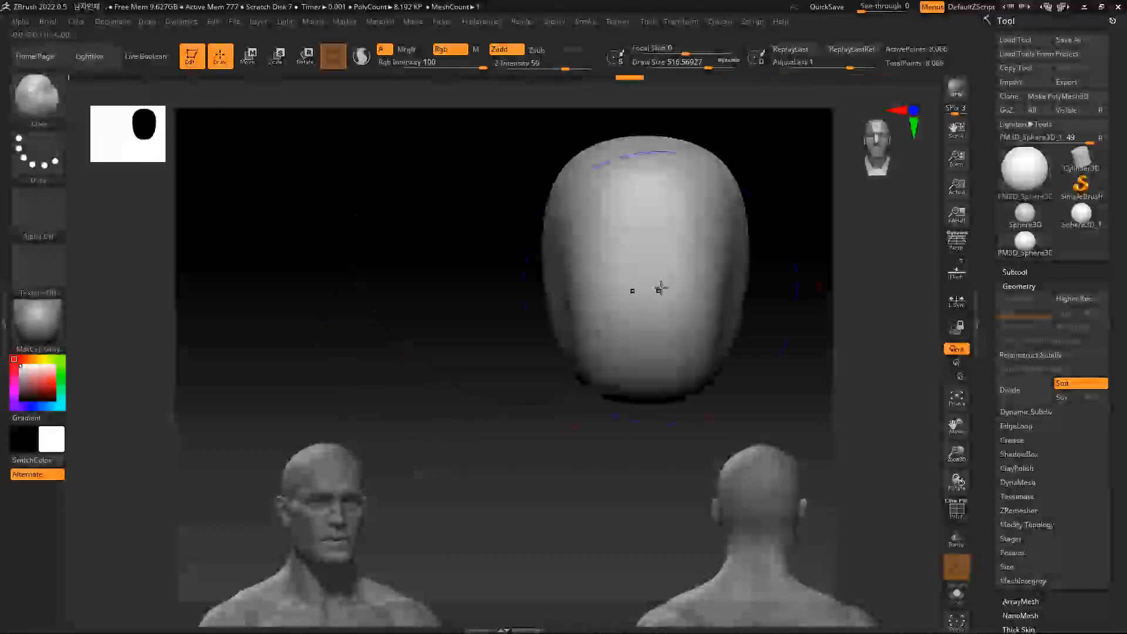
Refine the head's front outline with the Move brush at draw sizes of about 251 and 344, narrowing the lower cheeks and adjusting the crown
left_click_drag(782, 261, 689, 277, "alt")
key("space")
mouse_move(614, 316)
left_mouse_down()
mouse_move(598, 316)
mouse_move(637, 305)
left_mouse_up()
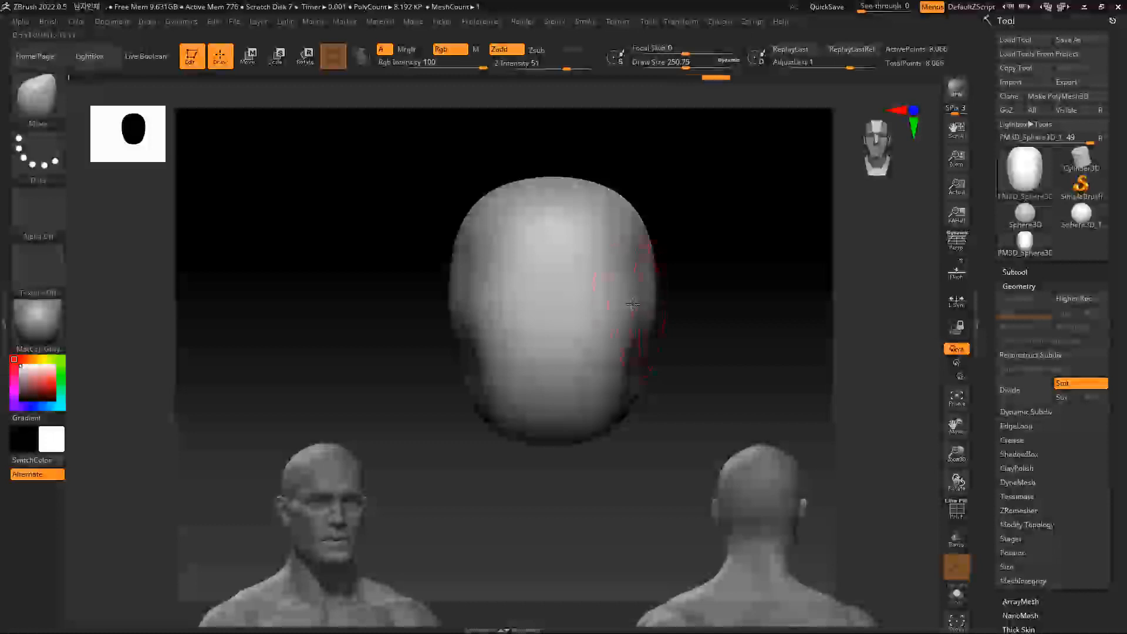
key("space")
left_click_drag(594, 193, 594, 188)
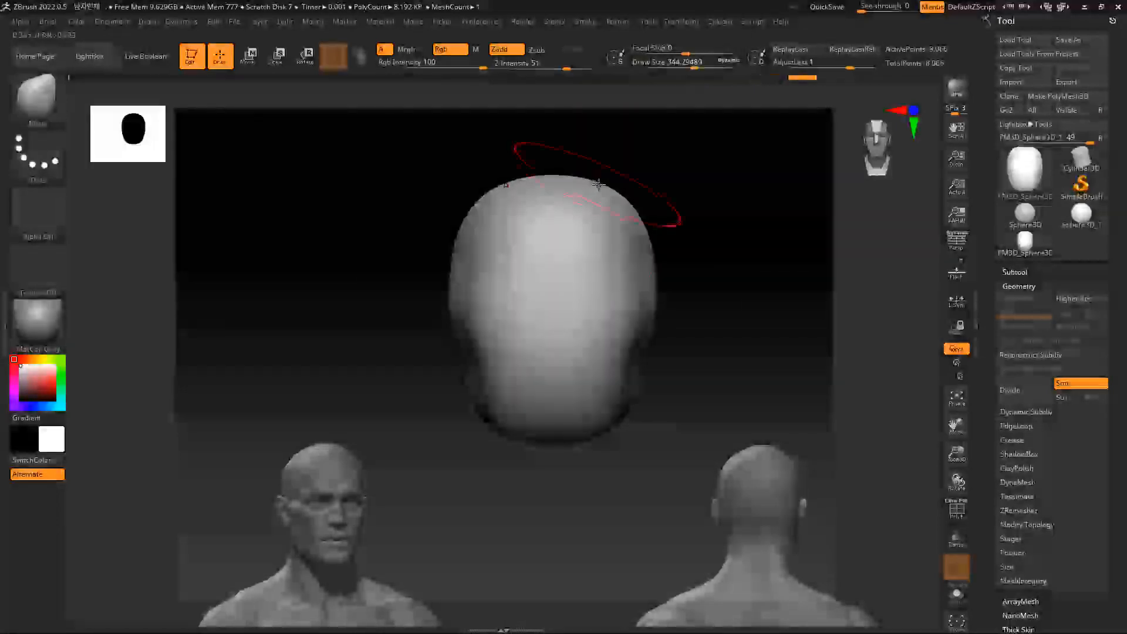
Shape the face profile with the Move brush at draw sizes of about 207 and 274, bringing out the brow and setting back the lower face
mouse_move(654, 218)
left_mouse_down()
mouse_move(724, 227)
mouse_move(645, 222)
mouse_move(631, 267)
mouse_move(646, 304)
left_mouse_up()
key("space")
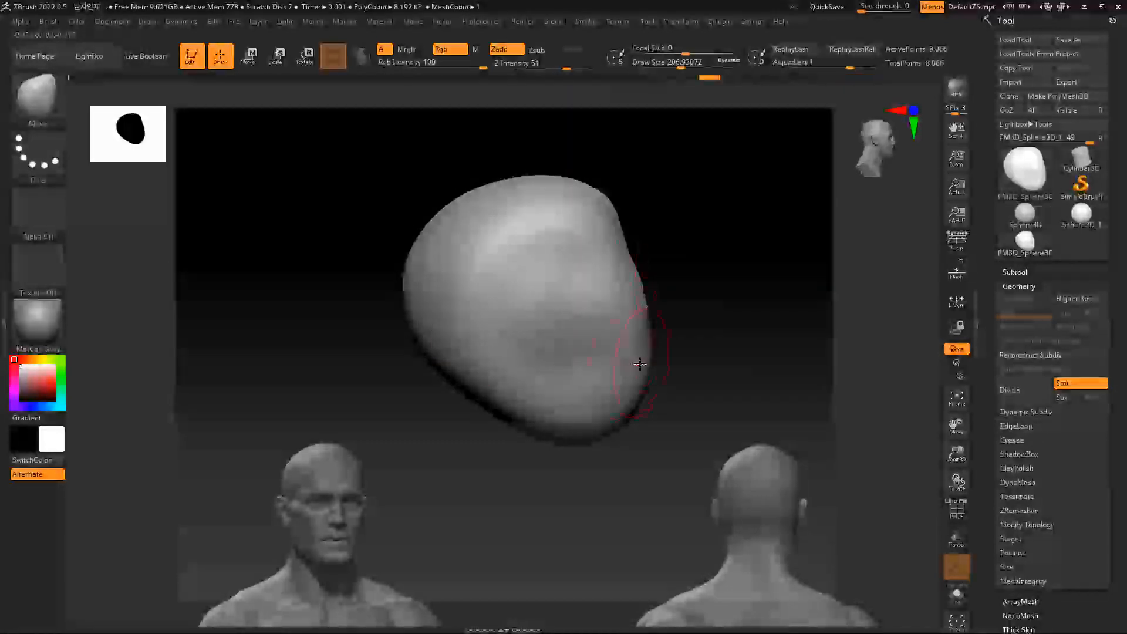
mouse_move(630, 371)
left_mouse_down()
mouse_move(675, 354)
mouse_move(631, 355)
left_mouse_up()
key("ctrl+z")
key("space")
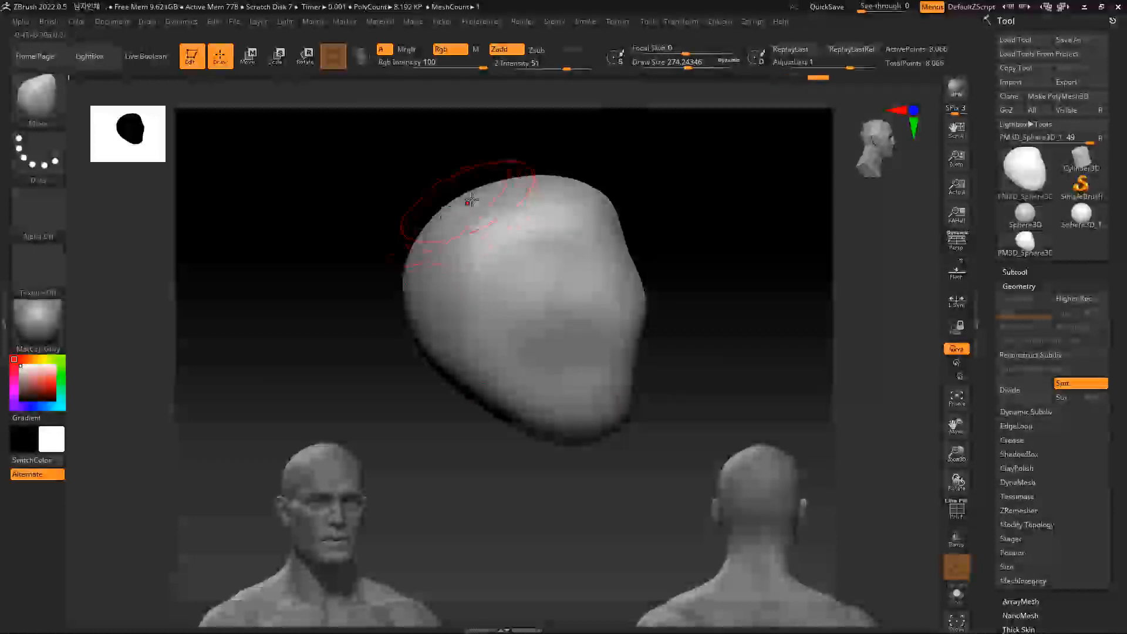
mouse_move(665, 221)
left_mouse_down("shift")
mouse_move(633, 226)
mouse_move(629, 267)
left_mouse_up("shift")
left_click_drag(616, 332, 612, 294)
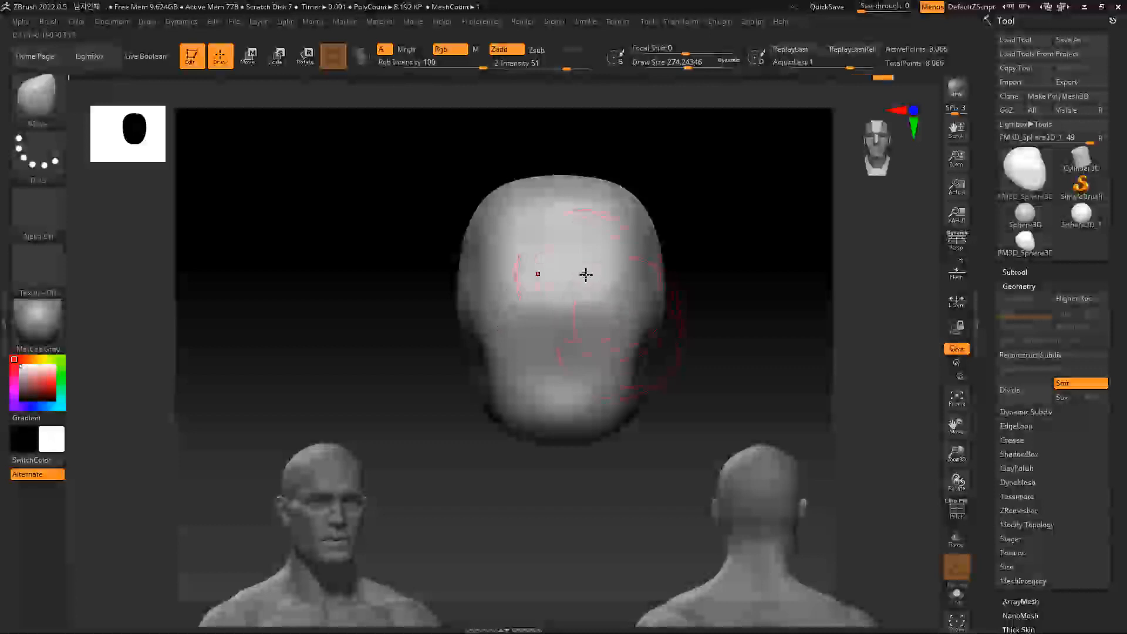
Try roughing in the nose and brow ridges with the ClayBuildup brush at a draw size of about 74
key("b")
key("c")
key("b")
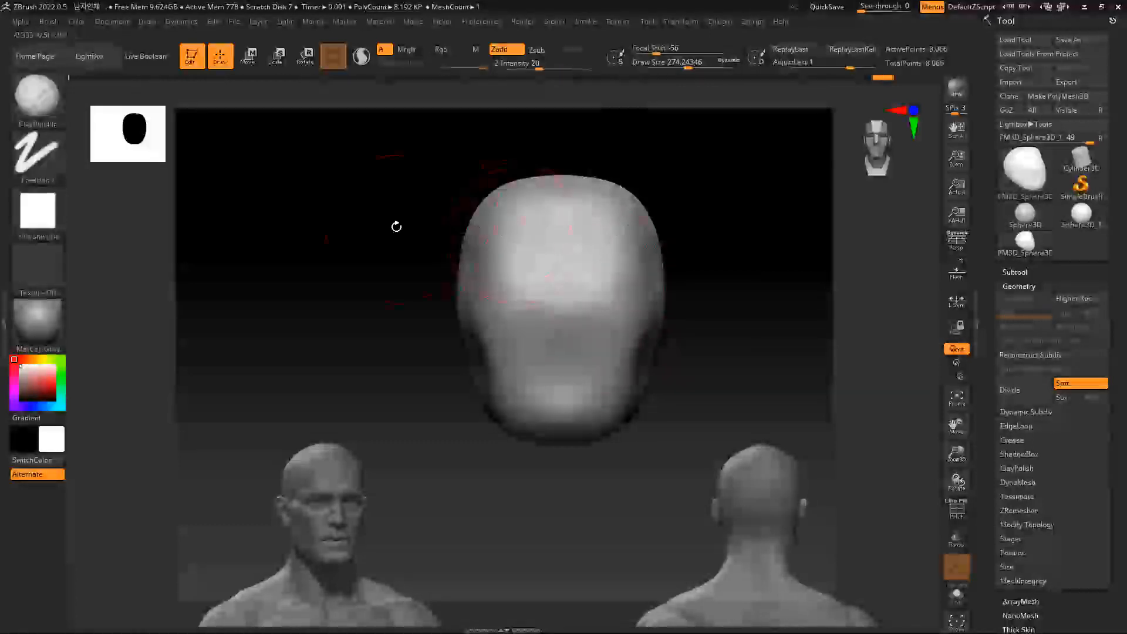
key("space")
left_click_drag(397, 240, 376, 242)
mouse_move(557, 272)
left_mouse_down()
mouse_move(558, 322)
mouse_move(554, 269)
mouse_move(554, 294)
left_mouse_up()
mouse_move(609, 250)
left_mouse_down()
mouse_move(573, 252)
mouse_move(607, 256)
left_mouse_up()
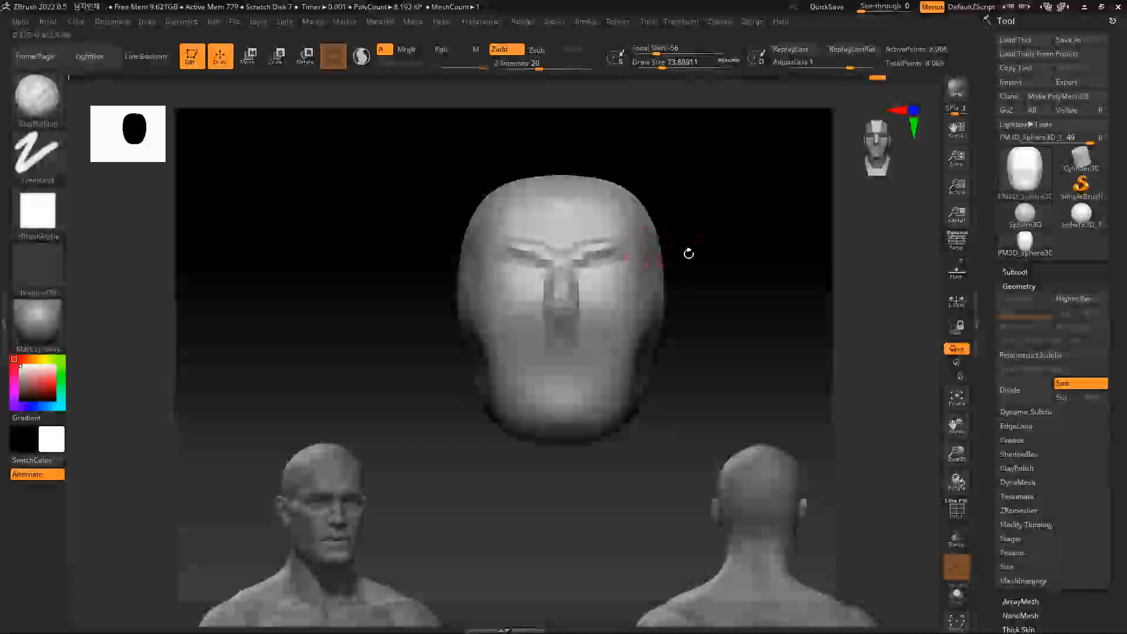
Scale up the Spotlight reference and place its three-quarter face over the sculpted head
key("z")
left_click(393, 458)
left_click_drag(396, 456, 420, 395)
key("z")
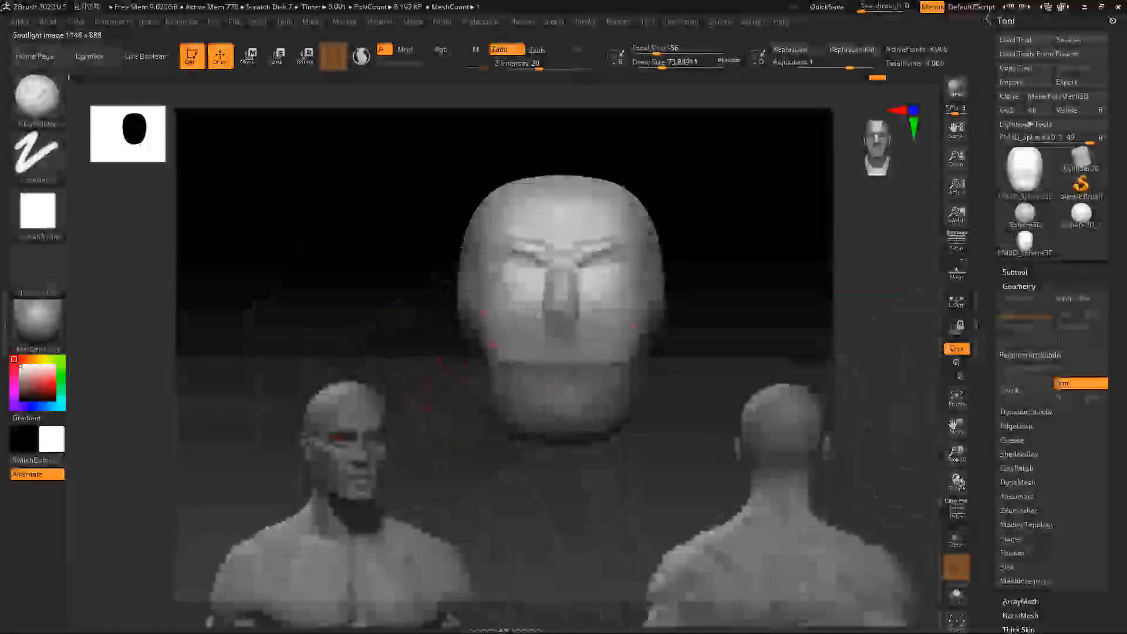
key("ctrl")
mouse_move(652, 266)
left_mouse_down()
mouse_move(701, 259)
mouse_move(575, 350)
left_mouse_up()
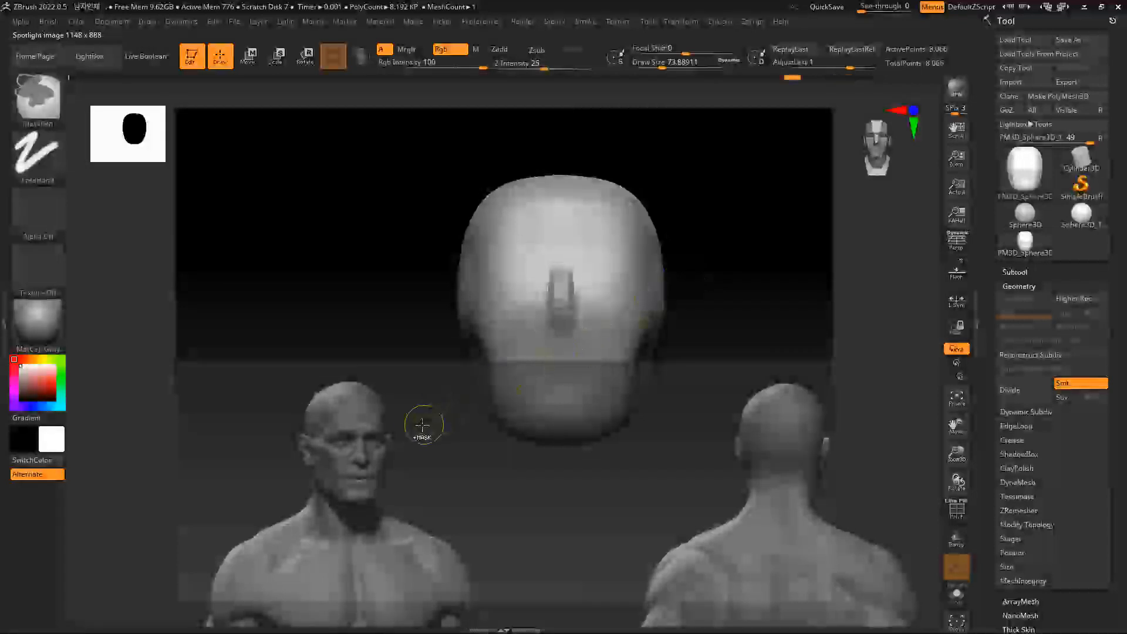
left_click_drag(422, 428, 577, 212, "ctrl")
key("z")
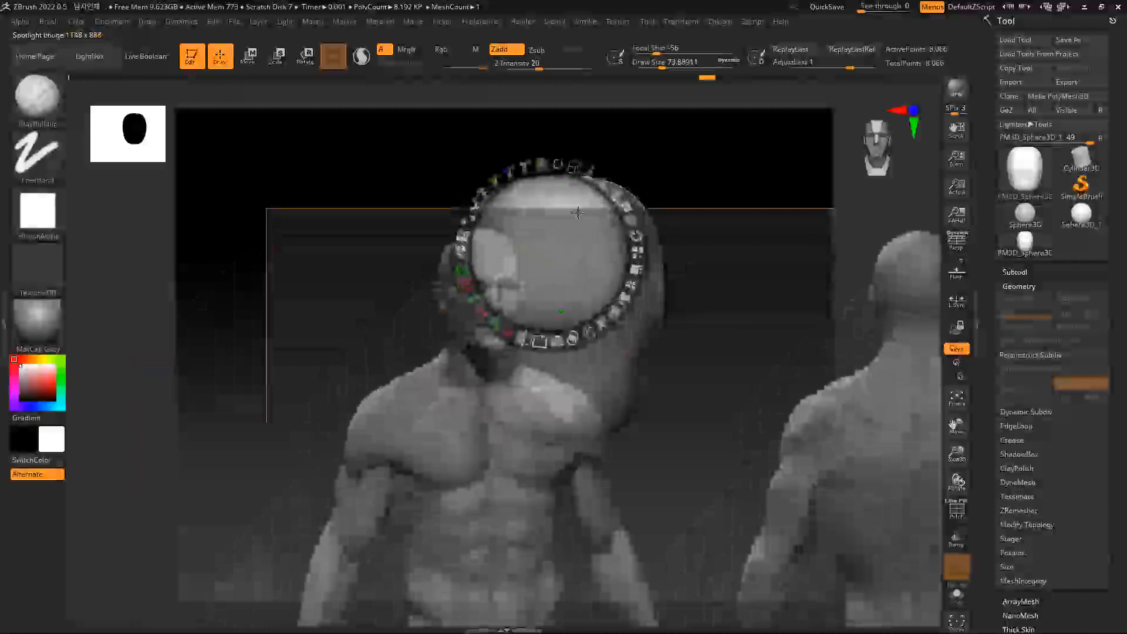
left_click_drag(573, 167, 668, 307)
left_click_drag(522, 251, 711, 193)
key("z")
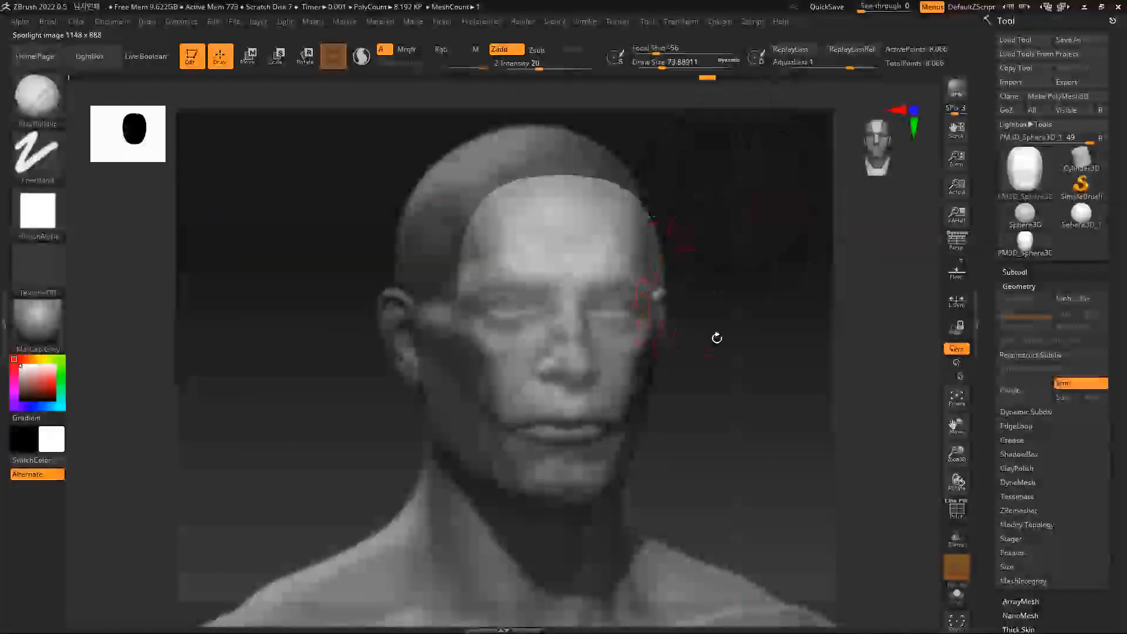
Match the head's angle to the overlaid reference and fit its outline using the Move brush at a draw size of about 187
key("ctrl+z")
mouse_move(733, 337)
left_mouse_down()
mouse_move(722, 323)
mouse_move(732, 360)
mouse_move(739, 337)
mouse_move(750, 350)
mouse_move(735, 358)
left_mouse_up()
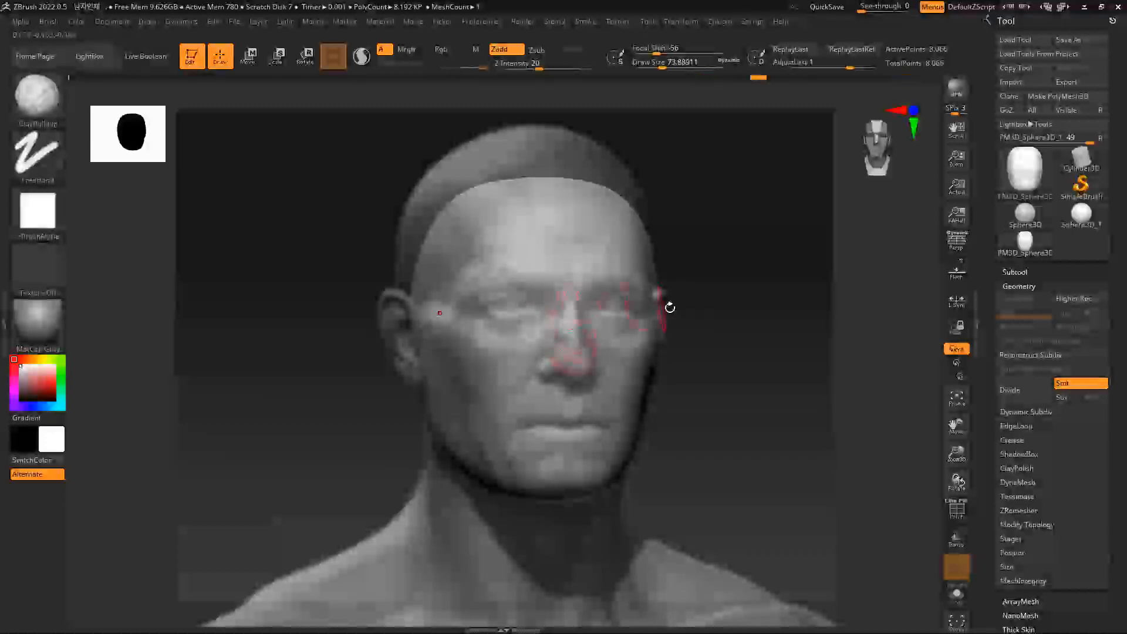
left_click_drag(714, 337, 721, 342)
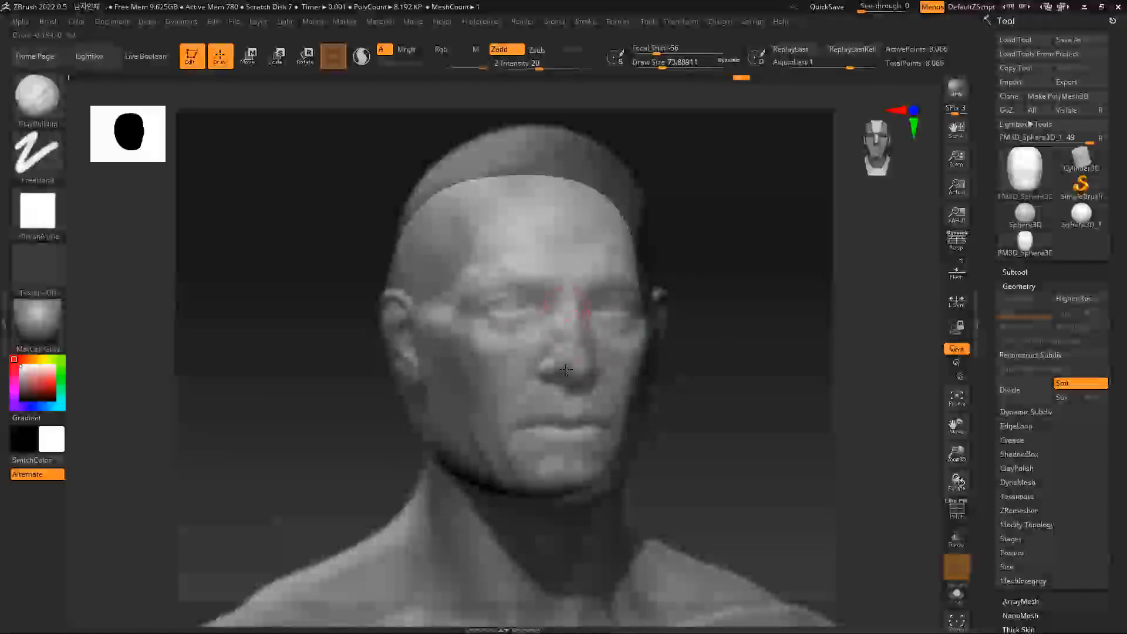
mouse_move(749, 360)
left_mouse_down()
mouse_move(760, 359)
mouse_move(744, 353)
left_mouse_up()
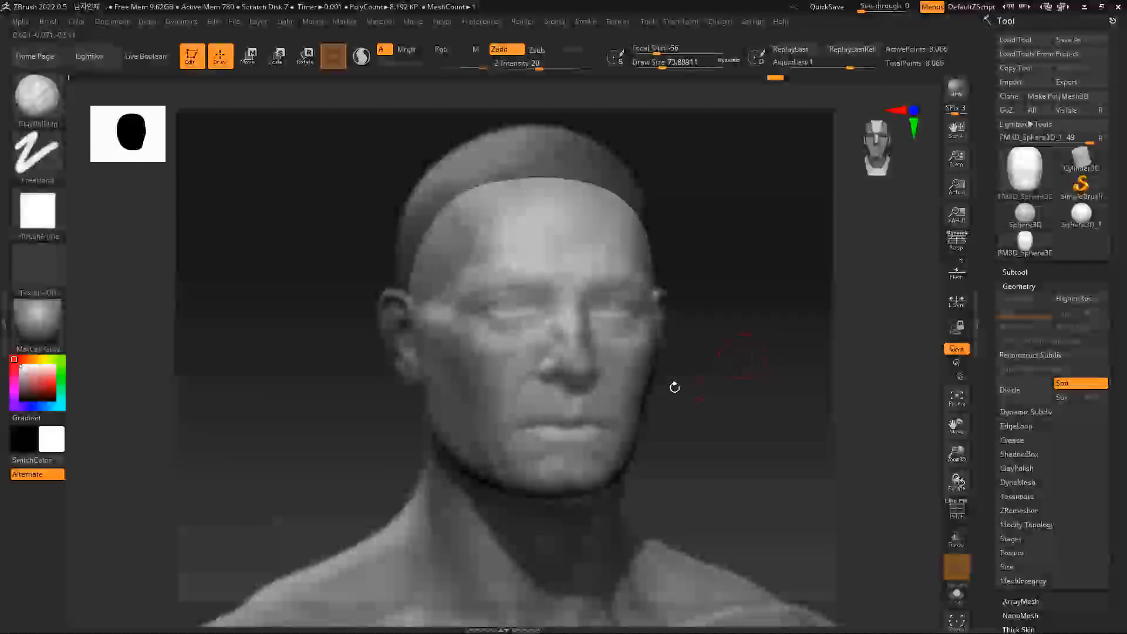
key("shift")
key("space")
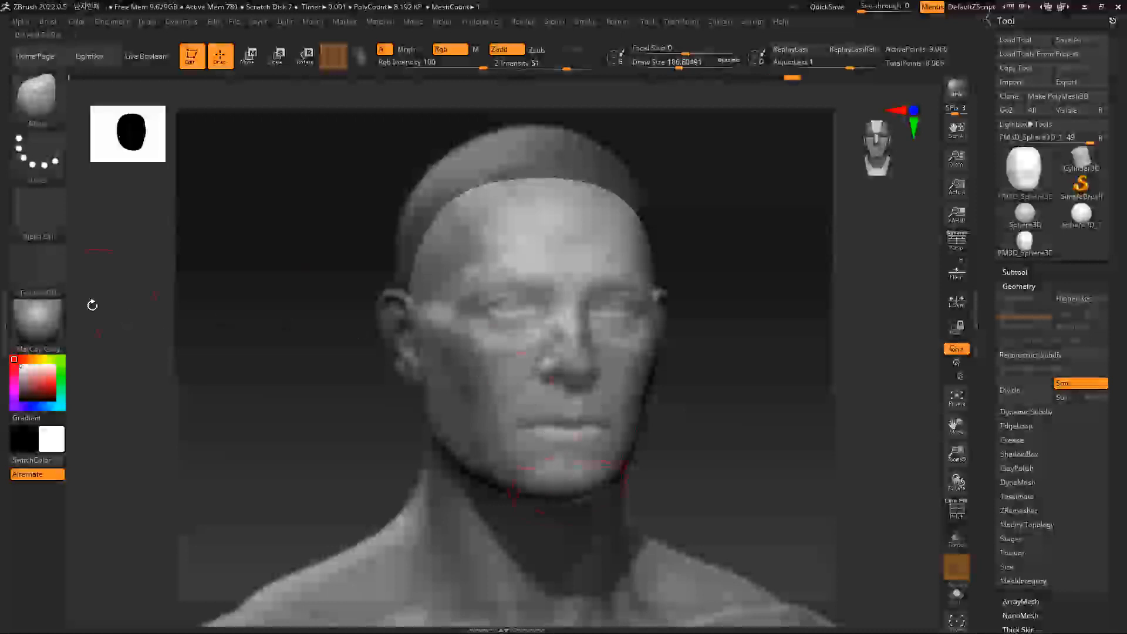
Fade the Spotlight reference so the sculpted head shows clearly through the overlay
key("shift+z")
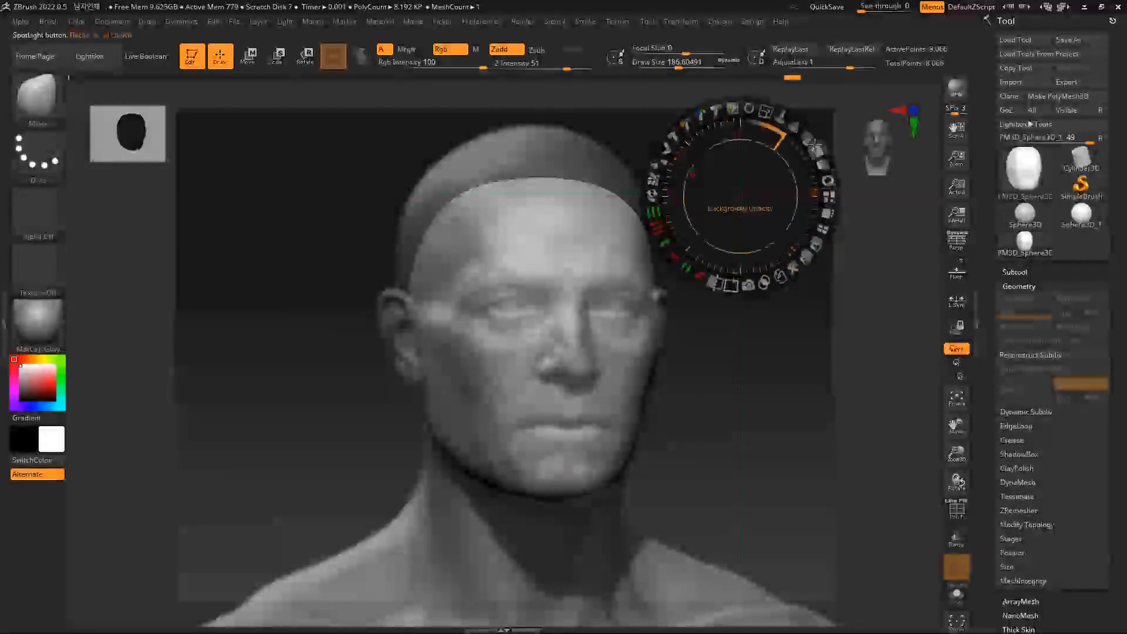
left_click_drag(809, 132, 765, 123)
key("z")
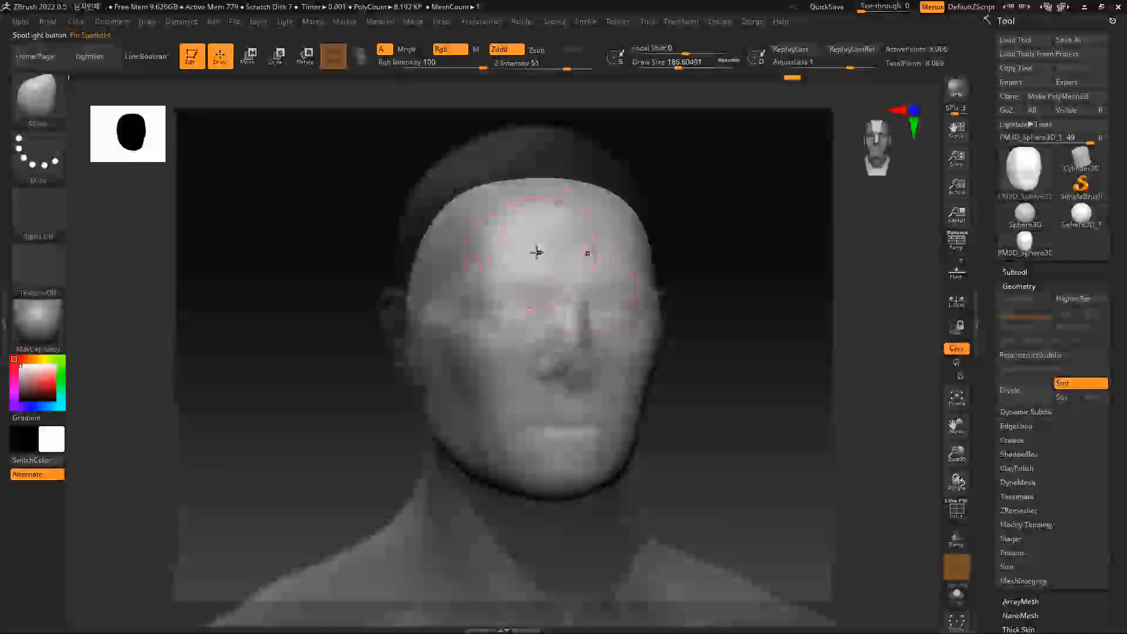
Sculpt the eye sockets, eyeballs, nose and lips over the reference with the ClayBuildup brush at a draw size of about 62
key("b")
key("c")
key("b")
key("space")
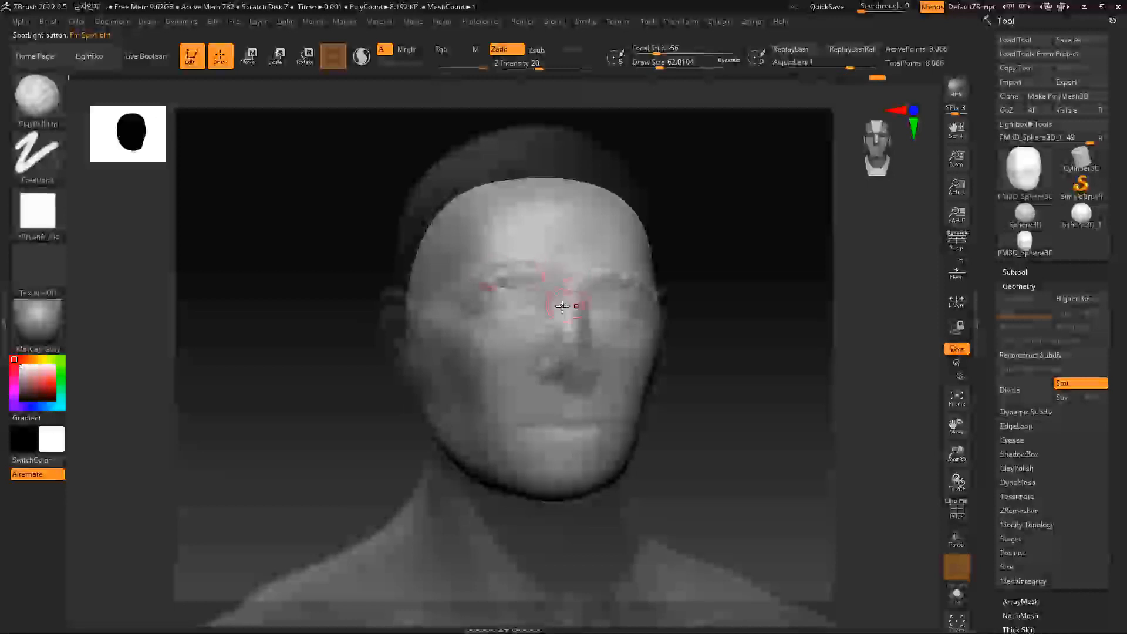
mouse_move(507, 304)
left_mouse_down()
mouse_move(524, 300)
mouse_move(503, 315)
mouse_move(519, 301)
mouse_move(531, 311)
mouse_move(519, 297)
mouse_move(555, 299)
left_mouse_up()
left_click_drag(563, 357, 568, 360)
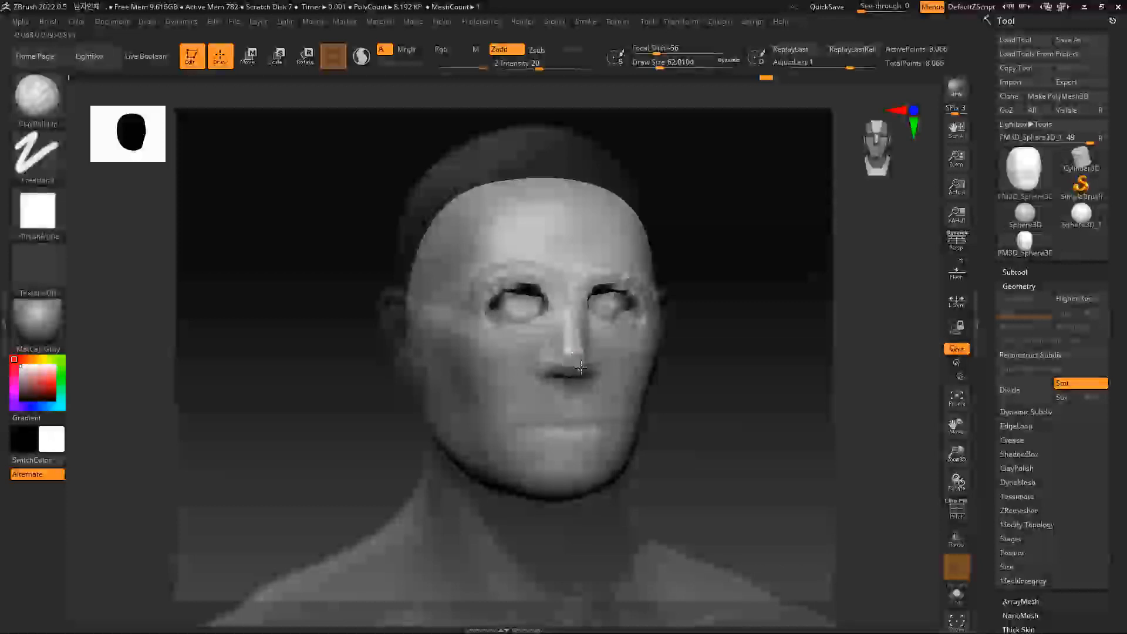
mouse_move(562, 415)
left_mouse_down()
mouse_move(591, 430)
mouse_move(552, 433)
left_mouse_up()
Model the cheek and jaw planes with ClayBuildup at a draw size of about 145, and smooth the side of the face
key("space")
mouse_move(455, 352)
left_mouse_down()
mouse_move(450, 332)
mouse_move(452, 352)
left_mouse_up()
key("space")
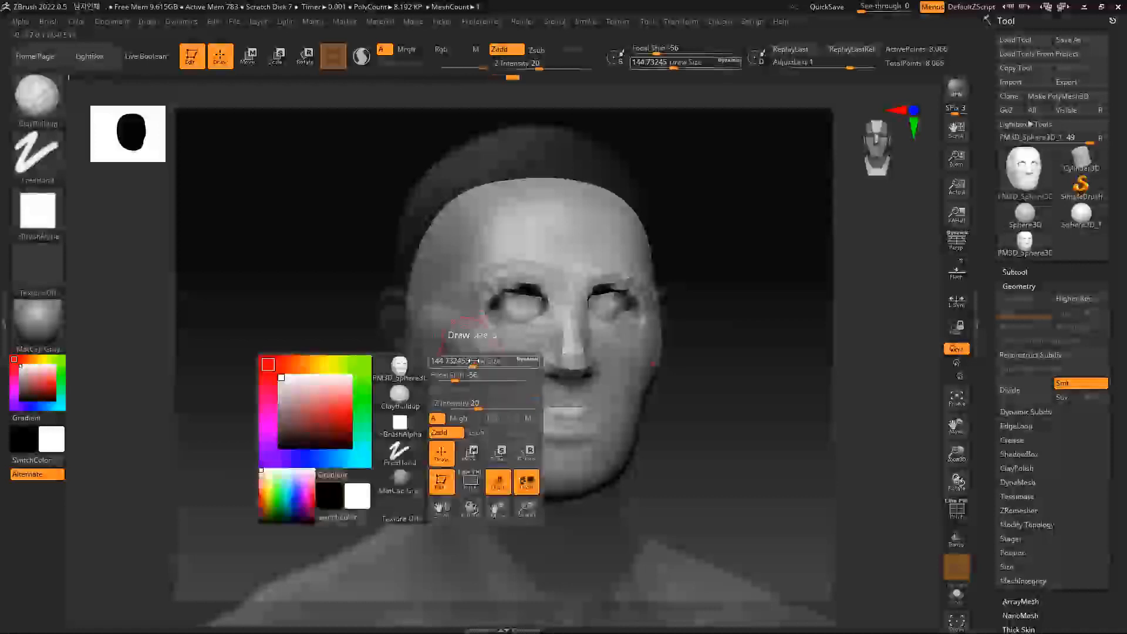
key("space")
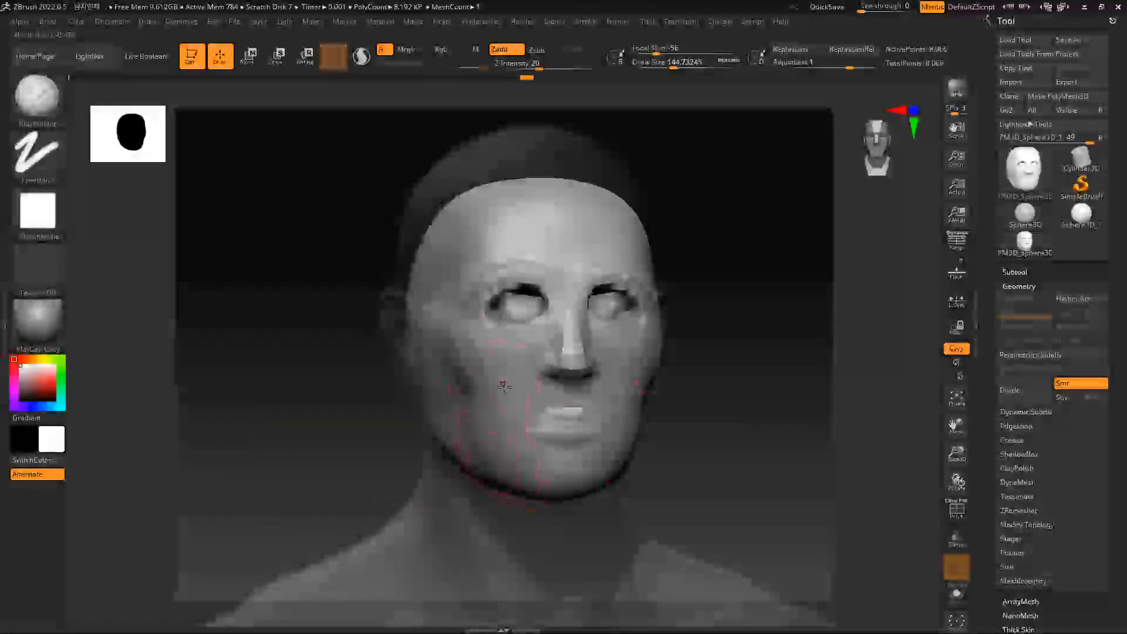
left_click_drag(500, 425, 529, 485)
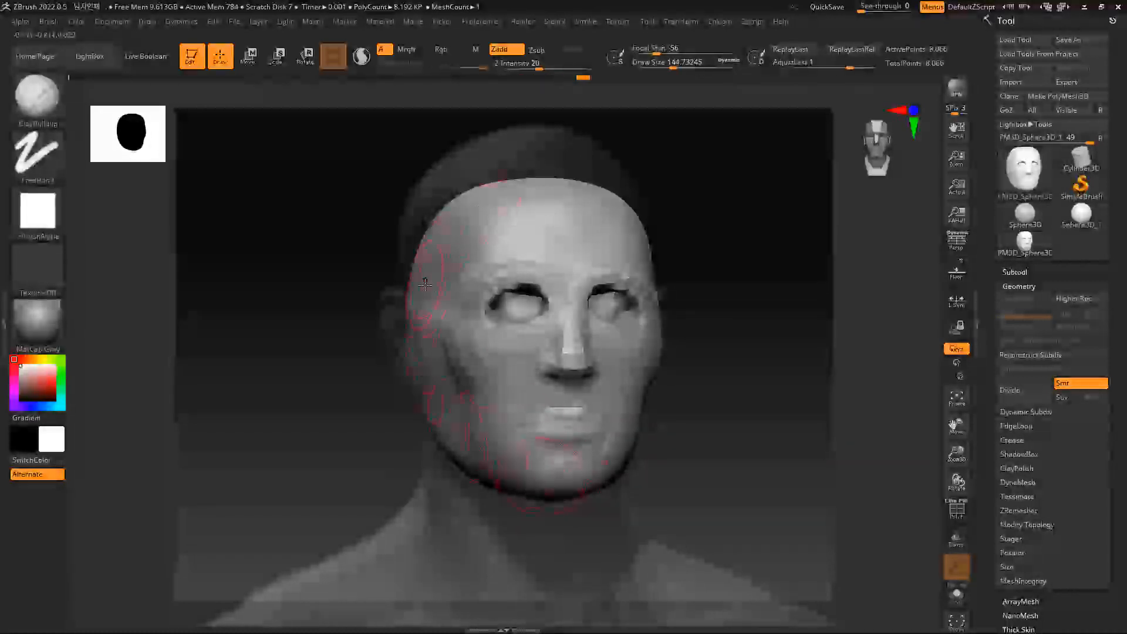
left_click_drag(427, 369, 454, 355, "shift")
Move the Spotlight reference off the head to stand beside it, and restore its opacity
key("z")
left_click_drag(603, 317, 351, 299)
key("z")
key("z")
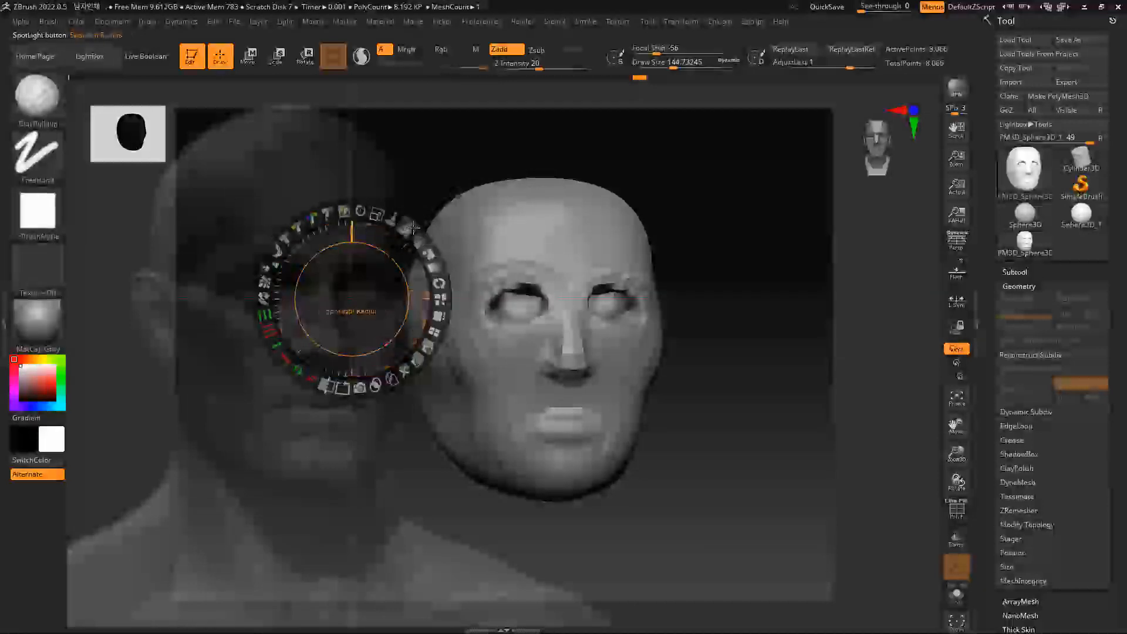
mouse_move(433, 287)
left_mouse_down()
mouse_move(429, 302)
mouse_move(436, 270)
left_mouse_up()
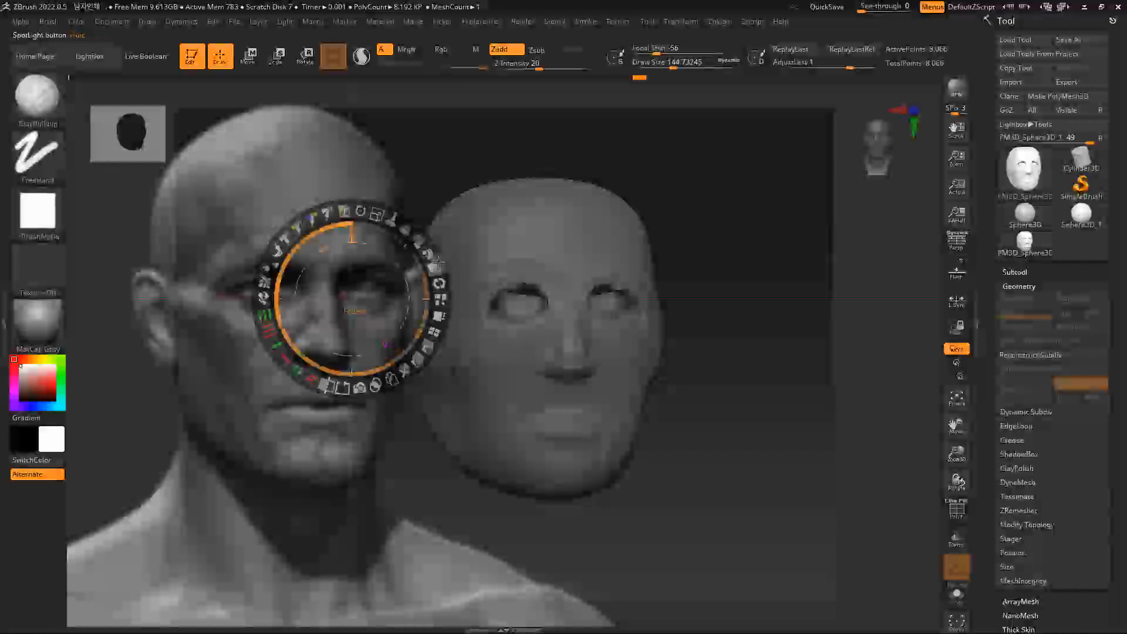
key("z")
Turn the head to a front view and assign the Smooth brush from the brush library as the smoothing brush
mouse_move(712, 254)
left_mouse_down()
mouse_move(761, 268)
mouse_move(756, 296)
mouse_move(773, 289)
mouse_move(743, 302)
left_mouse_up()
key("ctrl+z")
key("space")
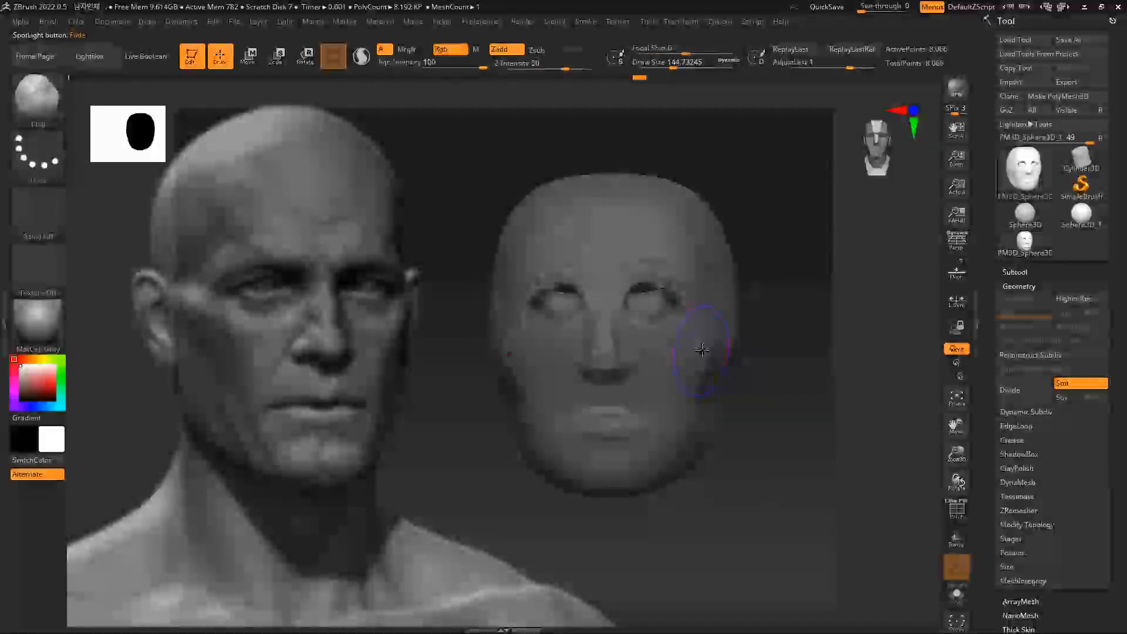
left_click(46, 106)
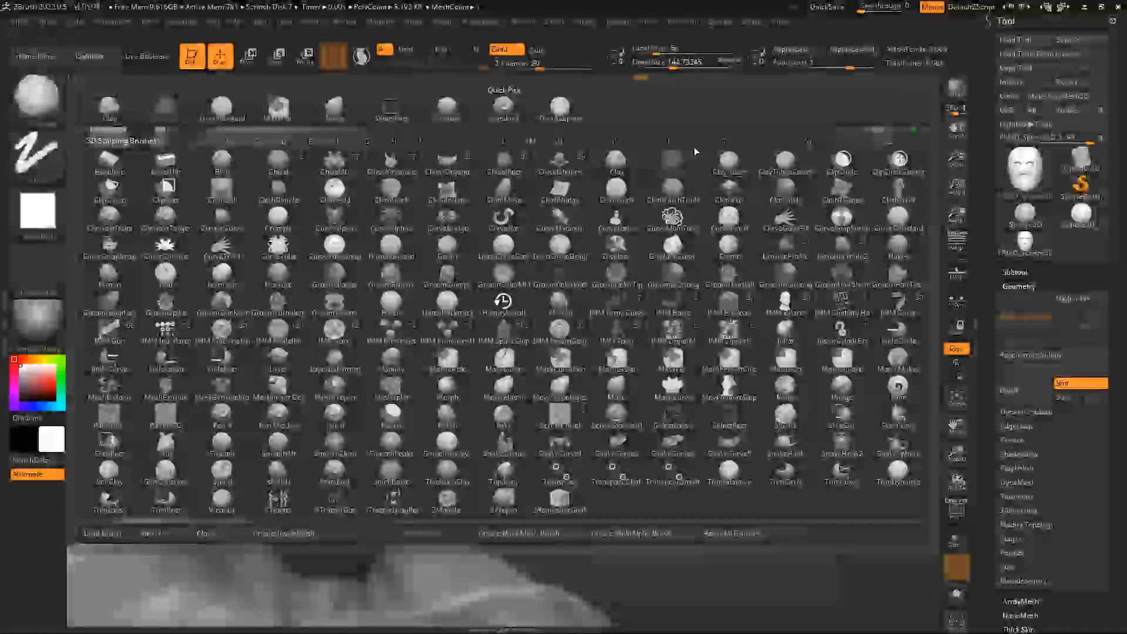
left_click(697, 141)
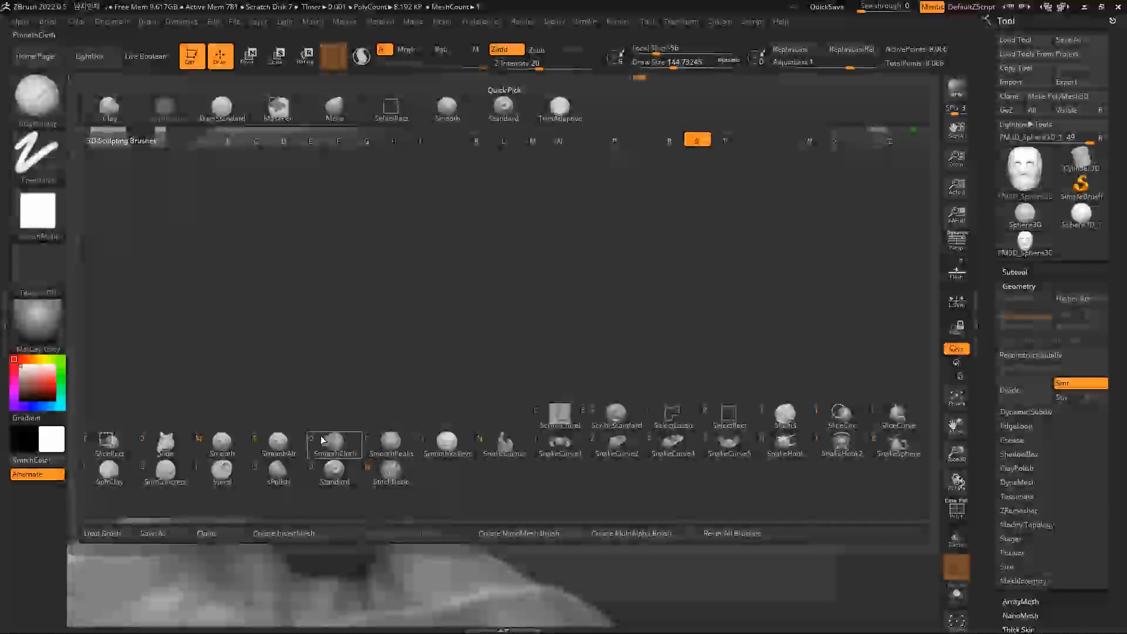
left_click(221, 450)
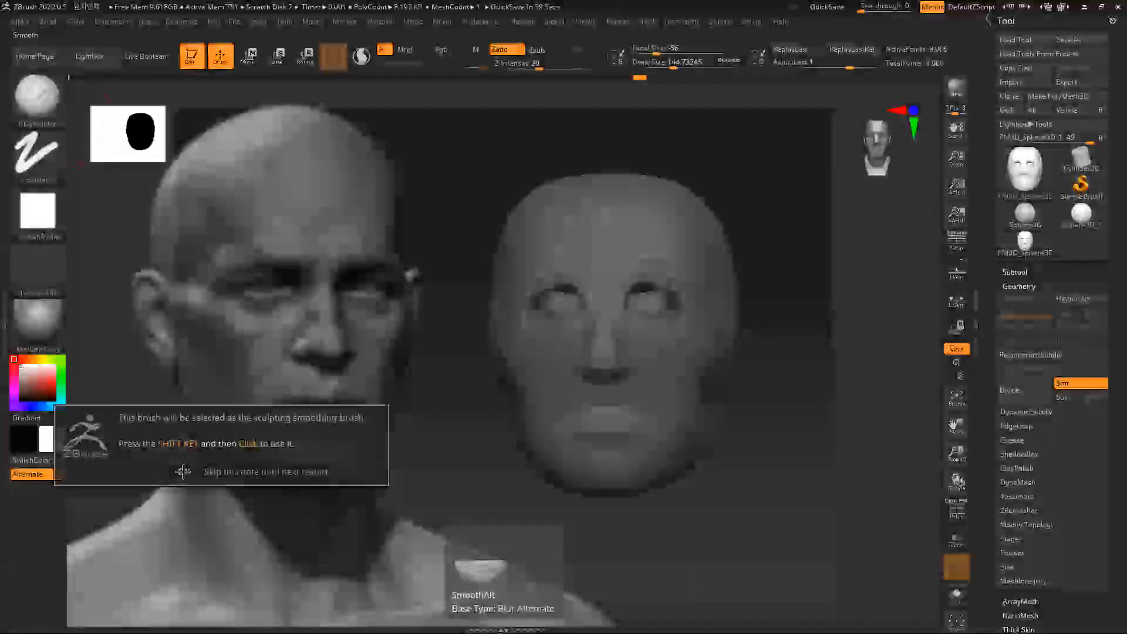
left_click(185, 468)
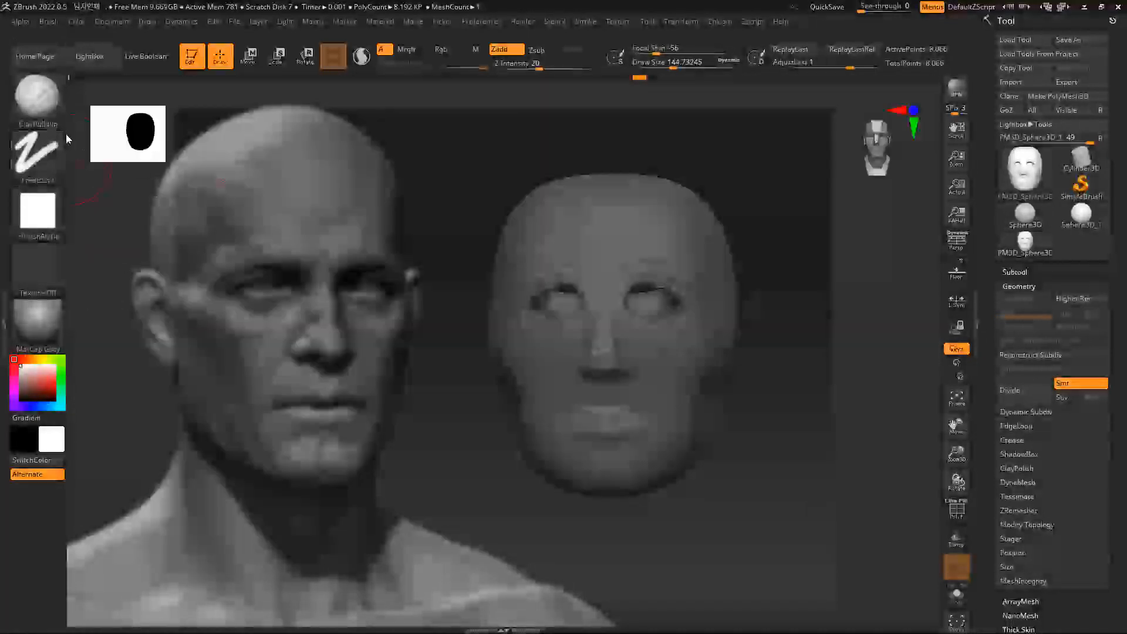
Select the Smooth brush in the brush library and switch the active sculpting brush to Move
left_click(59, 102)
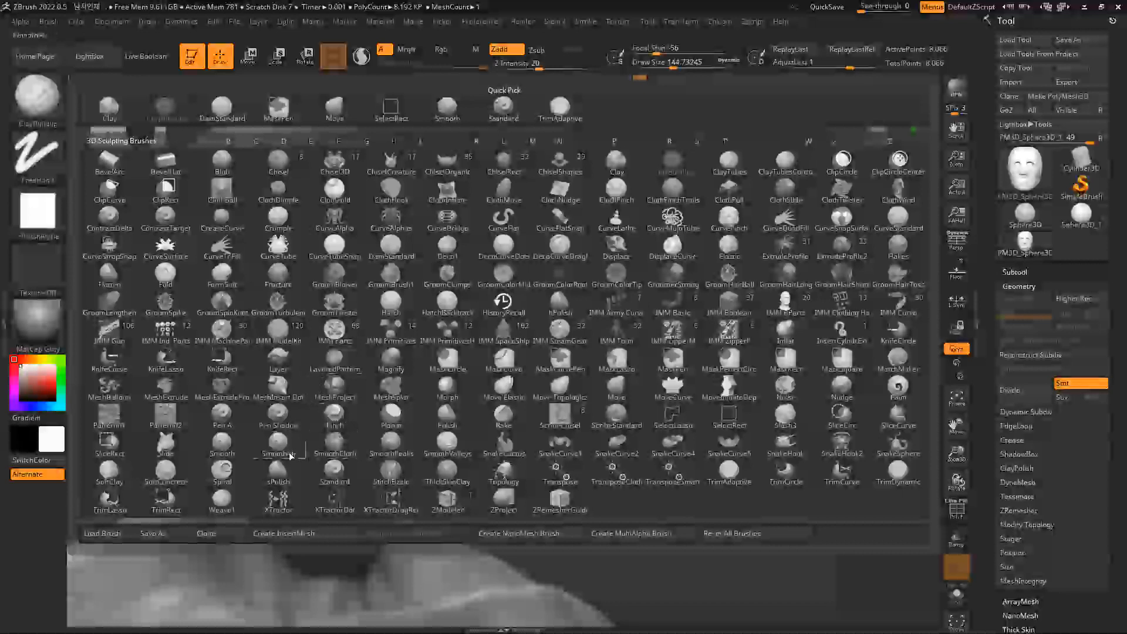
left_click(223, 449)
left_click(186, 470)
key("shift")
key("shift")
key("shift")
key("1")
key("2")
key("1")
key("3")
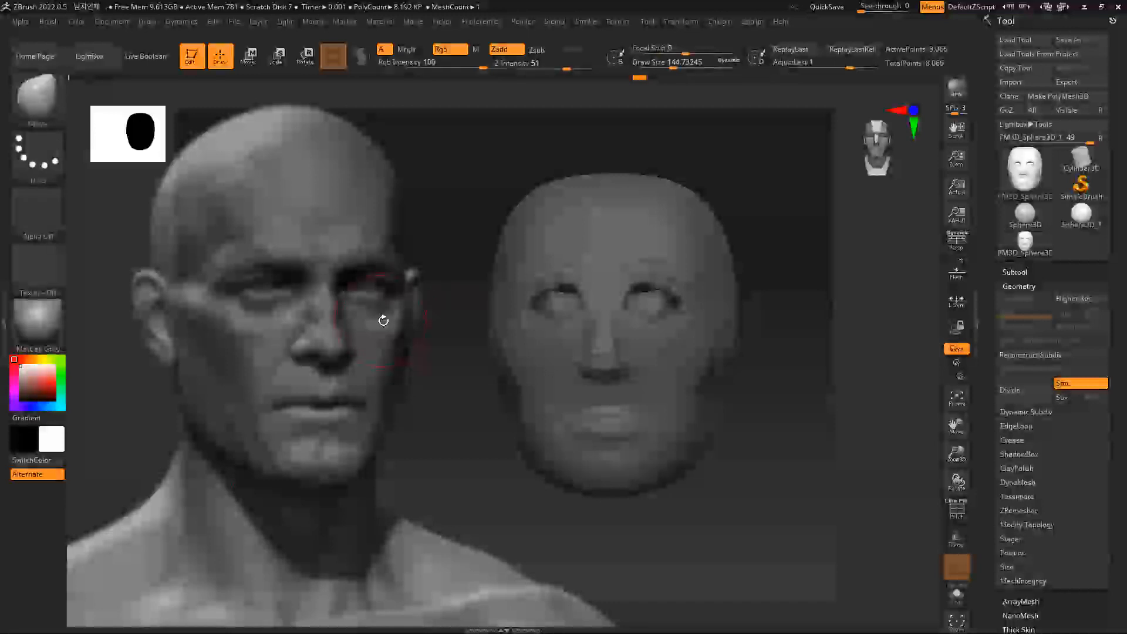
Choose Smooth again from the brush library as the smoothing brush, and switch between the ClayBuildup and Move brushes
left_click(37, 111)
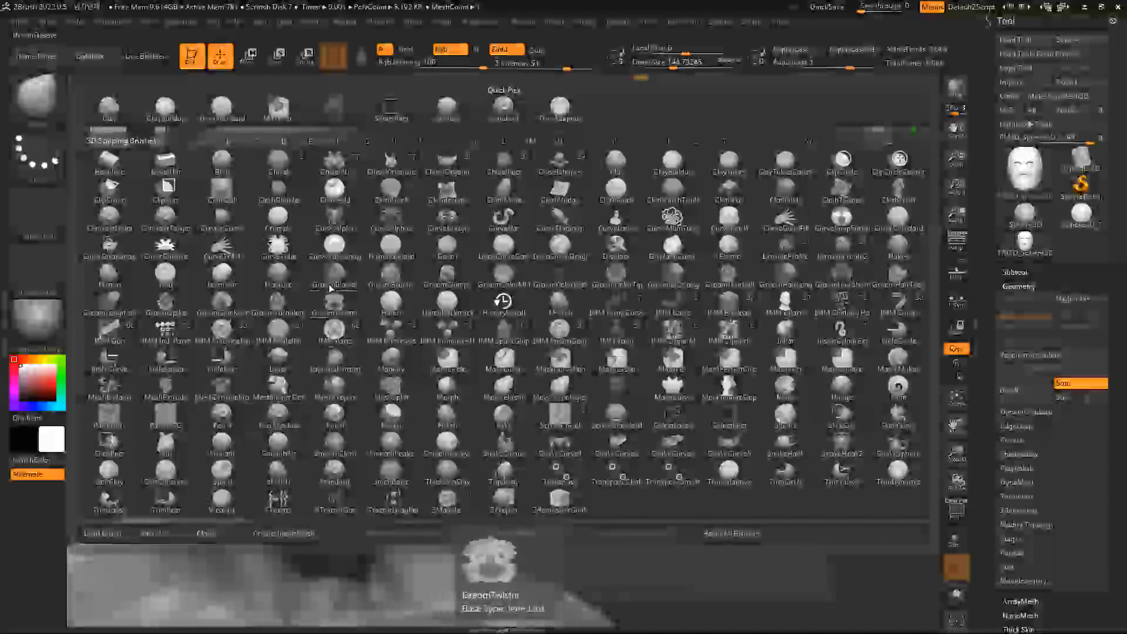
left_click(292, 451)
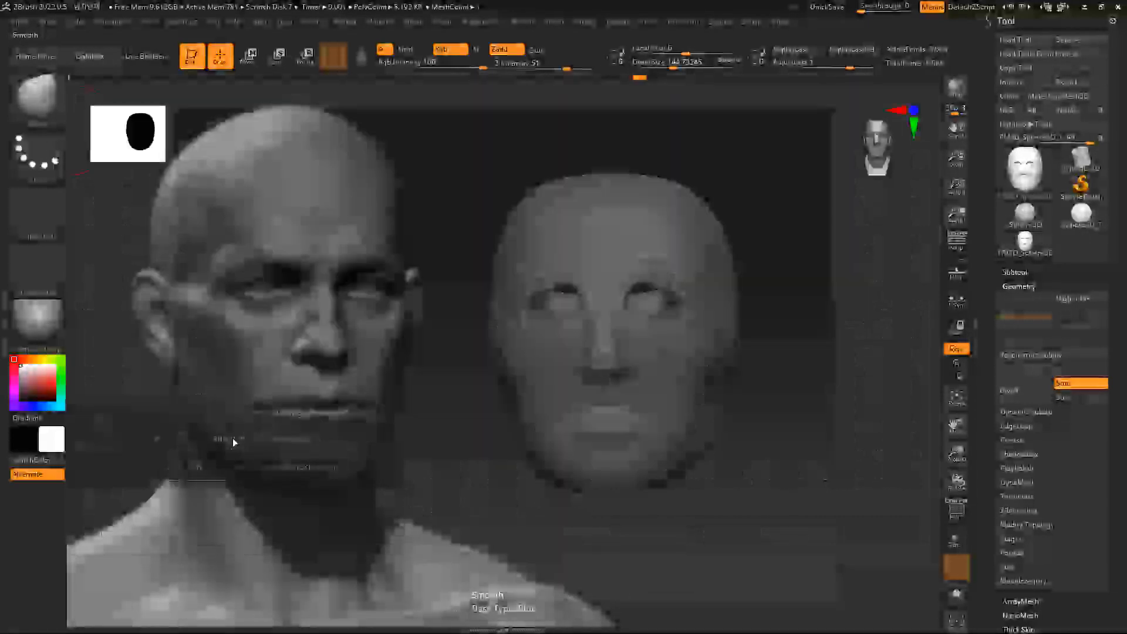
left_click(196, 466)
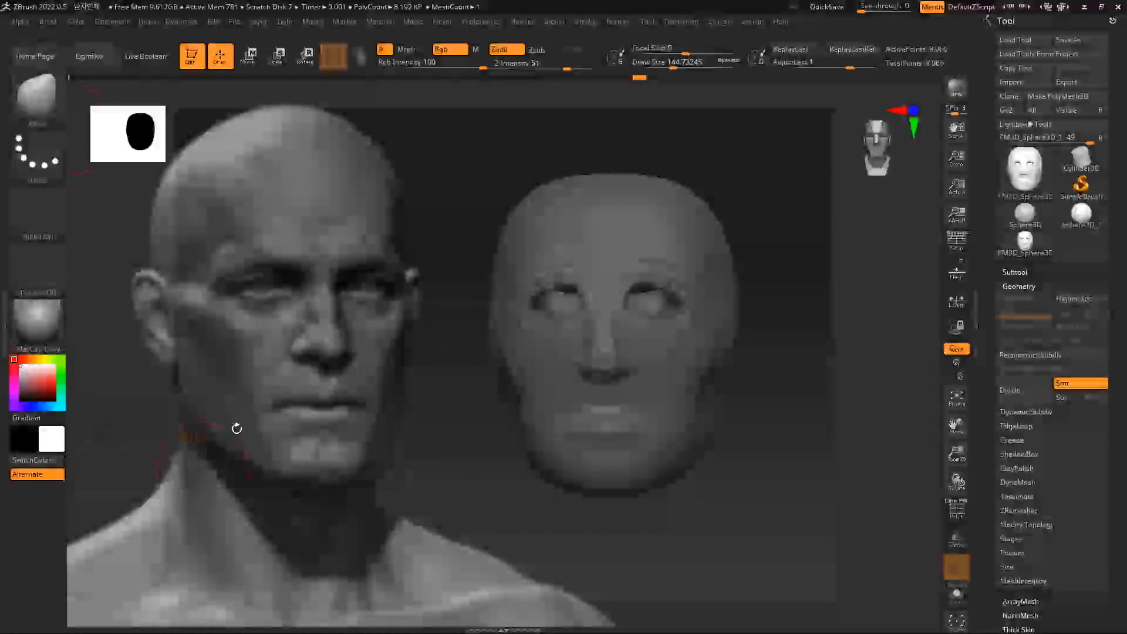
key("shift")
key("ctrl")
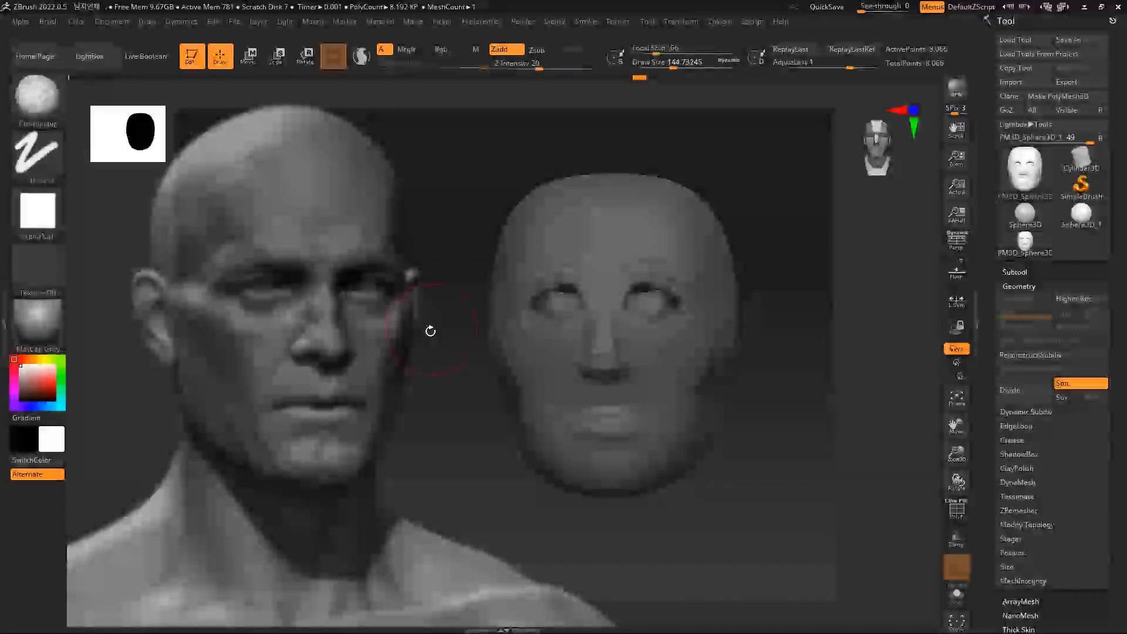
key("shift")
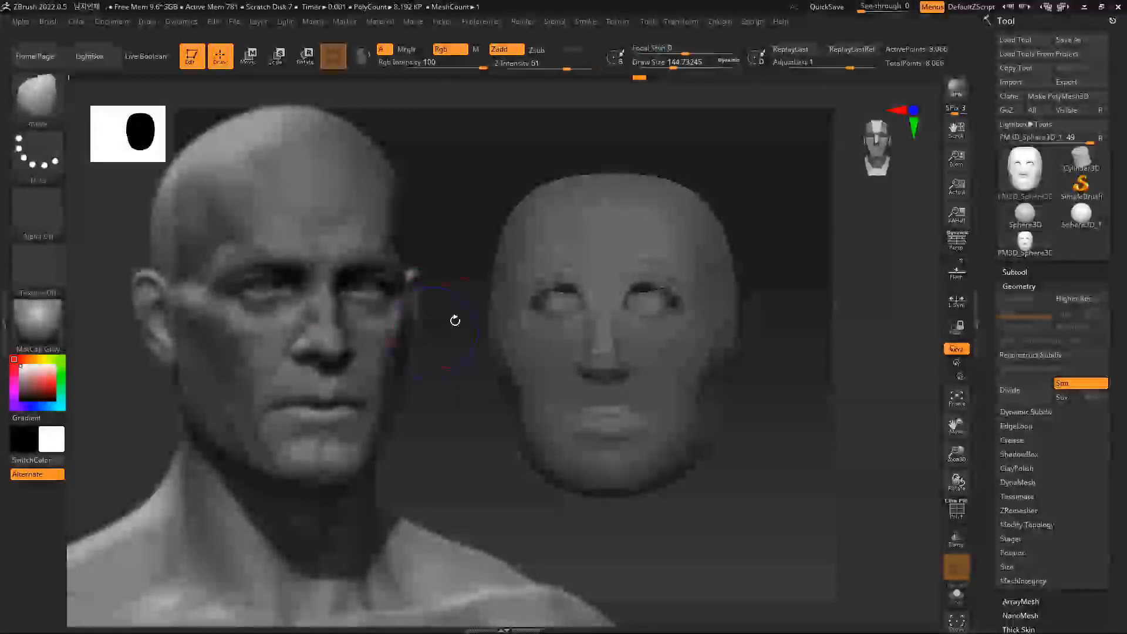
Refine the cheek, mouth and forehead with ClayBuildup at a draw size of about 145
left_click_drag(517, 293, 587, 309, "shift")
key("b")
key("m")
key("v")
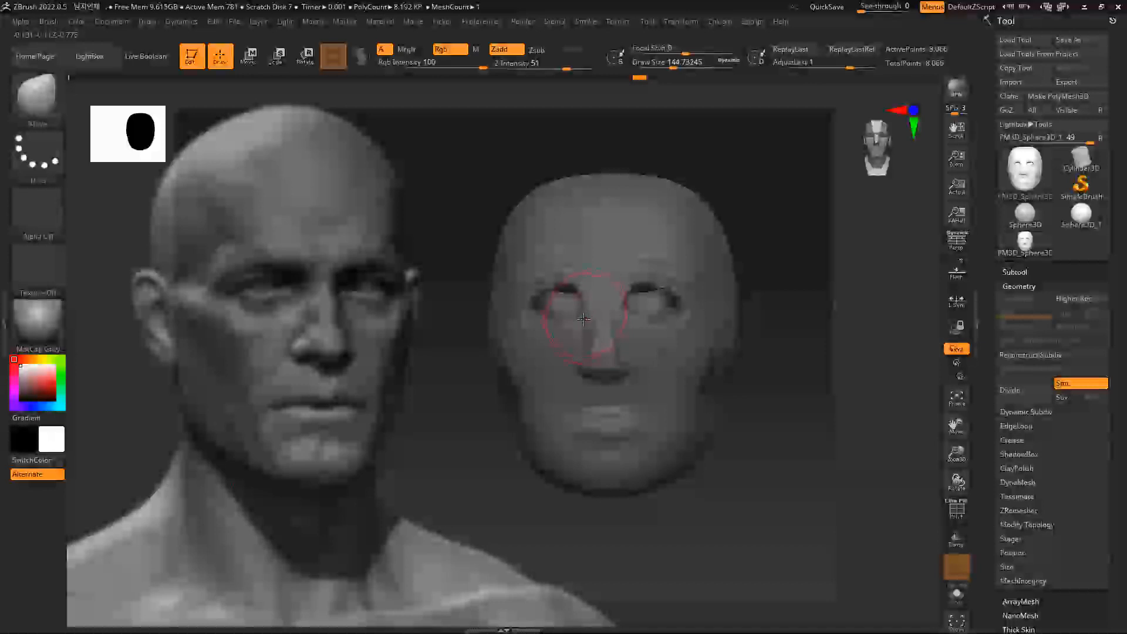
key("shift")
key("shift")
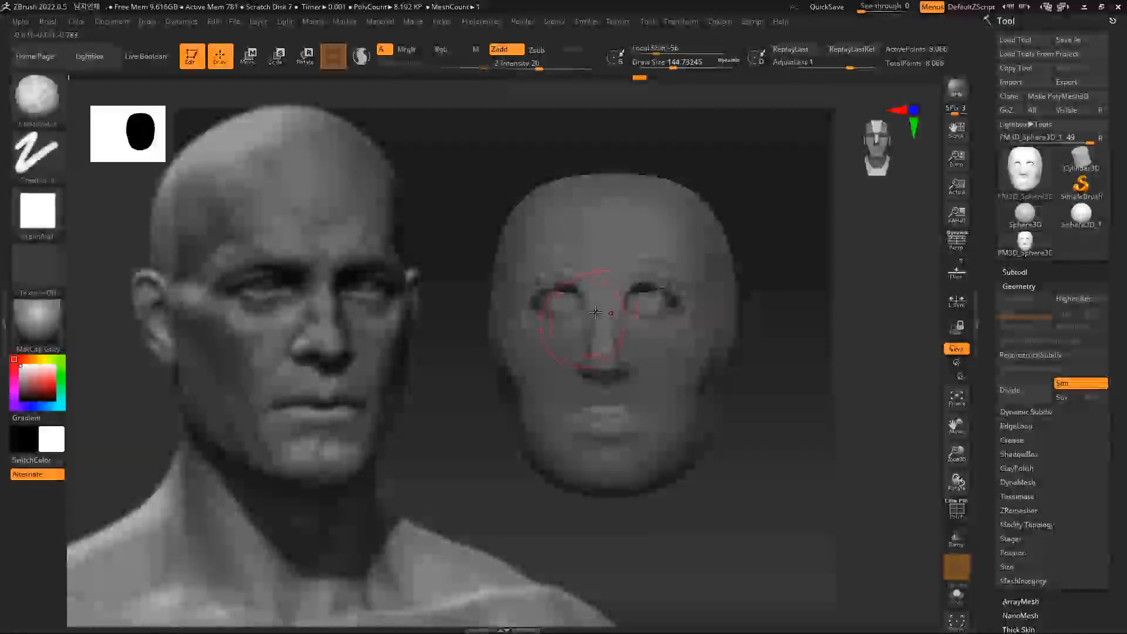
left_click_drag(810, 281, 776, 308)
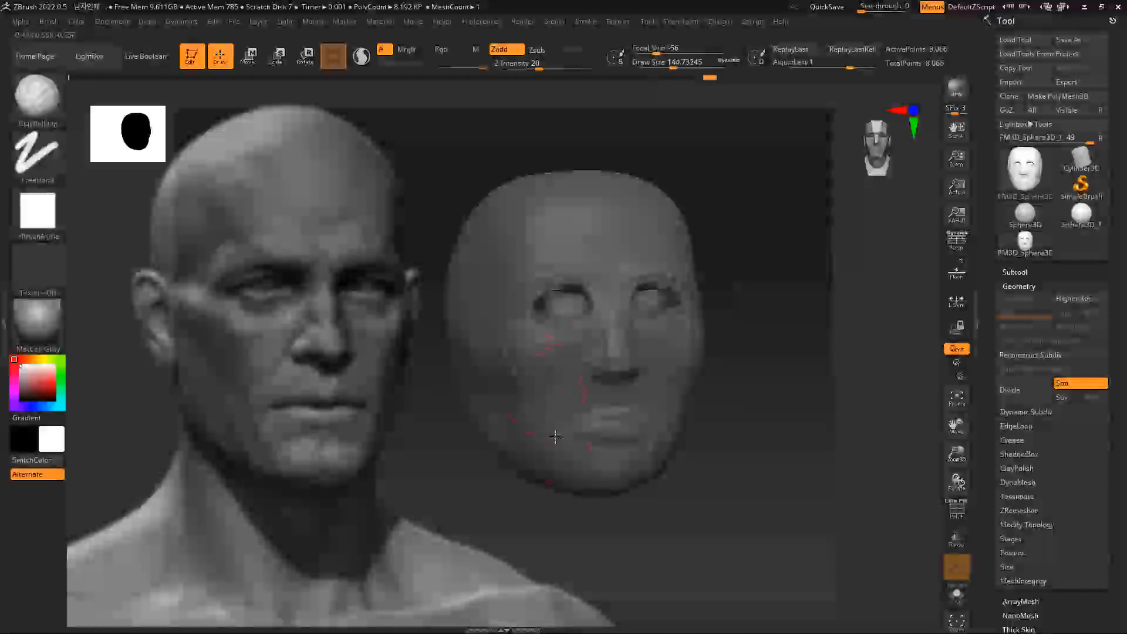
left_click_drag(607, 395, 638, 397)
left_click_drag(752, 407, 770, 400, "shift")
mouse_move(627, 284)
left_mouse_down()
mouse_move(686, 252)
mouse_move(675, 241)
mouse_move(648, 259)
left_mouse_up()
Scale down the Spotlight reference and place its front-facing bust below the head, clear of the face
key("z")
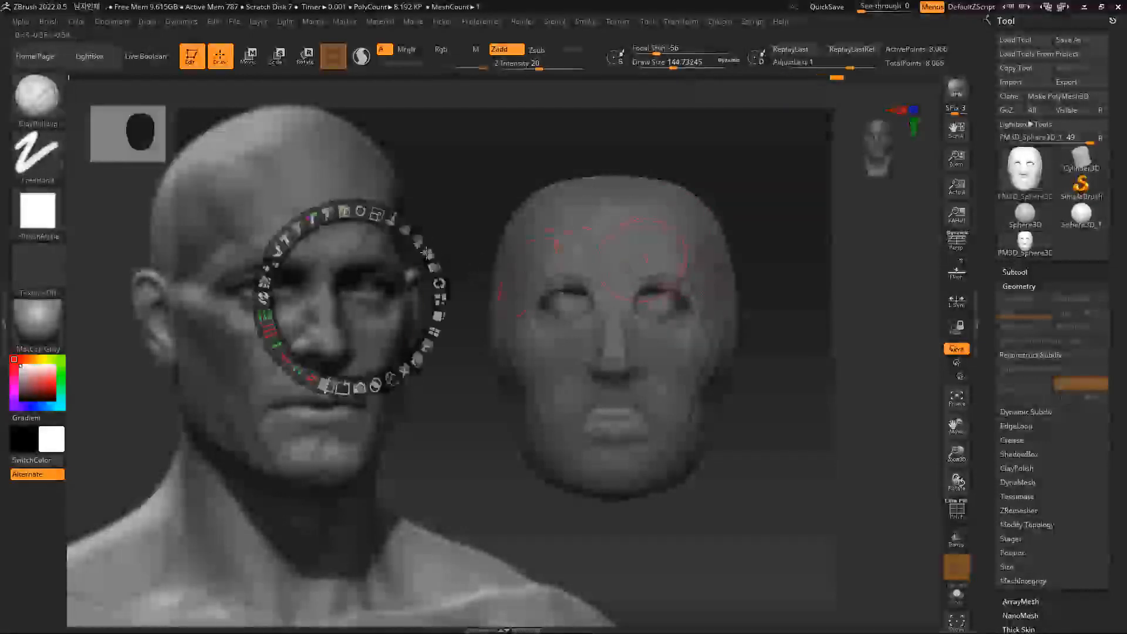
mouse_move(403, 224)
left_mouse_down()
mouse_move(382, 232)
mouse_move(407, 245)
mouse_move(428, 305)
mouse_move(413, 253)
mouse_move(391, 230)
mouse_move(436, 261)
mouse_move(376, 372)
mouse_move(420, 245)
mouse_move(436, 255)
mouse_move(440, 312)
left_mouse_up()
key("z")
key("z")
left_click_drag(376, 213, 286, 235)
left_click_drag(384, 276, 401, 460)
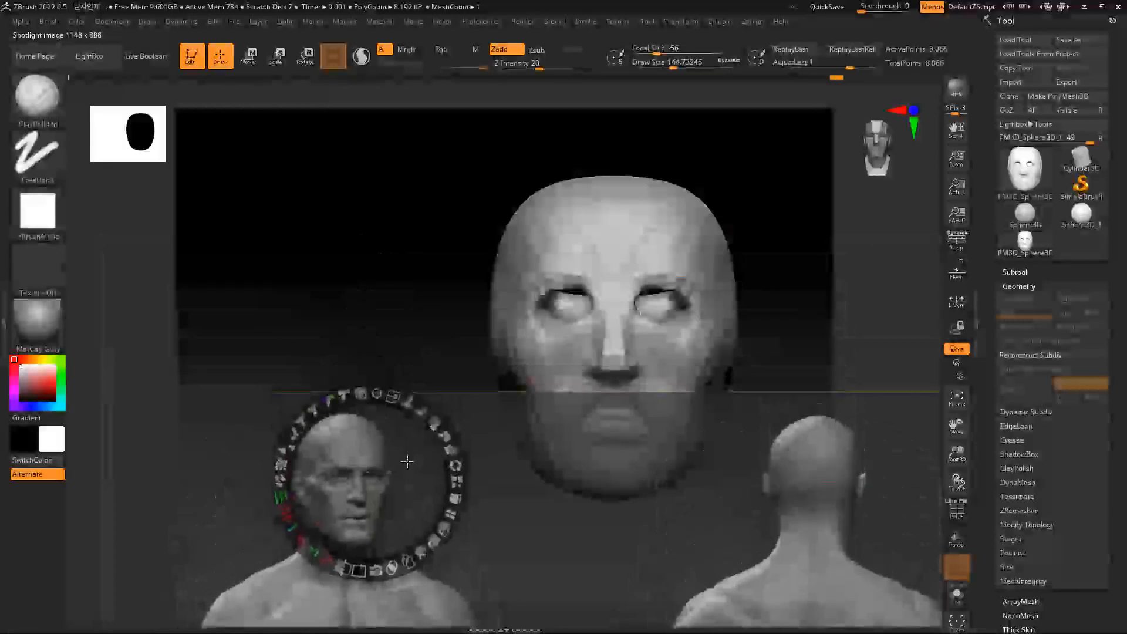
key("z")
left_click_drag(730, 244, 709, 266)
key("z")
left_click_drag(607, 413, 928, 460)
key("z")
Sculpt the brows and nose bridge with ClayBuildup at a draw size of about 51, and smooth the strokes
left_click_drag(716, 294, 656, 346)
left_click_drag(645, 344, 645, 302)
key("space")
mouse_move(511, 253)
left_mouse_down()
mouse_move(491, 250)
mouse_move(506, 262)
mouse_move(495, 224)
left_mouse_up()
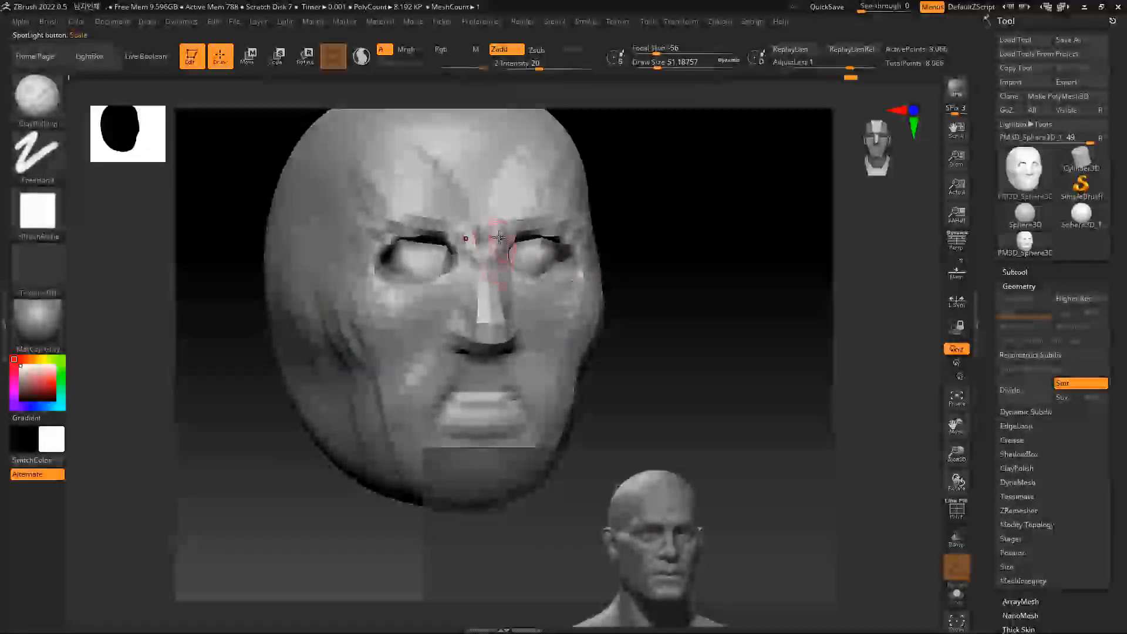
key("shift")
mouse_move(646, 309)
left_mouse_down("alt")
mouse_move(652, 284)
mouse_move(656, 294)
mouse_move(620, 272)
mouse_move(638, 266)
mouse_move(582, 248)
left_mouse_up("alt")
Build up the sides and wings of the nose with ClayBuildup at a draw size of about 67
key("space")
left_click_drag(489, 240, 496, 239)
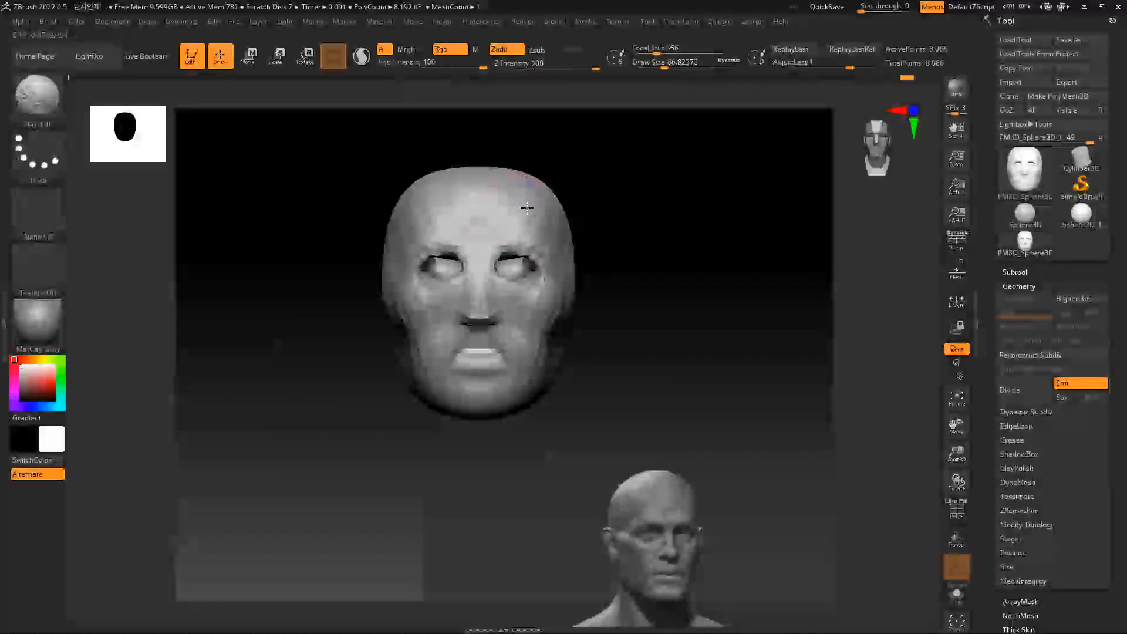
left_click_drag(616, 229, 543, 301)
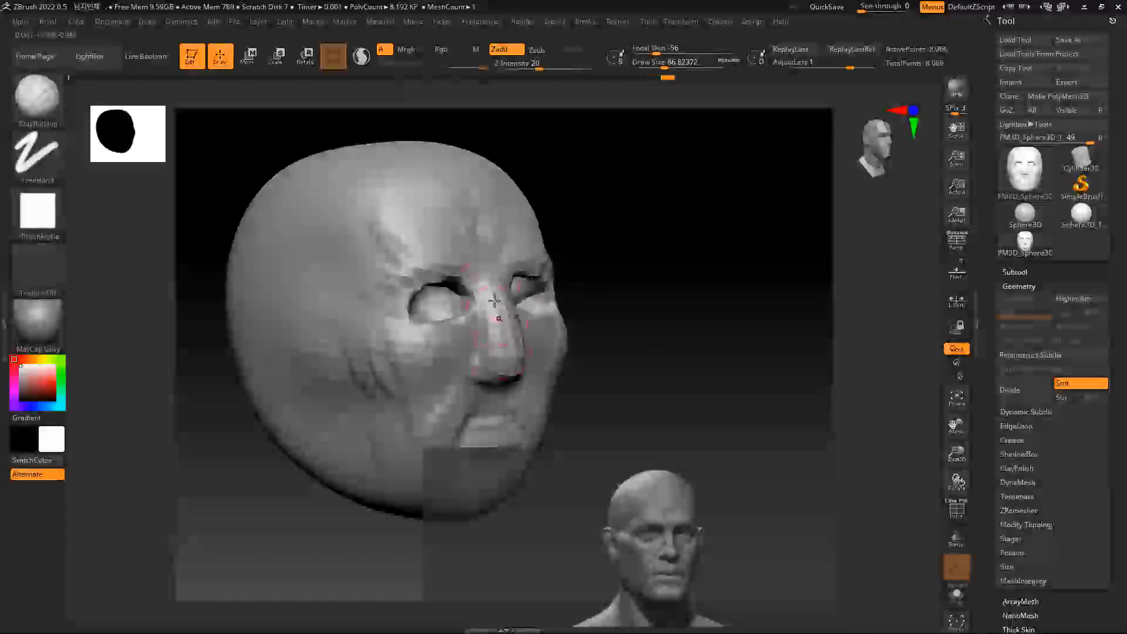
left_click_drag(605, 320, 538, 335)
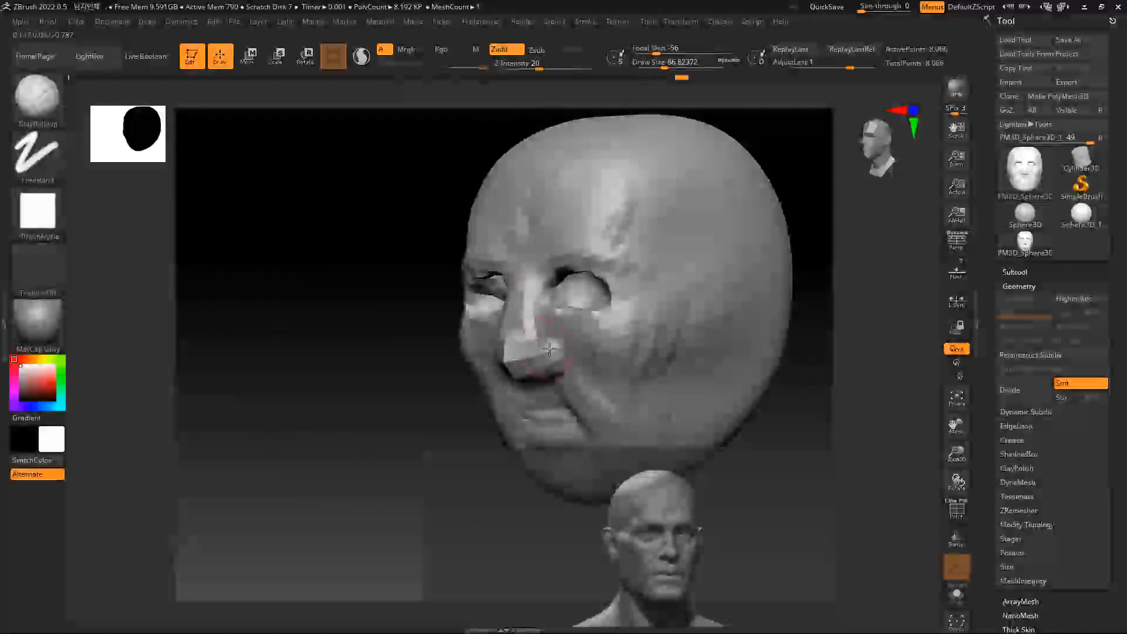
mouse_move(549, 349)
left_mouse_down()
mouse_move(517, 350)
mouse_move(639, 312)
left_mouse_up()
Reshape the nose and brow with a resized Move brush
key("b")
key("m")
key("v")
key("space")
mouse_move(554, 346)
left_mouse_down()
mouse_move(581, 345)
mouse_move(545, 383)
mouse_move(534, 342)
left_mouse_up()
mouse_move(531, 258)
left_mouse_down()
mouse_move(496, 261)
mouse_move(654, 267)
mouse_move(511, 321)
mouse_move(522, 320)
left_mouse_up()
Switch back to ClayBuildup and smooth the side of the face at a draw size of about 223
key("b")
key("c")
key("b")
key("space")
key("space")
left_click(514, 323)
left_click_drag(435, 317, 433, 345, "shift")
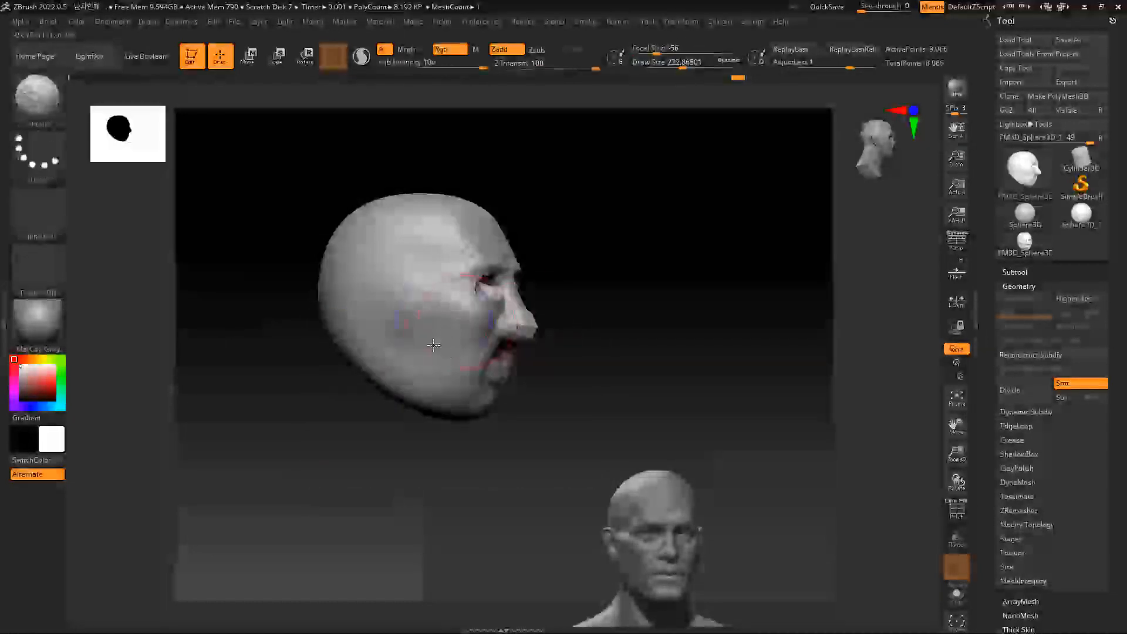
left_click_drag(596, 326, 587, 311)
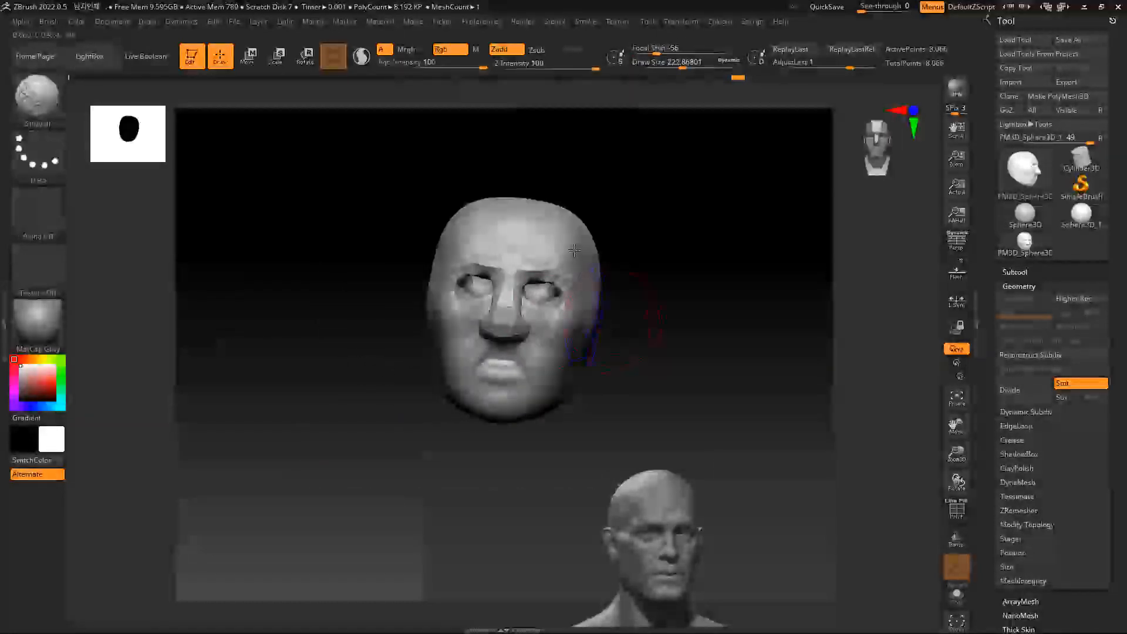
left_click_drag(671, 281, 646, 264, "shift")
Reshape the top of the skull, the temples and the jaw outline from the front with large Move brushes
key("b")
key("m")
key("v")
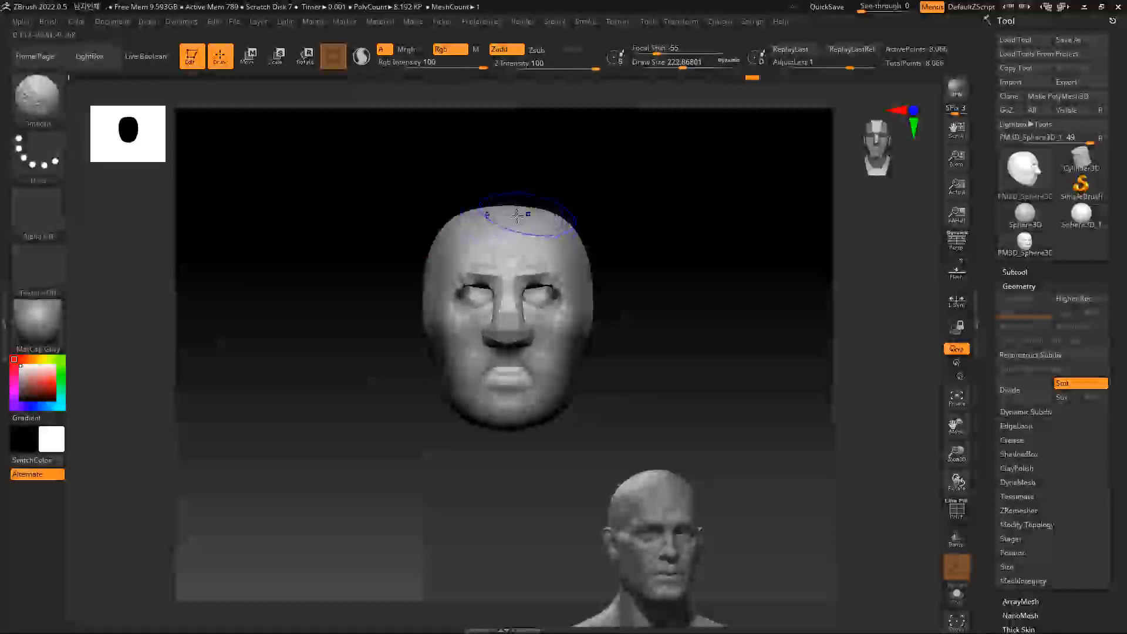
key("space")
left_click_drag(536, 218, 542, 219)
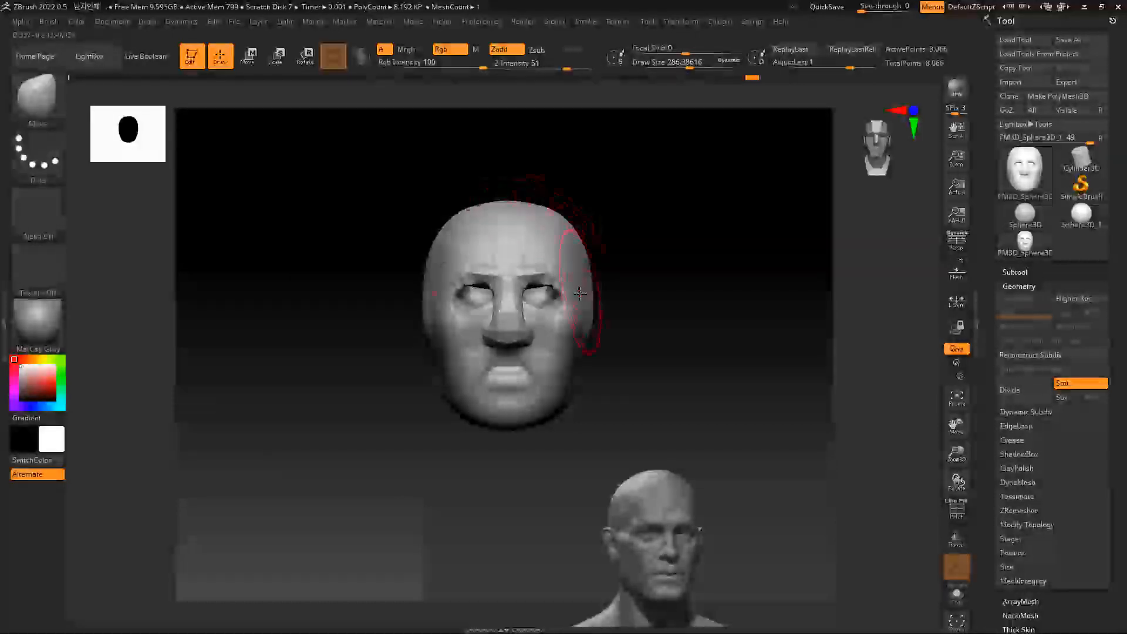
key("space")
mouse_move(587, 275)
left_mouse_down()
mouse_move(597, 277)
mouse_move(585, 289)
left_mouse_up()
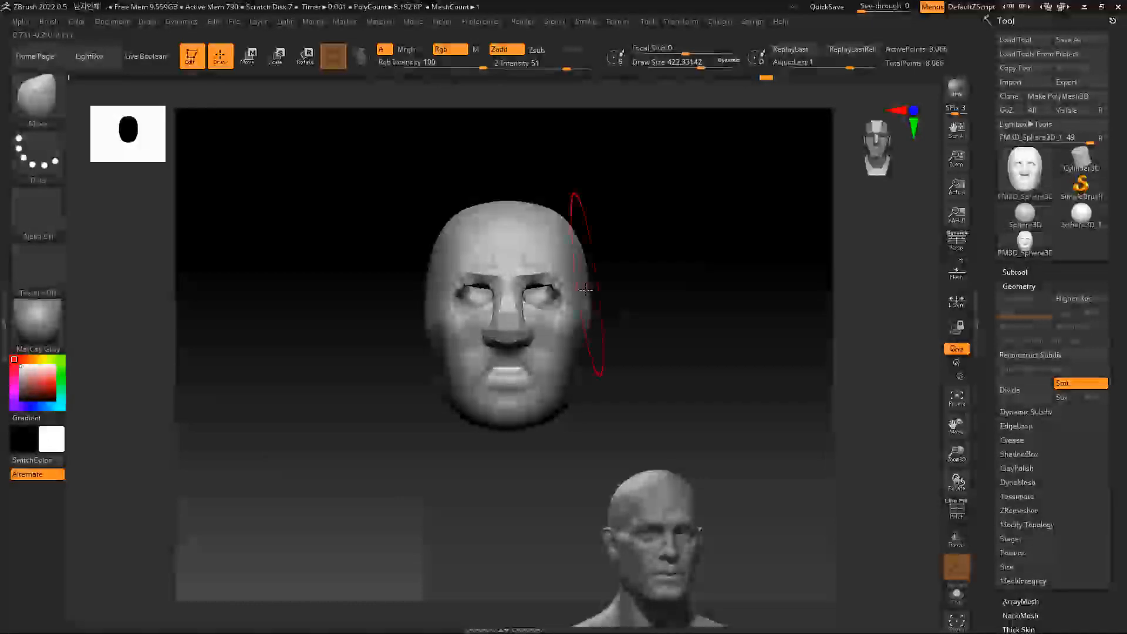
key("space")
left_click_drag(563, 385, 551, 384)
Define the lips and mouth area with ClayBuildup at a draw size of about 46
left_click_drag(616, 371, 603, 377)
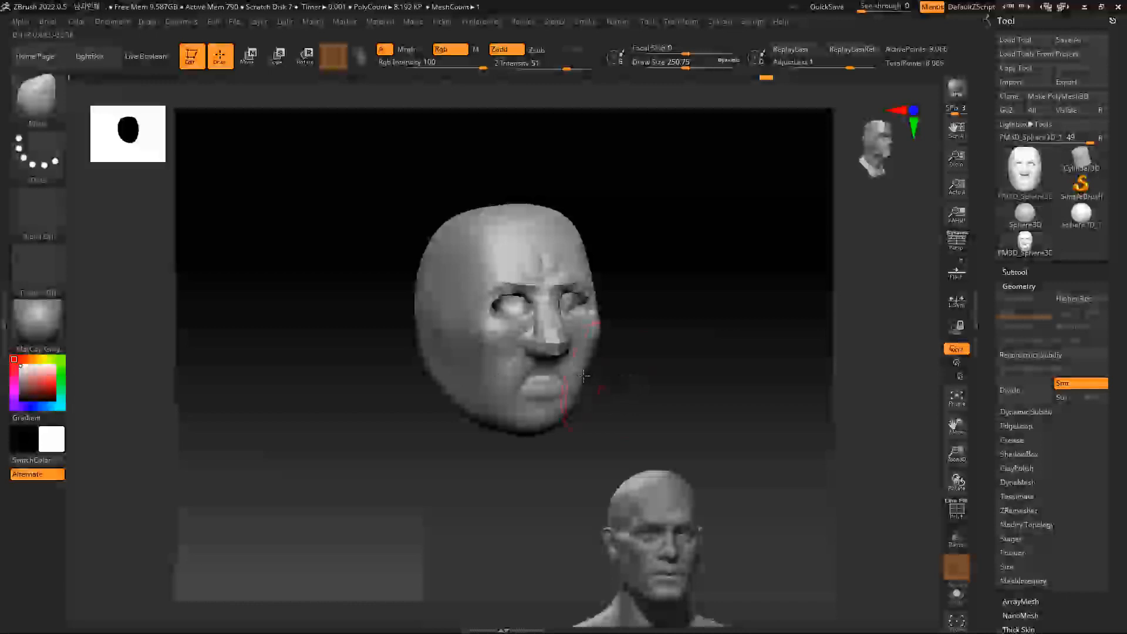
key("b")
key("c")
key("b")
key("space")
left_click_drag(553, 376, 544, 377)
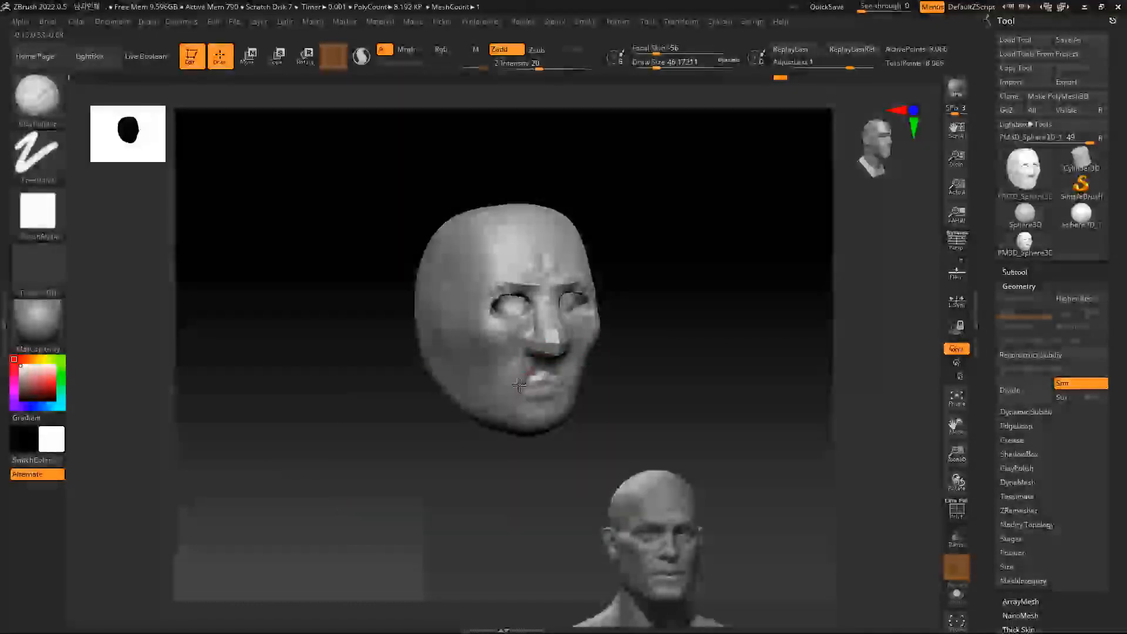
mouse_move(546, 380)
left_mouse_down()
mouse_move(513, 390)
mouse_move(659, 370)
mouse_move(599, 350)
left_mouse_up()
Adjust the brow and nose profile from the side with the Move brush at a draw size of about 120
key("space")
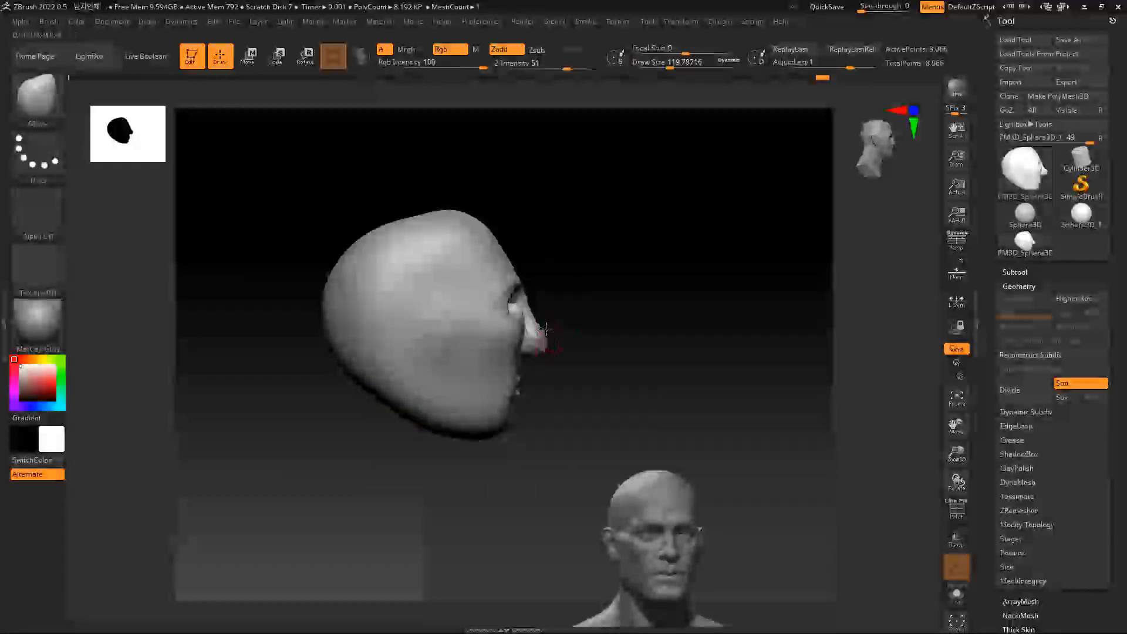
left_click_drag(522, 289, 470, 301)
left_click_drag(555, 307, 545, 287)
mouse_move(641, 287)
left_mouse_down("shift")
mouse_move(604, 298)
mouse_move(694, 302)
mouse_move(529, 229)
left_mouse_up("shift")
Reshape the crown and back of the skull in profile with the Move brush at a draw size of about 372
key("space")
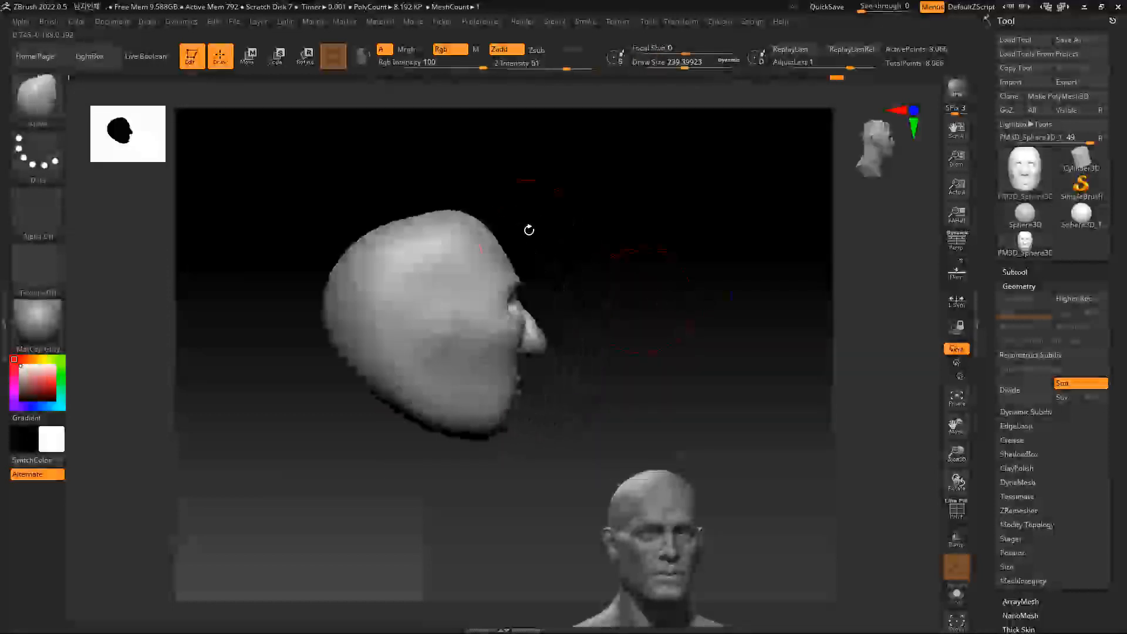
key("space")
mouse_move(416, 230)
left_mouse_down()
mouse_move(431, 230)
mouse_move(388, 215)
left_mouse_up()
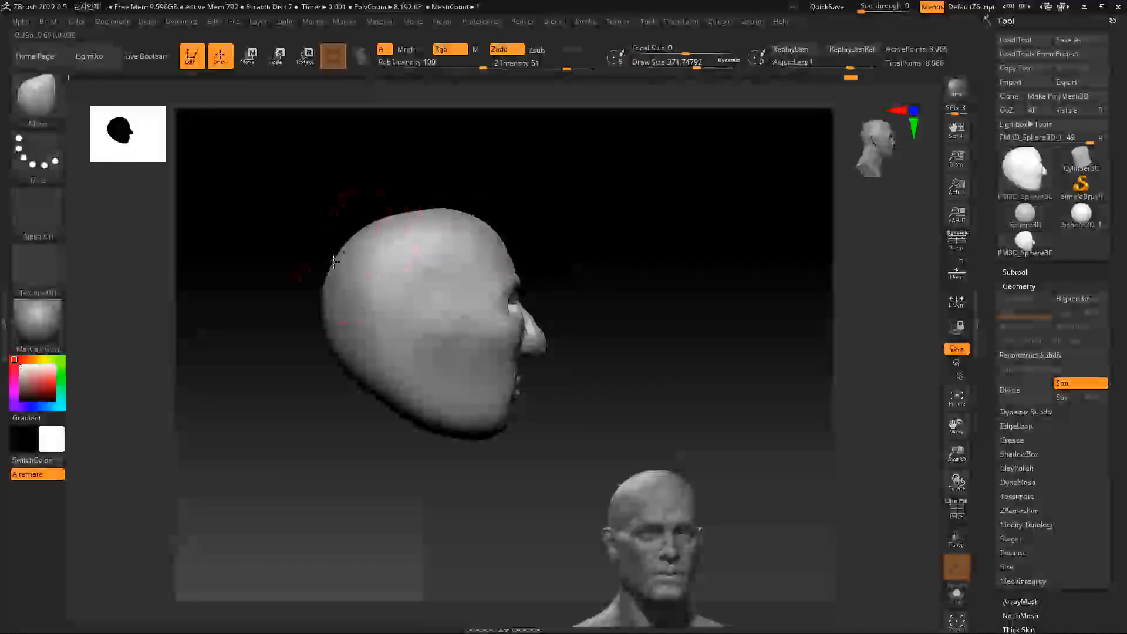
Build up basic ears on the sides of the head with ClayBuildup at a draw size of 112
mouse_move(548, 244)
left_mouse_down()
mouse_move(558, 279)
mouse_move(507, 290)
mouse_move(573, 297)
mouse_move(563, 296)
left_mouse_up()
key("space")
key("b")
key("m")
key("v")
key("b")
key("c")
key("b")
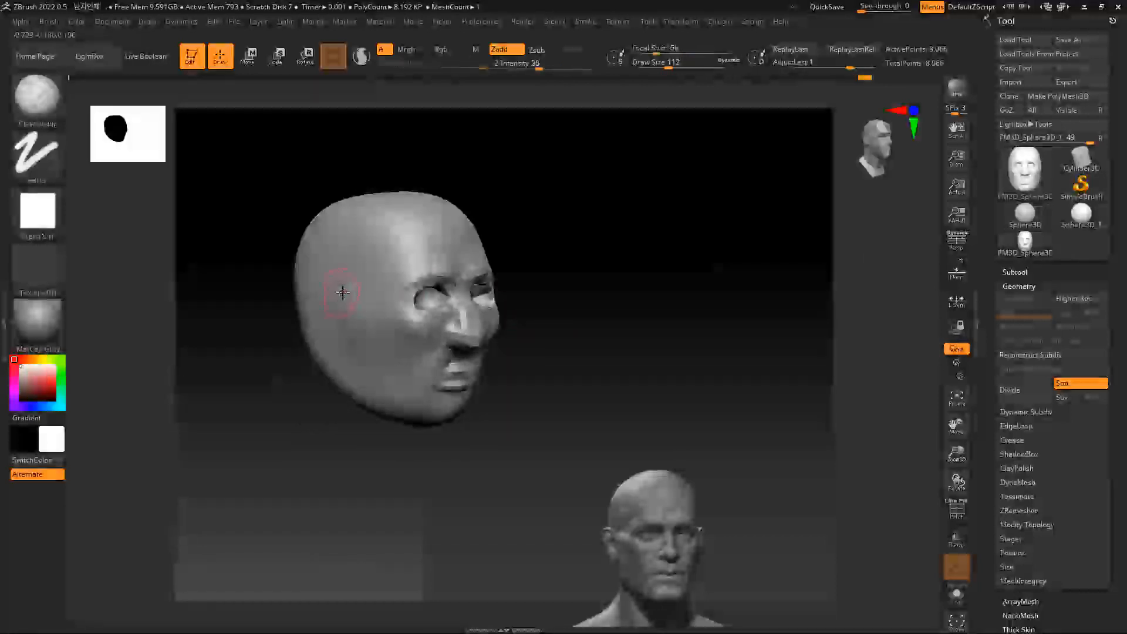
mouse_move(346, 321)
left_mouse_down()
mouse_move(354, 327)
mouse_move(338, 292)
left_mouse_up()
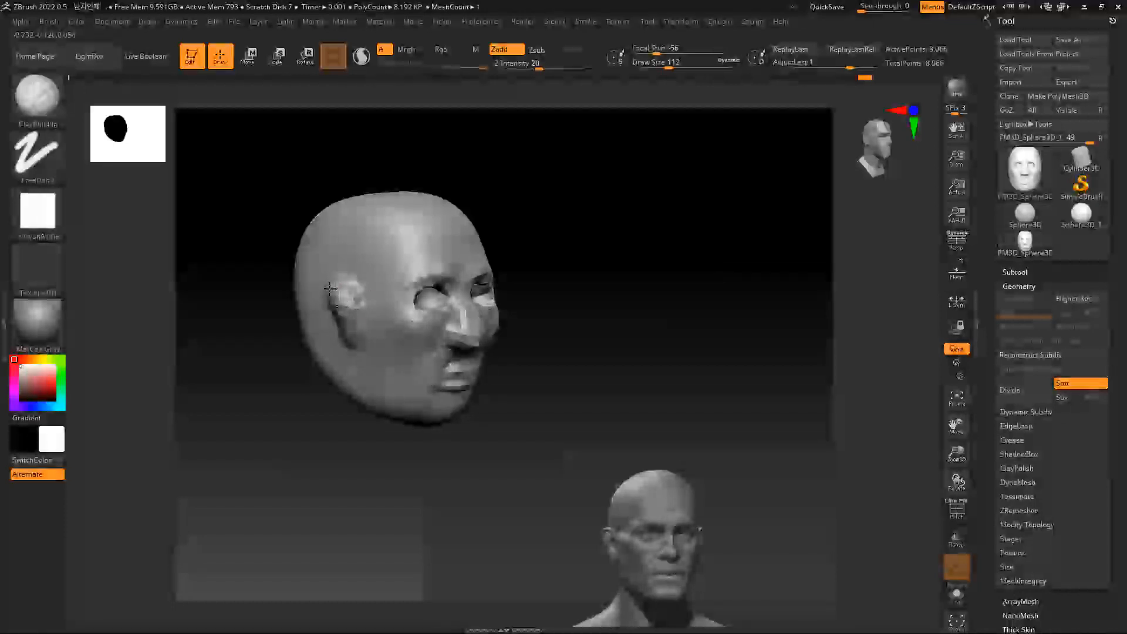
left_click_drag(578, 281, 540, 280, "shift")
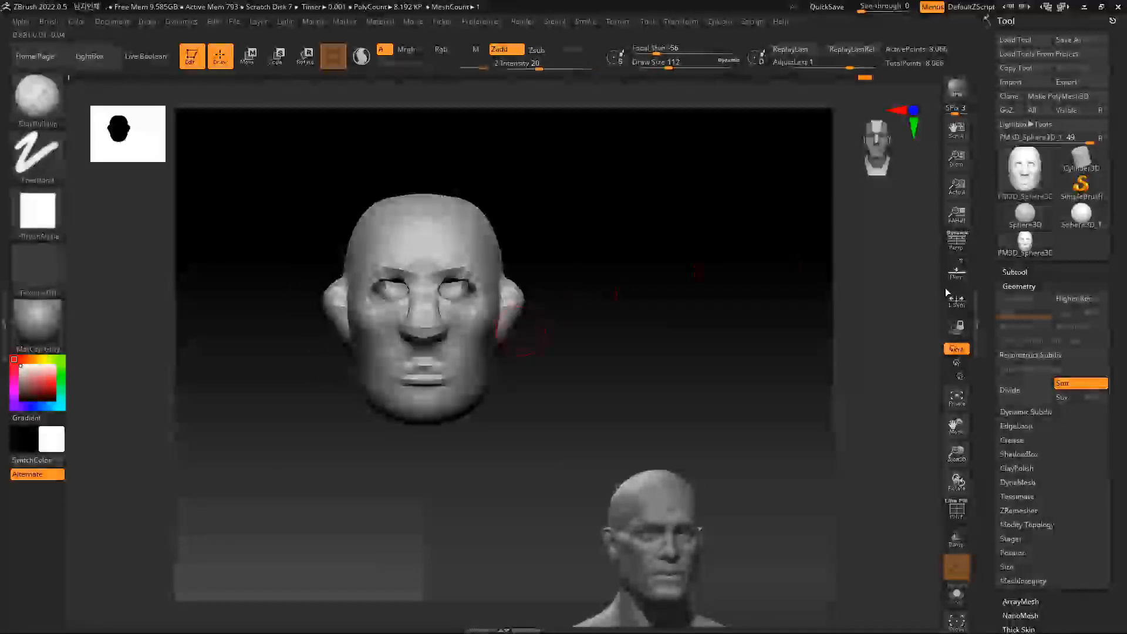
Divide the mesh once, and sculpt and smooth the nose bridge and inner eye area at a draw size of about 54
left_click(1011, 389)
left_click_drag(814, 354, 587, 317)
mouse_move(514, 302)
left_mouse_down()
mouse_move(540, 294)
mouse_move(554, 325)
mouse_move(539, 305)
left_mouse_up()
key("space")
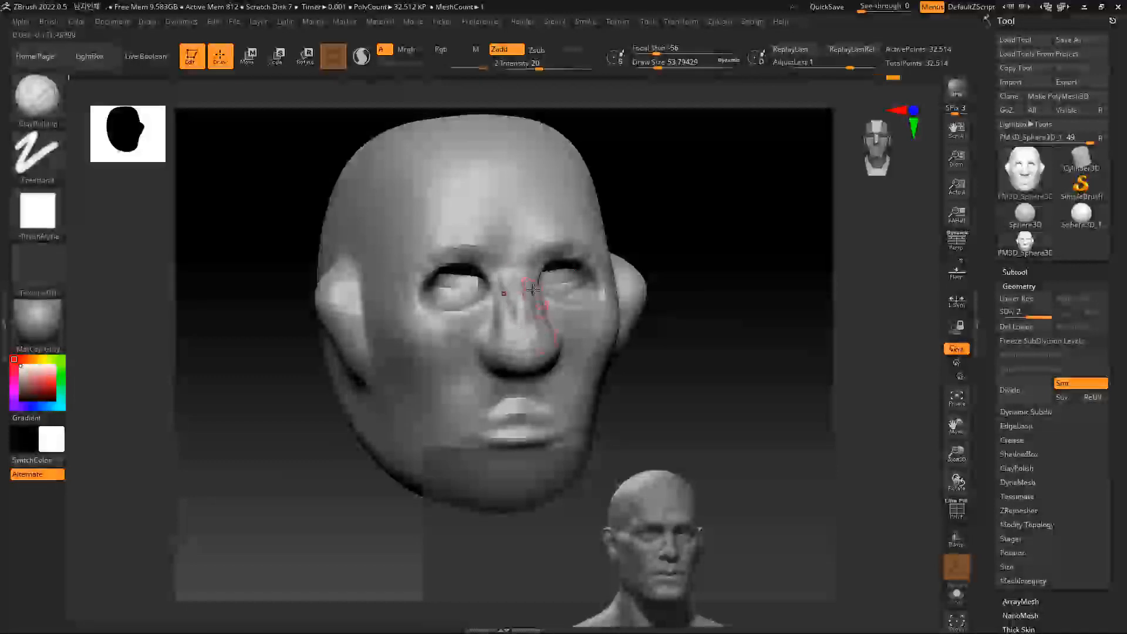
left_click_drag(599, 308, 635, 328)
key("shift")
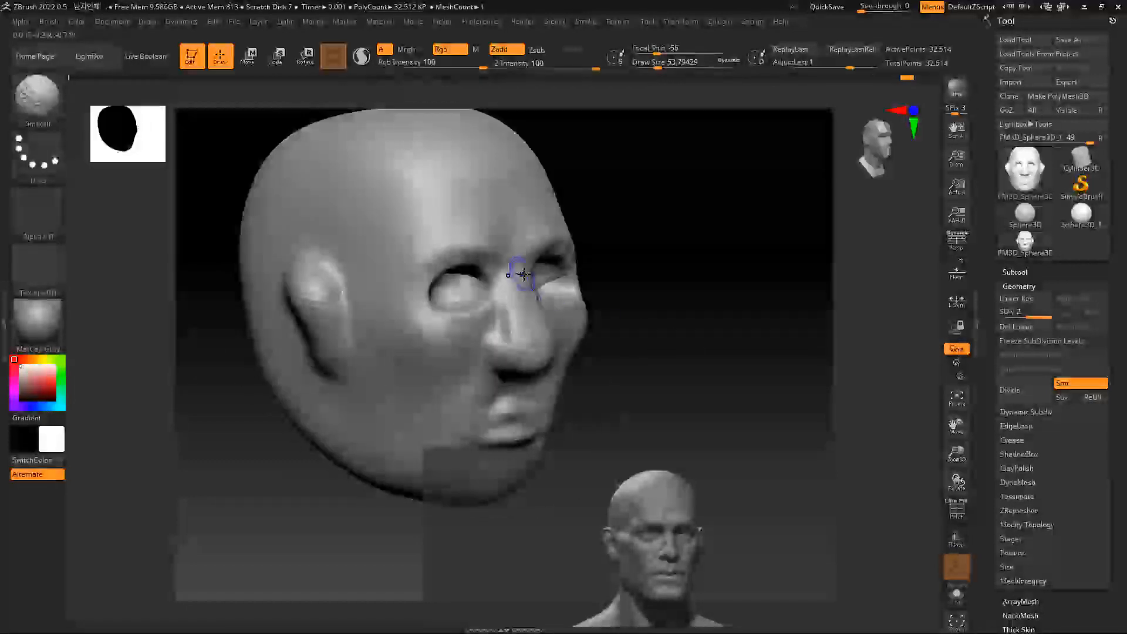
left_click_drag(593, 289, 617, 295, "shift")
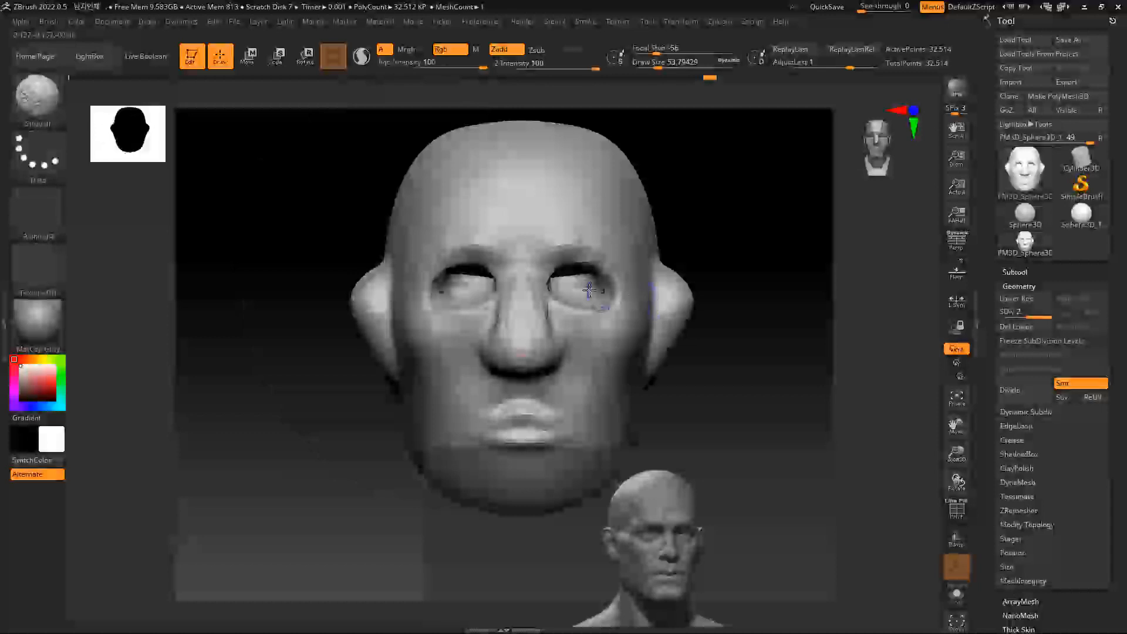
Sculpt and smooth the underside of the nose and the upper lip area with ClayBuildup at a draw size of about 54
left_click_drag(564, 353, 565, 354)
left_click_drag(645, 339, 729, 282)
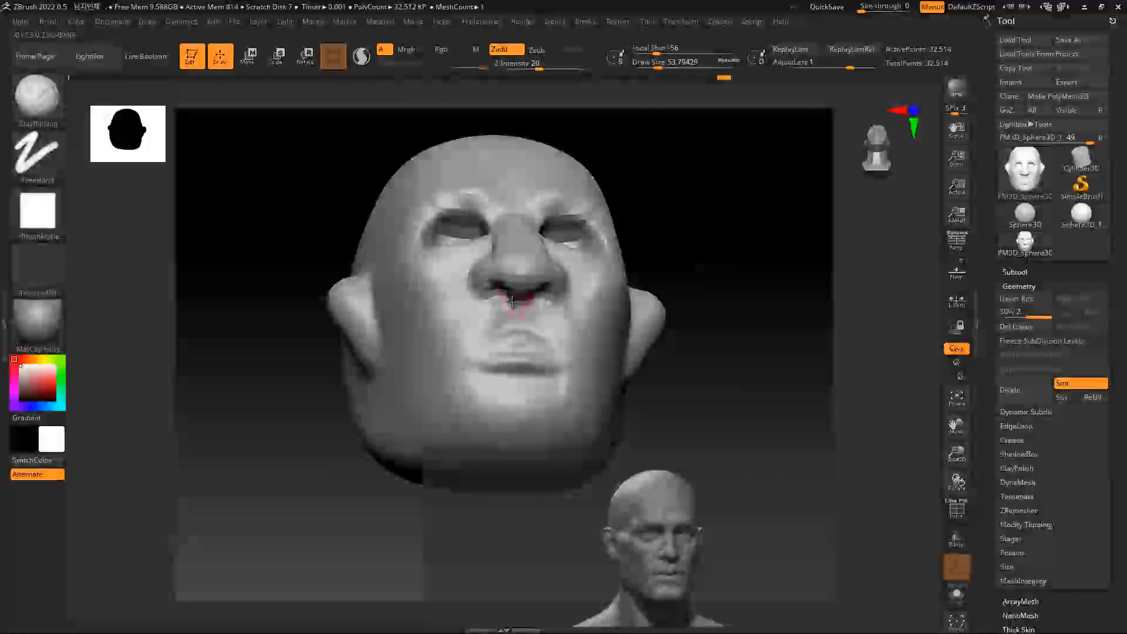
left_click_drag(678, 314, 649, 337, "shift")
left_click_drag(548, 338, 485, 341)
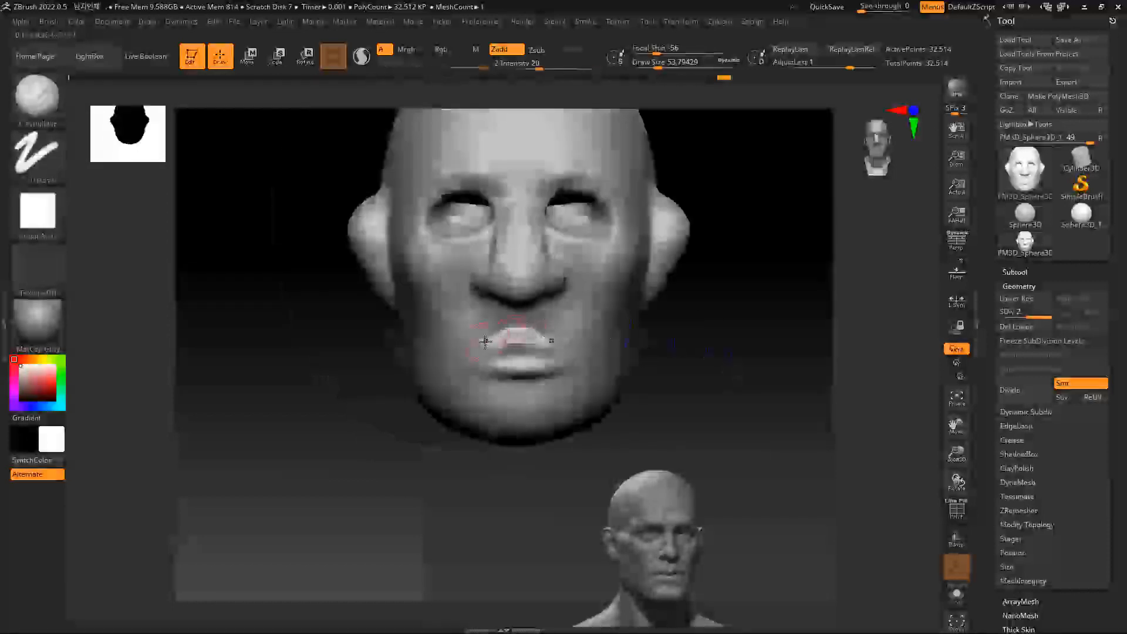
left_click_drag(679, 345, 579, 319)
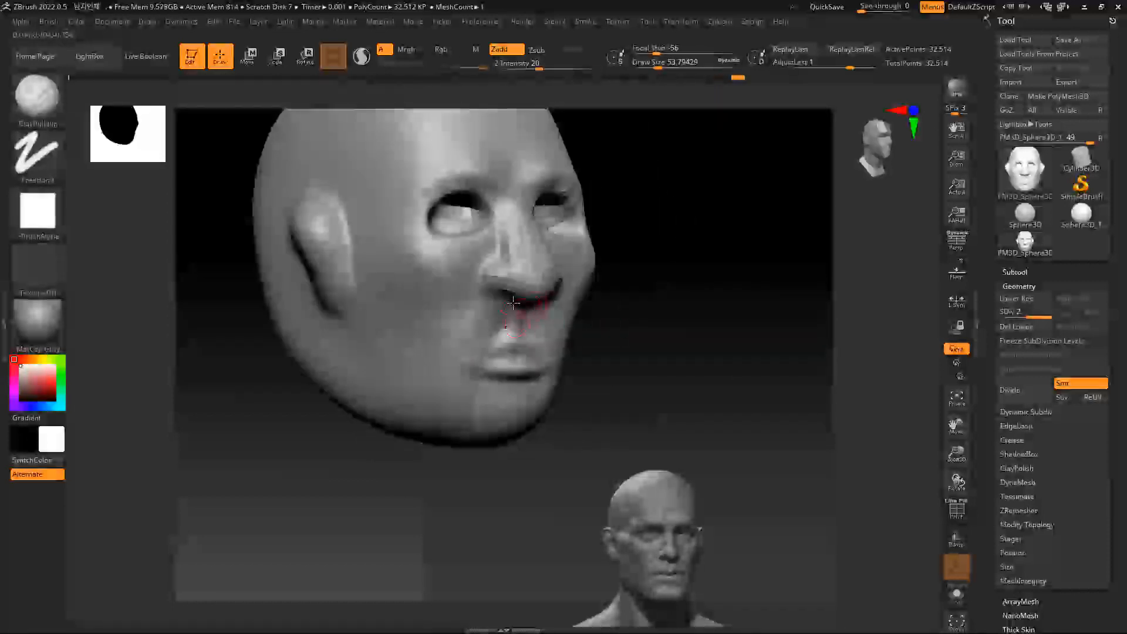
left_click_drag(663, 333, 617, 329)
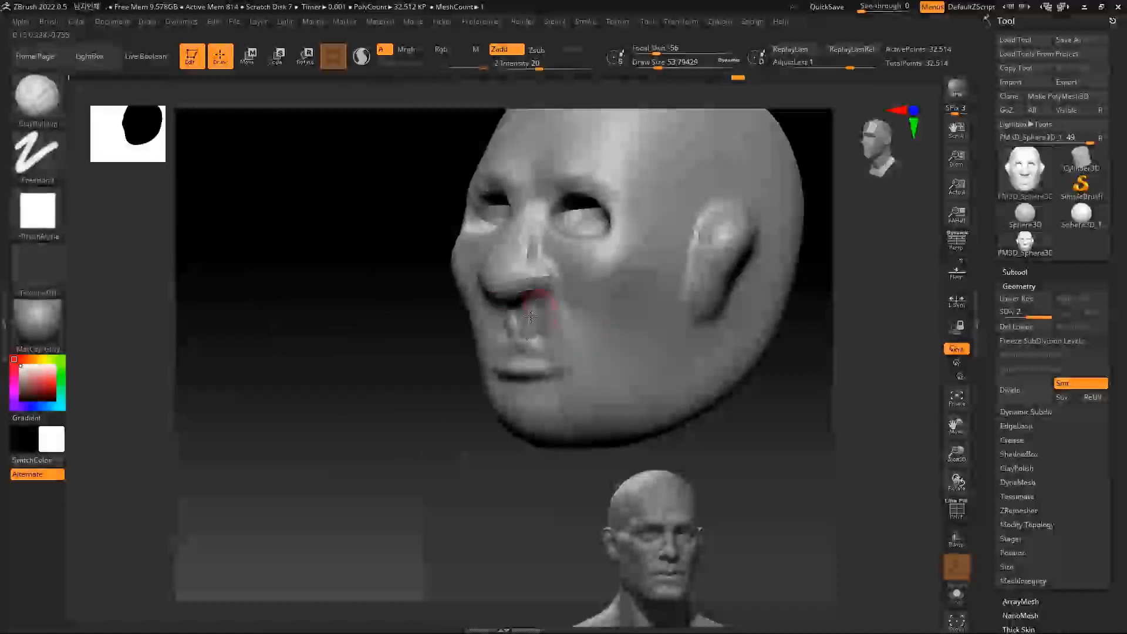
left_click_drag(732, 400, 780, 403, "shift")
left_click_drag(533, 340, 526, 326, "shift")
mouse_move(657, 350)
left_mouse_down("shift")
mouse_move(712, 372)
mouse_move(664, 315)
mouse_move(692, 325)
mouse_move(662, 347)
left_mouse_up("shift")
Build up the cheekbones below the eyes with ClayBuildup and smooth them at a draw size of about 167
key("space")
left_click_drag(562, 304, 566, 305)
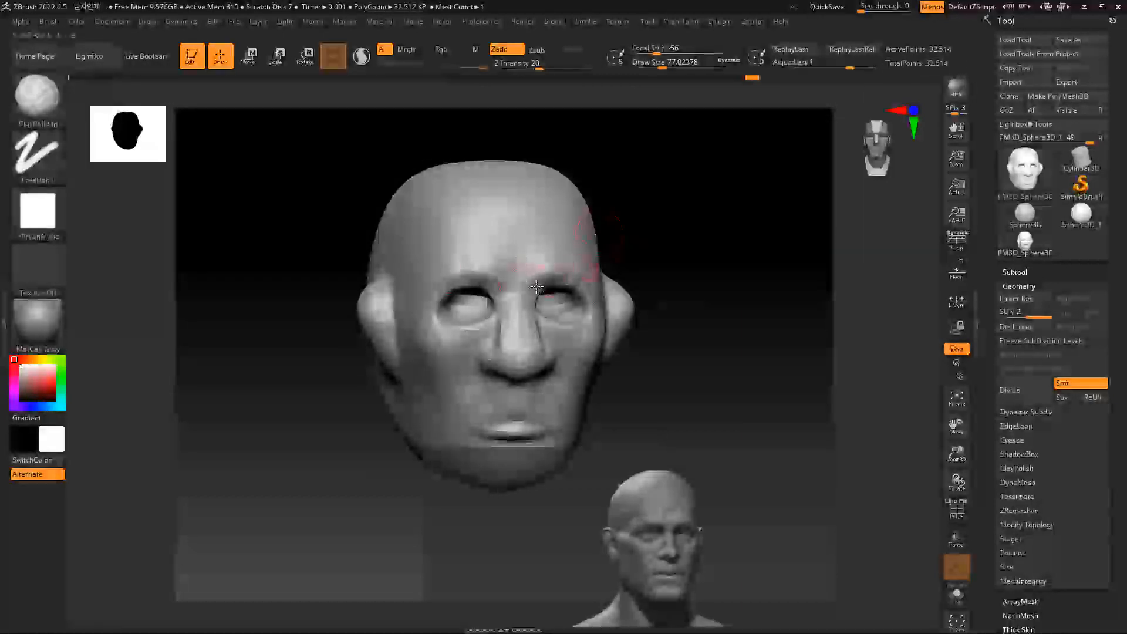
right_click_drag(571, 274, 799, 281)
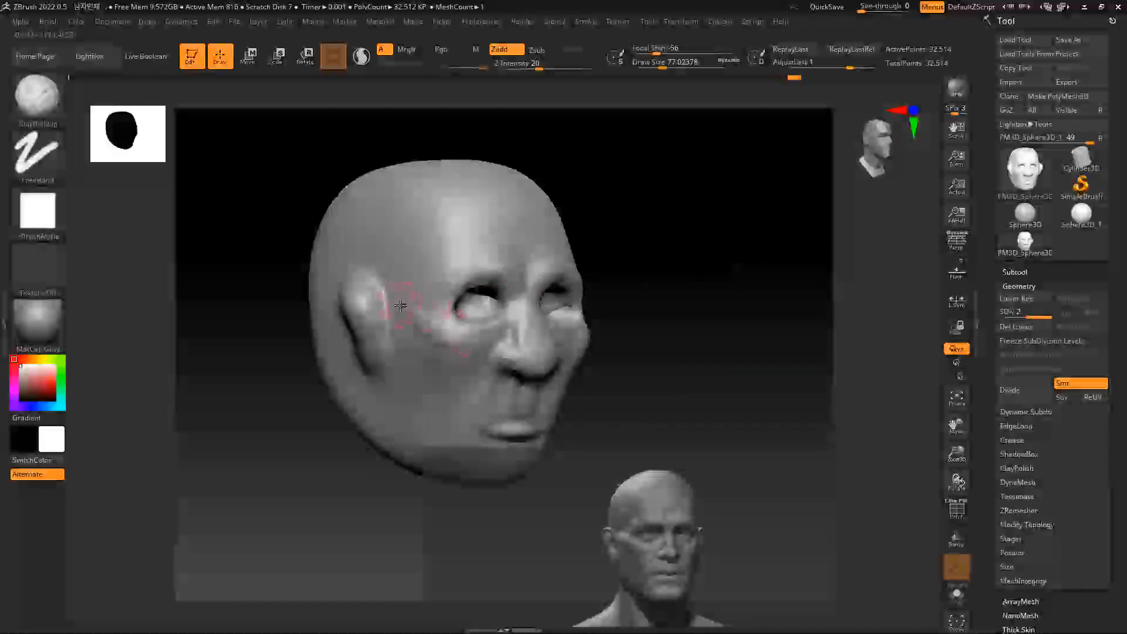
key("space")
mouse_move(441, 321)
left_mouse_down()
mouse_move(458, 320)
mouse_move(414, 336)
left_mouse_up()
key("space")
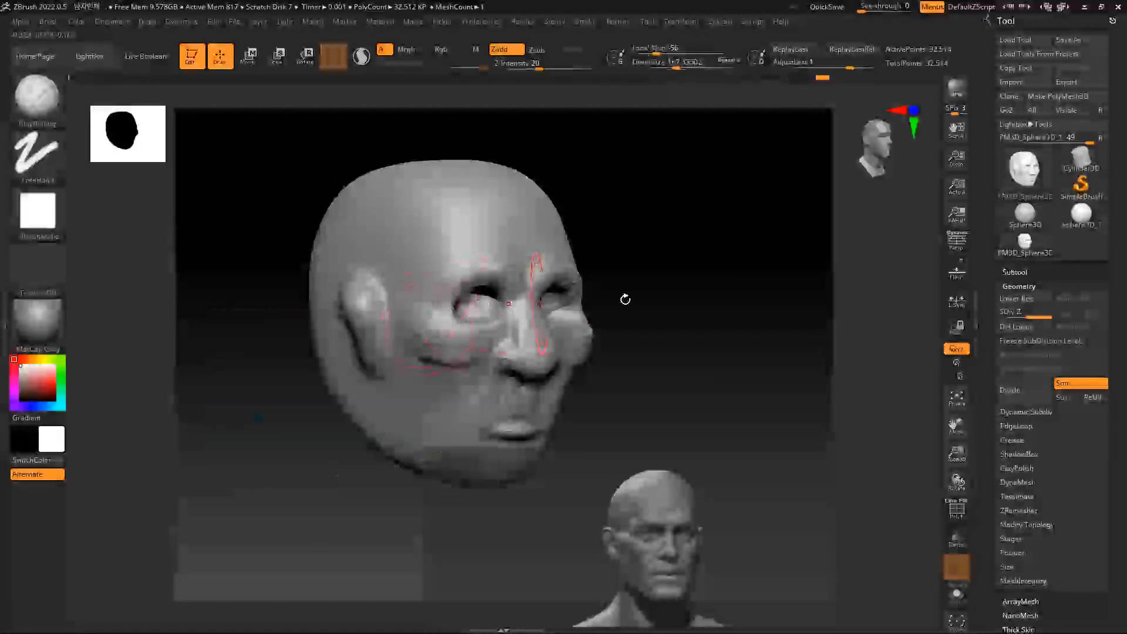
left_click_drag(625, 300, 674, 304, "shift")
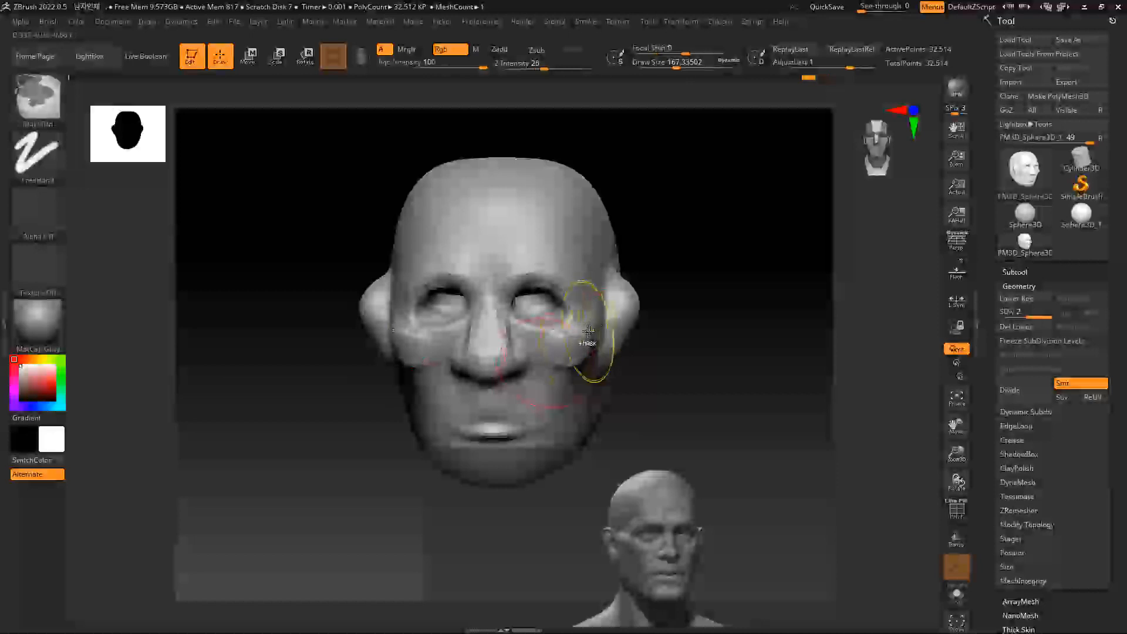
key("ctrl")
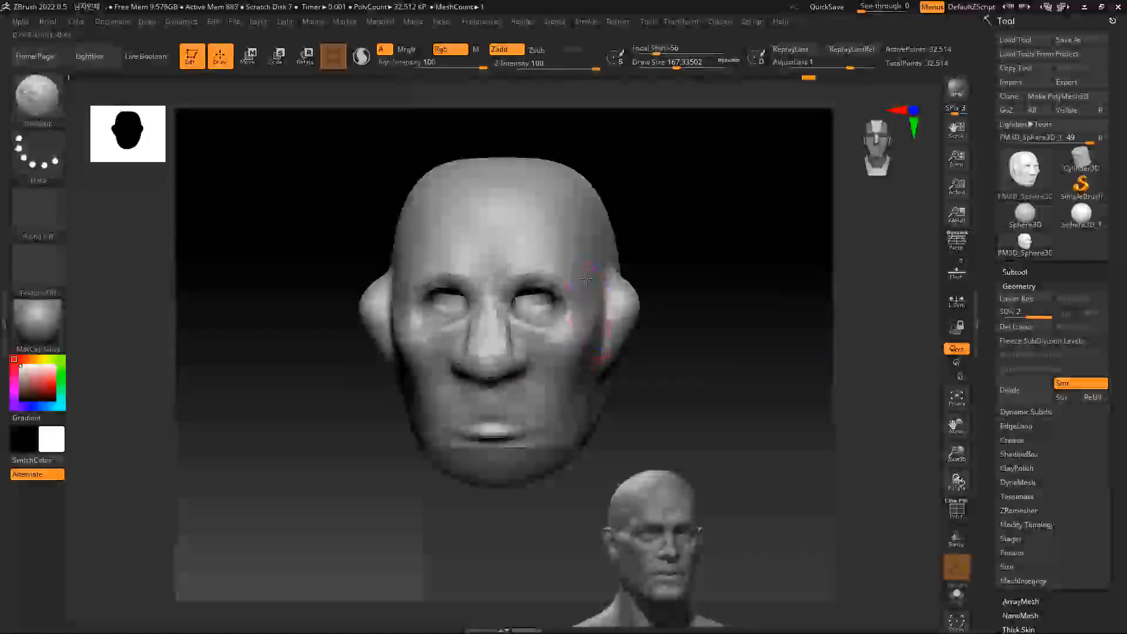
Choose the ClayBuildup brush and divide the mesh twice to subdivision level 4
key("b")
key("c")
key("b")
left_click(1008, 391)
left_click(1008, 391)
Build up the brow ridge and inner brows with ClayBuildup at a draw size of about 71, and smooth between the brows
left_click_drag(649, 254, 661, 259)
key("space")
left_click_drag(508, 280, 493, 281)
left_click_drag(675, 296, 822, 301)
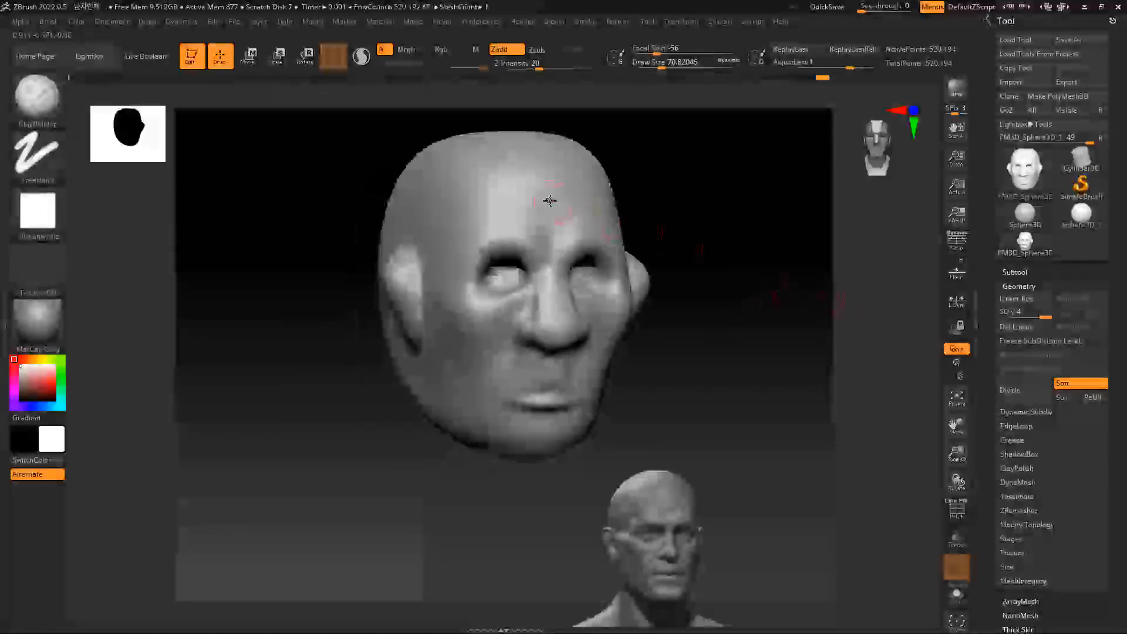
mouse_move(525, 244)
left_mouse_down()
mouse_move(472, 248)
mouse_move(478, 256)
left_mouse_up()
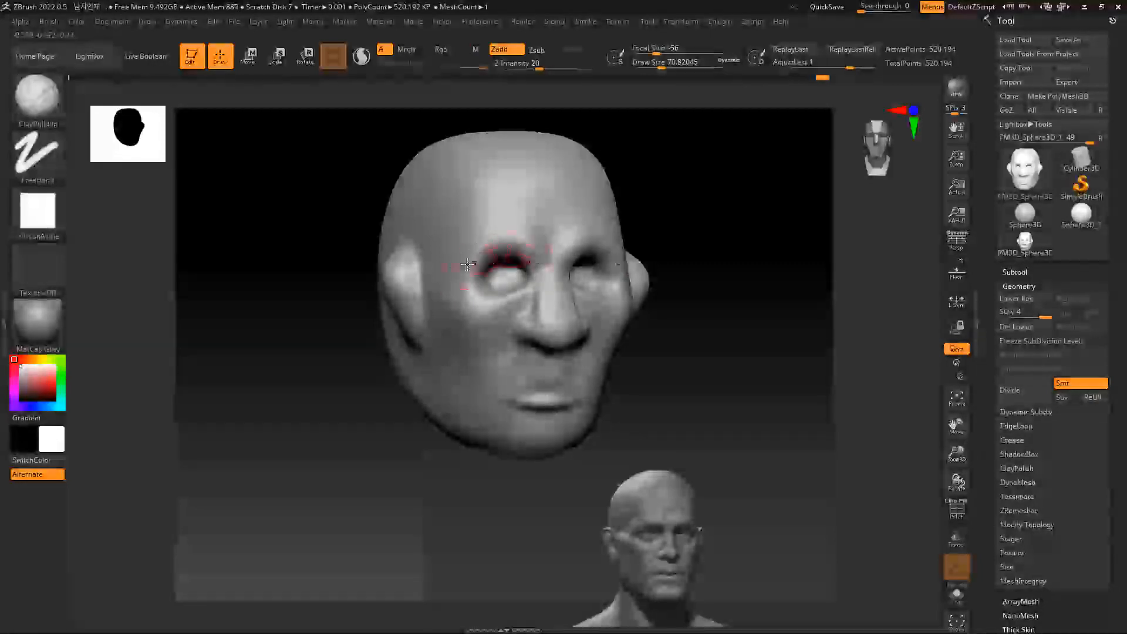
left_click_drag(481, 254, 489, 247)
left_click_drag(751, 273, 720, 269)
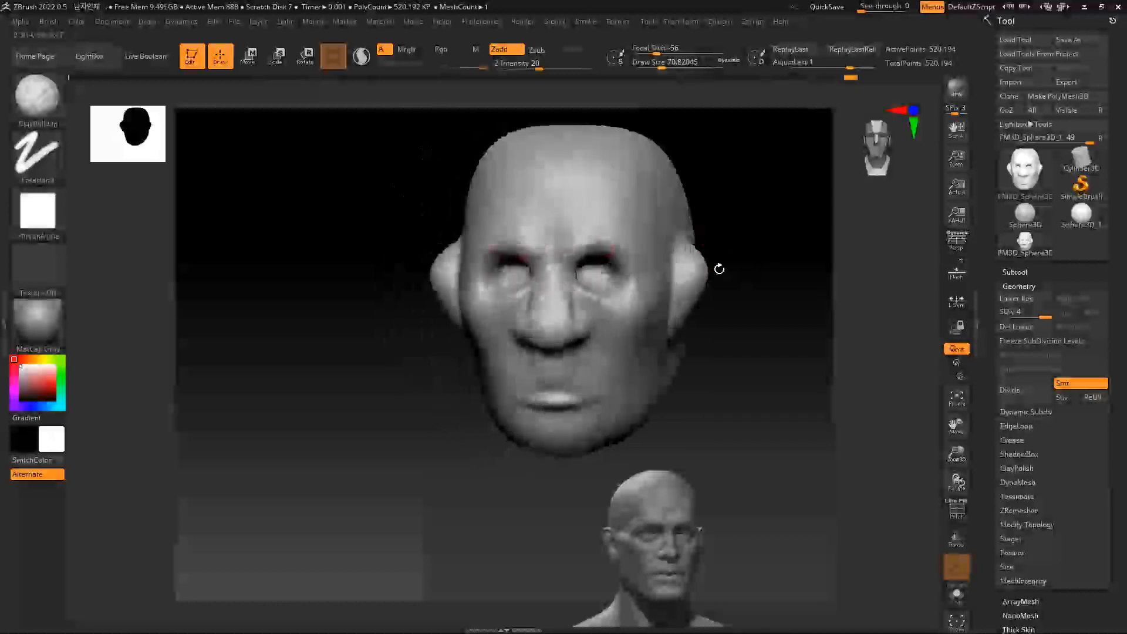
mouse_move(562, 254)
left_mouse_down()
mouse_move(609, 231)
mouse_move(579, 234)
left_mouse_up()
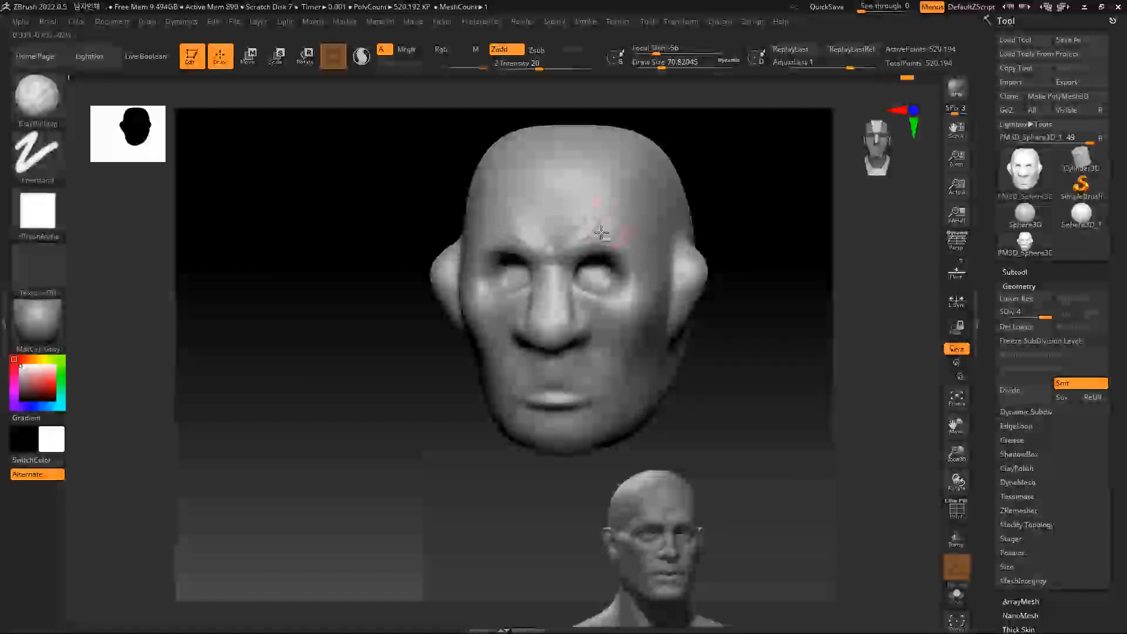
key("shift")
left_click_drag(568, 238, 565, 241, "shift")
left_click_drag(787, 266, 746, 274, "shift")
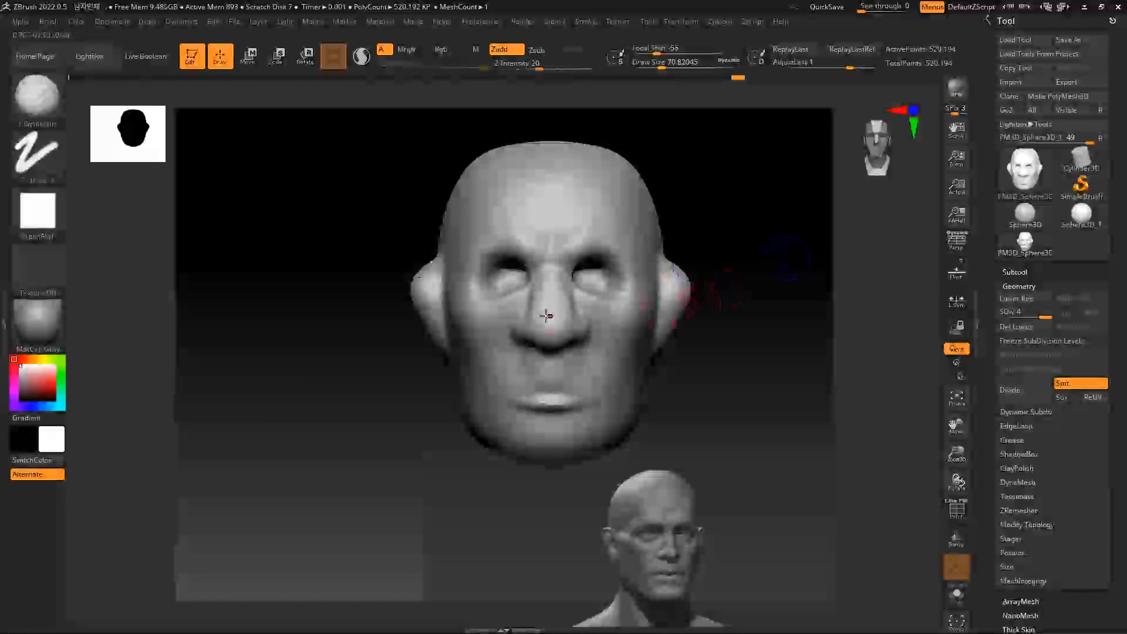
Step down to subdivision level 3, then sculpt and smooth the cheeks and sides of the face at a draw size of about 124
mouse_move(782, 342)
left_mouse_down()
mouse_move(764, 297)
mouse_move(729, 305)
mouse_move(693, 288)
left_mouse_up()
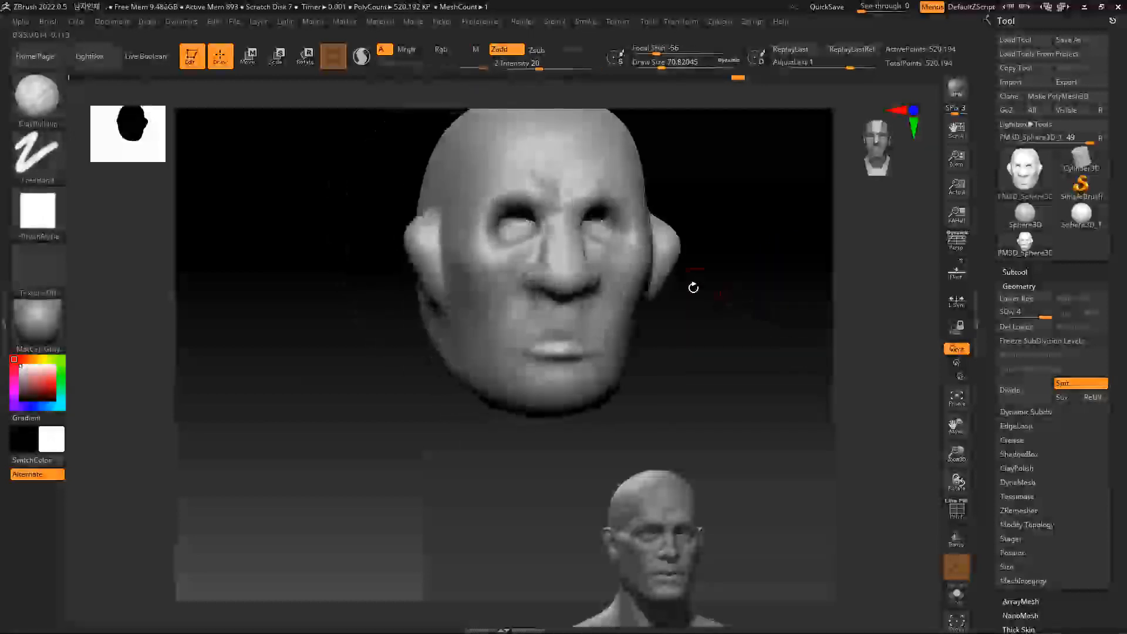
left_click_drag(1045, 314, 1032, 314)
left_click_drag(522, 238, 474, 255)
key("space")
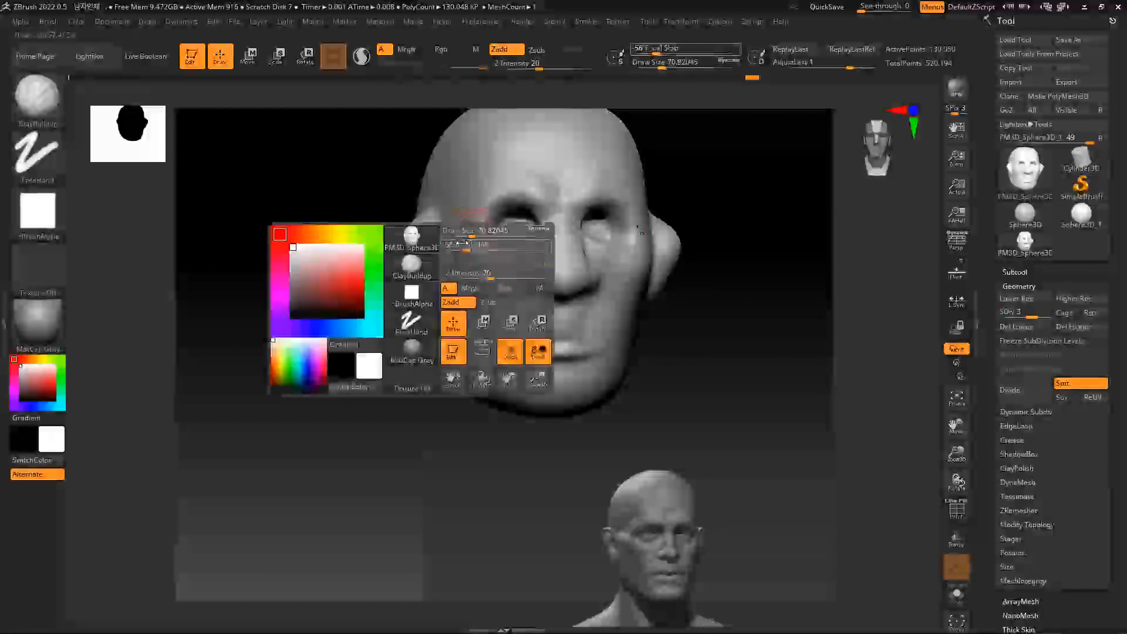
left_click_drag(470, 235, 491, 256)
left_click_drag(459, 222, 437, 226)
key("shift")
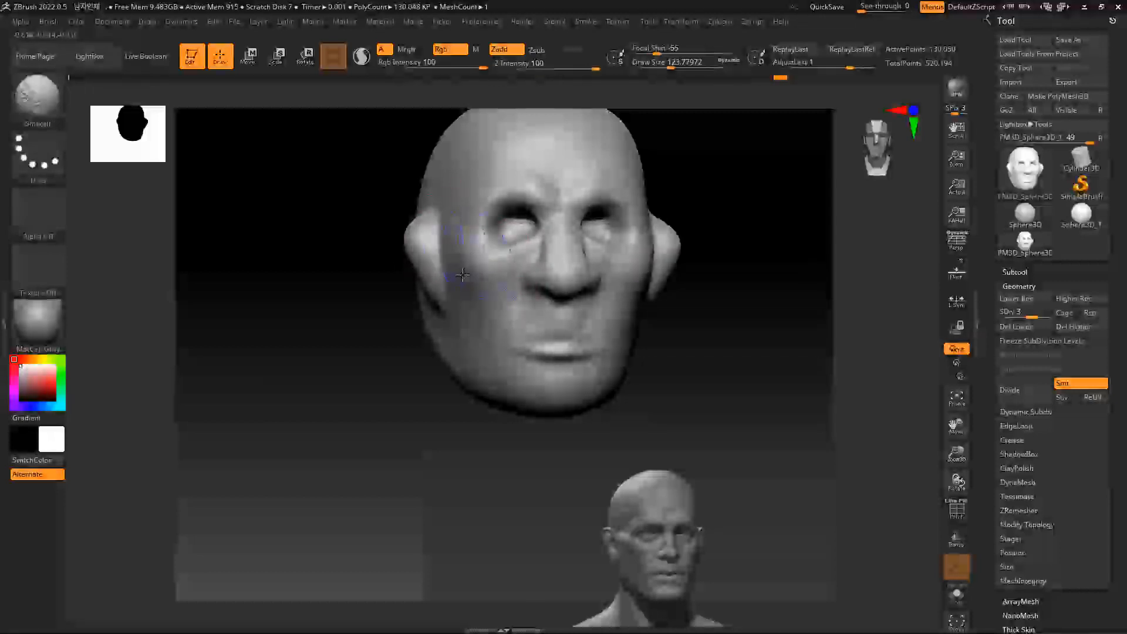
left_click_drag(463, 275, 467, 303, "shift")
key("shift")
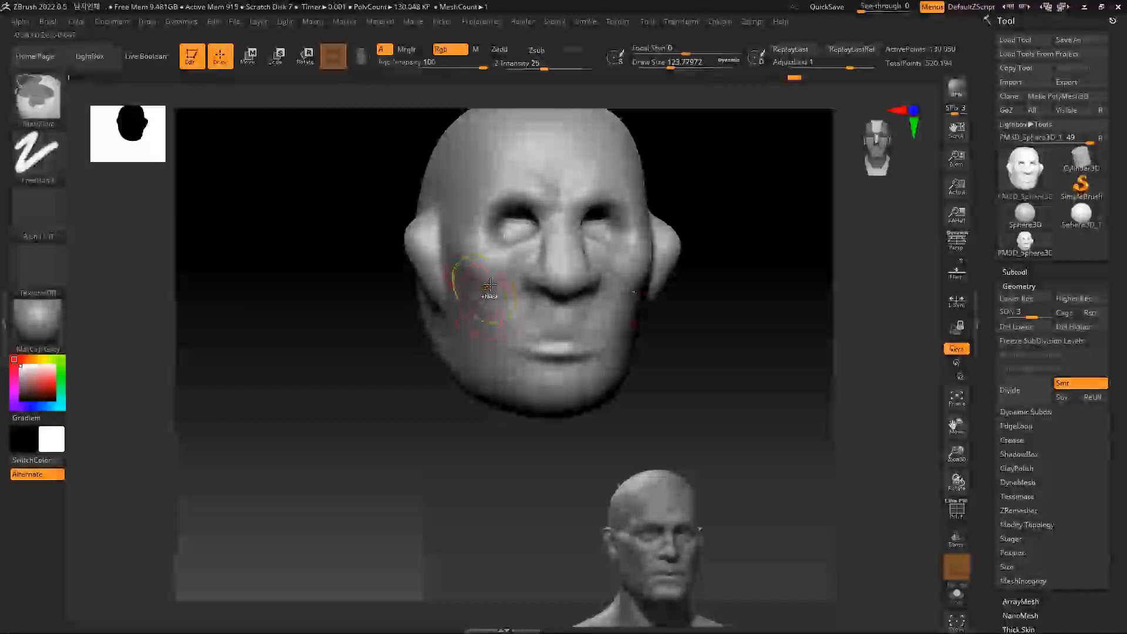
left_click_drag(472, 298, 479, 312, "shift")
left_click_drag(483, 351, 466, 303)
left_click_drag(738, 300, 735, 316, "shift")
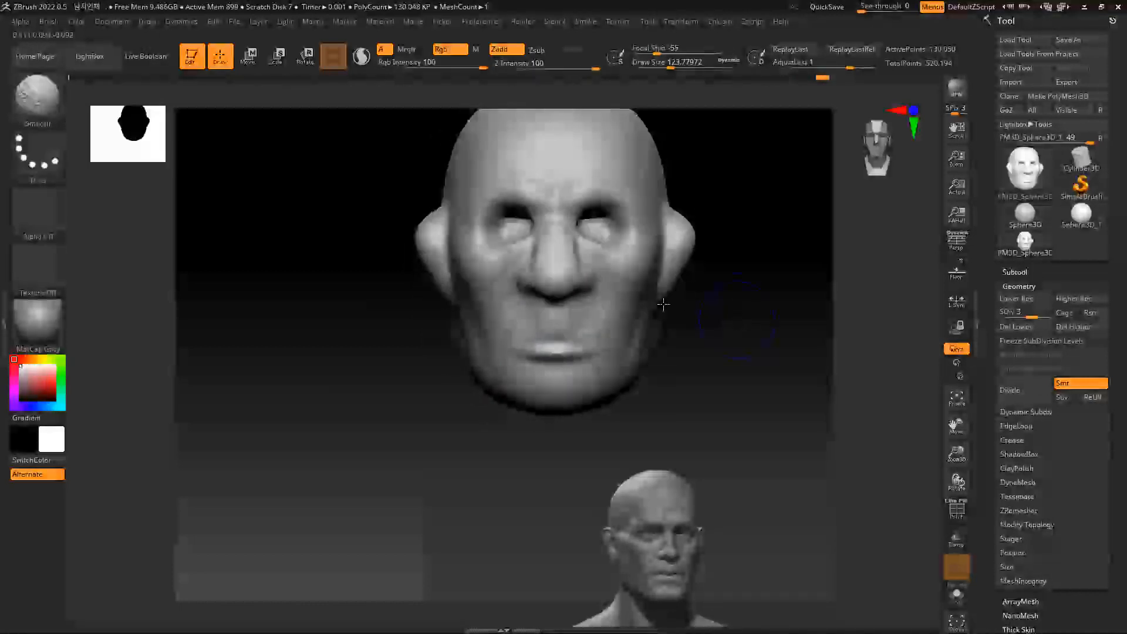
Add volume around the upper lip and mouth corners with ClayBuildup at a draw size of about 56, and smooth it
right_click(571, 329)
left_click_drag(571, 328, 559, 330)
left_click_drag(714, 358, 591, 314)
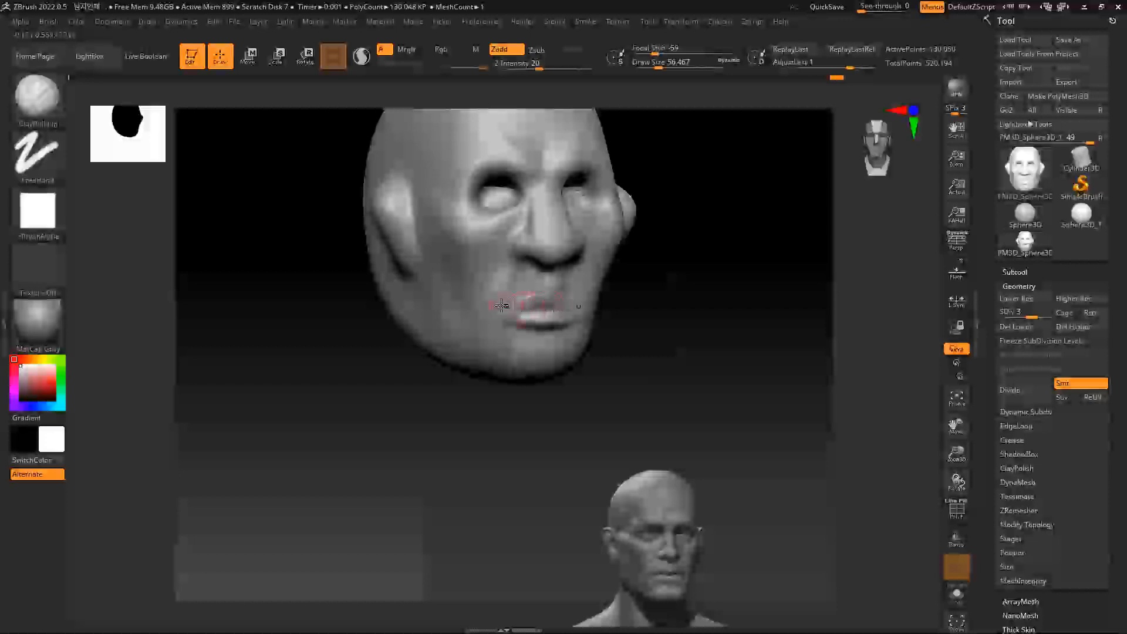
left_click_drag(512, 299, 508, 304)
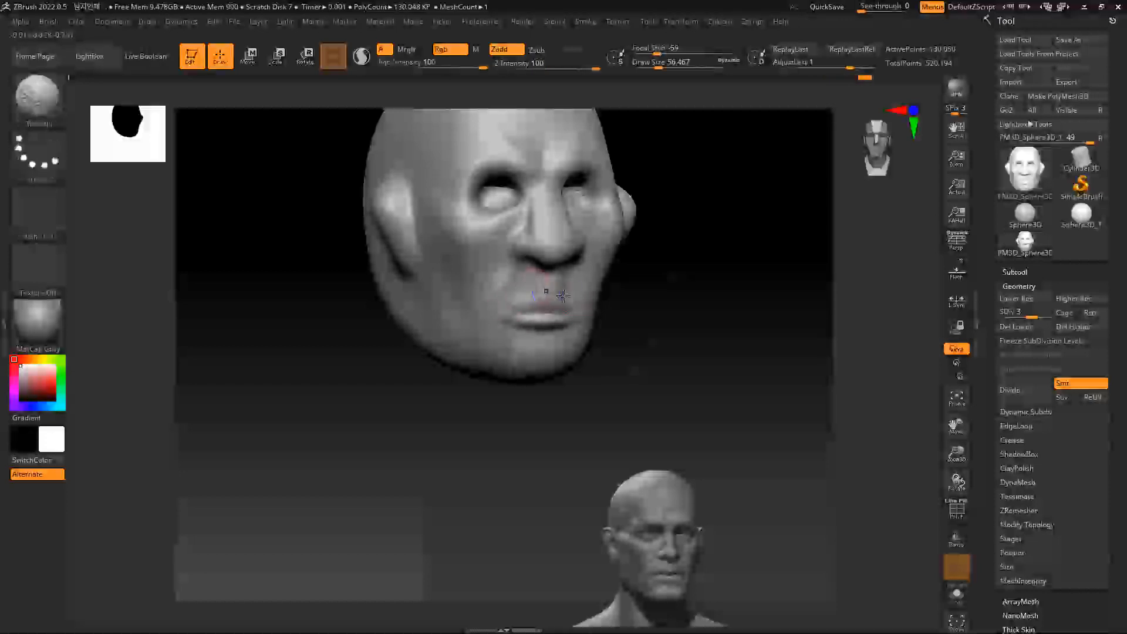
mouse_move(611, 287)
left_mouse_down()
mouse_move(706, 305)
mouse_move(722, 353)
mouse_move(759, 364)
mouse_move(676, 311)
mouse_move(689, 314)
left_mouse_up()
Reshape the mouth, chin and underside of the jaw in profile with the Move brush at a draw size of about 217
key("space")
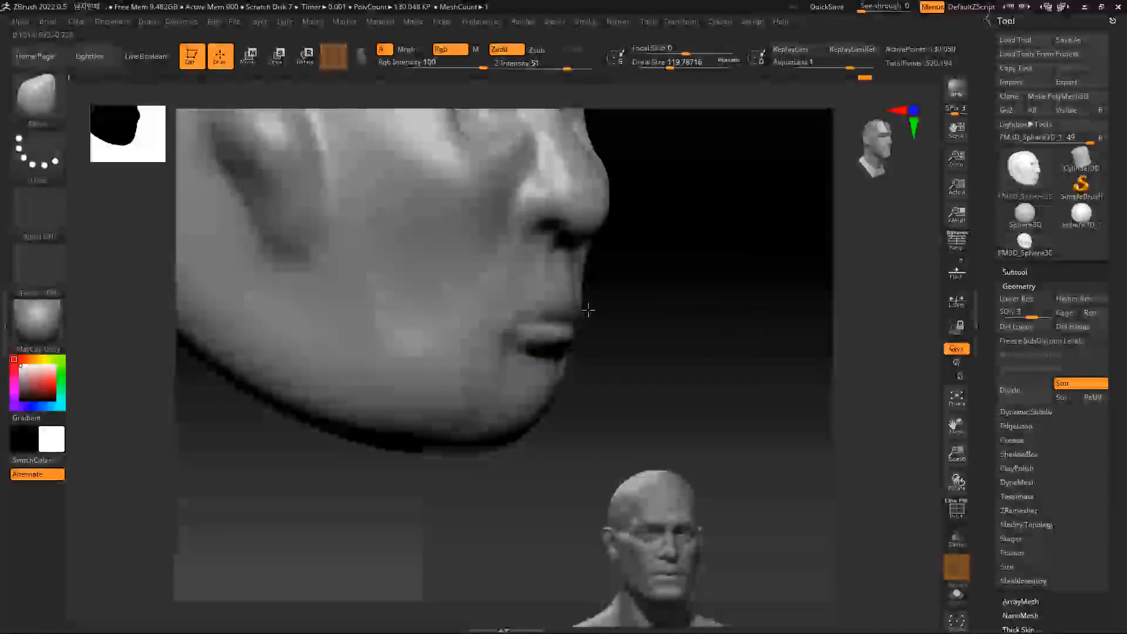
left_click_drag(588, 309, 669, 329)
mouse_move(755, 370)
left_mouse_down()
mouse_move(726, 344)
mouse_move(712, 304)
mouse_move(749, 322)
mouse_move(611, 303)
left_mouse_up()
key("space")
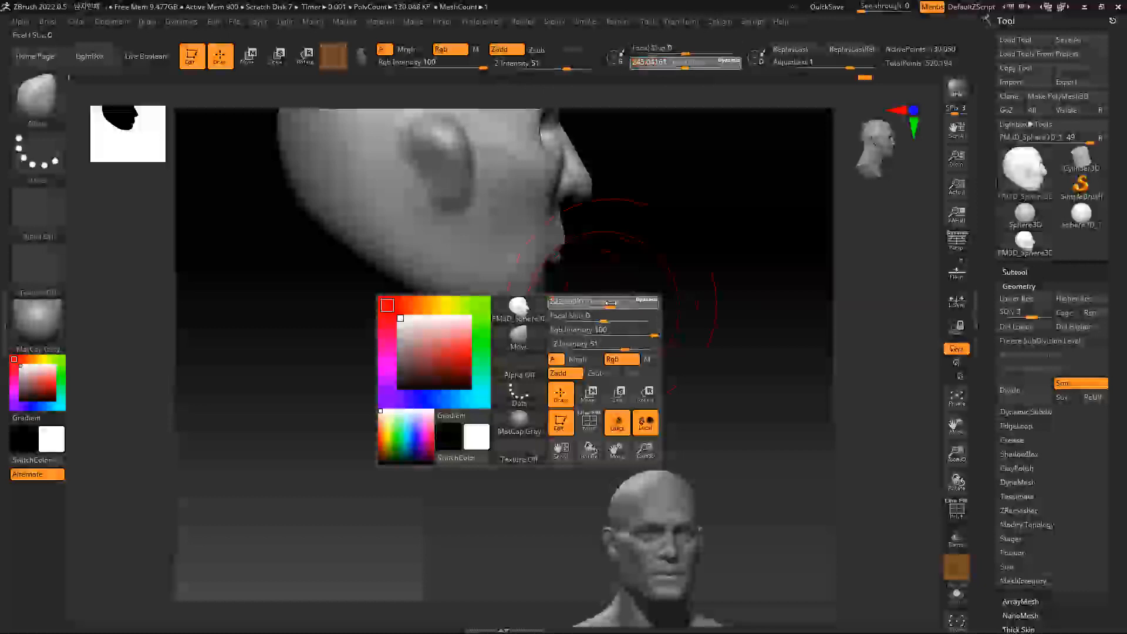
key("space")
left_click_drag(590, 259, 578, 259)
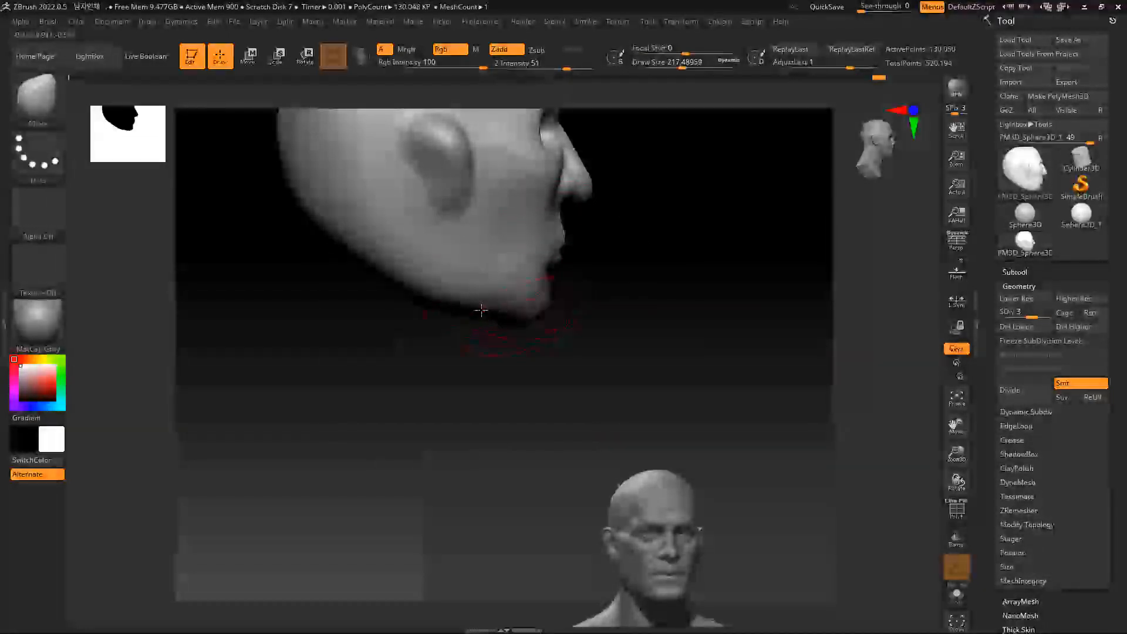
key("space")
key("space")
left_click_drag(446, 288, 422, 288)
Narrow the jaw and lower face with the Move brush at a draw size of about 120
mouse_move(474, 276)
right_mouse_down()
mouse_move(601, 270)
mouse_move(653, 302)
right_mouse_up()
key("space")
left_click_drag(622, 289, 581, 285)
key("space")
right_click_drag(649, 247, 606, 236)
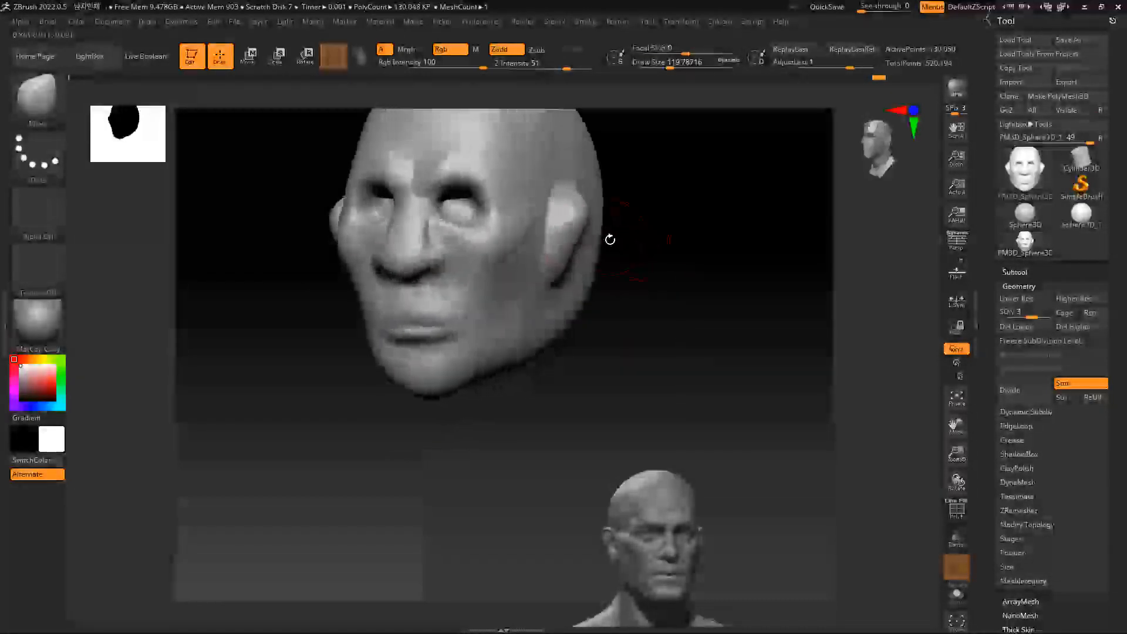
Sculpt the eye sockets and eyelid area with ClayBuildup at a draw size of about 65, and smooth the strokes
mouse_move(447, 235)
right_mouse_down()
mouse_move(641, 327)
mouse_move(435, 272)
right_mouse_up()
key("b")
key("c")
key("b")
key("space")
mouse_move(429, 274)
right_mouse_down()
mouse_move(710, 206)
mouse_move(478, 252)
right_mouse_up()
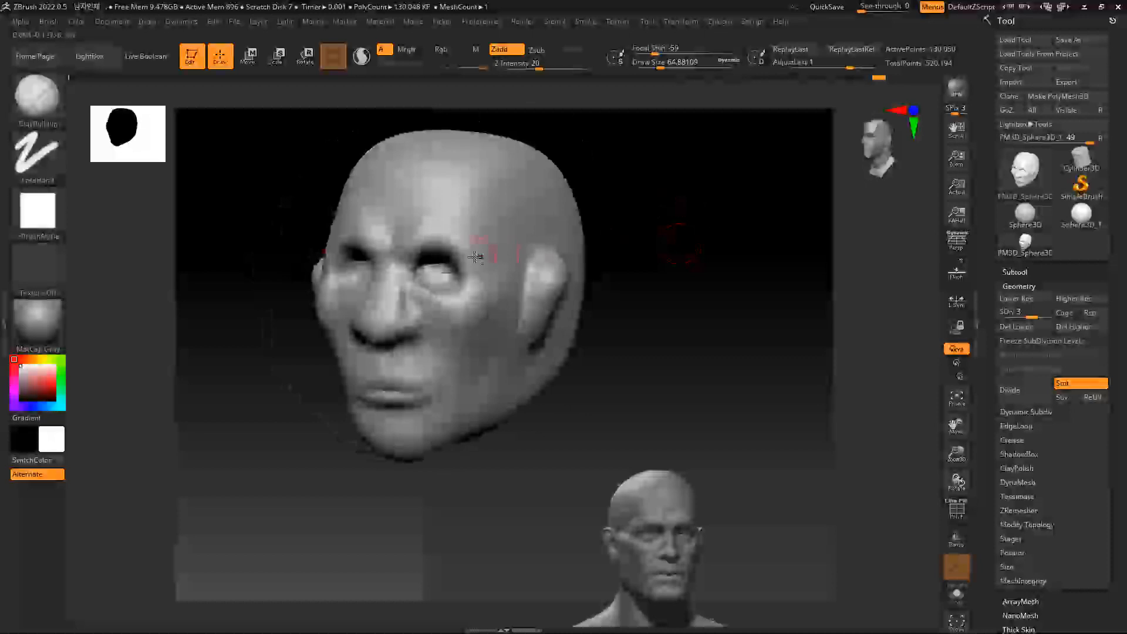
mouse_move(433, 280)
left_mouse_down()
mouse_move(454, 264)
mouse_move(437, 276)
left_mouse_up()
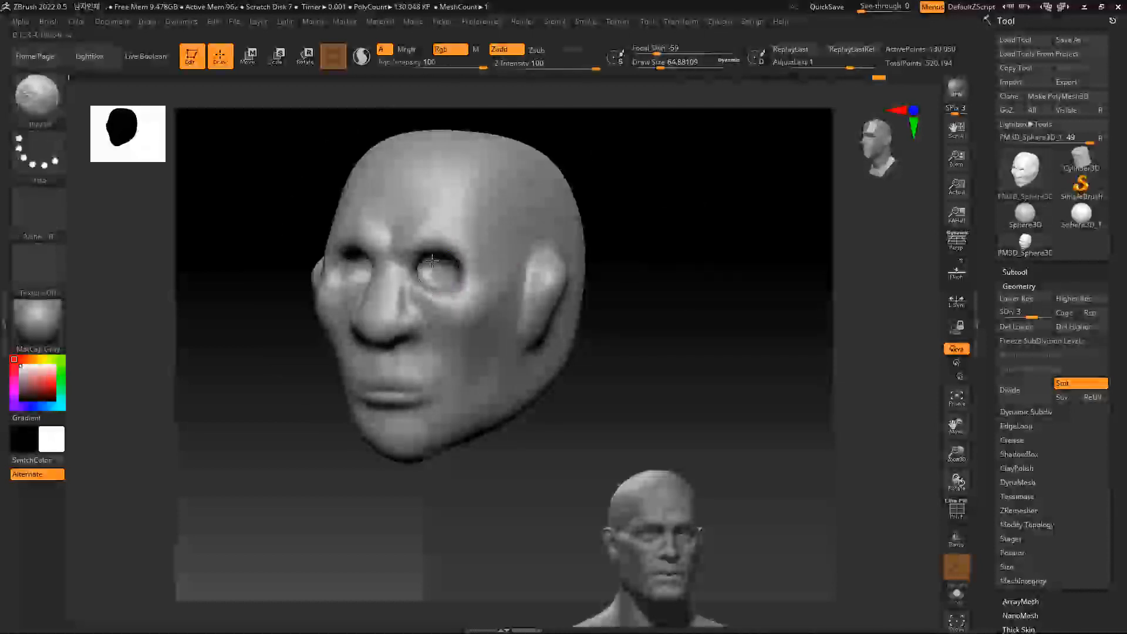
right_click_drag(565, 267, 727, 294)
key("shift")
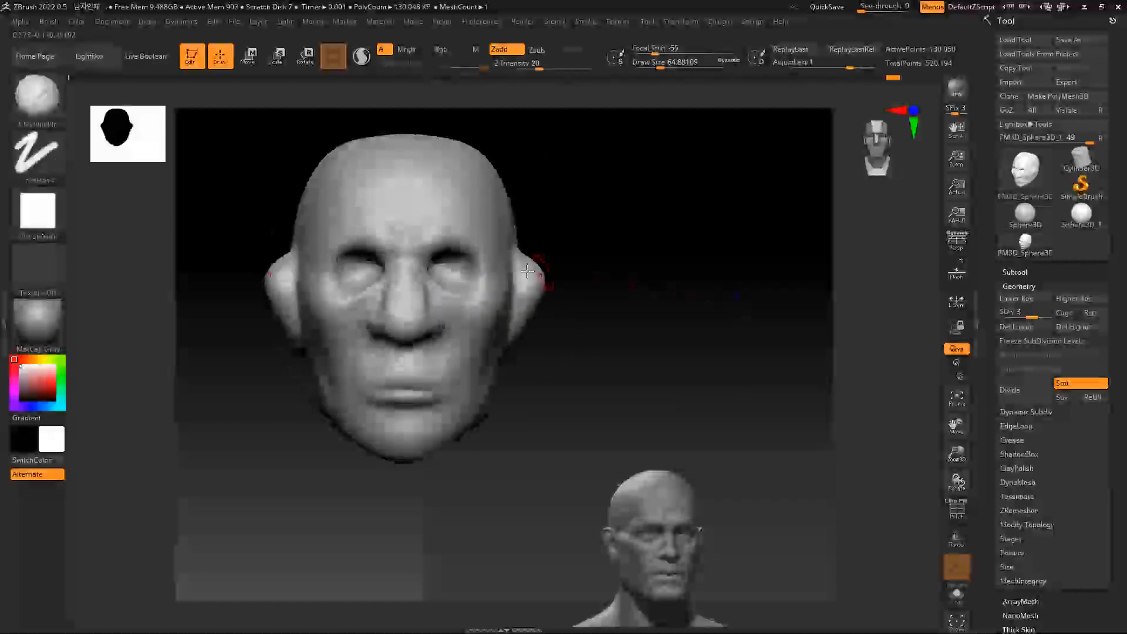
Adjust the shape of the eyes and sockets with the Move brush at a draw size of 112, and smooth the cheekbones
key("space")
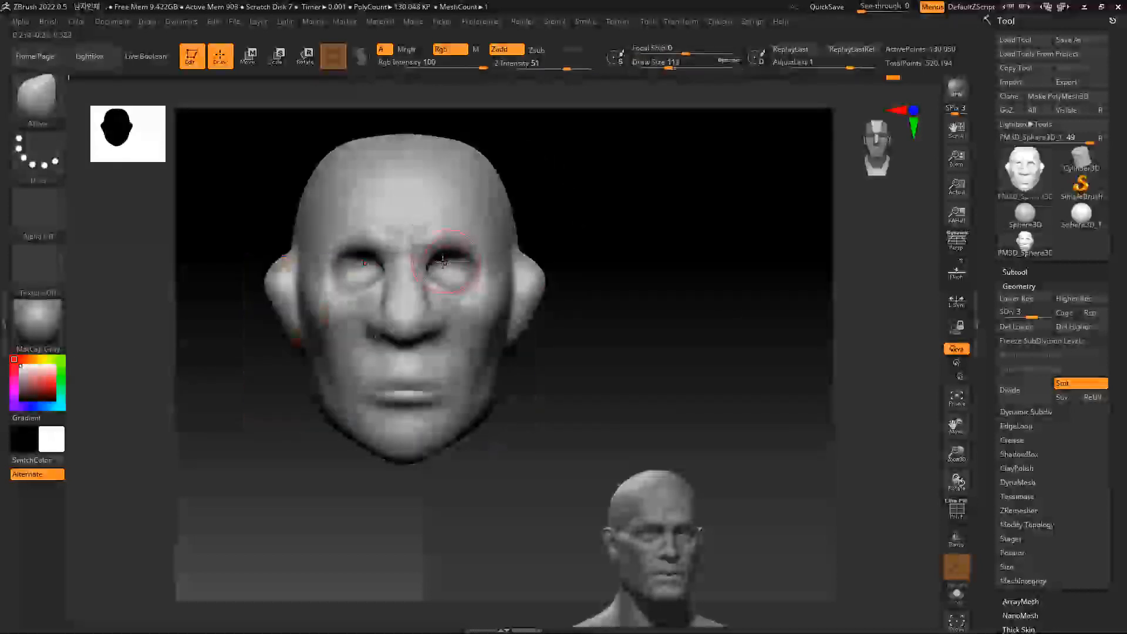
left_click_drag(419, 272, 414, 271)
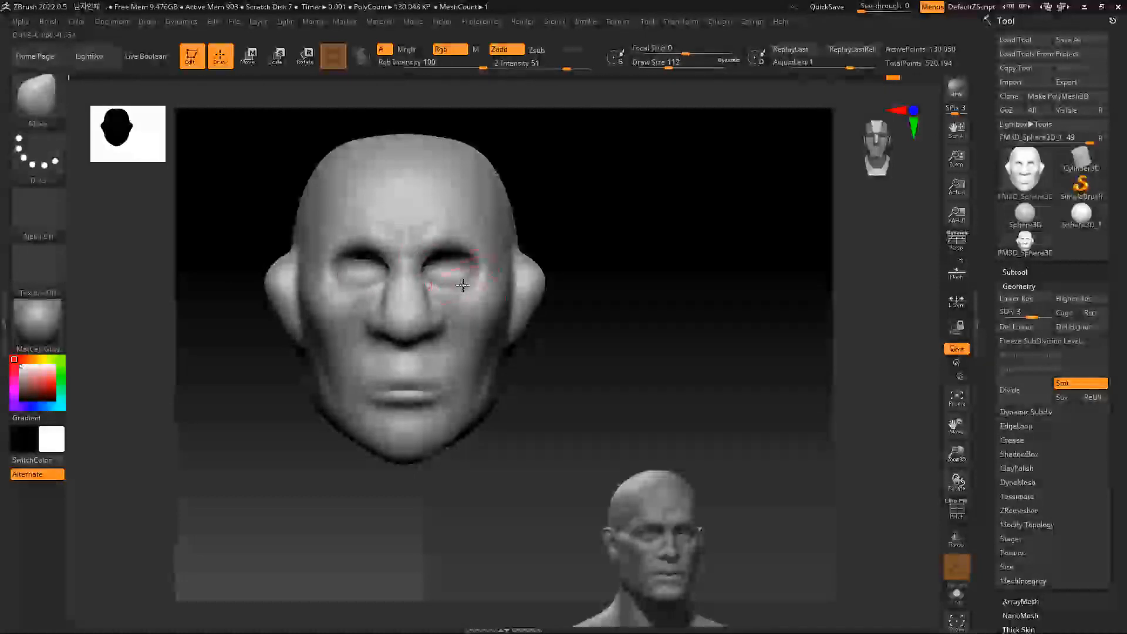
left_click_drag(546, 255, 565, 261)
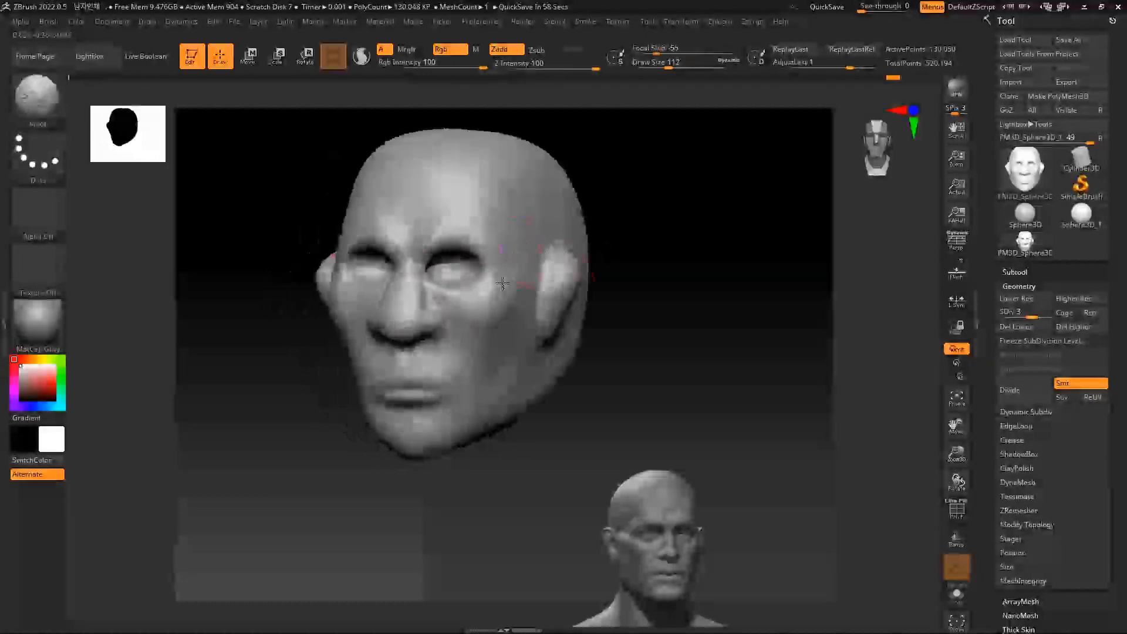
left_click_drag(498, 285, 691, 268, "shift")
Sculpt and smooth the hollow of the cheeks down toward the jaw with ClayBuildup at a draw size of 112
key("b")
key("c")
key("b")
left_click_drag(655, 341, 655, 309)
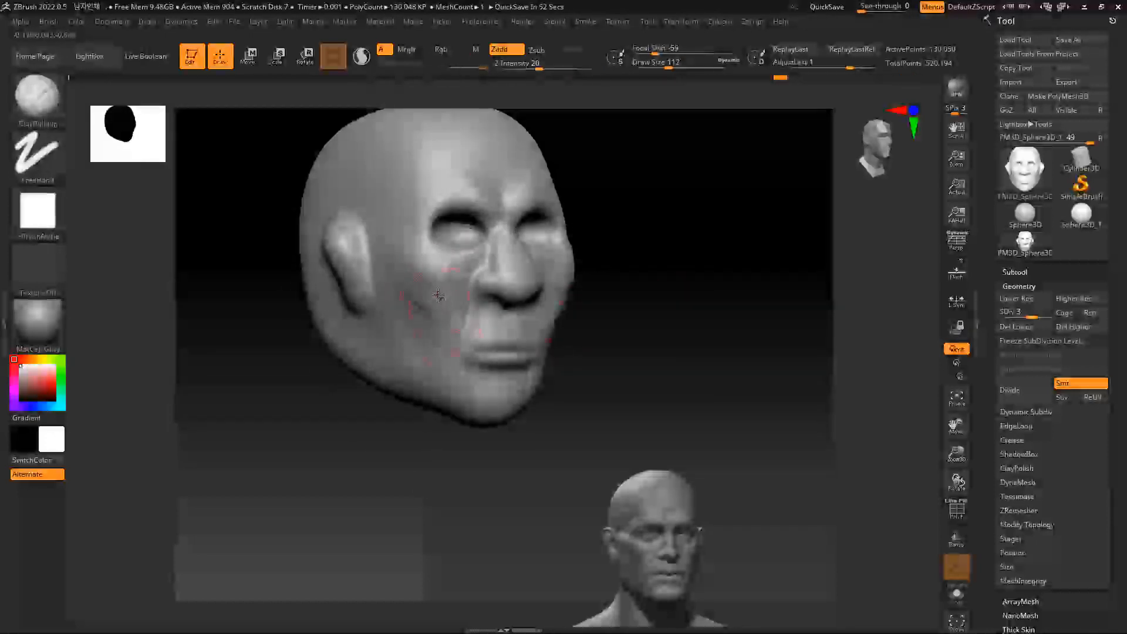
key("shift")
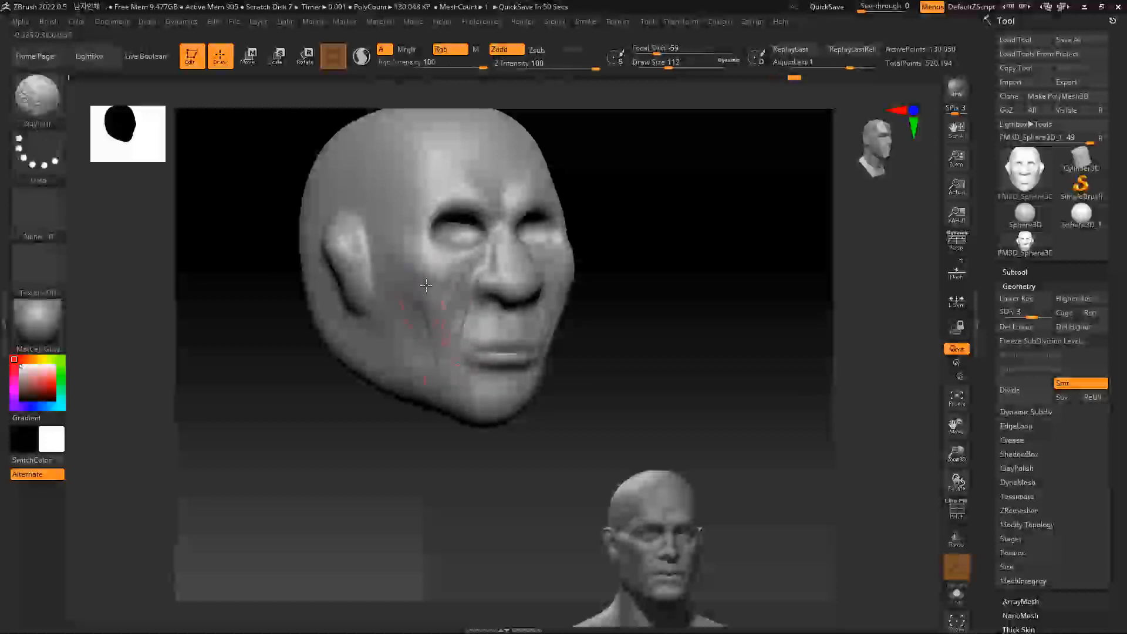
left_click_drag(593, 376, 632, 314, "shift")
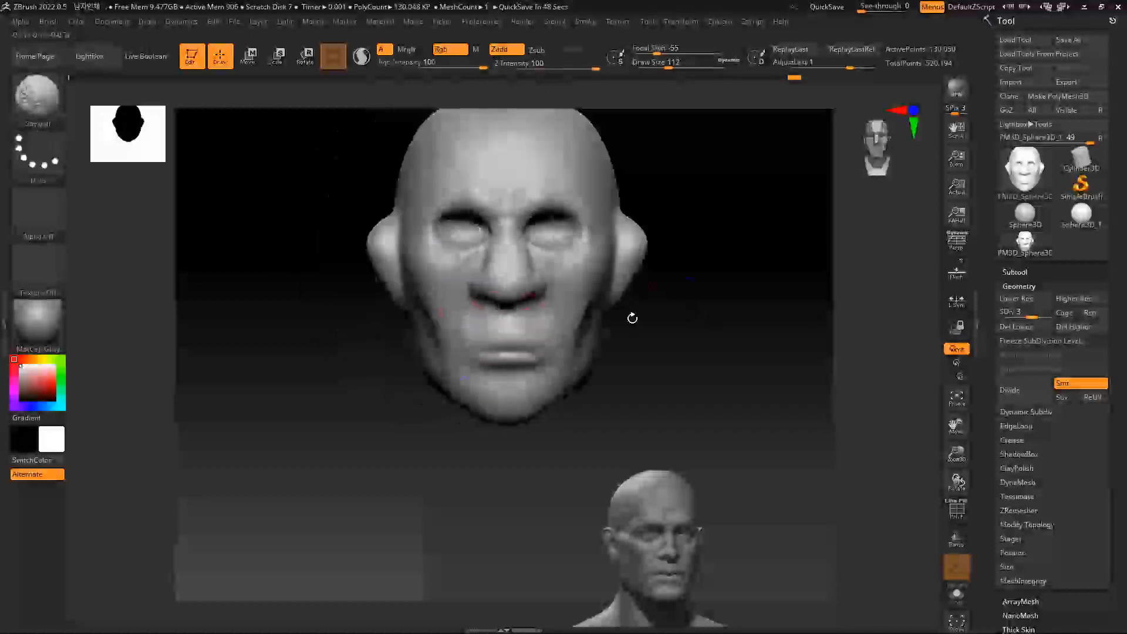
left_click_drag(740, 352, 610, 317)
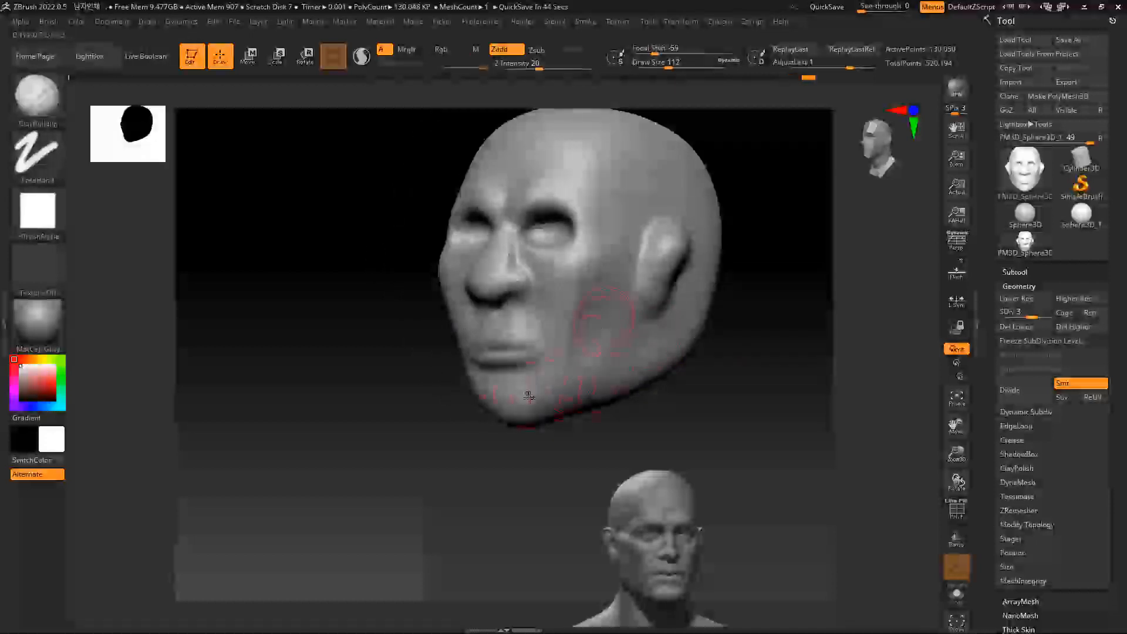
Sculpt the chin and brow with ClayBuildup at a draw size of about 71, and smooth the brow
left_click_drag(616, 422, 718, 432)
key("space")
left_click_drag(525, 395, 517, 396)
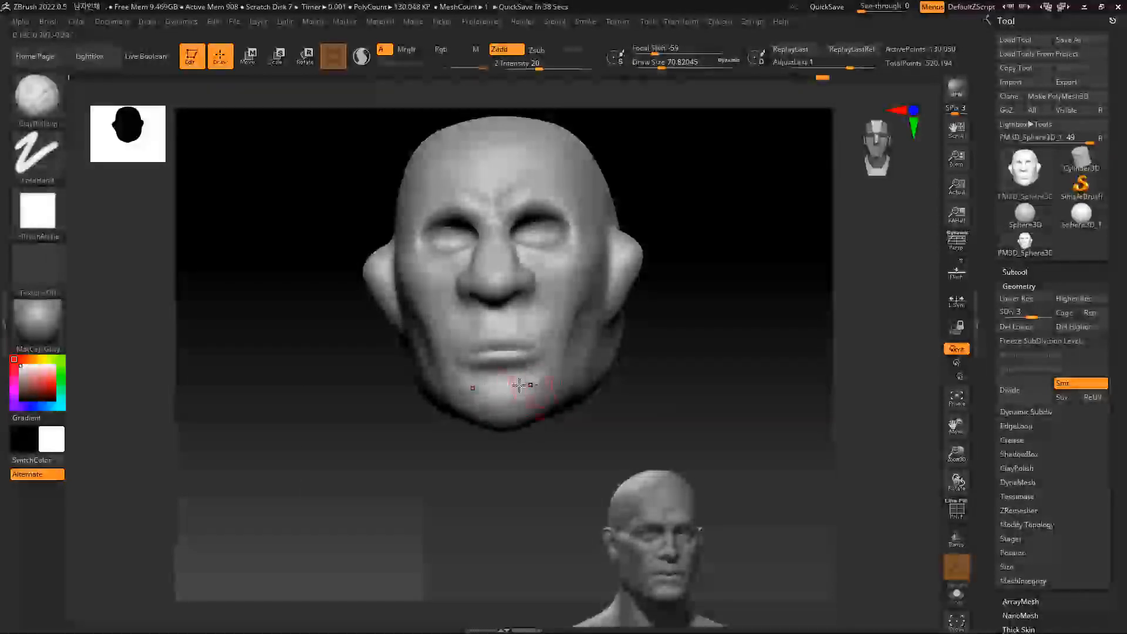
left_click_drag(642, 414, 655, 417)
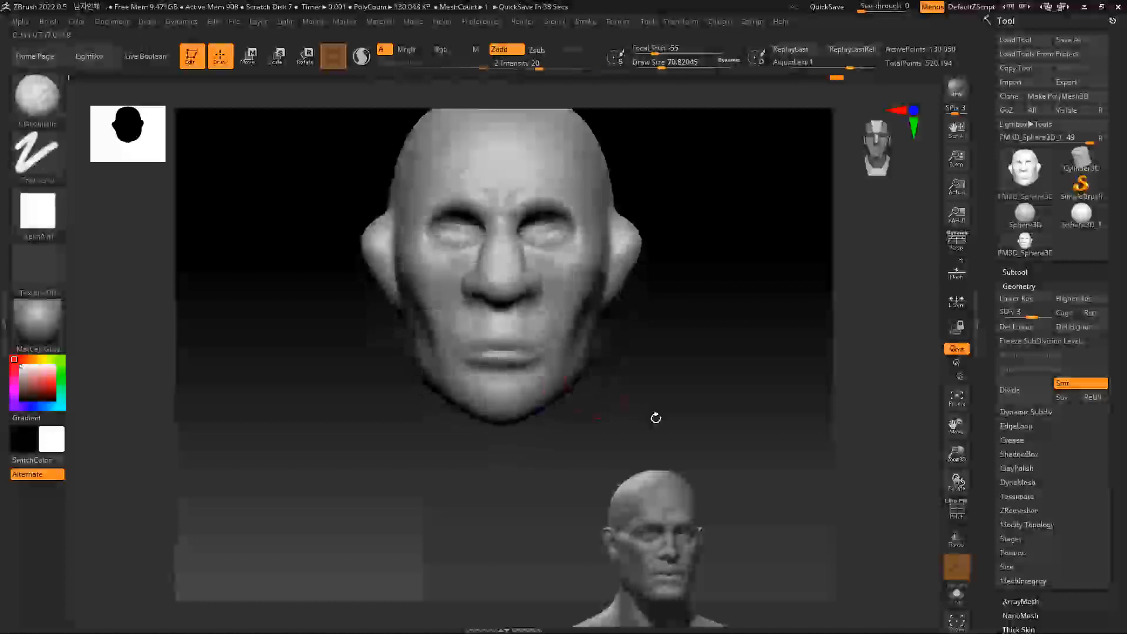
left_click_drag(676, 297, 505, 287)
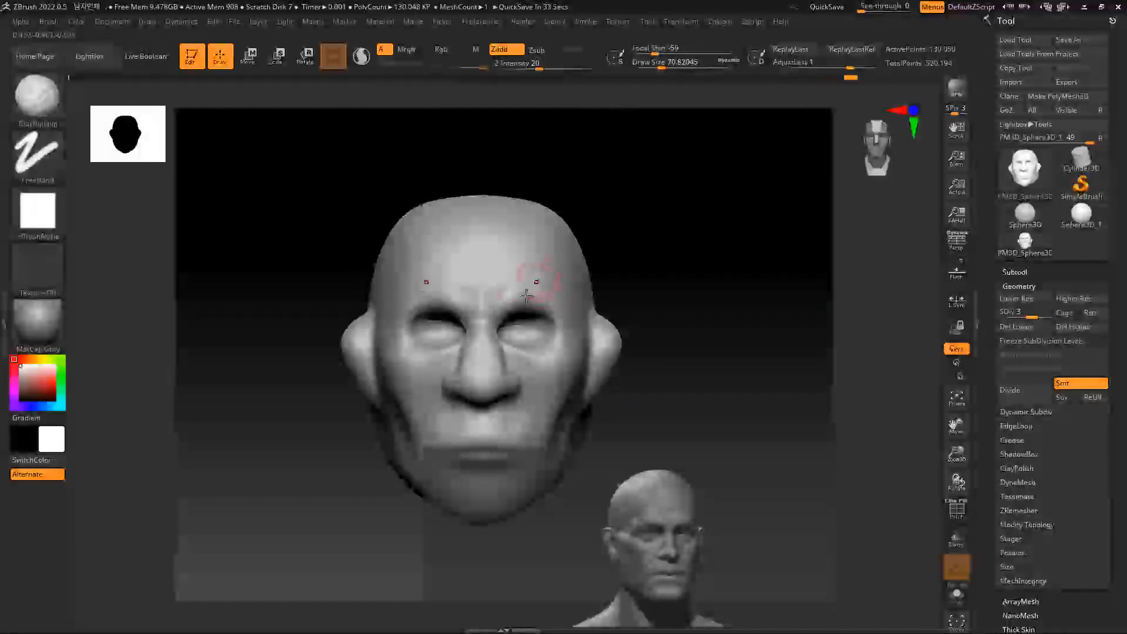
key("shift")
left_click_drag(539, 296, 556, 298, "shift")
Sculpt the inner surface of the ears with ClayBuildup at a draw size of about 71, and smooth it
mouse_move(757, 304)
left_mouse_down("alt")
mouse_move(745, 265)
mouse_move(747, 310)
mouse_move(761, 309)
mouse_move(603, 296)
left_mouse_up("alt")
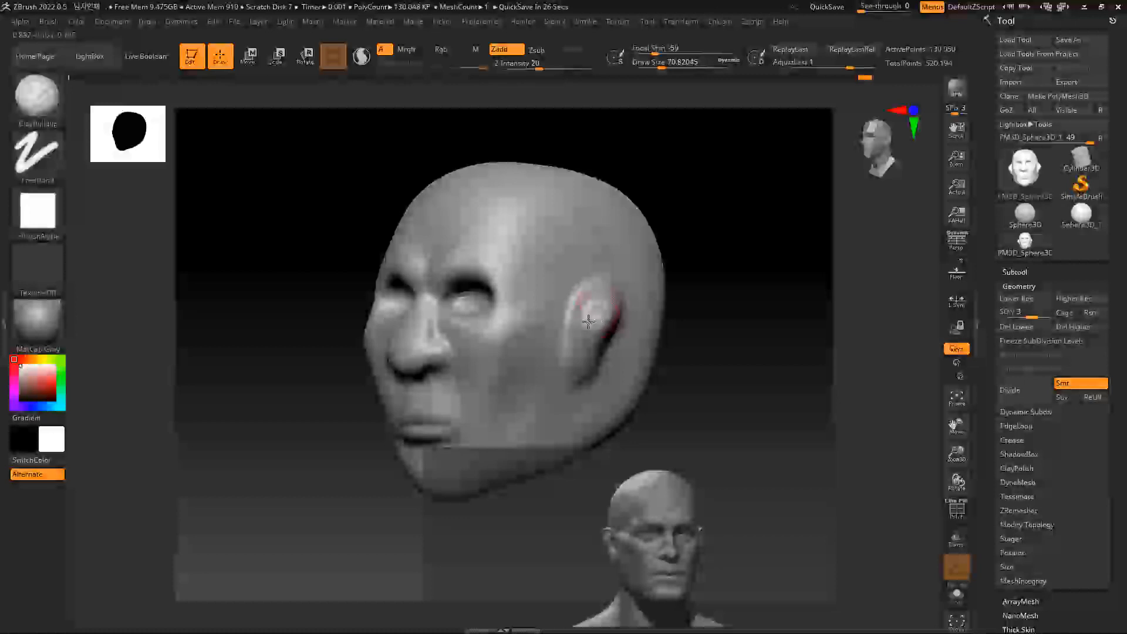
key("shift")
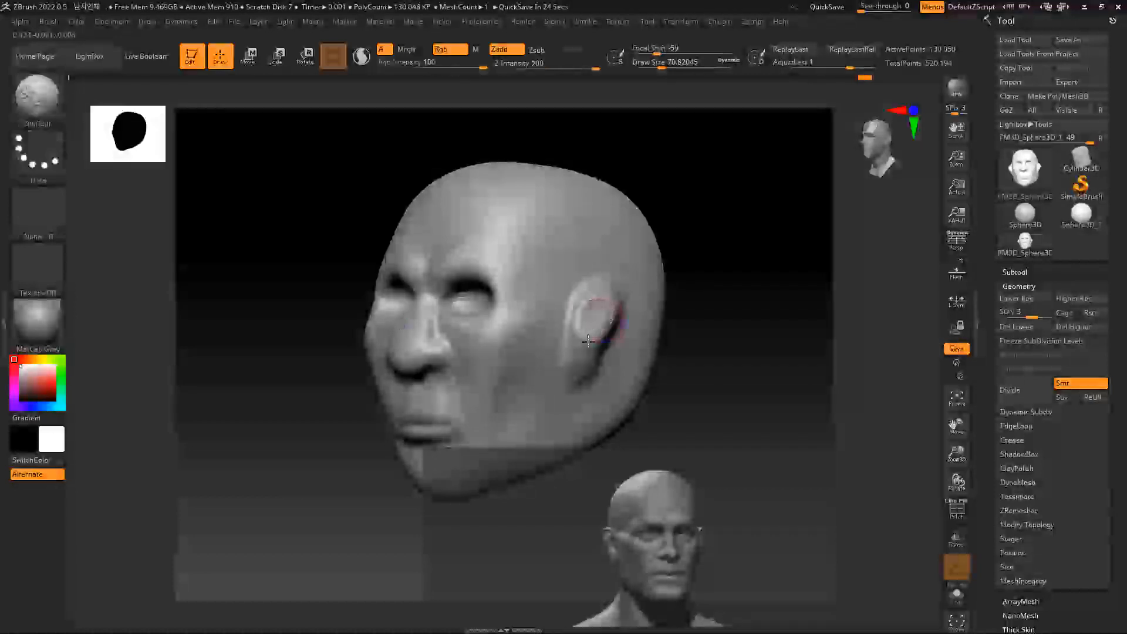
mouse_move(680, 329)
left_mouse_down()
mouse_move(714, 332)
mouse_move(628, 322)
mouse_move(729, 289)
mouse_move(583, 427)
left_mouse_up()
left_click_drag(469, 332, 453, 330)
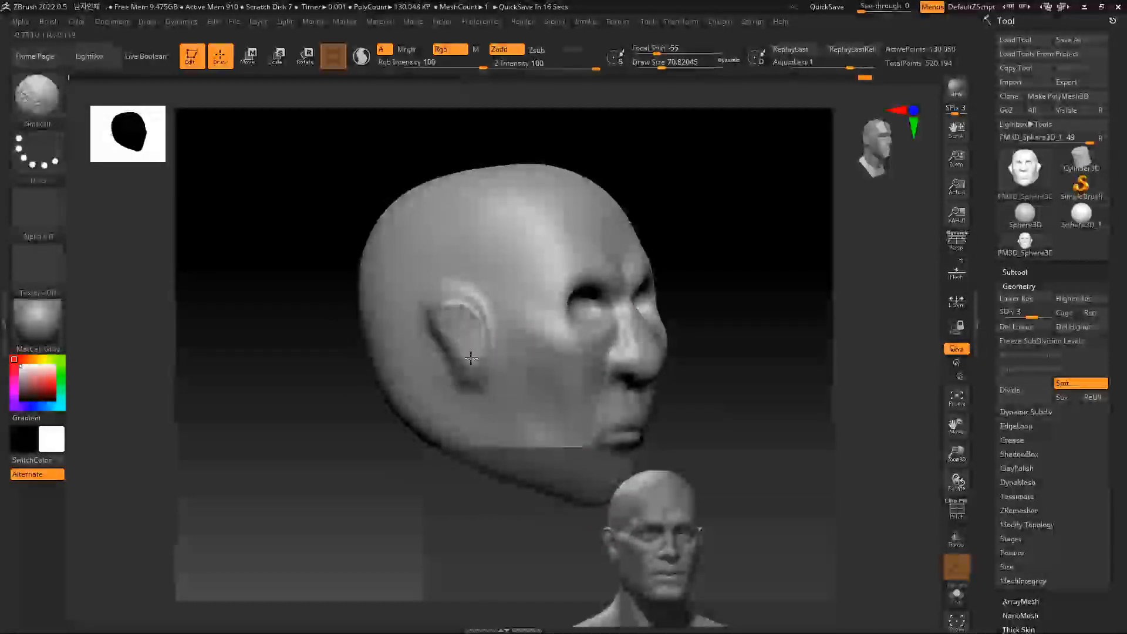
Define the groove inside the ear's rim with the Standard brush at a draw size of about 33, and smooth it
key("space")
left_click_drag(443, 307, 432, 308)
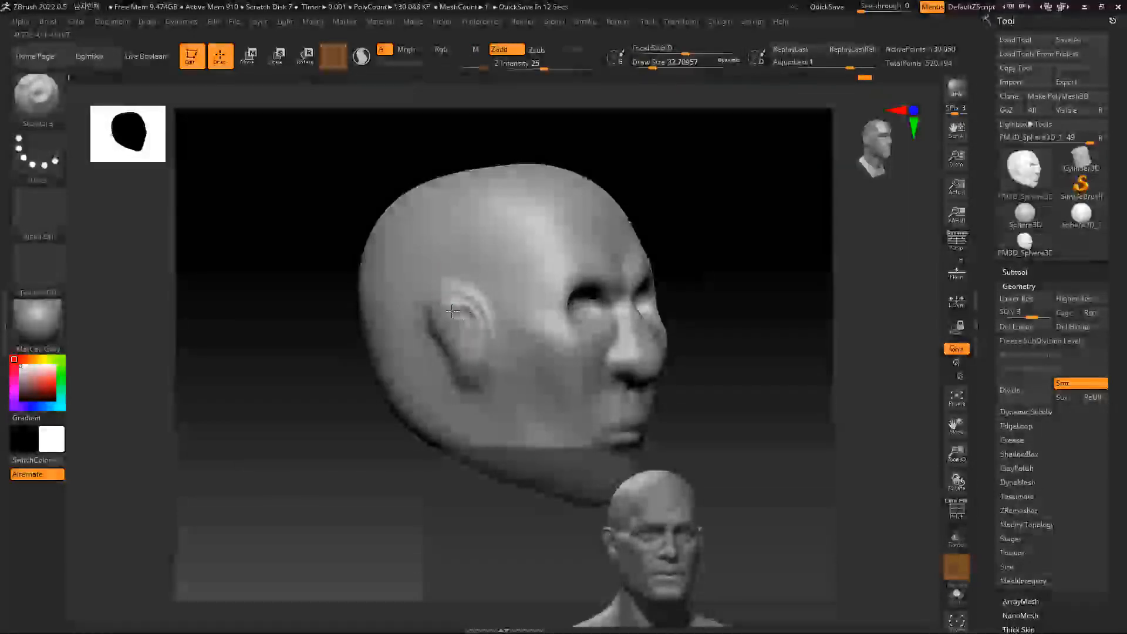
mouse_move(447, 311)
left_mouse_down()
mouse_move(471, 325)
mouse_move(471, 351)
left_mouse_up()
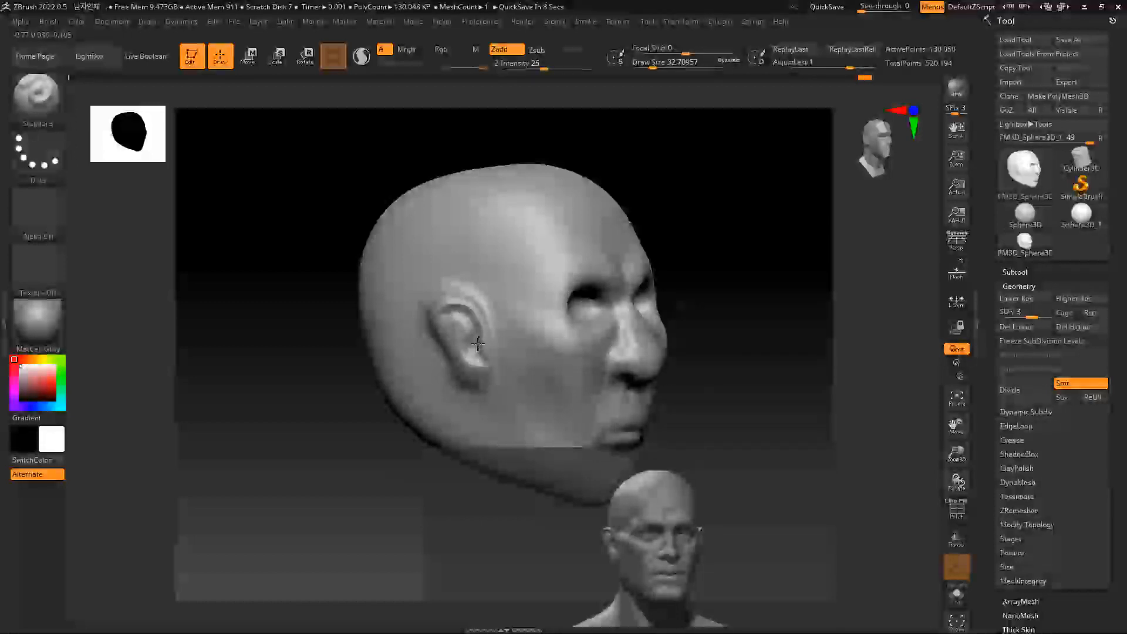
key("shift")
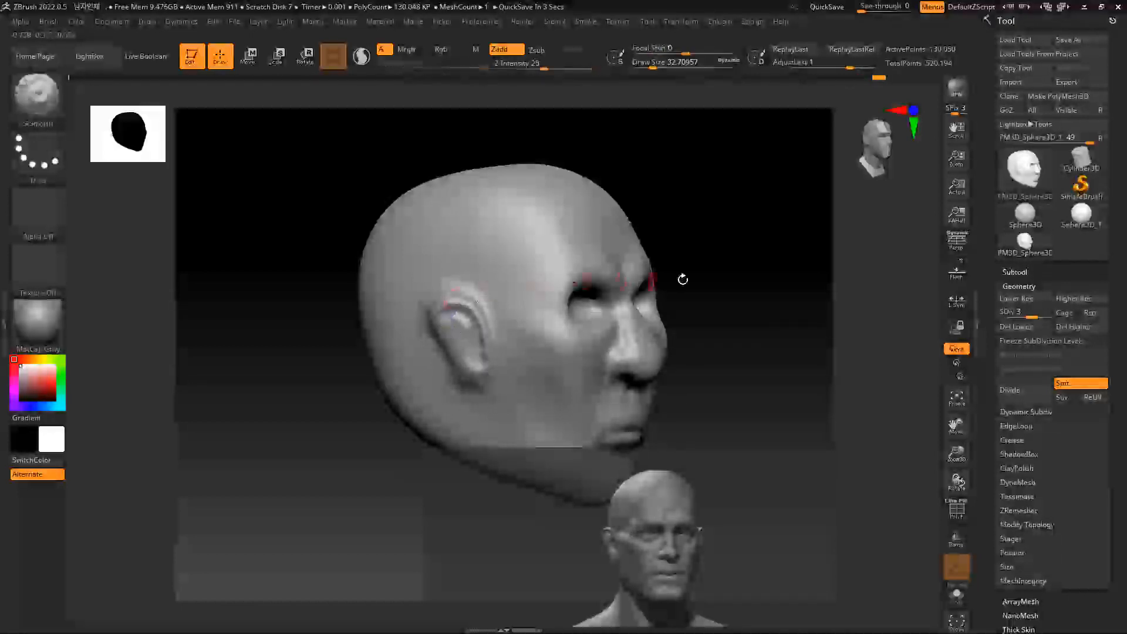
Sculpt the ear's upper rim and back edge with the ClayBuildup brush
left_click_drag(752, 301, 691, 268)
left_click_drag(775, 262, 742, 254)
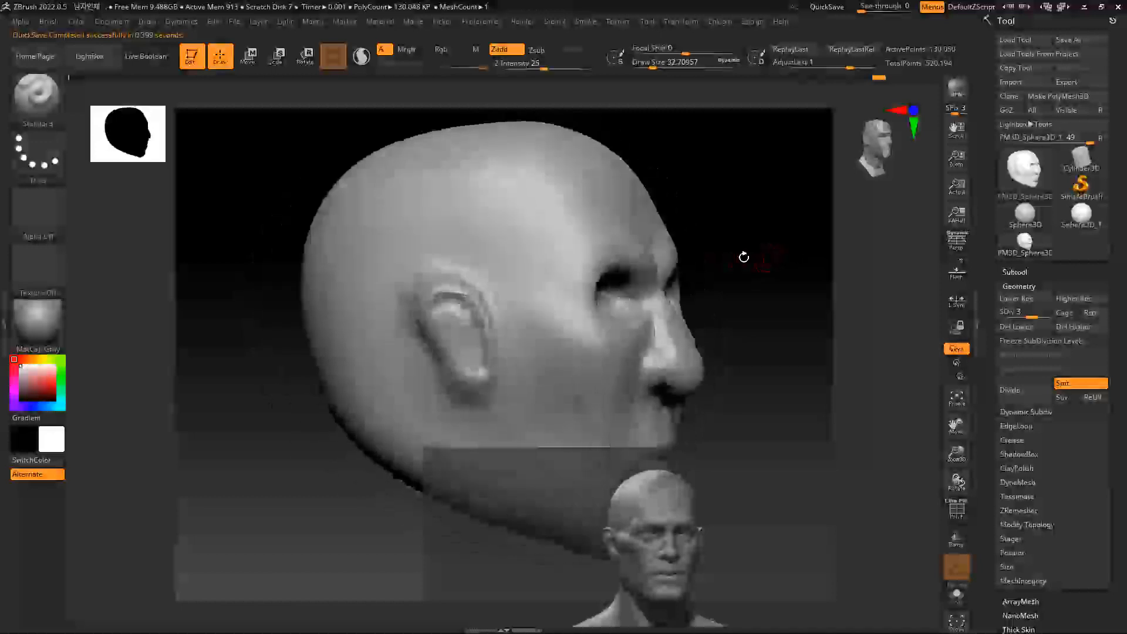
key("b")
key("c")
key("b")
key("space")
left_click_drag(419, 328, 408, 311)
left_click_drag(449, 269, 429, 279)
mouse_move(420, 326)
left_mouse_down()
mouse_move(453, 378)
mouse_move(436, 283)
mouse_move(420, 321)
mouse_move(446, 308)
mouse_move(460, 334)
left_mouse_up()
Detail the ear's inner hollow with the Standard brush at a draw size of about 25, and smooth it toward the lobe
key("space")
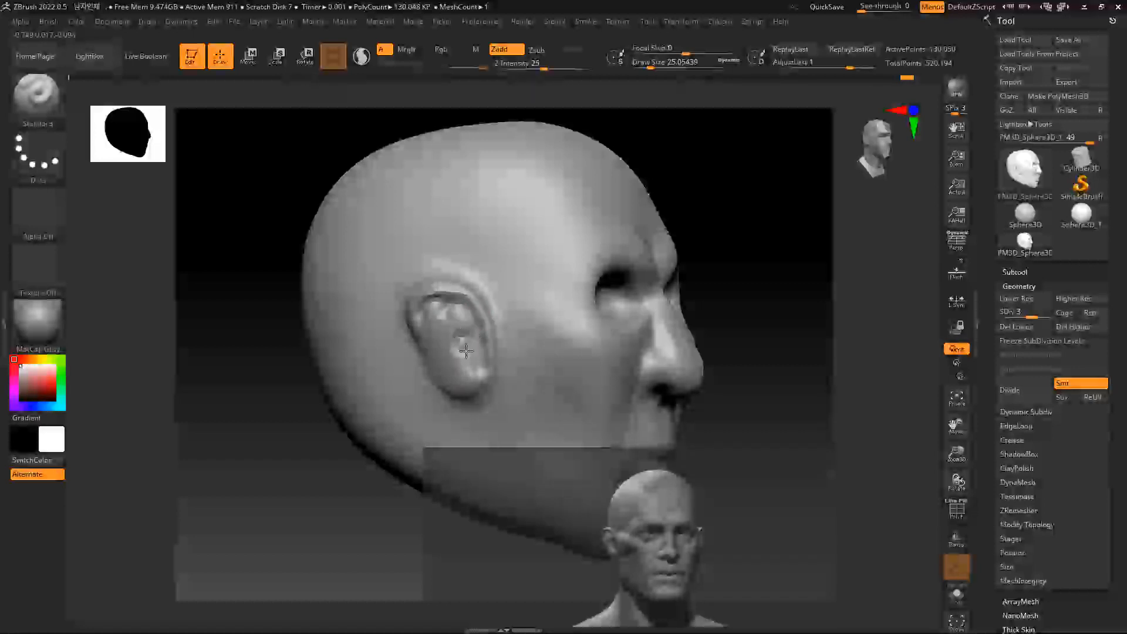
mouse_move(464, 341)
left_mouse_down("shift")
mouse_move(473, 335)
mouse_move(472, 374)
left_mouse_up("shift")
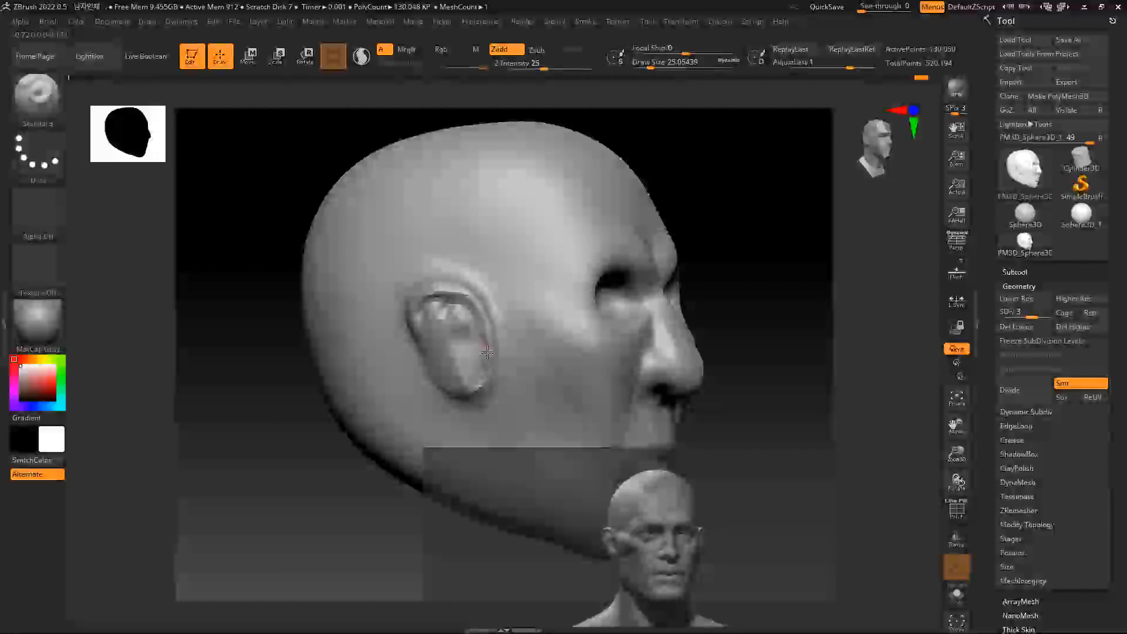
key("shift")
left_click_drag(488, 350, 491, 363)
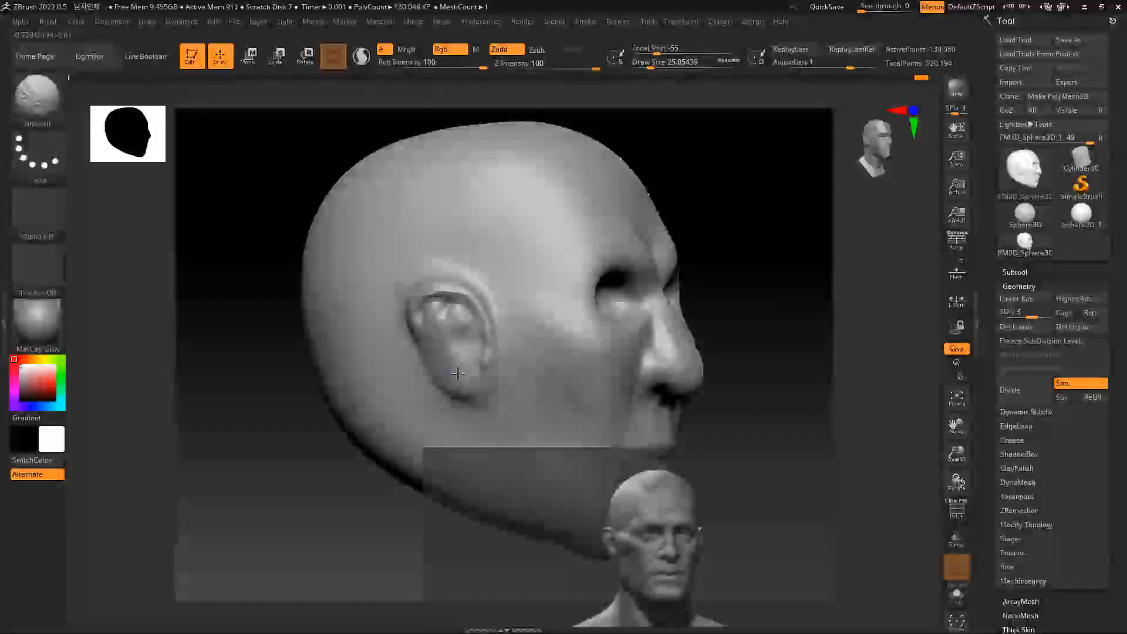
mouse_move(420, 339)
left_mouse_down()
mouse_move(451, 391)
mouse_move(464, 390)
mouse_move(450, 378)
left_mouse_up()
Build up the ear's inner folds with ClayBuildup at a draw size of about 25, and smooth the hollow below them
mouse_move(752, 244)
left_mouse_down()
mouse_move(780, 249)
mouse_move(407, 280)
left_mouse_up()
mouse_move(427, 320)
left_mouse_down()
mouse_move(424, 335)
mouse_move(445, 295)
mouse_move(441, 319)
mouse_move(472, 320)
left_mouse_up()
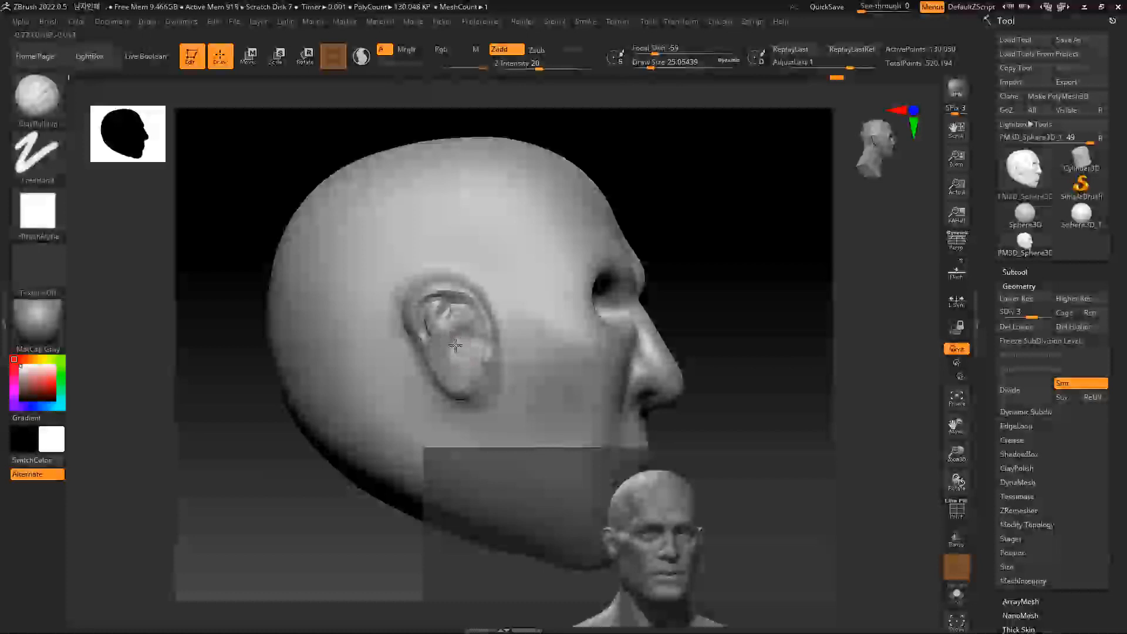
key("shift")
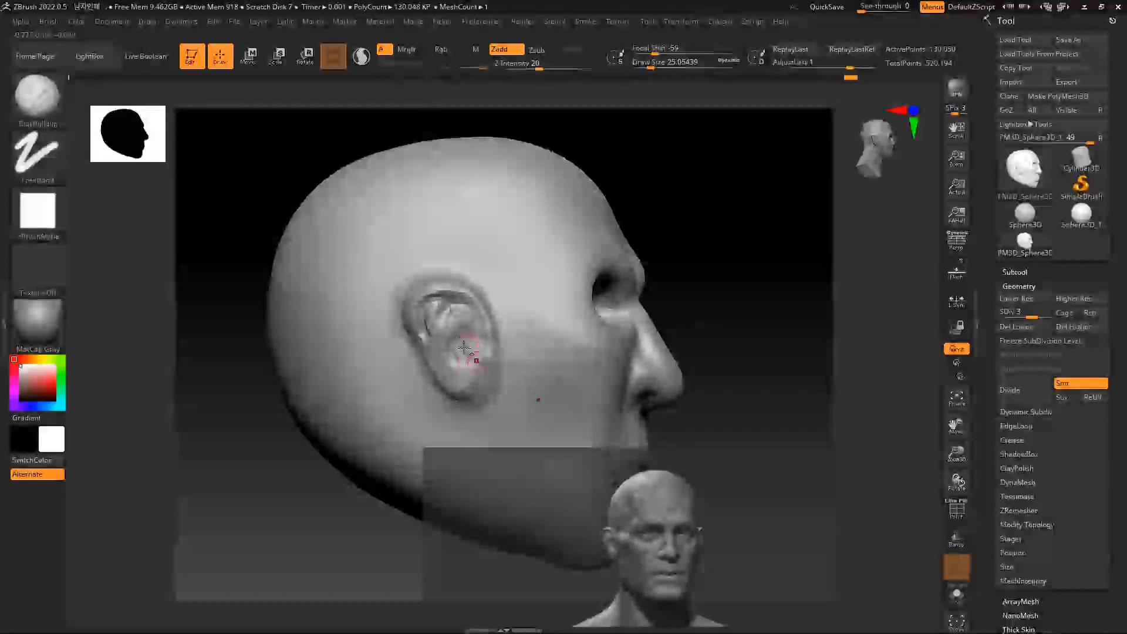
key("shift")
key("shift")
left_click_drag(457, 348, 465, 386, "shift")
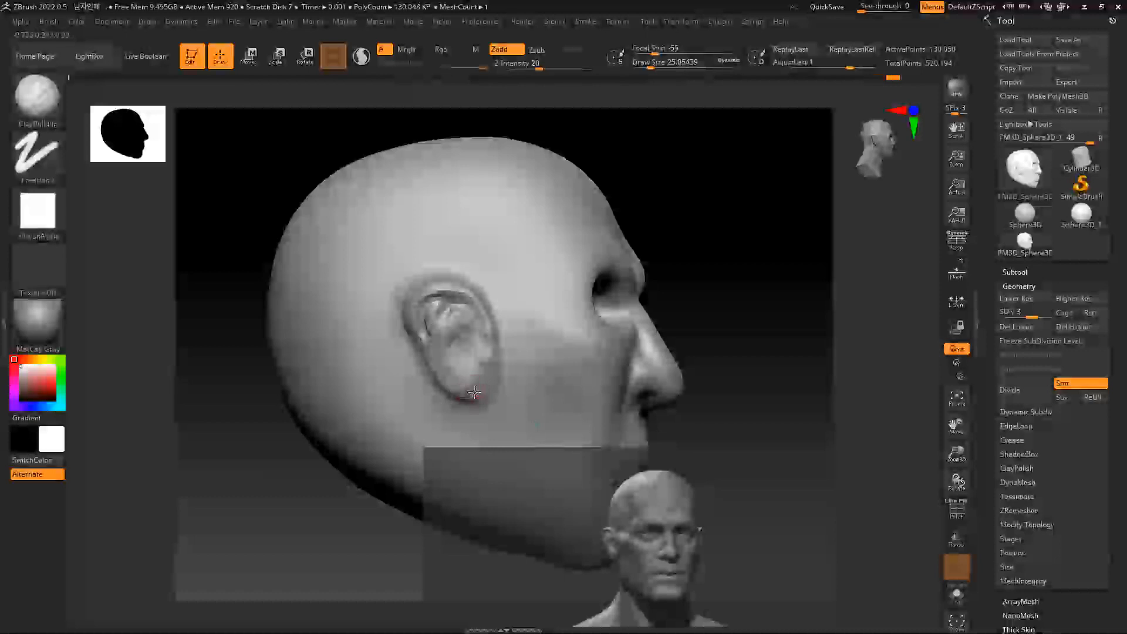
Smooth the ear's lobe and upper rim, and thicken the top of the rim with ClayBuildup at a draw size of about 25
key("shift")
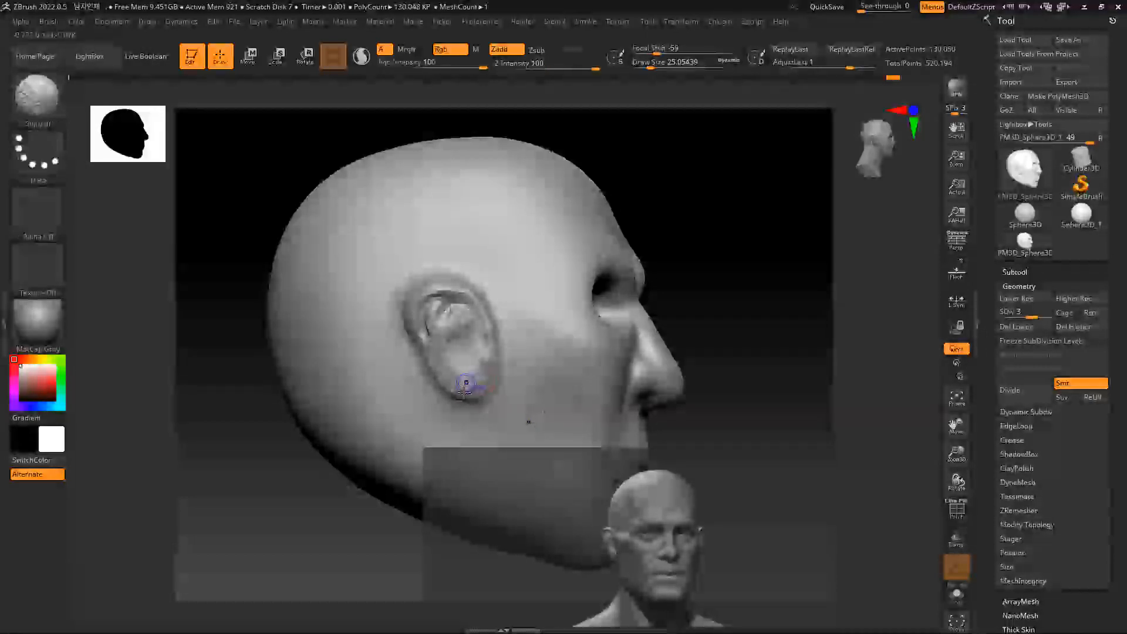
left_click_drag(419, 299, 456, 284, "shift")
mouse_move(681, 287)
left_mouse_down()
mouse_move(774, 302)
mouse_move(659, 282)
left_mouse_up()
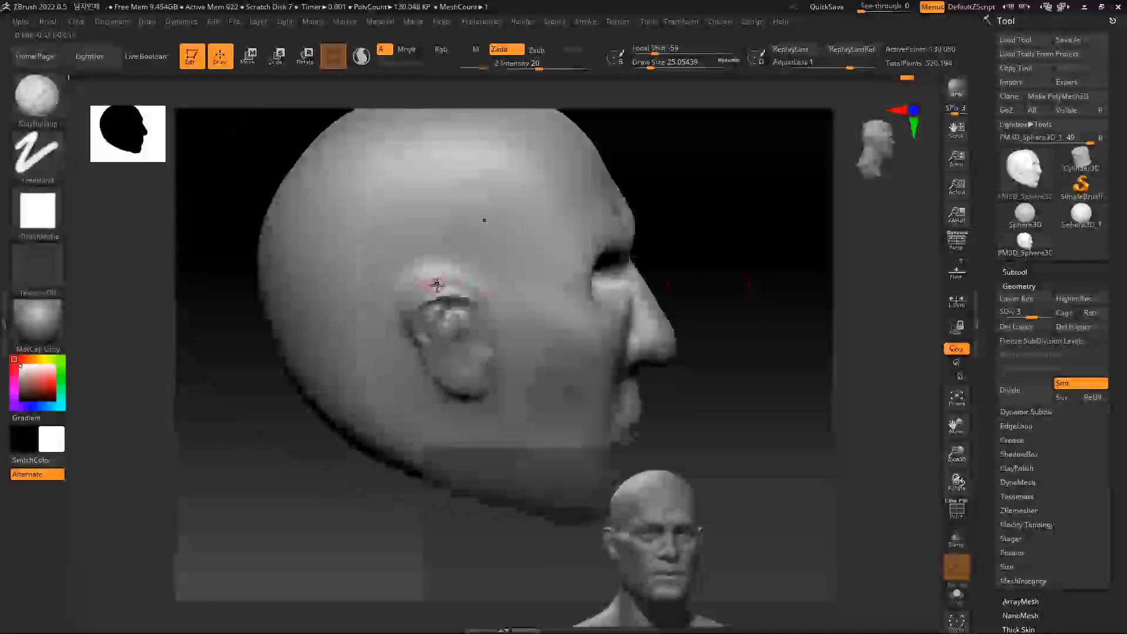
left_click_drag(415, 301, 429, 298)
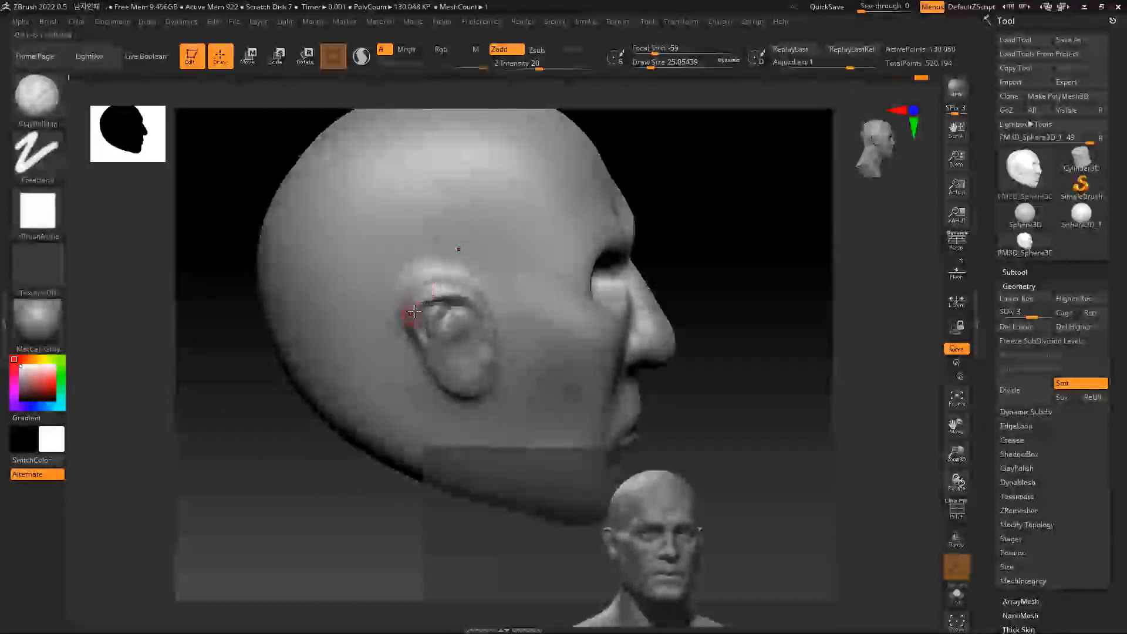
Refine the ear's upper front edge with the Standard brush at a draw size of about 25, and smooth it into the head
mouse_move(732, 286)
left_mouse_down("shift")
mouse_move(767, 297)
mouse_move(787, 251)
mouse_move(729, 321)
left_mouse_up("shift")
key("b")
key("s")
key("t")
left_click_drag(577, 358, 561, 379)
left_click_drag(567, 329, 590, 305)
key("ctrl+z")
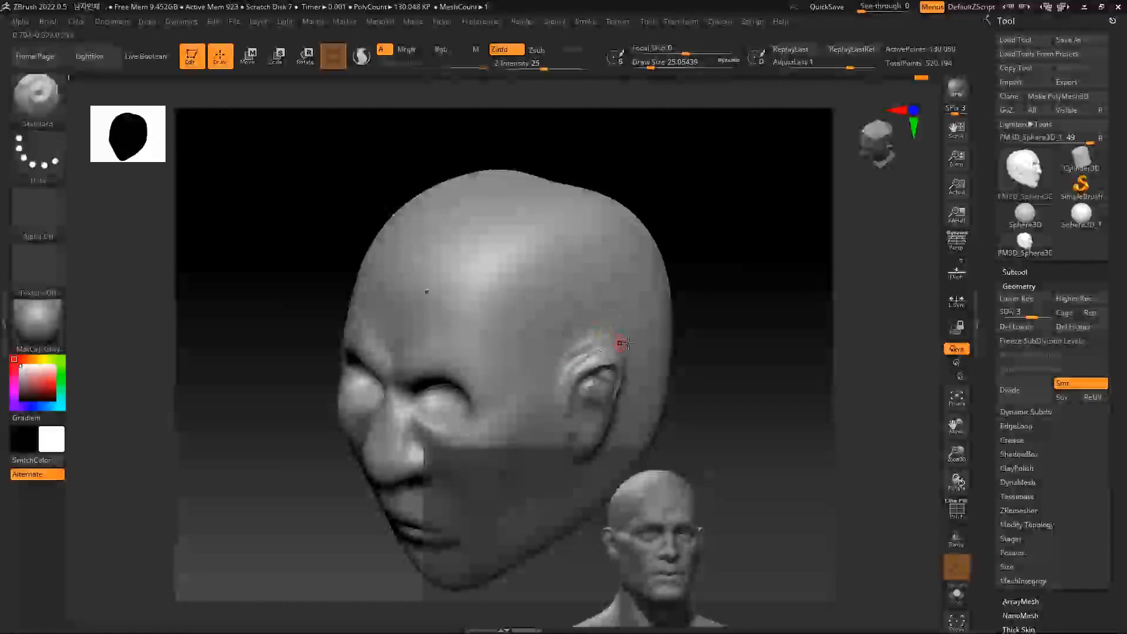
left_click_drag(572, 356, 595, 339, "shift")
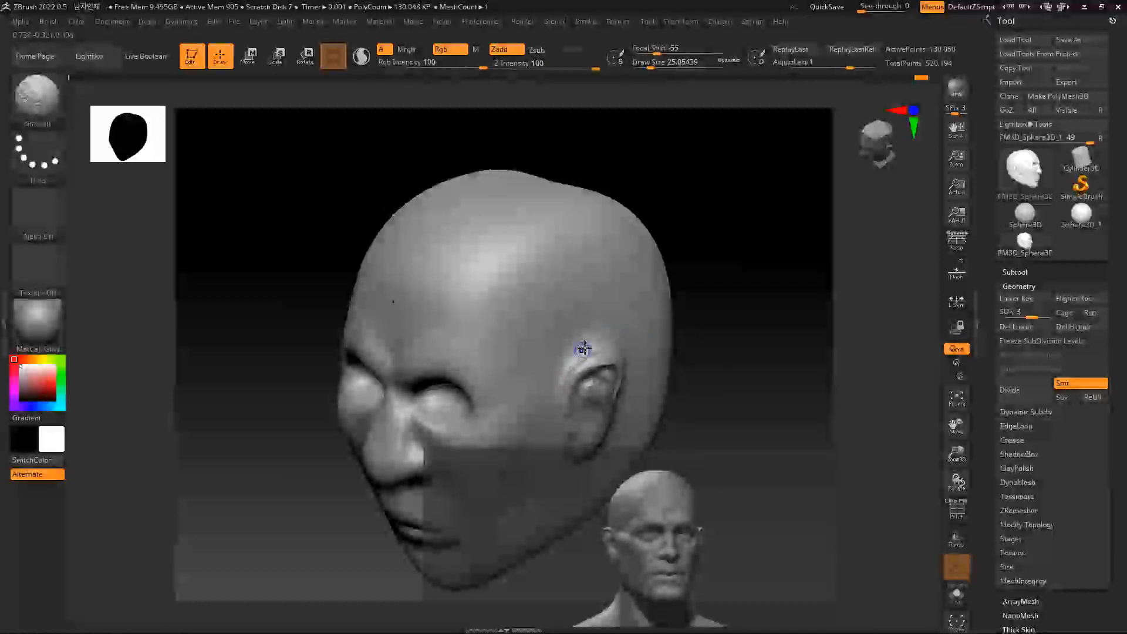
Reshape the outline of the ear with the Move brush at a draw size of about 62
left_click_drag(686, 326, 747, 304, "shift")
mouse_move(682, 334)
left_mouse_down()
mouse_move(609, 358)
mouse_move(602, 345)
mouse_move(619, 356)
mouse_move(615, 388)
left_mouse_up()
key("space")
mouse_move(754, 358)
left_mouse_down()
mouse_move(822, 327)
mouse_move(692, 289)
mouse_move(602, 292)
left_mouse_up()
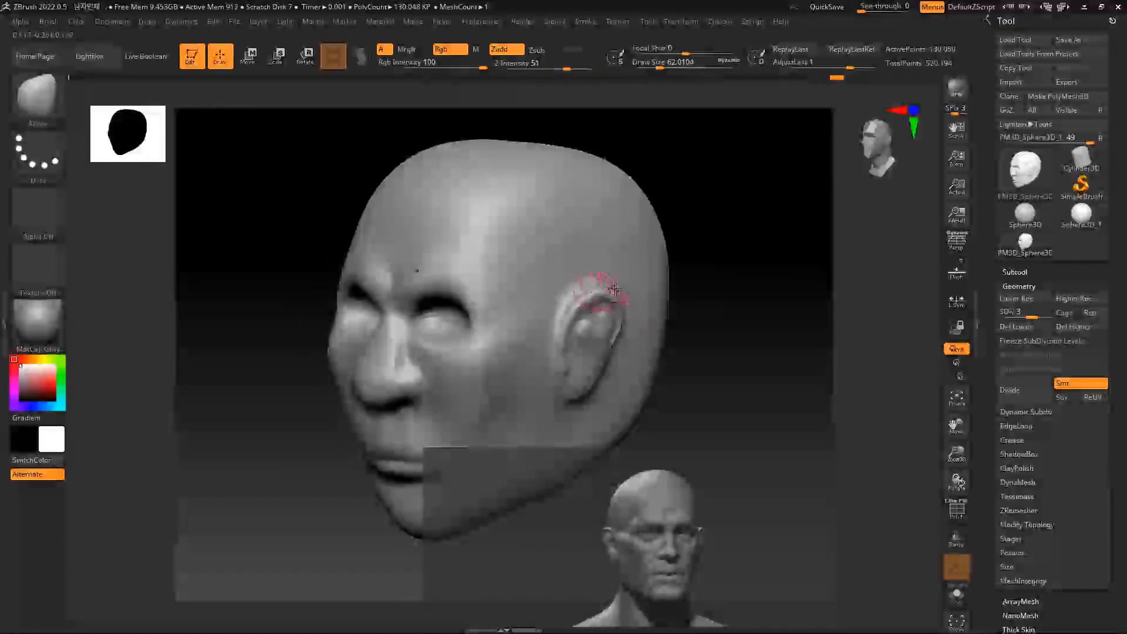
left_click_drag(686, 291, 795, 314)
left_click_drag(491, 299, 199, 333, "alt")
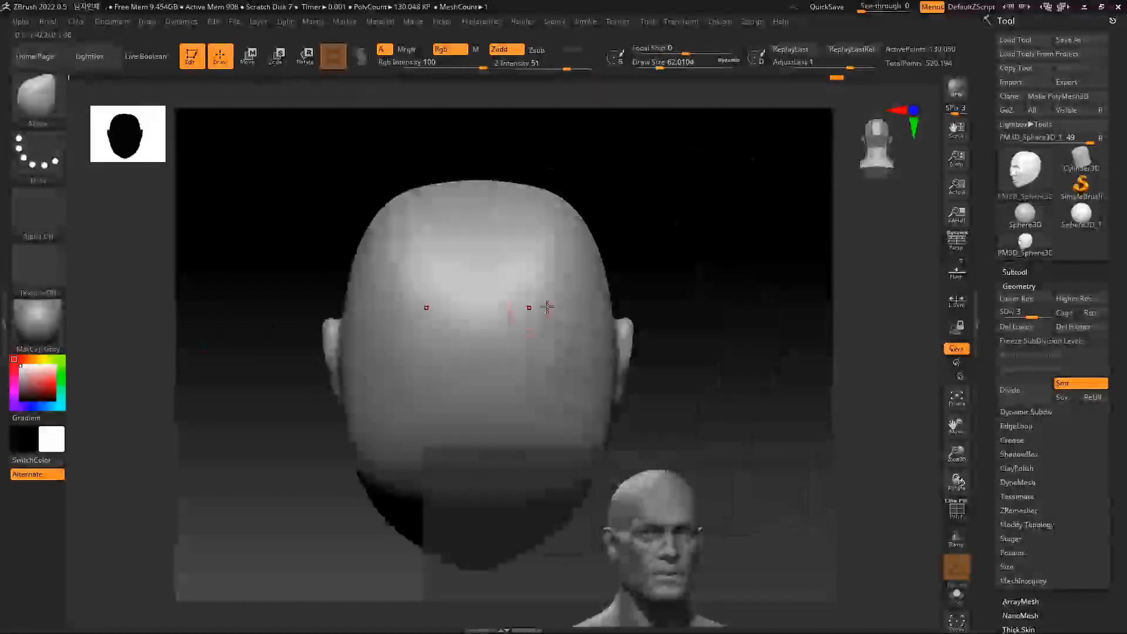
Adjust the placement of the ears against the head with the Move brush at a draw size of 112
left_click_drag(707, 315, 689, 314)
key("space")
mouse_move(622, 386)
left_mouse_down()
mouse_move(679, 352)
mouse_move(686, 300)
left_mouse_up()
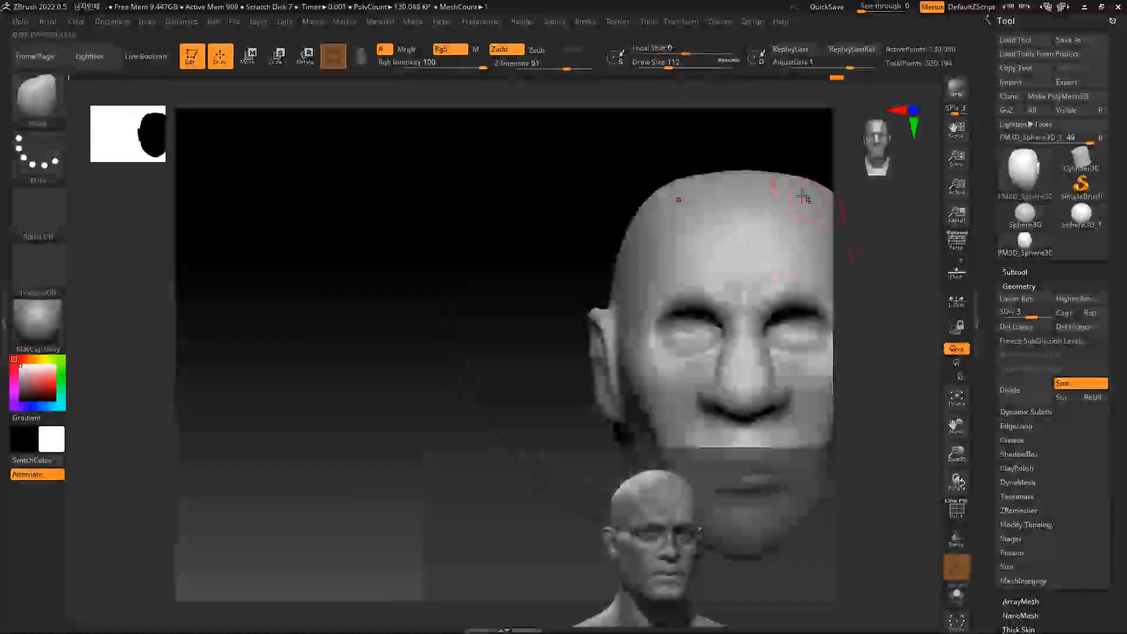
left_click_drag(607, 157, 377, 174, "alt")
mouse_move(691, 286)
left_mouse_down()
mouse_move(702, 293)
mouse_move(634, 349)
mouse_move(709, 362)
mouse_move(623, 345)
left_mouse_up()
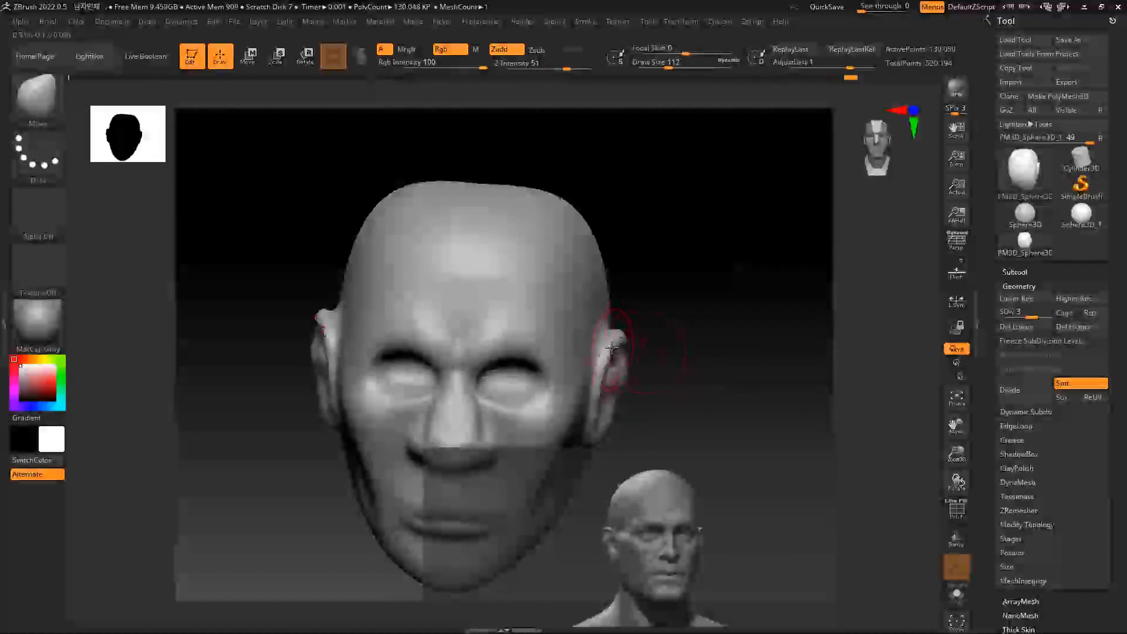
left_click_drag(706, 348, 727, 415, "alt")
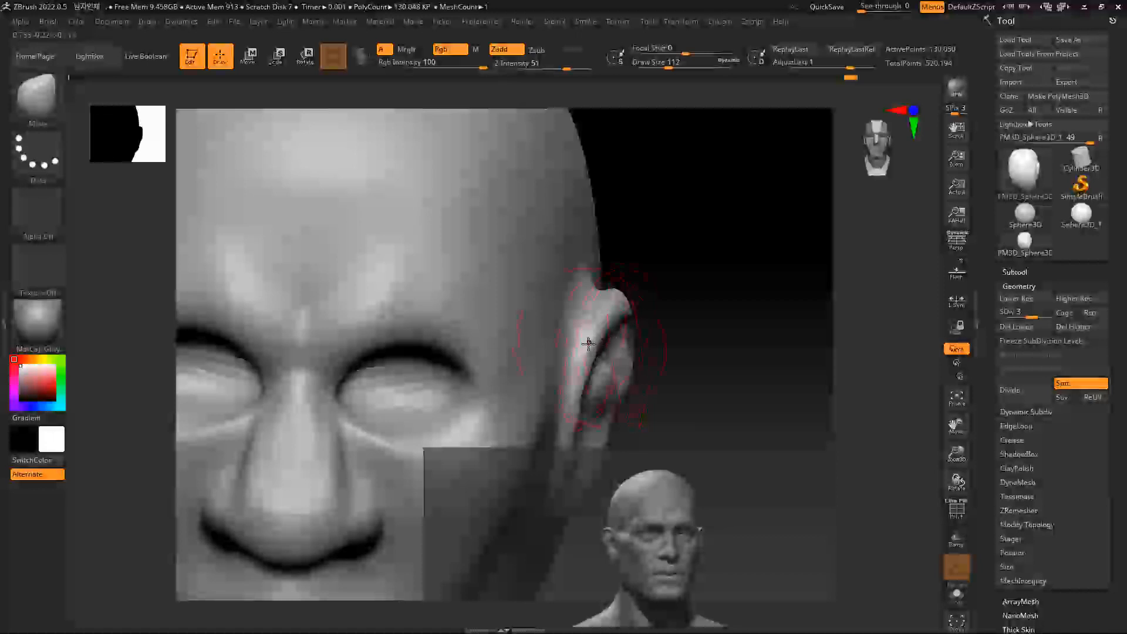
Check the wireframe and reshape the back of the ear with the Move brush at a draw size of about 77
key("shift+f")
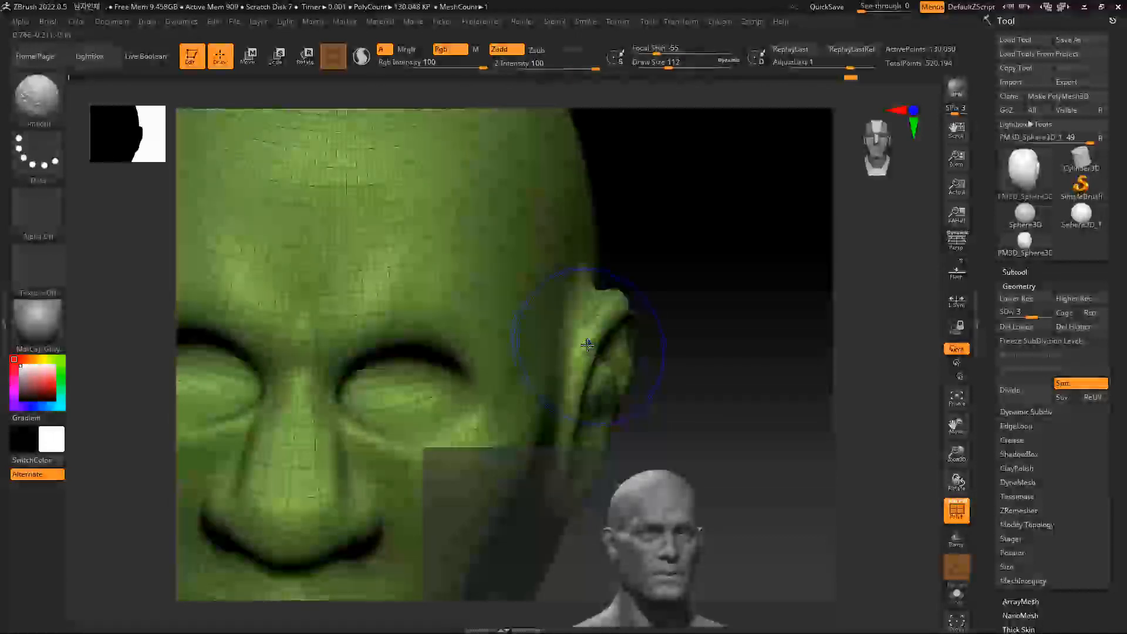
key("shift+f")
key("b")
key("m")
key("v")
mouse_move(699, 323)
left_mouse_down()
mouse_move(640, 325)
mouse_move(699, 334)
mouse_move(657, 336)
mouse_move(655, 315)
mouse_move(593, 357)
left_mouse_up()
key("space")
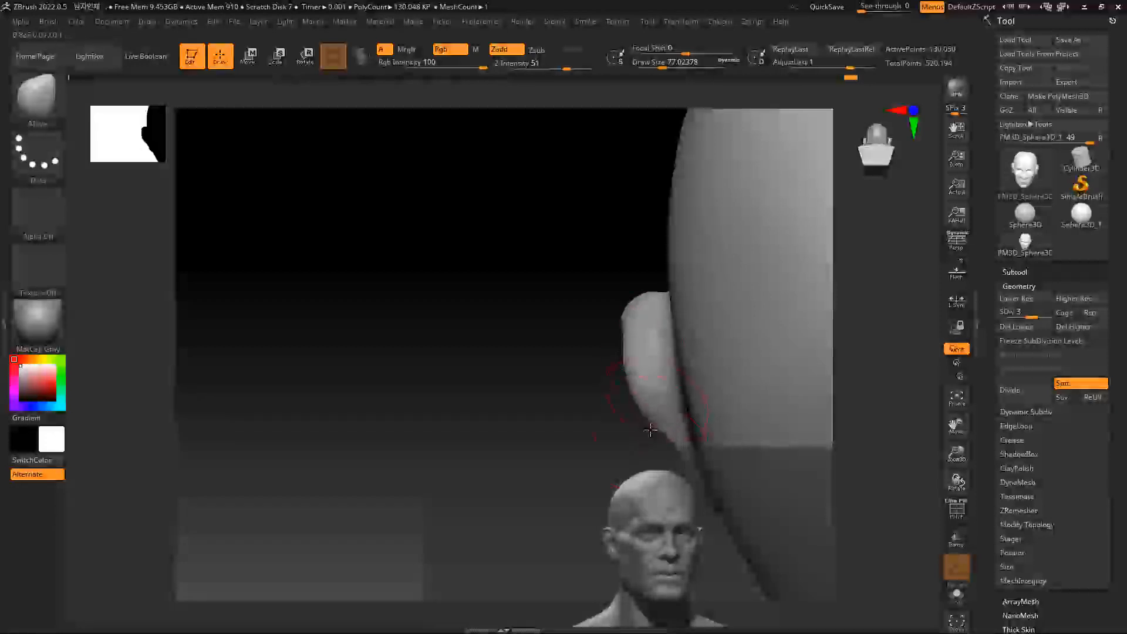
mouse_move(574, 402)
left_mouse_down()
mouse_move(604, 370)
mouse_move(630, 379)
left_mouse_up()
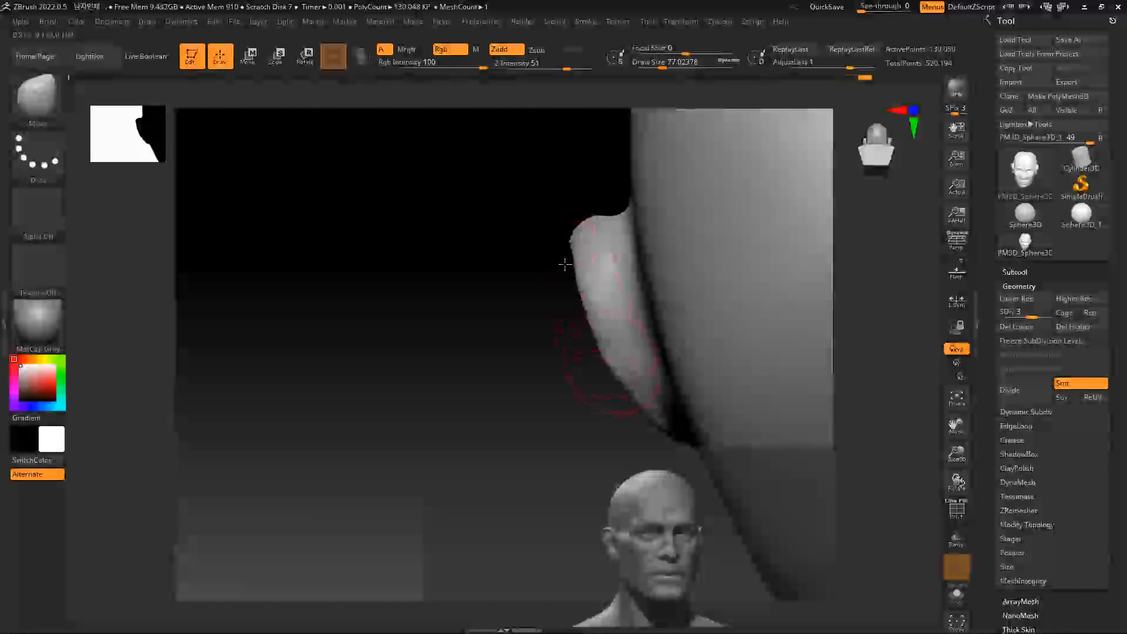
left_click_drag(586, 315, 600, 359, "shift")
mouse_move(710, 332)
left_mouse_down("alt")
mouse_move(651, 276)
mouse_move(697, 294)
mouse_move(711, 329)
mouse_move(718, 316)
left_mouse_up("alt")
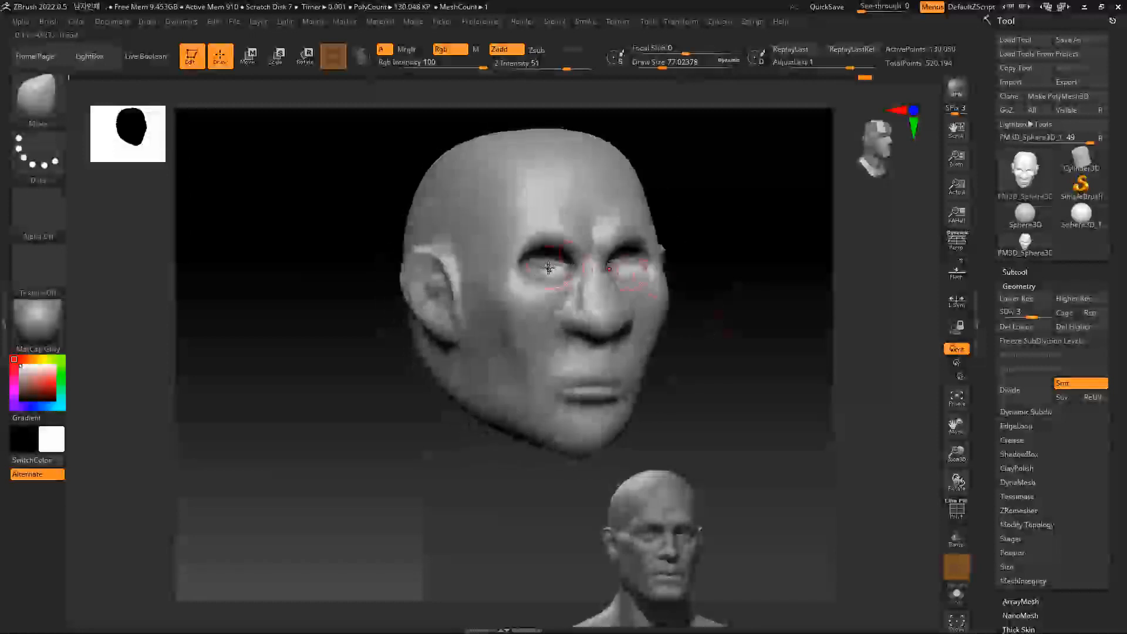
Reposition the Spotlight reference so its back and side views sit below the head
key("b")
key("c")
key("b")
key("z")
left_click_drag(684, 500, 317, 397)
left_click_drag(762, 433, 384, 406)
left_click(720, 407)
left_click_drag(720, 407, 620, 423)
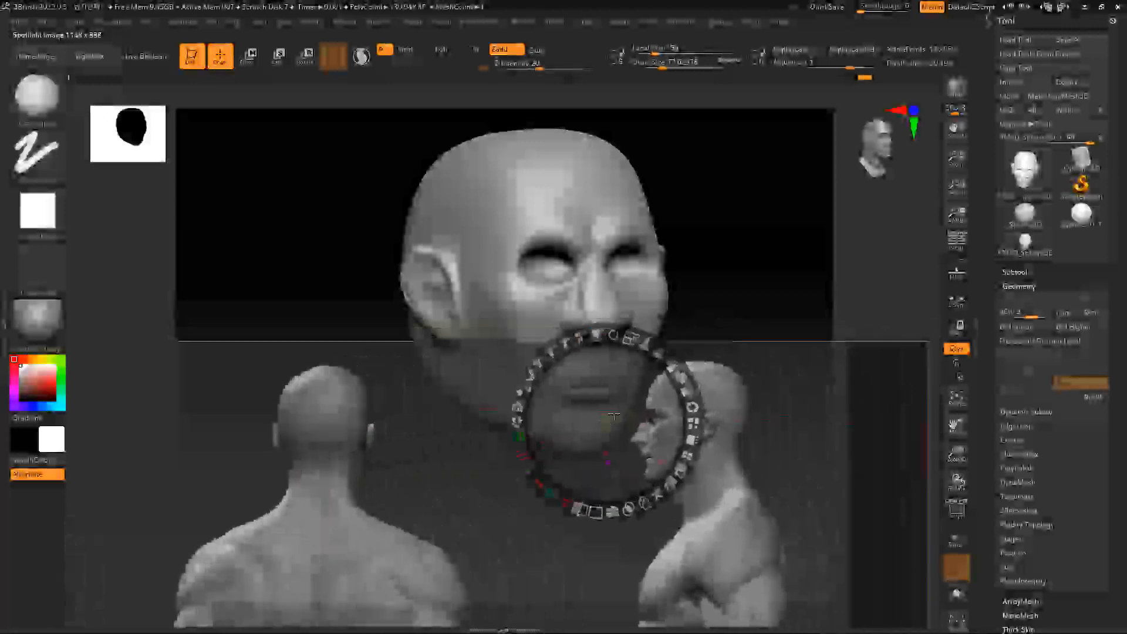
key("z")
Adjust the side of the face beside the nose in profile with an enlarged Move brush
left_click_drag(737, 266, 773, 264, "shift")
left_click_drag(862, 257, 780, 243, "alt")
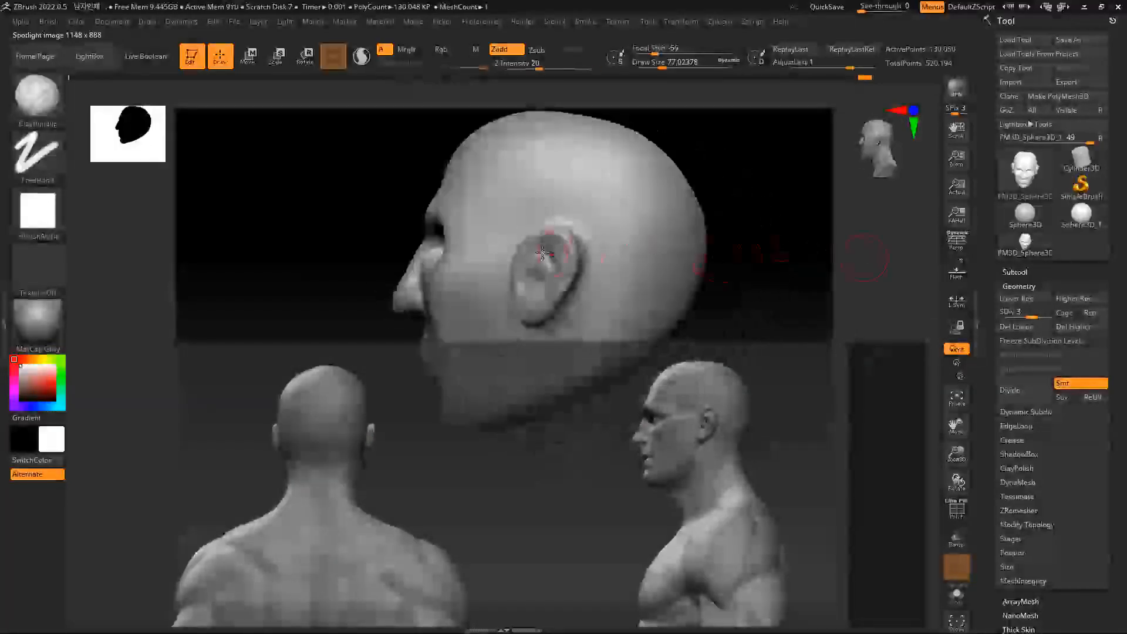
key("b")
key("m")
key("v")
key("space")
left_click_drag(452, 277, 481, 277)
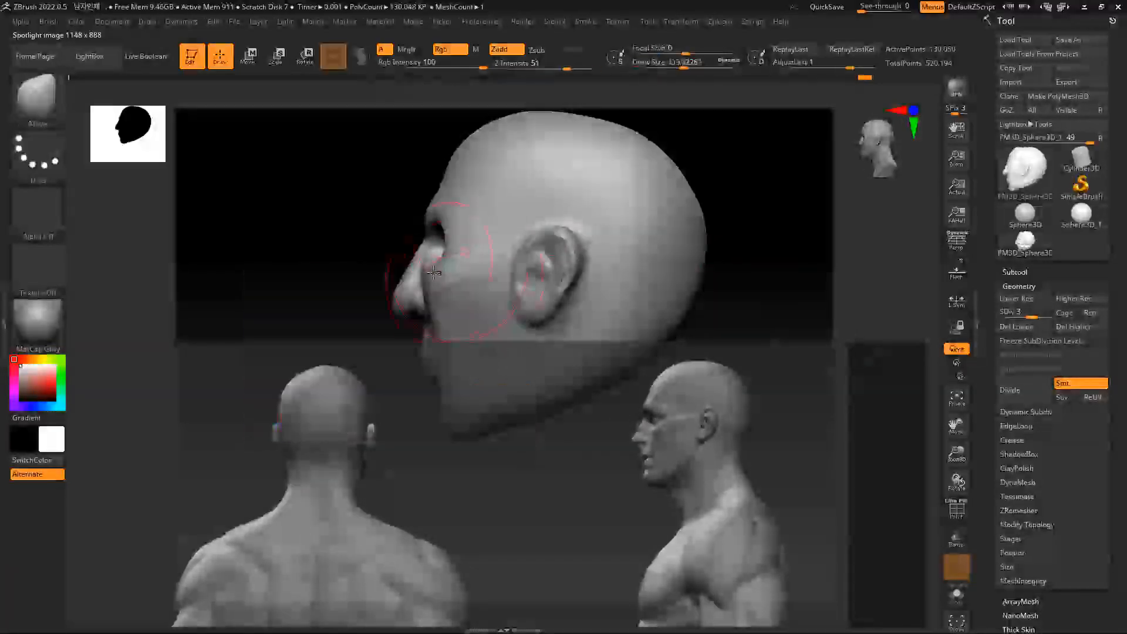
Lower the mesh to subdivision level 1 and shift the facial profile with the Move brush at a draw size of about 259
left_click(1007, 312)
key("space")
left_click_drag(438, 274, 450, 274)
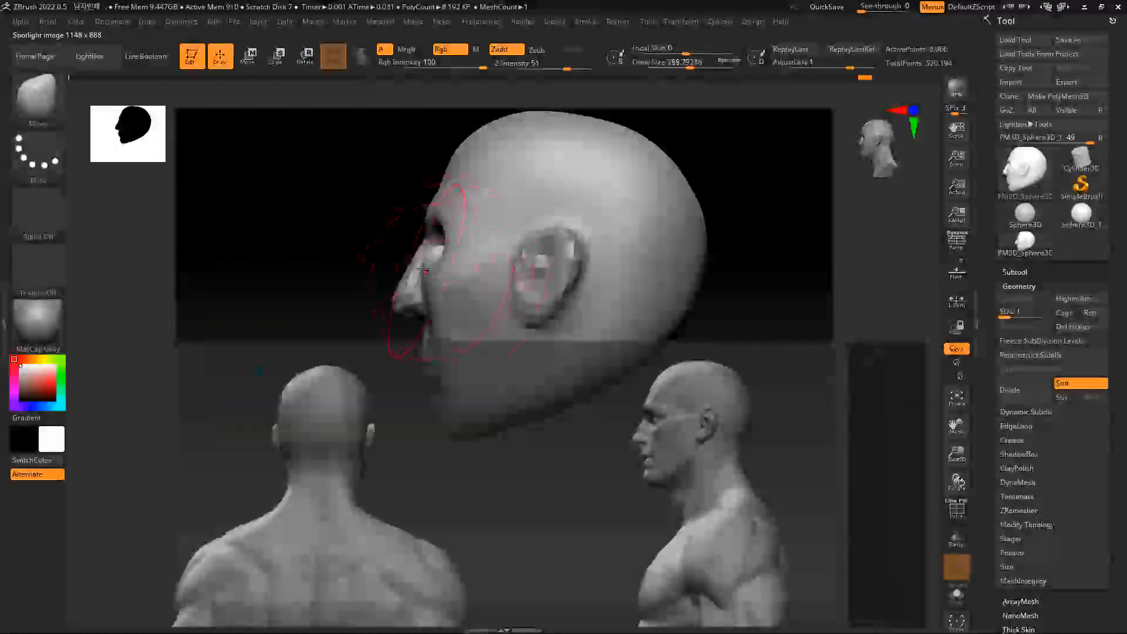
left_click_drag(446, 294, 456, 294)
left_click_drag(762, 233, 755, 191, "alt")
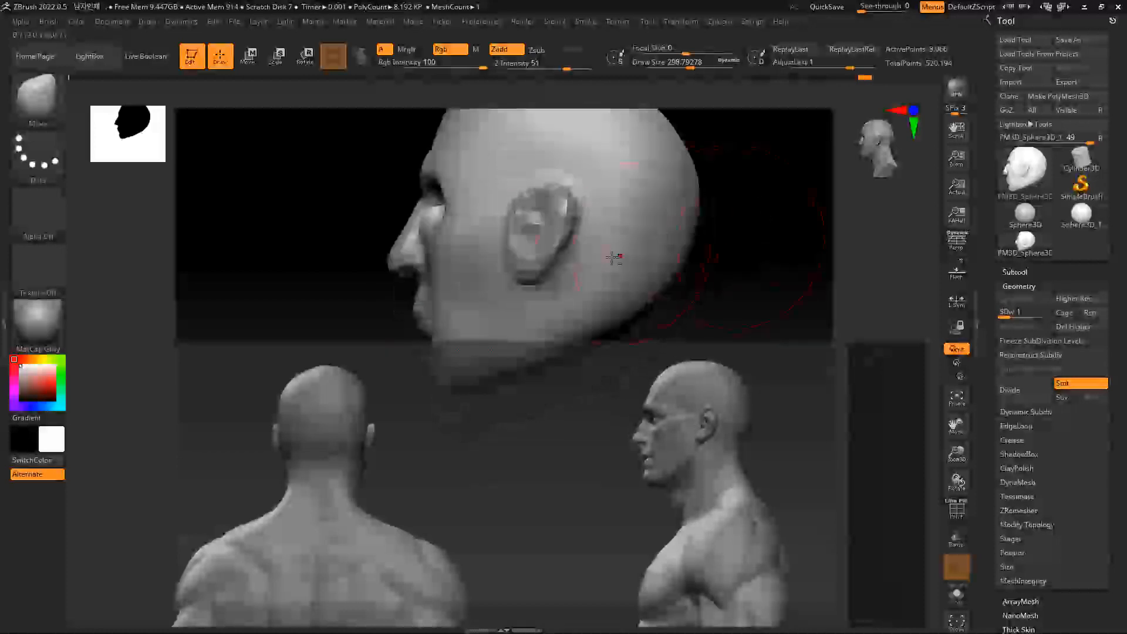
Lower the Spotlight reference clear of the head and adjust the mouth and chin profile with the Move brush
key("z")
left_click_drag(616, 370, 548, 455)
key("z")
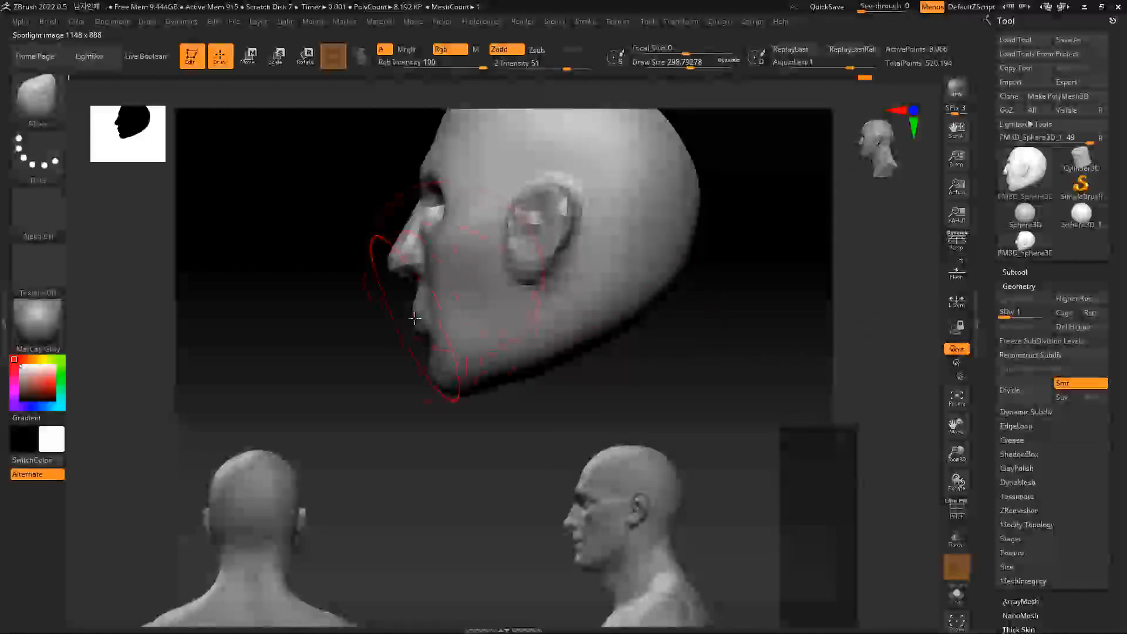
left_click_drag(412, 268, 411, 276)
mouse_move(474, 335)
left_mouse_down()
mouse_move(463, 303)
mouse_move(424, 322)
mouse_move(438, 351)
left_mouse_up()
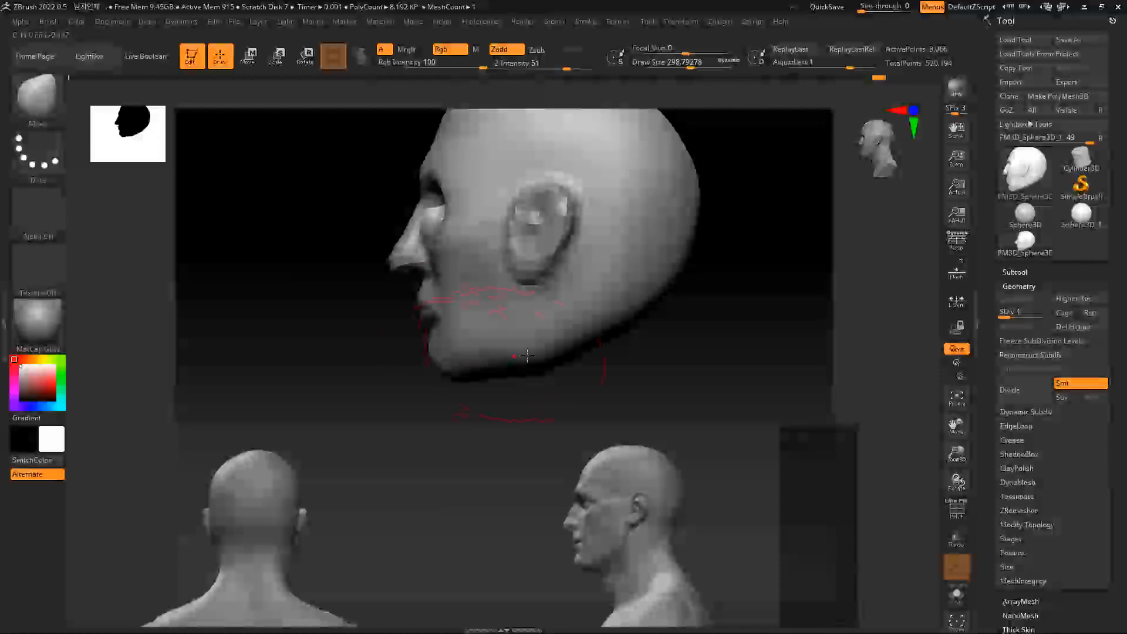
Shift the ear toward the back of the head using the Move brush at a draw size of about 228
key("space")
left_click_drag(566, 286, 578, 287)
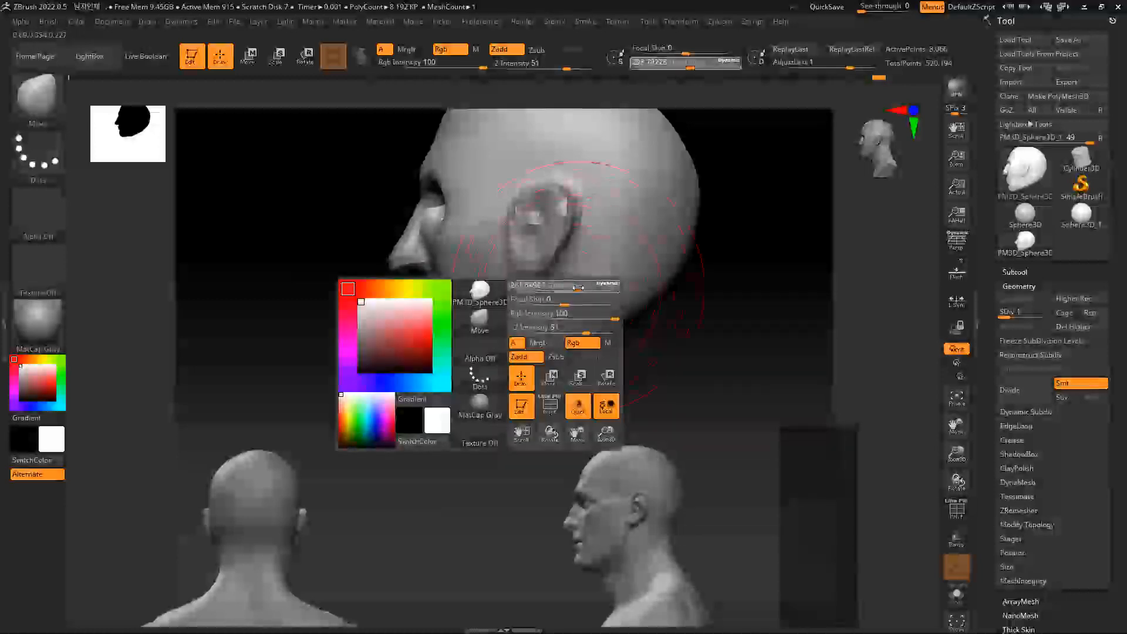
mouse_move(557, 234)
left_mouse_down()
mouse_move(572, 232)
mouse_move(577, 199)
left_mouse_up()
key("space")
mouse_move(616, 245)
left_mouse_down()
mouse_move(602, 244)
mouse_move(574, 193)
mouse_move(558, 243)
left_mouse_up()
key("ctrl+z")
key("ctrl+z")
key("ctrl+z")
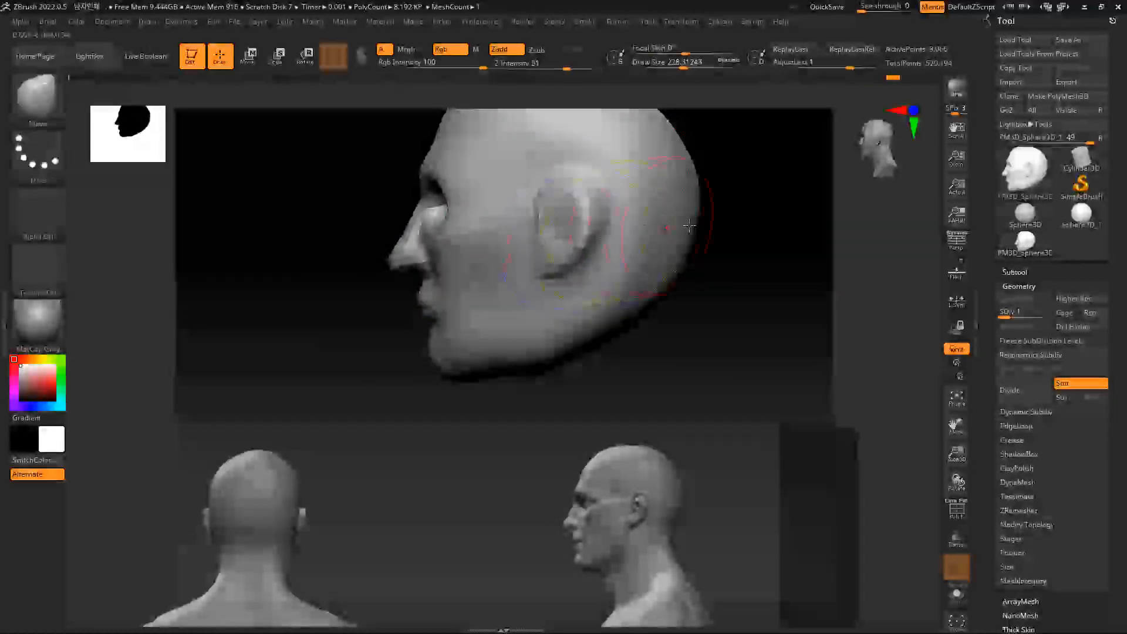
left_click_drag(551, 264, 587, 243)
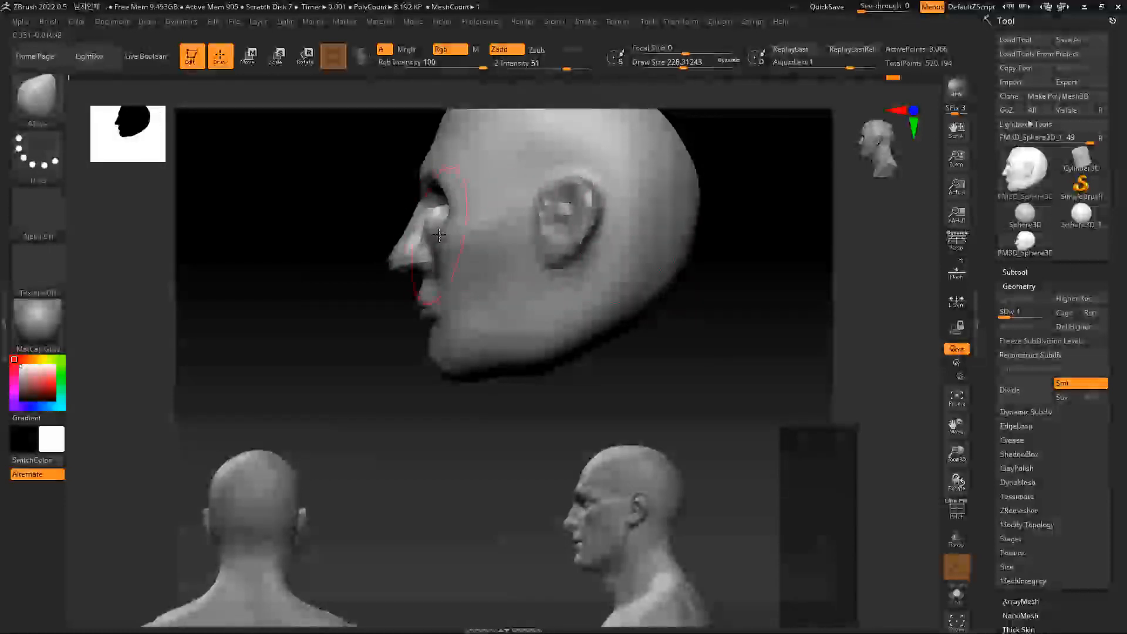
Widen the eye socket toward the temple and refine its edge with the Move brush at a draw size of about 140
left_click_drag(465, 195, 483, 194)
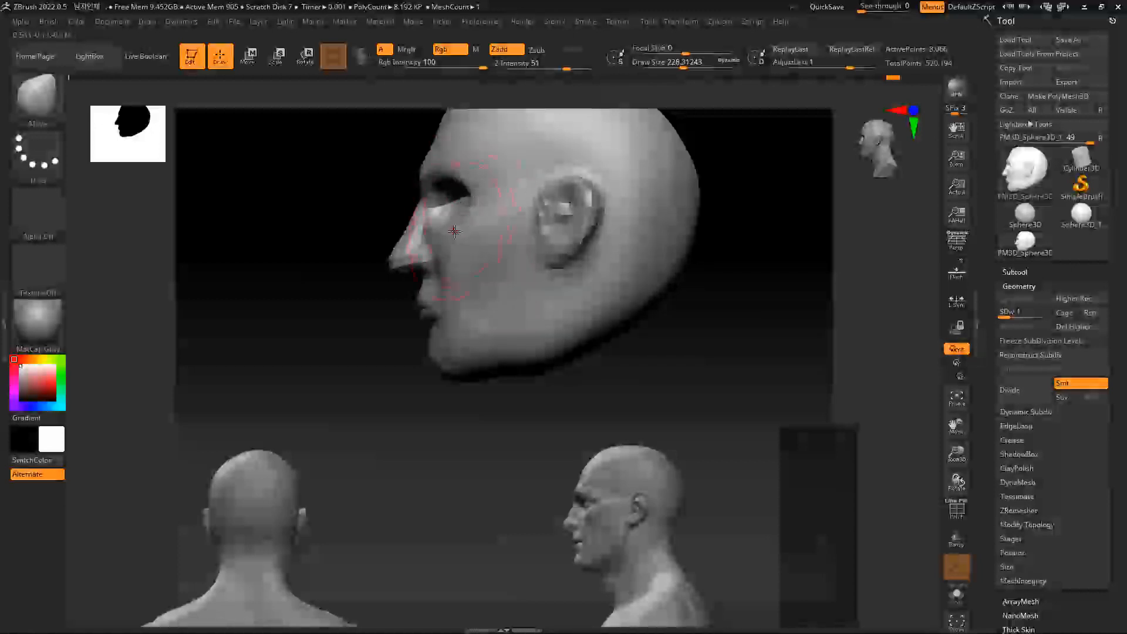
key("space")
left_click_drag(458, 223, 445, 223)
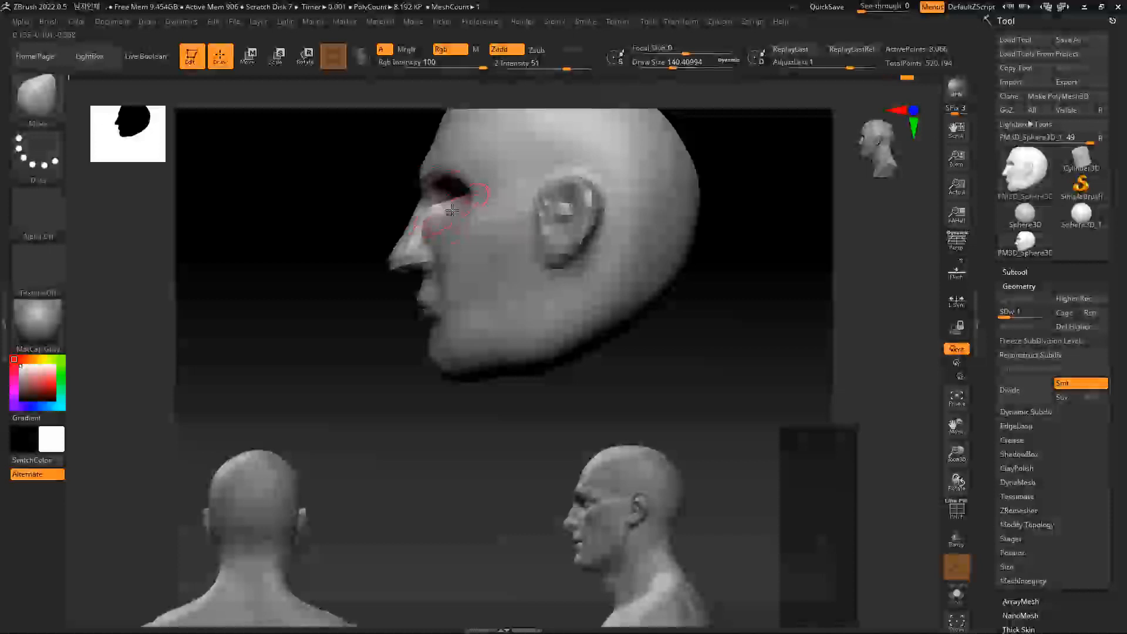
left_click_drag(453, 179, 457, 185)
left_click_drag(353, 276, 430, 227)
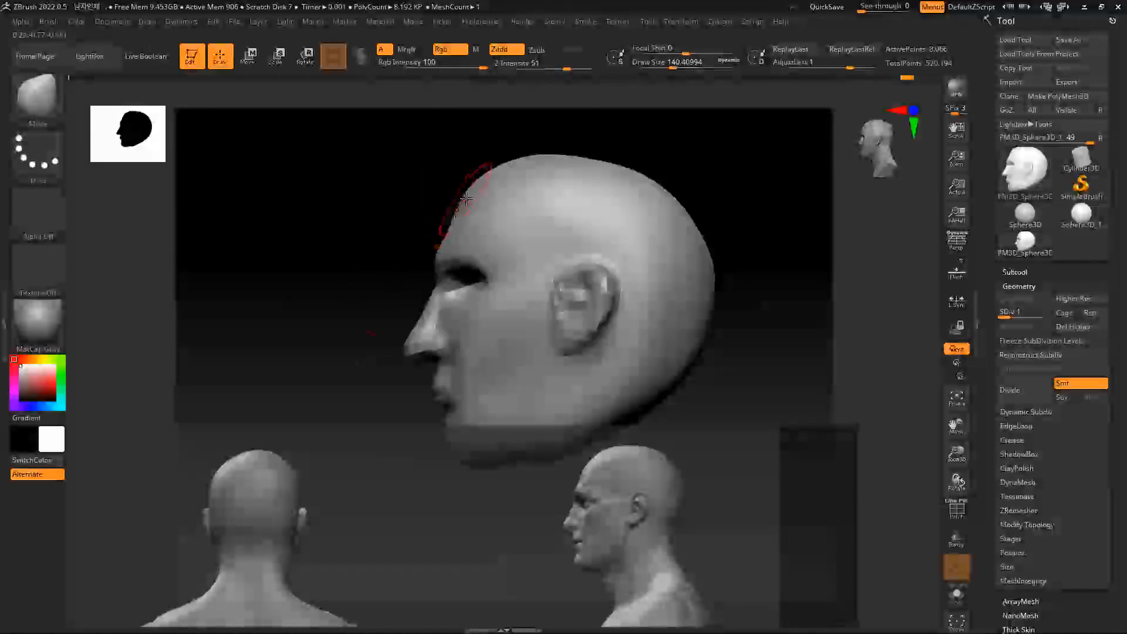
Reshape the crown of the skull with the Move brush at a draw size of about 262
key("space")
left_click_drag(513, 185, 558, 186)
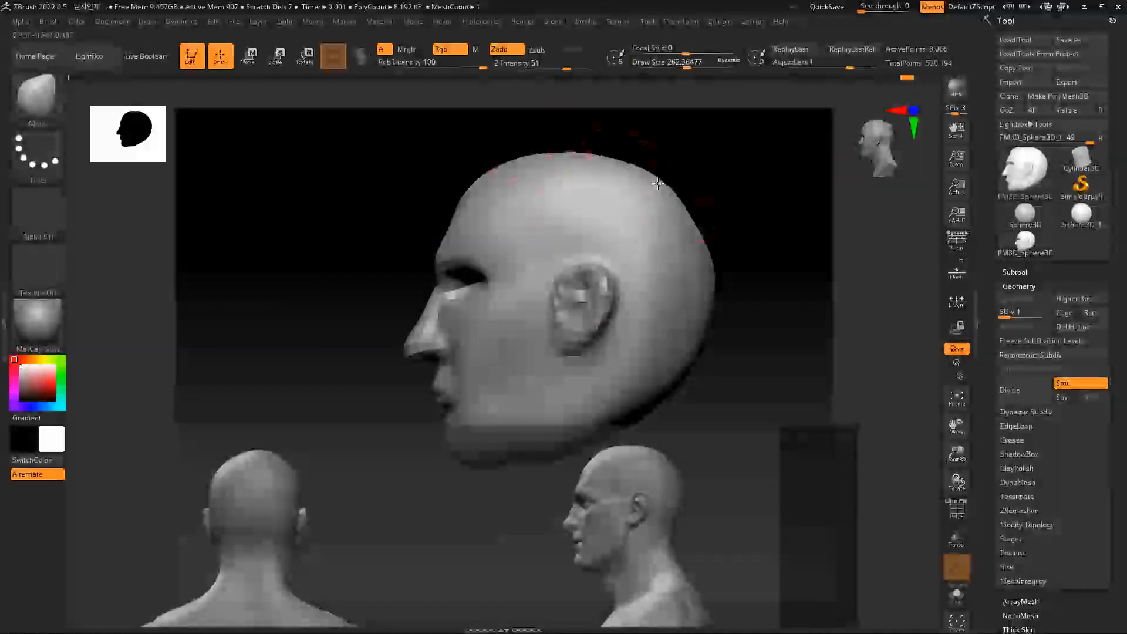
mouse_move(739, 221)
left_mouse_down("shift")
mouse_move(766, 239)
mouse_move(751, 221)
left_mouse_up("shift")
left_click_drag(595, 161, 593, 144)
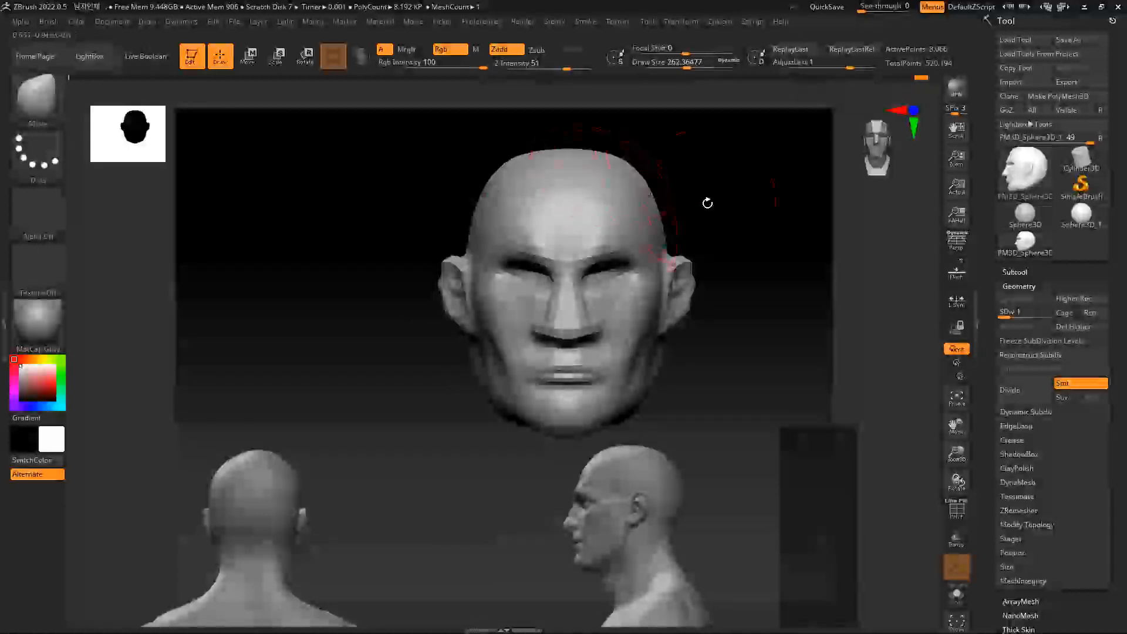
Reposition the Spotlight reference so its front and back views sit below the head
key("z")
left_click_drag(357, 431, 789, 399)
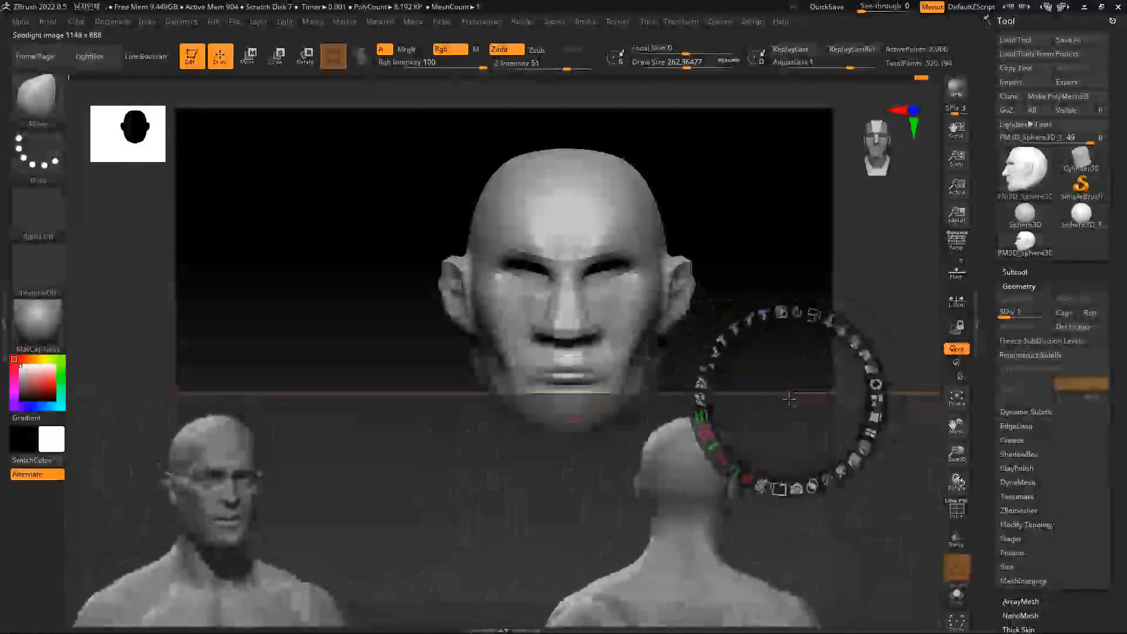
key("z")
Round and widen the upper sides of the skull as seen from the back with the Move brush
left_click_drag(752, 227, 614, 200)
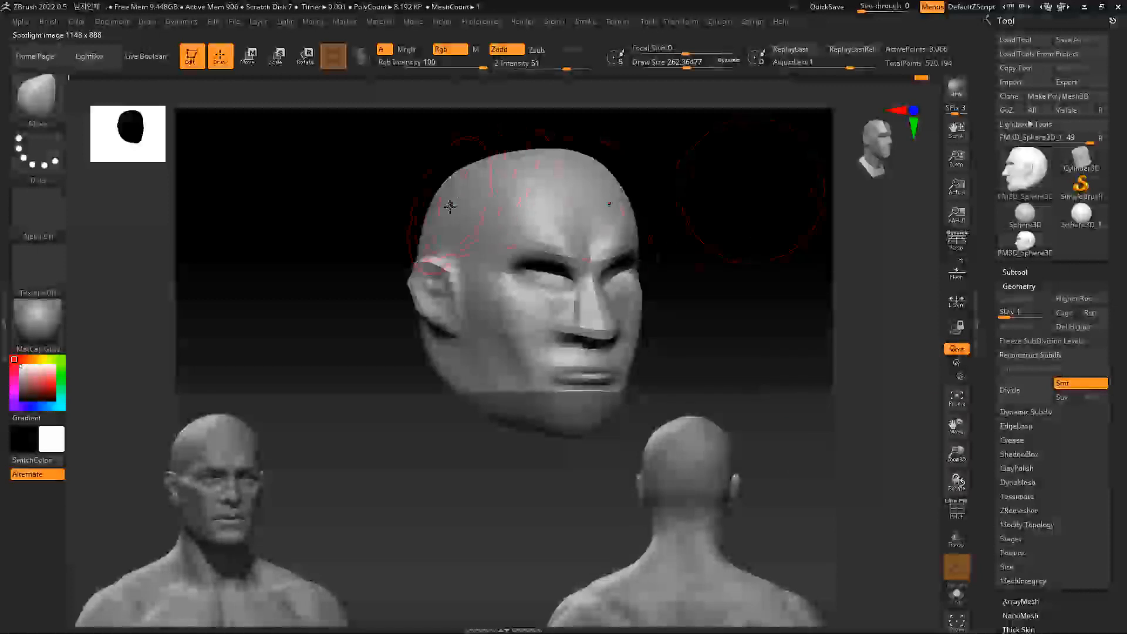
left_click_drag(692, 200, 610, 212)
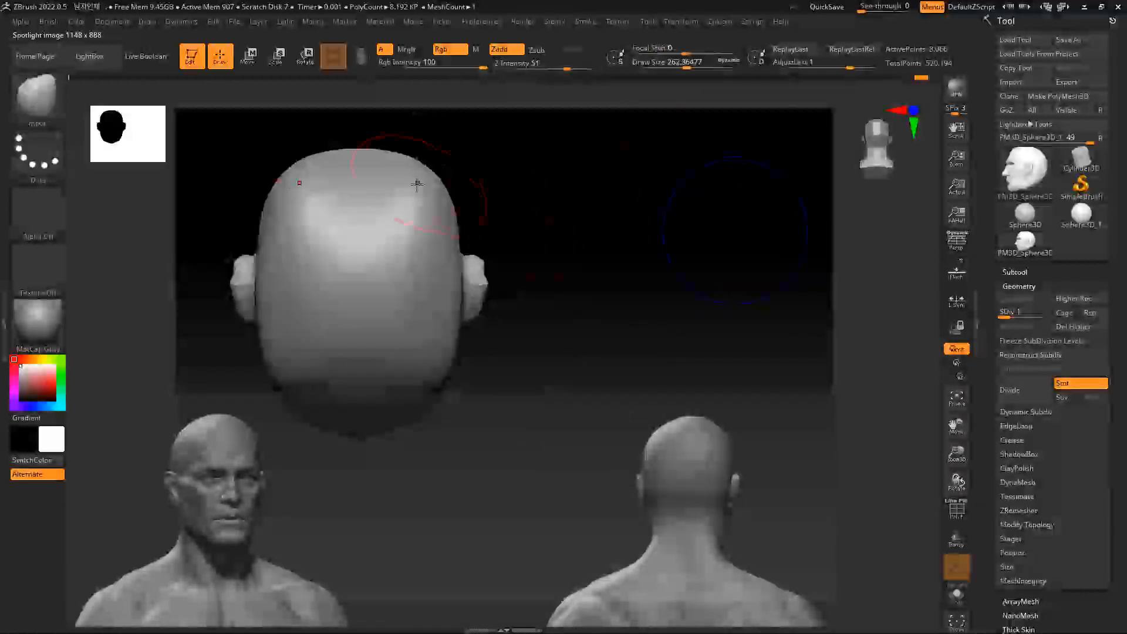
left_click_drag(369, 161, 373, 153)
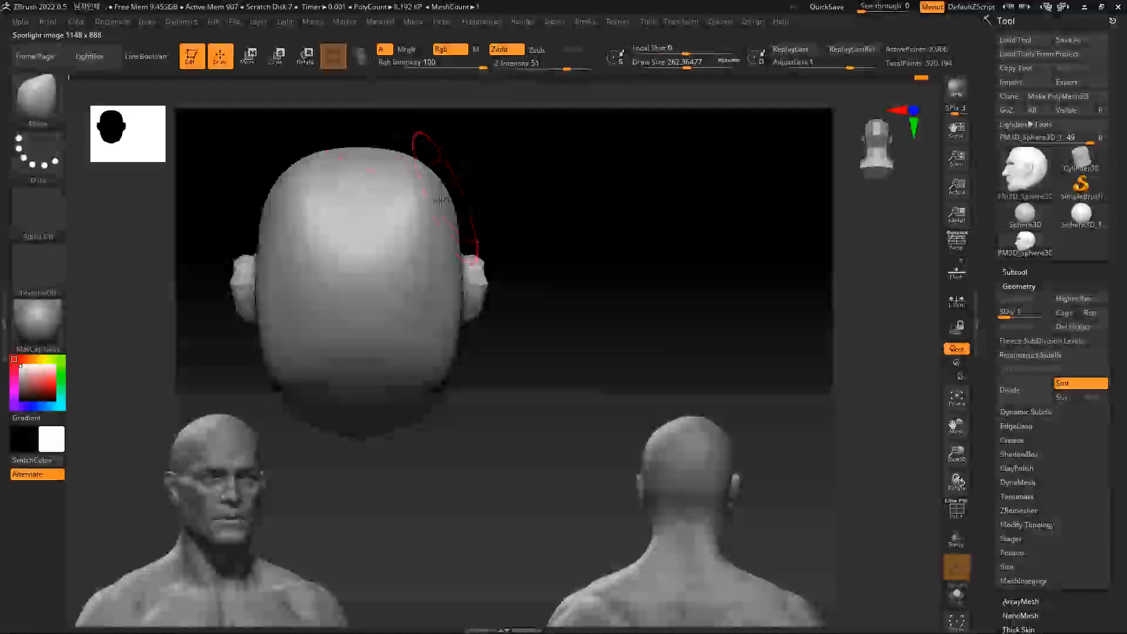
left_click_drag(445, 199, 452, 197)
left_click_drag(451, 242, 437, 182)
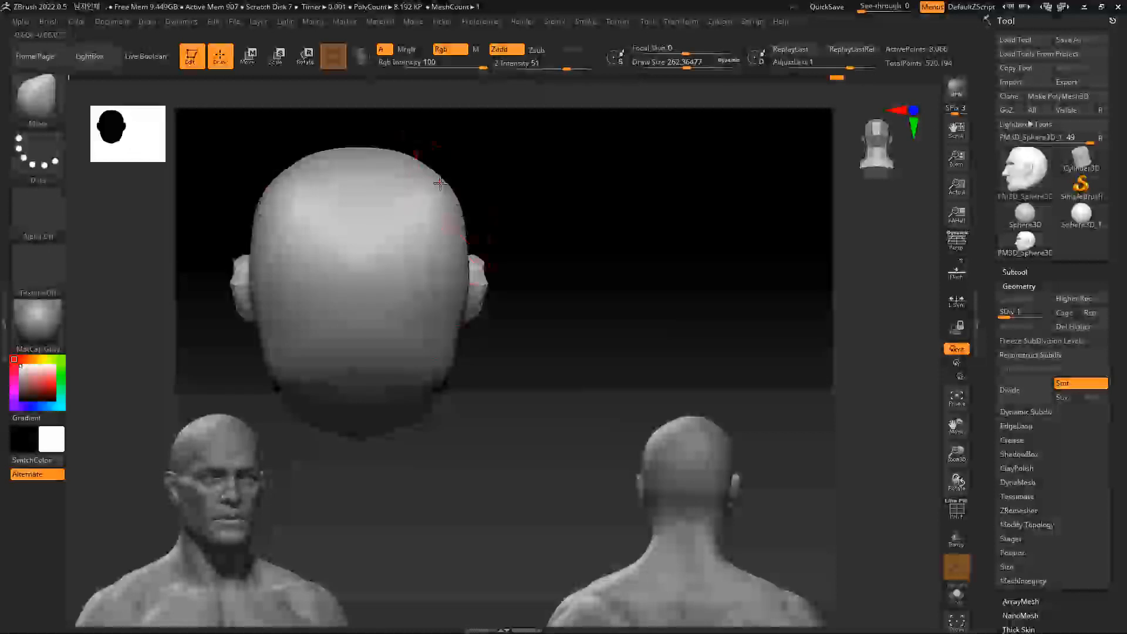
Reshape the rear of the skull from several angles with the Move brush at a draw size of about 484
mouse_move(382, 194)
right_mouse_down()
mouse_move(447, 188)
mouse_move(410, 194)
right_mouse_up()
right_click_drag(342, 288, 354, 370)
key("space")
left_click_drag(355, 310, 377, 308)
left_click_drag(363, 173, 351, 176)
right_click_drag(326, 281, 323, 298)
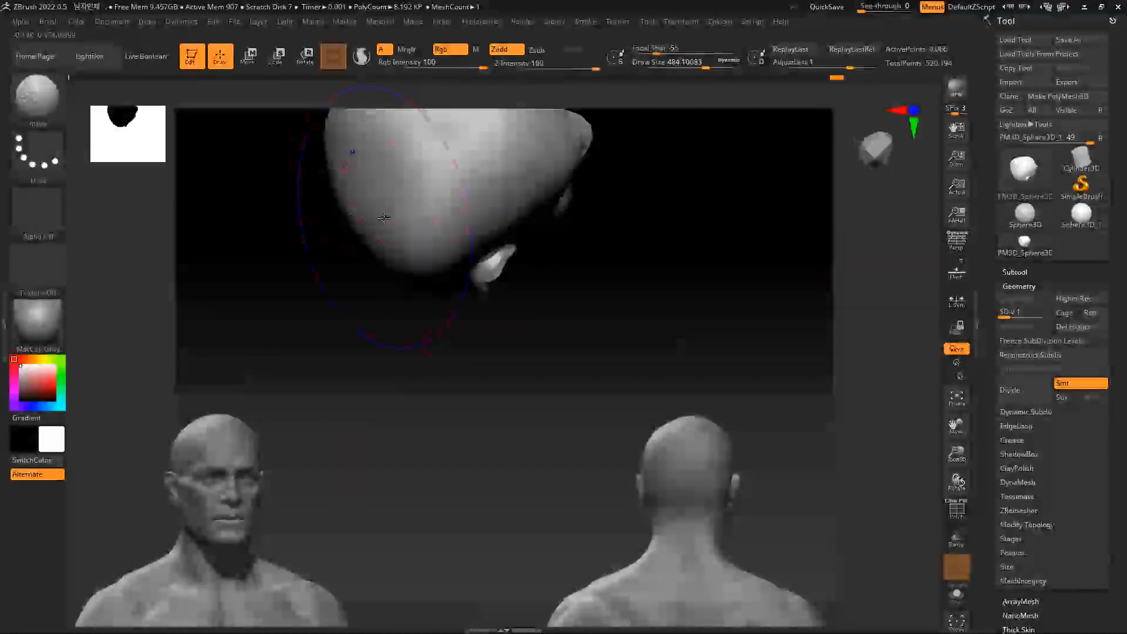
mouse_move(362, 240)
right_mouse_down()
mouse_move(332, 251)
mouse_move(367, 195)
right_mouse_up()
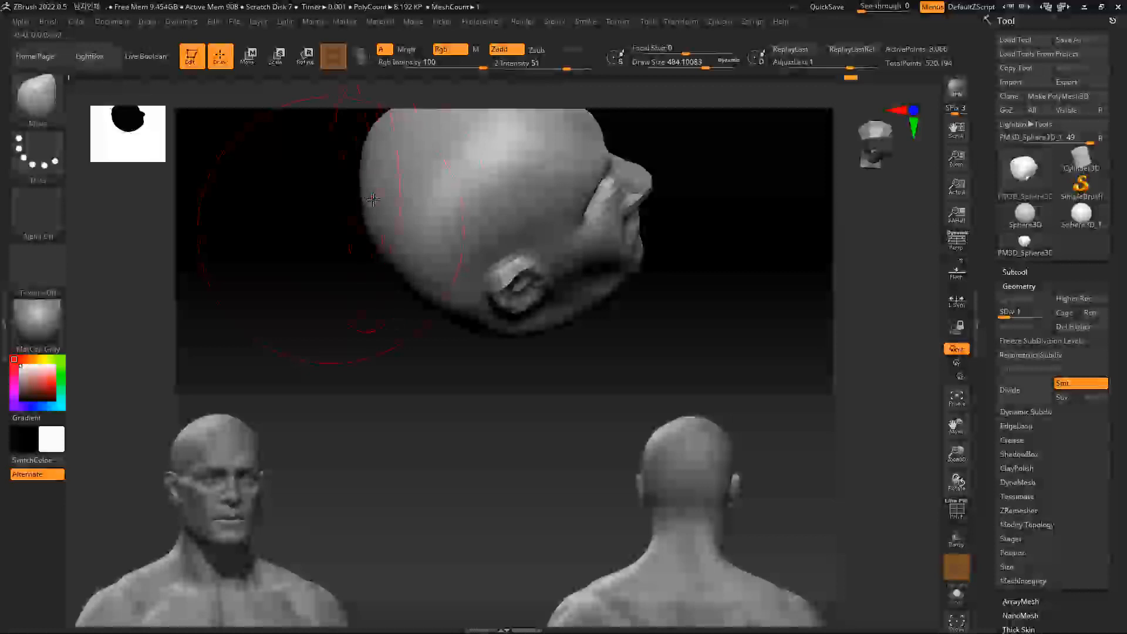
mouse_move(352, 255)
right_mouse_down()
mouse_move(342, 211)
mouse_move(352, 193)
mouse_move(400, 171)
right_mouse_up()
left_click_drag(399, 171, 392, 169)
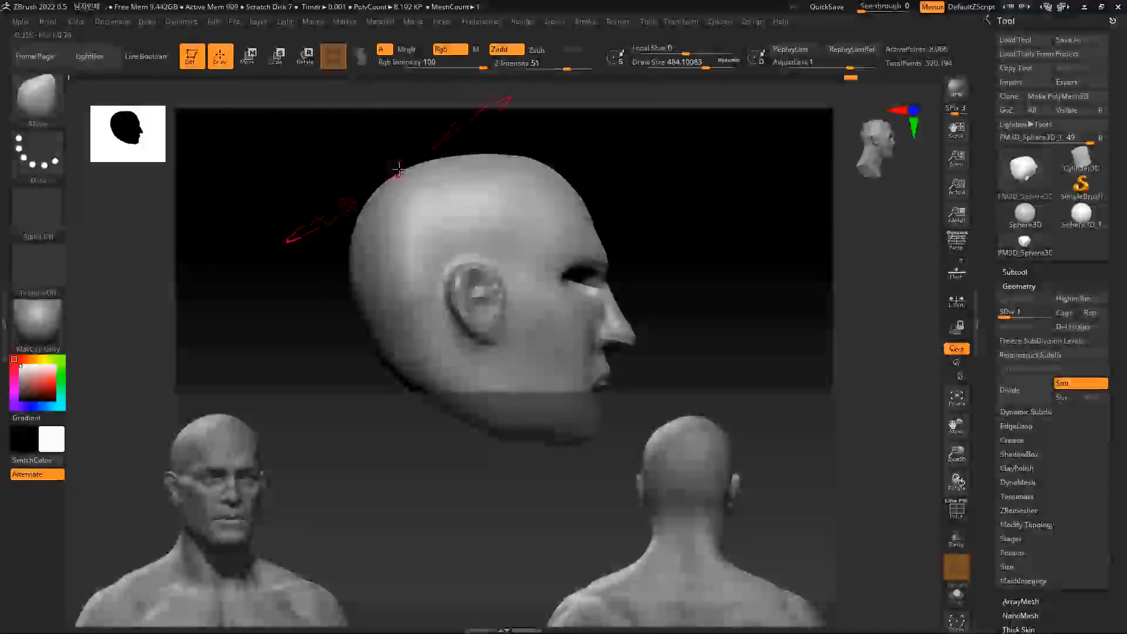
Paint a round mask under the head where the neck attaches, using a draw size of about 140
mouse_move(657, 221)
right_mouse_down()
mouse_move(654, 201)
mouse_move(653, 248)
mouse_move(611, 247)
mouse_move(684, 181)
right_mouse_up()
key("space")
left_click_drag(613, 231, 590, 231)
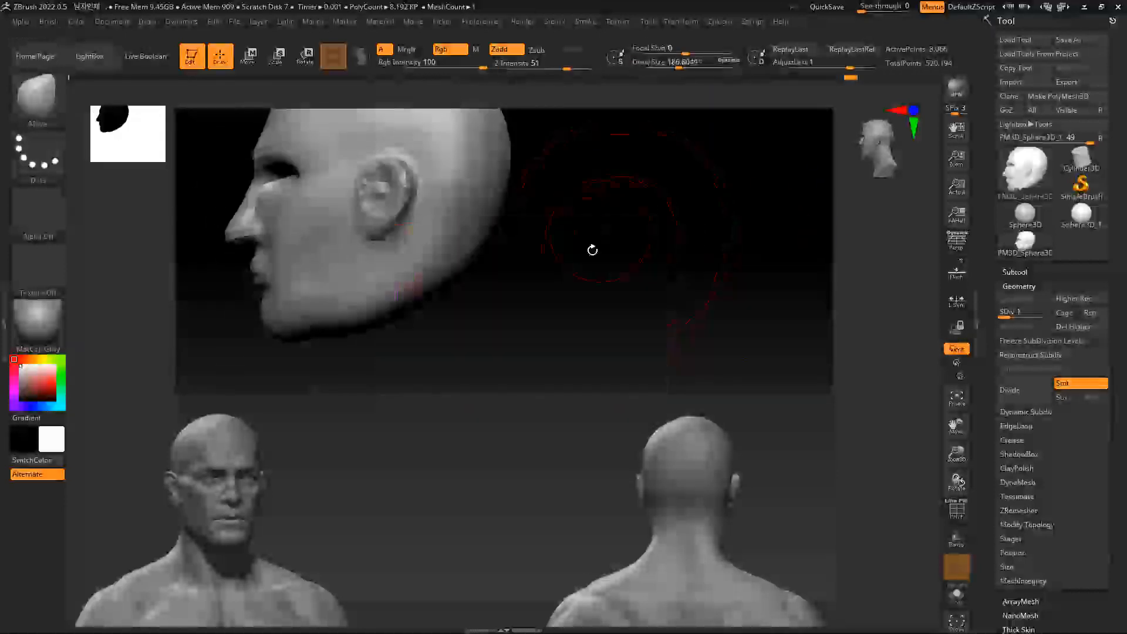
right_click_drag(592, 250, 563, 216)
key("space")
left_click_drag(354, 228, 377, 214)
key("ctrl")
key("ctrl+z")
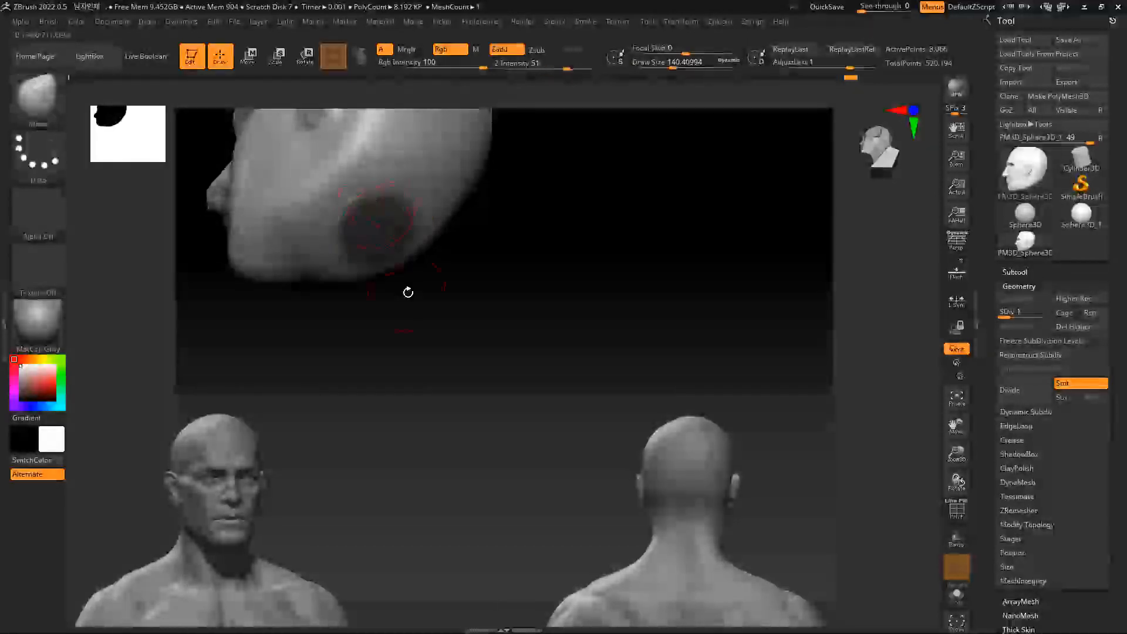
left_click_drag(404, 282, 411, 294, "ctrl")
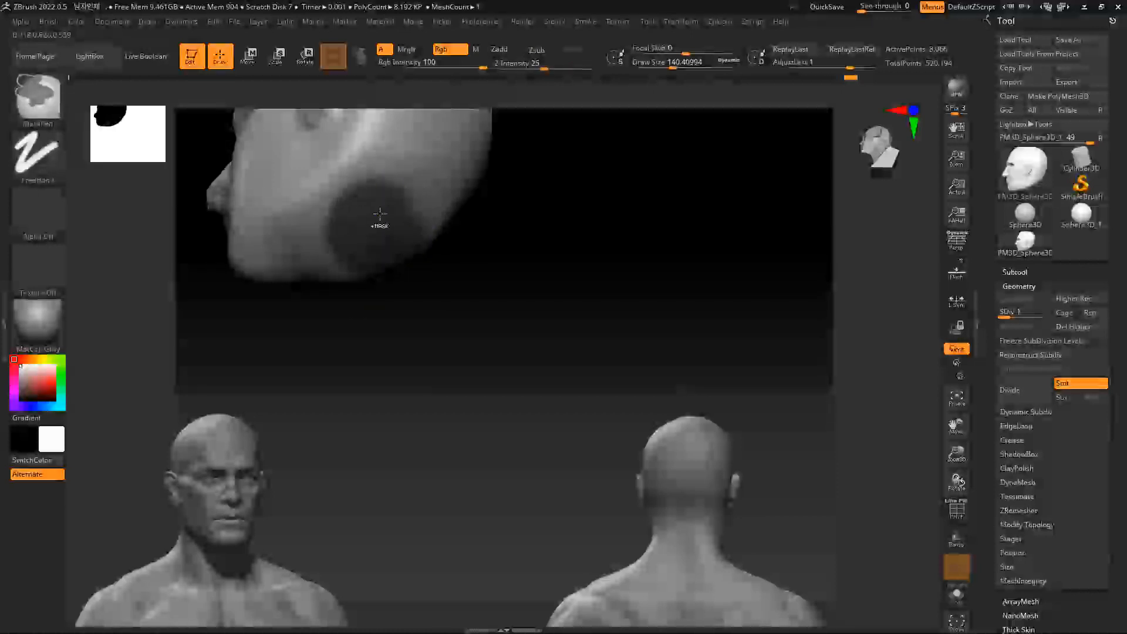
key("ctrl")
left_click_drag(365, 221, 381, 217, "ctrl")
Invert the mask so only the neck area under the head can be edited
mouse_move(487, 251)
left_mouse_down()
mouse_move(526, 211)
mouse_move(543, 239)
mouse_move(530, 223)
left_mouse_up()
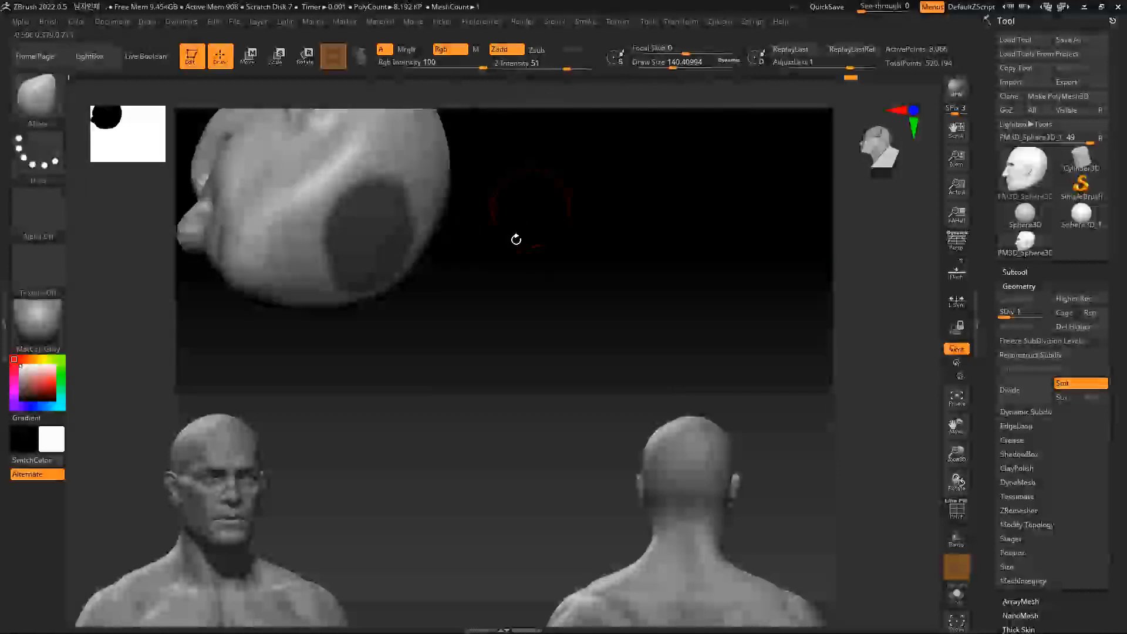
key("ctrl")
left_click(538, 222, "ctrl")
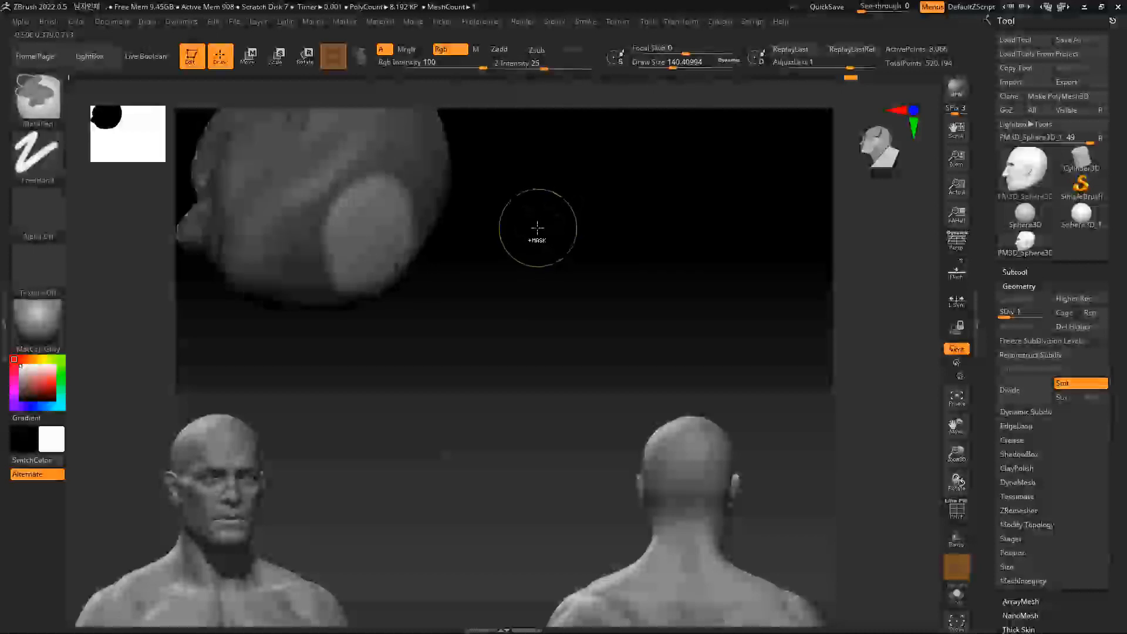
Pull the unmasked area down into a neck with an enlarged Move brush
mouse_move(522, 220)
left_mouse_down()
mouse_move(551, 262)
mouse_move(535, 271)
mouse_move(503, 222)
left_mouse_up()
key("space")
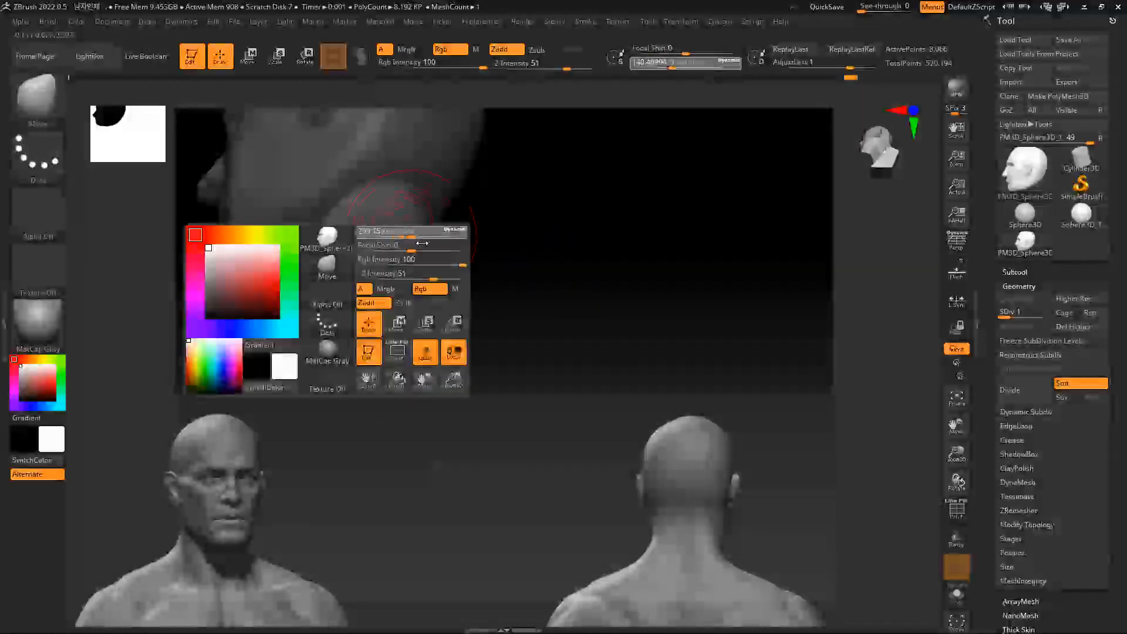
left_click_drag(375, 238, 389, 237)
left_click_drag(401, 281, 422, 327)
left_click_drag(360, 293, 369, 347)
mouse_move(411, 303)
left_mouse_down()
mouse_move(433, 310)
mouse_move(535, 294)
mouse_move(466, 290)
mouse_move(443, 274)
mouse_move(499, 274)
mouse_move(443, 286)
mouse_move(539, 249)
mouse_move(530, 209)
mouse_move(487, 252)
left_mouse_up()
mouse_move(538, 226)
left_mouse_down("shift")
mouse_move(551, 237)
mouse_move(624, 227)
left_mouse_up("shift")
left_click_drag(604, 231, 564, 229)
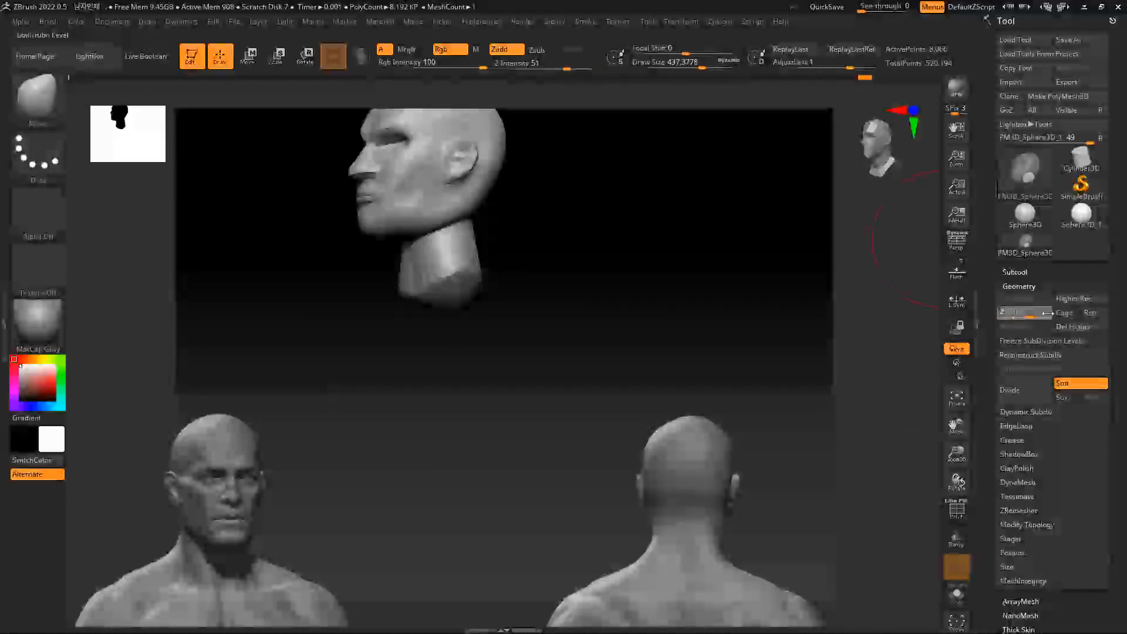
Raise the mesh to subdivision level 4 and smooth the neck surface at a draw size of about 207
left_click(1046, 312)
left_click_drag(608, 279, 561, 259)
key("space")
mouse_move(447, 236)
left_mouse_down("shift")
mouse_move(449, 222)
mouse_move(470, 215)
mouse_move(458, 252)
left_mouse_up("shift")
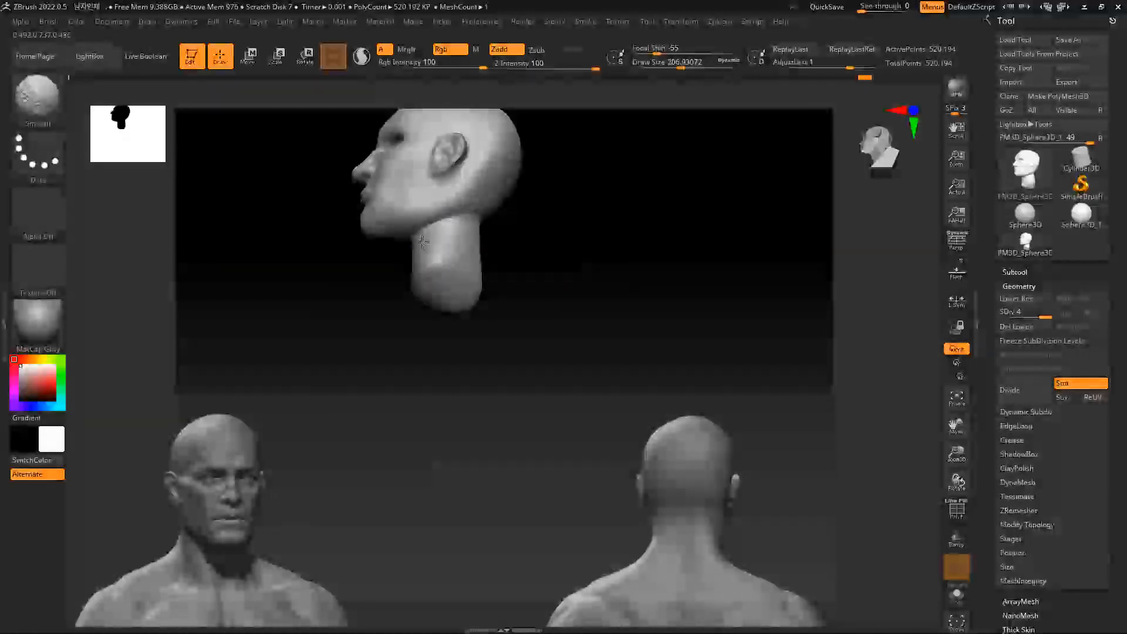
mouse_move(516, 232)
left_mouse_down()
mouse_move(570, 228)
mouse_move(551, 234)
mouse_move(603, 288)
mouse_move(563, 254)
left_mouse_up()
left_click_drag(433, 311, 394, 288, "shift")
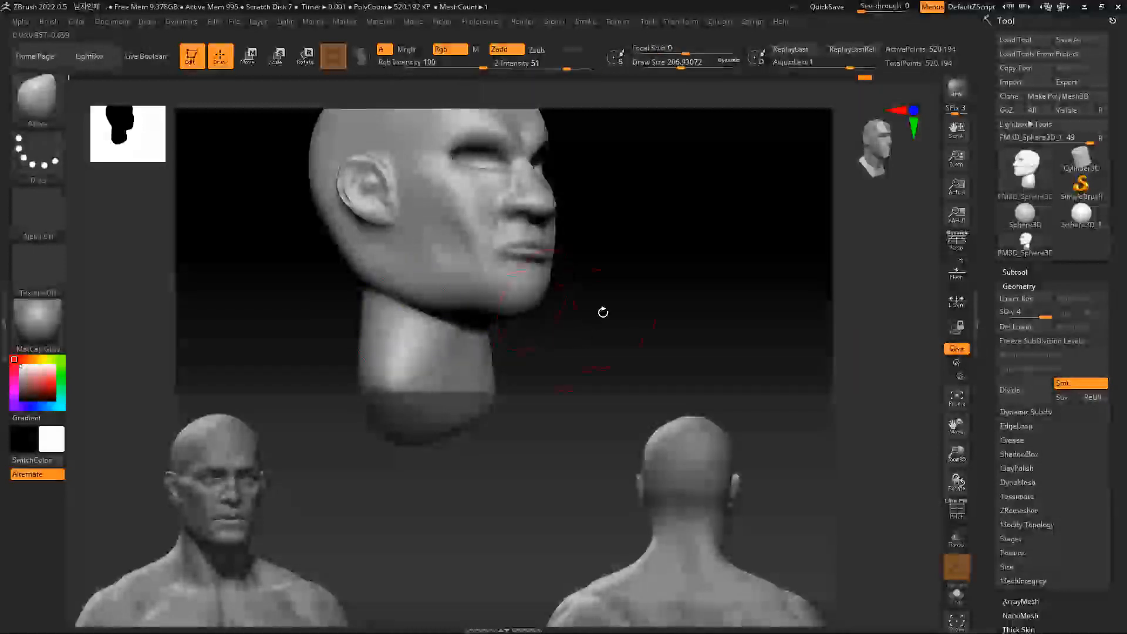
Smooth the lower neck and refine its shape from the side and back with the Move brush at a draw size of about 324
left_click_drag(596, 330, 664, 328)
left_click_drag(402, 332, 370, 316, "shift")
mouse_move(543, 282)
left_mouse_down()
mouse_move(549, 302)
mouse_move(564, 264)
left_mouse_up()
left_click_drag(575, 294, 526, 304)
mouse_move(596, 270)
left_mouse_down("alt")
mouse_move(614, 307)
mouse_move(604, 266)
mouse_move(626, 284)
mouse_move(539, 291)
left_mouse_up("alt")
mouse_move(416, 327)
left_mouse_down()
mouse_move(449, 321)
mouse_move(399, 347)
left_mouse_up()
key("space")
mouse_move(563, 252)
left_mouse_down()
mouse_move(536, 239)
mouse_move(586, 225)
left_mouse_up()
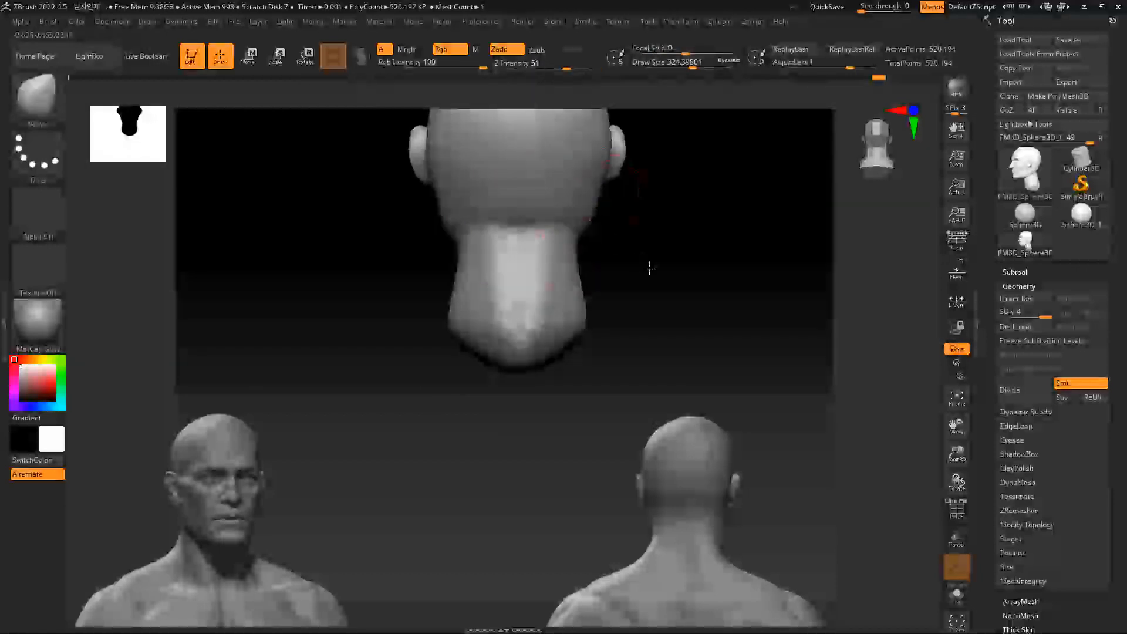
left_click_drag(650, 268, 607, 236, "shift")
mouse_move(575, 326)
left_mouse_down("shift")
mouse_move(727, 227)
mouse_move(687, 206)
mouse_move(619, 265)
mouse_move(657, 259)
mouse_move(676, 317)
left_mouse_up("shift")
Adjust the outer corners of the eye sockets from the front with the Move brush at a draw size of about 149
key("space")
left_click_drag(547, 219, 506, 212)
key("space")
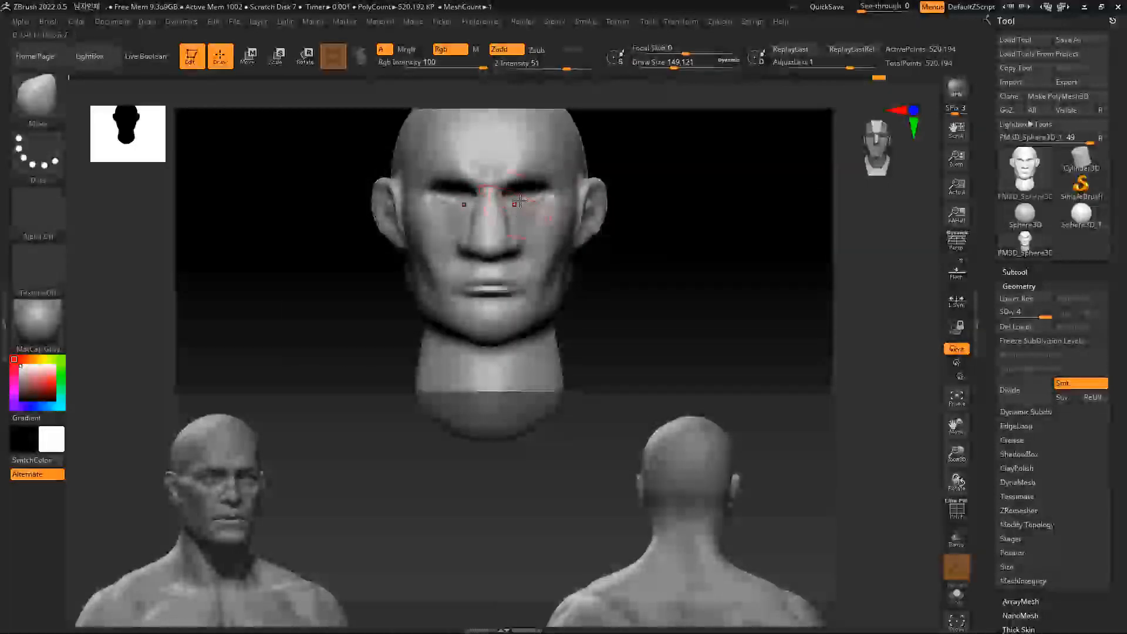
left_click_drag(539, 189, 543, 194)
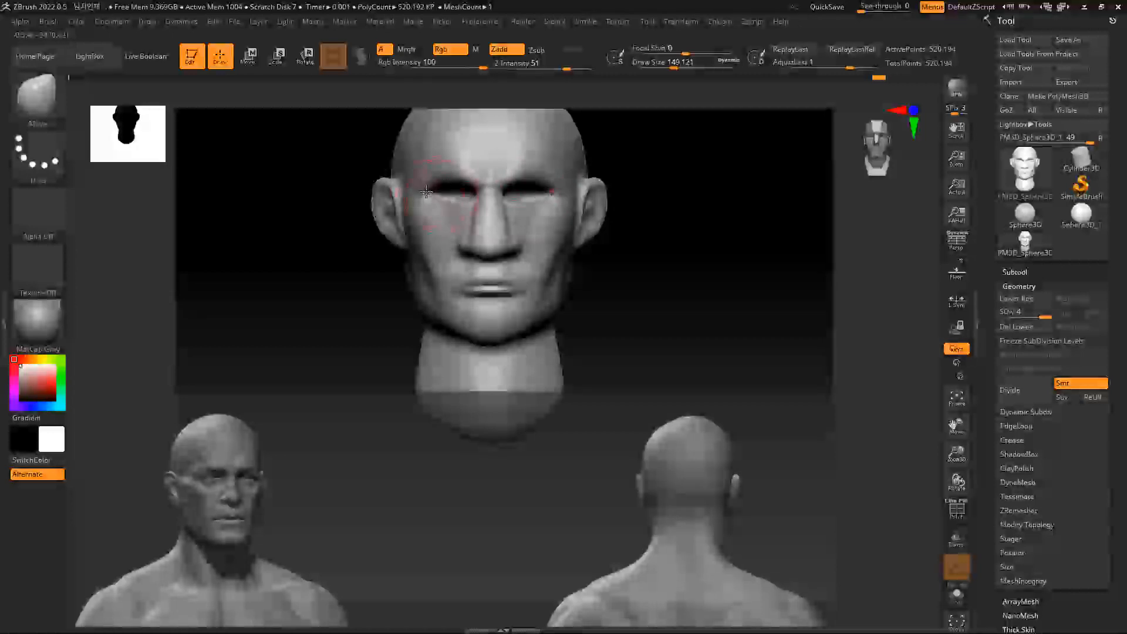
left_click_drag(621, 221, 522, 226)
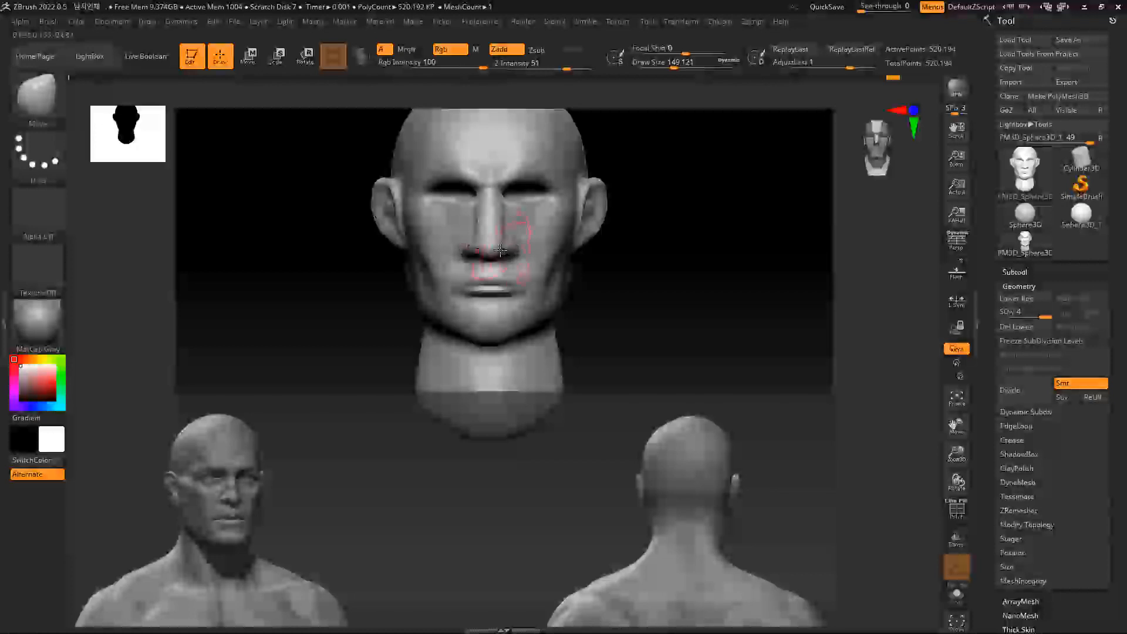
Refine the nose bridge and brow in profile with the Move brush
left_click_drag(704, 275, 522, 242)
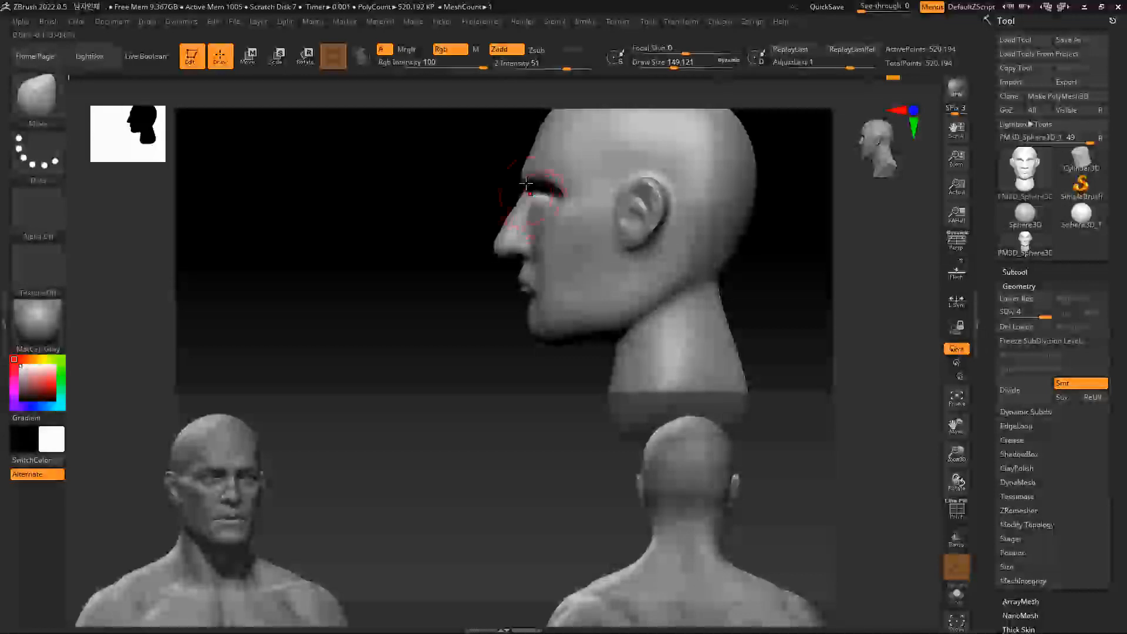
left_click_drag(475, 205, 509, 193)
left_click_drag(465, 252, 479, 202, "alt")
Enlarge and reposition the Spotlight reference so its side view overlays the head
key("z")
left_click_drag(607, 440, 242, 287)
left_click(621, 314)
left_click_drag(621, 315, 524, 319)
left_click_drag(526, 234, 637, 290)
left_click(737, 297)
left_click_drag(737, 298, 553, 270)
left_click_drag(568, 185, 596, 196)
key("z")
key("shift+z")
Match the back of the neck and skull to the overlaid side reference with the Move brush, reducing its draw size to about 358
mouse_move(710, 313)
left_mouse_down("alt")
mouse_move(772, 330)
mouse_move(799, 290)
mouse_move(783, 284)
left_mouse_up("alt")
key("space")
left_click_drag(732, 250, 709, 257)
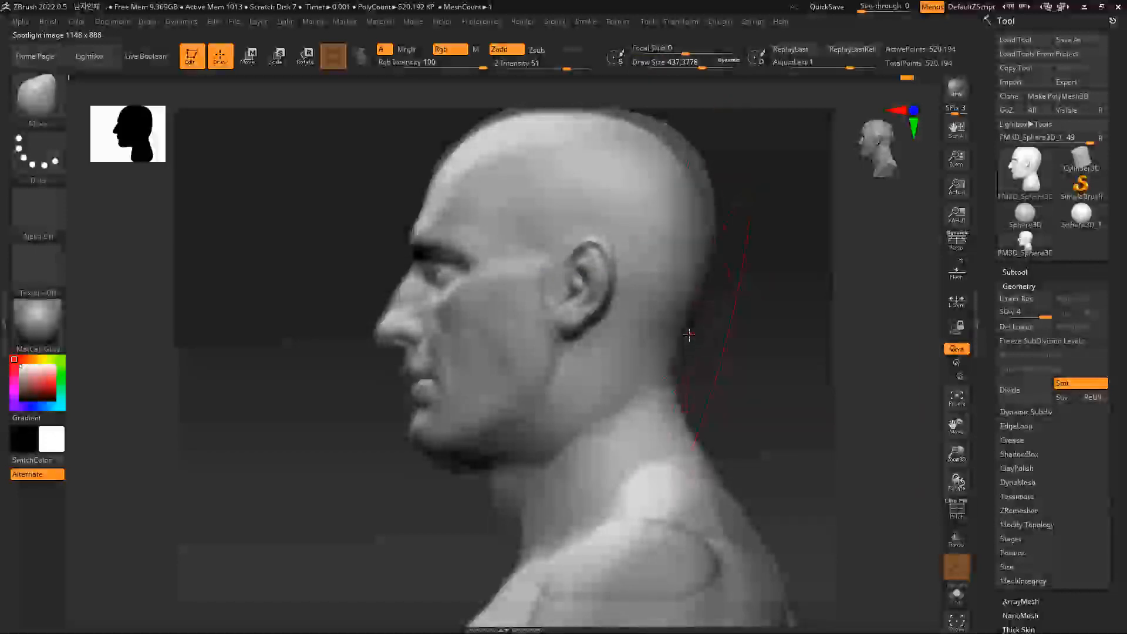
key("space")
left_click_drag(712, 347, 704, 348)
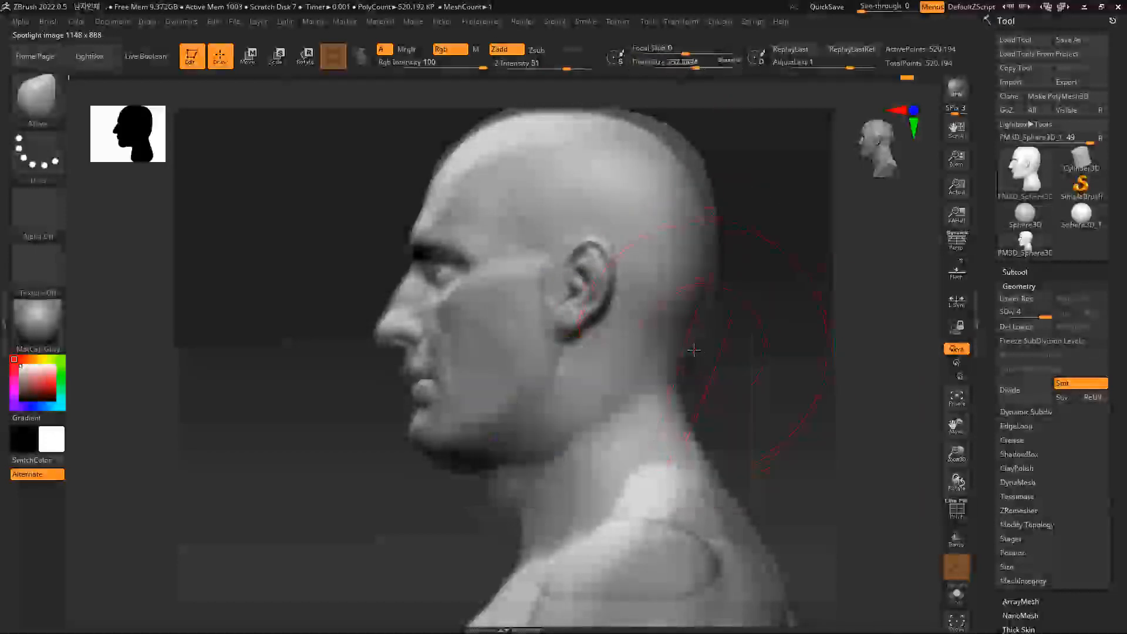
left_click_drag(714, 238, 711, 237)
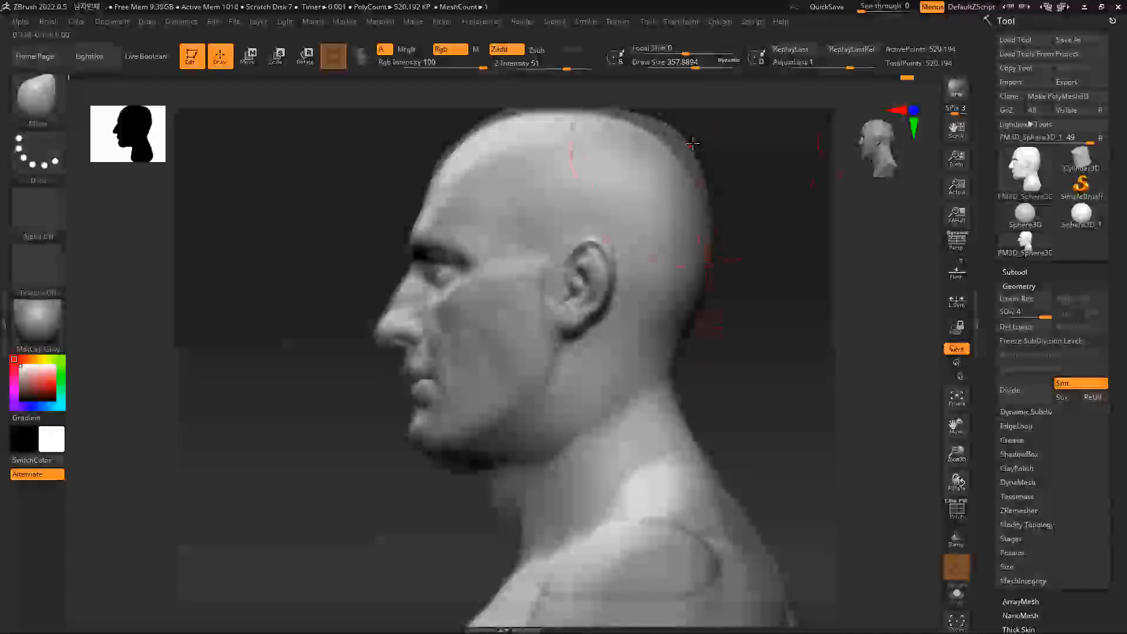
Refine the back of the skull and forehead in profile with the Move brush, reducing its draw size to about 167
left_click_drag(695, 148, 688, 161)
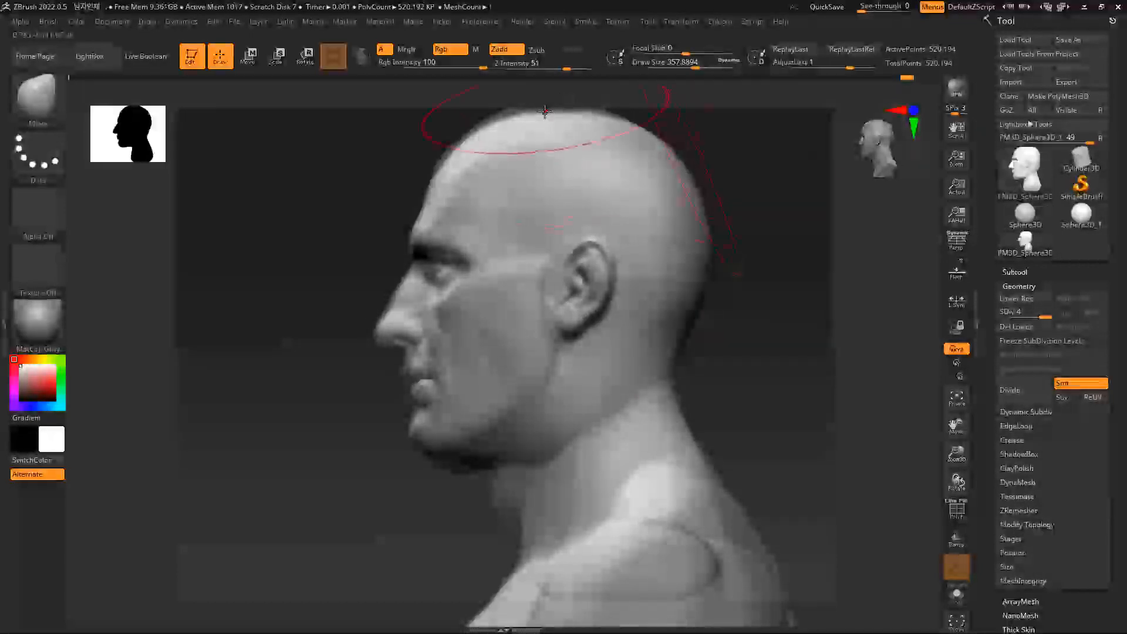
key("space")
left_click_drag(469, 197, 424, 194)
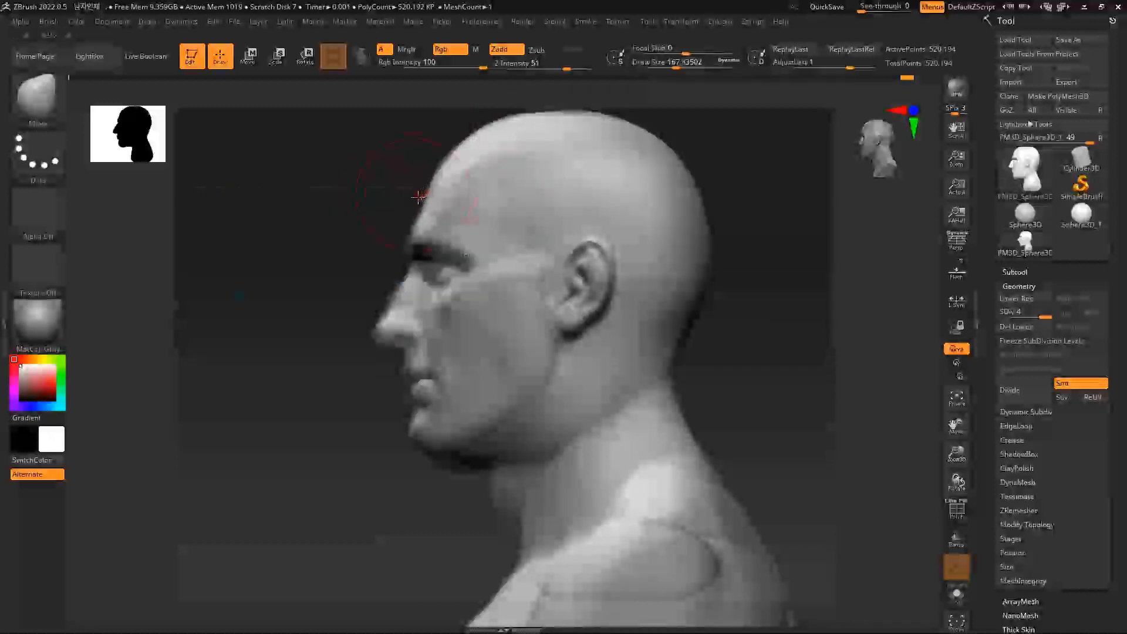
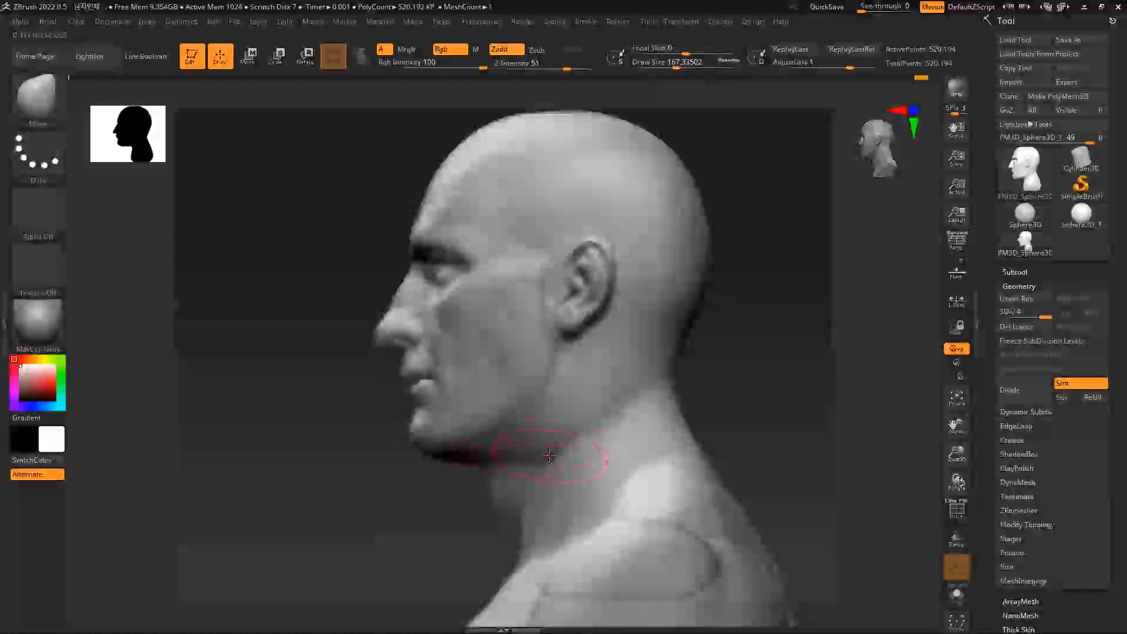
Shape the underside of the jaw and the front of the neck in profile with the Move brush at a draw size of about 274
right_click(538, 416)
left_click_drag(538, 415, 563, 416)
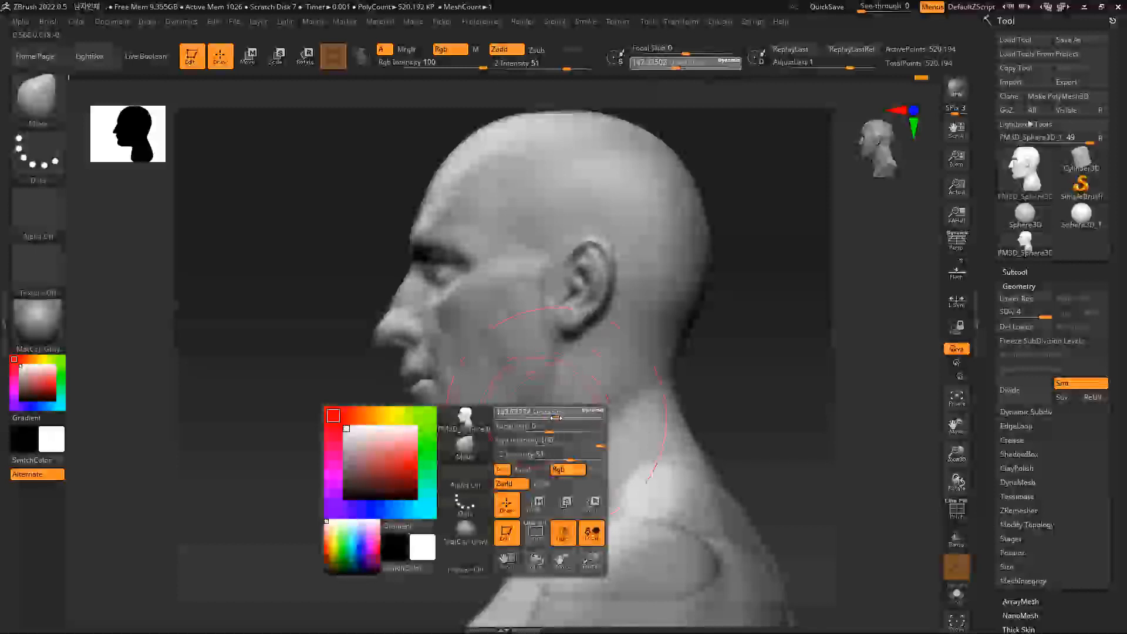
mouse_move(537, 494)
left_mouse_down()
mouse_move(507, 504)
mouse_move(500, 463)
left_mouse_up()
mouse_move(521, 511)
left_mouse_down()
mouse_move(509, 472)
mouse_move(513, 540)
left_mouse_up()
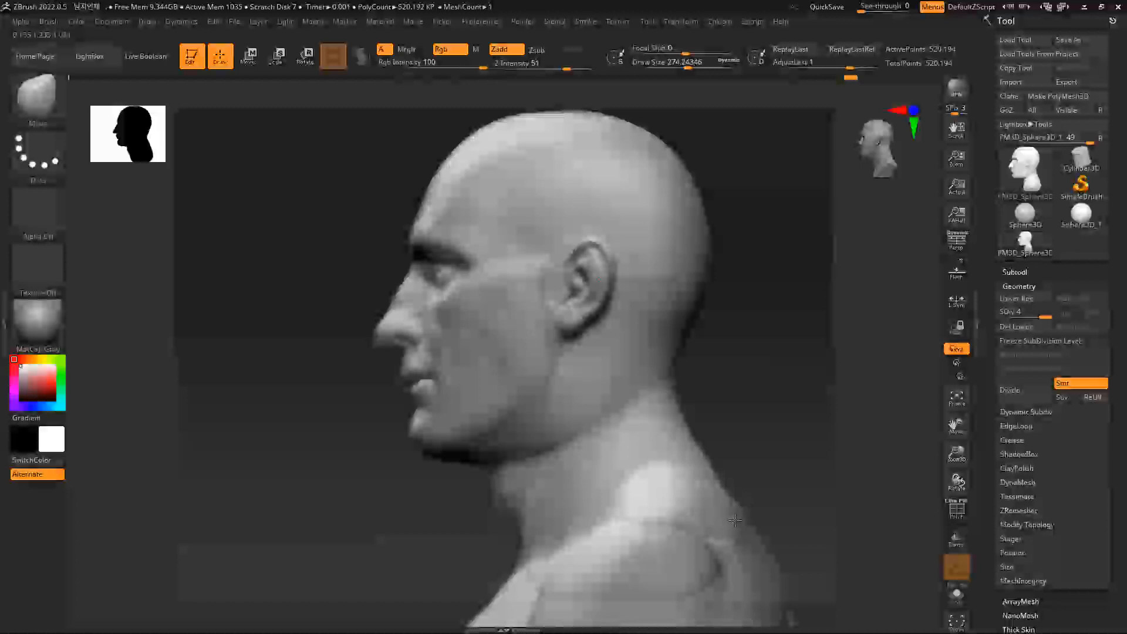
Reposition the Spotlight reference so its three-quarter front view overlaps the sculpted head, and turn the head to face front
key("shift+z")
key("z")
left_click_drag(829, 349, 651, 304)
key("z")
left_click_drag(857, 332, 767, 350)
left_click_drag(692, 355, 699, 285)
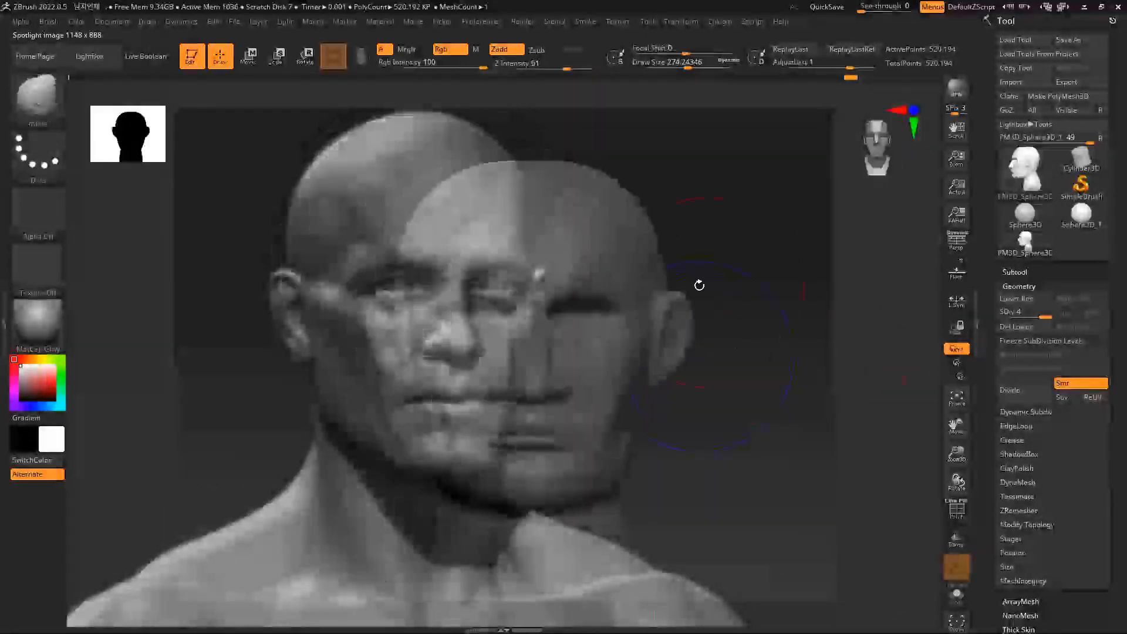
Try to raise the crown of the head with the Move brush, enlarging its draw size to about 846
key("space")
mouse_move(558, 167)
left_mouse_down()
mouse_move(568, 166)
mouse_move(551, 145)
left_mouse_up()
key("space")
left_click_drag(614, 300, 638, 298)
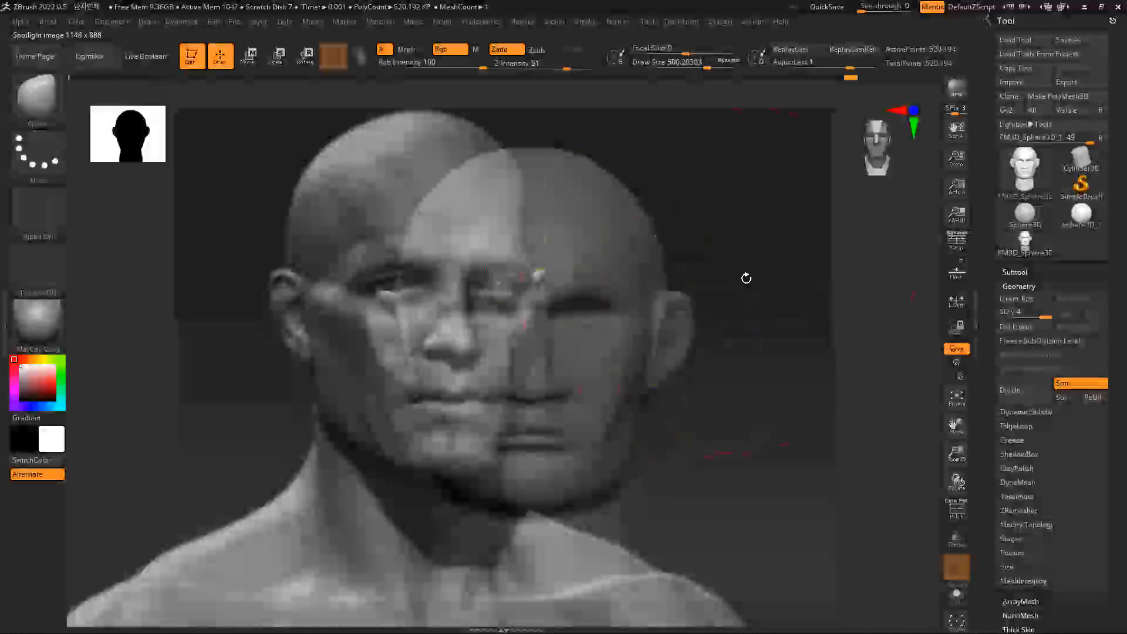
key("space")
mouse_move(645, 366)
left_mouse_down()
mouse_move(662, 366)
mouse_move(638, 343)
left_mouse_up()
Compare the crown's height from the front and side, and undo the last change to it
left_click_drag(734, 352, 693, 352, "shift")
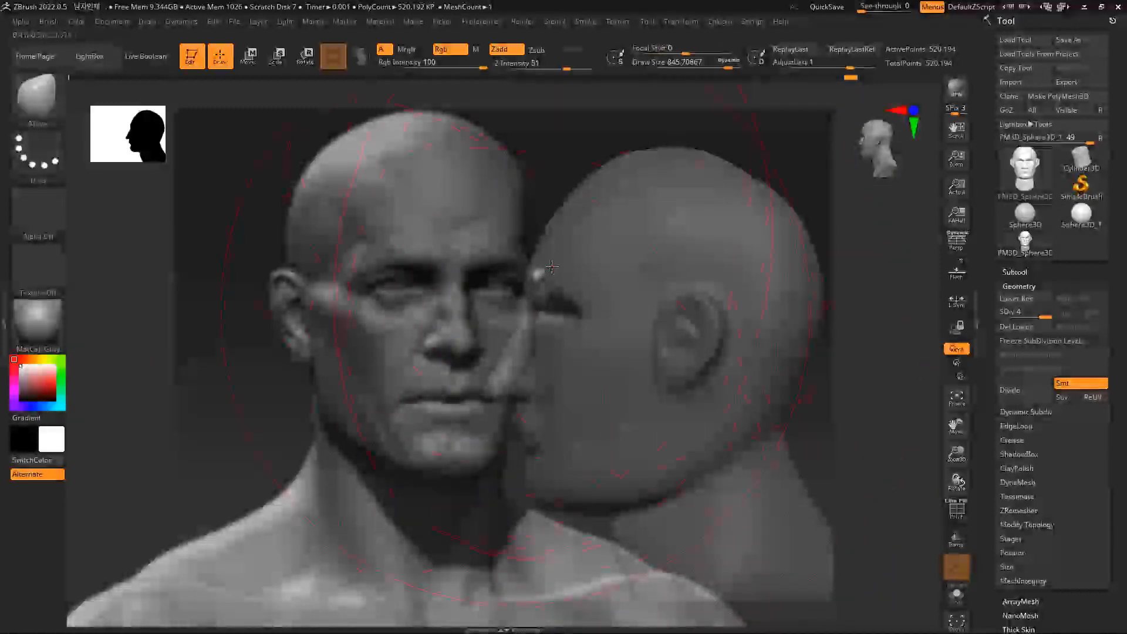
left_click_drag(464, 345, 522, 343, "shift")
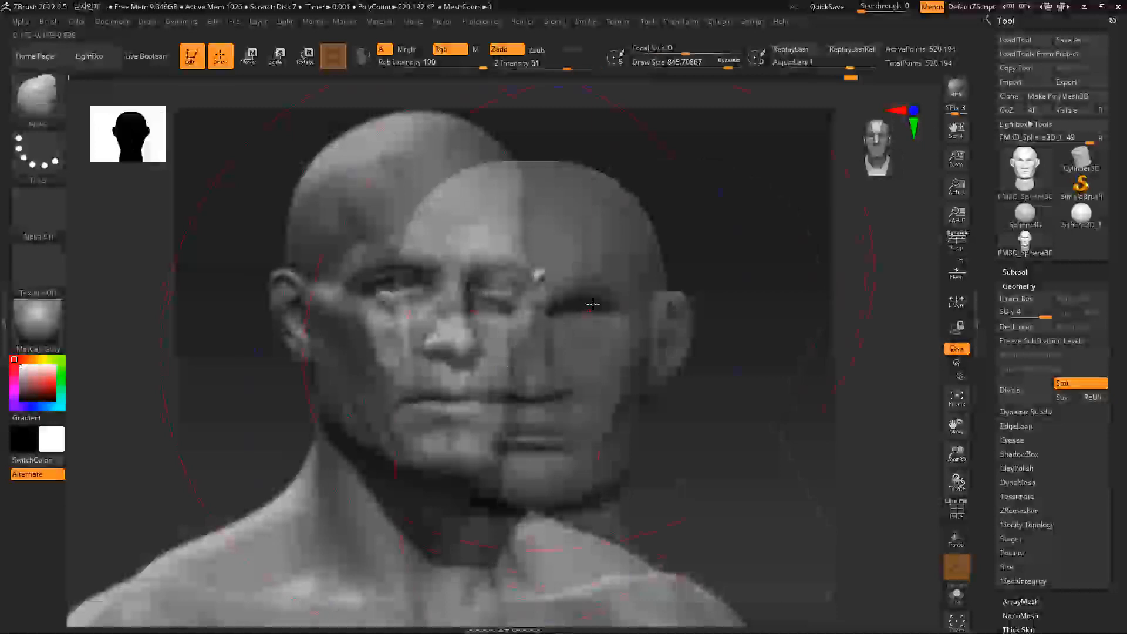
left_click_drag(724, 272, 669, 254, "shift")
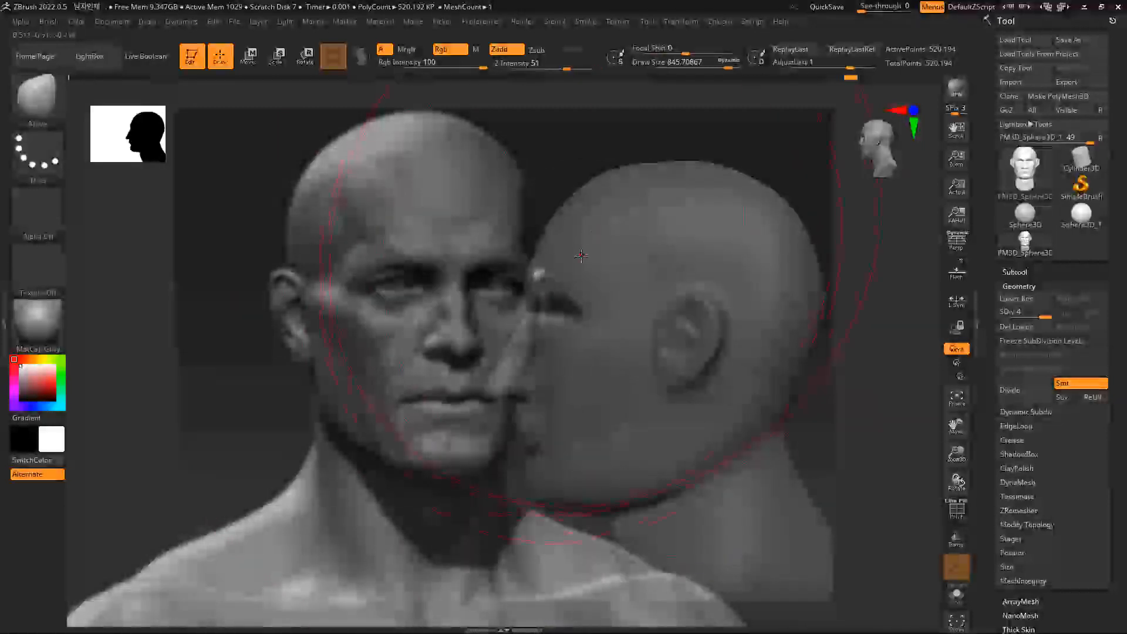
key("ctrl+shift")
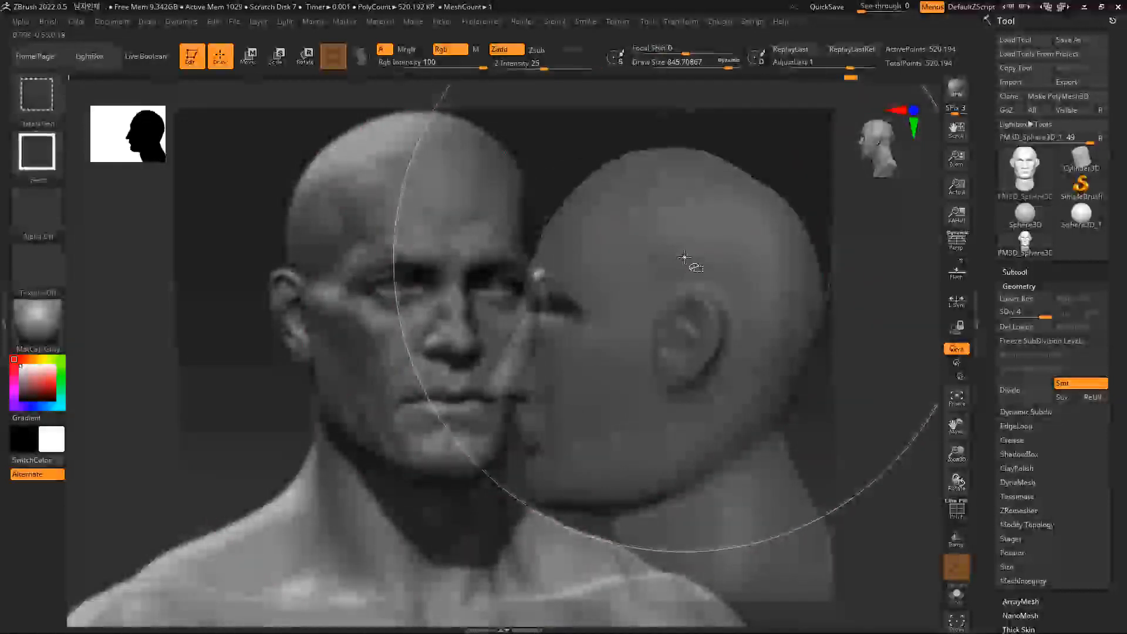
key("ctrl+z")
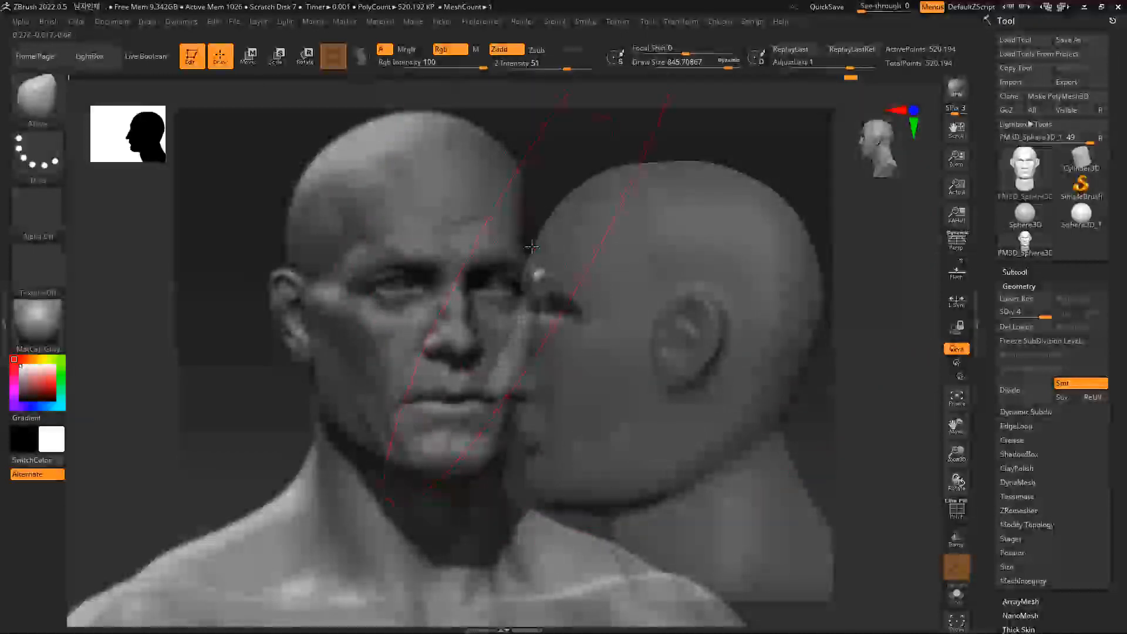
Align the head with the three-quarter reference, set the draw size to about 318, and fine-tune the Spotlight overlay
mouse_move(531, 246)
right_mouse_down()
mouse_move(694, 289)
mouse_move(727, 259)
mouse_move(698, 292)
mouse_move(730, 296)
mouse_move(717, 297)
right_mouse_up()
key("space")
left_click_drag(514, 284, 480, 283)
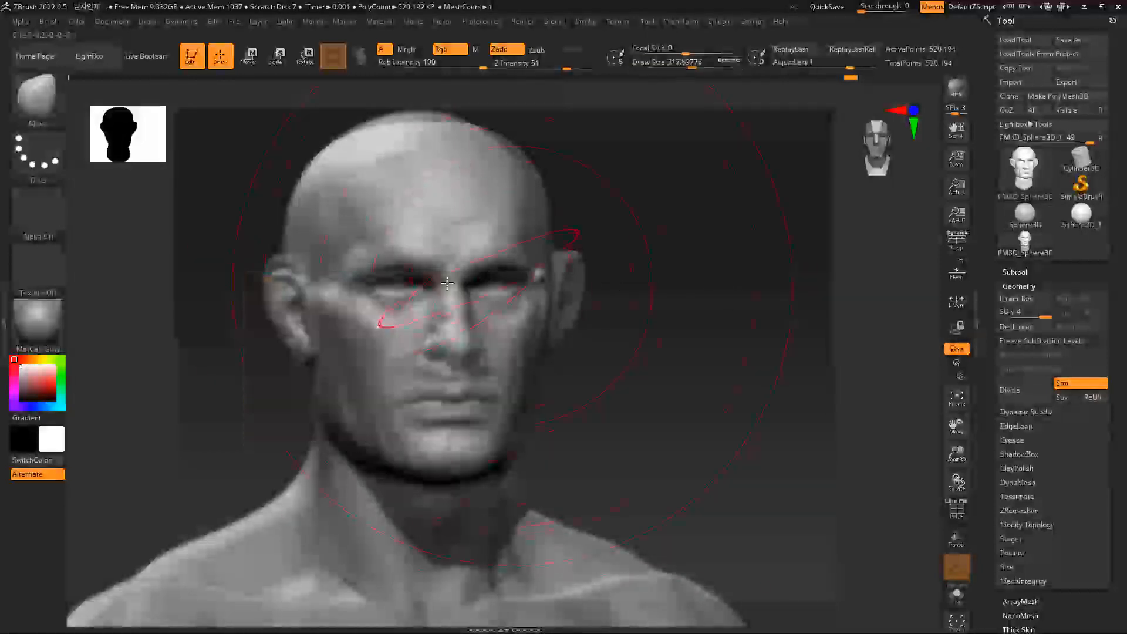
key("shift+z")
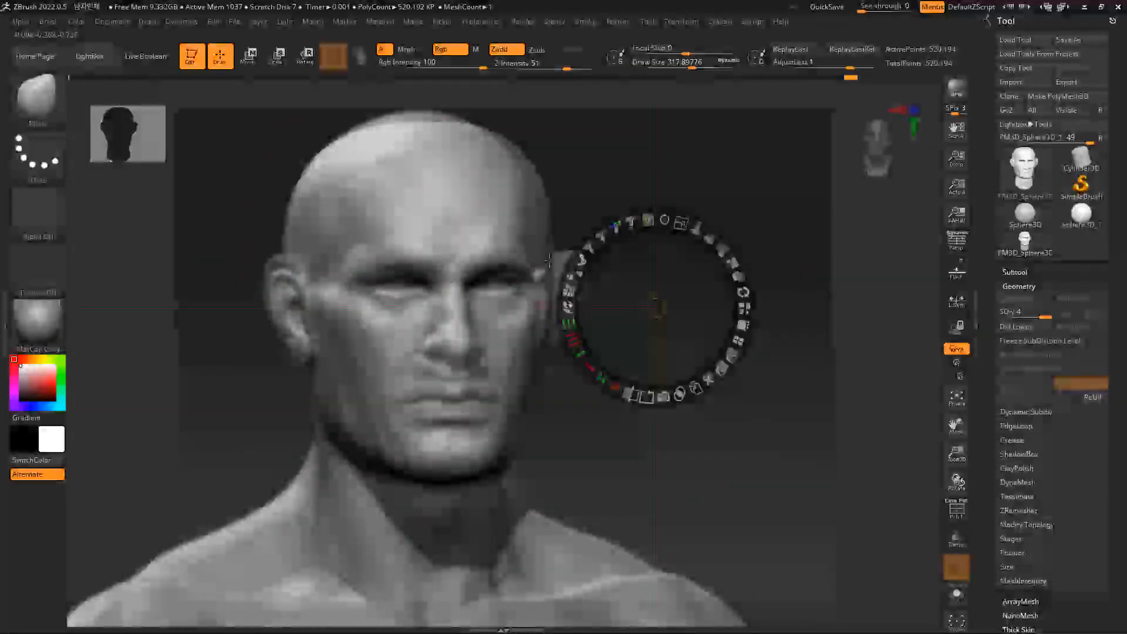
left_click(723, 251)
mouse_move(721, 256)
left_mouse_down()
mouse_move(738, 290)
mouse_move(731, 273)
left_mouse_up()
key("shift+z")
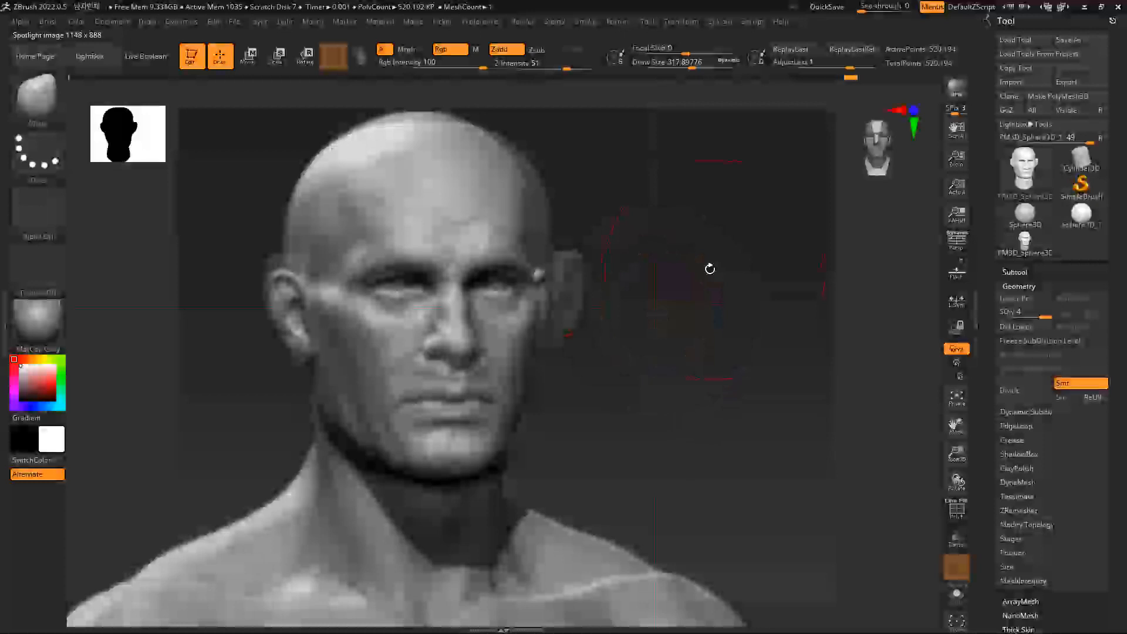
left_click_drag(616, 264, 653, 267)
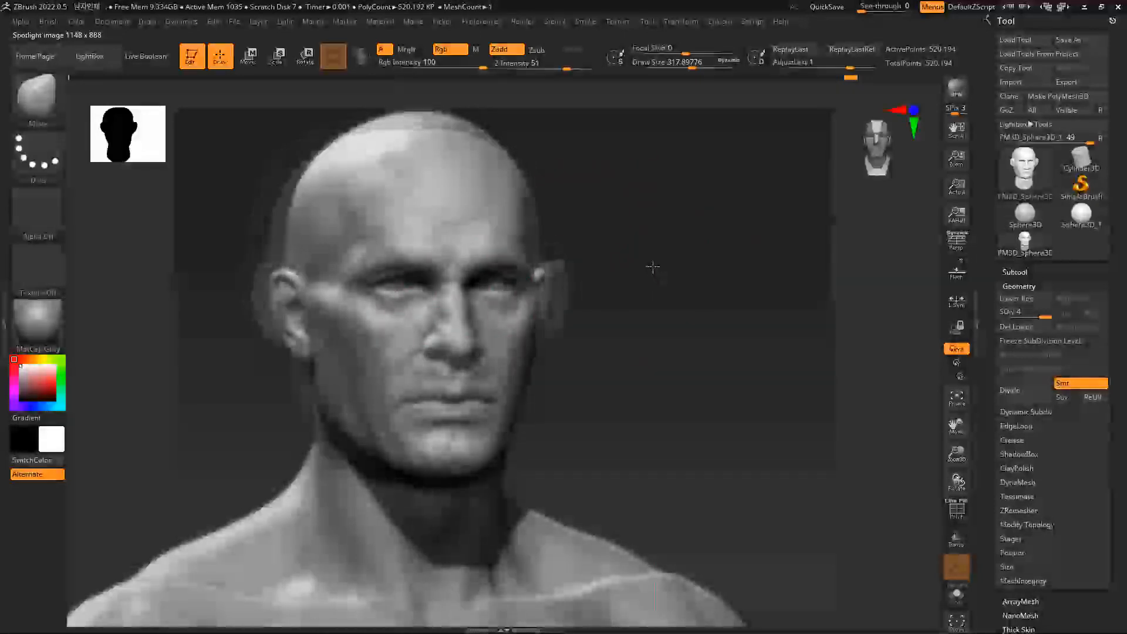
Preview the SkinShade4 and a brown MatCap material on the head, and switch back to a gray MatCap
left_click(62, 331)
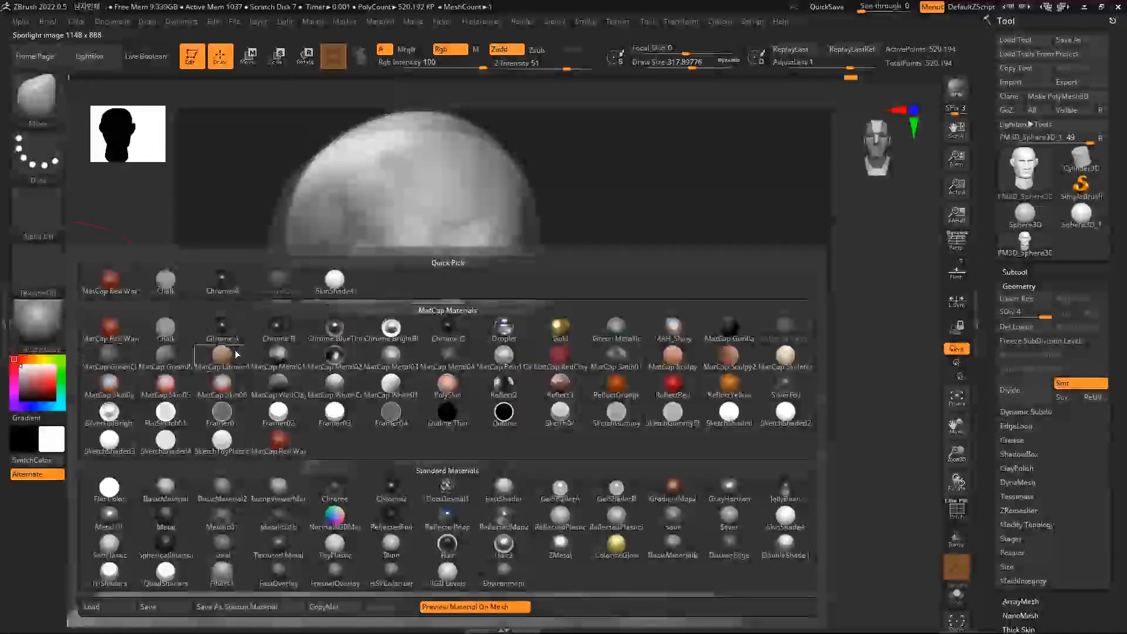
left_click(333, 281)
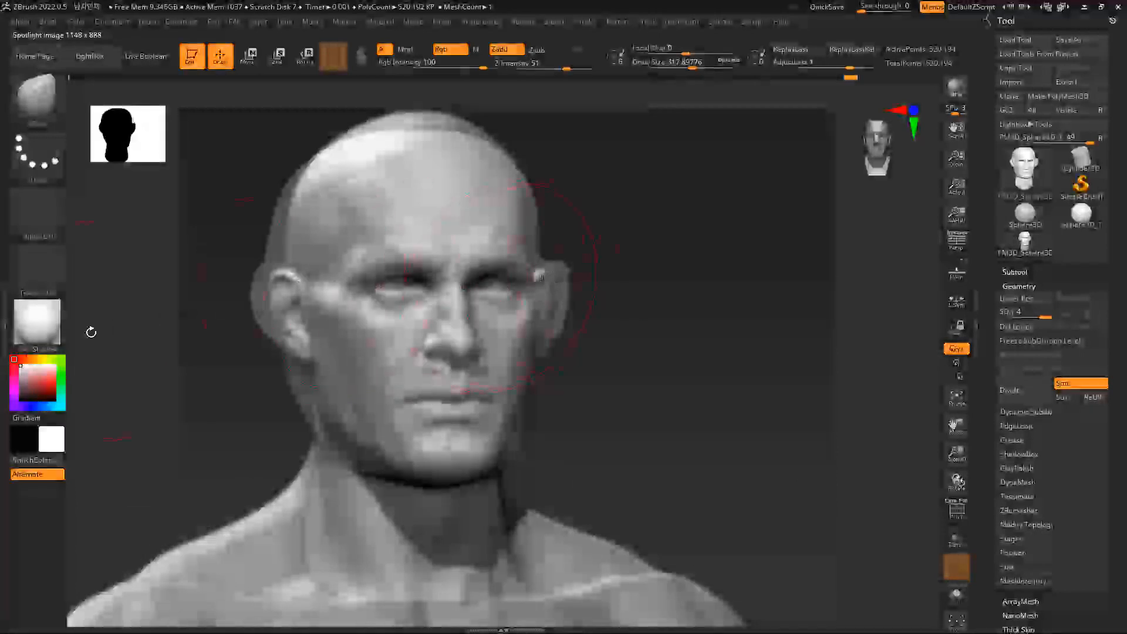
left_click(47, 328)
left_click(302, 333)
left_click_drag(392, 297, 605, 282)
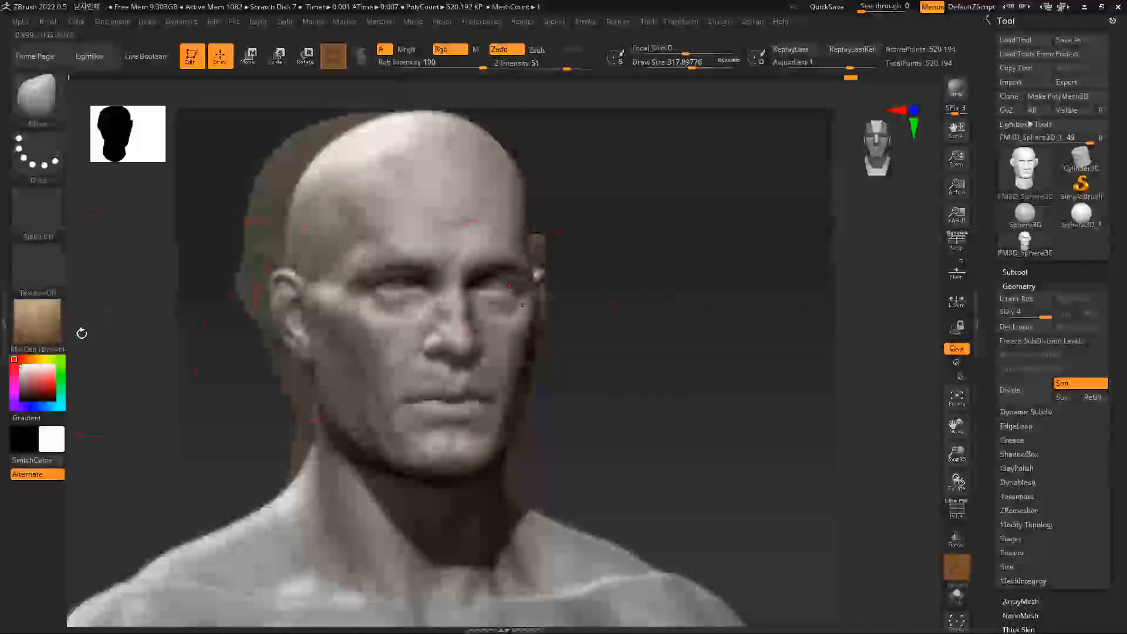
left_click(41, 323)
left_click(729, 327)
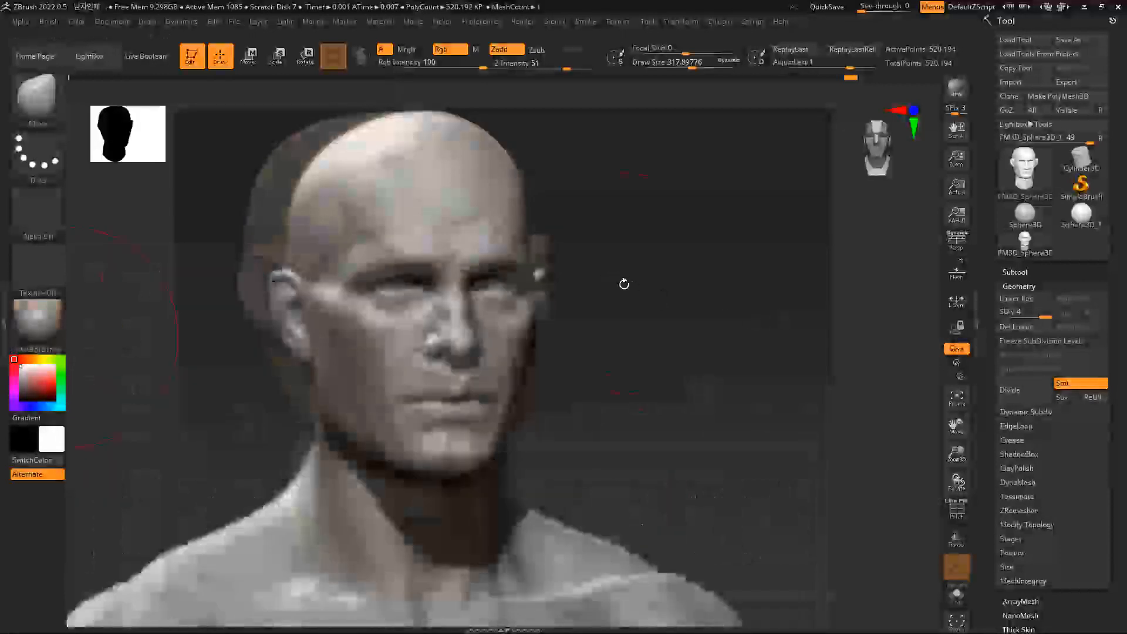
Match the ears and sides of the head to the three-quarter reference with the Move brush, using draw sizes of about 187 to 365
left_click_drag(585, 227, 646, 239)
key("space")
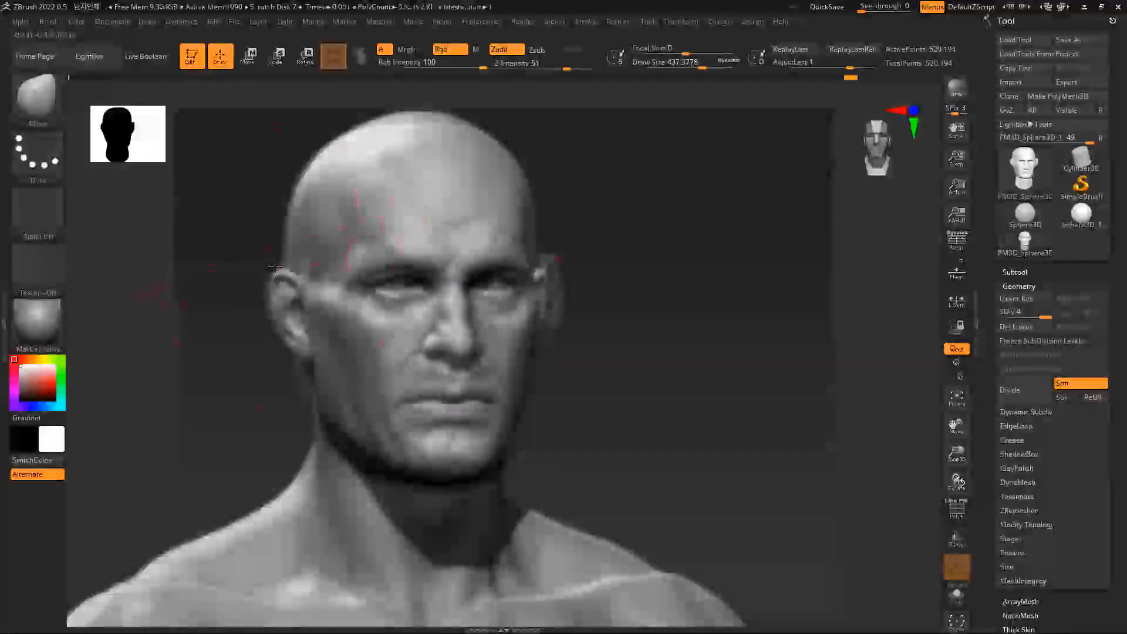
key("space")
left_click_drag(278, 273, 267, 273)
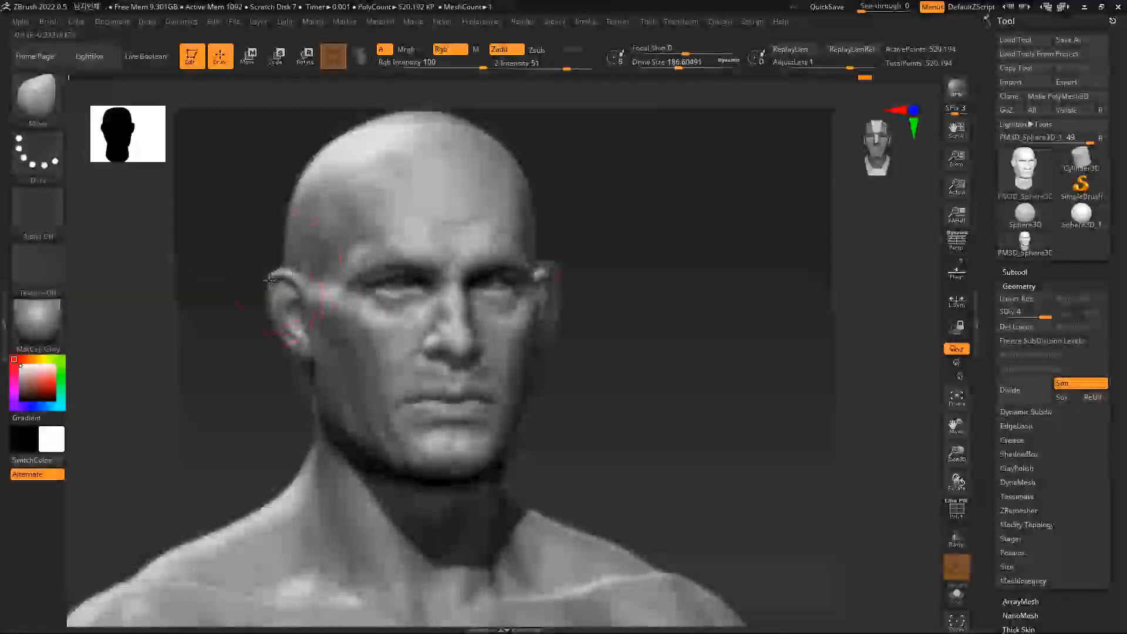
key("space")
left_click_drag(302, 391, 307, 392)
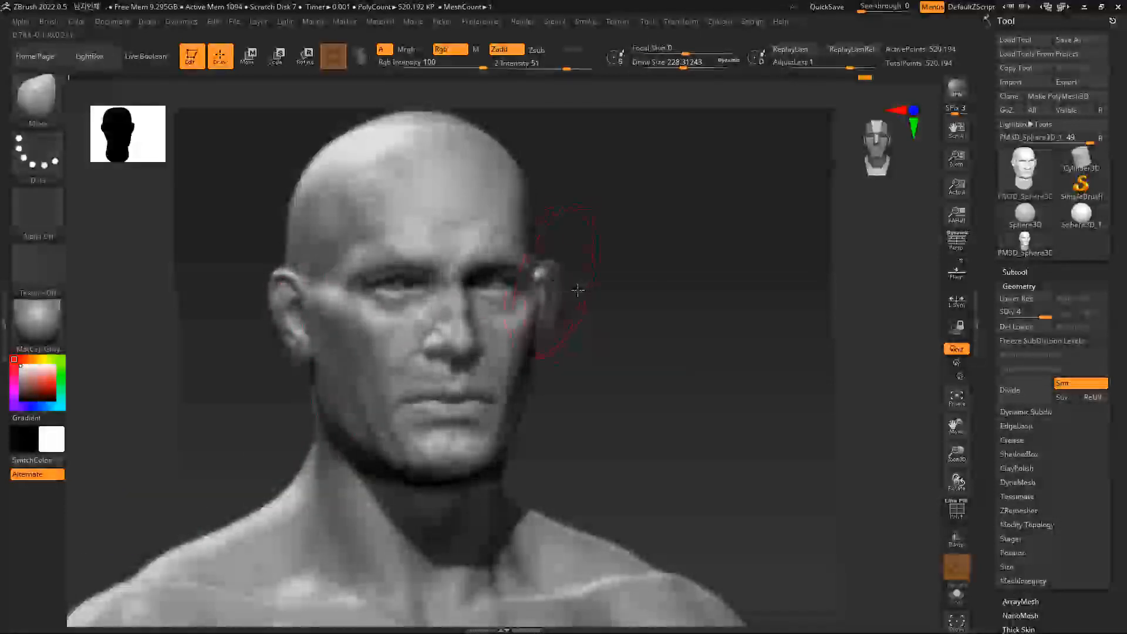
left_click_drag(584, 292, 586, 288)
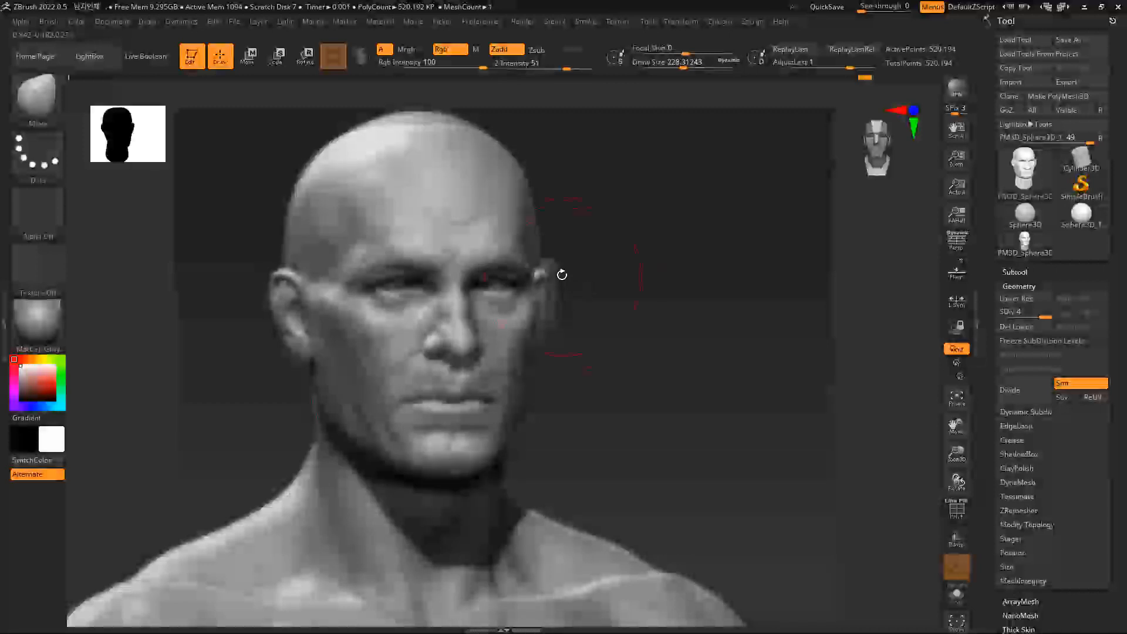
key("space")
left_click_drag(405, 133, 419, 133)
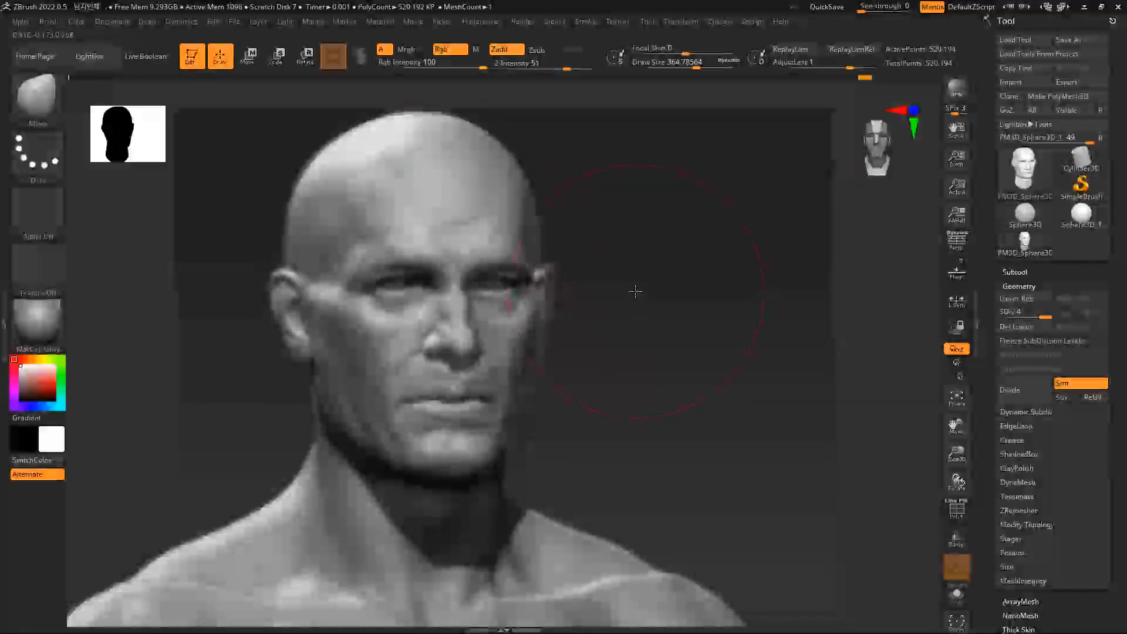
Shape the brow and the inner eye area beside the nose with the Move brush at a draw size of about 97
mouse_move(893, 296)
left_mouse_down()
mouse_move(736, 298)
mouse_move(660, 283)
left_mouse_up()
key("space")
key("space")
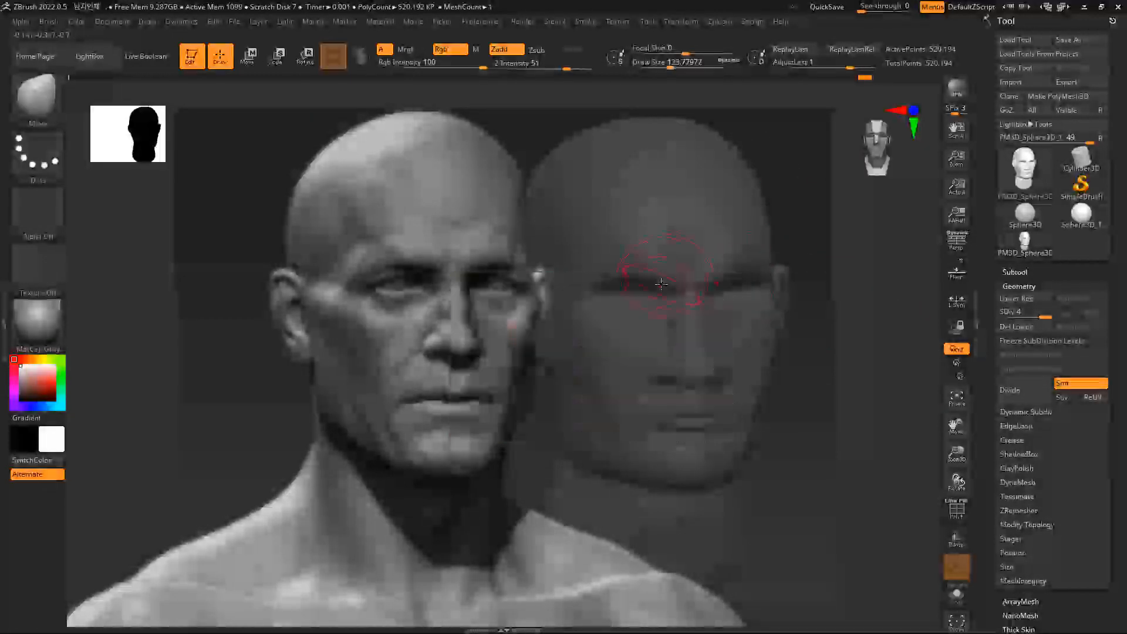
key("space")
left_click_drag(663, 280, 658, 276)
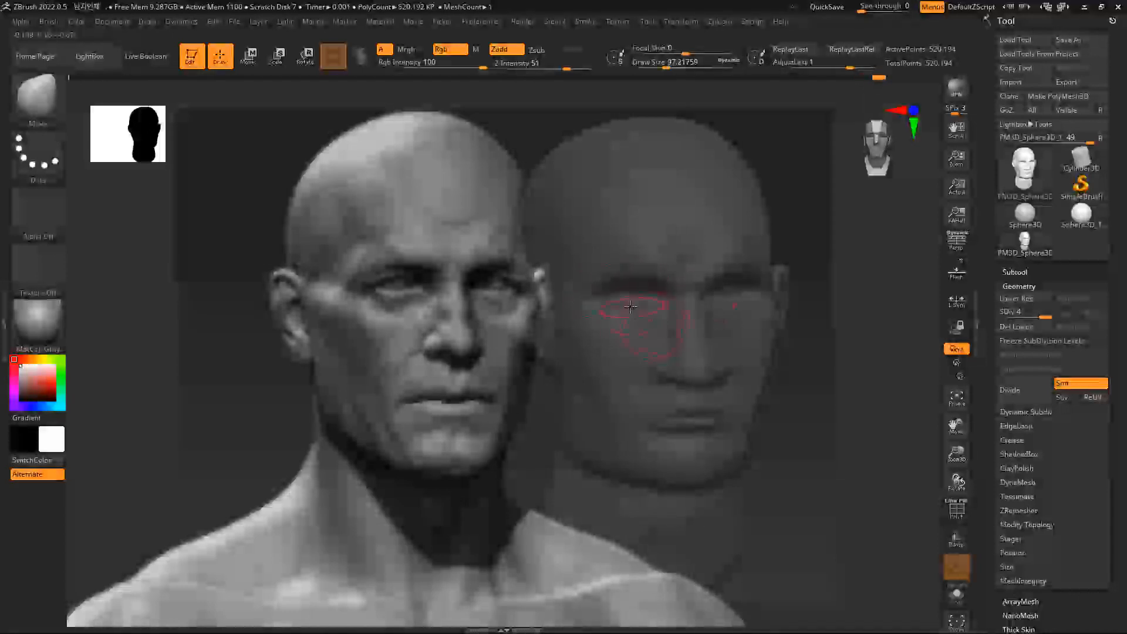
mouse_move(651, 326)
left_mouse_down()
mouse_move(647, 336)
mouse_move(603, 327)
left_mouse_up()
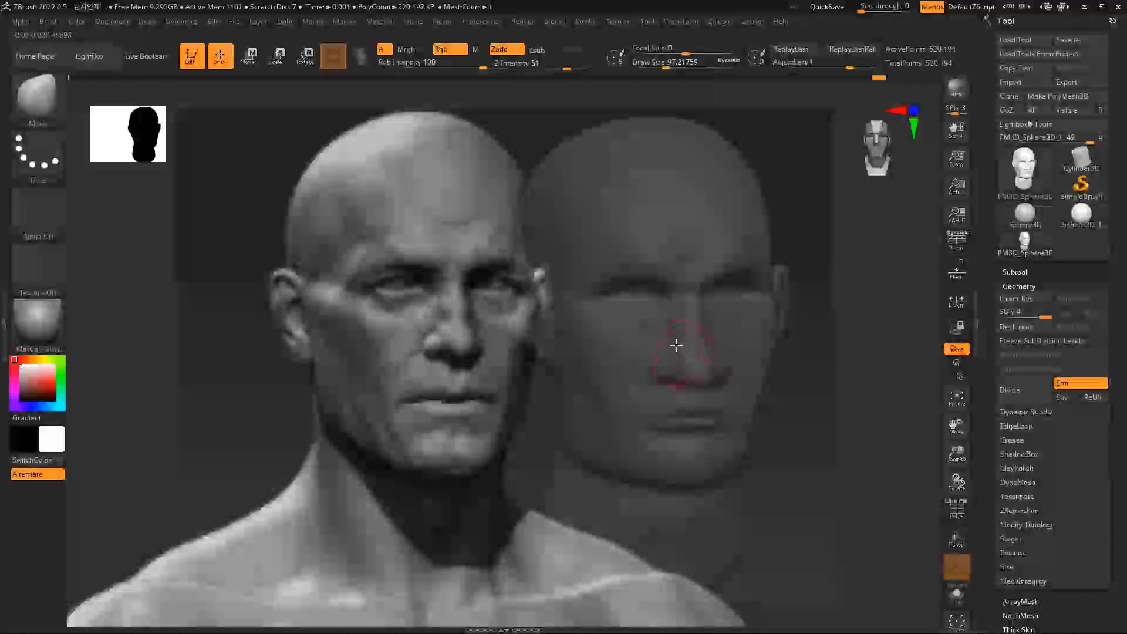
Refine the jawline from the front and three-quarter views with the Move brush at a draw size of about 197
left_click_drag(852, 326, 850, 365)
key("space")
left_click_drag(799, 422, 824, 423)
key("space")
left_click(776, 449)
left_click(776, 450)
key("space")
left_click(768, 431)
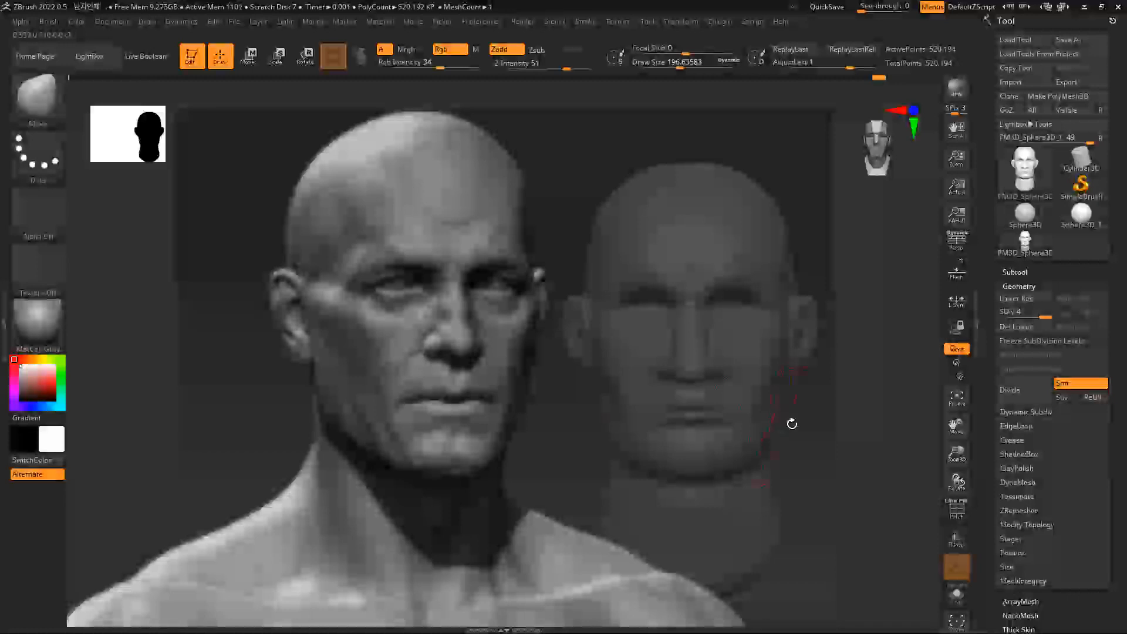
left_click_drag(792, 423, 622, 439)
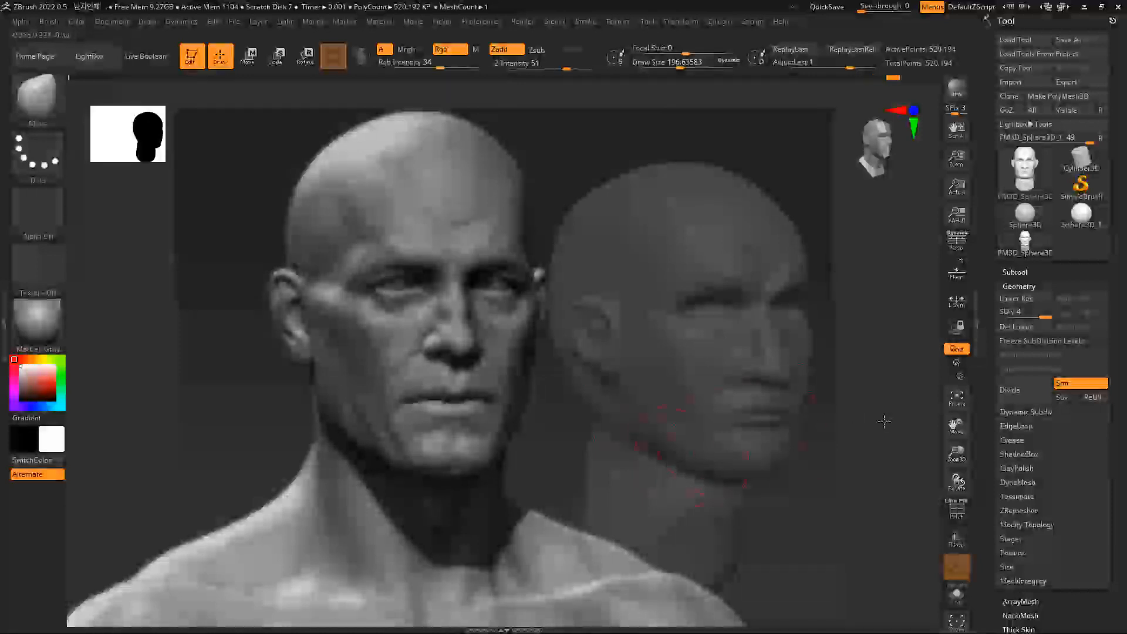
left_click_drag(884, 420, 827, 424)
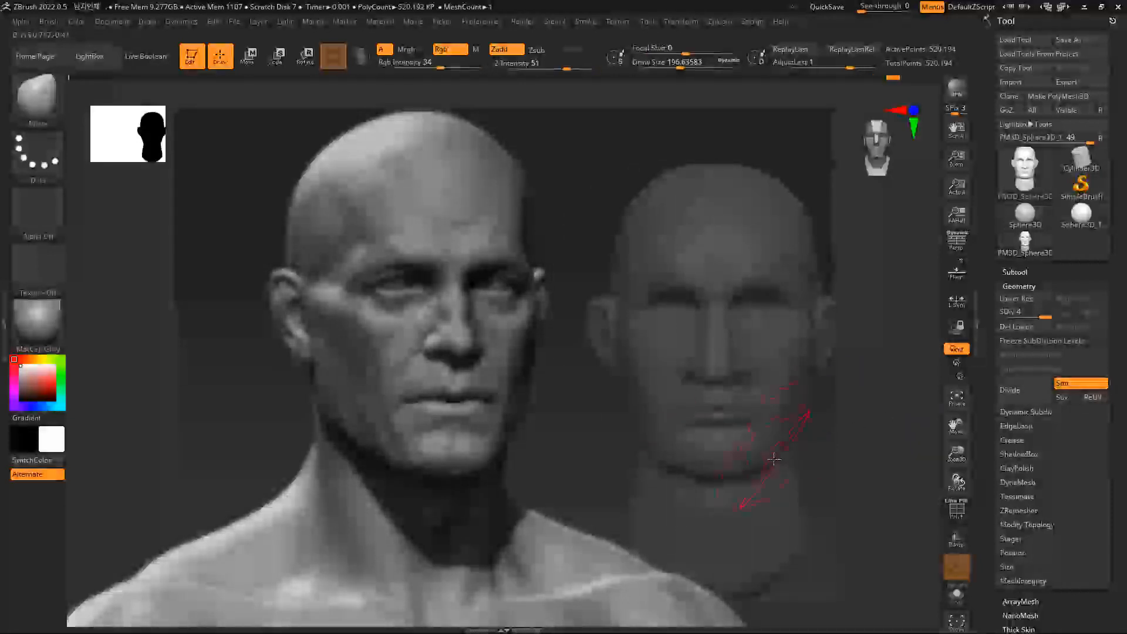
left_click_drag(847, 409, 782, 415, "alt")
Shrink the Spotlight reference and move it below the sculpt, and inspect the head from the side and back
key("z")
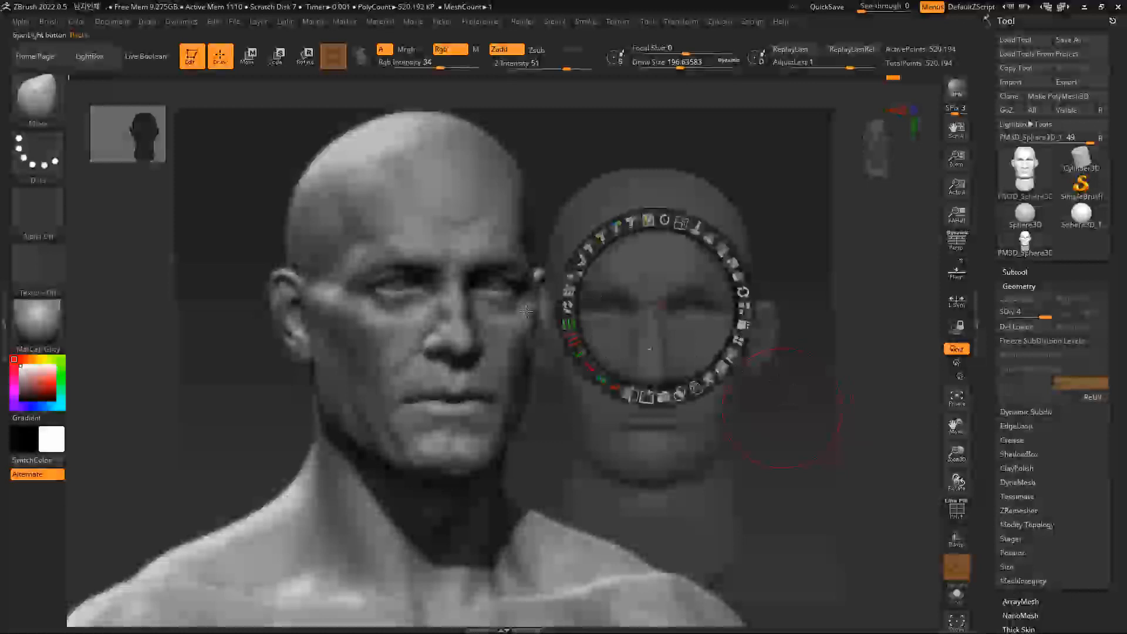
left_click_drag(479, 292, 346, 319)
key("z")
key("z")
left_click_drag(347, 239, 252, 305)
left_click_drag(322, 364, 308, 507)
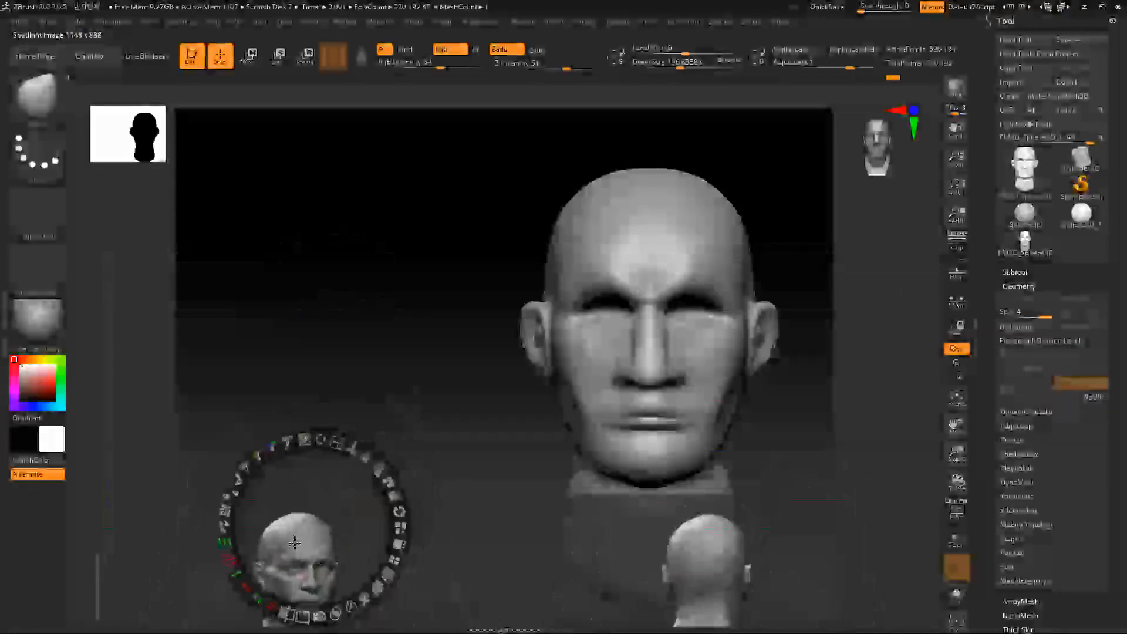
key("z")
left_click_drag(812, 327, 752, 315)
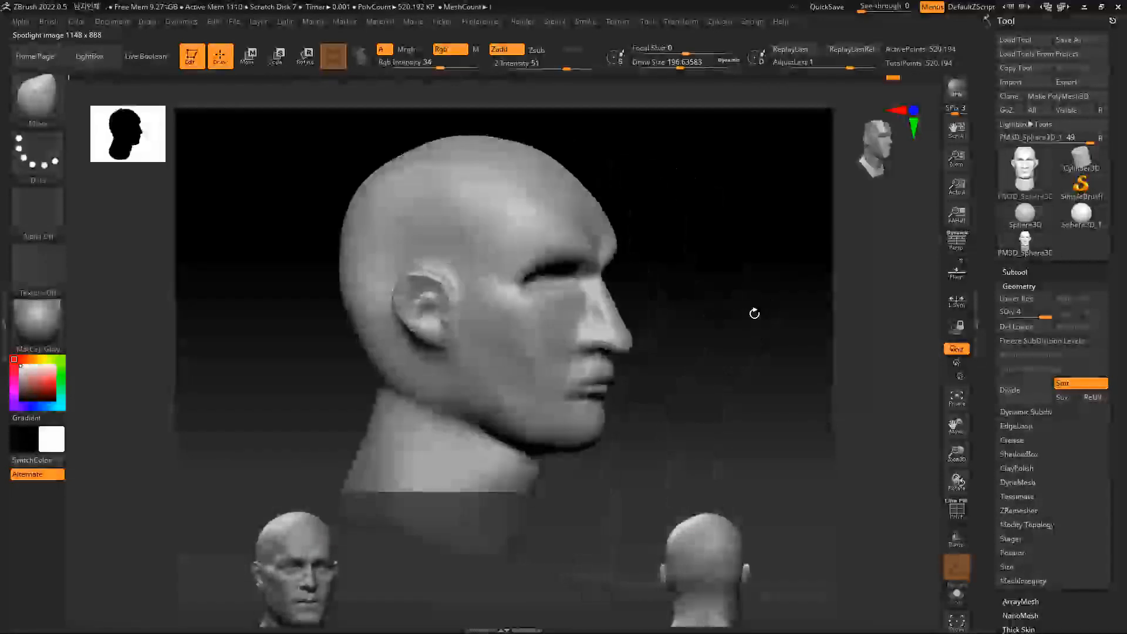
left_click_drag(671, 196, 696, 217)
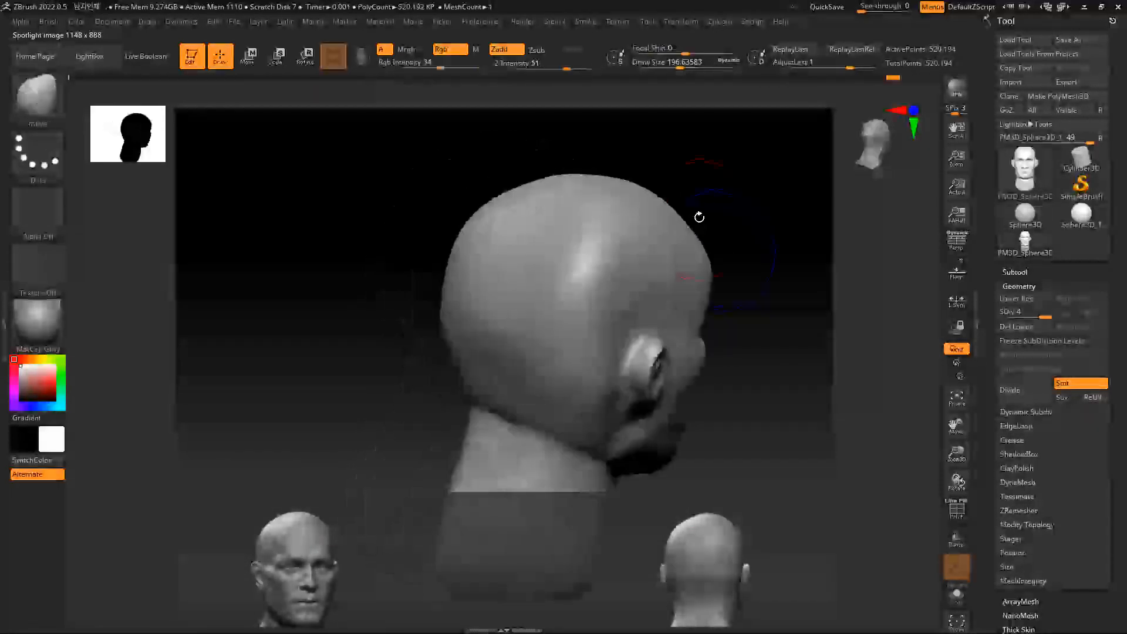
Reshape the top of the skull in side view with the Move brush at a draw size of about 280, and switch to subdivision level 1
key("space")
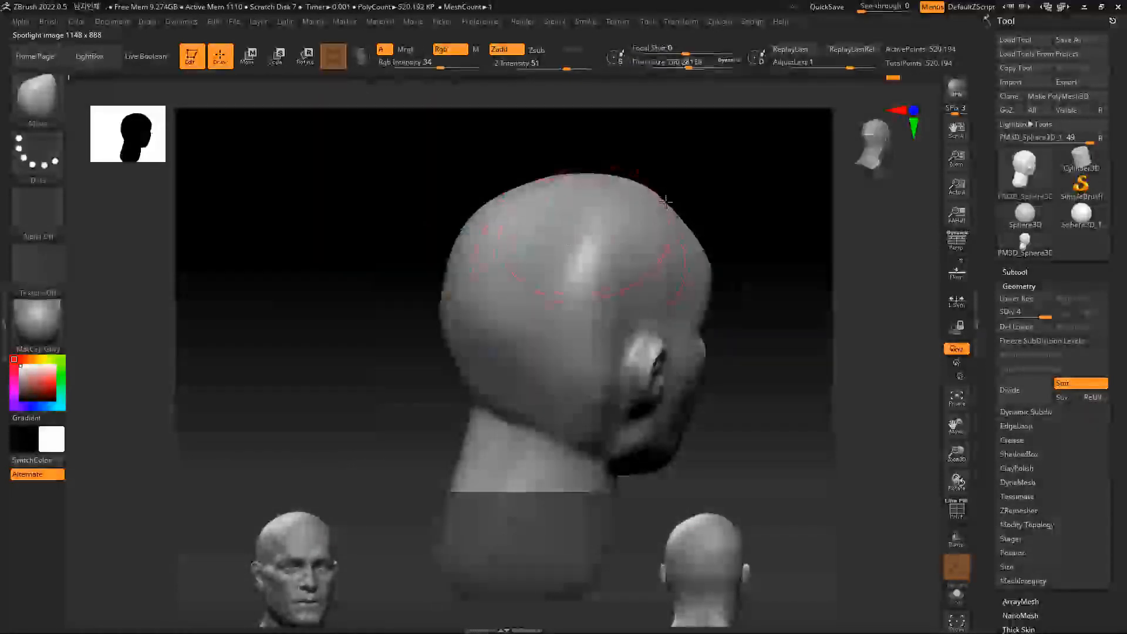
left_click_drag(694, 211, 719, 193)
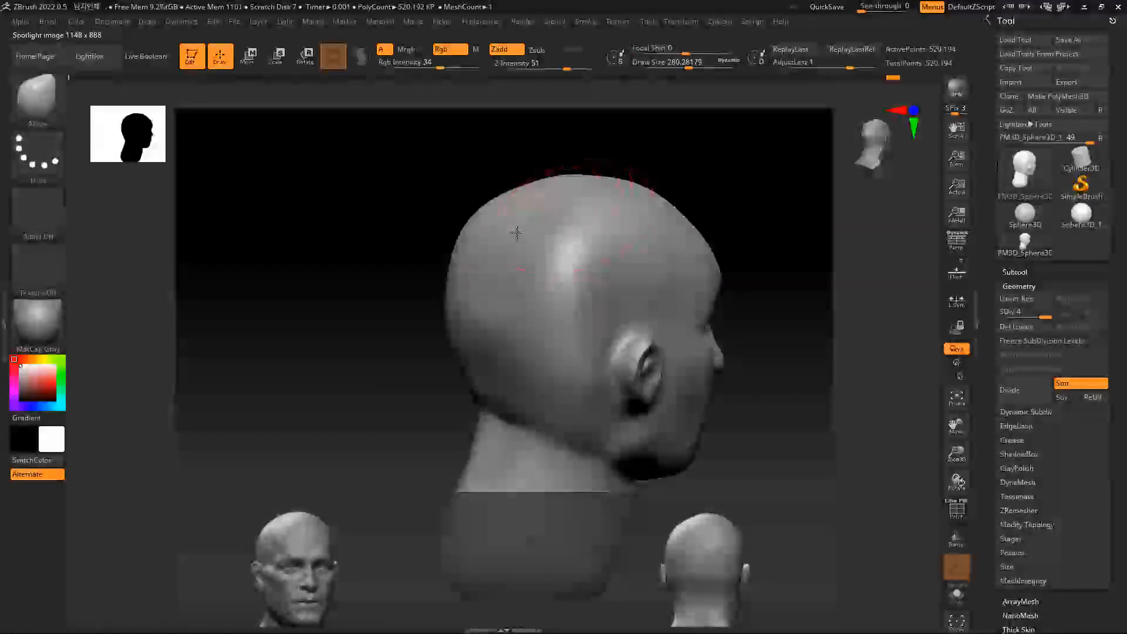
key("shift")
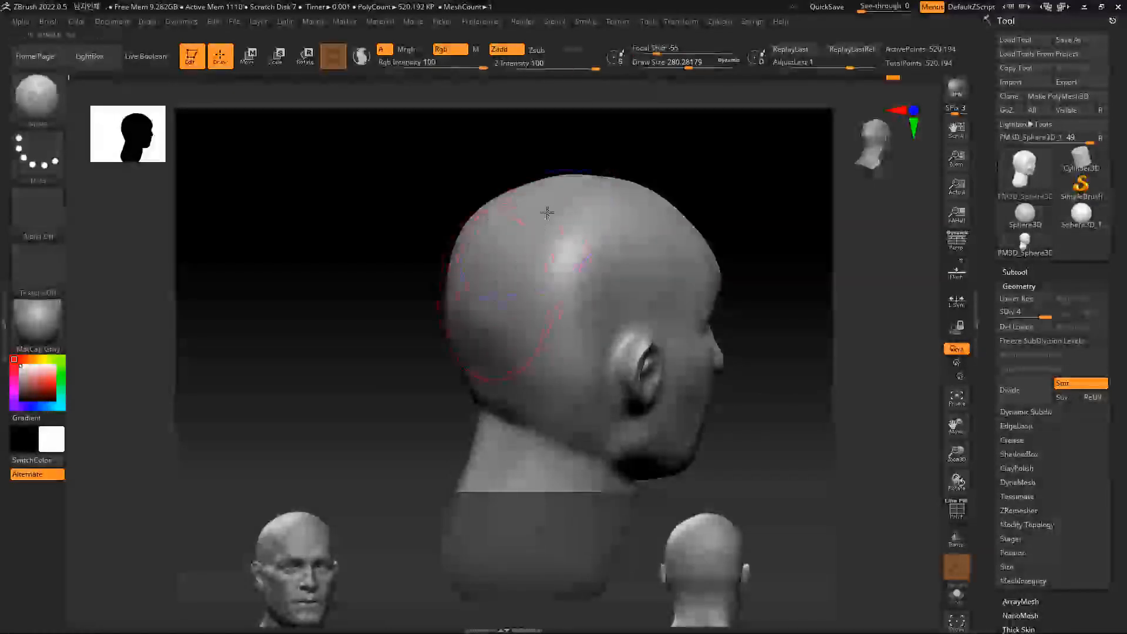
left_click_drag(1023, 313, 1001, 313)
Try to smooth the crown and back of the skull at the lowest subdivision level
left_click_drag(551, 213, 519, 279, "shift")
left_click_drag(500, 351, 523, 267, "shift")
key("ctrl+z")
key("ctrl+z")
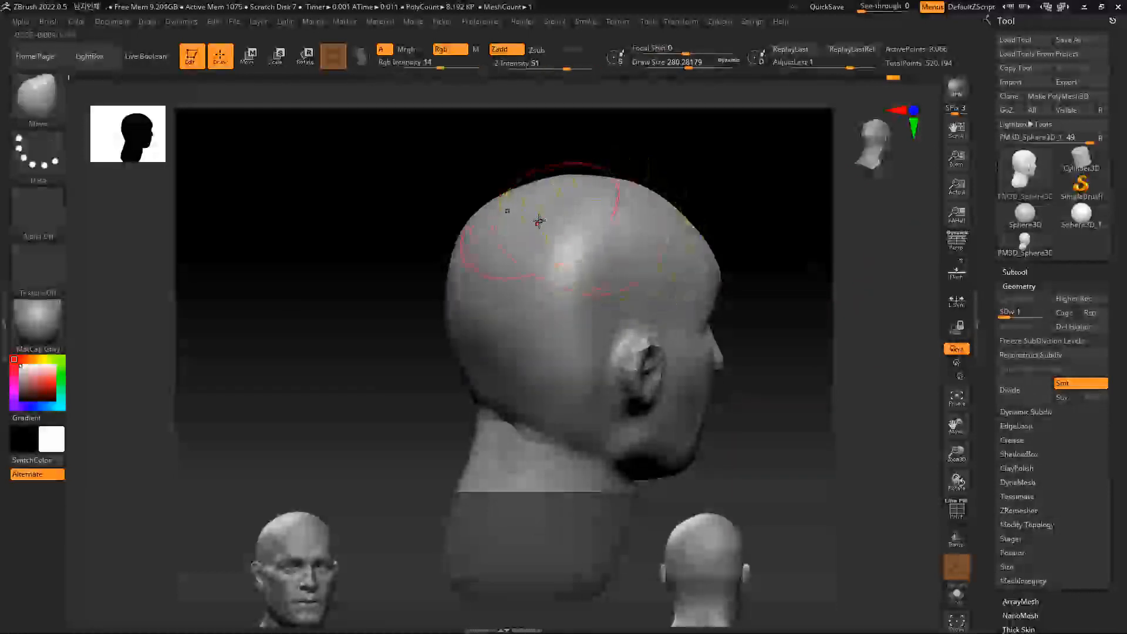
Adjust the back of the head behind the ears with the Move brush at a draw size of about 228
key("shift")
right_click_drag(500, 371, 815, 209)
key("space")
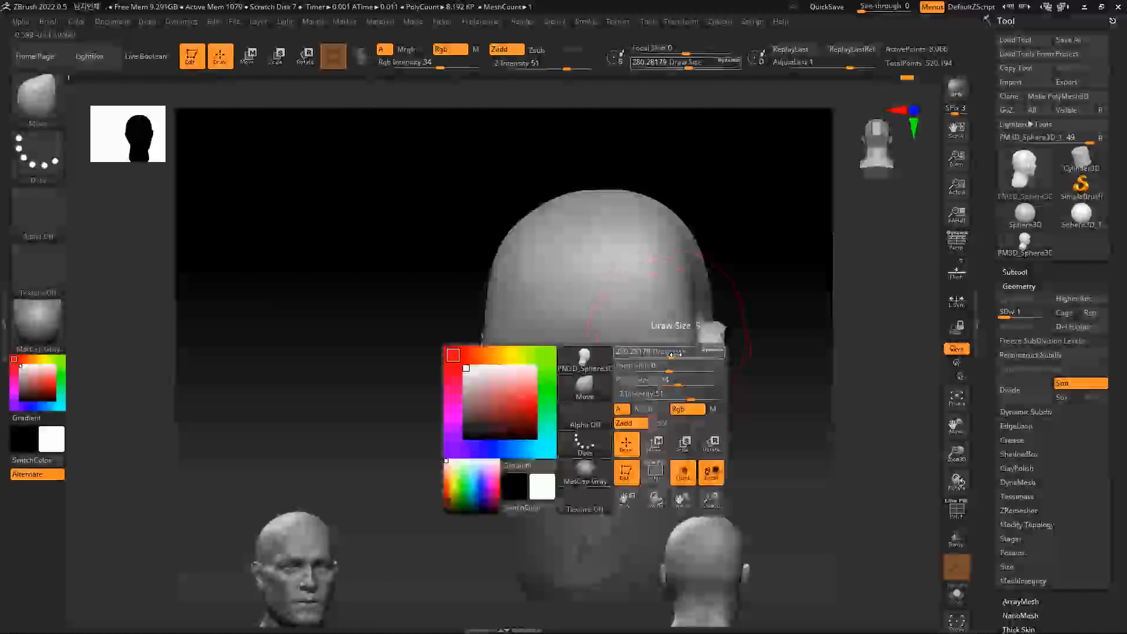
left_click_drag(675, 354, 670, 358)
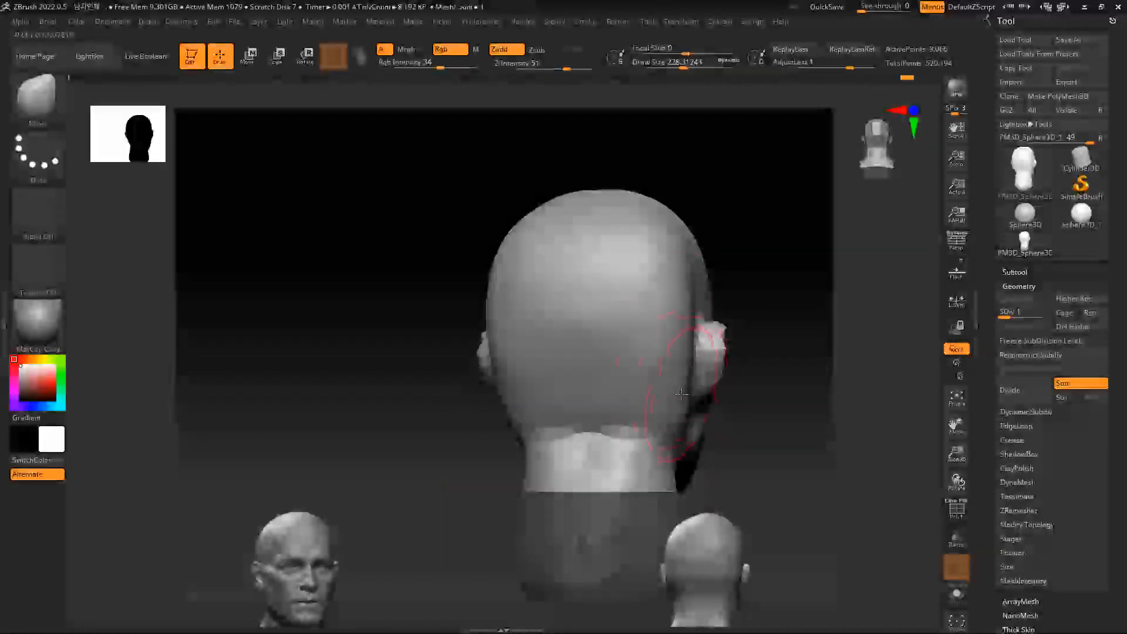
left_click_drag(785, 339, 385, 311)
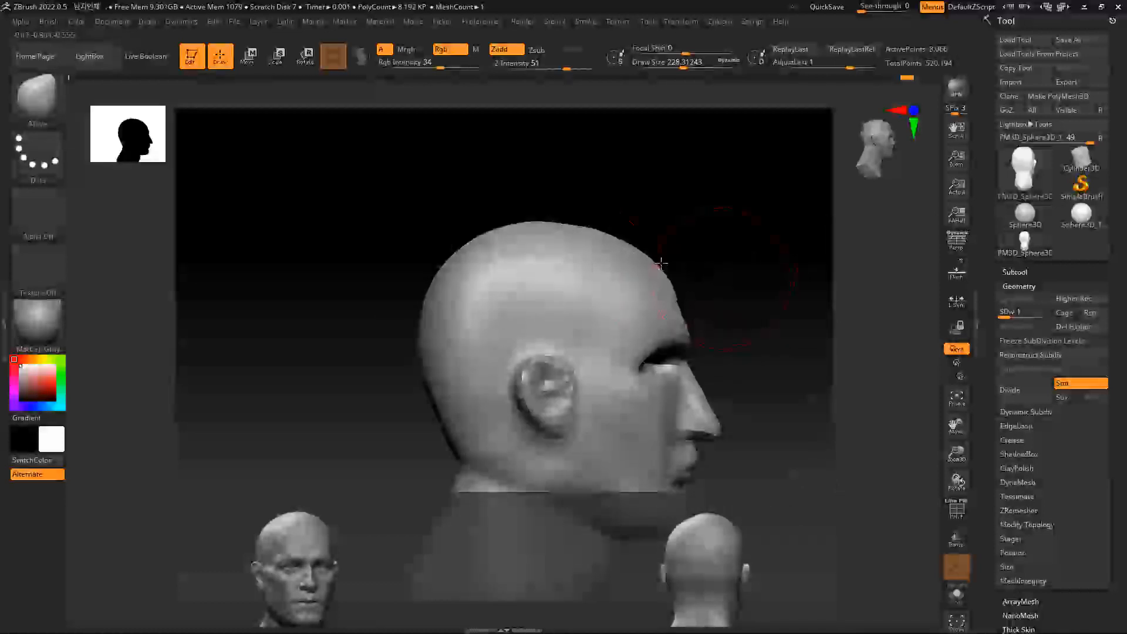
Refine the forehead and brow profile with the Move brush at a draw size of about 132
mouse_move(738, 272)
left_mouse_down()
mouse_move(737, 189)
mouse_move(735, 244)
mouse_move(719, 244)
mouse_move(783, 235)
left_mouse_up()
key("space")
mouse_move(712, 234)
left_mouse_down()
mouse_move(693, 233)
mouse_move(673, 198)
left_mouse_up()
key("space")
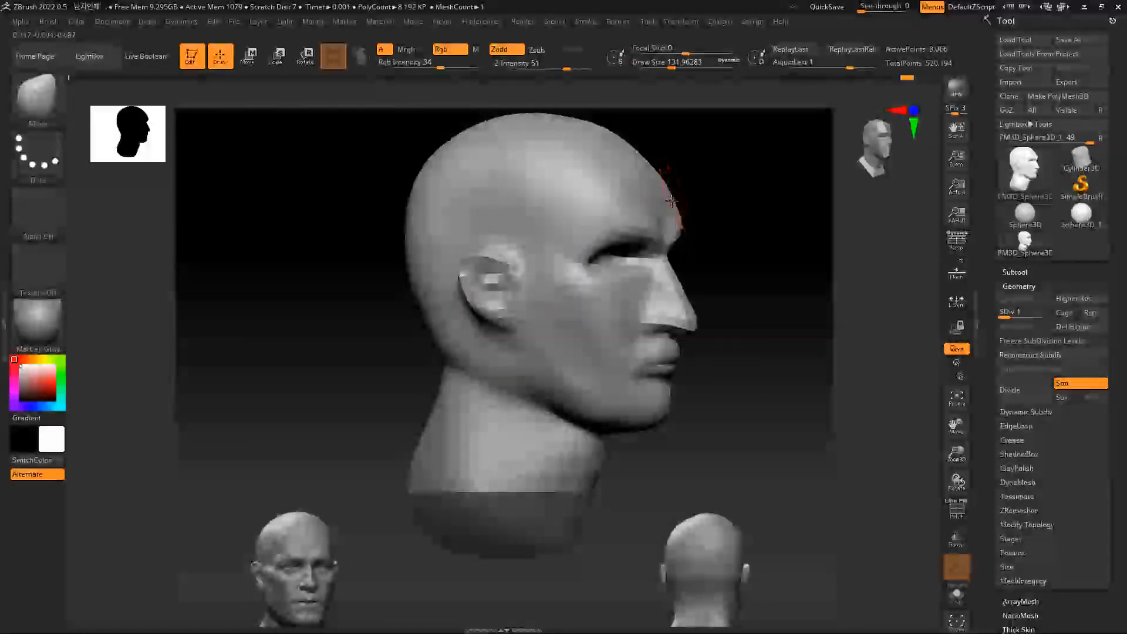
left_click_drag(726, 246, 652, 241, "shift")
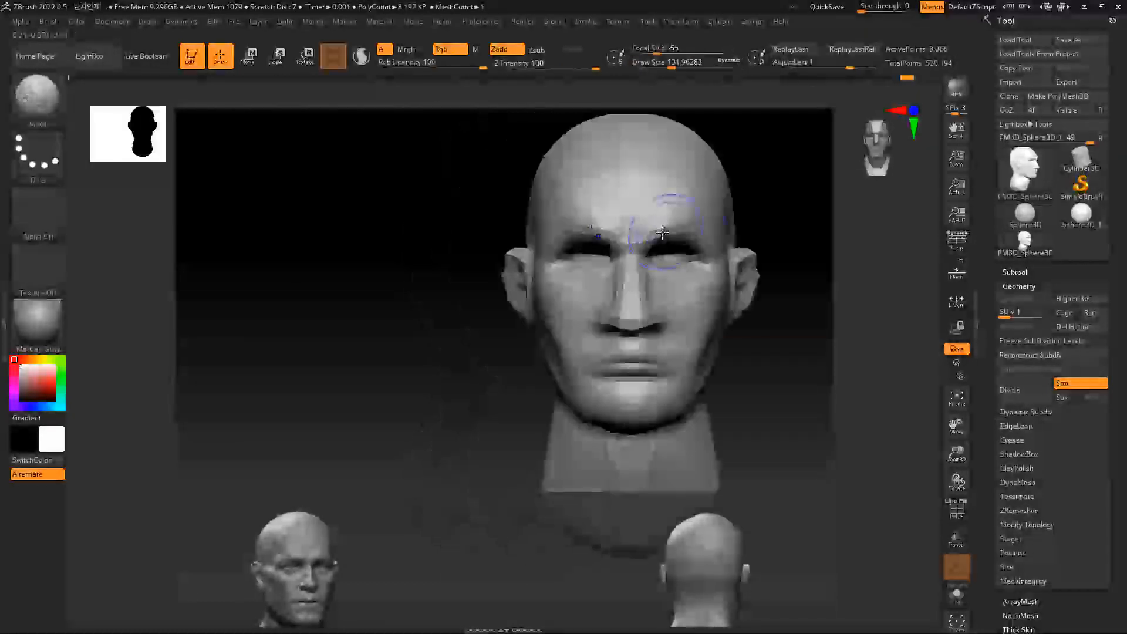
Adjust the head's sides and face profile with the Move brush at a draw size of about 217, and return to subdivision level 4
mouse_move(792, 231)
left_mouse_down()
mouse_move(591, 220)
mouse_move(541, 262)
left_mouse_up()
key("space")
mouse_move(580, 207)
left_mouse_down()
mouse_move(584, 196)
mouse_move(590, 204)
left_mouse_up()
left_click_drag(506, 305, 515, 320, "shift")
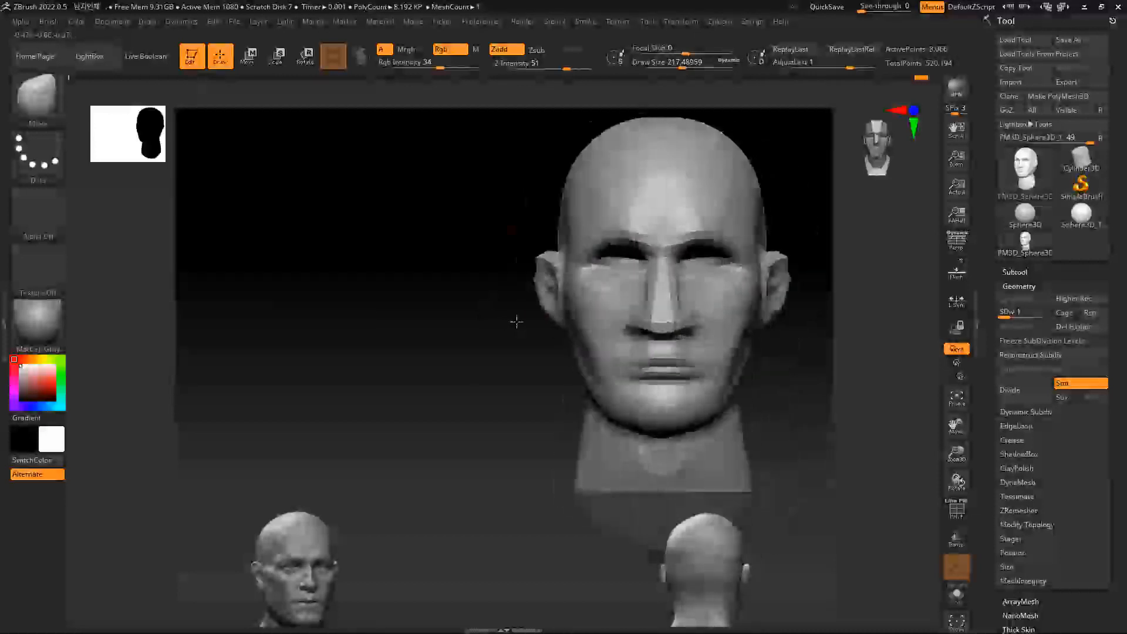
mouse_move(789, 322)
left_mouse_down()
mouse_move(807, 339)
mouse_move(760, 332)
mouse_move(780, 352)
mouse_move(751, 370)
left_mouse_up()
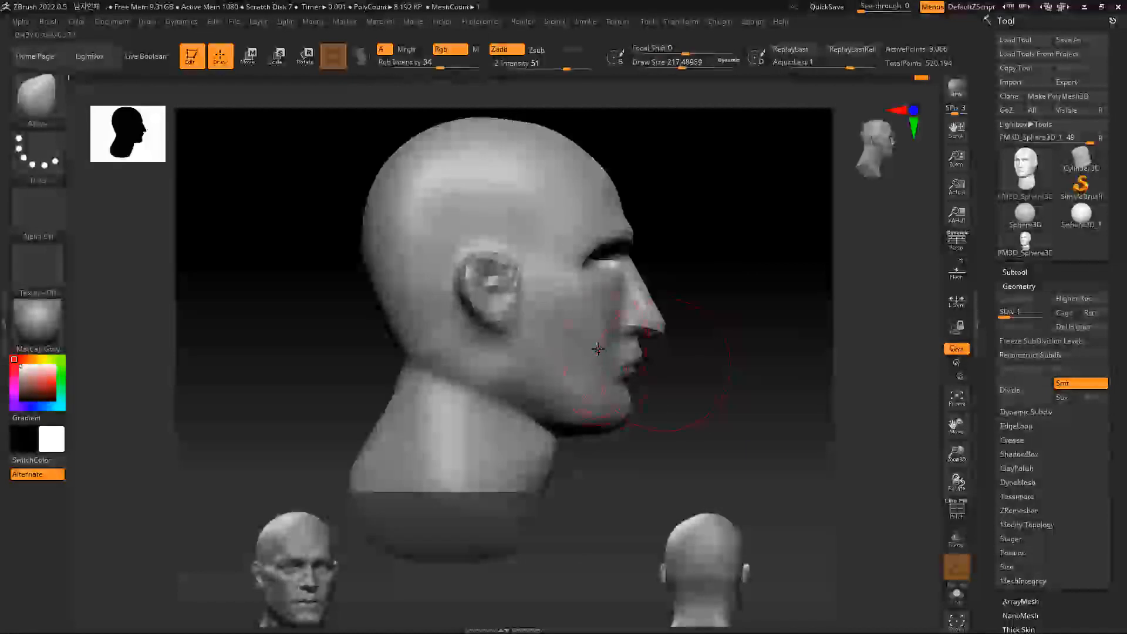
left_click_drag(658, 335, 659, 329)
left_click(889, 141)
left_click_drag(1005, 312, 1046, 311)
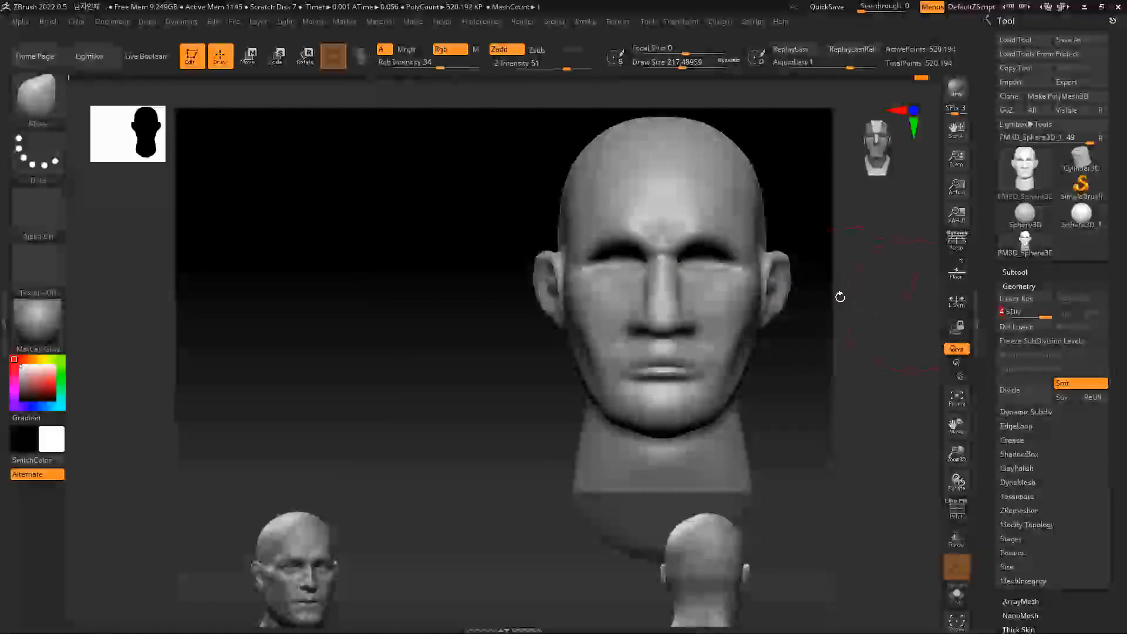
Remesh the head with ZRemesher at a target polygons count of 100, and check the new topology with the polyframe
left_click_drag(811, 367, 893, 302, "alt")
left_click(1015, 271)
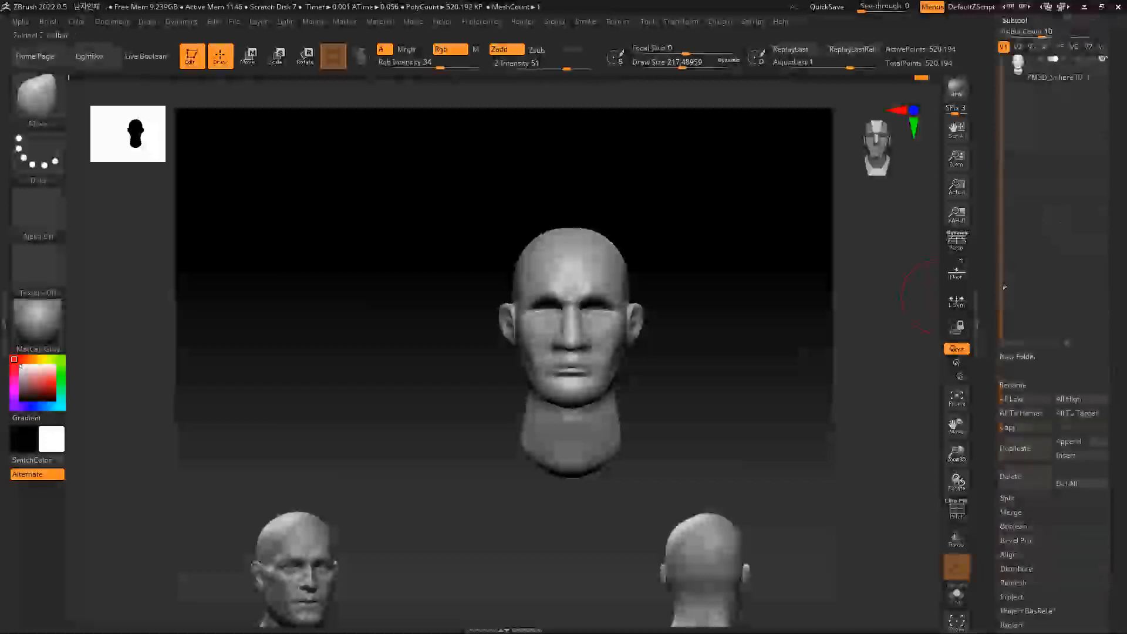
scroll(1018, 386, "down", 5)
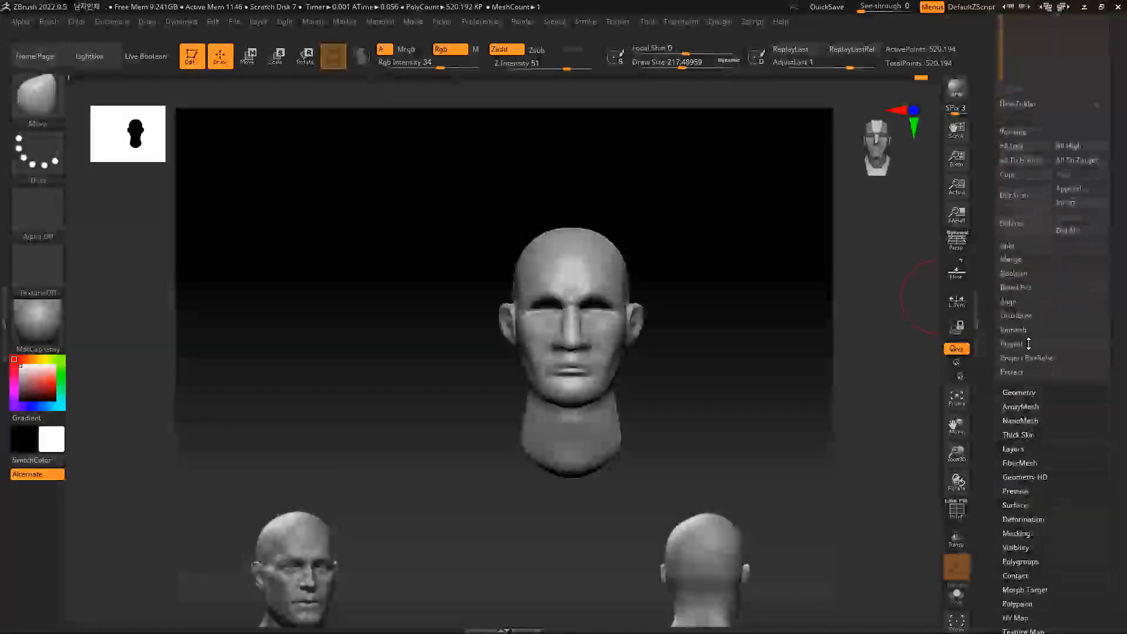
left_click(1021, 388)
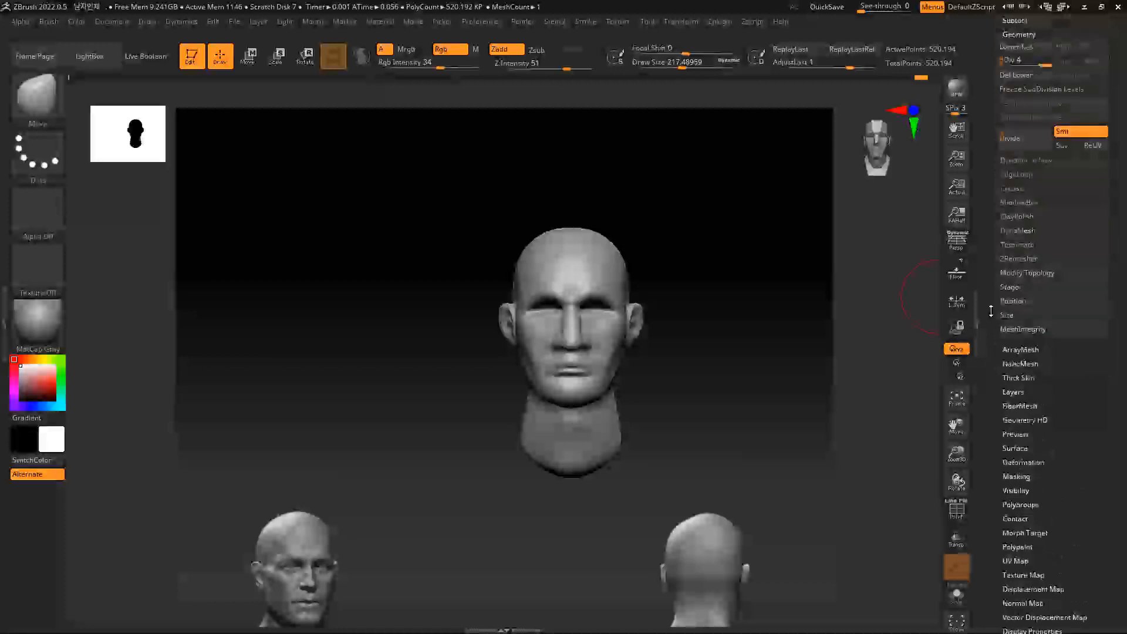
left_click(1019, 259)
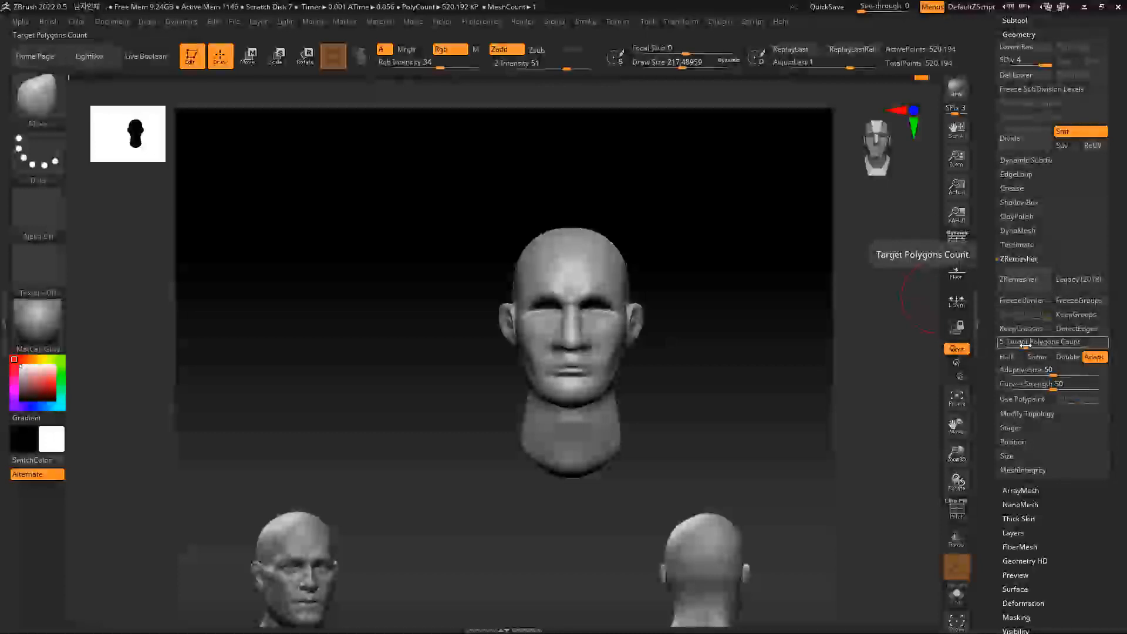
left_click_drag(1024, 345, 1107, 334)
left_click(1021, 284)
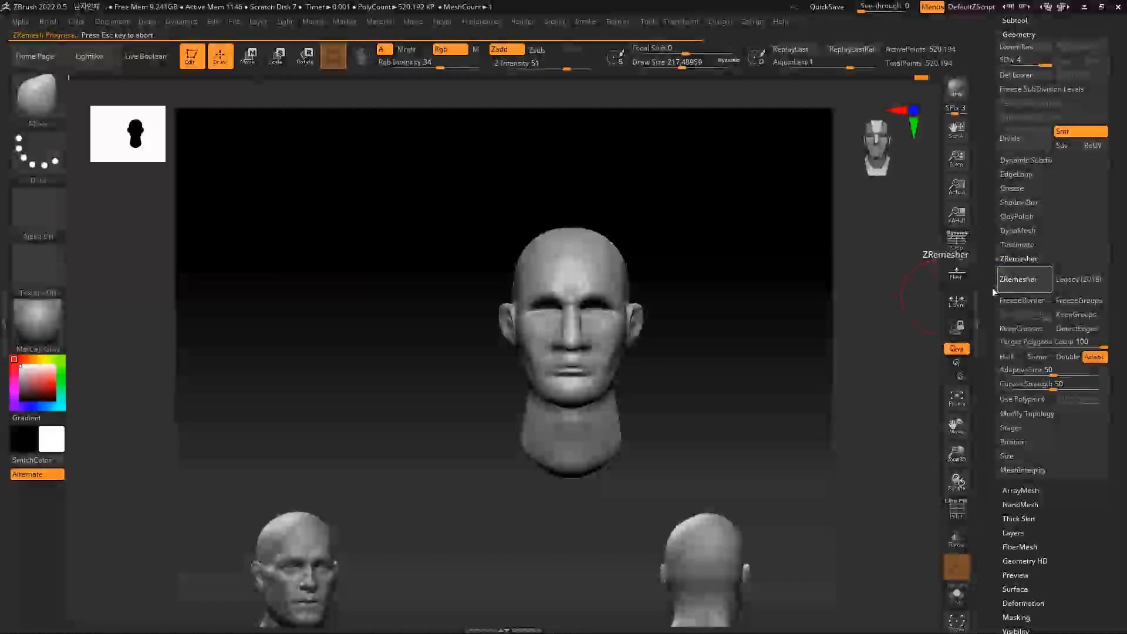
key("shift+f")
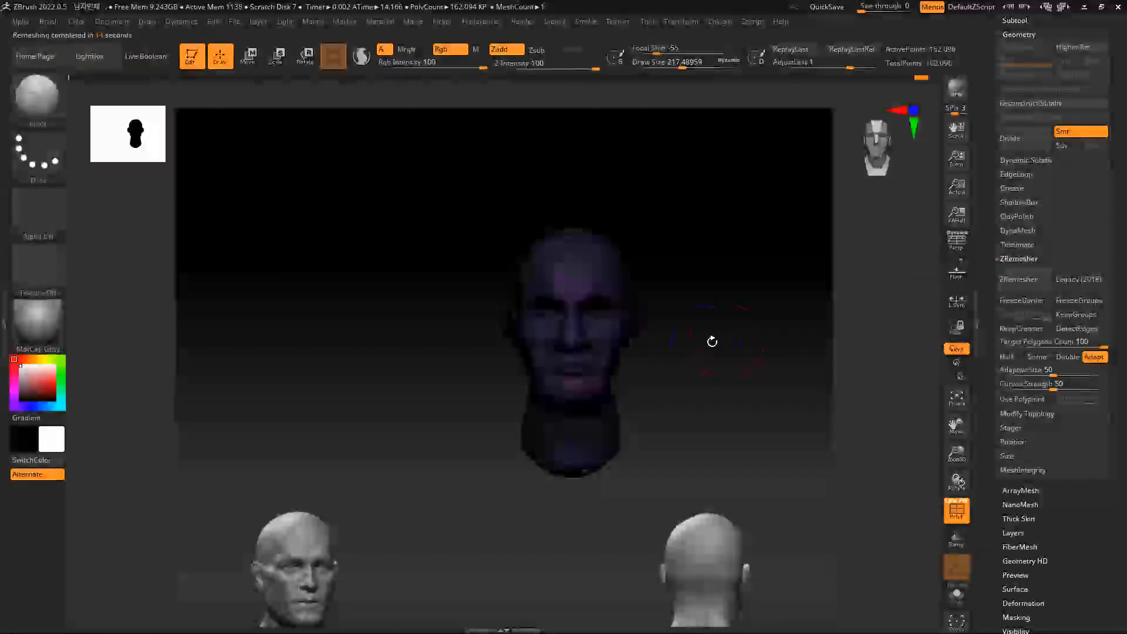
key("f")
key("shift+f")
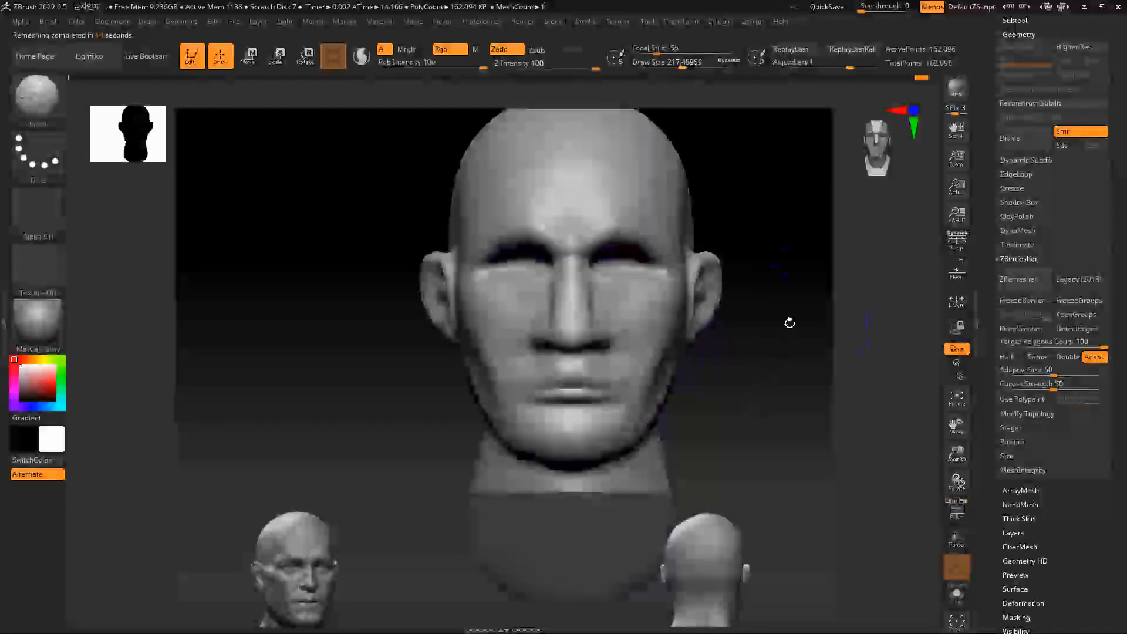
Examine the remeshed head's polygon wireframe from the front and from a three-quarter view
mouse_move(765, 345)
left_mouse_down()
mouse_move(800, 347)
mouse_move(772, 348)
left_mouse_up()
key("shift+f")
key("shift+f")
key("shift+f")
key("shift+f")
key("shift+f")
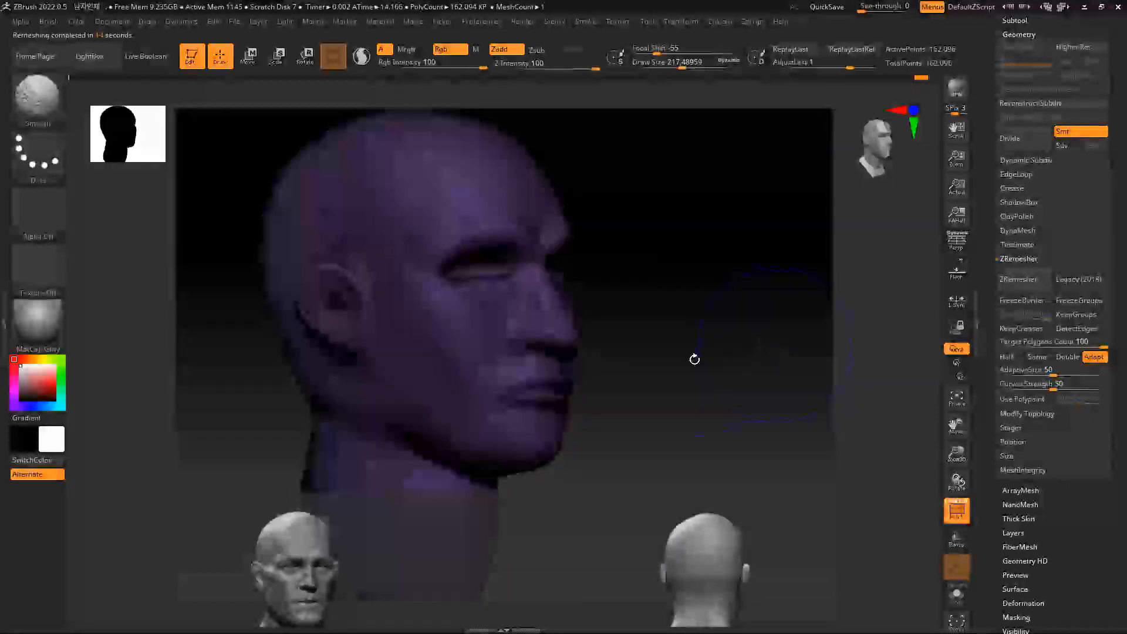
key("shift+f")
Undo the dense remesh and ZRemesh the head again with a target polygon count of 20
key("ctrl+d")
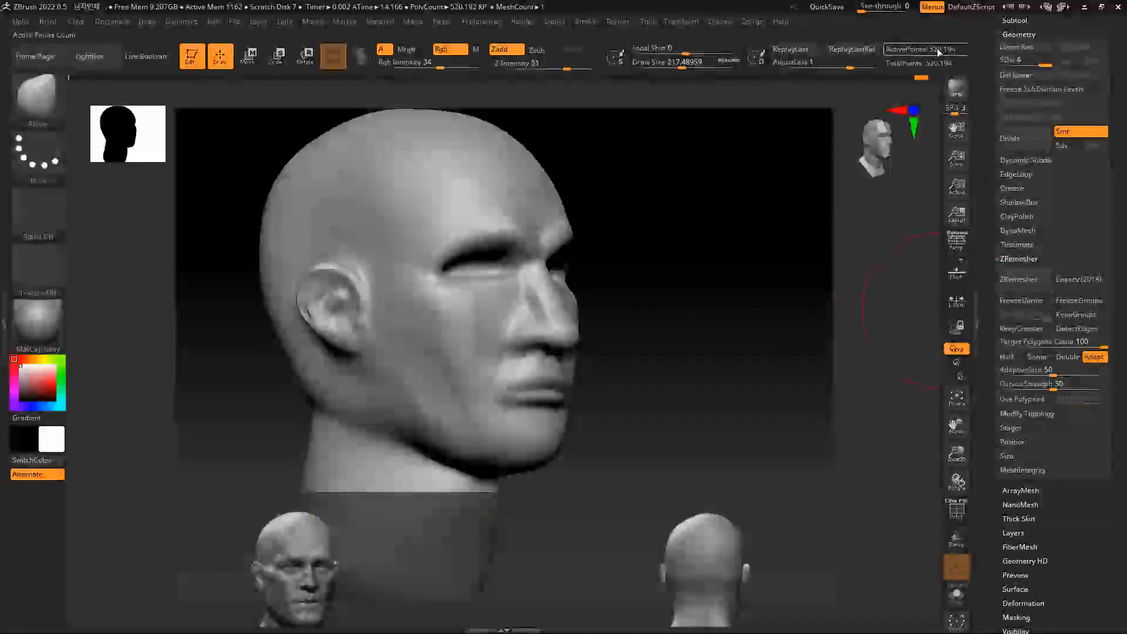
key("shift+d")
key("d")
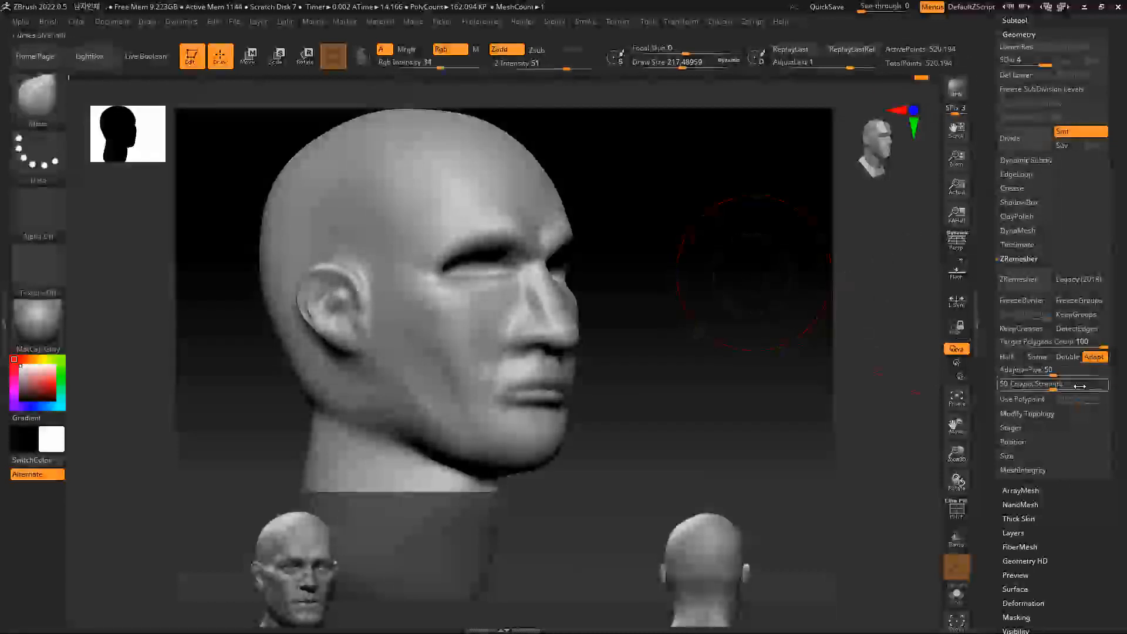
left_click(1067, 344)
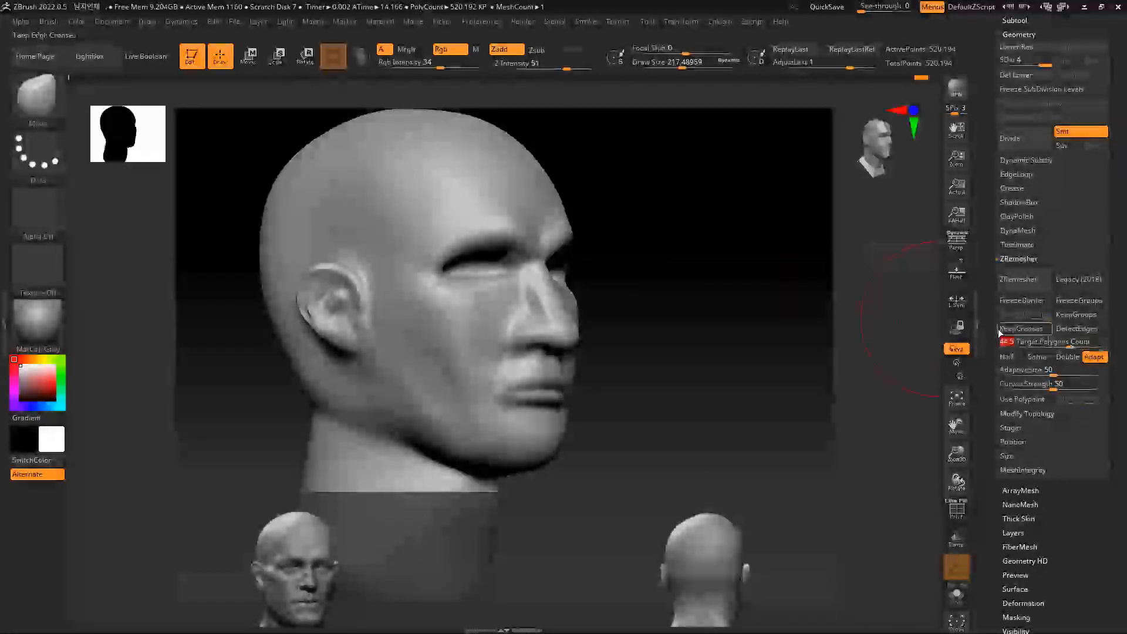
type("20")
key("Return")
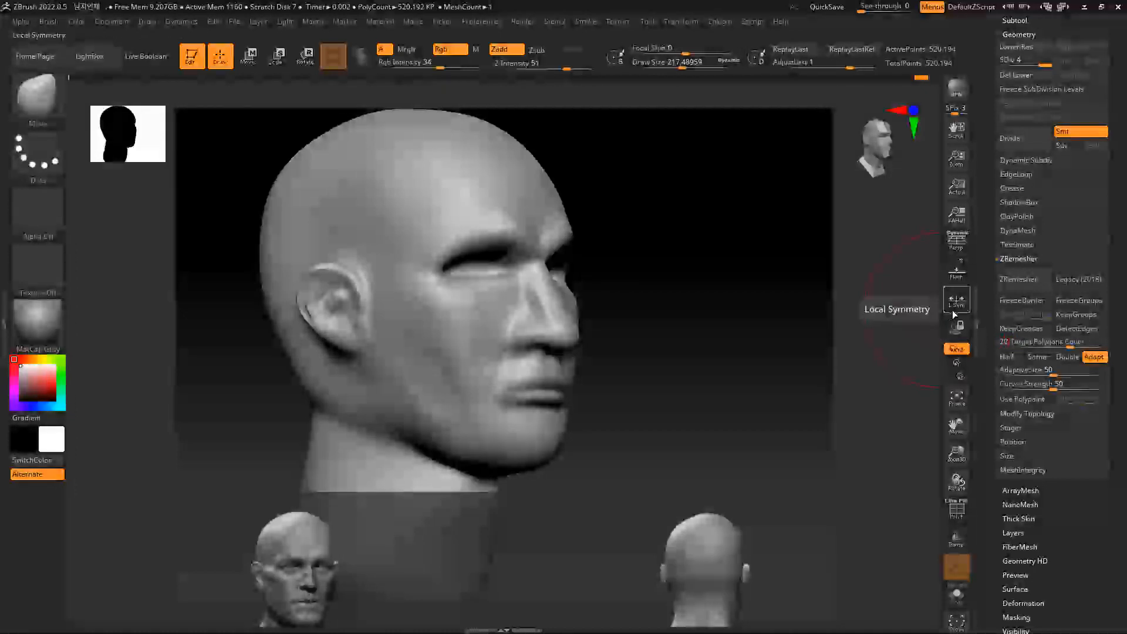
left_click(1022, 278)
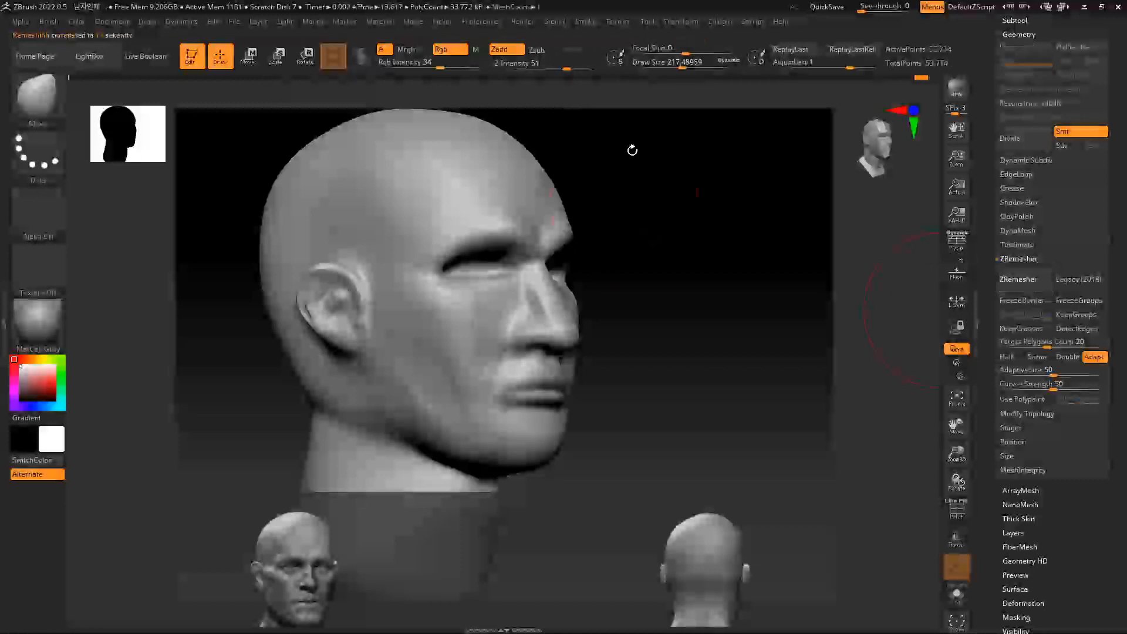
Subdivide the remeshed head to subdivision level 2 and set the draw size to about 87
mouse_move(727, 258)
left_mouse_down("shift")
mouse_move(717, 251)
mouse_move(797, 250)
mouse_move(759, 248)
mouse_move(787, 258)
mouse_move(745, 234)
mouse_move(752, 271)
mouse_move(740, 259)
left_mouse_up("shift")
key("shift+f")
key("shift+f")
key("shift+f")
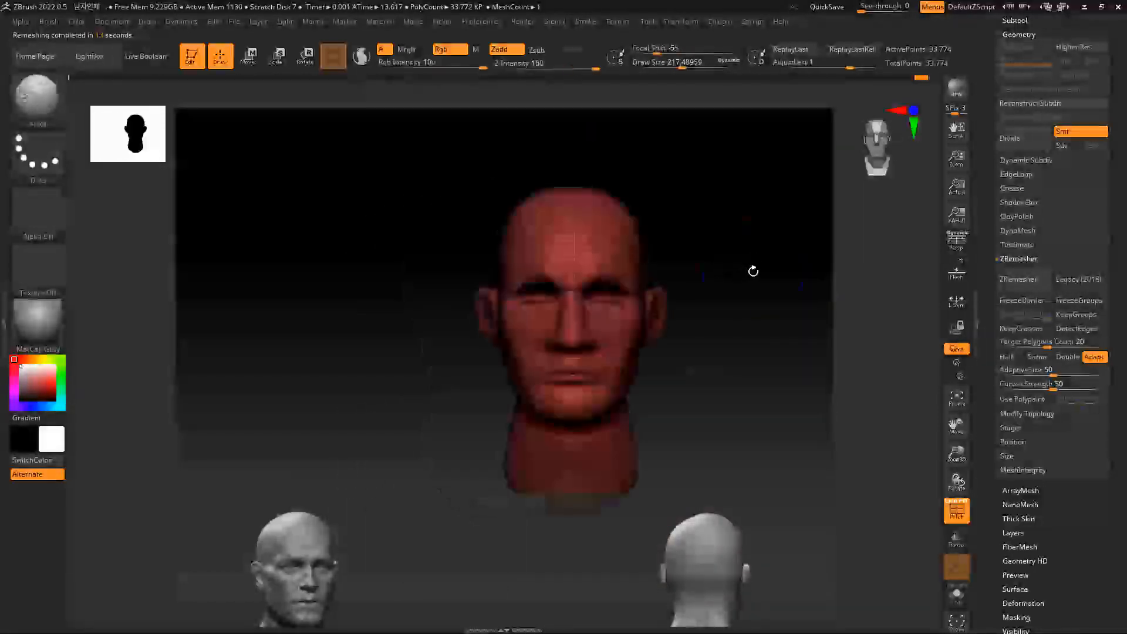
key("shift+f")
scroll(794, 315, "up", 3)
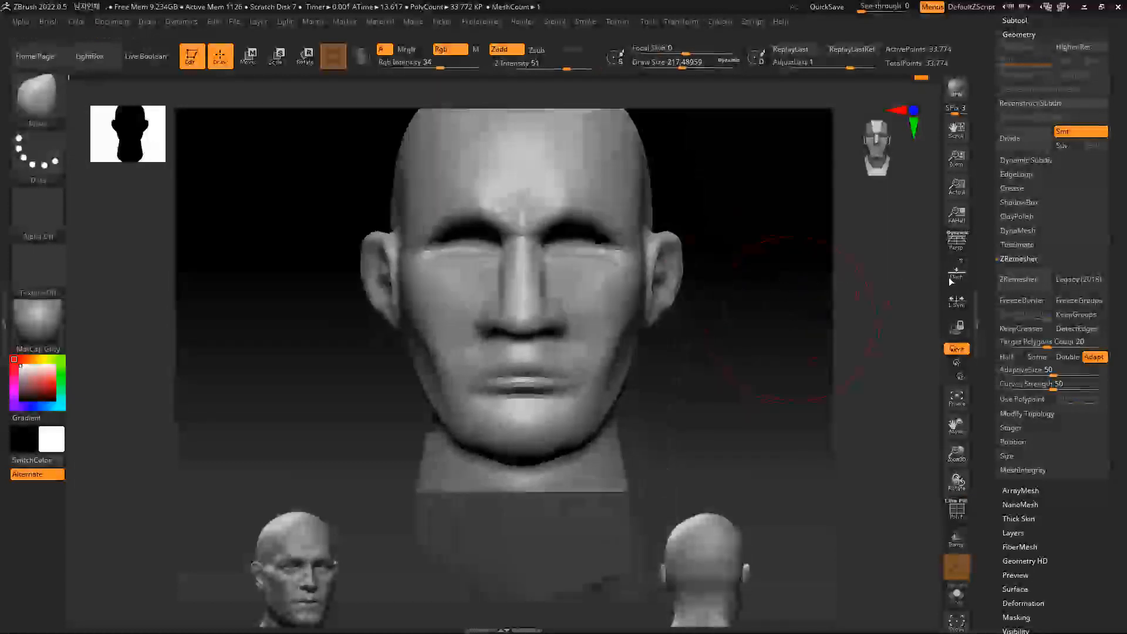
left_click(1001, 147)
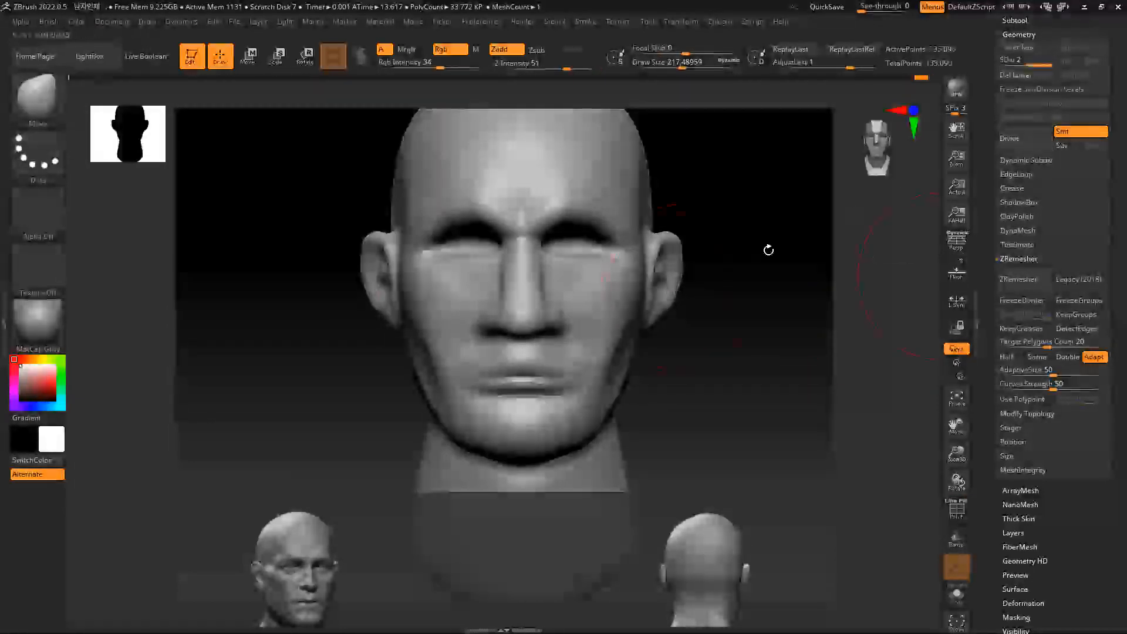
left_click_drag(755, 277, 931, 203)
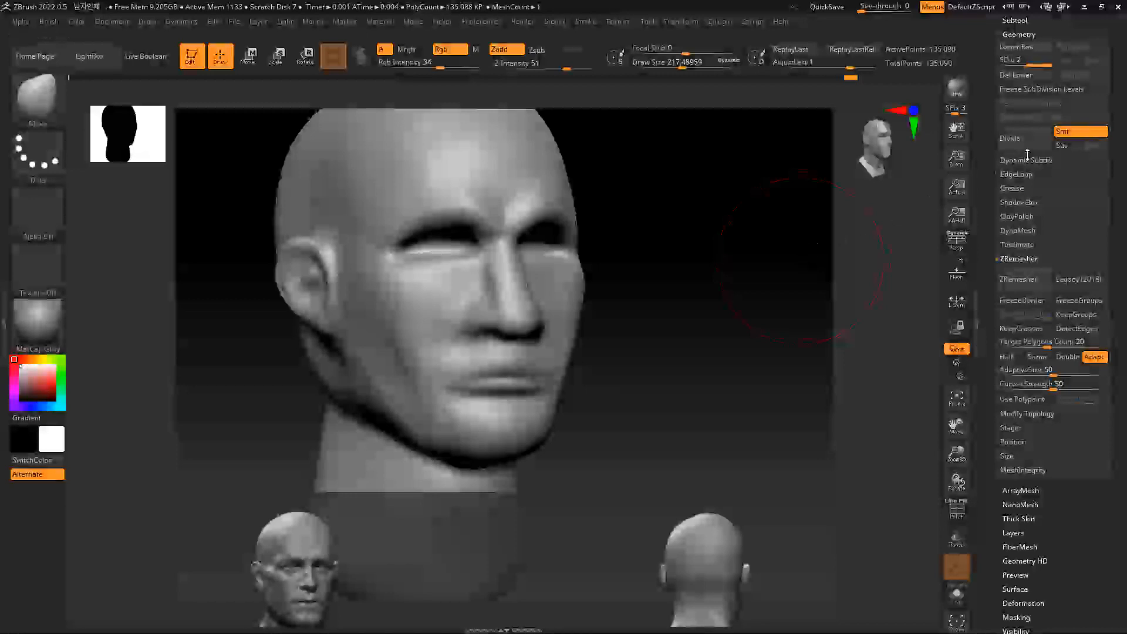
mouse_move(707, 277)
left_mouse_down()
mouse_move(681, 294)
mouse_move(704, 289)
mouse_move(675, 291)
mouse_move(737, 282)
mouse_move(741, 327)
left_mouse_up()
key("space")
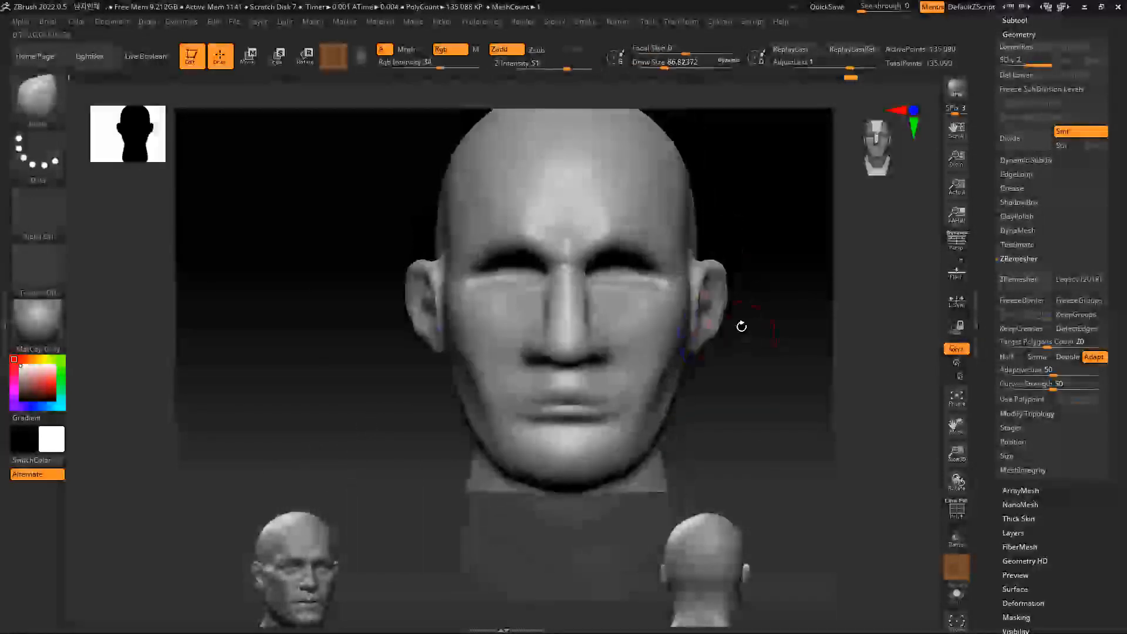
Move the Spotlight reference image so its front-view figure stands beside the sculpted head
key("z")
left_click_drag(335, 504, 283, 349)
key("z")
key("z")
left_click_drag(392, 395, 906, 222)
key("z")
left_click_drag(333, 330, 109, 436, "alt")
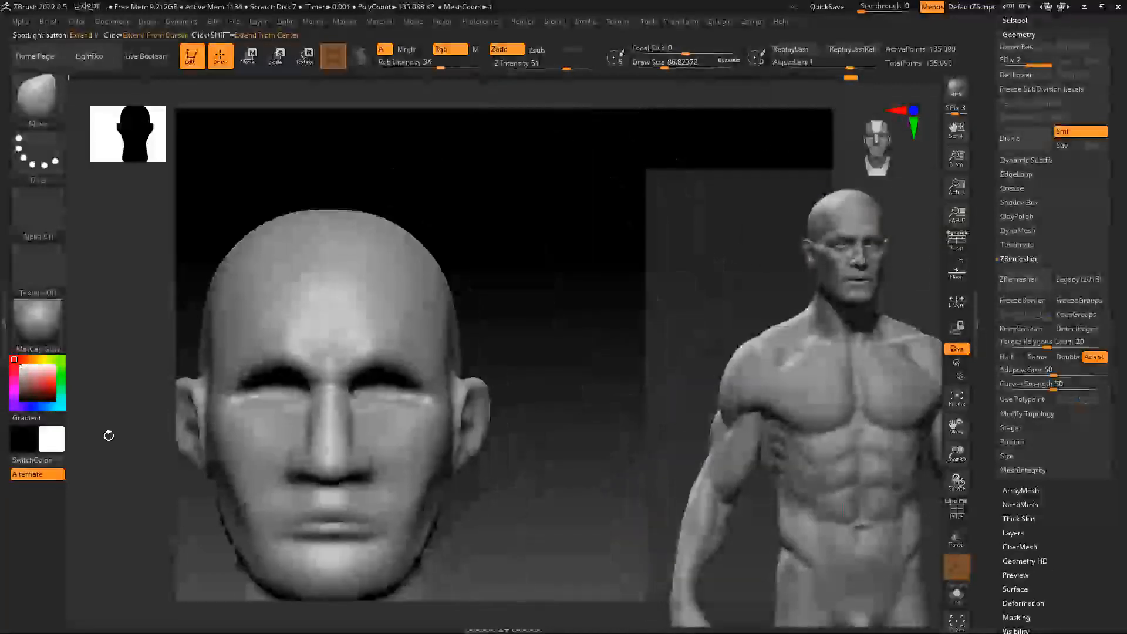
left_click_drag(601, 284, 631, 241)
left_click_drag(570, 266, 636, 329)
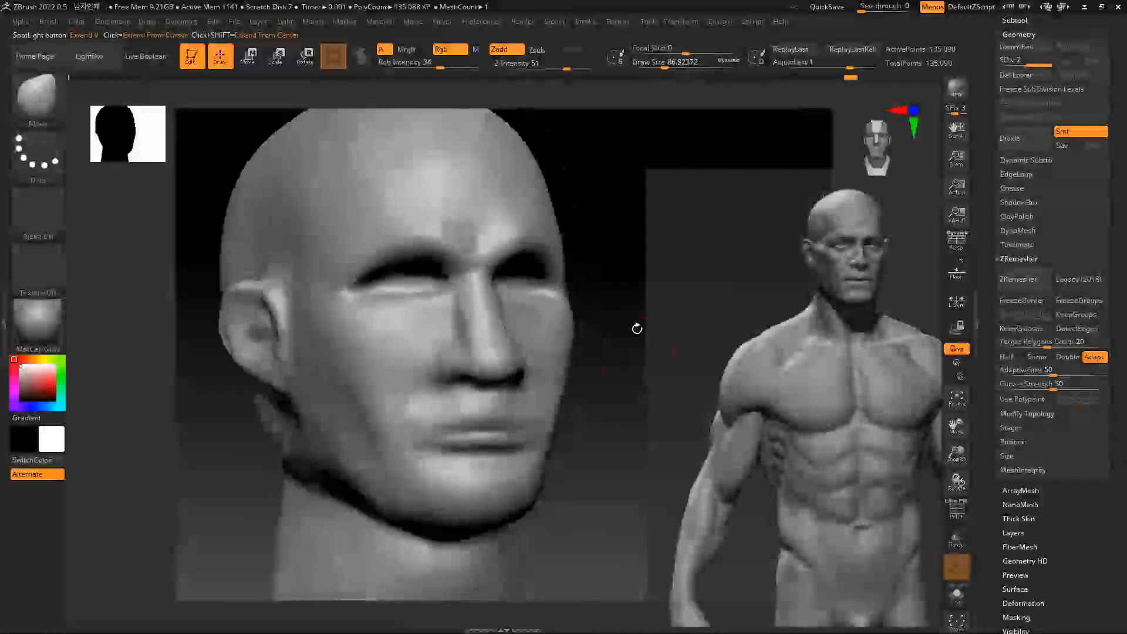
Enlarge the Spotlight reference image and place its front-view face beside the model's face for comparison
key("shift+z")
left_click_drag(849, 129, 821, 306)
key("z")
mouse_move(636, 280)
left_mouse_down()
mouse_move(671, 302)
mouse_move(670, 372)
left_mouse_up()
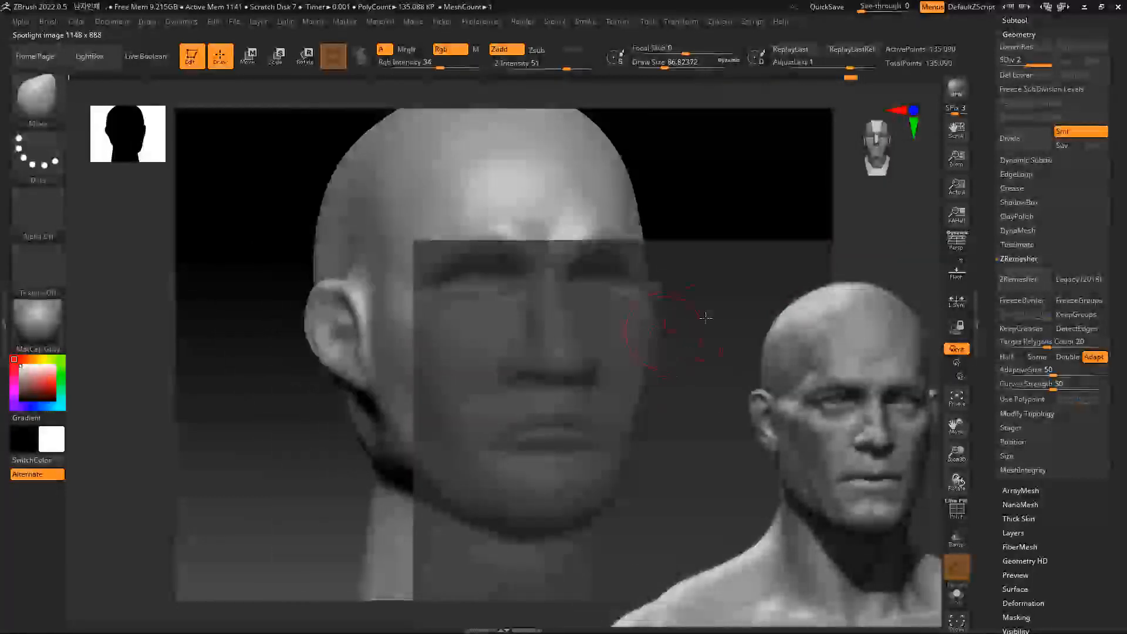
key("z")
mouse_move(825, 267)
left_mouse_down()
mouse_move(693, 333)
mouse_move(459, 367)
mouse_move(304, 361)
mouse_move(311, 369)
mouse_move(284, 305)
left_mouse_up()
left_click_drag(555, 428, 1016, 271)
left_click_drag(833, 277, 845, 439)
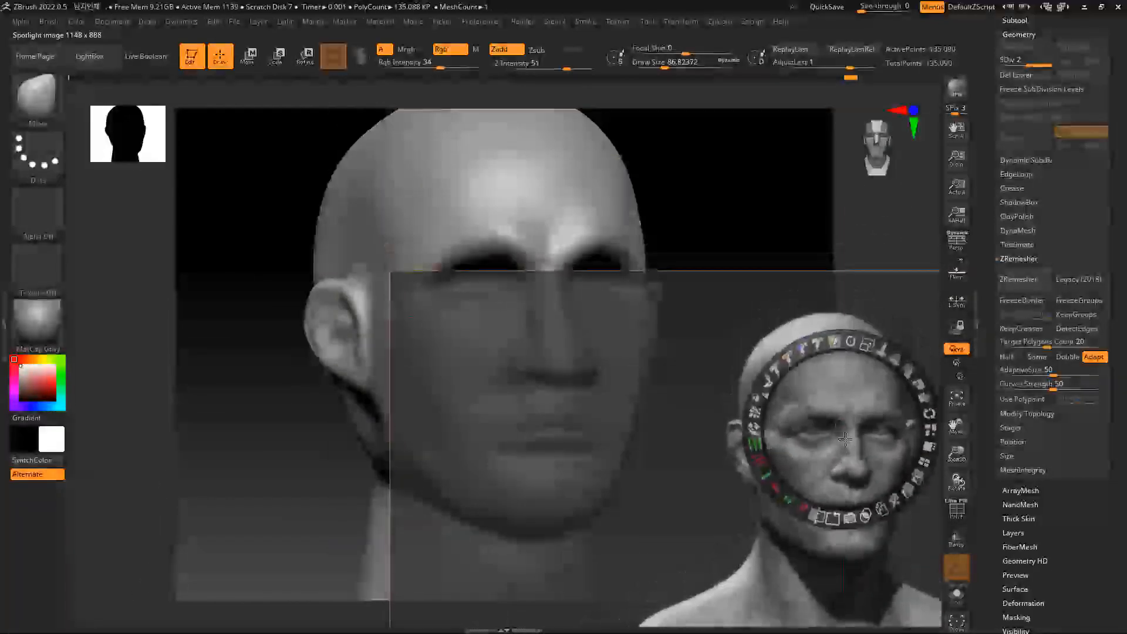
Shrink and reposition the Spotlight reference so its front, back and side figures sit below the face
key("z")
mouse_move(672, 206)
left_mouse_down("alt")
mouse_move(611, 202)
mouse_move(597, 229)
mouse_move(609, 254)
mouse_move(649, 239)
mouse_move(732, 246)
mouse_move(696, 217)
mouse_move(687, 236)
left_mouse_up("alt")
key("z")
mouse_move(685, 313)
left_mouse_down()
mouse_move(641, 388)
mouse_move(598, 364)
mouse_move(452, 411)
left_mouse_up()
key("z")
mouse_move(729, 259)
left_mouse_down()
mouse_move(693, 284)
mouse_move(692, 262)
left_mouse_up()
key("z")
left_click_drag(505, 343, 301, 247)
left_click_drag(293, 187, 284, 188)
left_click_drag(288, 261, 217, 396)
key("z")
Select the ClayBuildup brush for the mouth area and set its draw size to about 33
mouse_move(674, 257)
left_mouse_down()
mouse_move(671, 324)
mouse_move(774, 259)
mouse_move(707, 294)
mouse_move(723, 300)
mouse_move(646, 276)
left_mouse_up()
key("b")
key("c")
key("b")
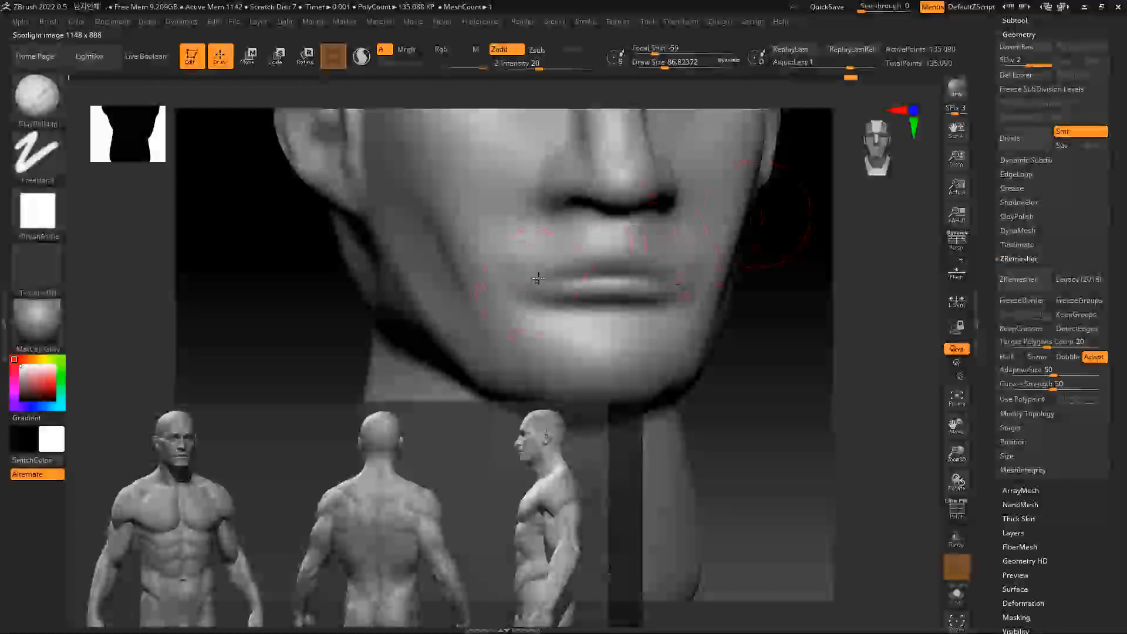
key("space")
left_click_drag(529, 261, 520, 260)
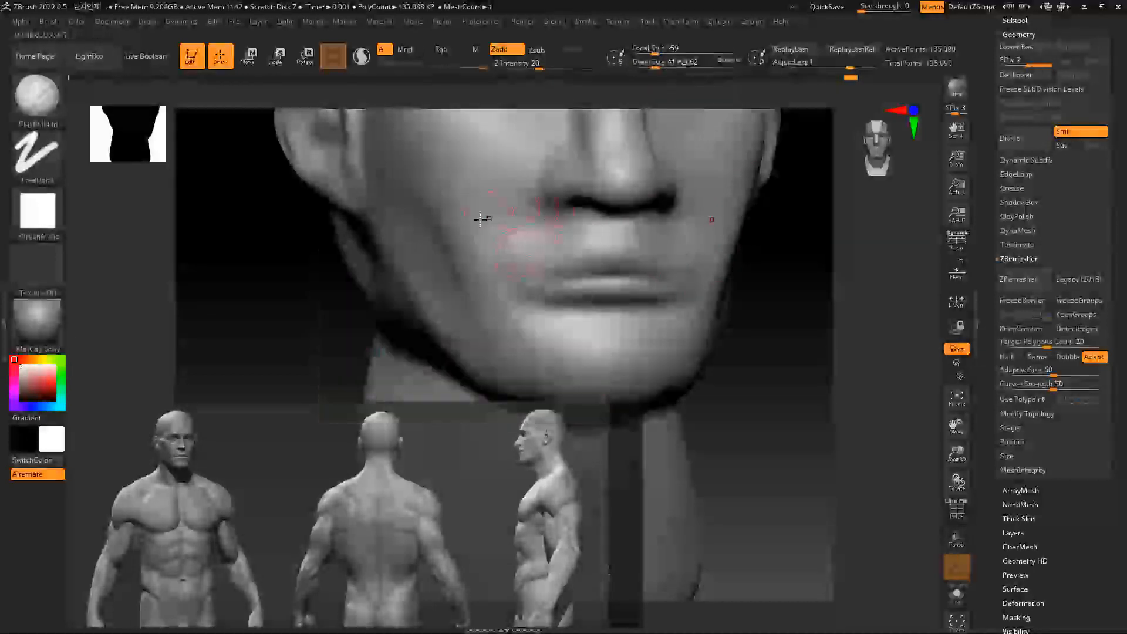
key("space")
left_click_drag(595, 264, 608, 264)
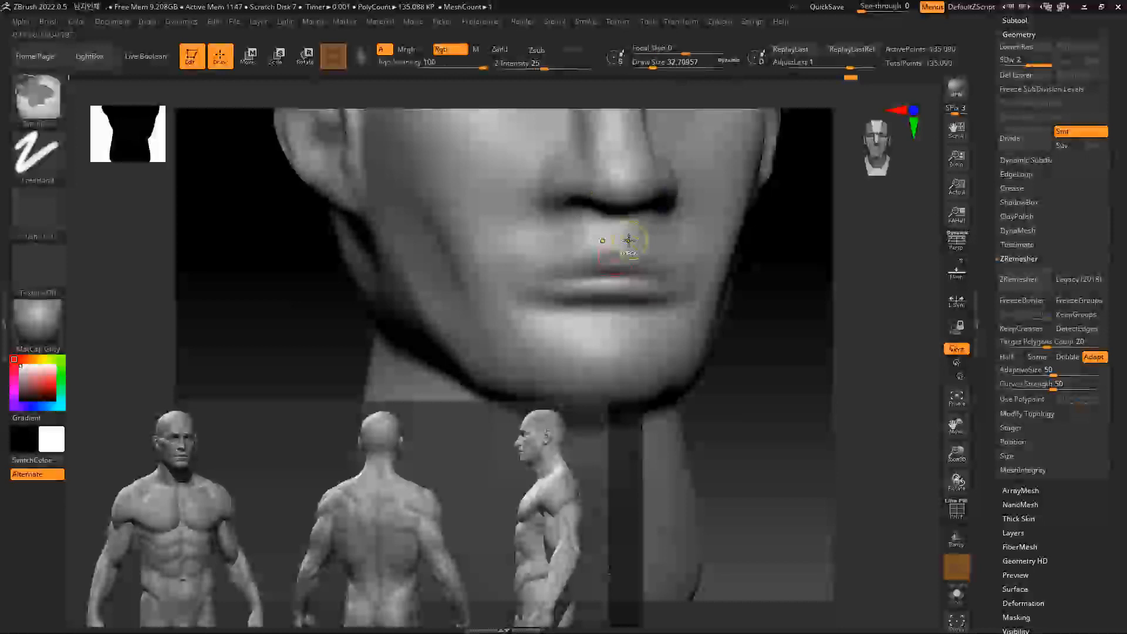
Set the ClayBuildup Z intensity to 3, then build up and smooth the upper lip
key("b")
key("c")
key("b")
key("space")
left_click_drag(654, 293, 638, 294)
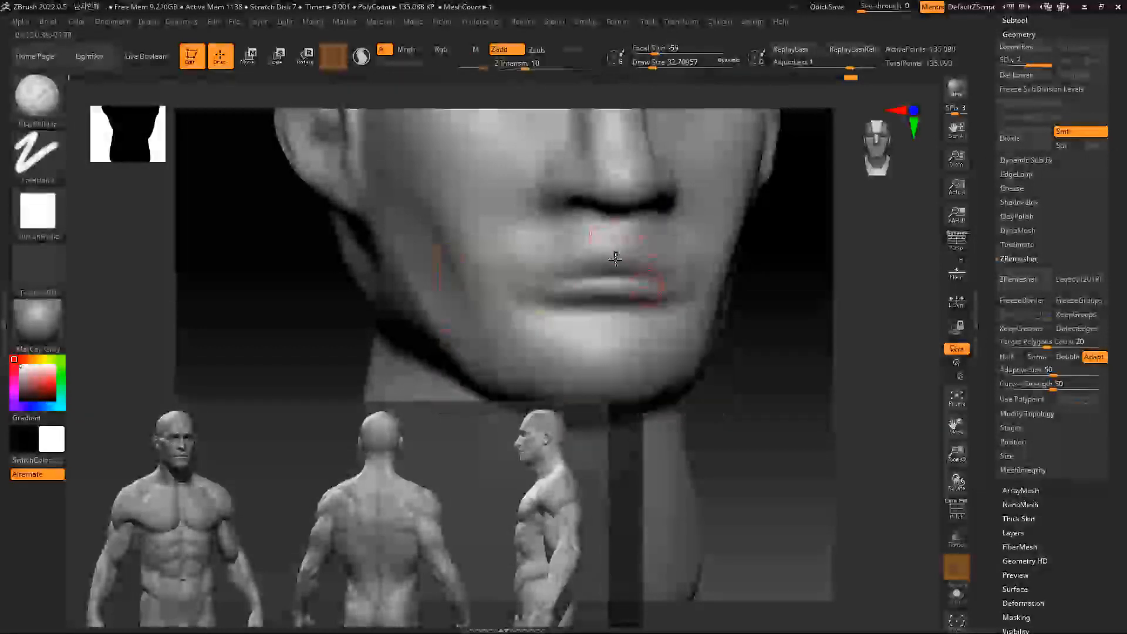
key("space")
left_click_drag(631, 305, 622, 306)
mouse_move(603, 262)
left_mouse_down()
mouse_move(583, 268)
mouse_move(643, 264)
left_mouse_up()
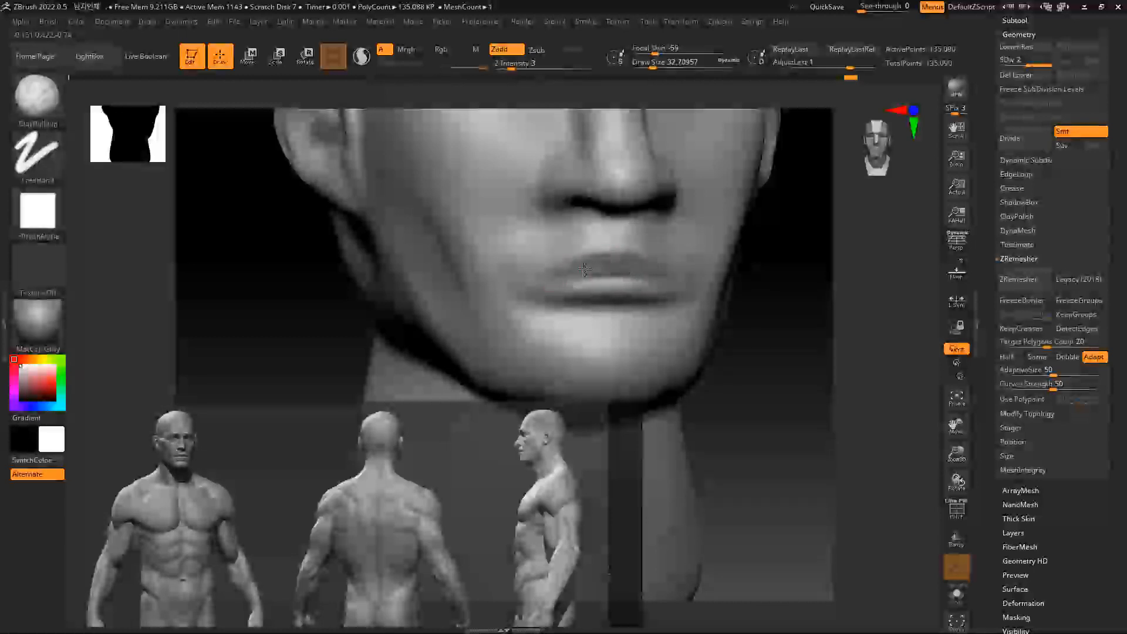
right_click_drag(700, 237, 612, 260)
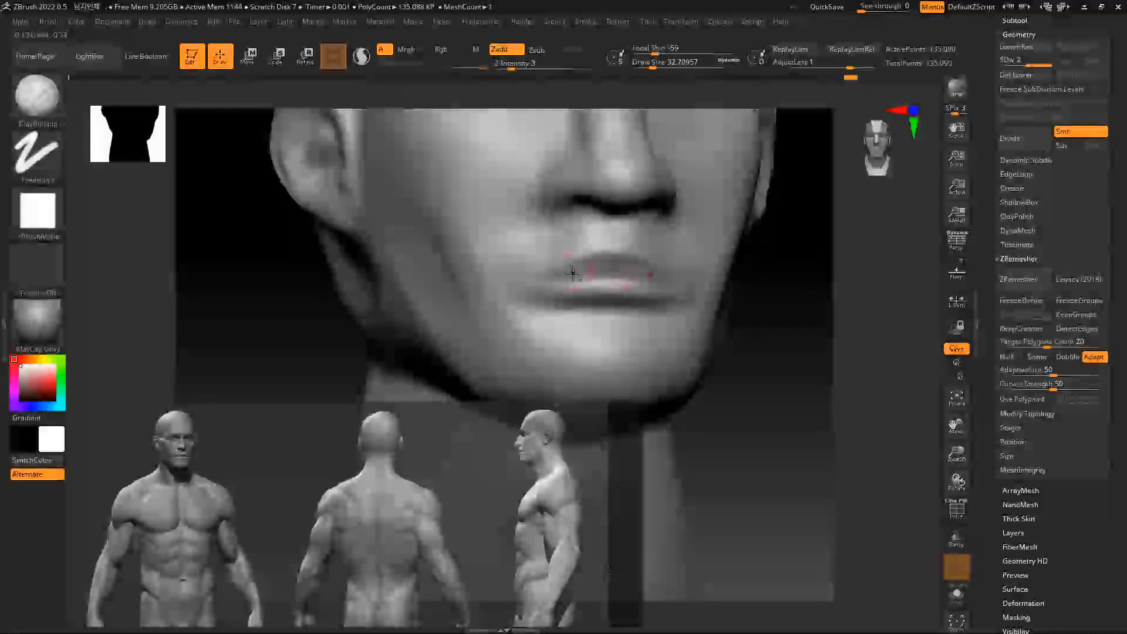
key("shift")
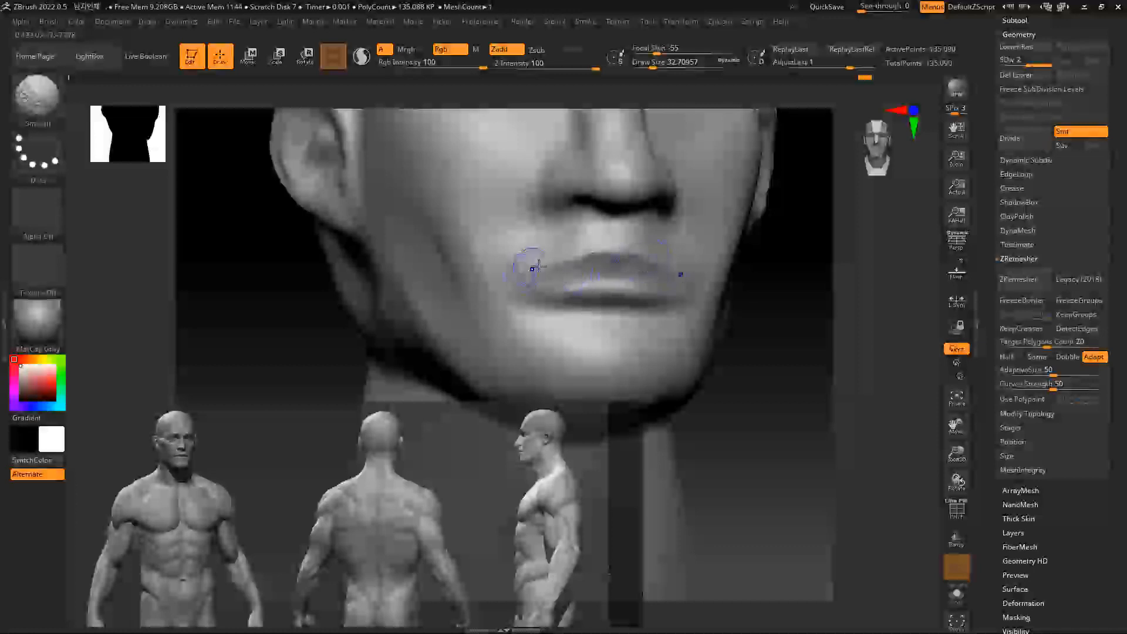
mouse_move(753, 280)
left_mouse_down()
mouse_move(810, 314)
mouse_move(780, 305)
left_mouse_up()
key("shift")
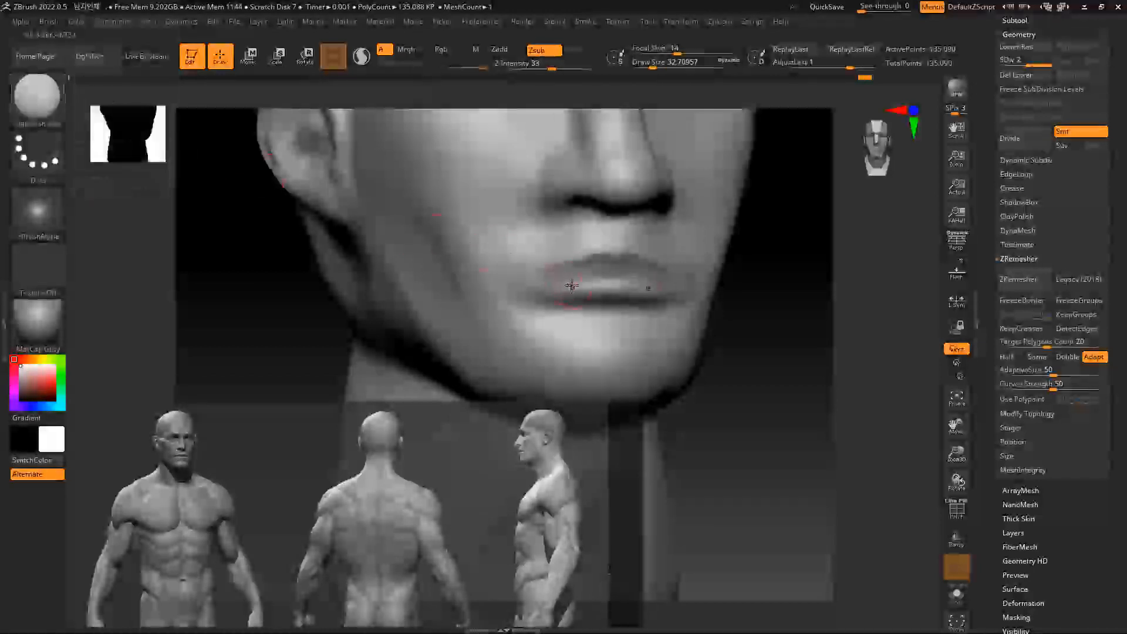
Carve the parting line between the lips out to the mouth corners with the DamStandard brush
left_click_drag(555, 283, 648, 282)
mouse_move(799, 305)
left_mouse_down()
mouse_move(778, 323)
mouse_move(621, 289)
mouse_move(684, 288)
left_mouse_up()
mouse_move(444, 326)
left_mouse_down()
mouse_move(397, 322)
mouse_move(431, 312)
left_mouse_up()
left_click_drag(513, 284, 522, 283)
mouse_move(763, 313)
left_mouse_down()
mouse_move(787, 315)
mouse_move(728, 308)
left_mouse_up()
left_click_drag(546, 287, 517, 290, "shift")
key("ctrl+z")
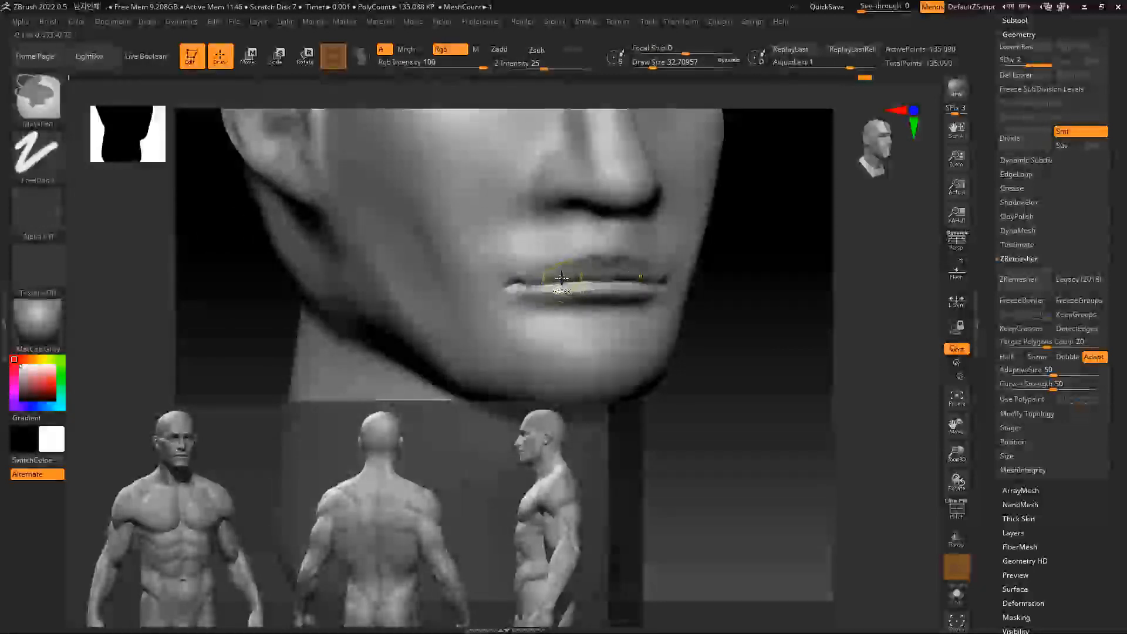
key("ctrl+z")
Lower the Smooth brush's Z intensity to 13 and soften the carved mouth line
key("space")
key("space")
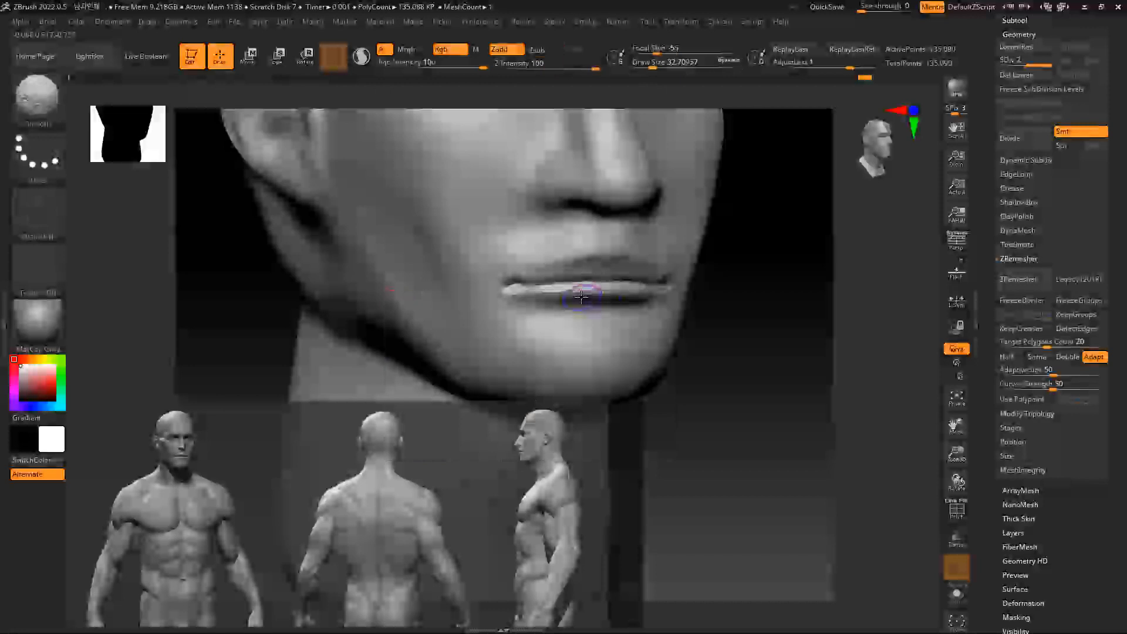
key("space")
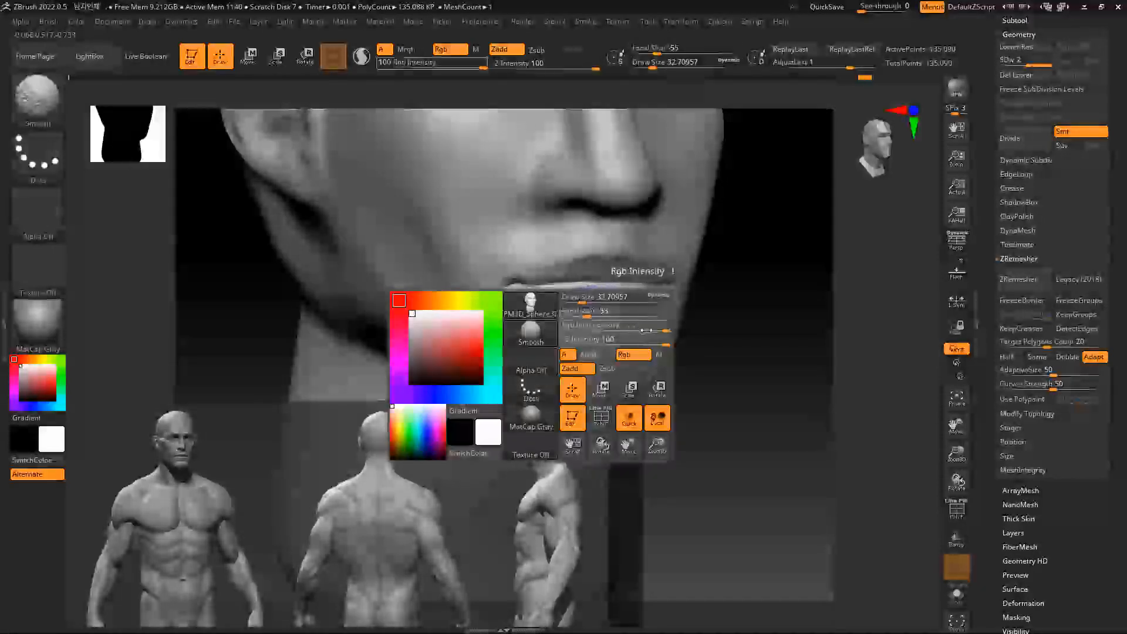
left_click_drag(660, 340, 598, 340)
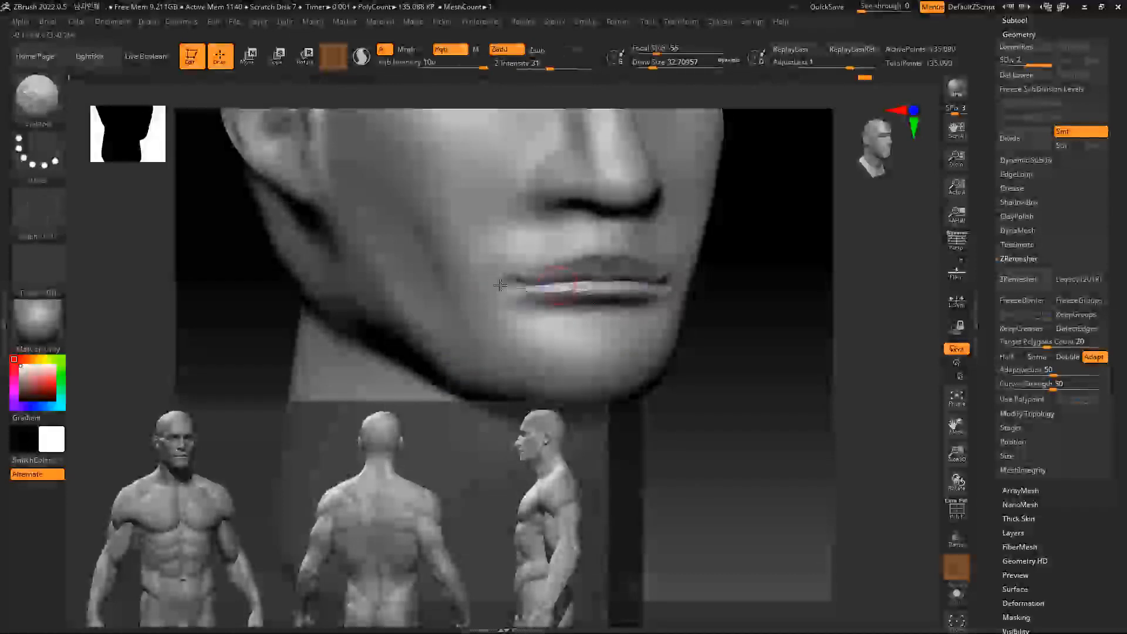
key("space")
key("space")
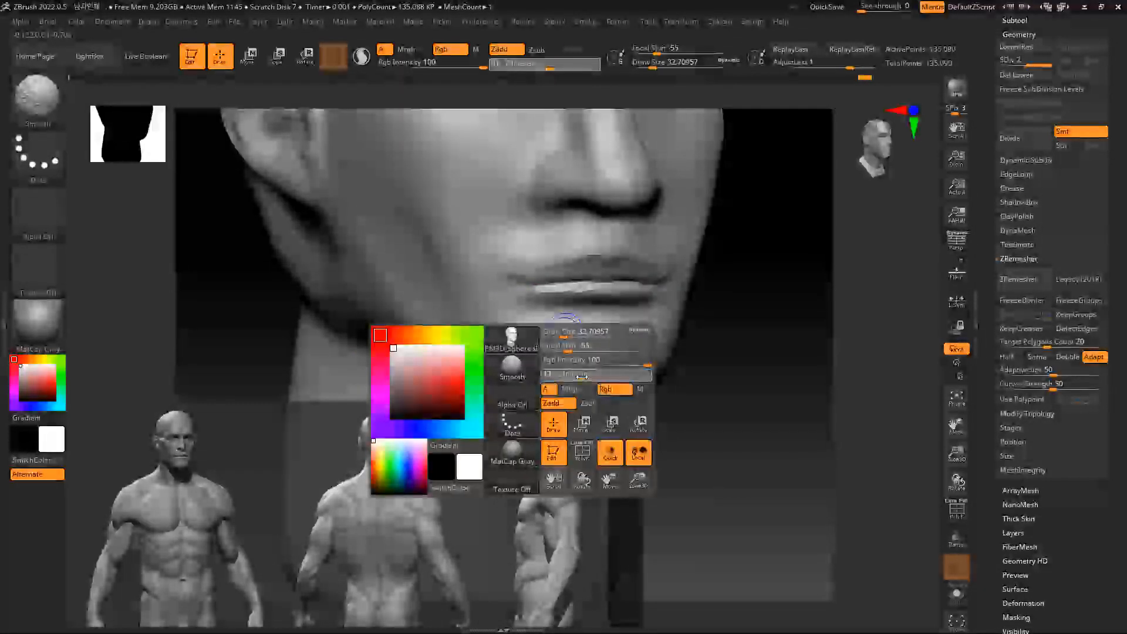
left_click_drag(581, 376, 558, 376)
key("alt")
Recarve the mouth line toward the corner of the lips with the DamStandard brush
key("b")
key("d")
key("s")
left_click_drag(519, 286, 501, 283)
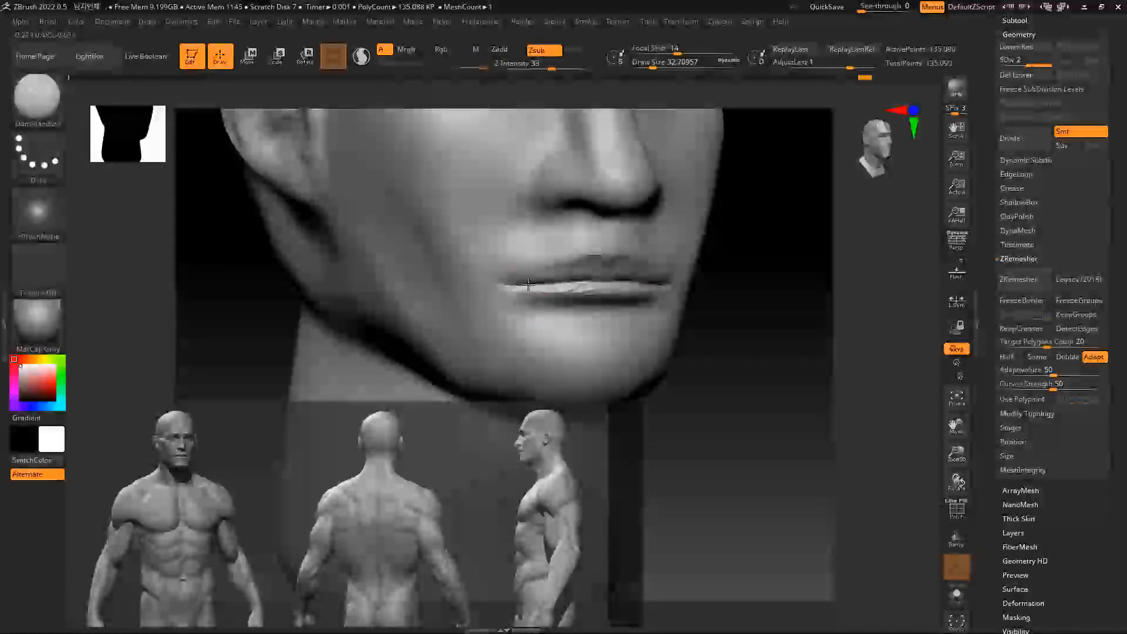
key("shift")
Build up the lower lip's volume with the ClayBuildup brush and smooth its surface
key("b")
key("t")
key("a")
left_click_drag(519, 287, 582, 290)
right_click_drag(559, 287, 621, 295)
mouse_move(587, 297)
left_mouse_down()
mouse_move(629, 300)
mouse_move(588, 289)
mouse_move(584, 277)
mouse_move(645, 288)
left_mouse_up()
right_click_drag(546, 303, 614, 285)
mouse_move(604, 306)
left_mouse_down()
mouse_move(572, 306)
mouse_move(606, 298)
left_mouse_up()
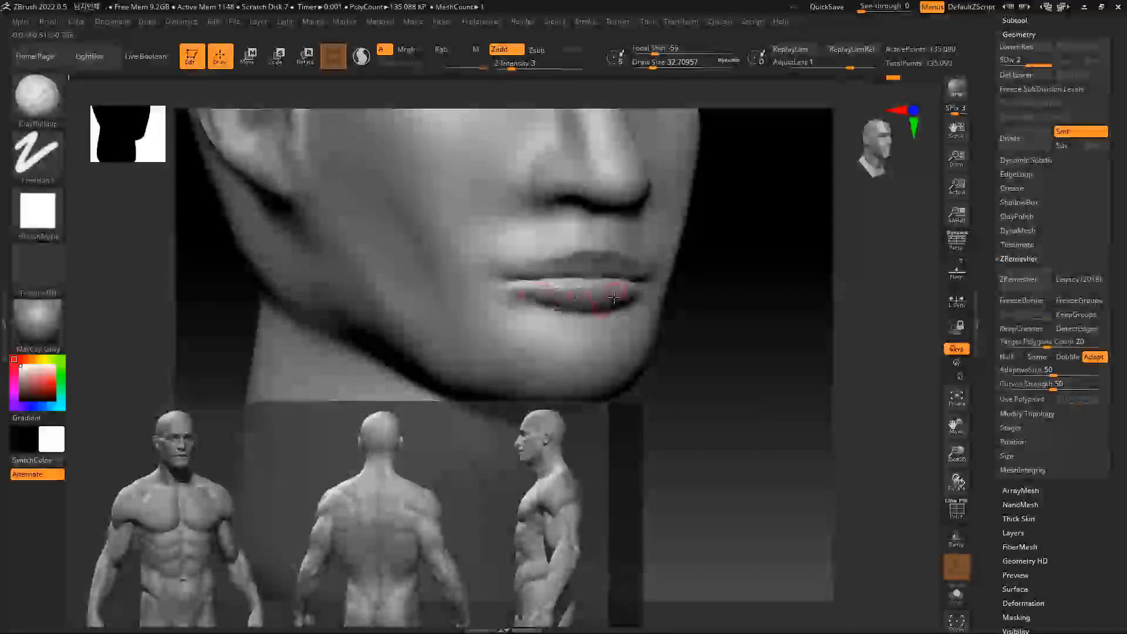
right_click_drag(614, 297, 546, 296)
mouse_move(626, 293)
left_mouse_down("shift")
mouse_move(644, 294)
mouse_move(558, 296)
mouse_move(585, 294)
left_mouse_up("shift")
Set the ClayBuildup draw size to about 23 and refine the centre of the upper lip
right_click_drag(349, 331, 453, 297, "ctrl")
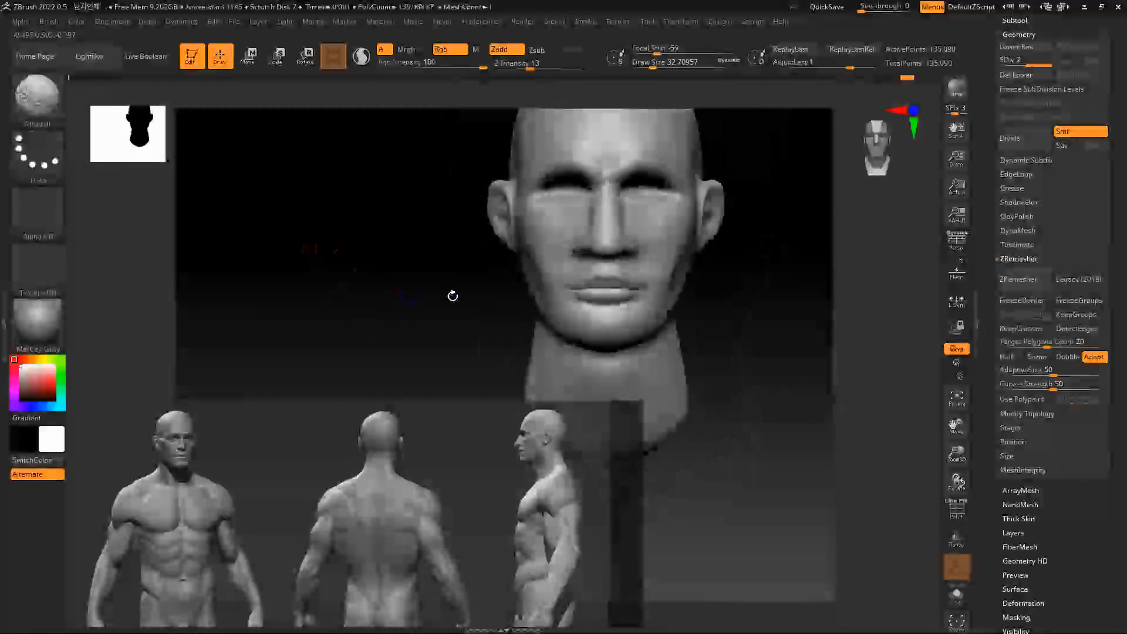
right_click_drag(735, 340, 737, 390, "ctrl")
right_click_drag(737, 375, 792, 350)
right_click_drag(799, 303, 587, 257)
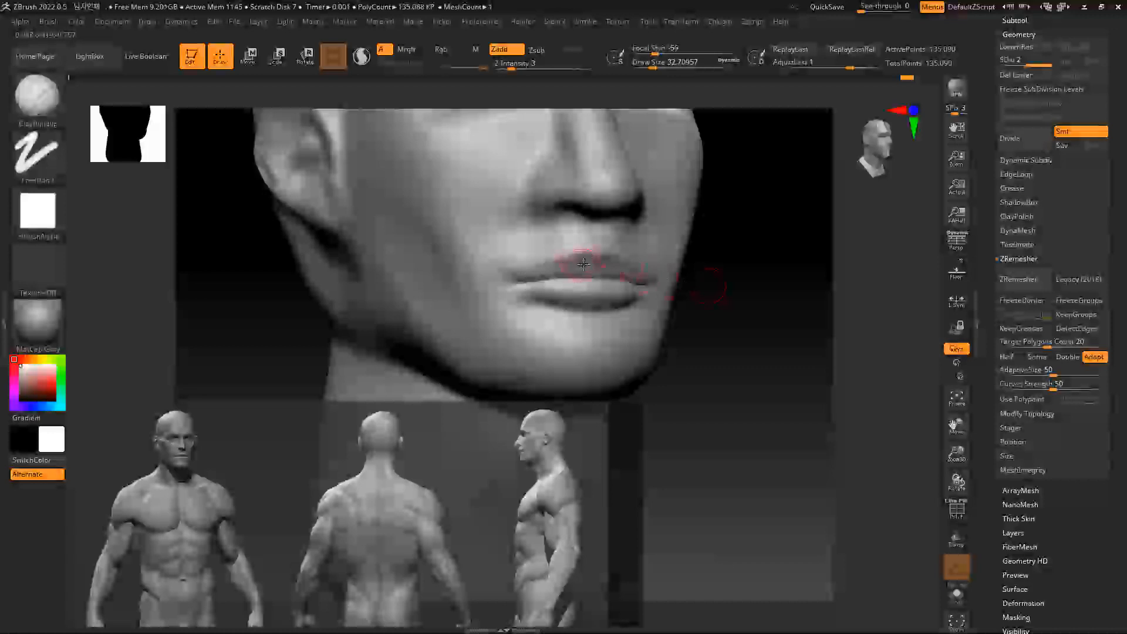
key("space")
left_click_drag(590, 264, 587, 264)
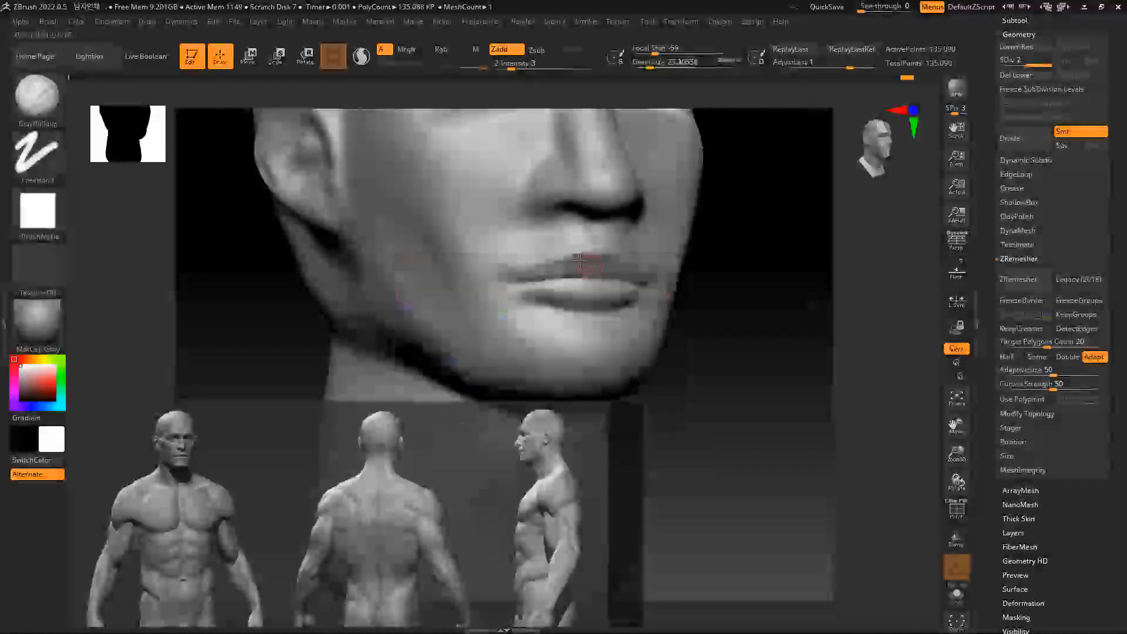
left_click_drag(566, 262, 594, 264)
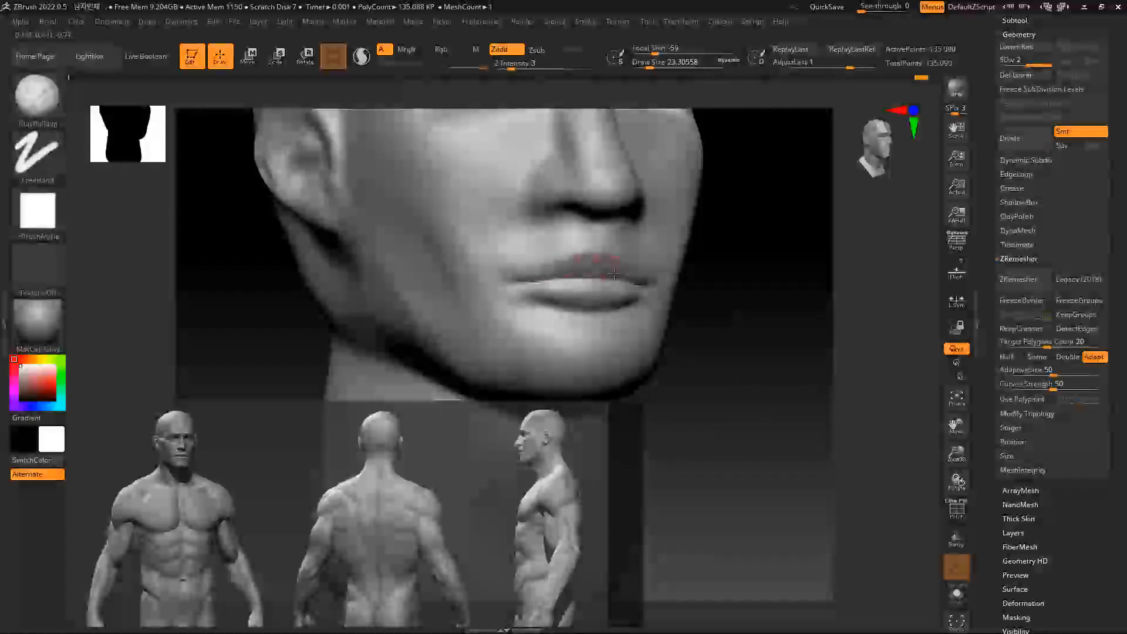
key("shift")
Reshape the profile of both lips using the Move brush at a draw size of about 51
left_click_drag(728, 282, 785, 289, "shift")
mouse_move(692, 281)
left_mouse_down("alt")
mouse_move(714, 340)
mouse_move(703, 314)
left_mouse_up("alt")
key("b")
key("m")
key("v")
key("space")
left_click(637, 281)
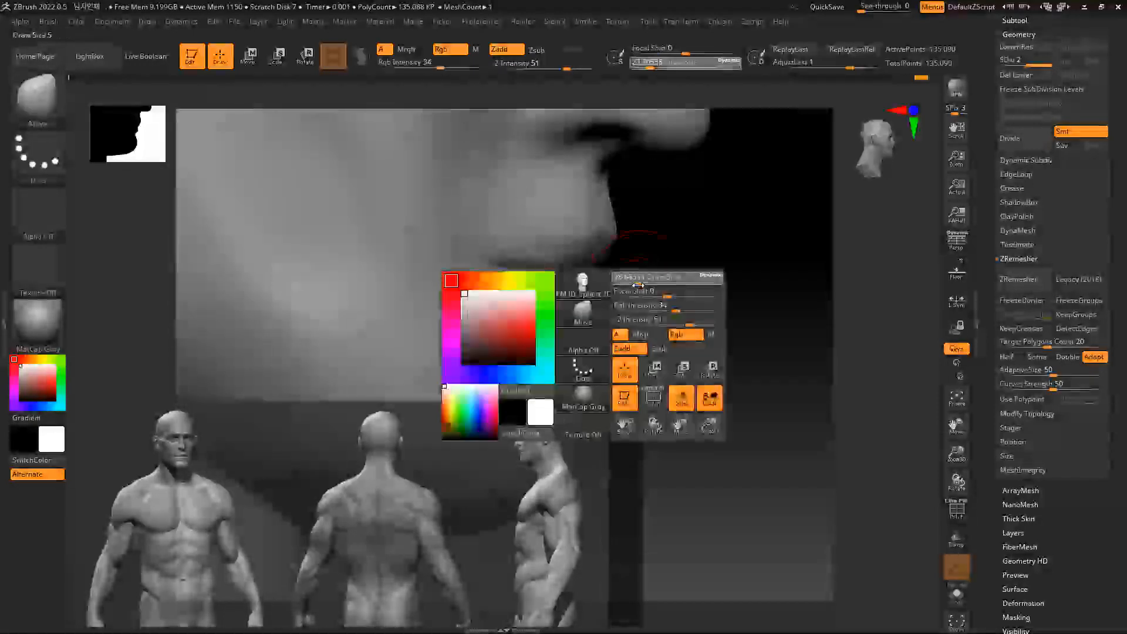
left_click_drag(639, 283, 654, 294, "shift")
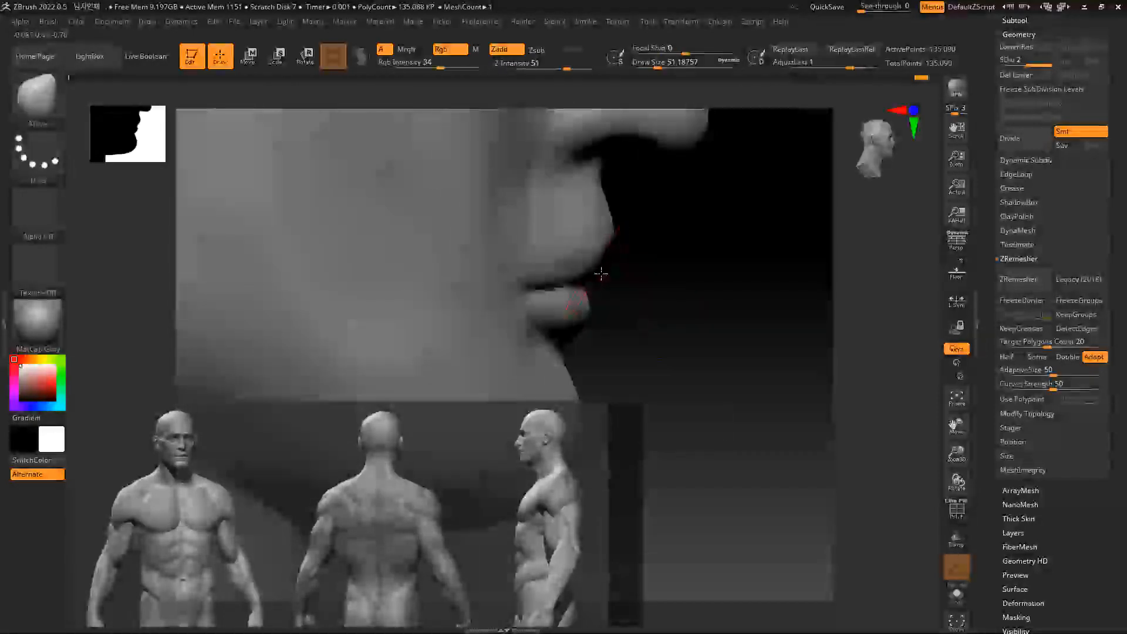
mouse_move(646, 261)
left_mouse_down()
mouse_move(627, 268)
mouse_move(759, 311)
mouse_move(645, 279)
left_mouse_up()
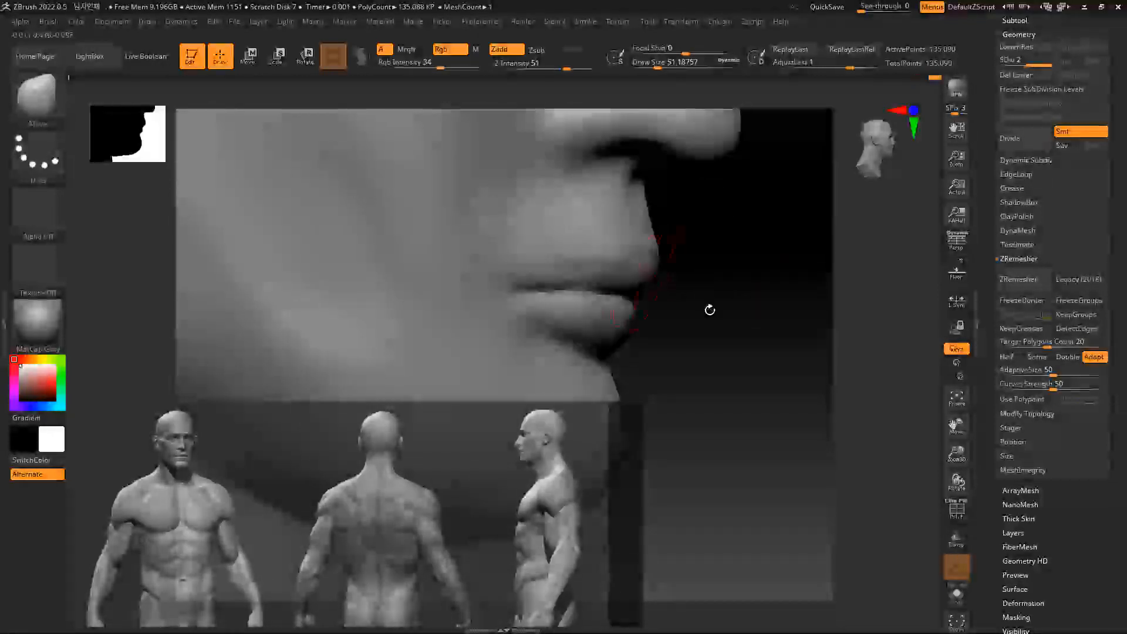
left_click_drag(710, 309, 658, 304)
left_click_drag(335, 305, 247, 325)
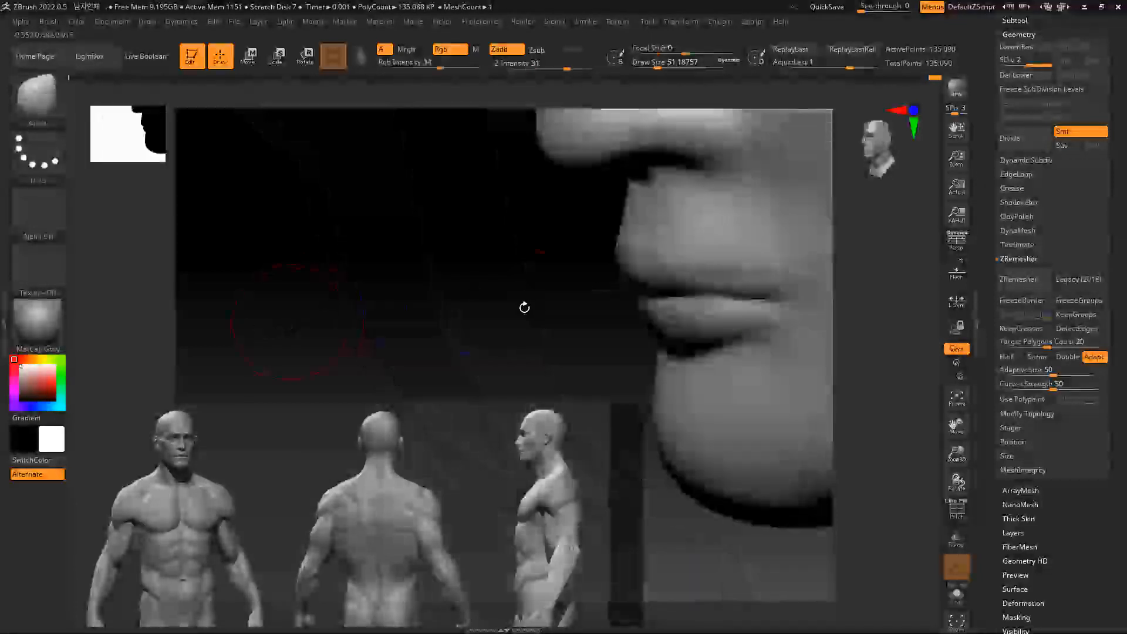
left_click_drag(523, 306, 612, 285)
mouse_move(506, 315)
left_mouse_down()
mouse_move(593, 307)
mouse_move(637, 262)
left_mouse_up()
Refine the upper lip's form with ClayBuildup at a draw size of about 17 and smooth it
key("b")
key("c")
key("b")
key("space")
key("space")
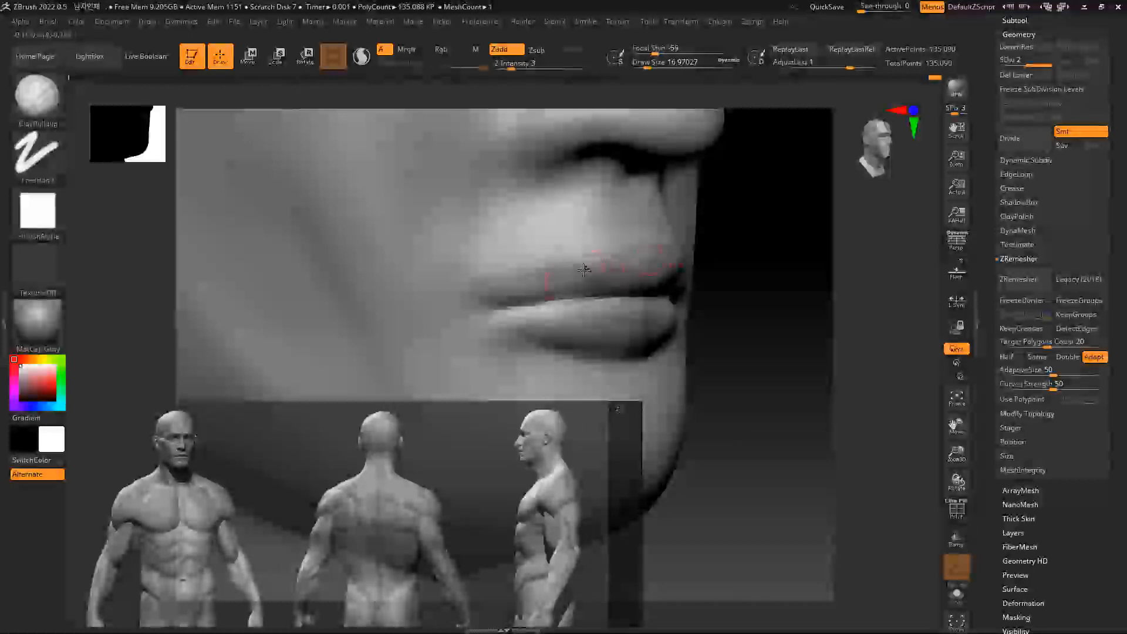
mouse_move(741, 268)
left_mouse_down()
mouse_move(772, 246)
mouse_move(762, 284)
left_mouse_up()
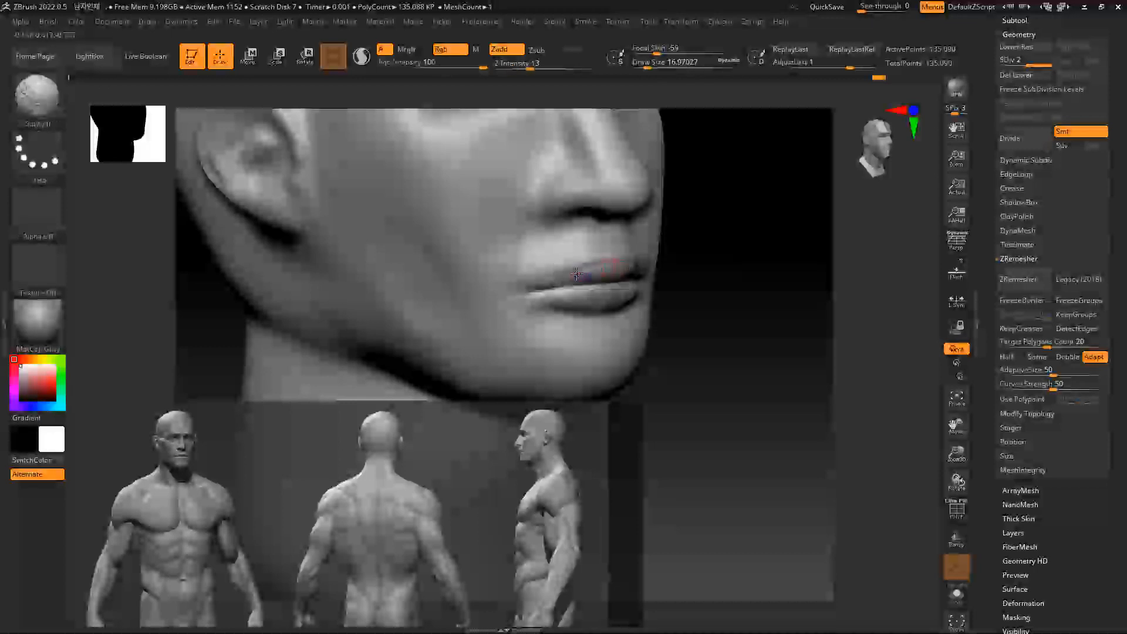
mouse_move(818, 301)
left_mouse_down("shift")
mouse_move(659, 300)
mouse_move(634, 311)
left_mouse_up("shift")
Adjust the lower lip's shape in profile using the Move brush at a draw size of about 48
key("space")
left_click_drag(804, 326, 846, 330, "shift")
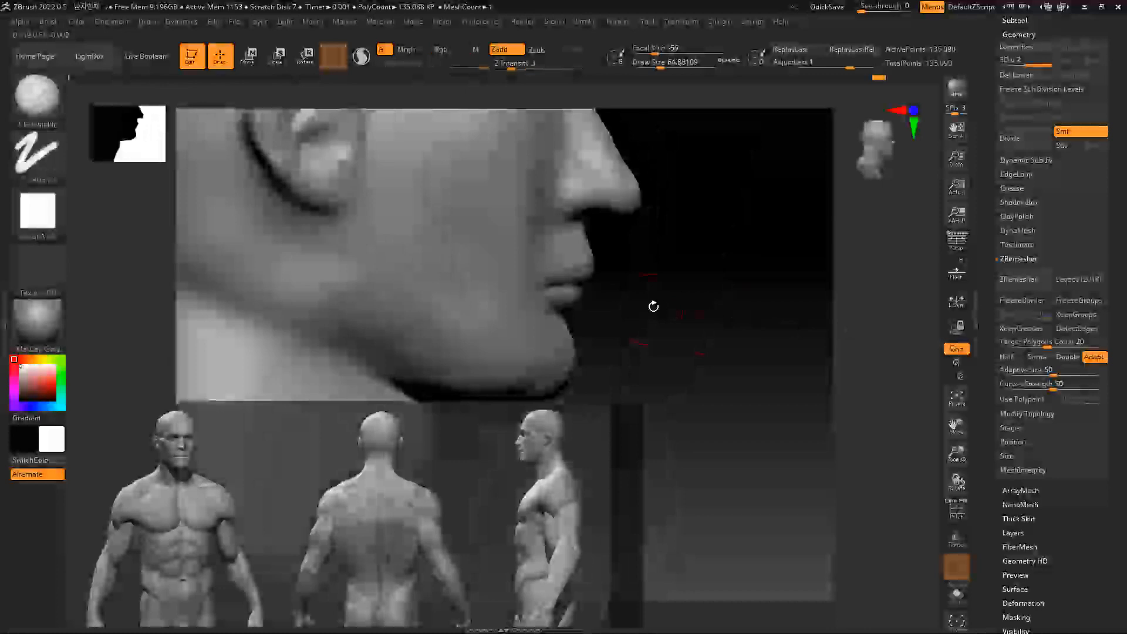
right_click_drag(664, 322, 604, 330, "ctrl")
key("b")
key("m")
key("v")
key("space")
left_click_drag(595, 335, 579, 334)
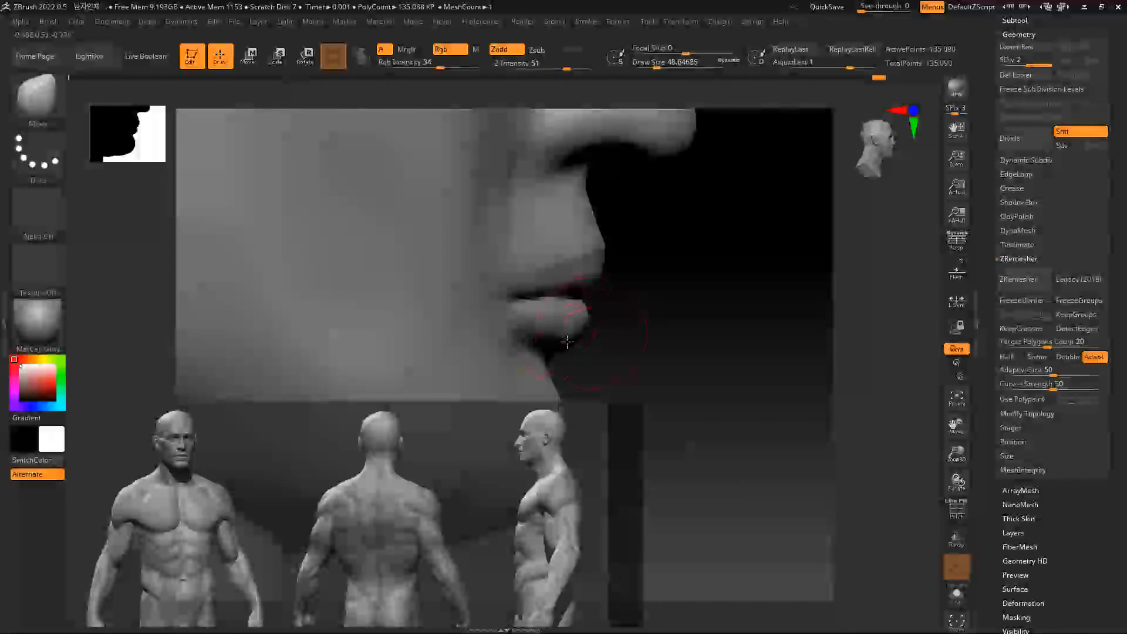
left_click_drag(609, 329, 556, 322)
mouse_move(563, 330)
right_mouse_down()
mouse_move(541, 317)
mouse_move(562, 314)
mouse_move(569, 349)
right_mouse_up()
mouse_move(569, 349)
left_mouse_down("shift")
mouse_move(536, 327)
mouse_move(566, 335)
mouse_move(502, 323)
left_mouse_up("shift")
Carve around the corners of the mouth using the DamStandard brush at a draw size of about 51
right_click_drag(876, 367, 818, 257, "ctrl")
key("b")
key("d")
key("s")
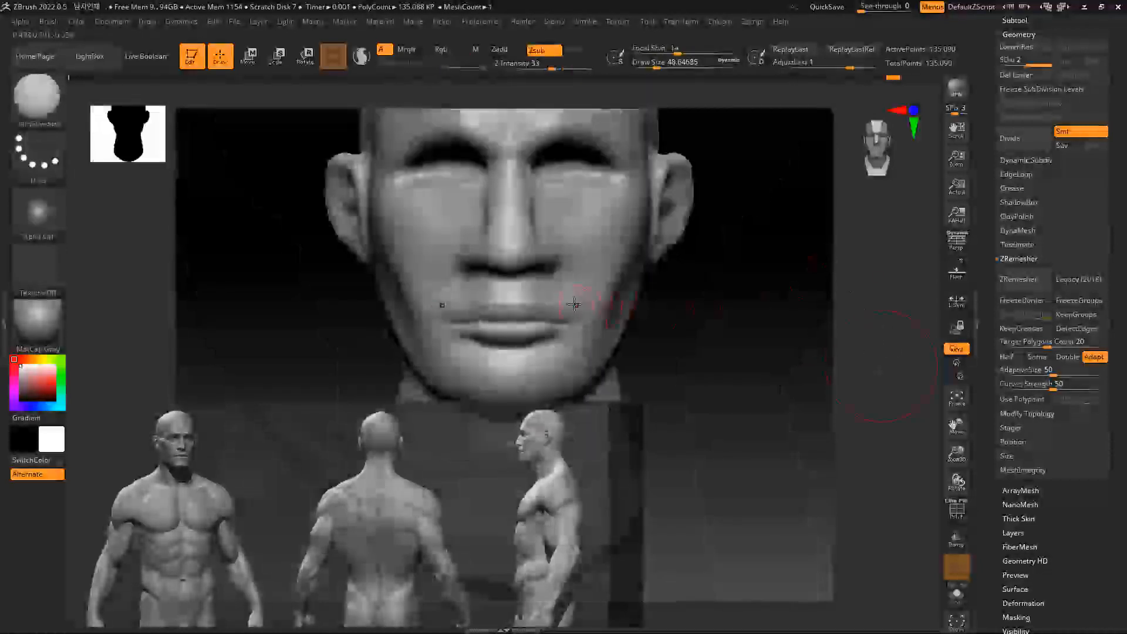
key("space")
left_click(553, 314)
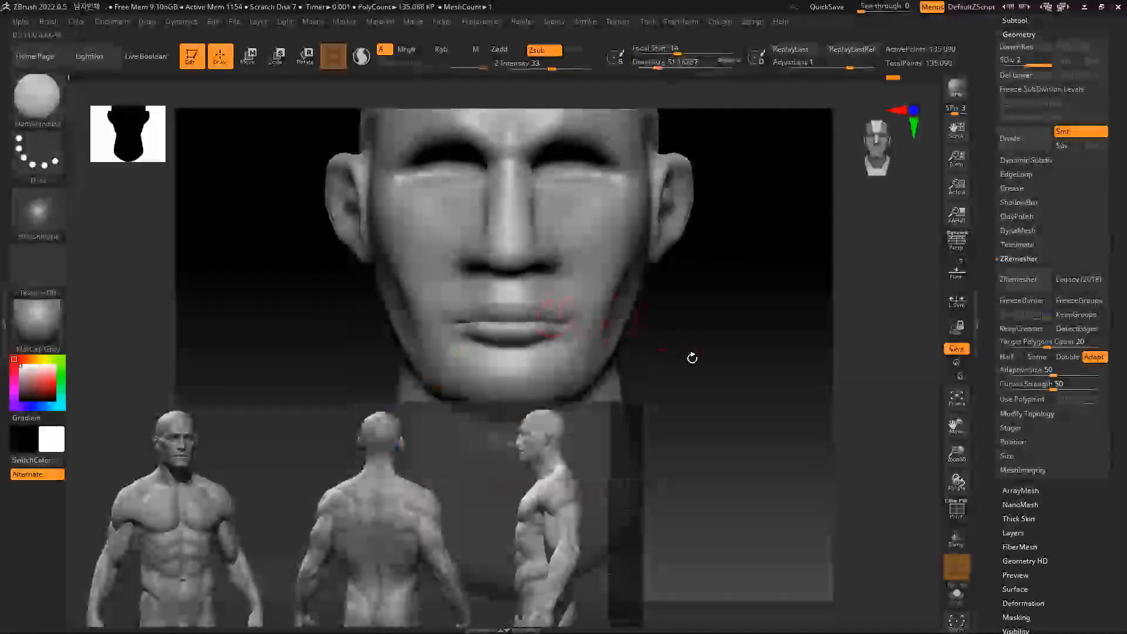
right_click_drag(692, 357, 713, 414, "ctrl")
left_click_drag(545, 312, 578, 311)
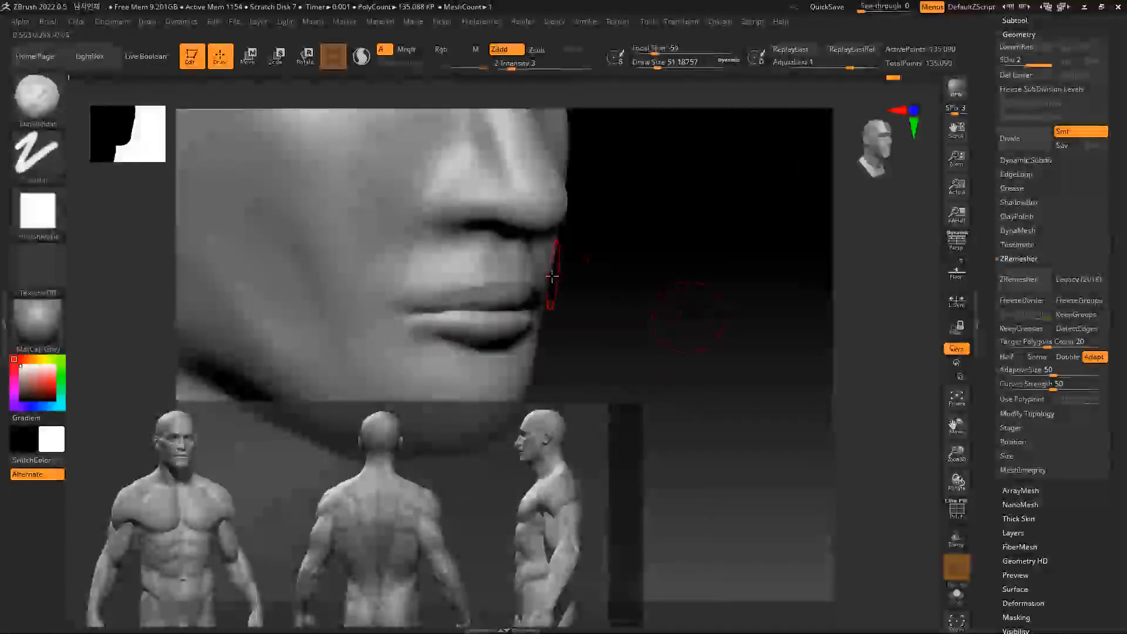
Sculpt the philtrum with ClayBuildup, reducing the draw size from about 29 to 18, and smooth the area
key("space")
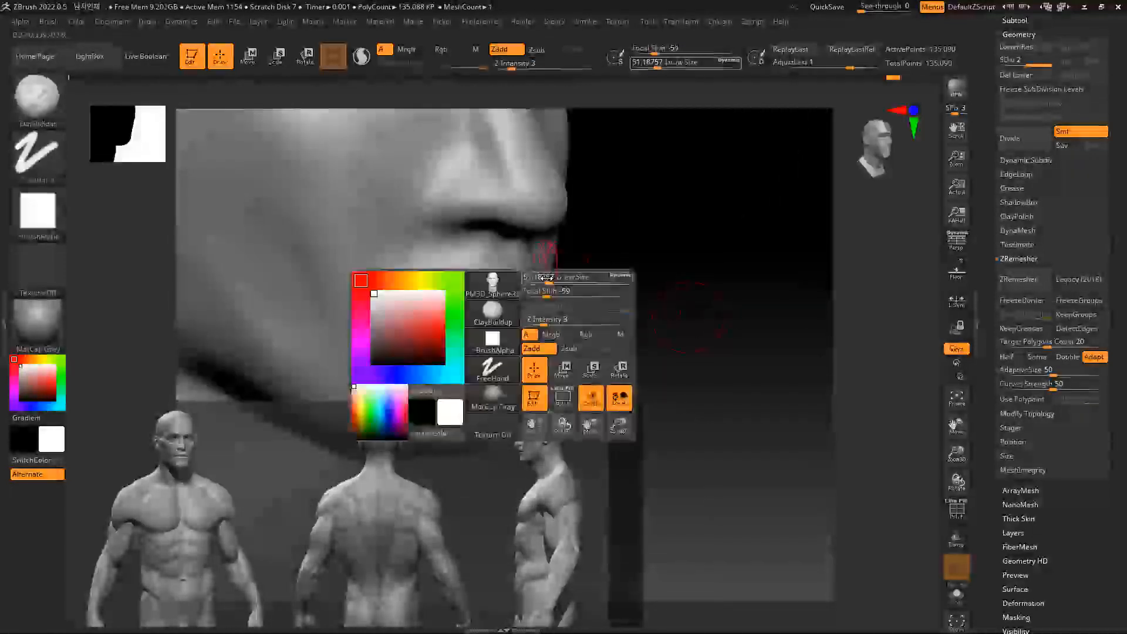
left_click_drag(604, 284, 547, 281, "shift")
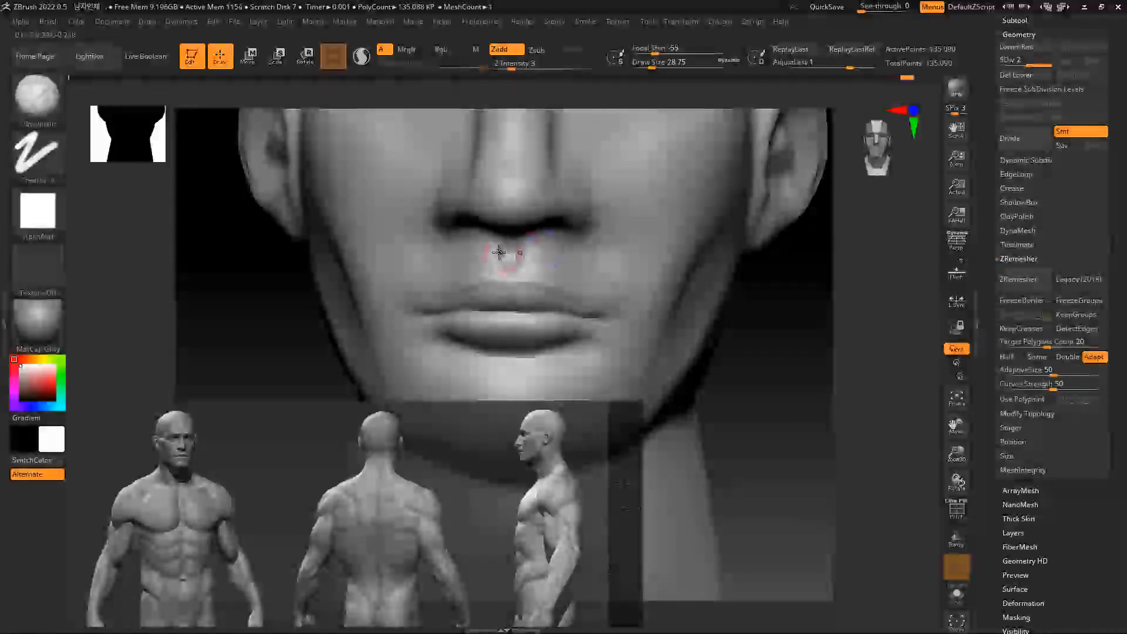
left_click_drag(773, 313, 840, 351)
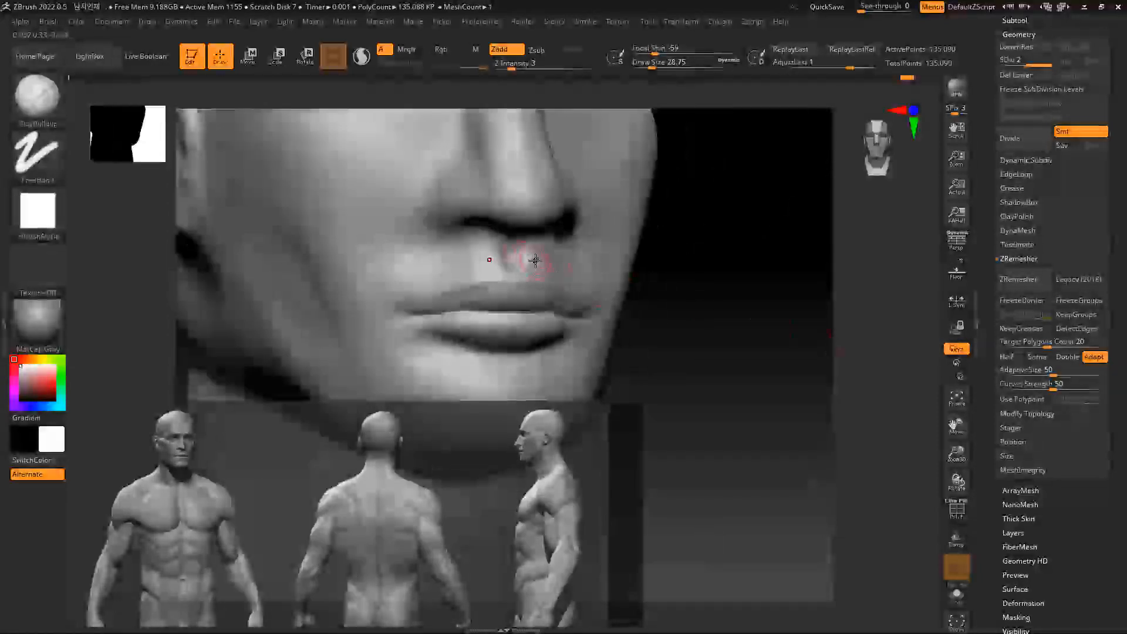
key("space")
left_click_drag(516, 266, 513, 264)
mouse_move(812, 291)
left_mouse_down("shift")
mouse_move(727, 286)
mouse_move(777, 281)
left_mouse_up("shift")
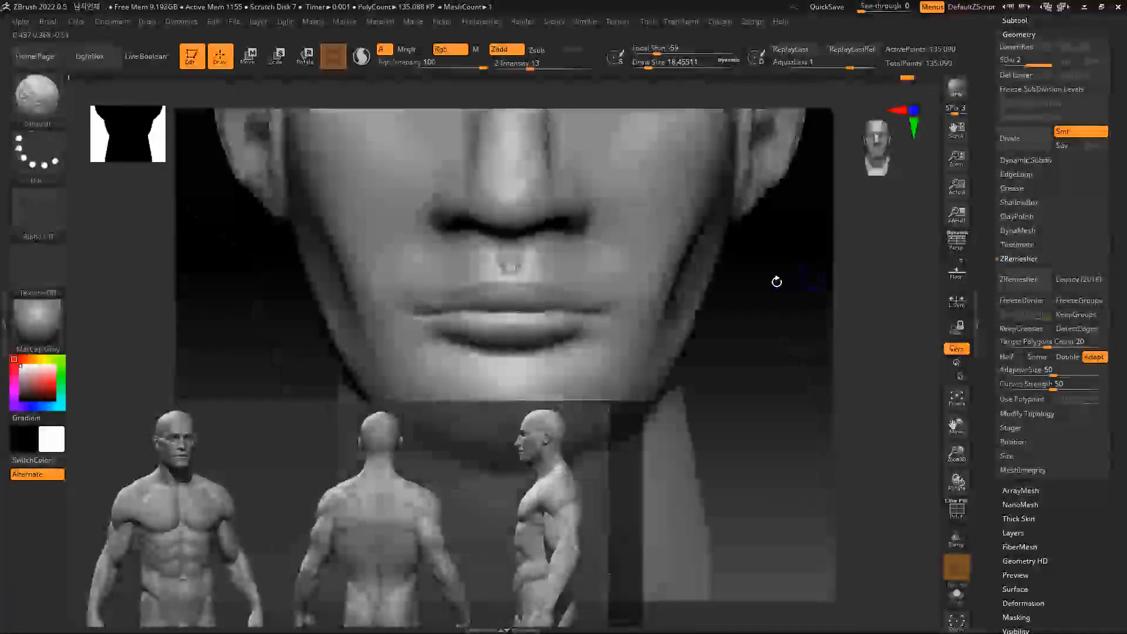
mouse_move(517, 253)
left_mouse_down("shift")
mouse_move(523, 234)
mouse_move(574, 262)
left_mouse_up("shift")
Raise the centre of the upper lip using the Move brush at a draw size of about 83
key("b")
key("m")
key("v")
key("space")
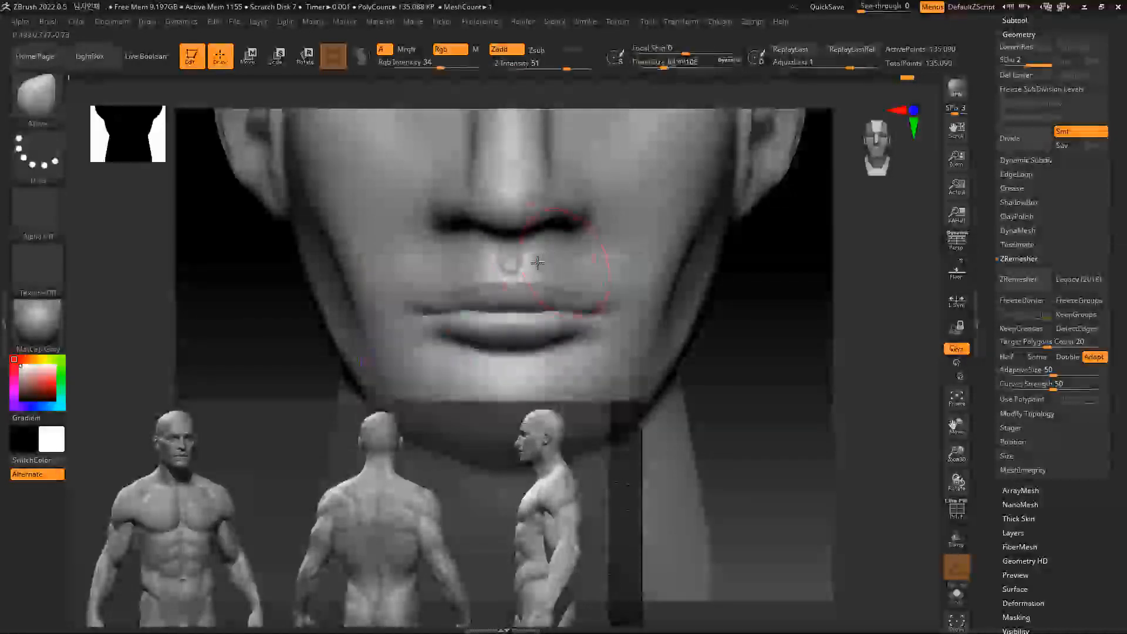
left_click_drag(510, 294, 512, 285)
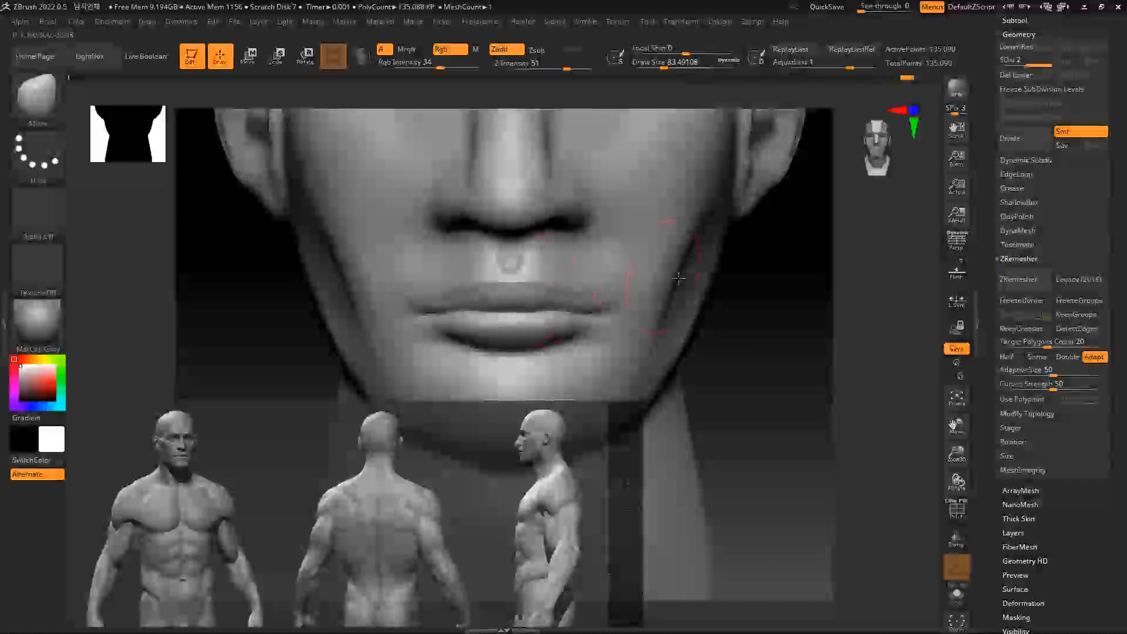
Adjust the mouth and jaw proportions with the Move brush, enlarging its draw size to about 154 and 202
left_click_drag(804, 326, 782, 246, "alt")
key("space")
left_click(735, 292)
left_click_drag(731, 280, 742, 281)
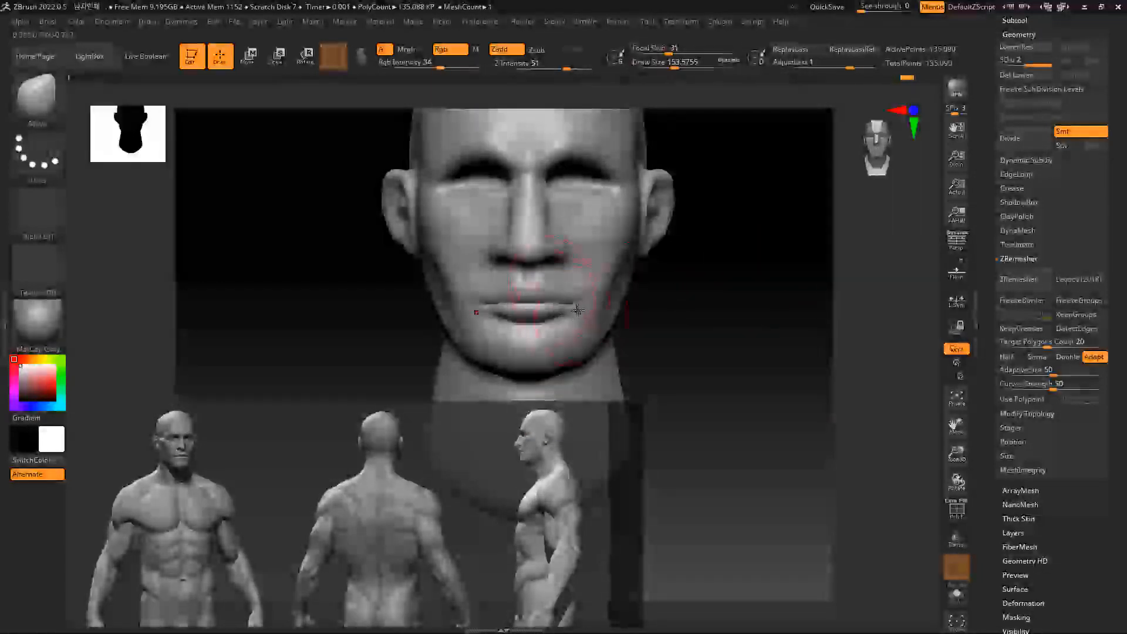
mouse_move(571, 302)
left_mouse_down()
mouse_move(546, 312)
mouse_move(540, 288)
mouse_move(539, 313)
left_mouse_up()
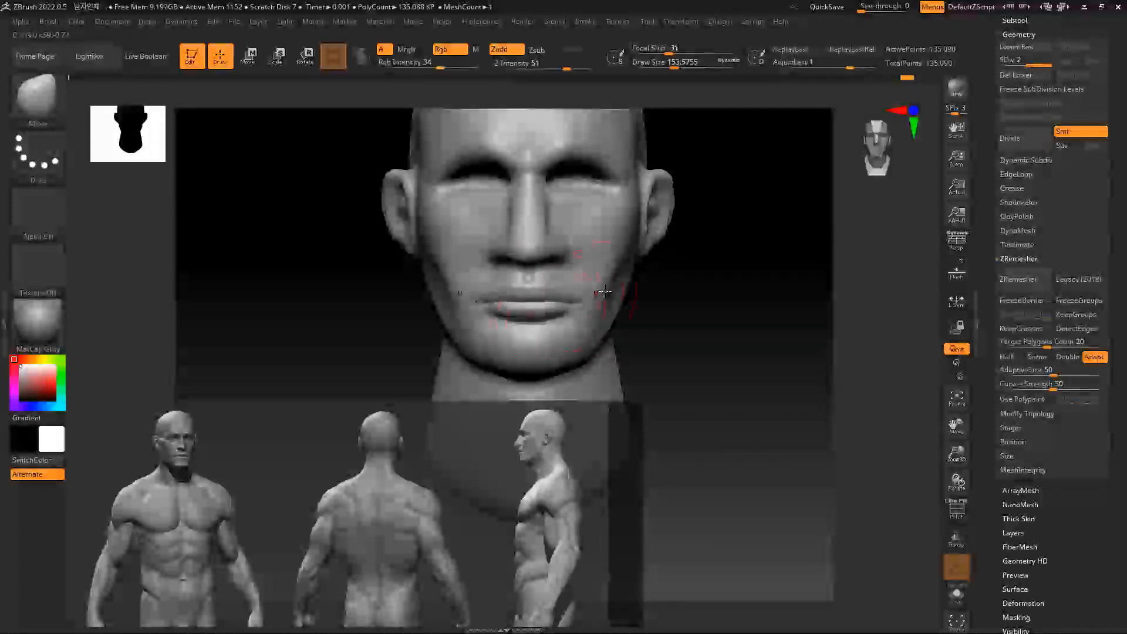
left_click_drag(554, 377, 586, 355)
key("space")
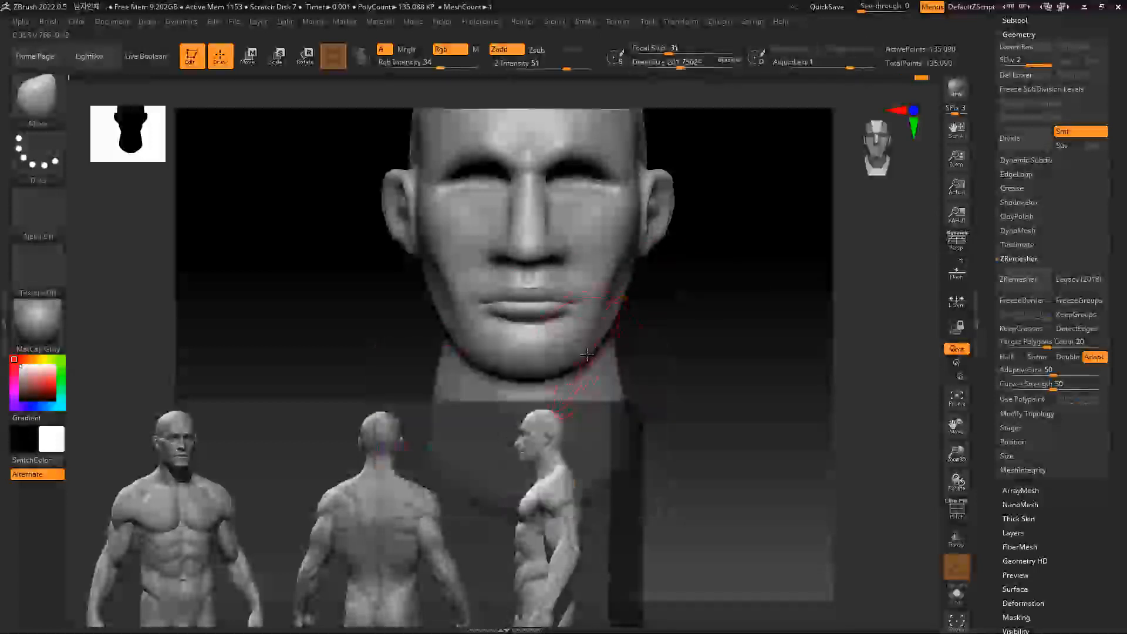
left_click_drag(617, 302, 690, 328)
Switch to ClayBuildup at a draw size of about 54, lower the mesh to subdivision level 1, and smooth the side of the face
key("b")
key("c")
key("b")
key("space")
left_click_drag(608, 305, 561, 305)
key("shift+d")
key("shift")
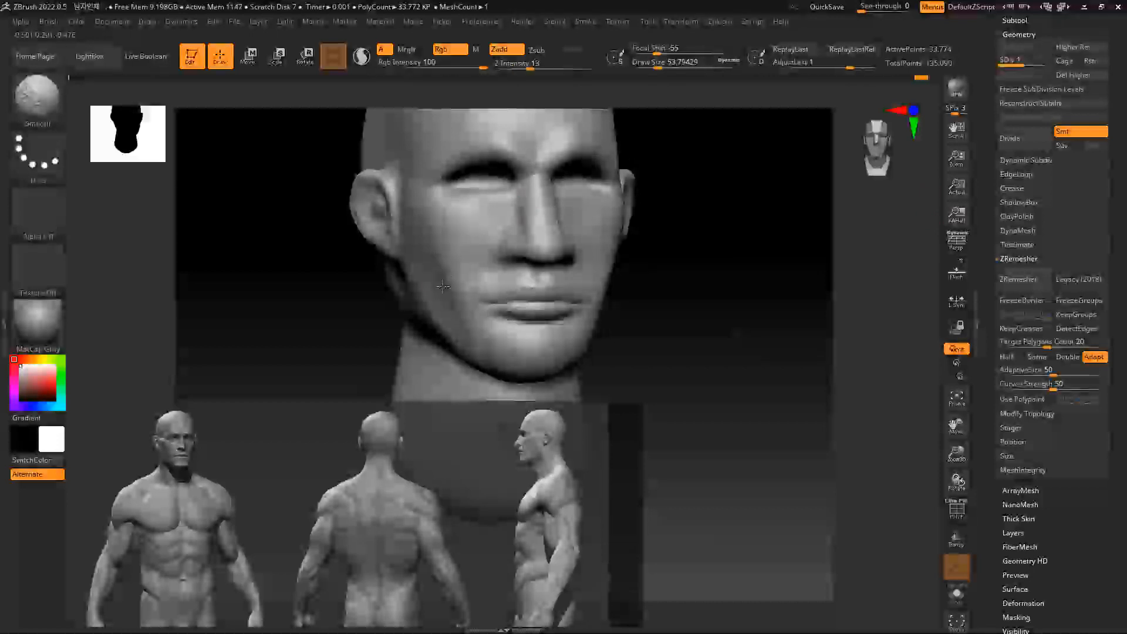
Fill out the cheek and jaw side with ClayBuildup at a draw size of about 124 and smooth the surface
key("space")
mouse_move(664, 271)
left_mouse_down()
mouse_move(697, 271)
mouse_move(671, 259)
left_mouse_up()
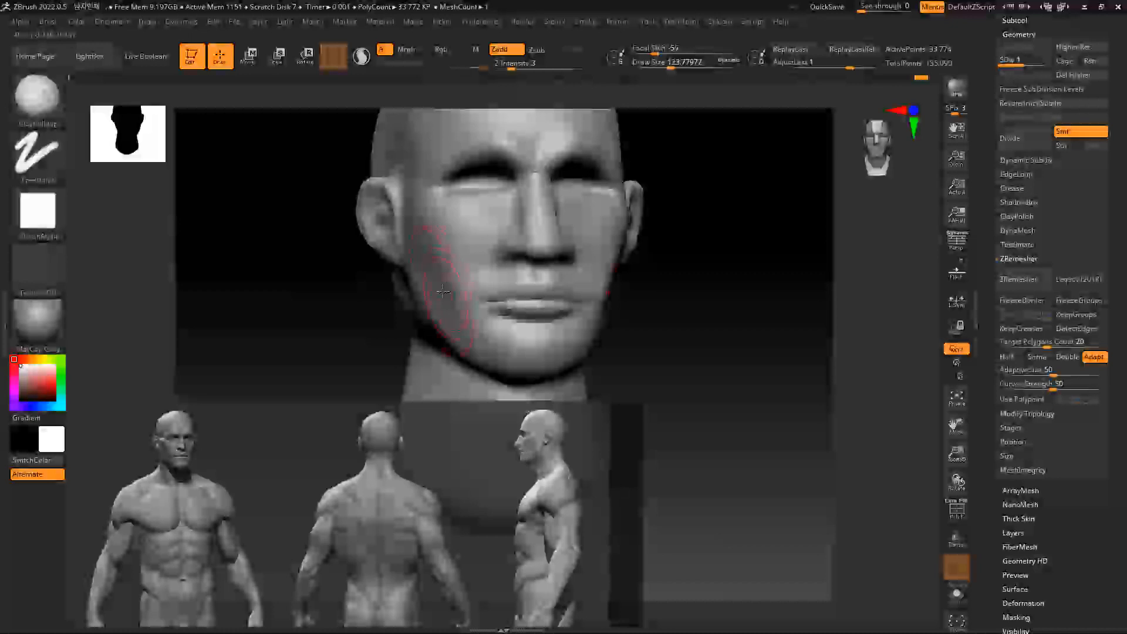
key("shift")
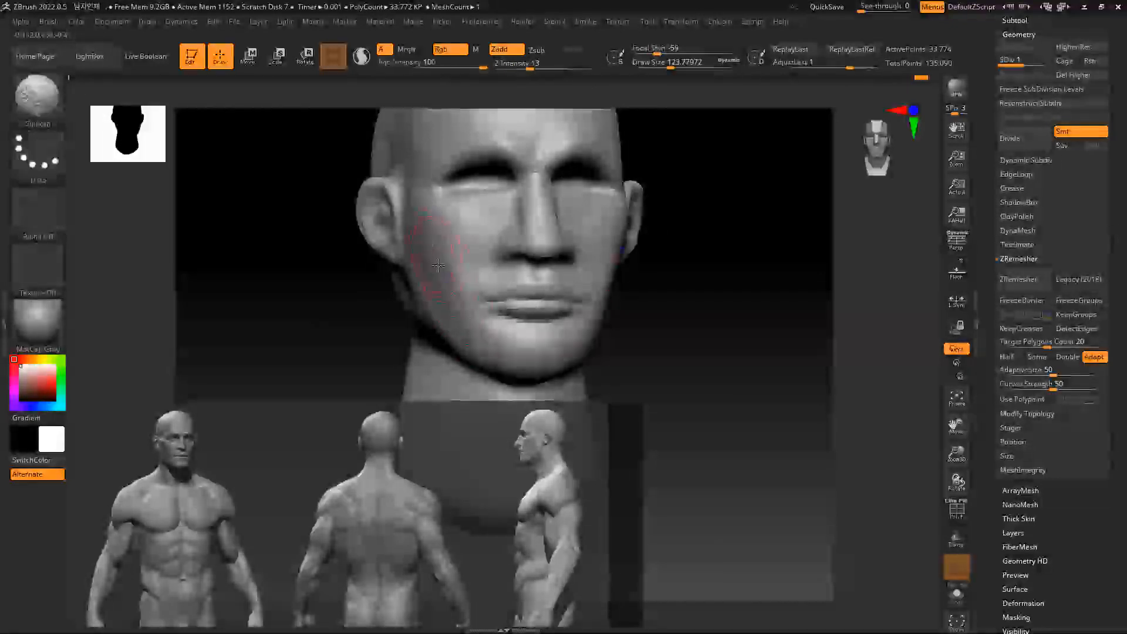
left_click_drag(653, 279, 636, 282, "shift")
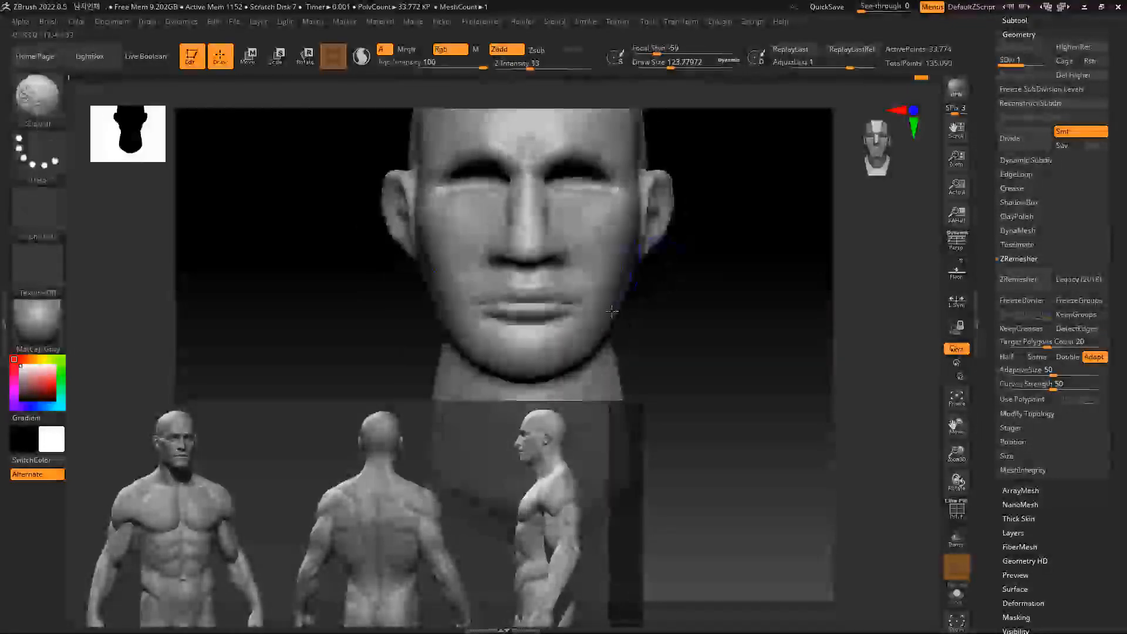
mouse_move(714, 299)
left_mouse_down("alt")
mouse_move(727, 334)
mouse_move(727, 294)
mouse_move(669, 282)
left_mouse_up("alt")
Build up the cheek below the eye with ClayBuildup at a draw size of about 62 and smooth it
key("space")
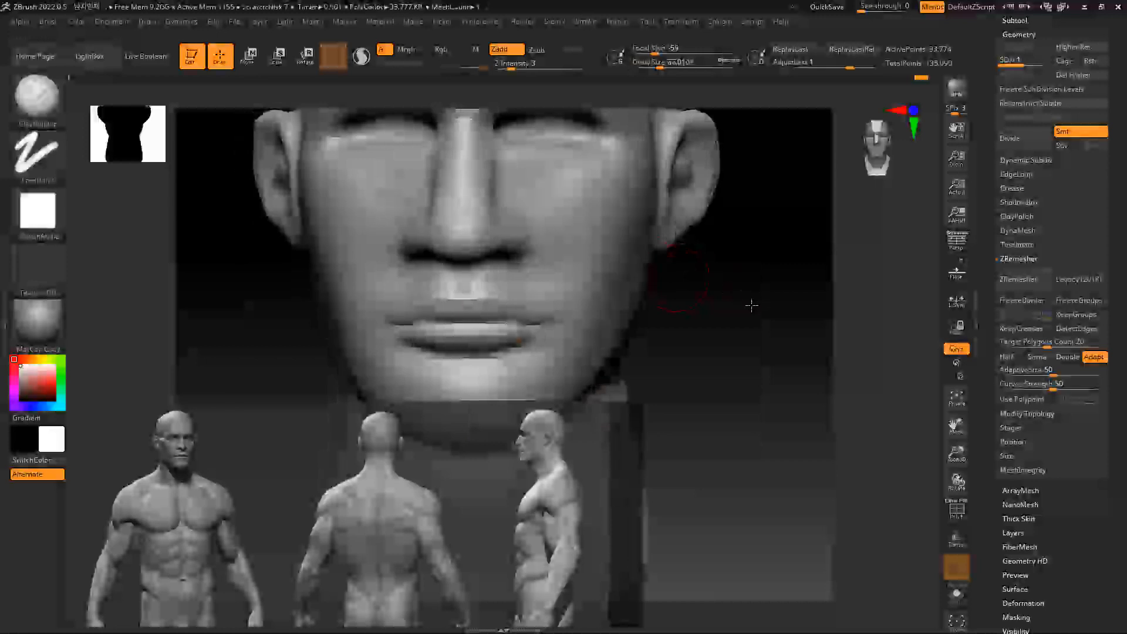
left_click_drag(749, 304, 461, 294)
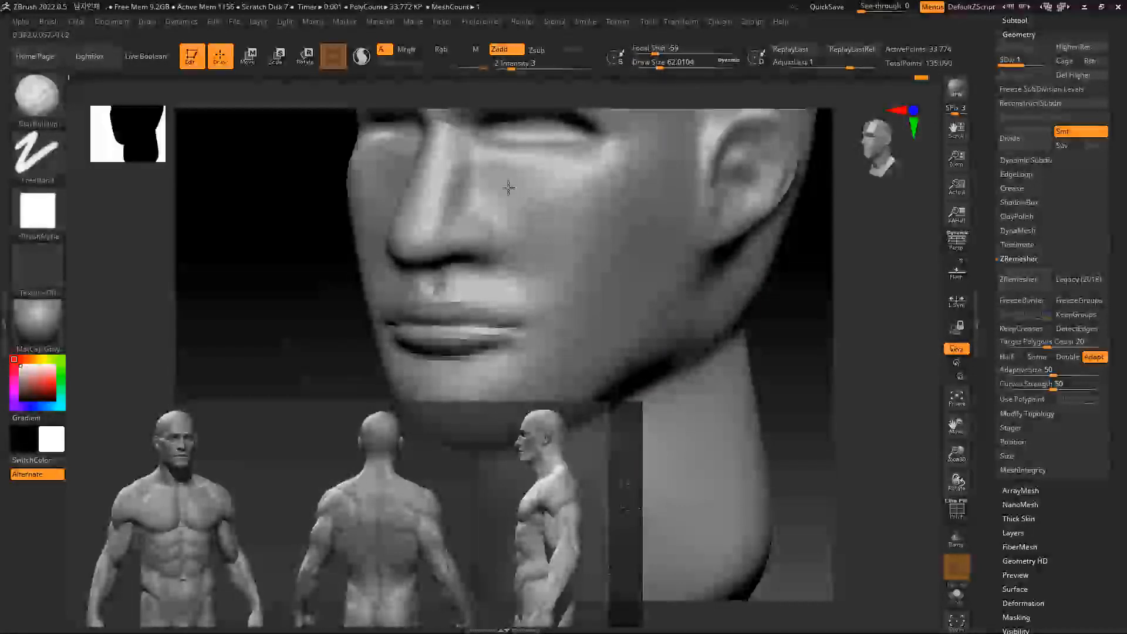
key("shift")
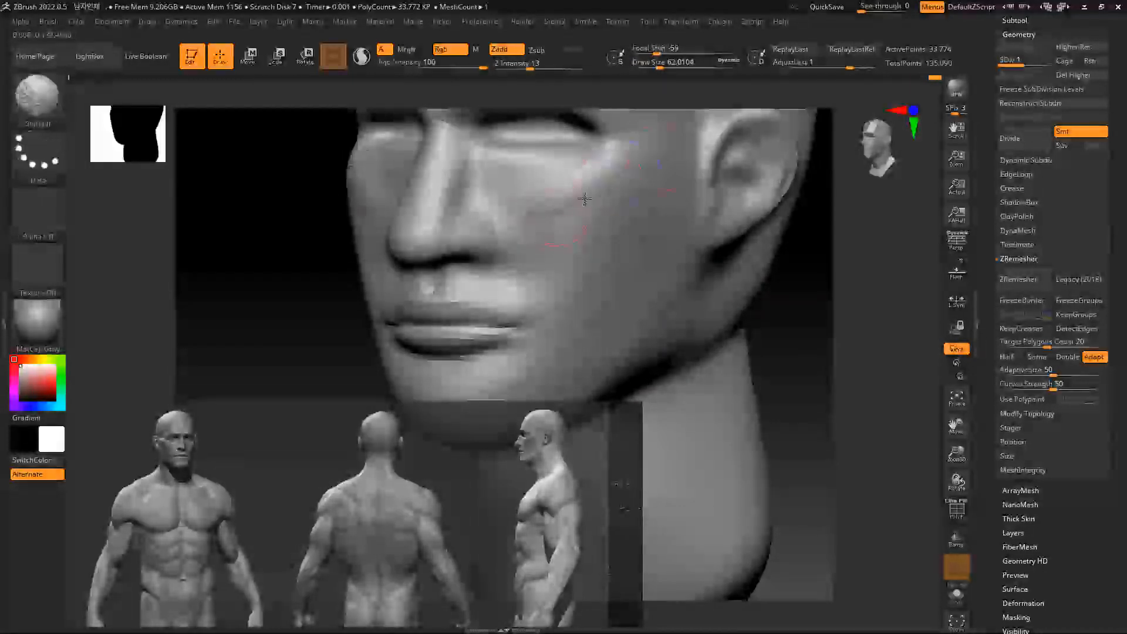
right_click_drag(542, 189, 822, 254)
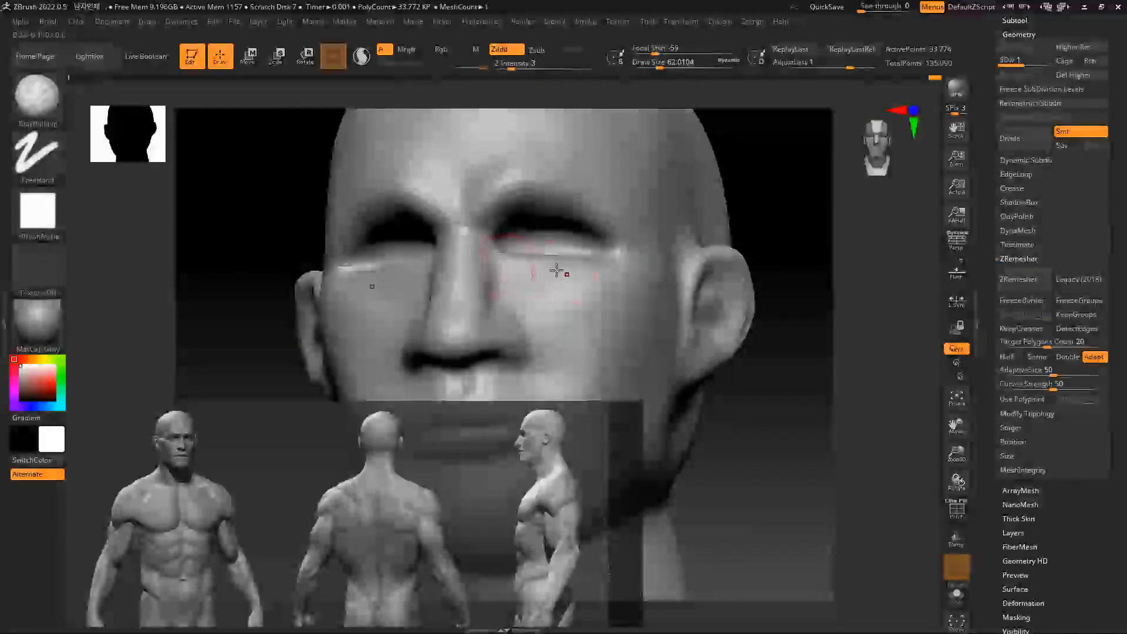
key("shift")
left_click_drag(579, 259, 568, 286, "shift")
Sculpt the broader cheek forms with ClayBuildup at a draw size of about 101 and smooth beside the nose
left_click_drag(820, 287, 801, 191, "alt")
mouse_move(750, 284)
left_mouse_down("shift")
mouse_move(692, 264)
mouse_move(686, 329)
left_mouse_up("shift")
key("space")
mouse_move(542, 292)
left_mouse_down()
mouse_move(581, 256)
mouse_move(576, 267)
left_mouse_up()
left_click_drag(728, 282, 563, 302)
left_click_drag(389, 357, 447, 323, "shift")
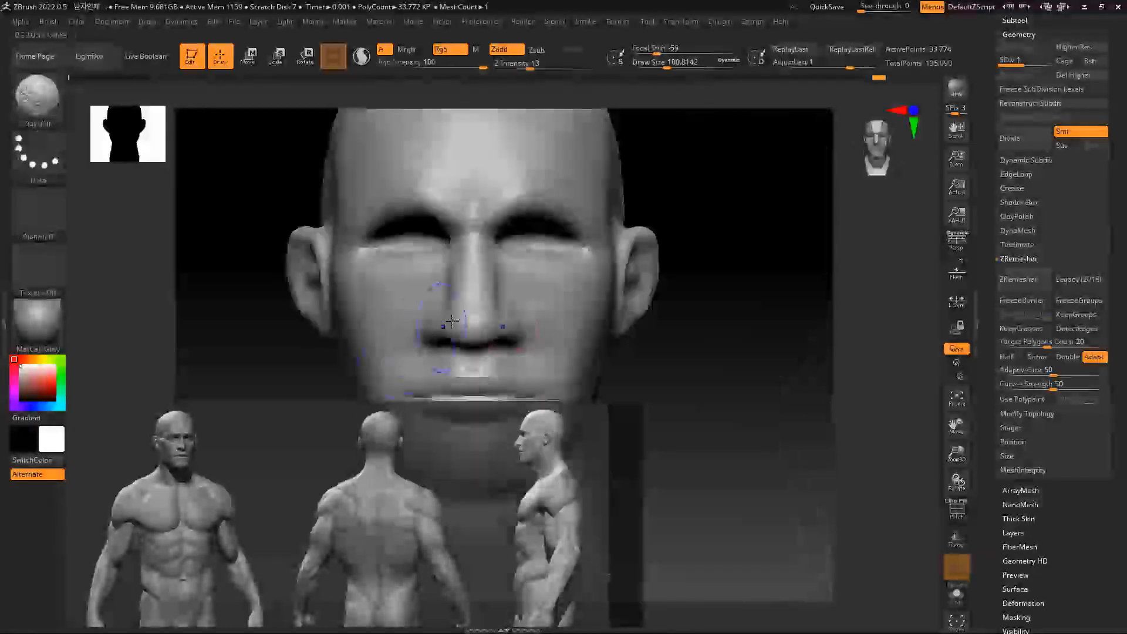
Return to subdivision level 2 and refine the cheeks beside the nose with ClayBuildup at a draw size of about 65, smoothing the transitions
left_click(1015, 141)
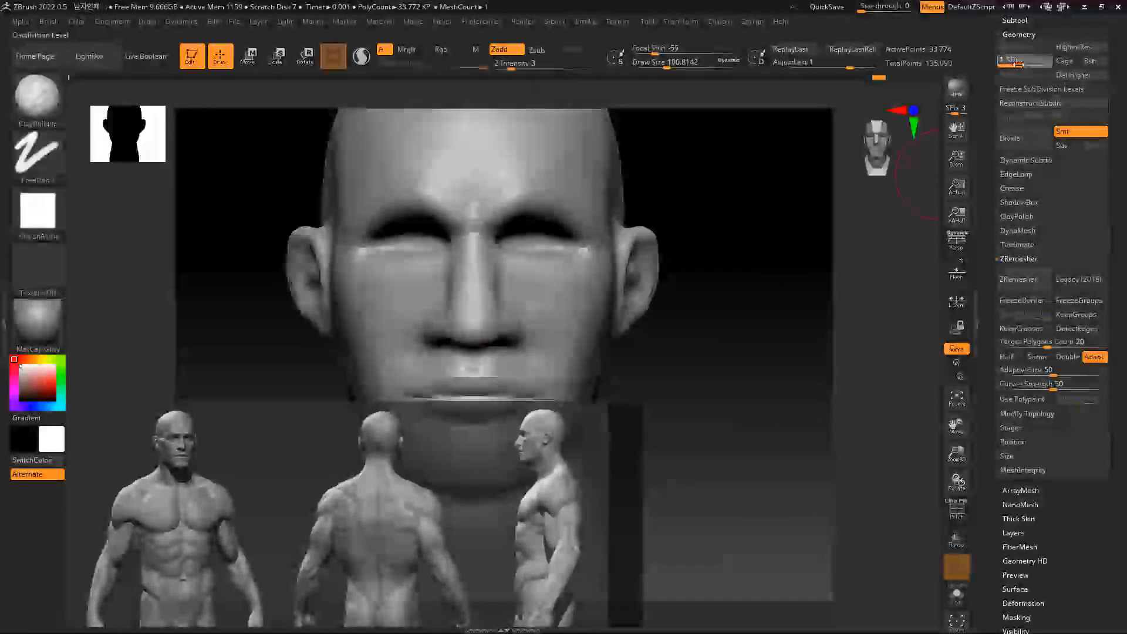
key("space")
left_click_drag(563, 269, 544, 269)
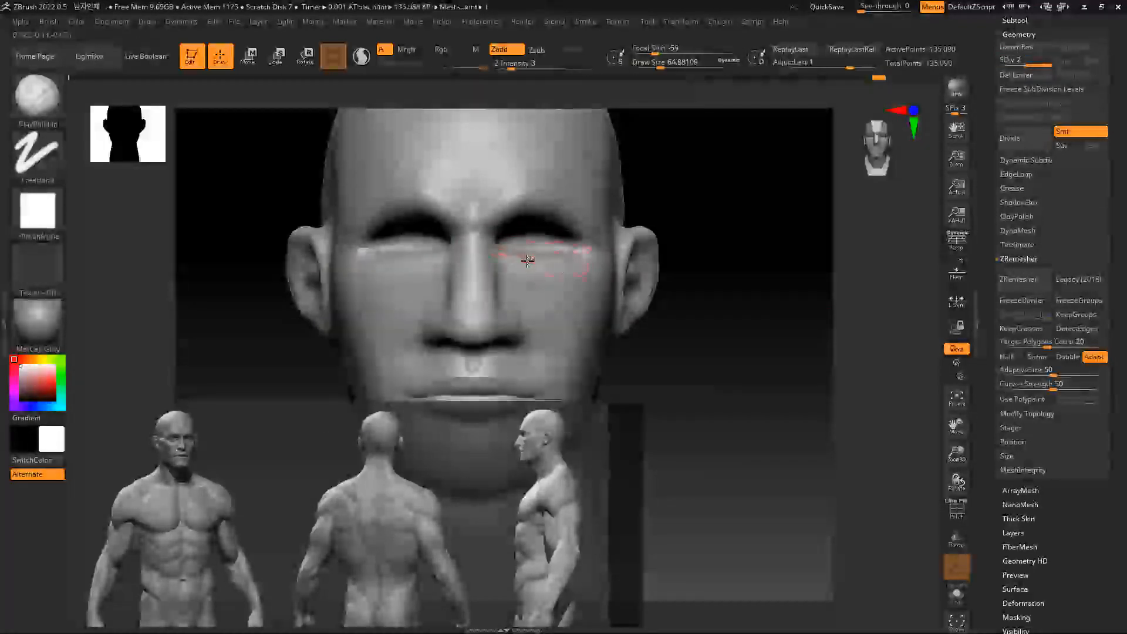
left_click_drag(689, 246, 649, 266)
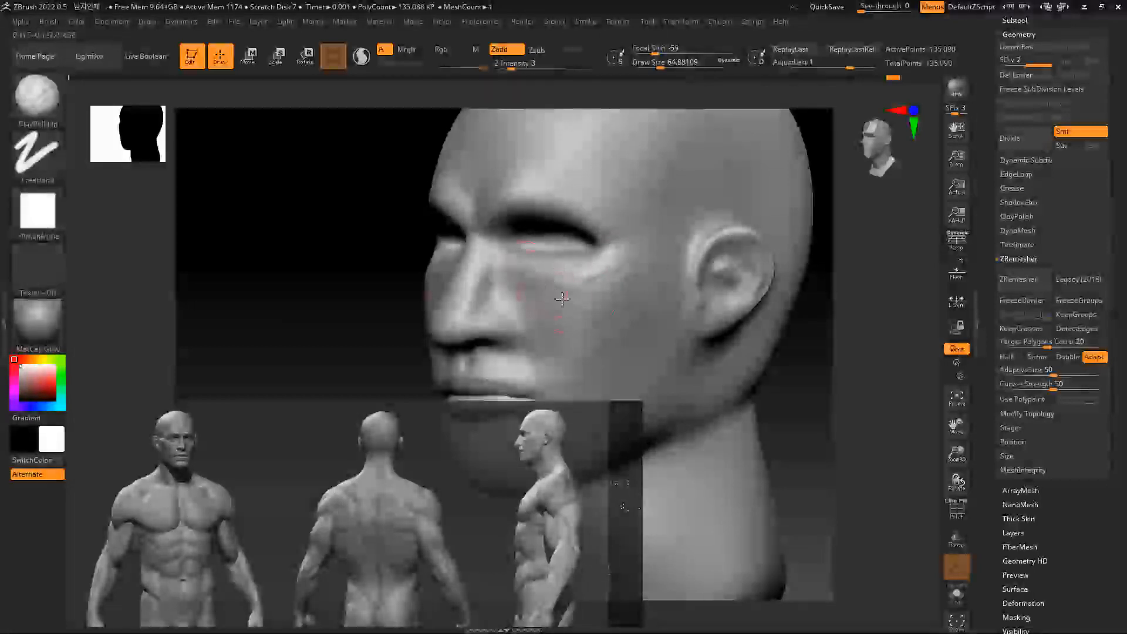
key("shift")
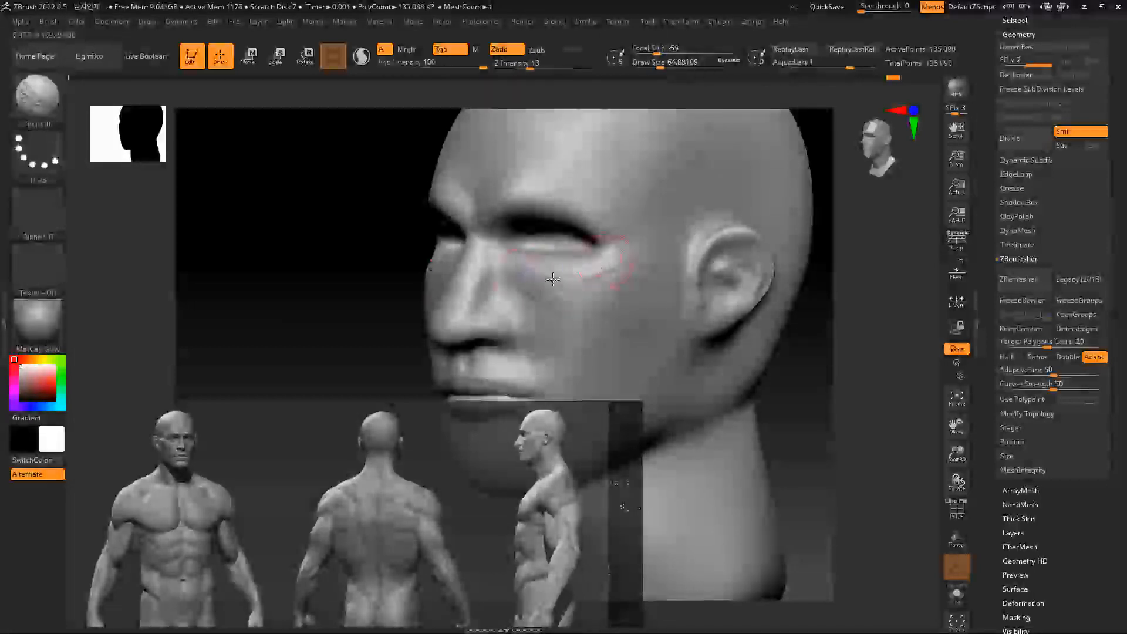
mouse_move(377, 226)
left_mouse_down()
mouse_move(742, 246)
mouse_move(531, 278)
left_mouse_up()
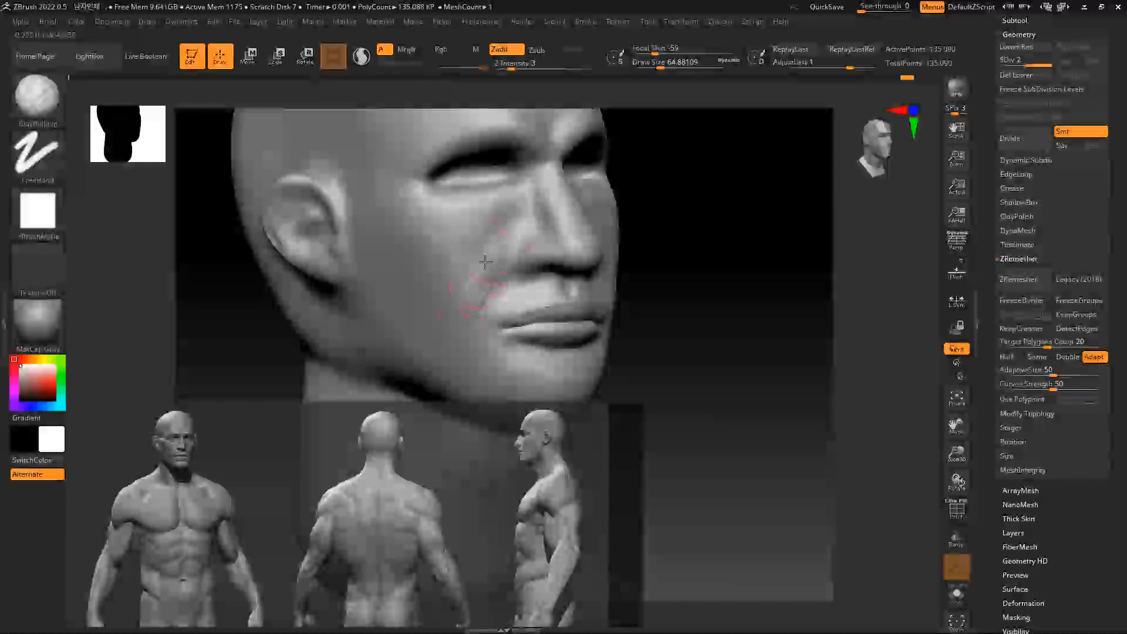
key("shift")
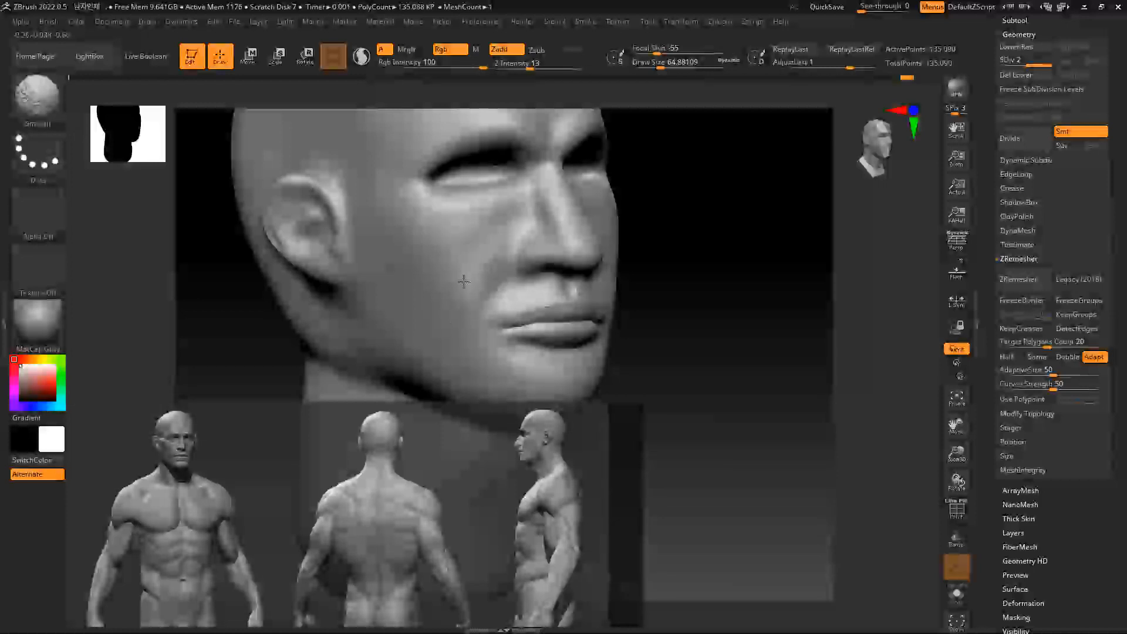
Refine the cheek beside the mouth corner with ClayBuildup at a draw size of about 65 and smooth it
left_click_drag(702, 255, 719, 183, "alt")
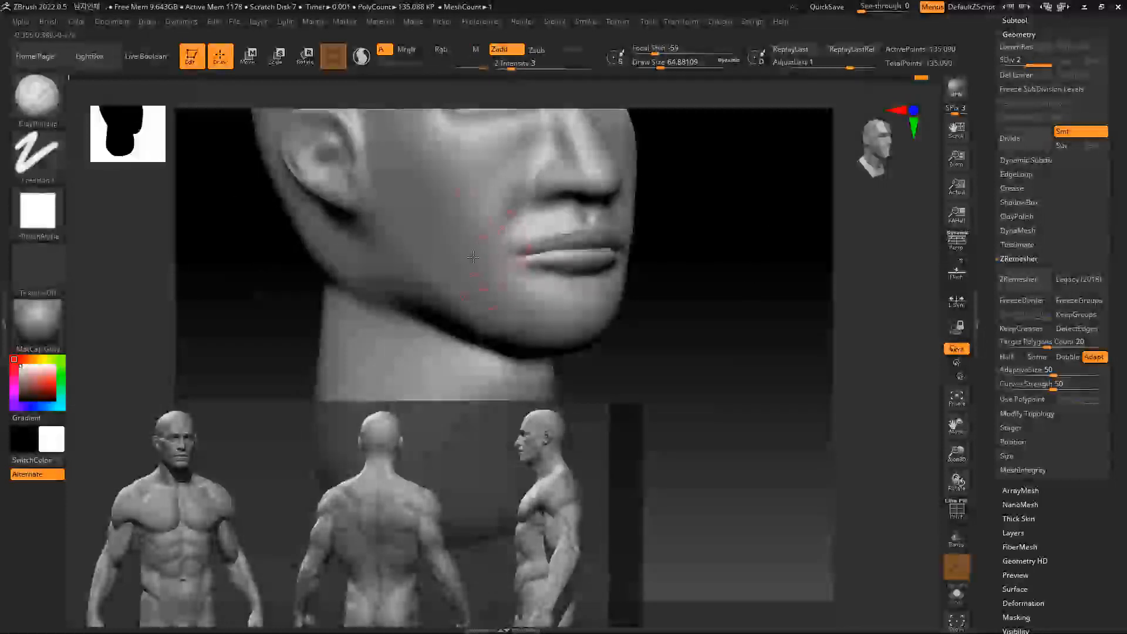
key("shift")
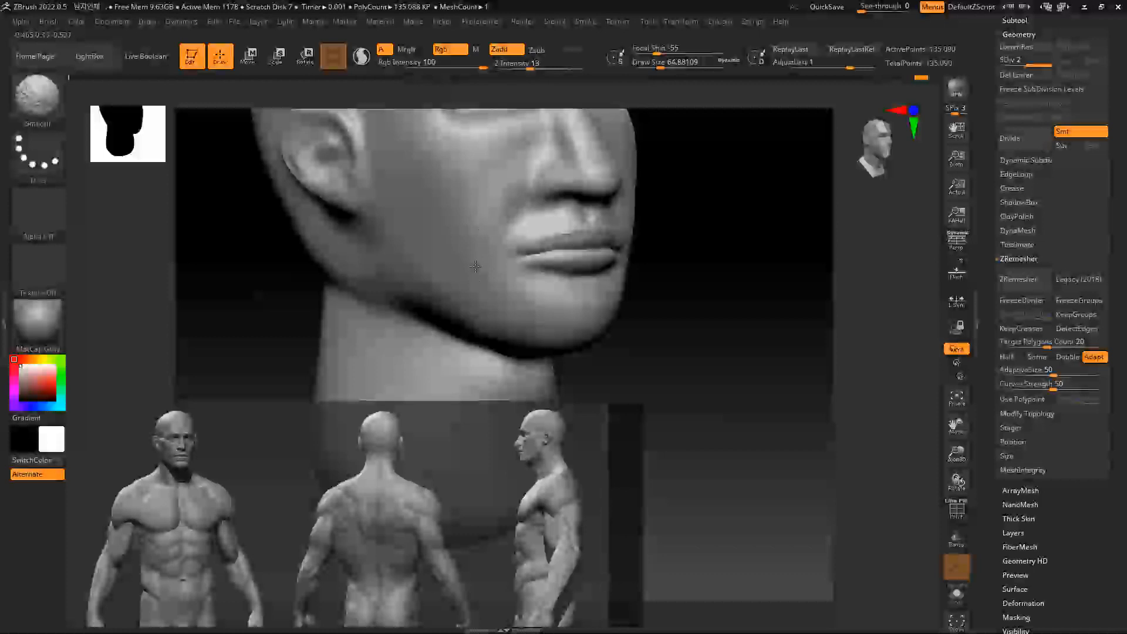
left_click_drag(725, 262, 704, 258, "shift")
Enlarge and reposition the Spotlight reference images so the front and back head views sit below the sculpt
left_click_drag(783, 282, 764, 256, "alt")
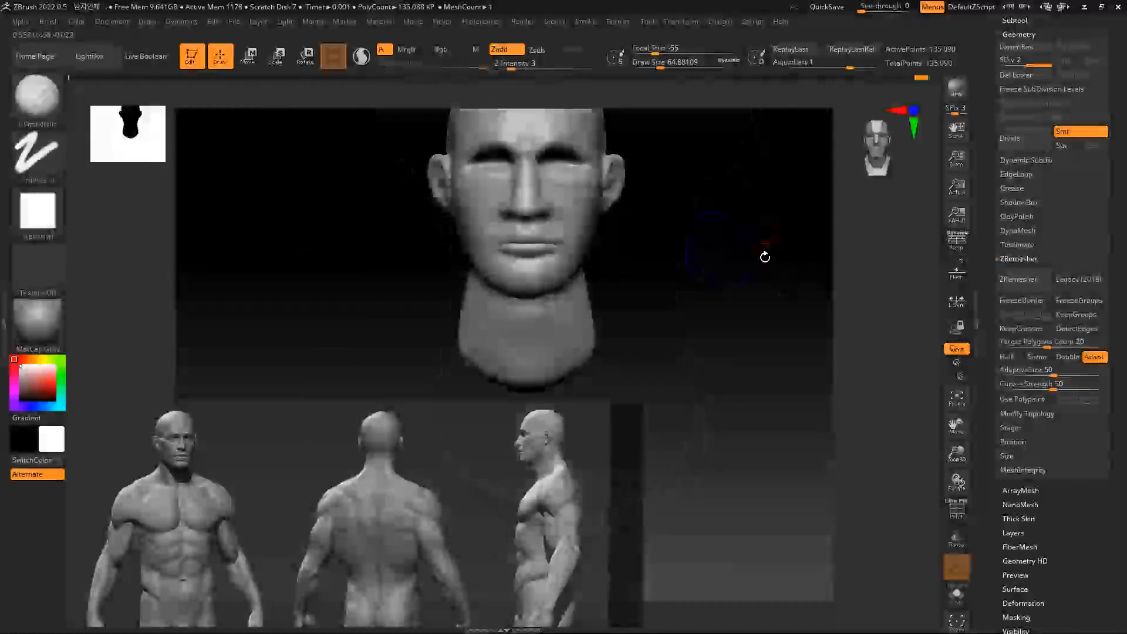
mouse_move(697, 249)
left_mouse_down("alt")
mouse_move(727, 254)
mouse_move(679, 269)
left_mouse_up("alt")
left_click_drag(754, 326, 752, 306, "alt")
key("shift+z")
left_click_drag(216, 321, 279, 422)
left_click_drag(211, 381, 255, 373)
key("z")
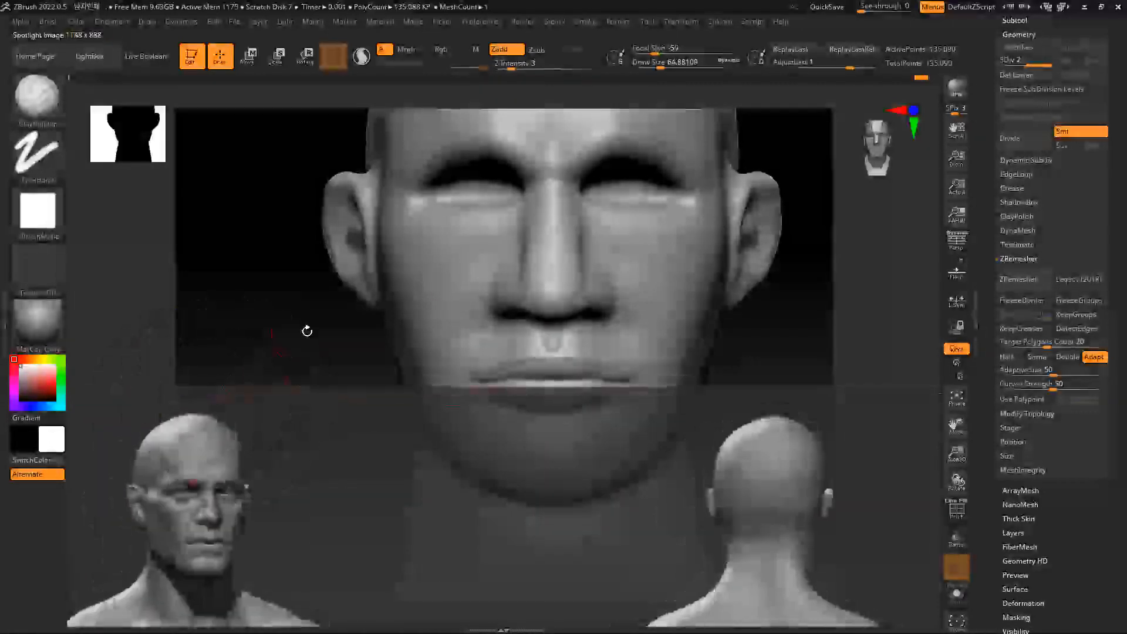
Sculpt the side of the nose above the nostril wing with the Standard brush at a draw size of about 27 and smooth it
left_click_drag(307, 331, 807, 226)
key("b")
key("space")
key("b")
key("s")
key("t")
key("space")
left_click_drag(557, 256, 537, 256)
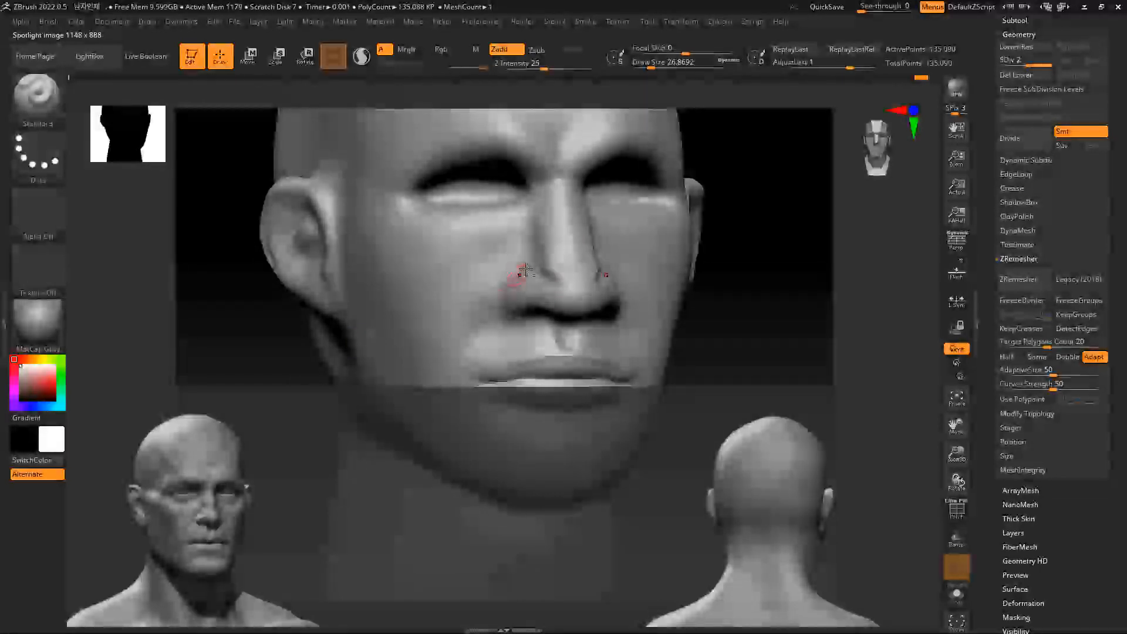
key("shift")
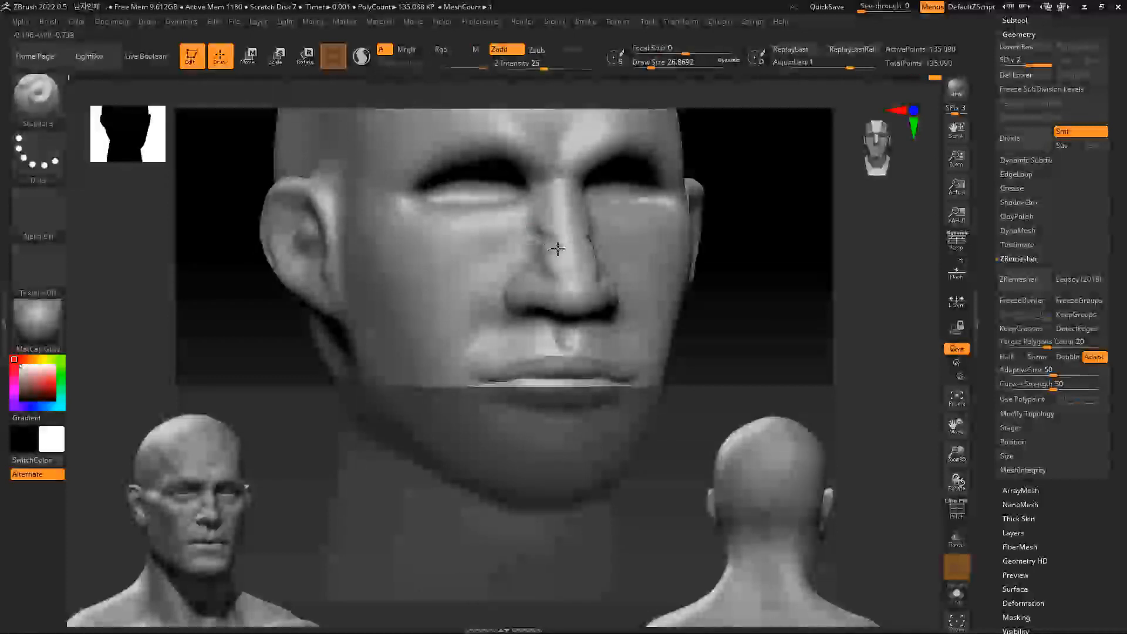
key("shift")
left_click_drag(527, 216, 536, 237, "shift")
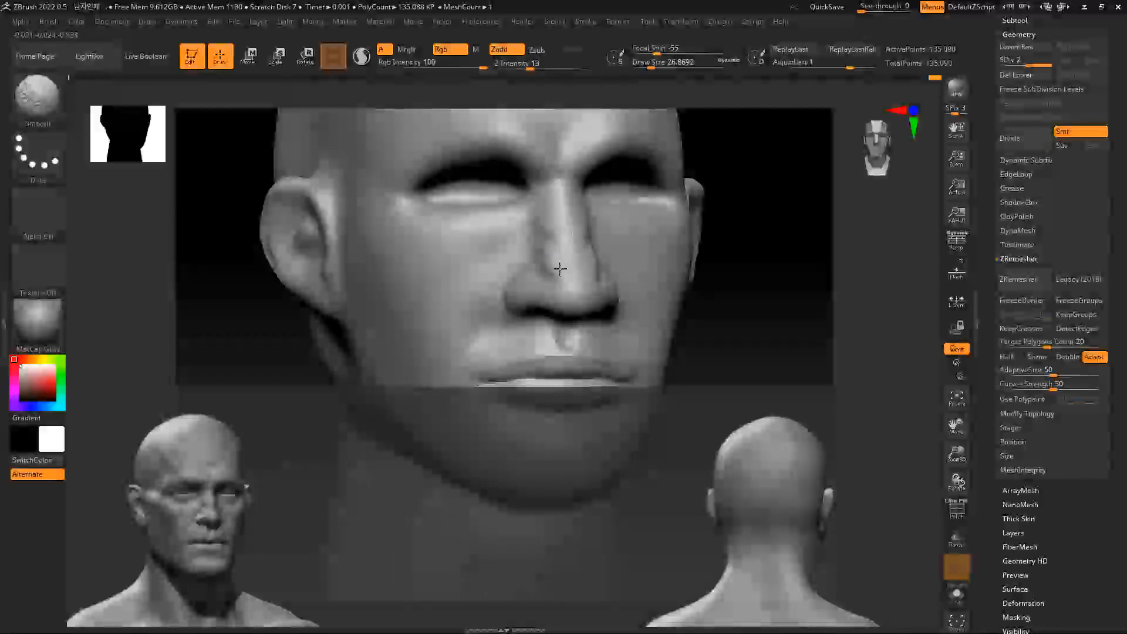
Adjust the nose tip in profile with the Move brush at a draw size of about 94
mouse_move(810, 248)
left_mouse_down()
mouse_move(632, 264)
mouse_move(623, 280)
left_mouse_up()
key("space")
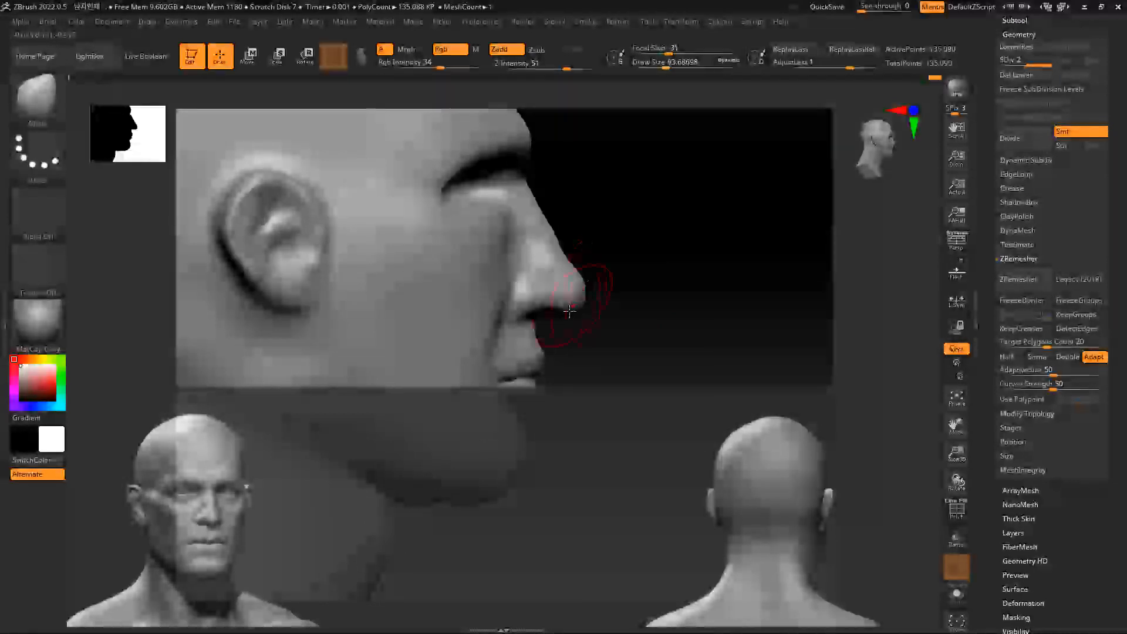
left_click_drag(569, 310, 614, 297)
Carve the crease around the nostril wing with DamStandard at a draw size of about 31 and smooth its edges
key("b")
key("d")
key("s")
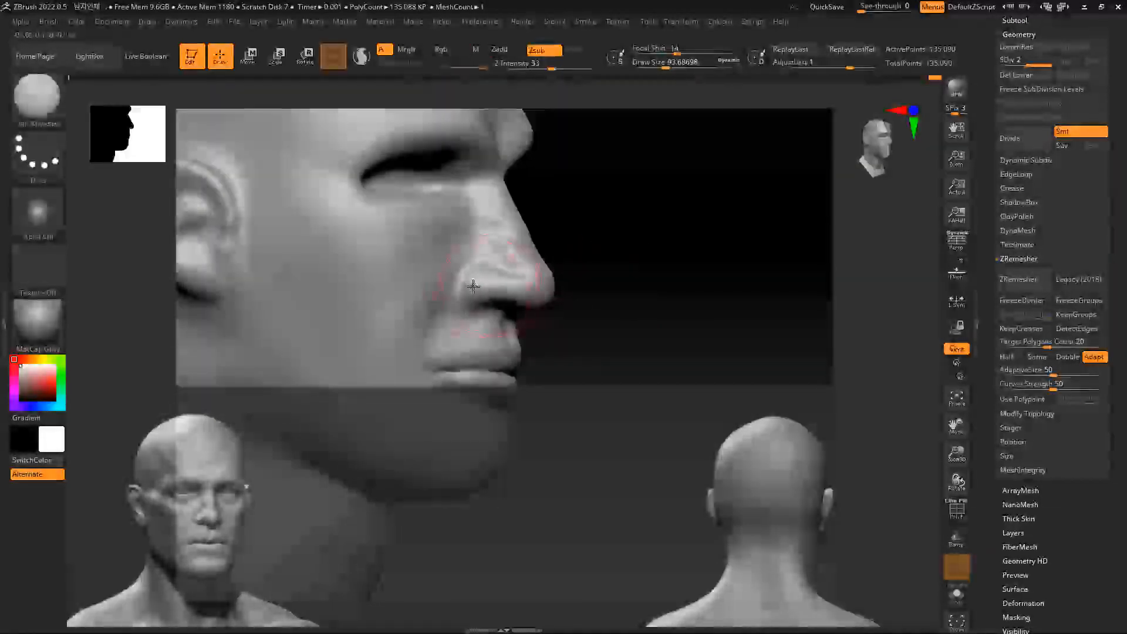
key("space")
mouse_move(475, 286)
left_mouse_down()
mouse_move(460, 283)
mouse_move(470, 260)
mouse_move(451, 288)
left_mouse_up()
key("shift")
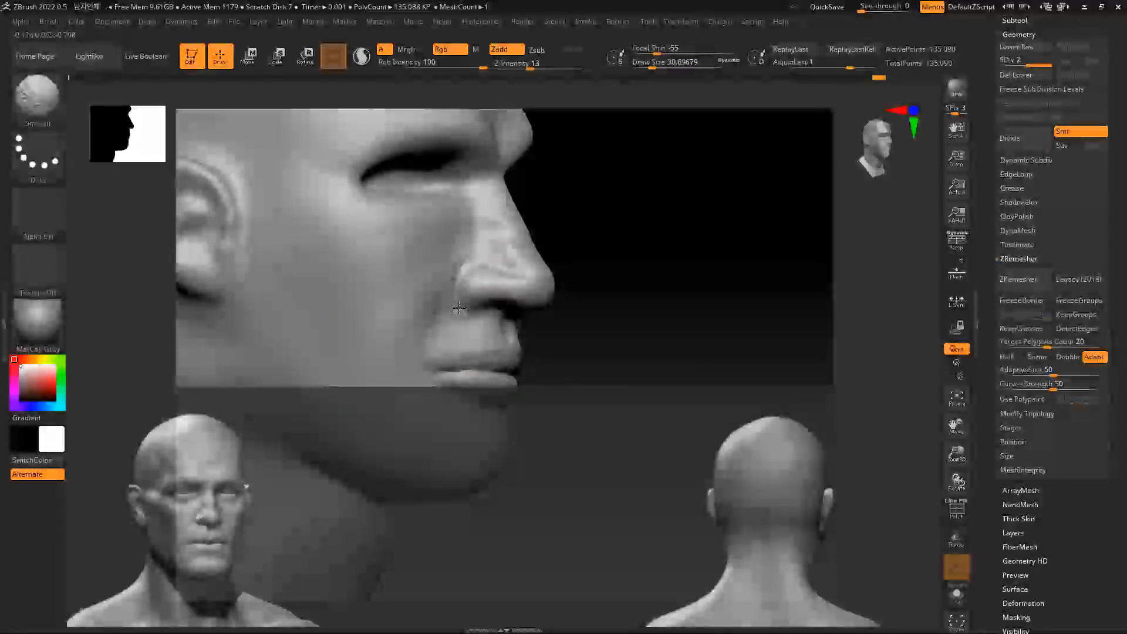
left_click_drag(661, 274, 438, 282)
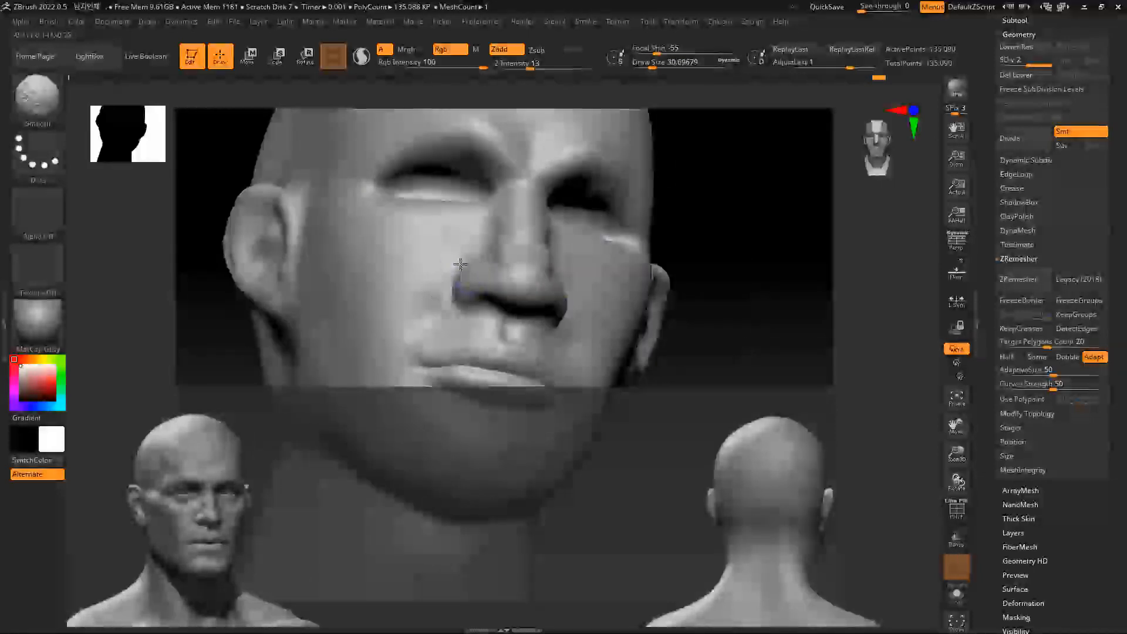
left_click_drag(792, 269, 603, 294, "shift")
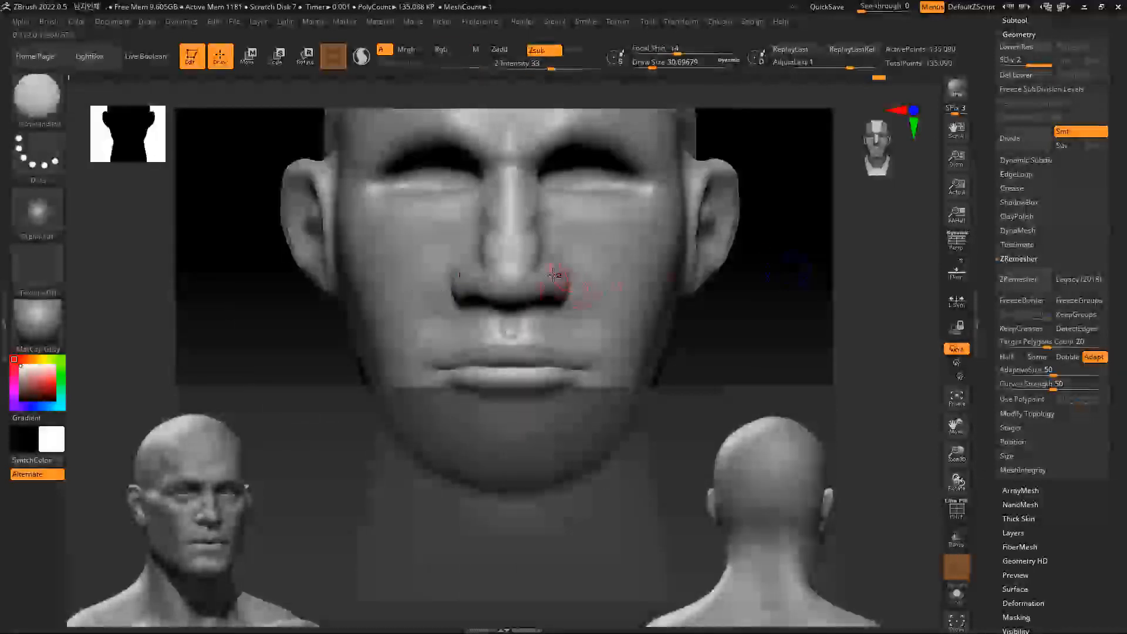
Reshape the nostril wings from the front with the Move brush at a draw size of about 154
key("b")
key("m")
key("v")
key("space")
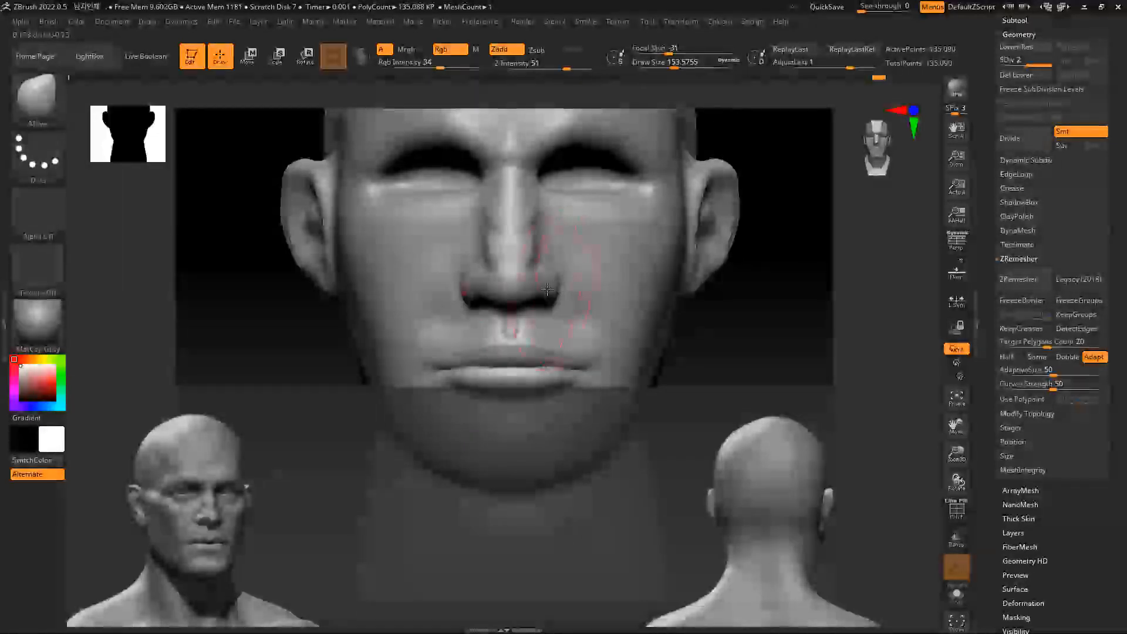
Build up the nostril wings and nose sides with ClayBuildup at a draw size of about 46 and smooth them
mouse_move(756, 296)
left_mouse_down()
mouse_move(749, 314)
mouse_move(540, 288)
left_mouse_up()
key("b")
key("c")
key("b")
key("space")
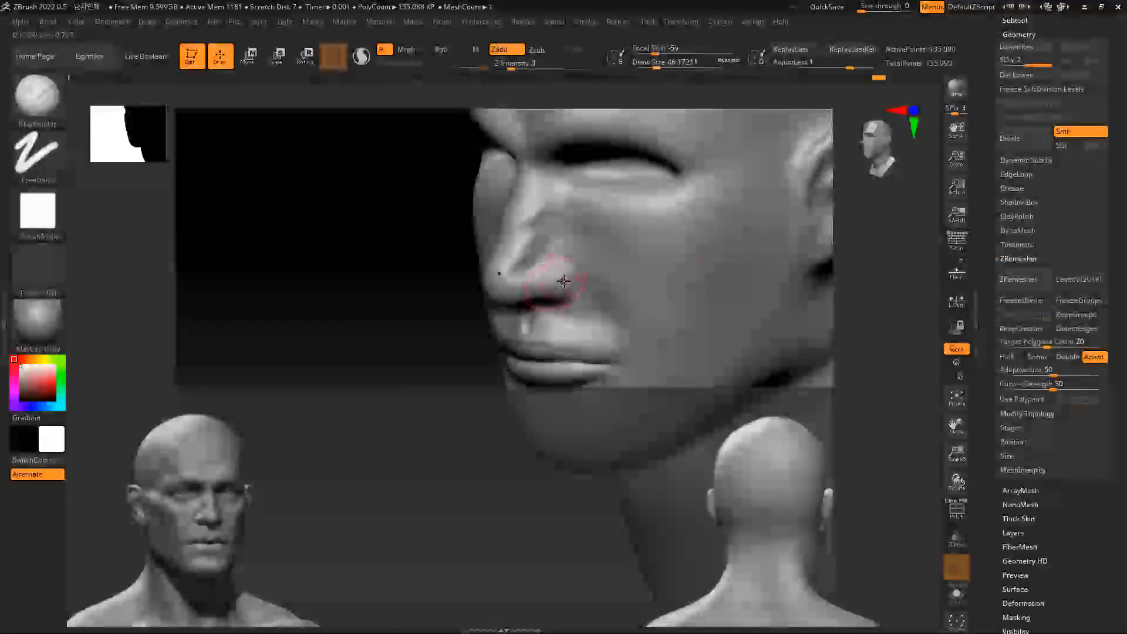
left_click_drag(399, 348, 432, 332, "shift")
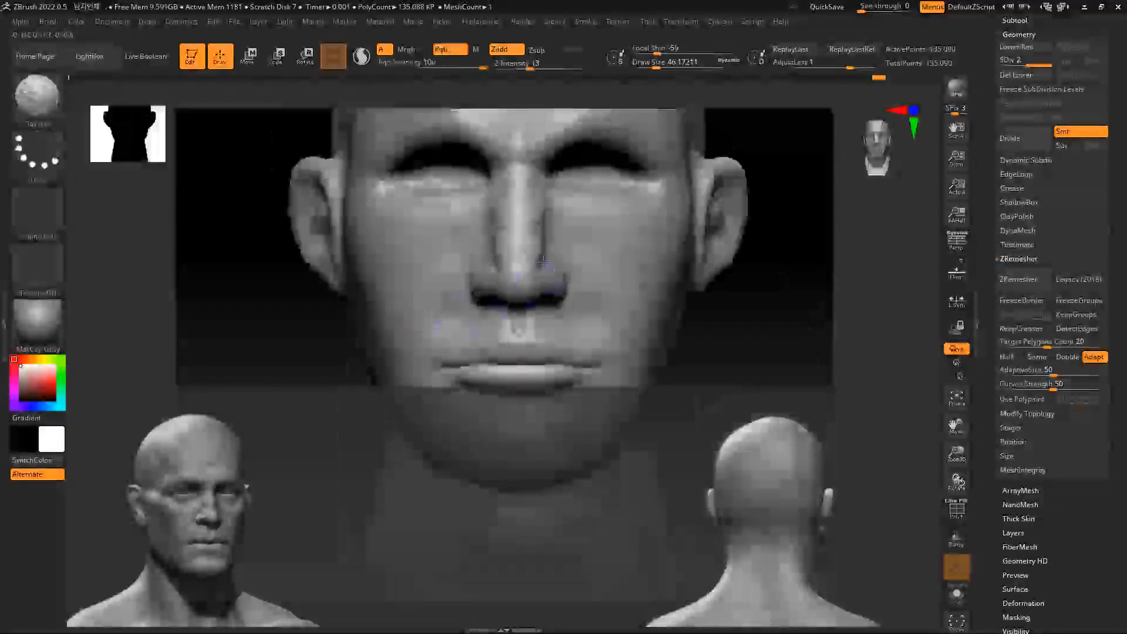
key("space")
mouse_move(544, 259)
left_mouse_down()
mouse_move(557, 258)
mouse_move(538, 252)
left_mouse_up()
Refine the width of the nose sides and wings with the Move brush at focal shift 0 and draw size 112
key("space")
key("b")
key("m")
key("v")
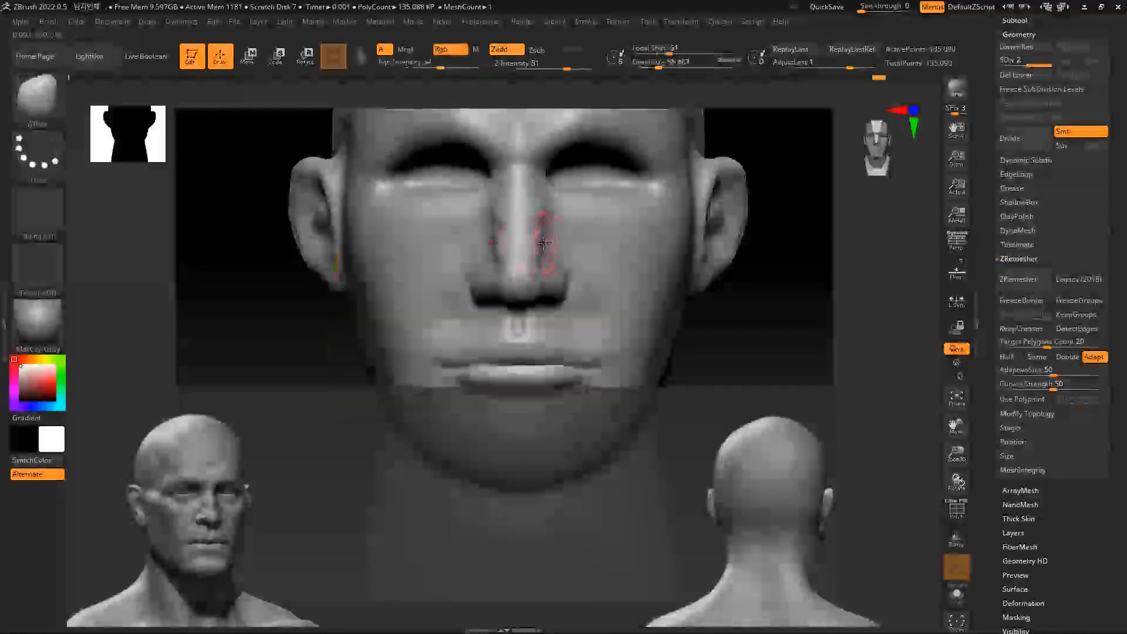
key("space")
left_click(551, 248)
key("space")
left_click(551, 275)
left_click_drag(572, 271, 534, 265)
key("space")
key("space")
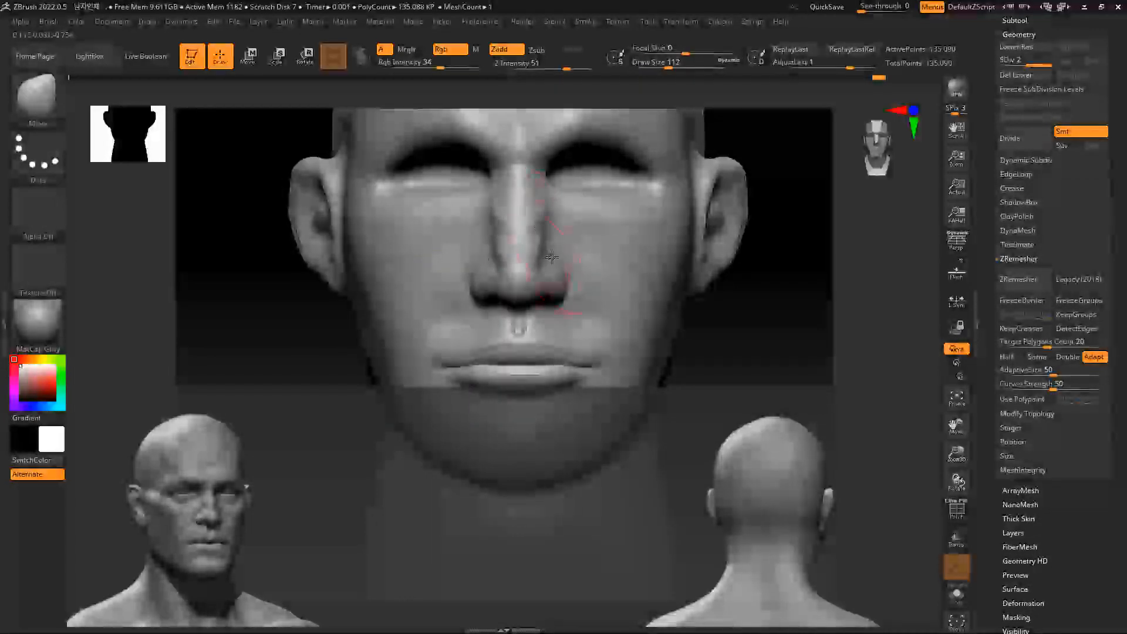
Adjust the nose bridge and brow profile from the side with the Move brush at a draw size of about 192
left_click_drag(785, 313, 692, 259, "shift")
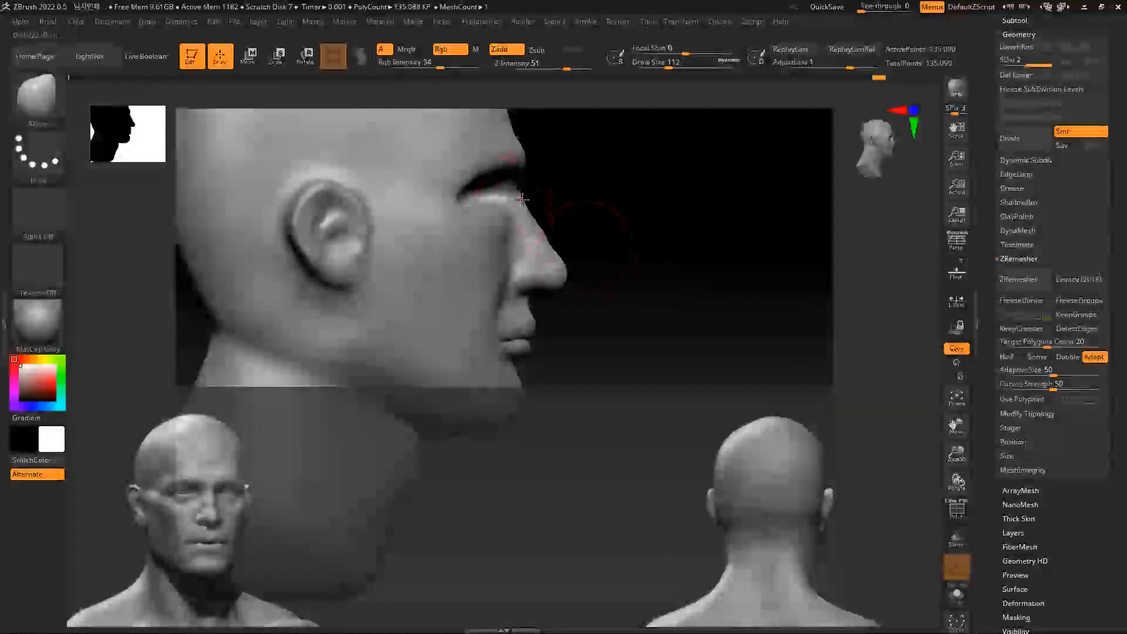
key("space")
left_click_drag(522, 168, 661, 187)
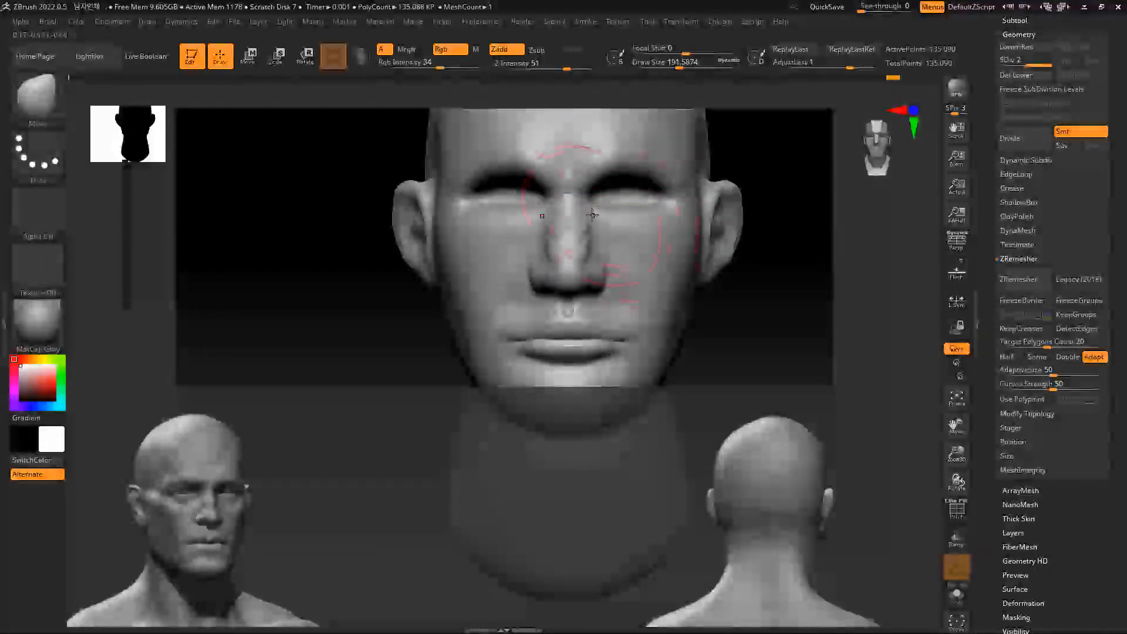
Append a Sphere3D_1 sphere to the head as a new subtool
right_click_drag(655, 222, 745, 222, "ctrl")
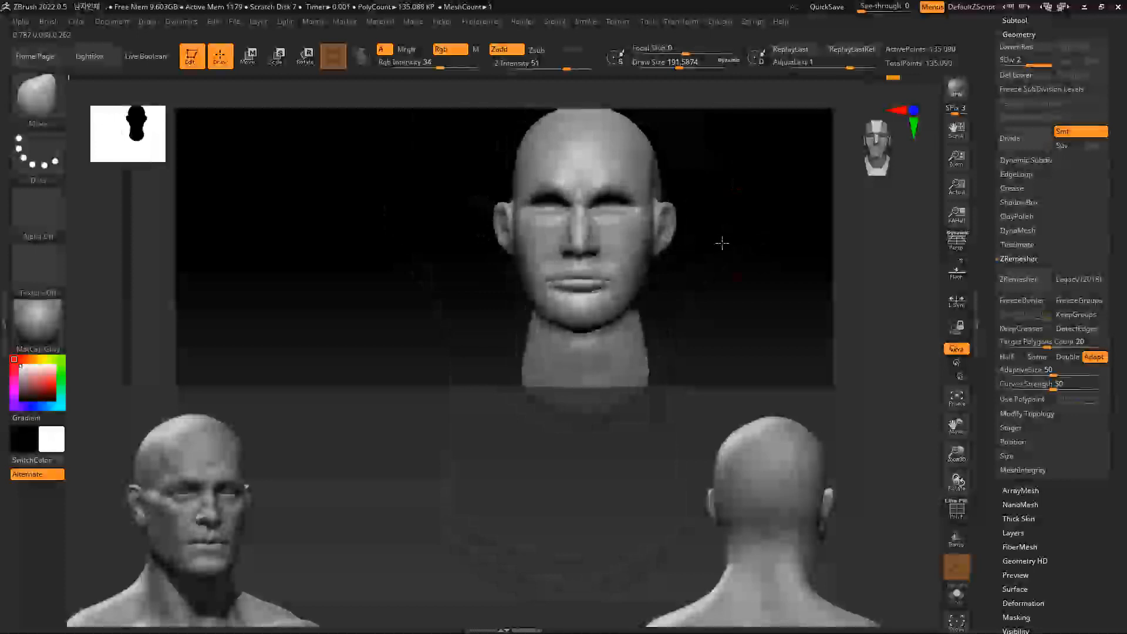
left_click(953, 176)
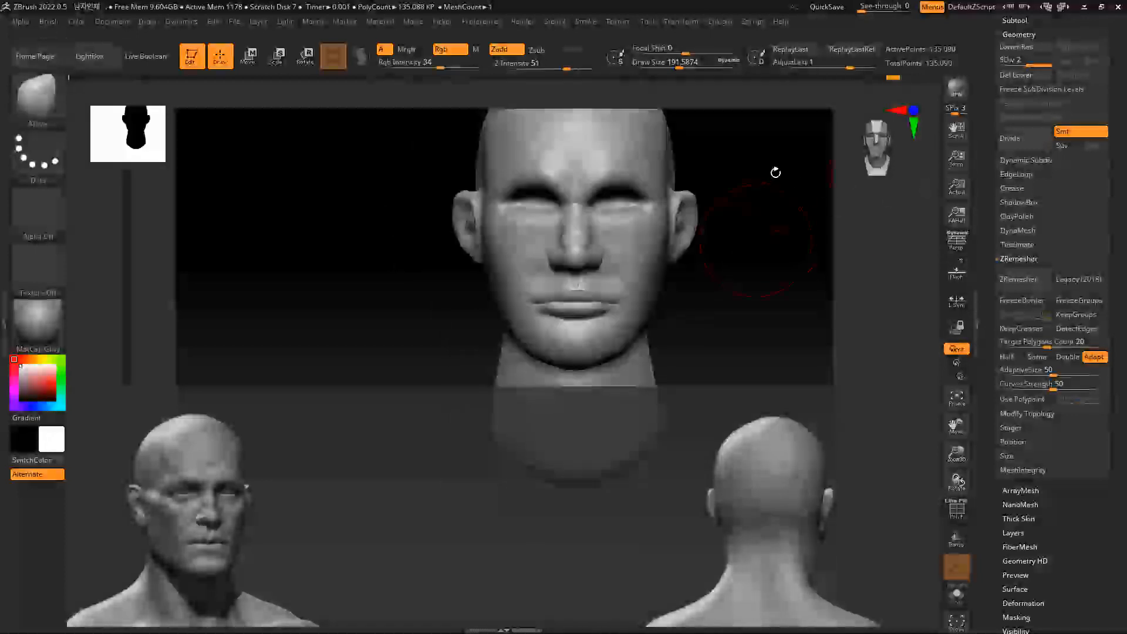
left_click_drag(775, 172, 773, 202)
left_click(1014, 19)
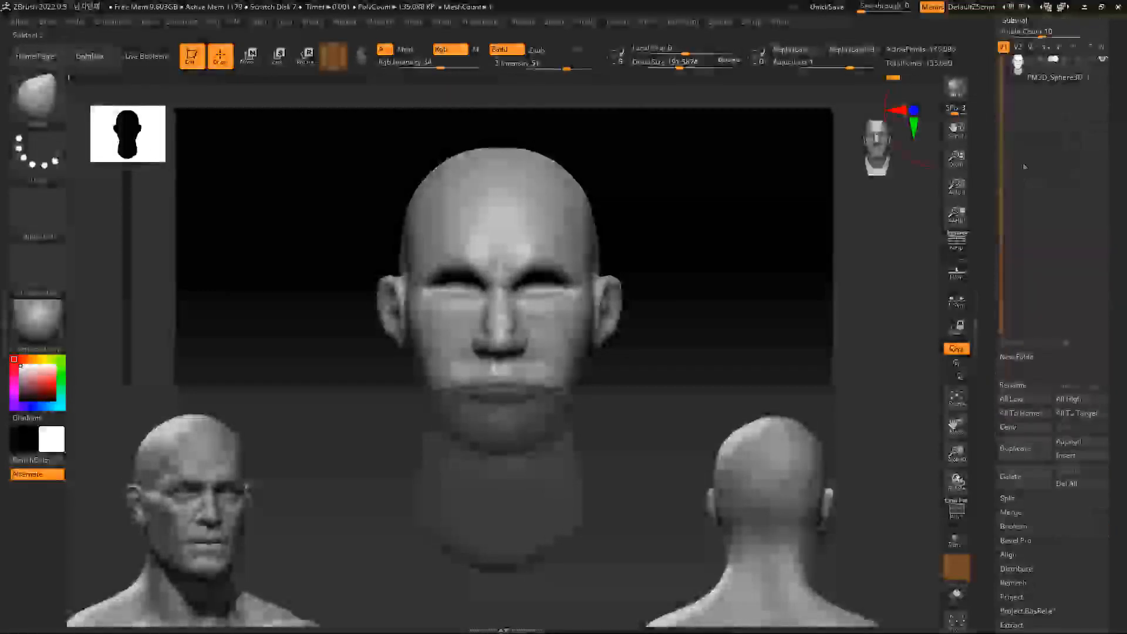
left_click_drag(994, 125, 994, 301)
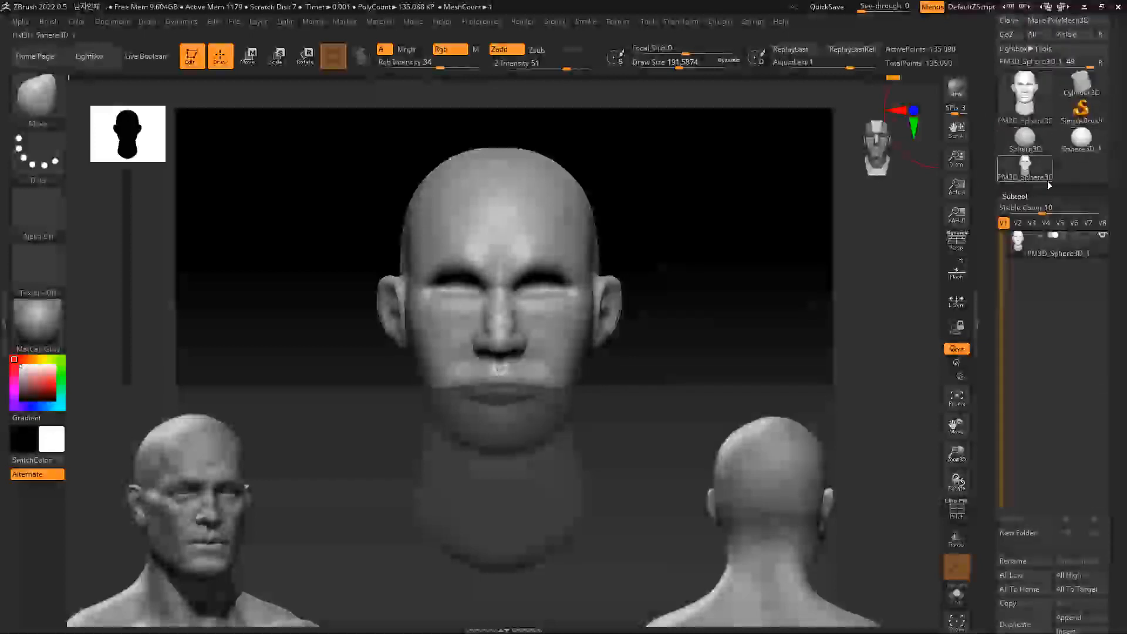
left_click_drag(1001, 477, 1001, 383)
left_click(1076, 526)
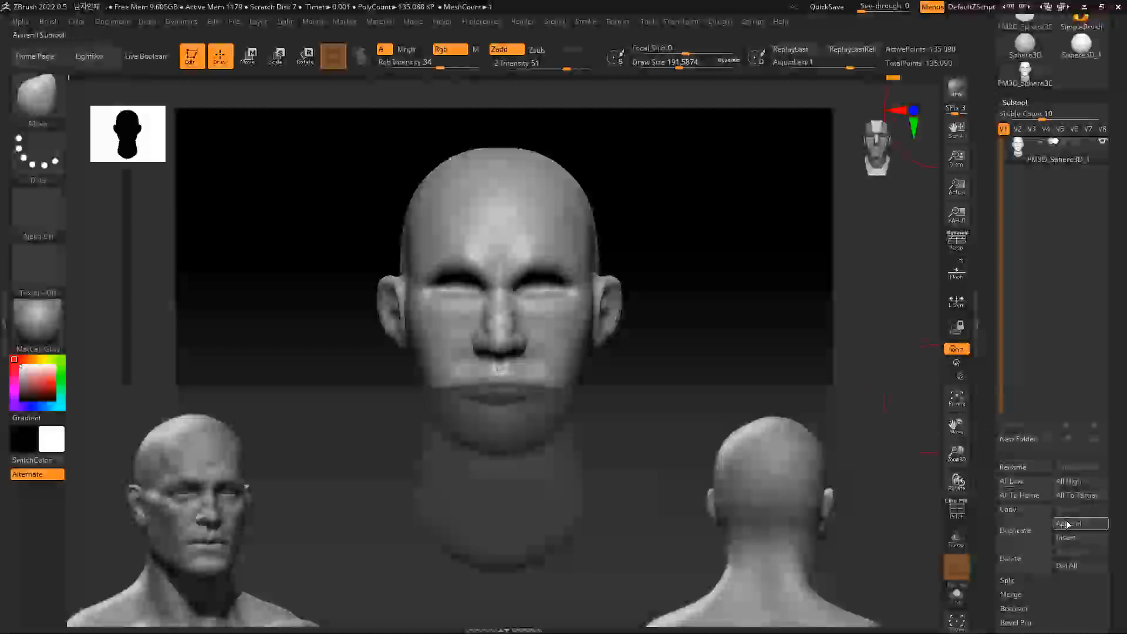
left_click(1072, 526)
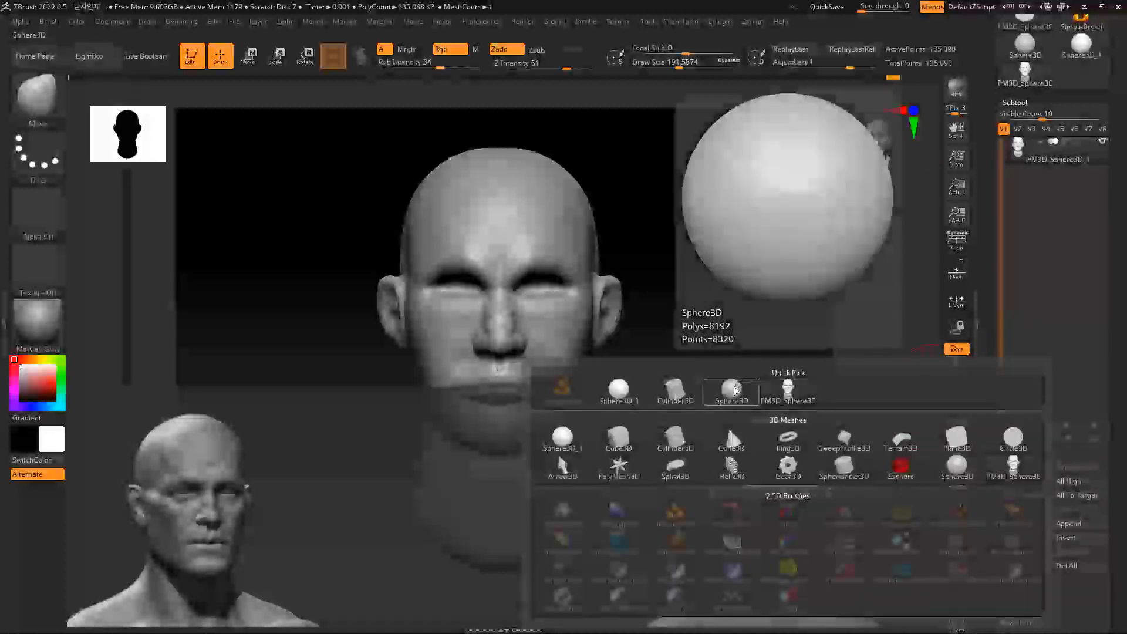
left_click(615, 389)
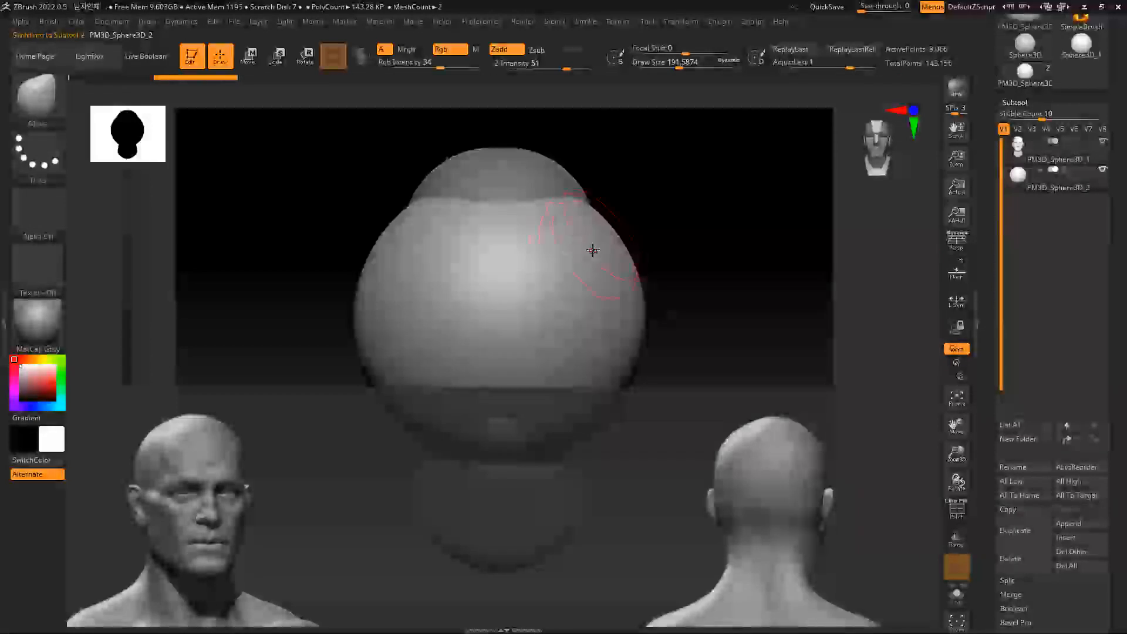
Select the appended sphere, scale it down to about half size and move it beside the head
key("w")
mouse_move(498, 245)
left_mouse_down()
mouse_move(499, 271)
mouse_move(499, 238)
left_mouse_up()
left_click_drag(494, 307, 474, 365)
left_click_drag(441, 312, 245, 311)
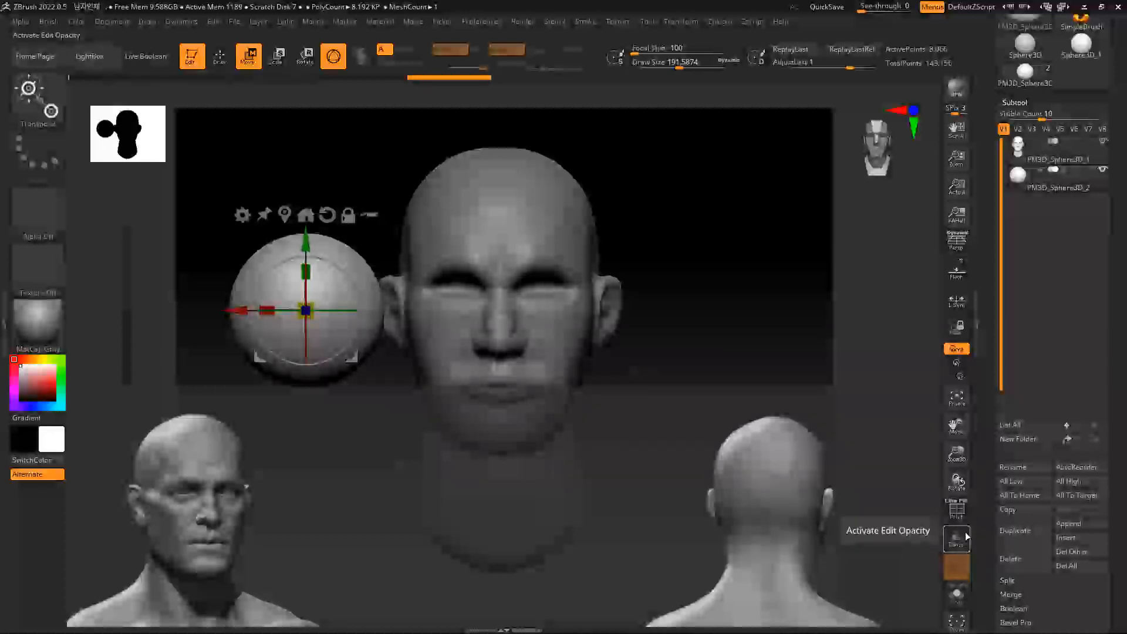
Toggle the transparency display on and off, leaving the head shown in ghost transparency around the active sphere
left_click(961, 534)
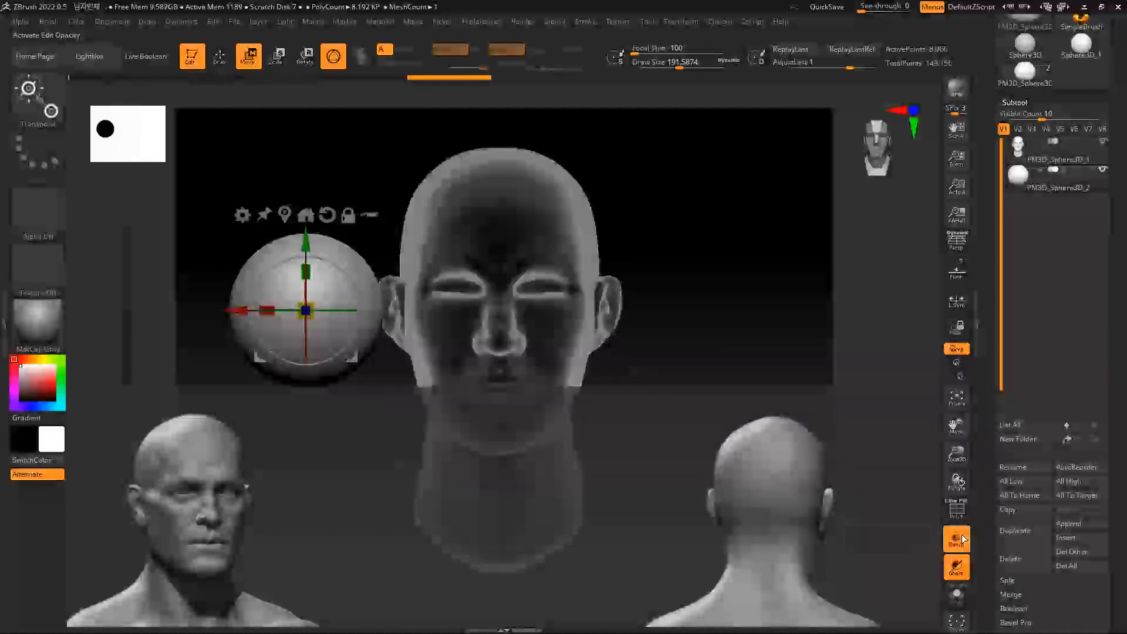
left_click(960, 539)
left_click(957, 540)
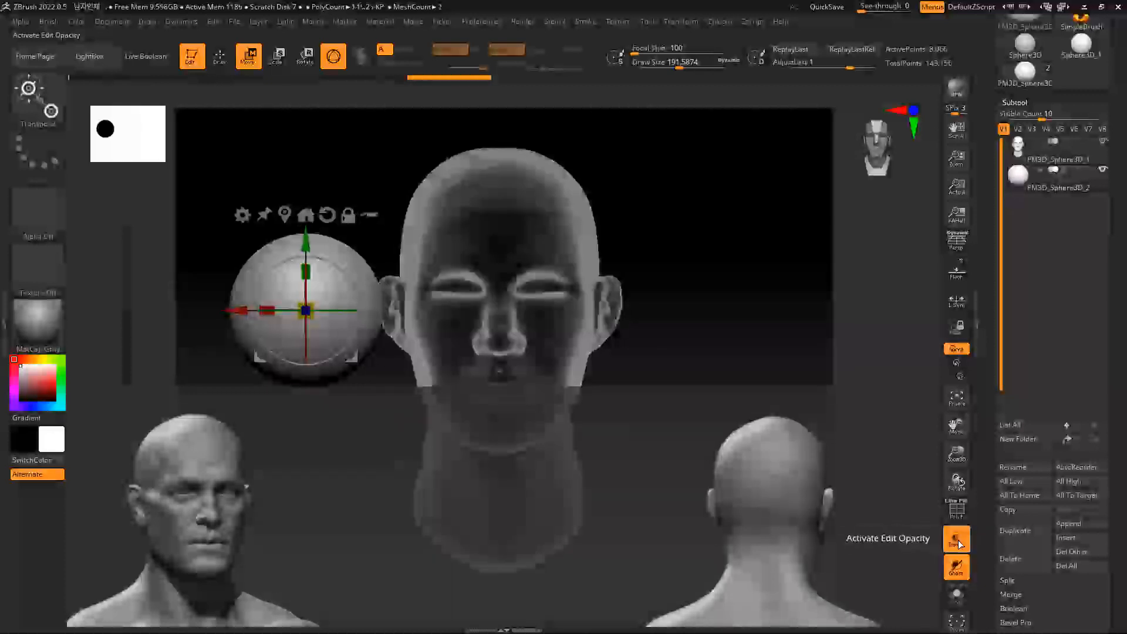
left_click(959, 541)
left_click(958, 541)
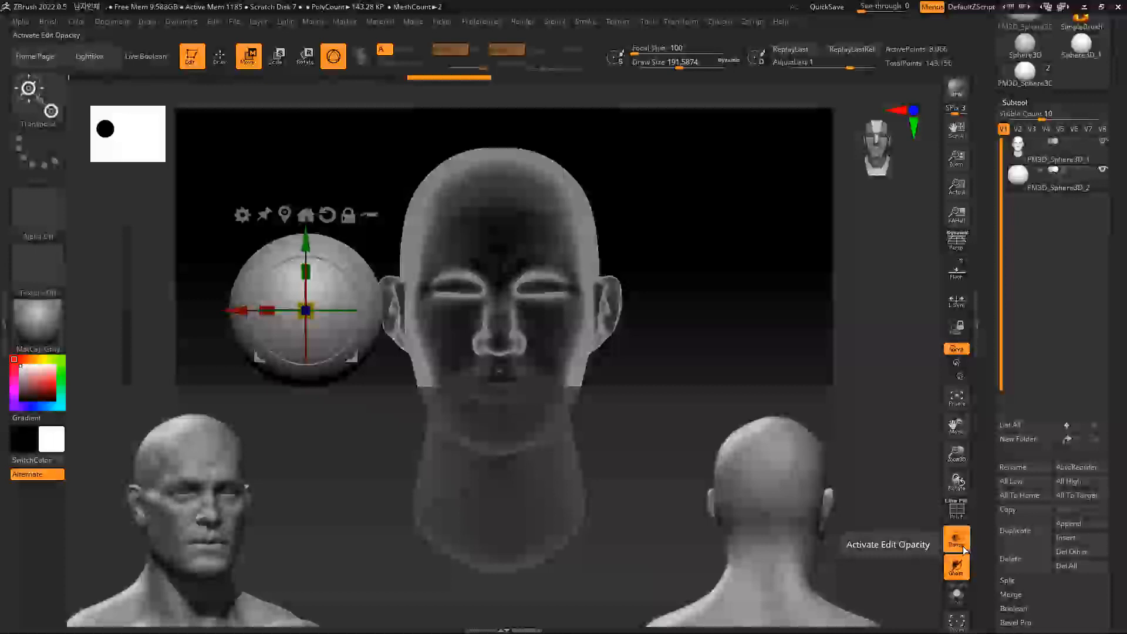
left_click(962, 541)
left_click(963, 542)
left_click(965, 540)
left_click(967, 539)
left_click(966, 539)
left_click(961, 542)
left_click(960, 544)
left_click(960, 543)
left_click(960, 541)
left_click(959, 541)
left_click(959, 541)
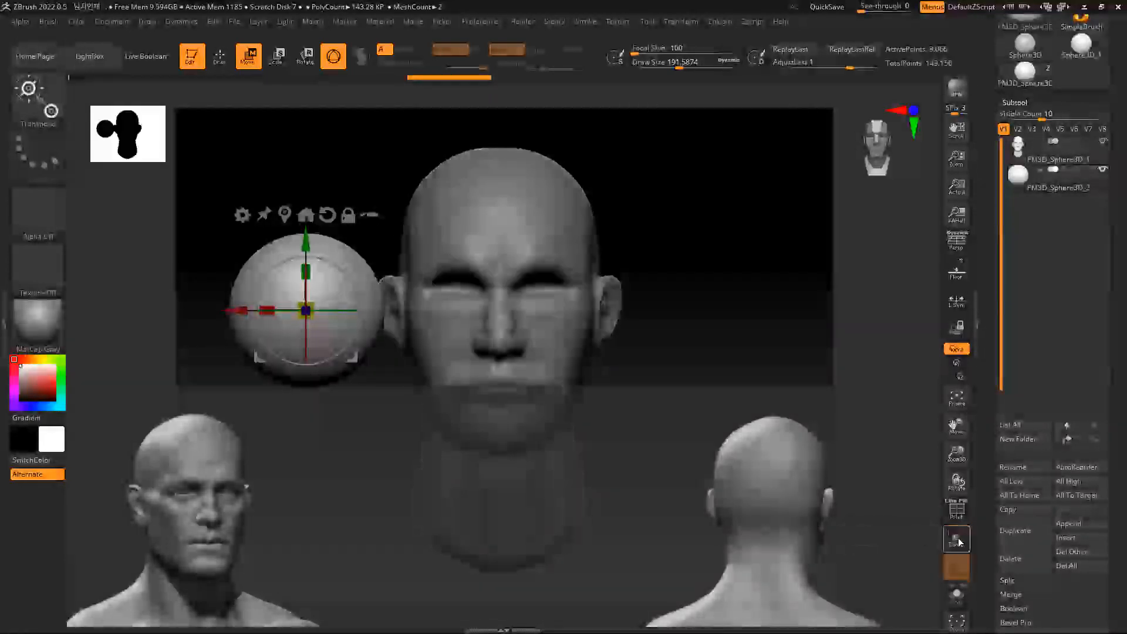
left_click(958, 541)
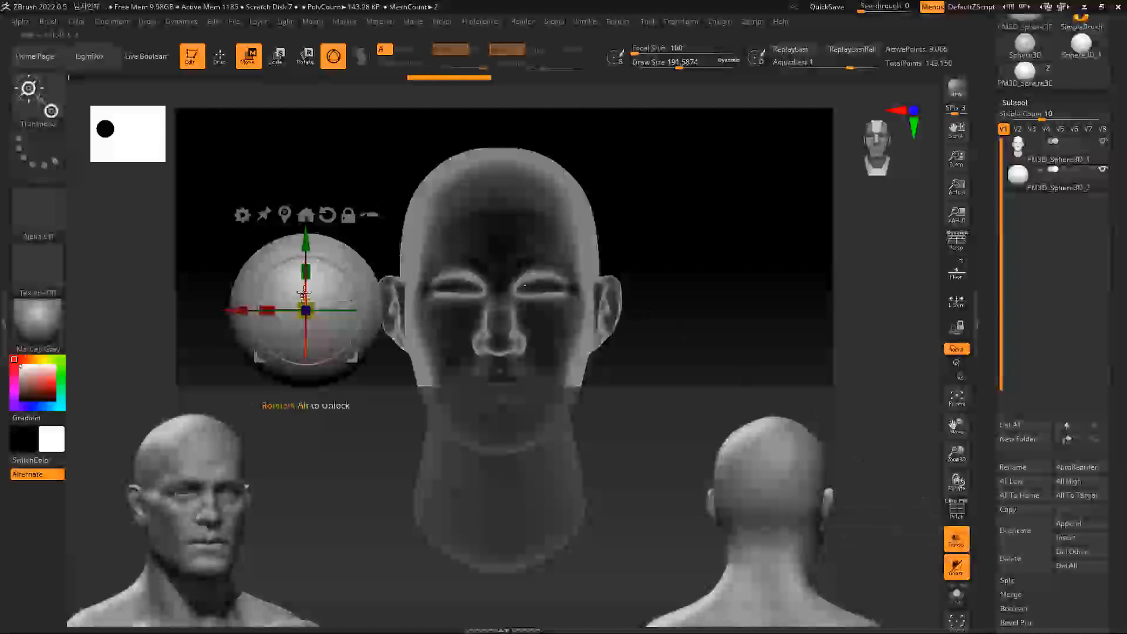
Move the sphere horizontally into the head behind one eye socket with the transform gizmo
key("q")
key("b")
key("m")
key("v")
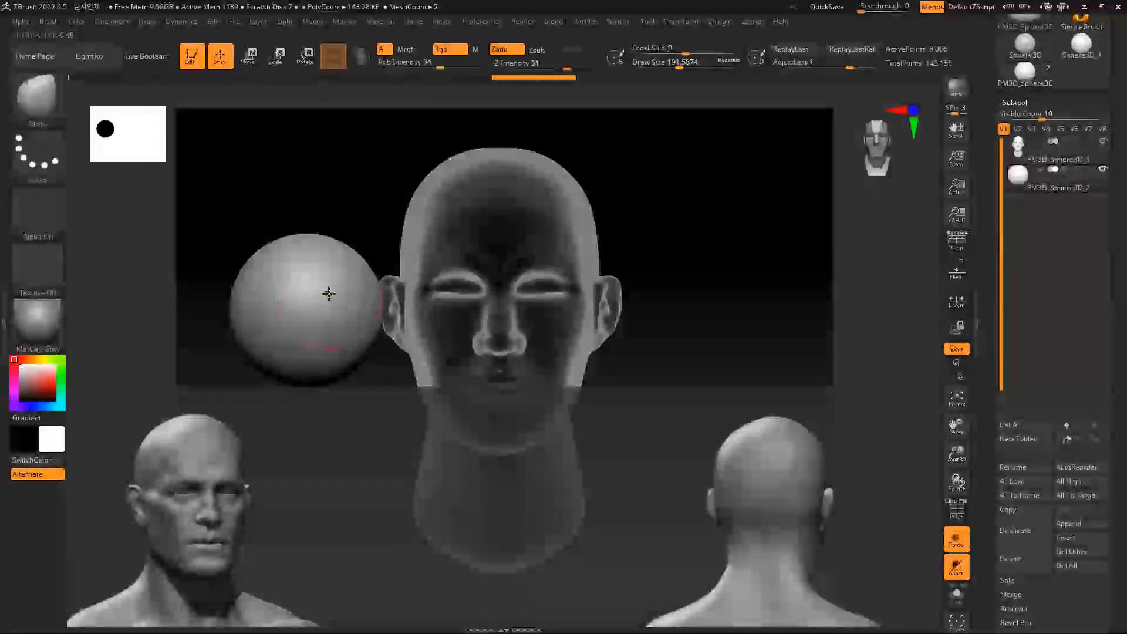
key("w")
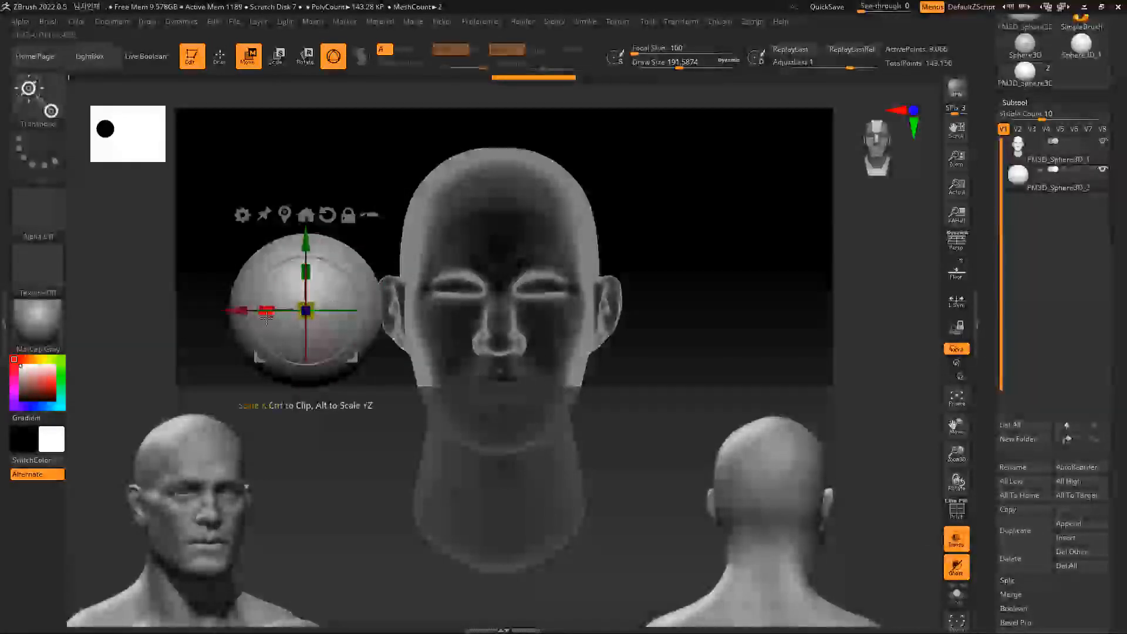
left_click_drag(235, 309, 402, 297)
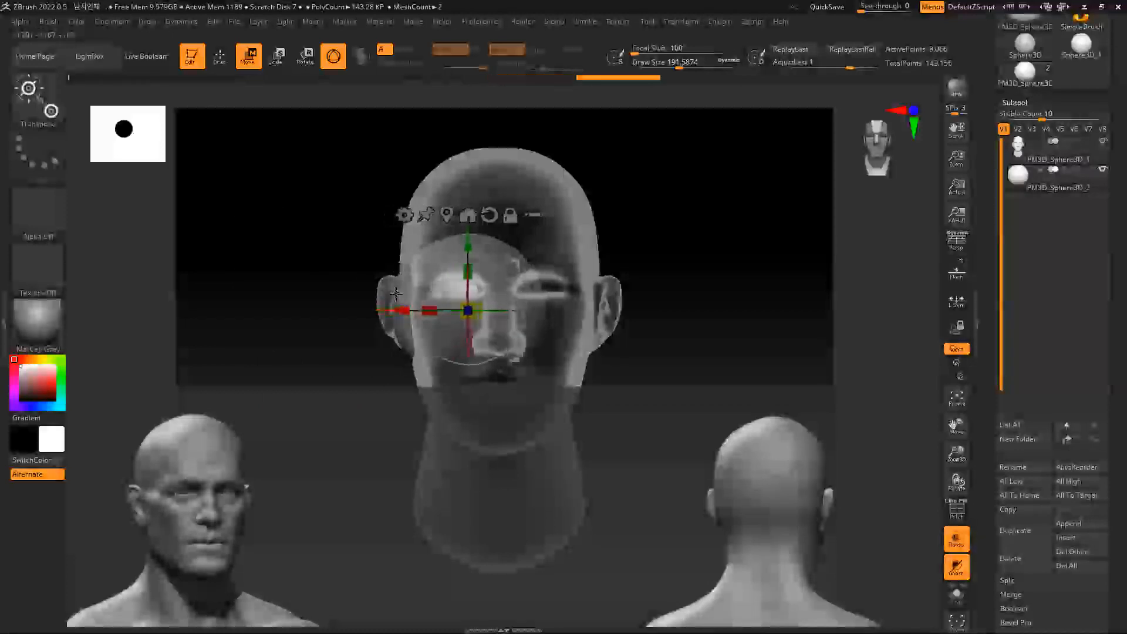
Scale the sphere down to eyeball size and move it up over the eye socket in the front view
key("e")
left_click_drag(474, 302, 469, 315)
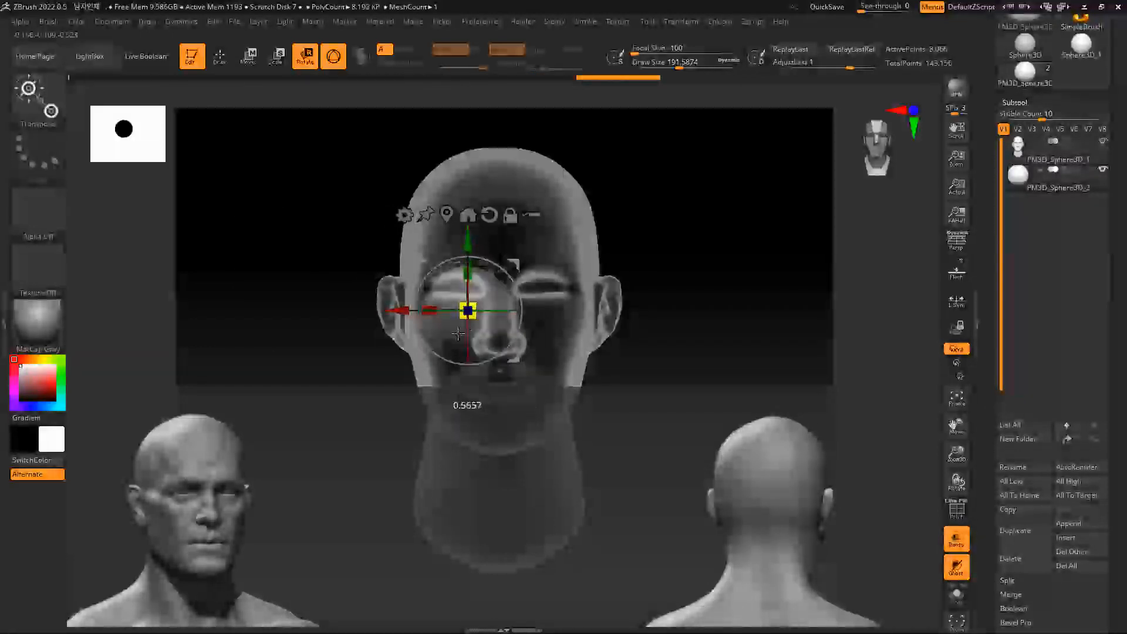
left_click_drag(457, 332, 454, 330)
left_click_drag(470, 249, 469, 237)
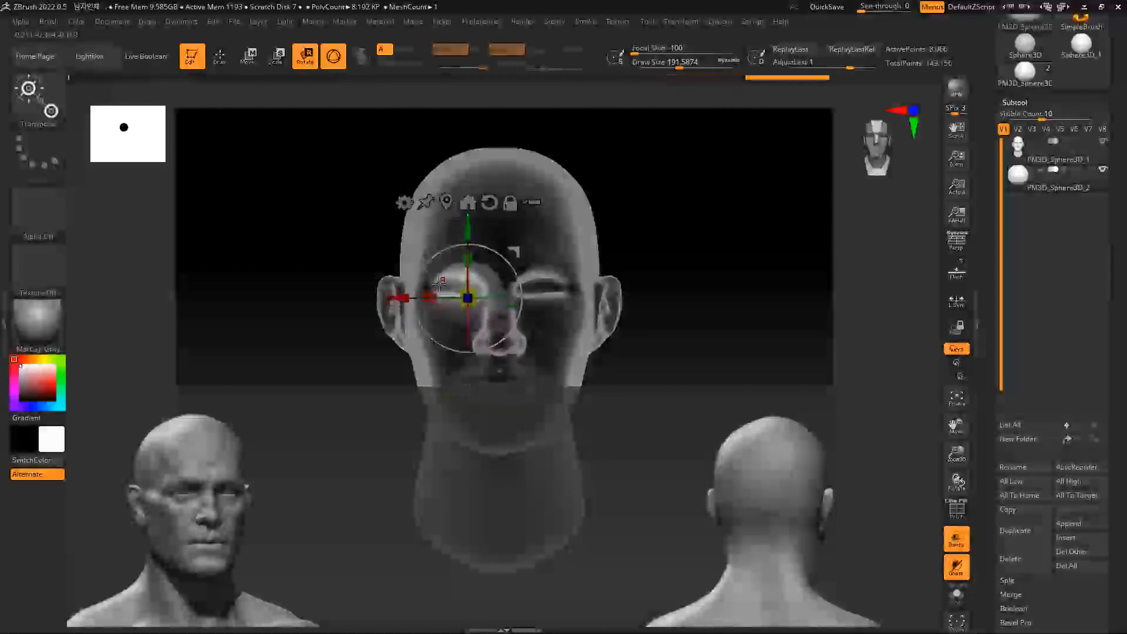
left_click_drag(401, 302, 390, 303)
left_click_drag(460, 236, 461, 231)
left_click_drag(459, 286, 468, 287)
Move the eyeball forward in the side view until it sits inside the eye socket, and fine-tune its height
left_click_drag(756, 270, 797, 266)
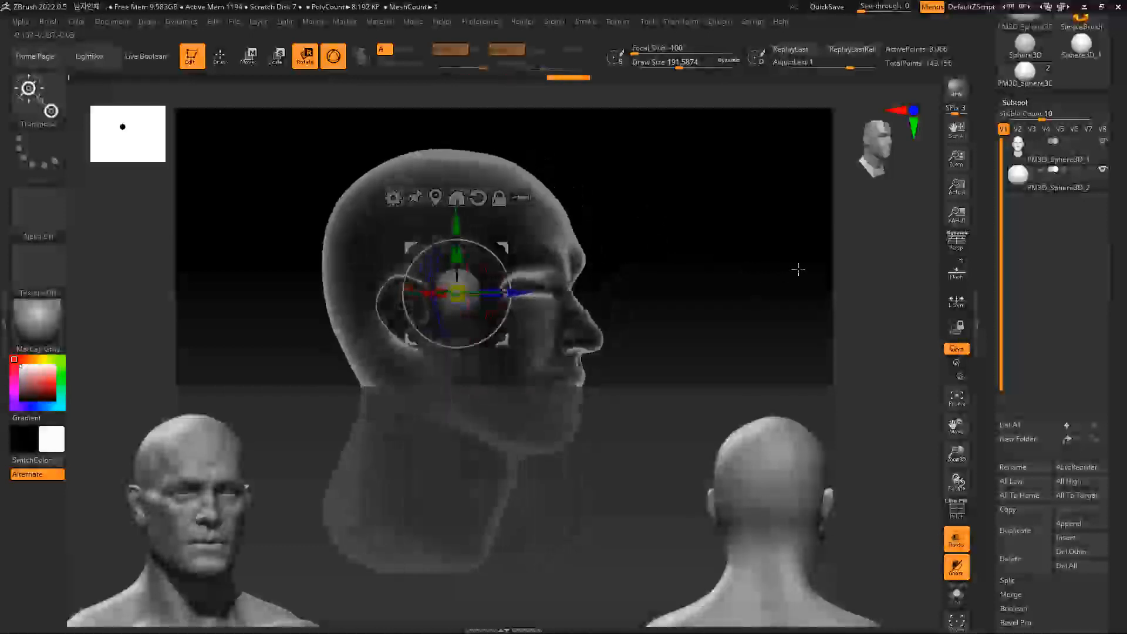
left_click_drag(522, 298, 592, 300)
left_click_drag(527, 230, 526, 225)
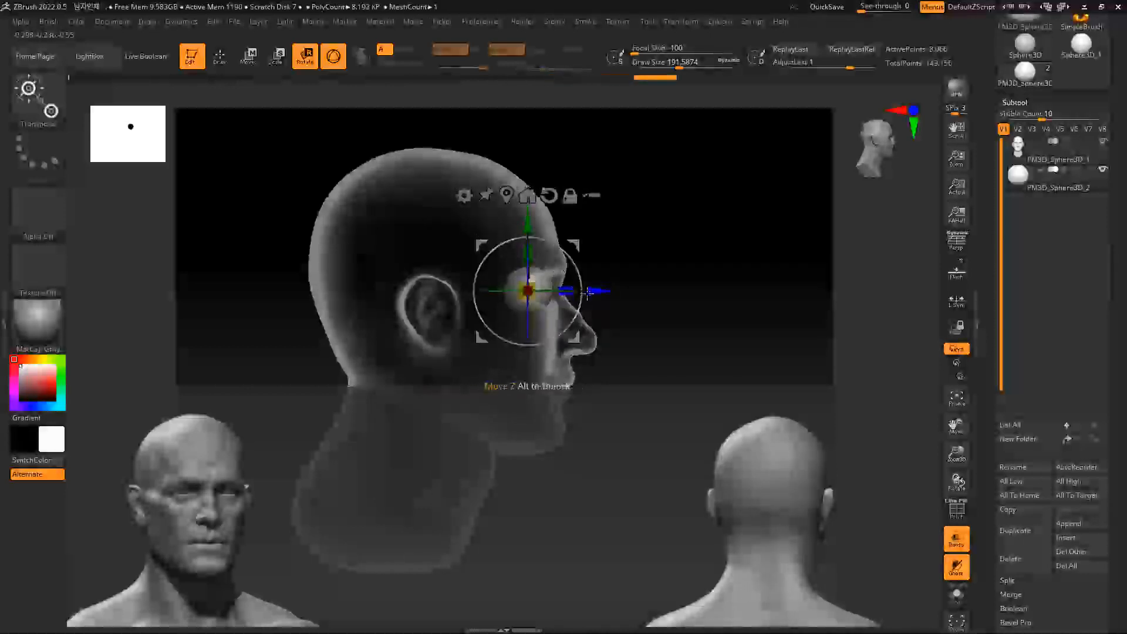
left_click_drag(591, 295, 590, 295)
left_click_drag(674, 287, 648, 293, "shift")
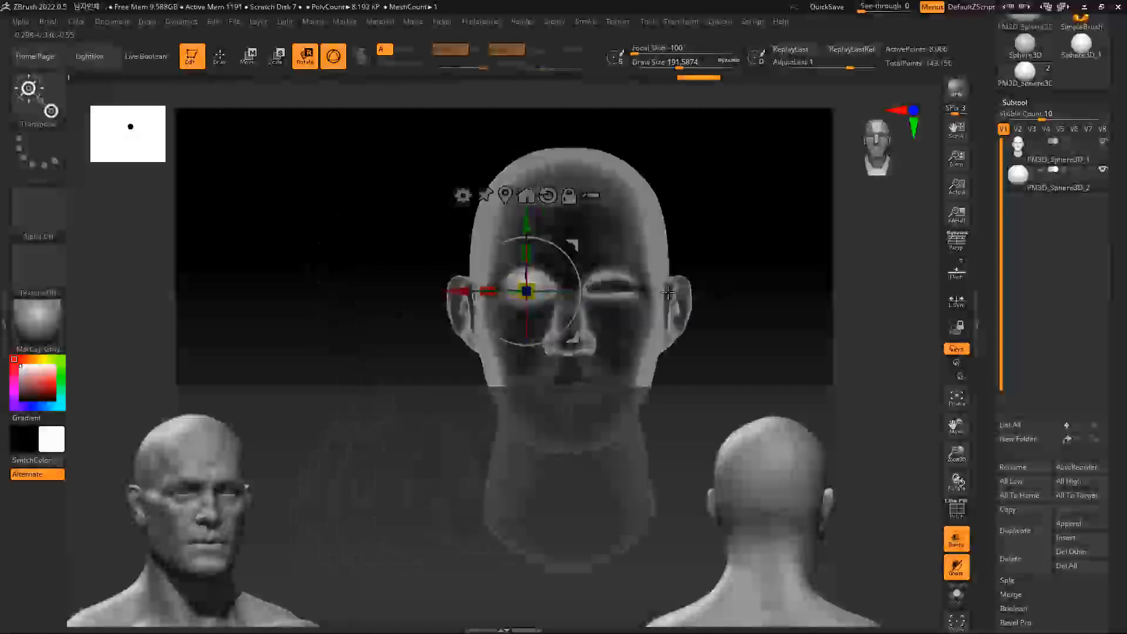
Turn off the transparency display and nudge the eyeball slightly back into the head in the side view
key("q")
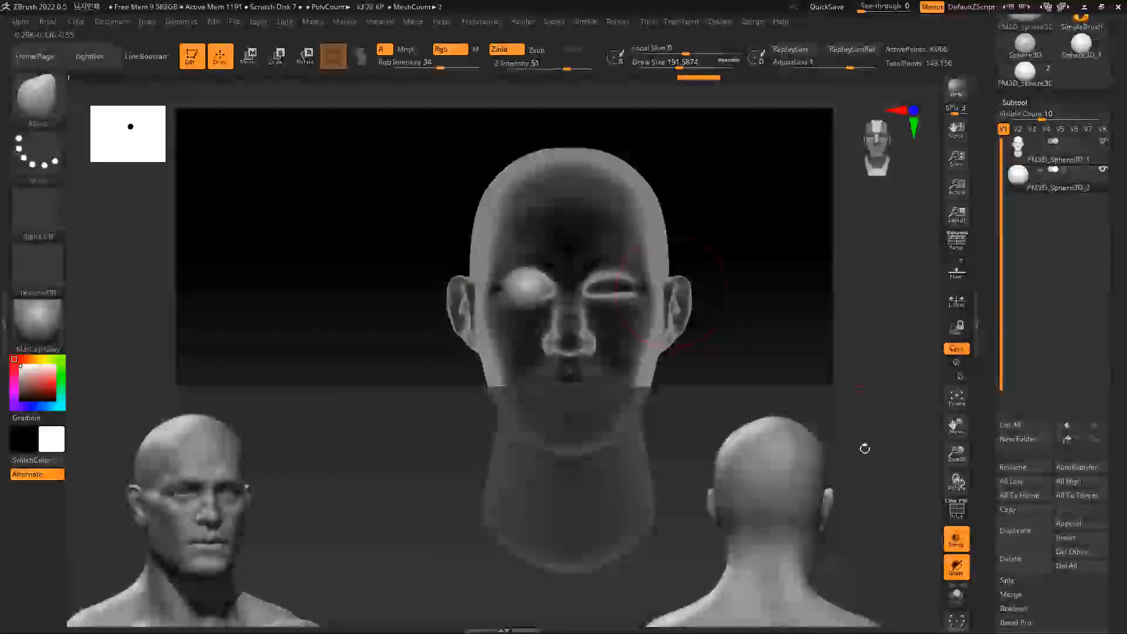
left_click(956, 540)
left_click_drag(729, 307, 792, 311, "shift")
key("w")
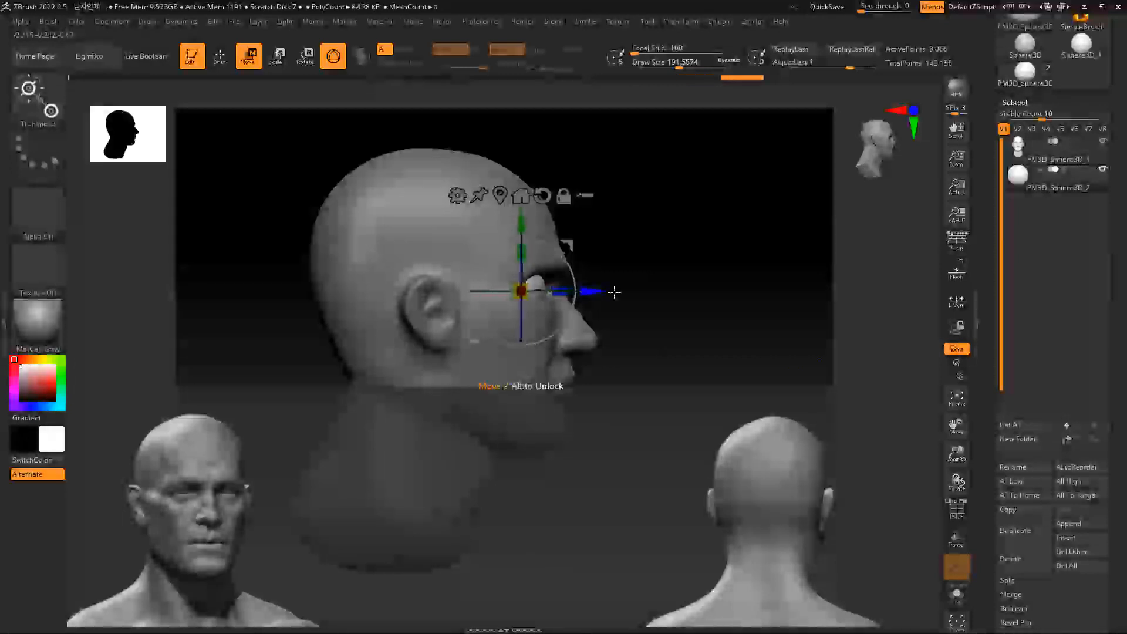
left_click_drag(669, 340, 638, 336, "shift")
left_click_drag(530, 284, 529, 284)
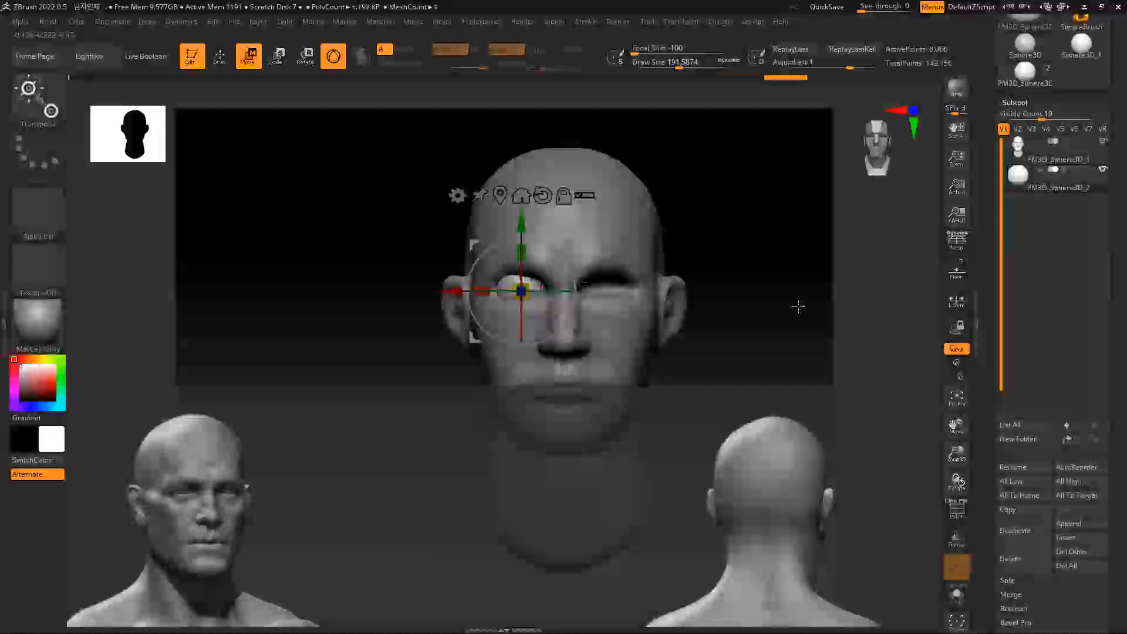
Move the eyeball slightly forward in its socket and check the fit from the front and side
key("q")
left_click_drag(733, 300, 787, 313)
key("w")
left_click_drag(585, 290, 590, 291)
left_click_drag(712, 319, 704, 297)
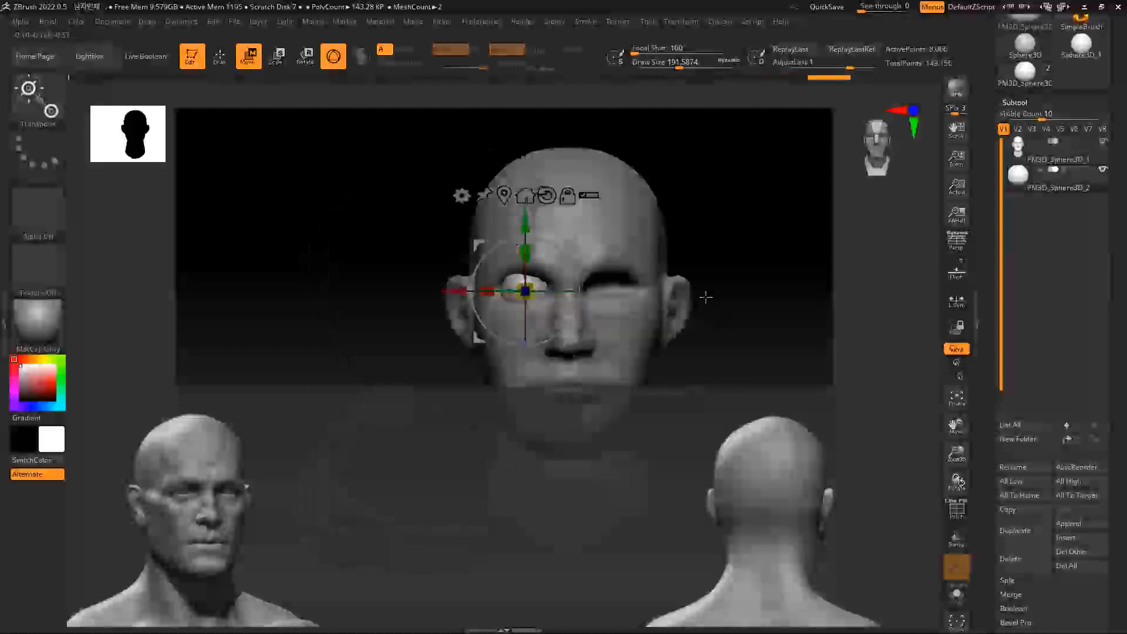
left_click_drag(777, 279, 703, 270)
left_click_drag(546, 273, 644, 286)
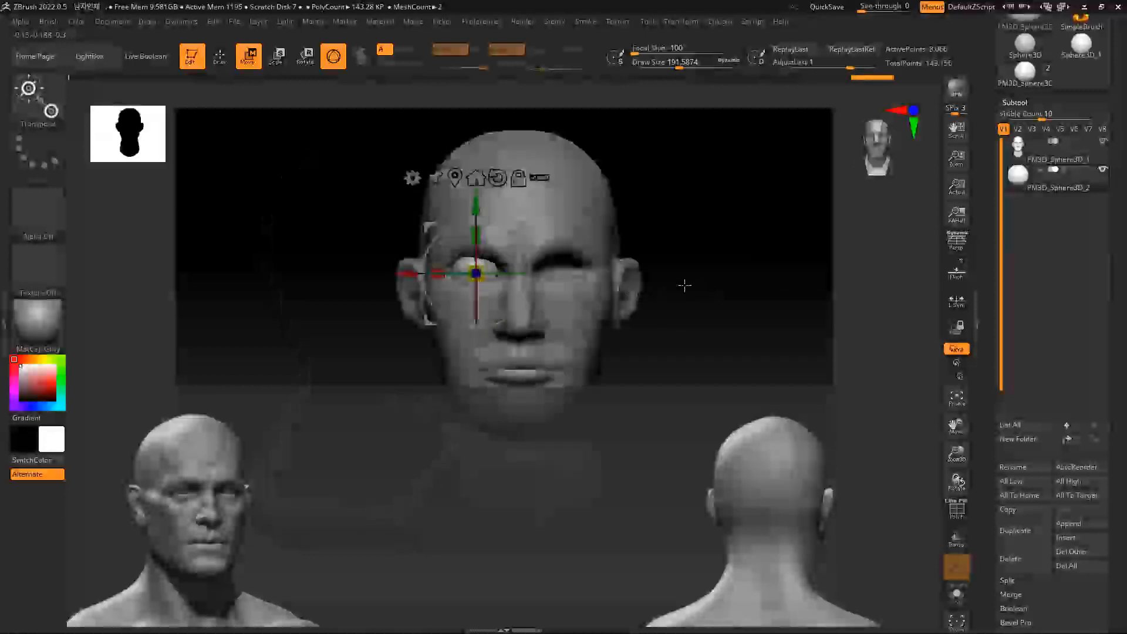
Try mirroring the single eyeball to the other socket with the Mirror deformation, and flip it back
key("q")
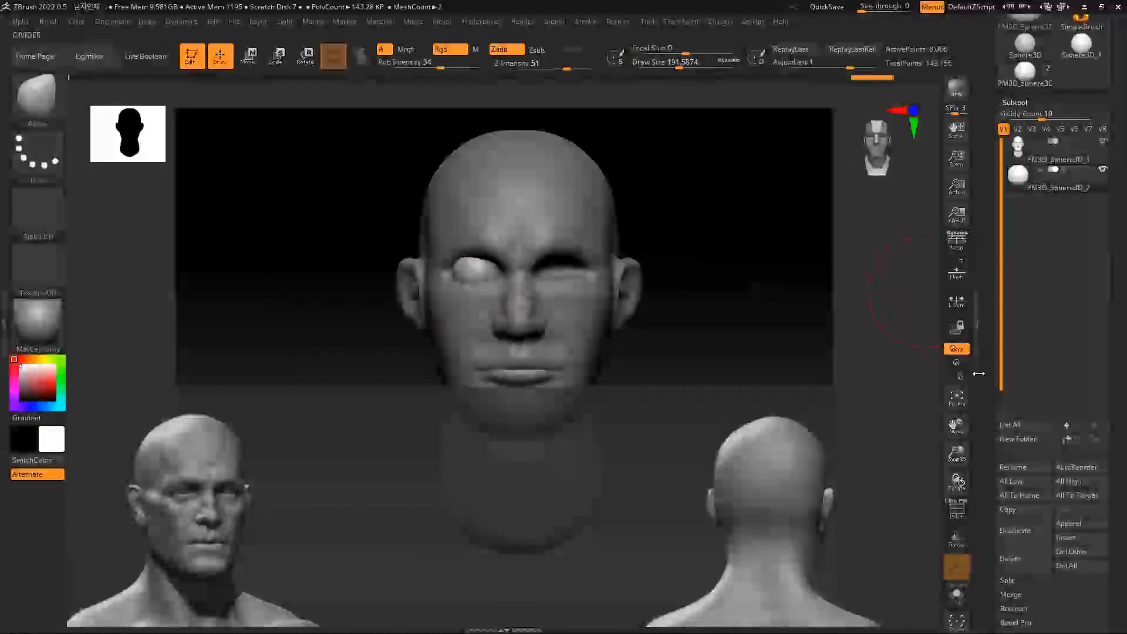
scroll(1014, 320, "down", 10)
scroll(1021, 329, "down", 1)
left_click(1023, 339)
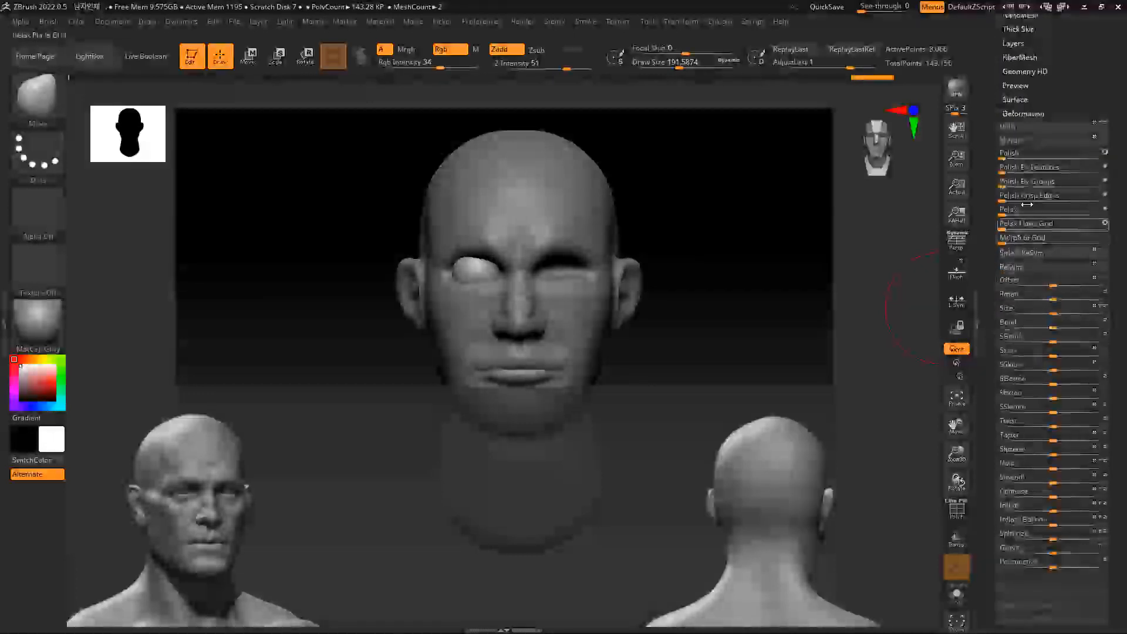
left_click(1033, 139)
left_click(1015, 143)
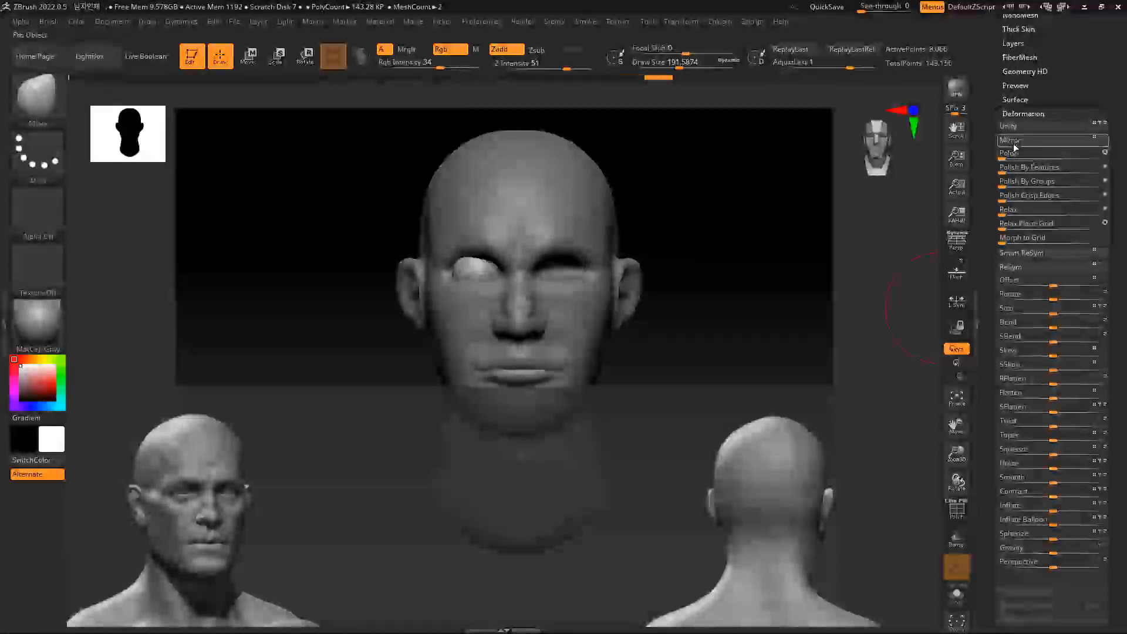
Duplicate the eyeball subtool and mirror the copy into the opposite eye socket with the Mirror deformation
scroll(1014, 177, "up", 5)
scroll(1013, 211, "up", 10)
left_click(1007, 271)
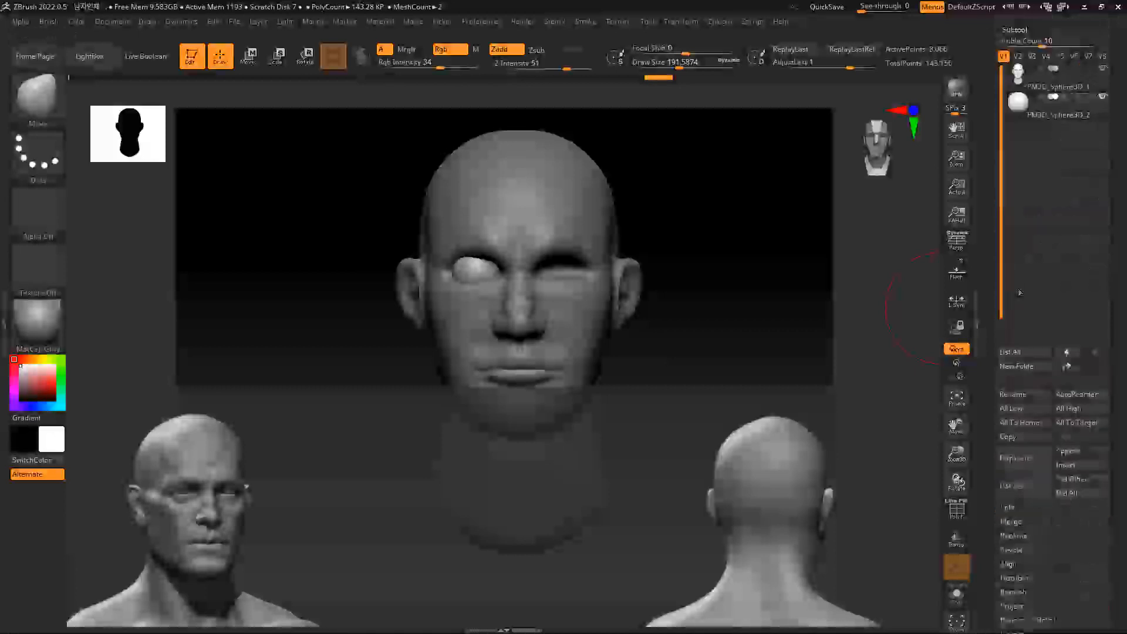
left_click(1014, 447)
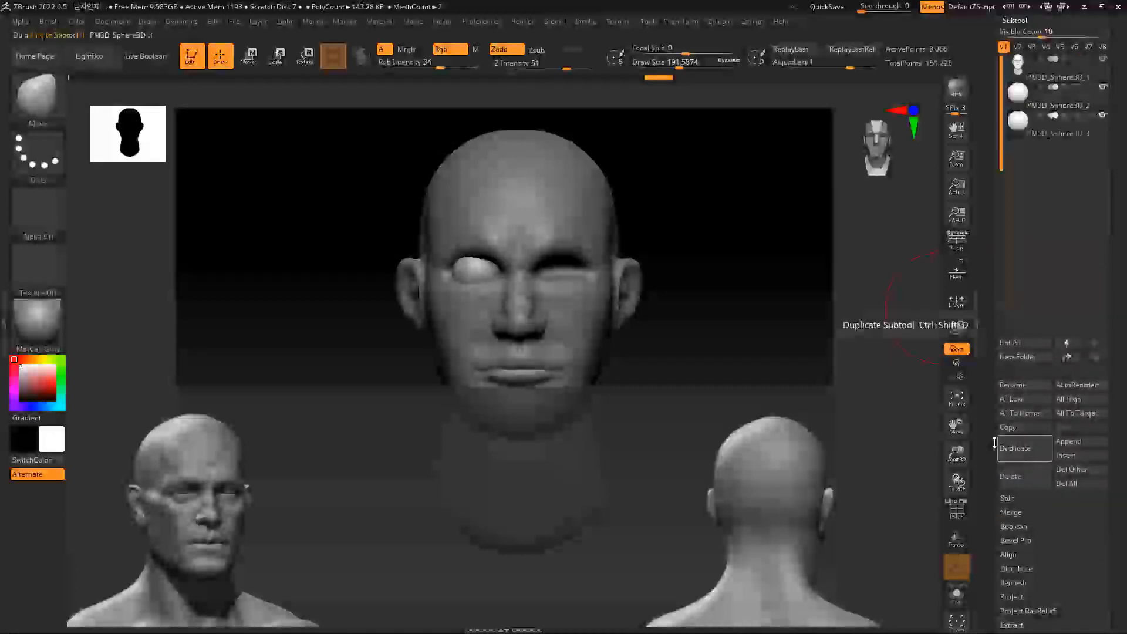
scroll(1004, 346, "down", 5)
left_click_drag(1004, 346, 1003, 60)
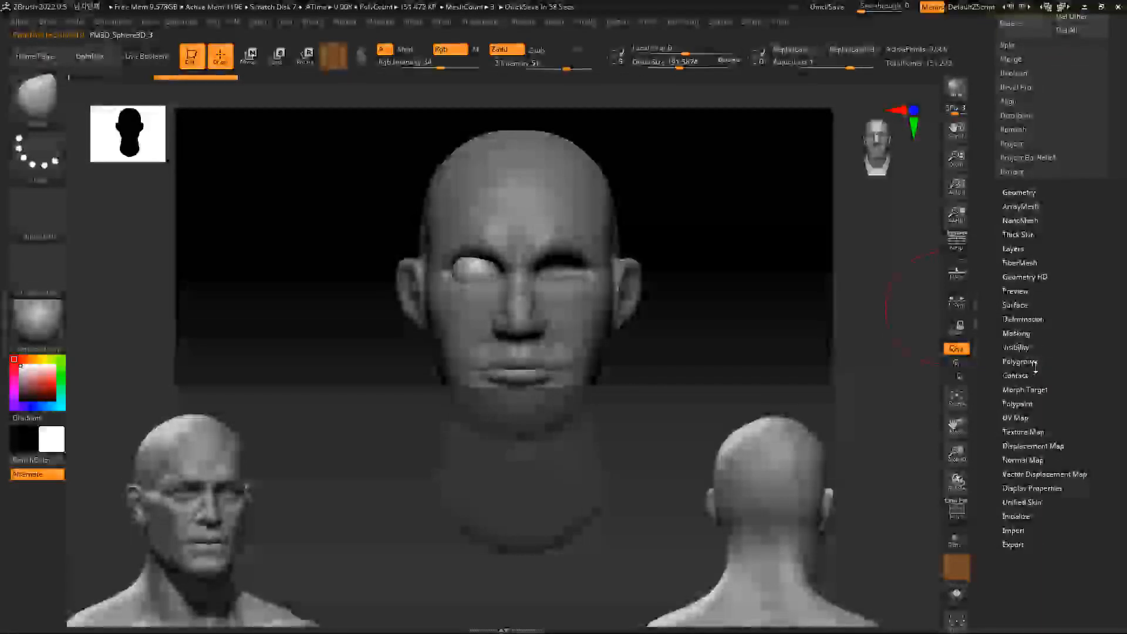
left_click(1025, 318)
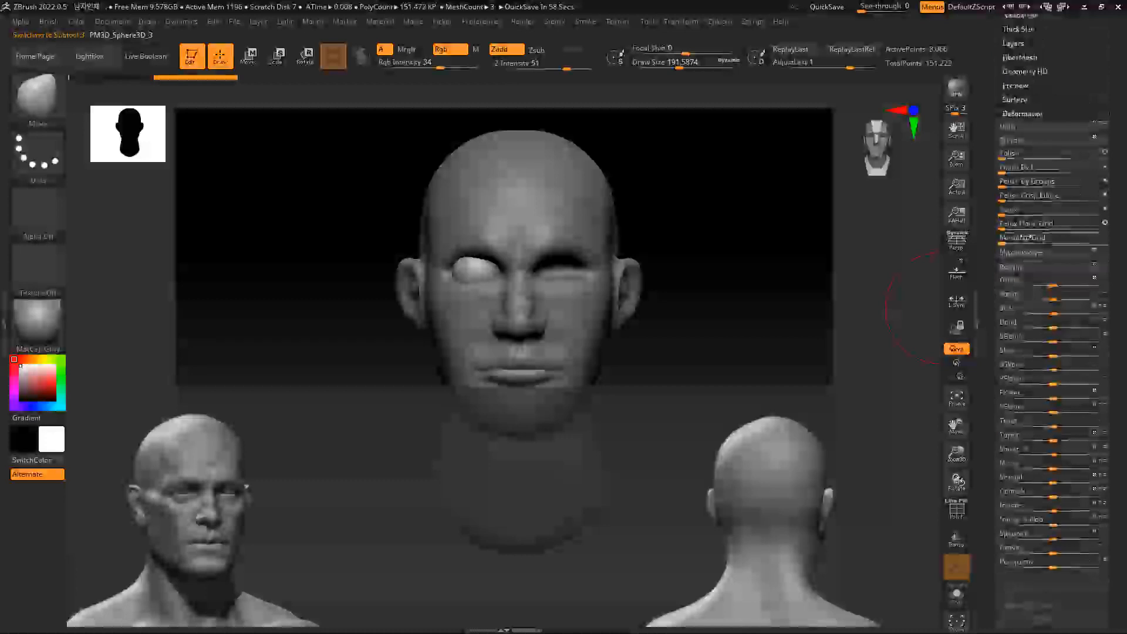
left_click(1052, 140)
left_click_drag(777, 209, 790, 184)
left_click_drag(995, 94, 998, 299)
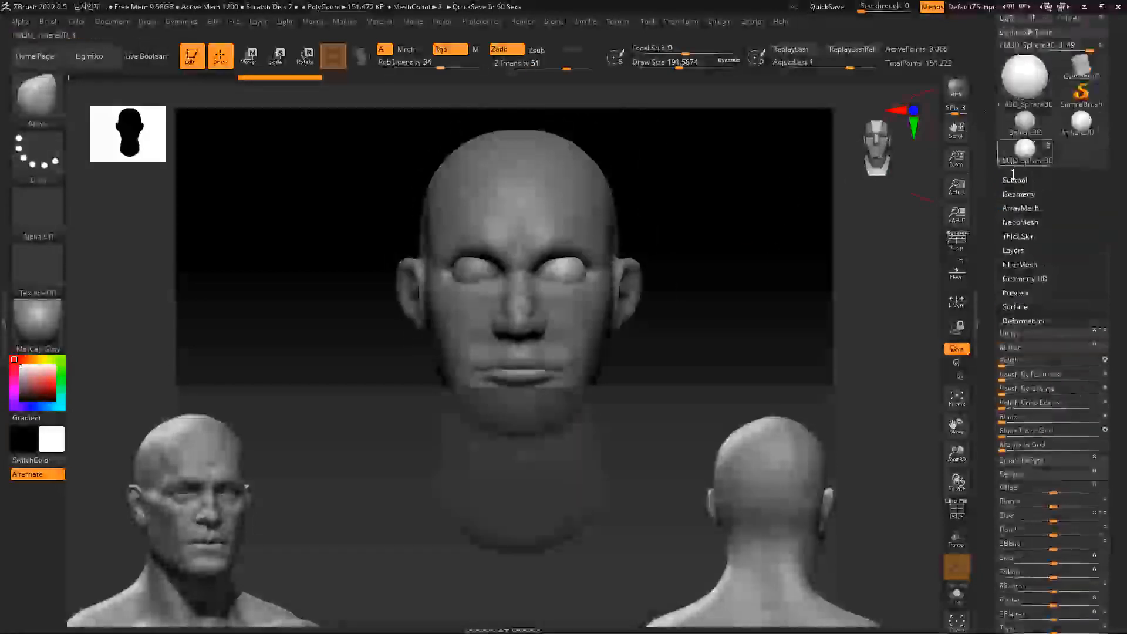
Select the head subtool and reshape the eye socket edges around the eyeballs with the Move brush at draw size 112
left_click(1015, 179)
left_click(516, 222, "alt")
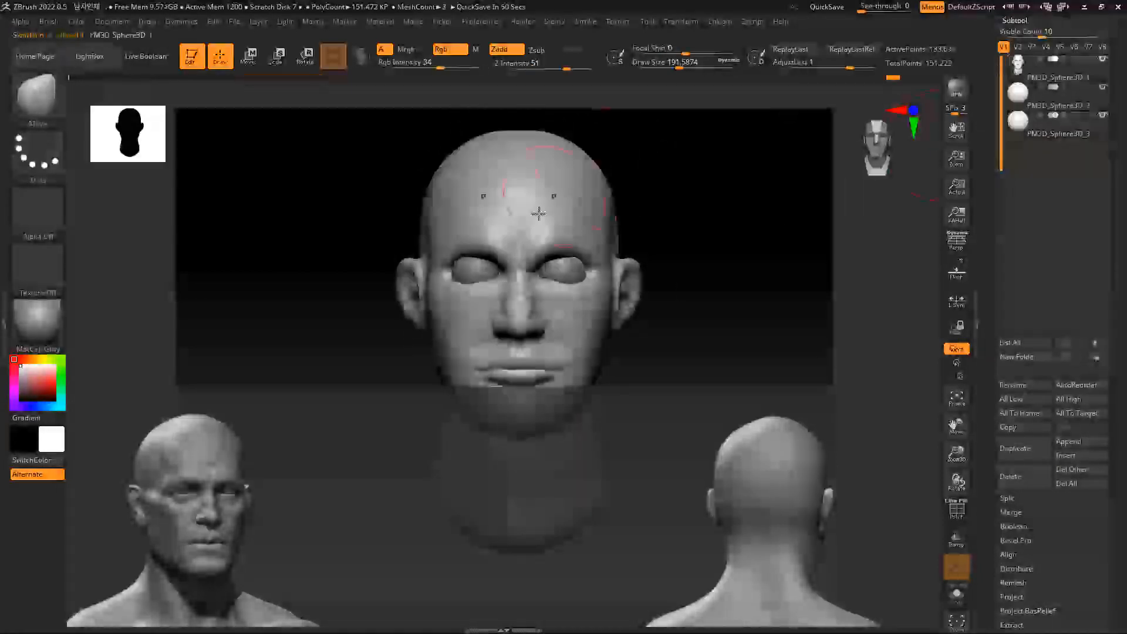
left_click_drag(697, 242, 726, 233, "shift")
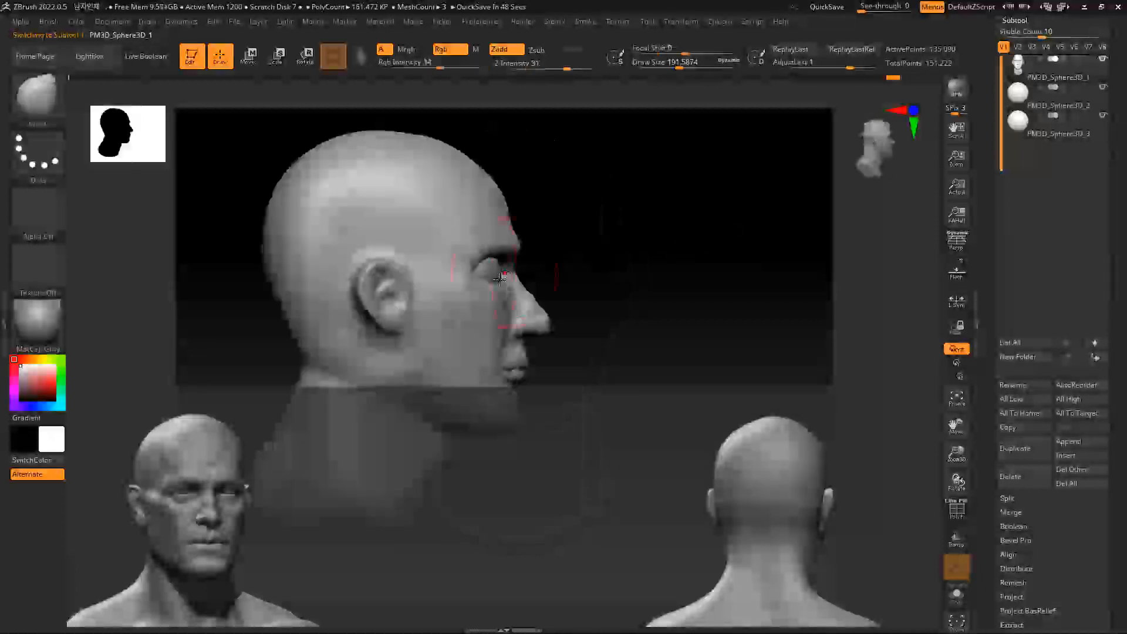
left_click_drag(591, 264, 618, 319, "alt")
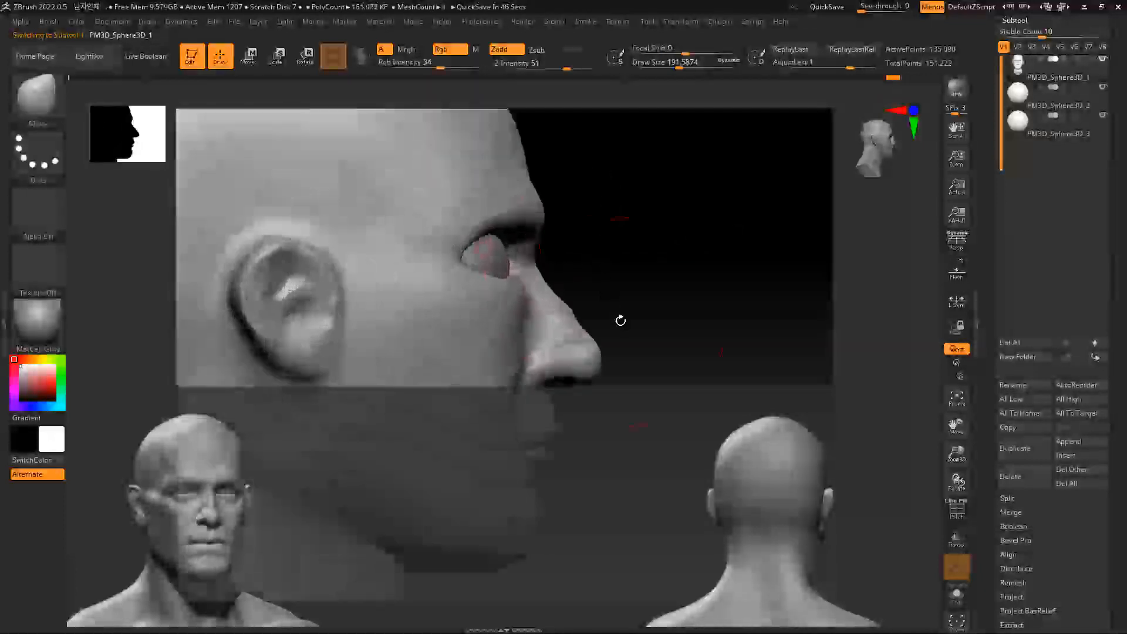
key("space")
left_click_drag(499, 224, 488, 225)
left_click_drag(586, 214, 584, 232, "shift")
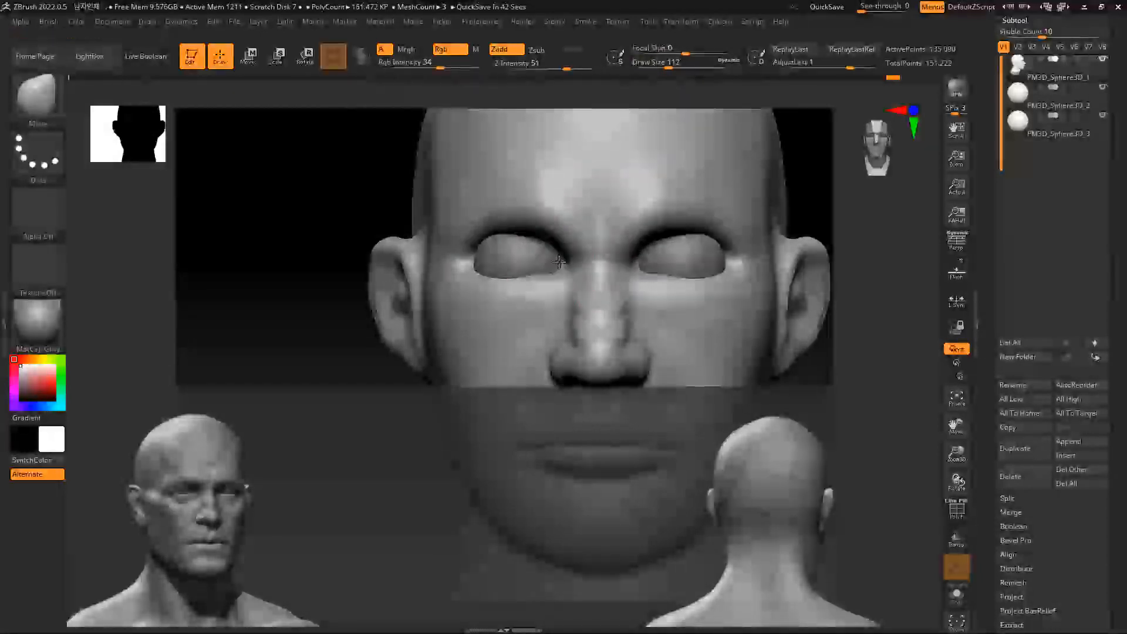
Refine the inner corners of the eye sockets beside the nose with the Move brush at draw size about 59
left_click_drag(791, 249, 813, 168, "alt")
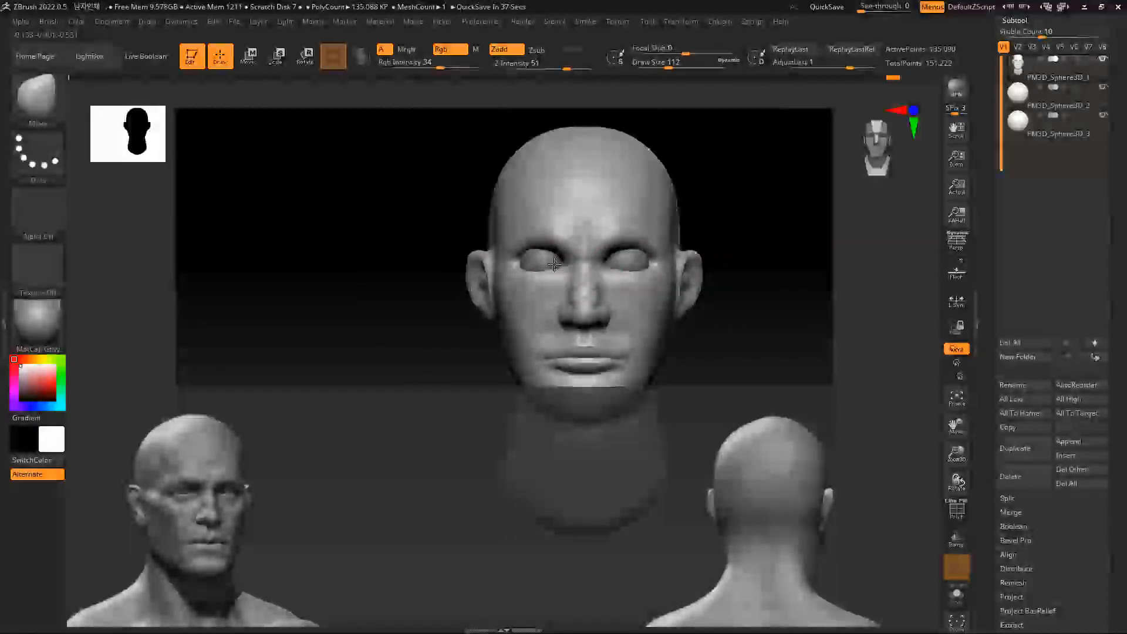
right_click_drag(790, 250, 790, 329, "ctrl")
key("space")
left_click_drag(578, 274, 562, 272)
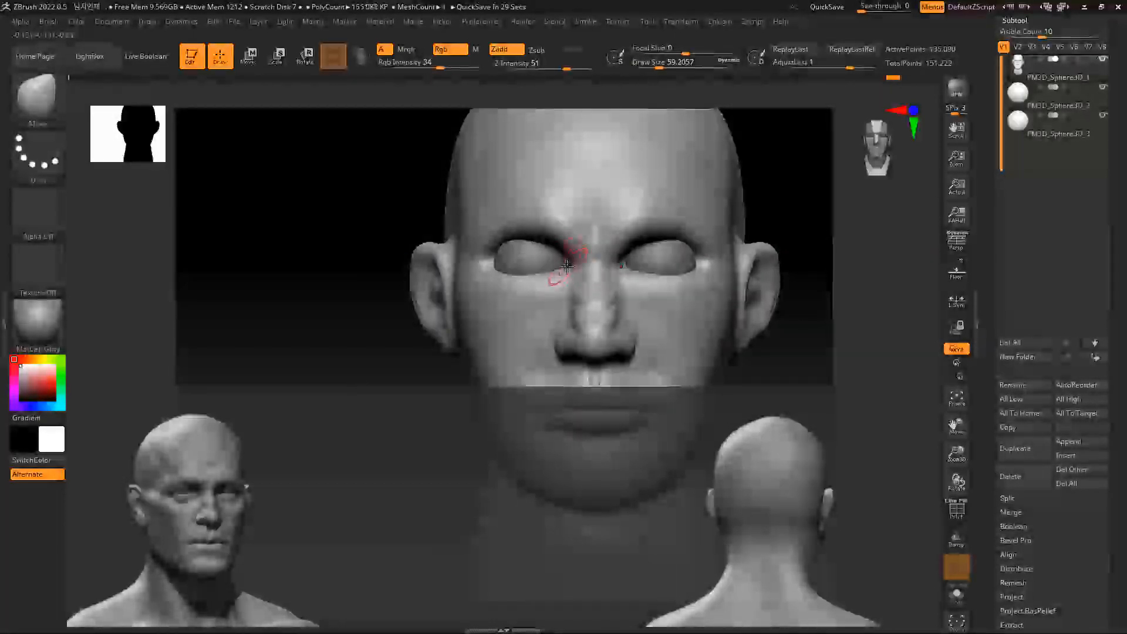
Adjust the outer edge of the eye socket in side view with the Move brush at draw size about 172
left_click_drag(399, 369, 525, 372)
key("space")
left_click_drag(525, 227, 729, 248)
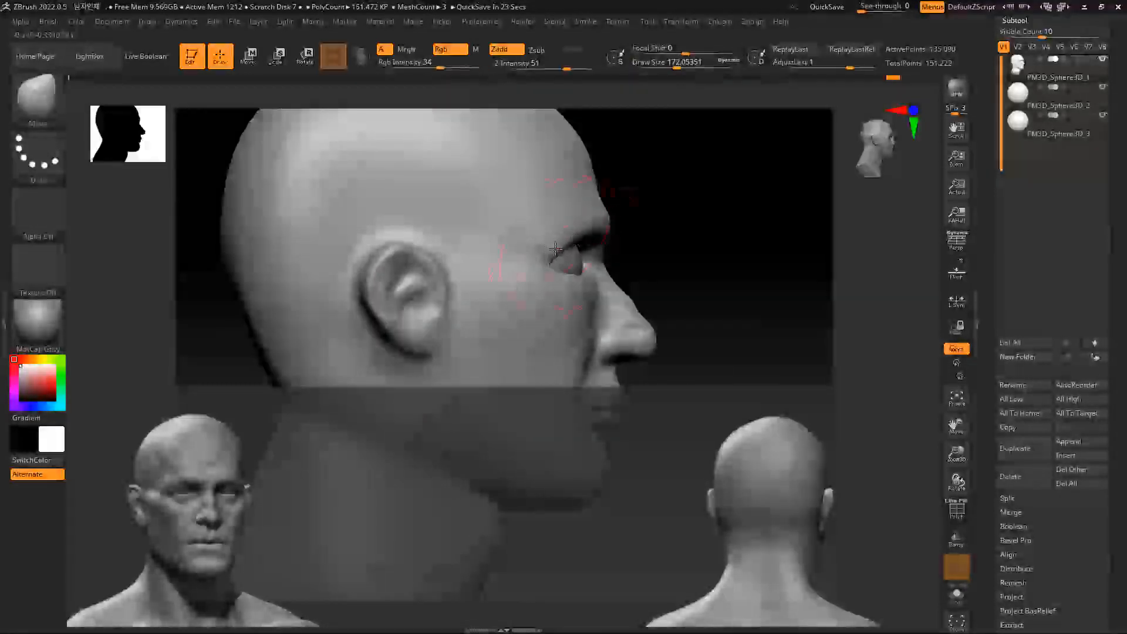
Shape the outer eye corners and the brow area with the Move brush at draw size about 120
key("space")
left_click_drag(622, 229, 478, 223)
mouse_move(695, 239)
left_mouse_down()
mouse_move(713, 242)
mouse_move(681, 244)
left_mouse_up()
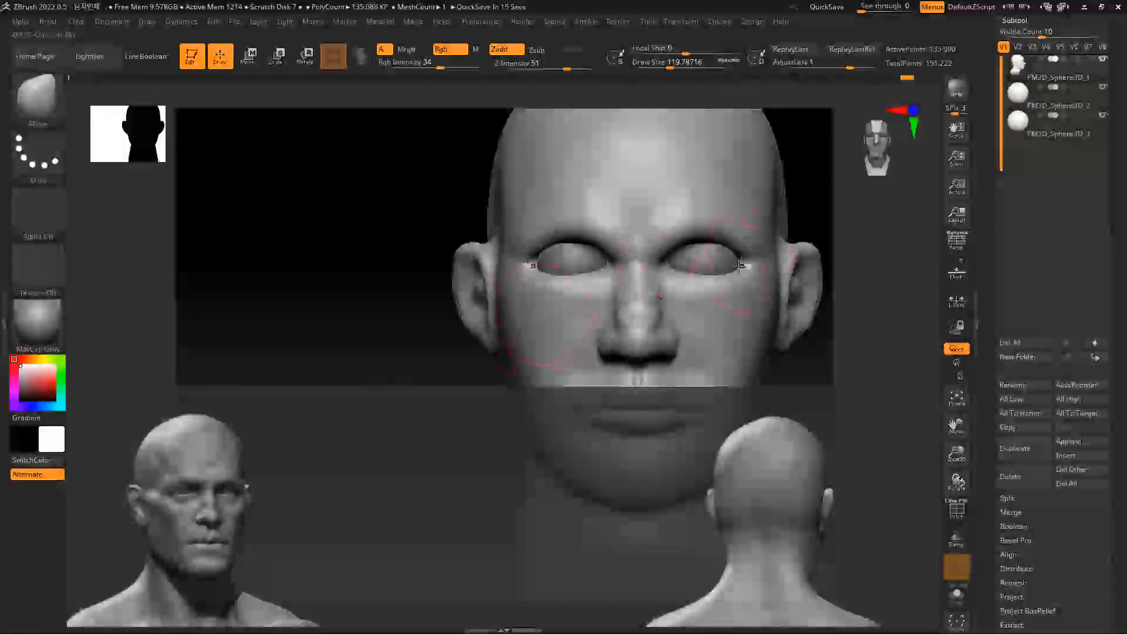
mouse_move(806, 236)
left_mouse_down()
mouse_move(763, 249)
mouse_move(789, 263)
left_mouse_up()
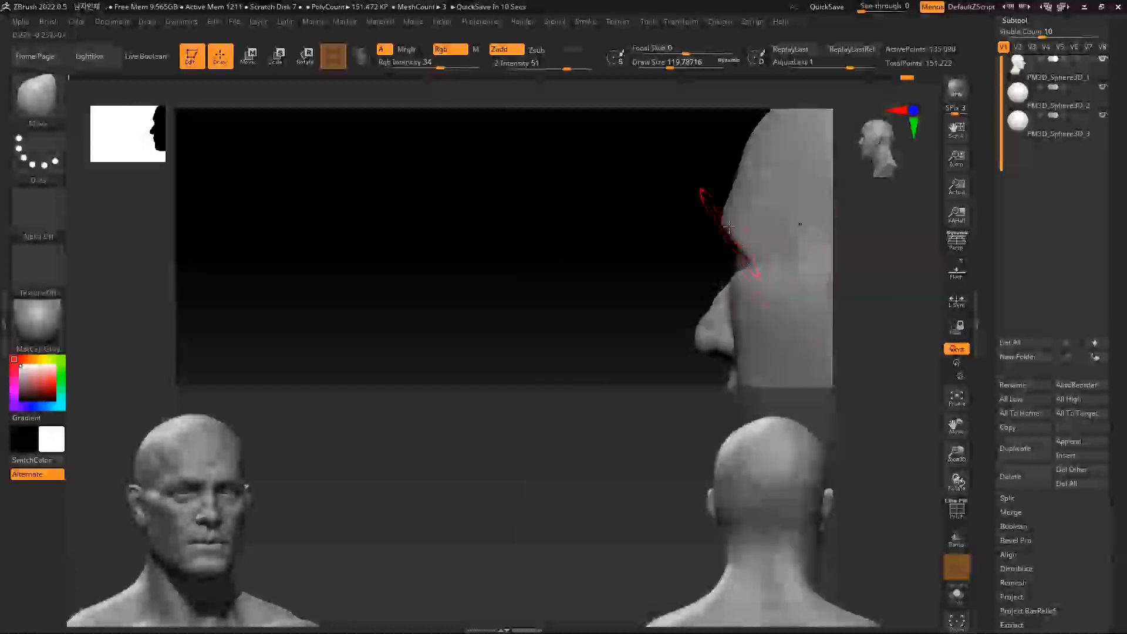
mouse_move(646, 269)
left_mouse_down()
mouse_move(711, 236)
mouse_move(660, 258)
mouse_move(668, 264)
left_mouse_up()
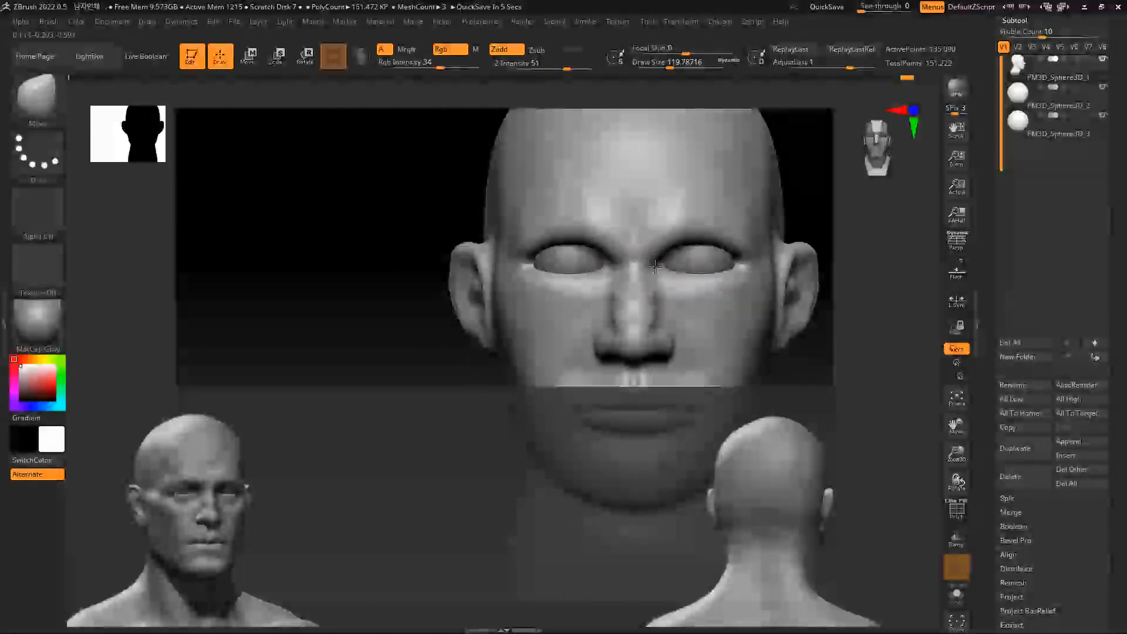
left_click_drag(862, 257, 833, 235, "alt")
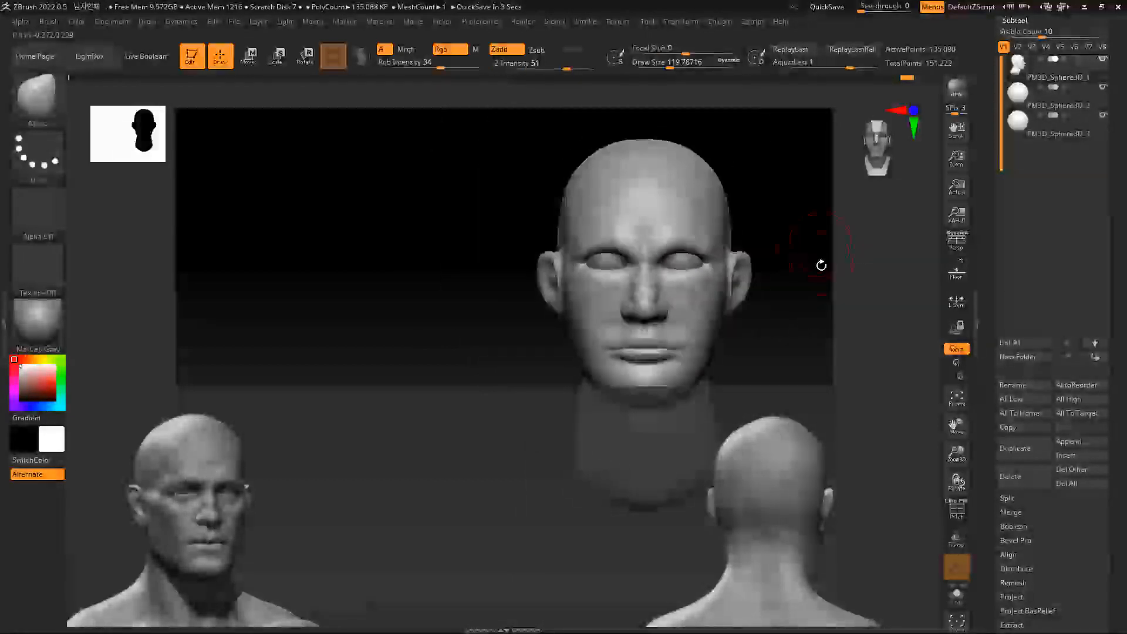
Select the original eyeball subtool and nudge it slightly sideways toward the nose with the gizmo
left_click(1011, 103)
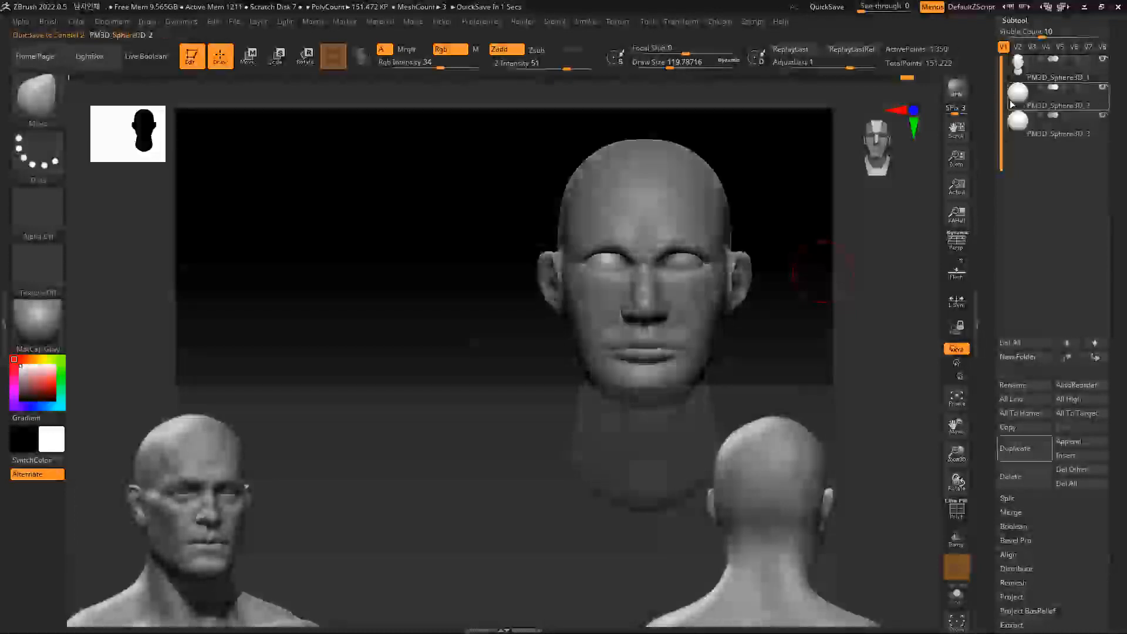
key("w")
left_click_drag(542, 265, 544, 265)
key("q")
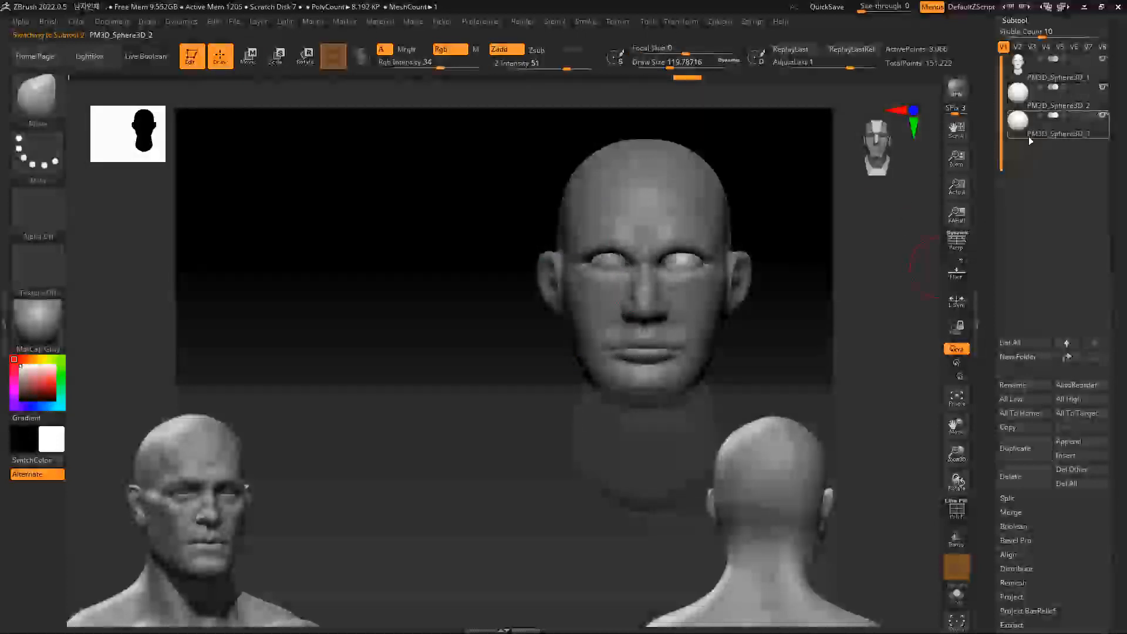
Delete the mirrored eyeball subtool PM3D_Sphere3D_3
left_click(1028, 136)
left_click(1024, 476)
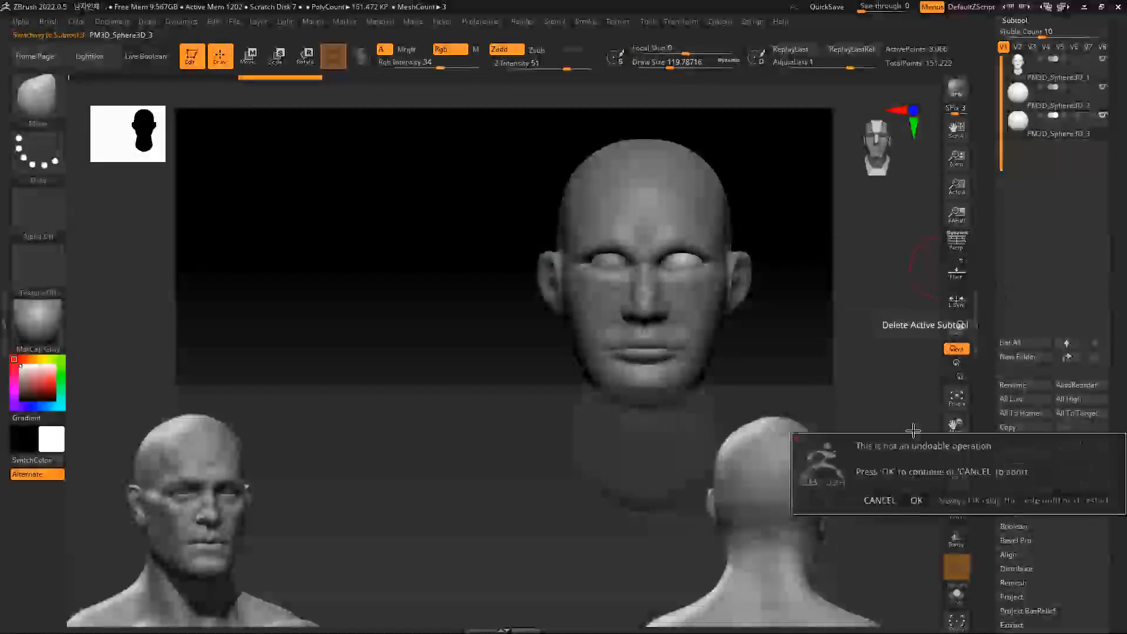
left_click(850, 565)
Duplicate the remaining eyeball subtool and mirror the copy into the opposite eye socket
left_click(1014, 100)
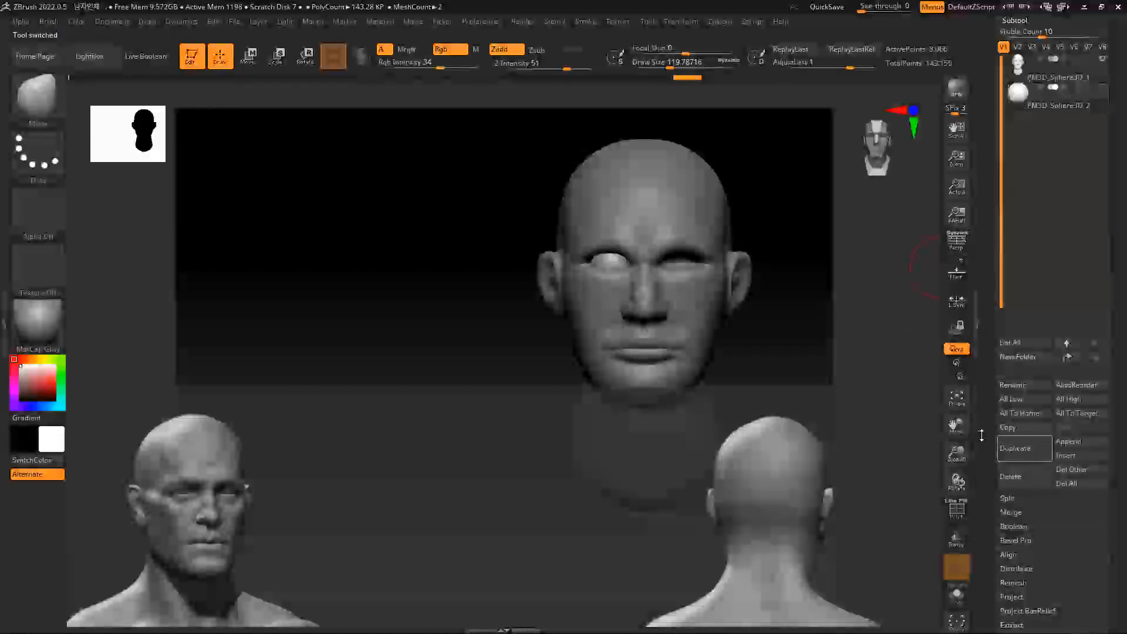
left_click(1020, 448)
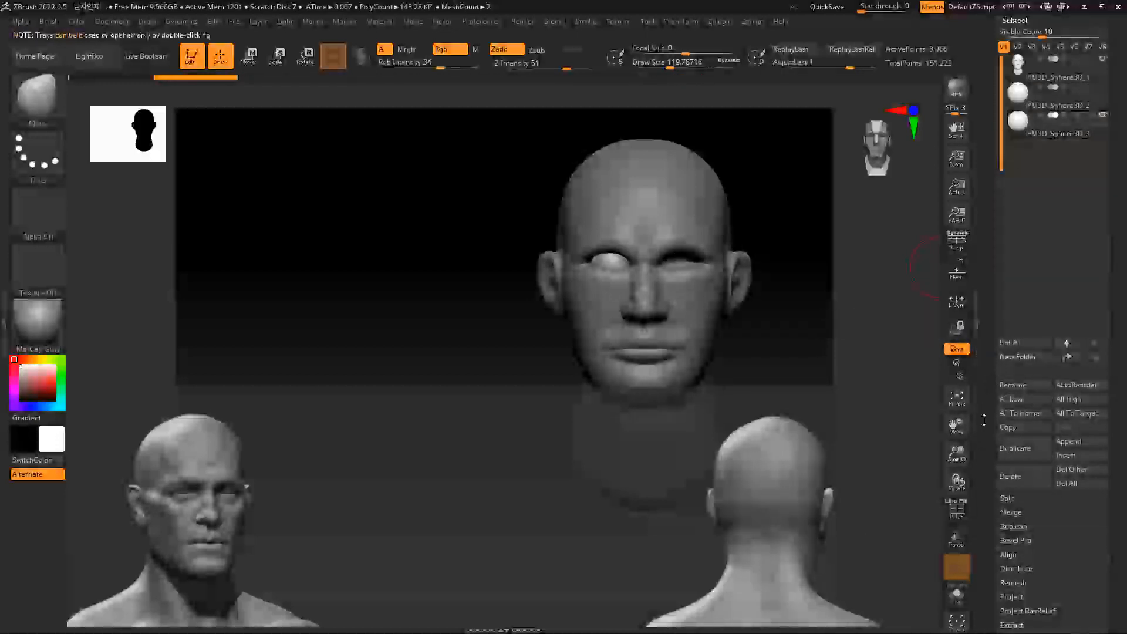
scroll(1020, 449, "down", 5)
left_click(1023, 421)
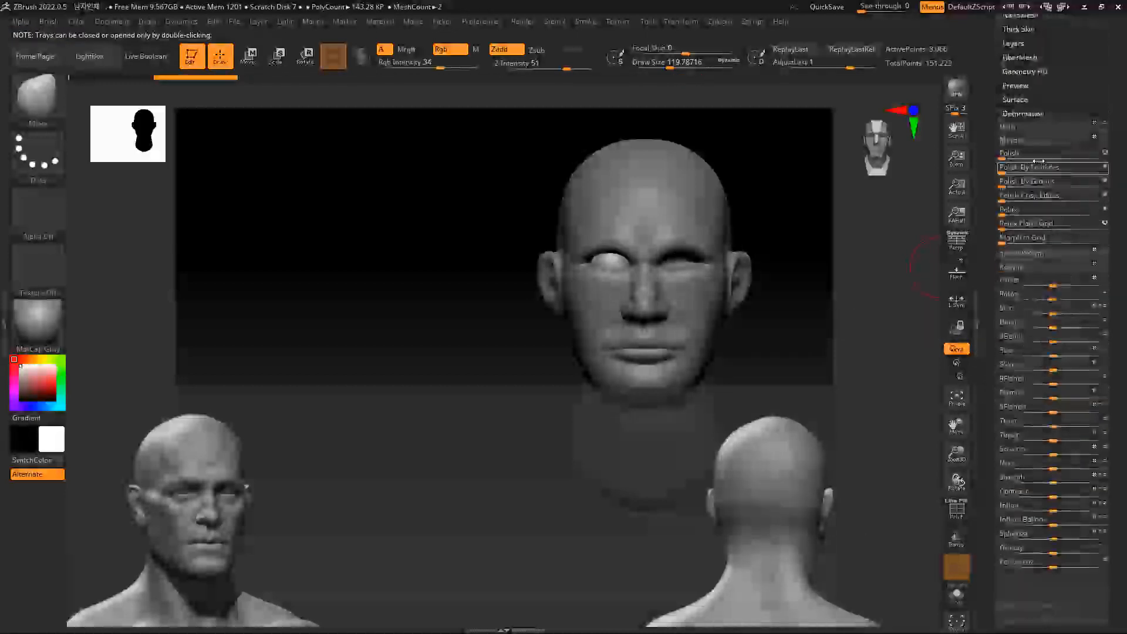
left_click(1030, 139)
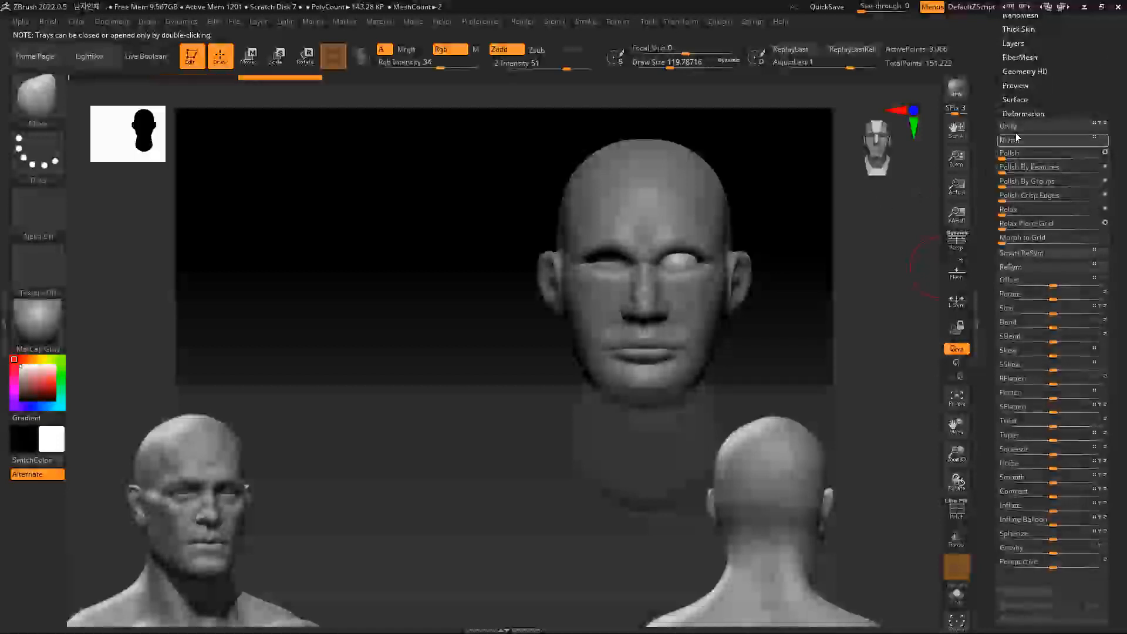
Turn the original eyeball's visibility back on in the subtool list and make the head the active subtool
scroll(1019, 156, "up", 5)
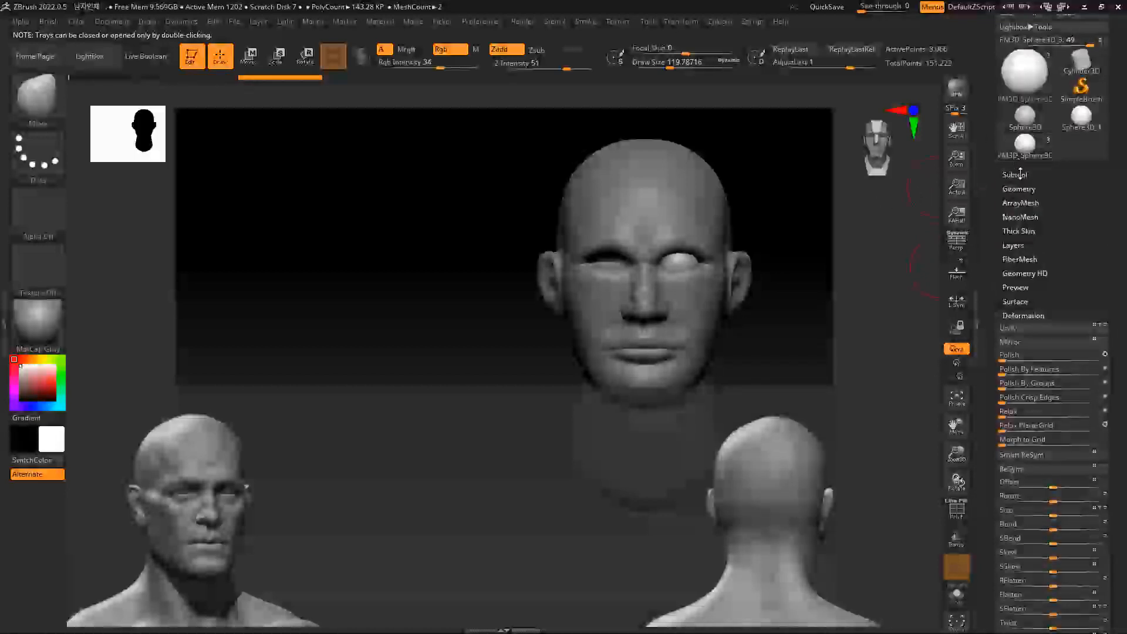
left_click(1015, 174)
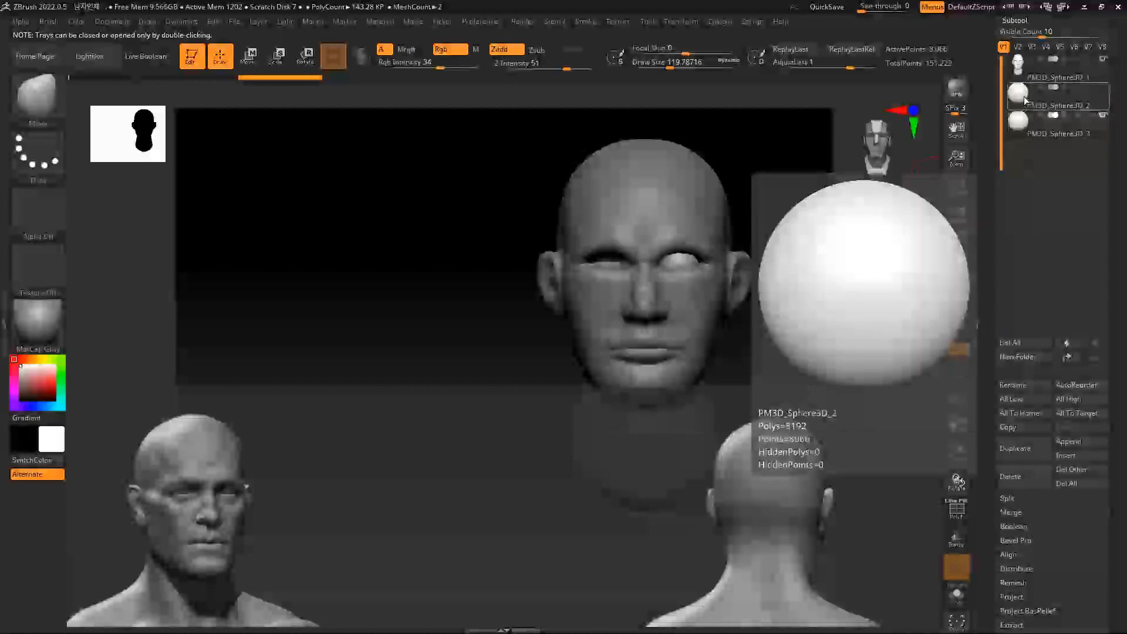
left_click(1098, 109)
left_click(1098, 71)
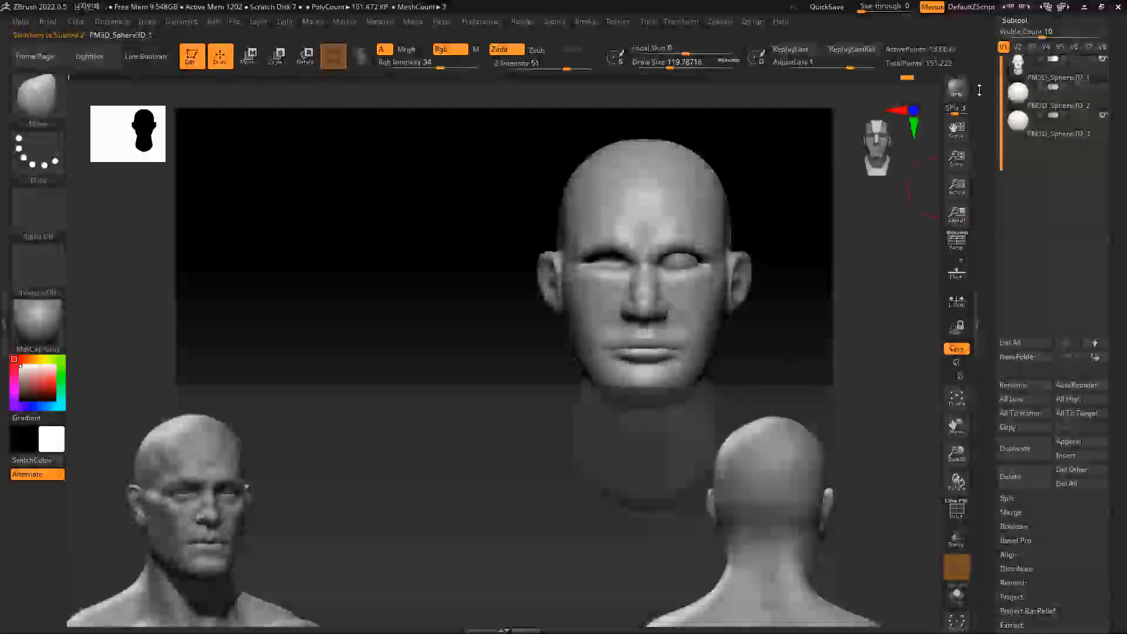
left_click(1102, 89)
Build up the upper eyelid with the ClayBuildup brush at draw size about 59 and smooth the strokes
left_click_drag(838, 238, 828, 288)
key("space")
left_click_drag(673, 260, 656, 262)
mouse_move(456, 289)
left_mouse_down("alt")
mouse_move(476, 305)
mouse_move(421, 264)
left_mouse_up("alt")
key("b")
key("c")
key("b")
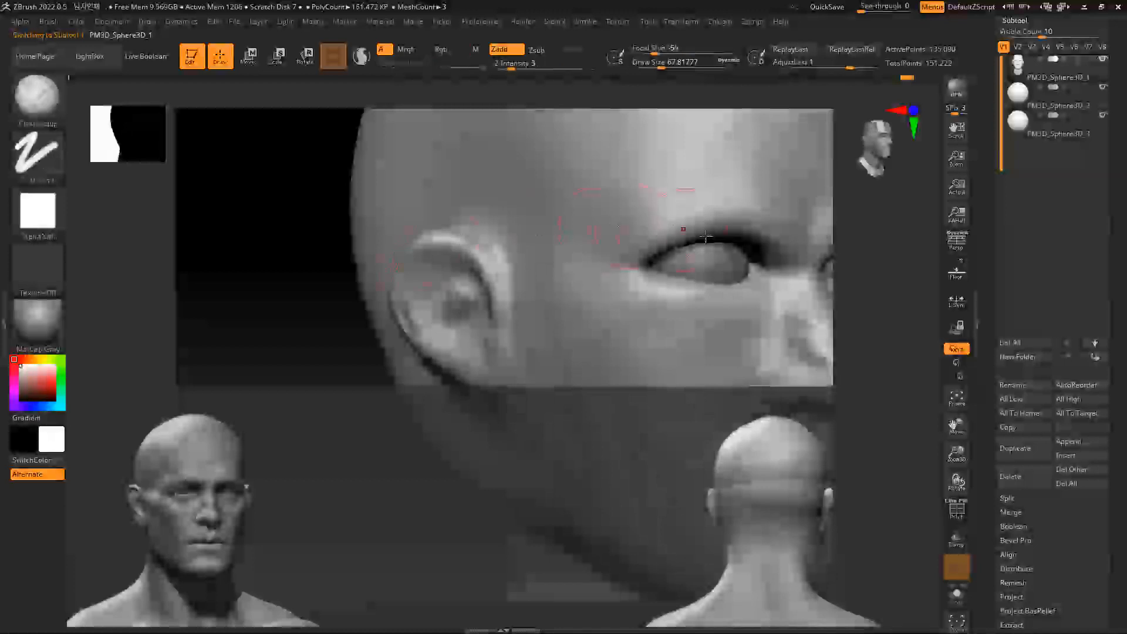
key("space")
mouse_move(705, 238)
left_mouse_down()
mouse_move(697, 242)
mouse_move(767, 242)
left_mouse_up()
key("space")
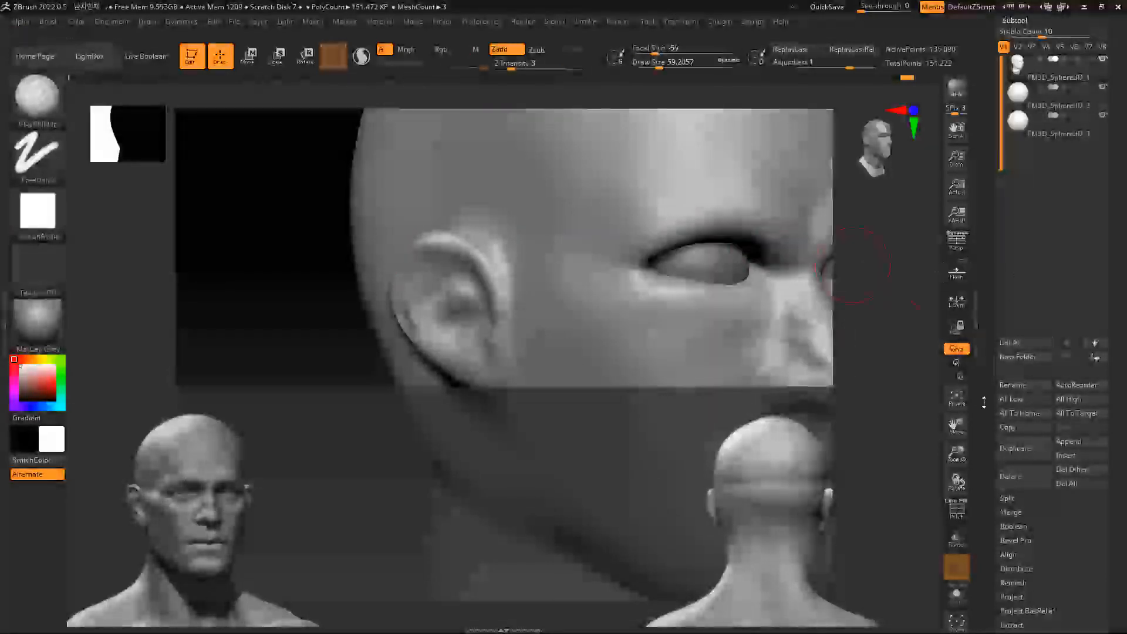
scroll(983, 402, "down", 5)
left_click(1019, 496)
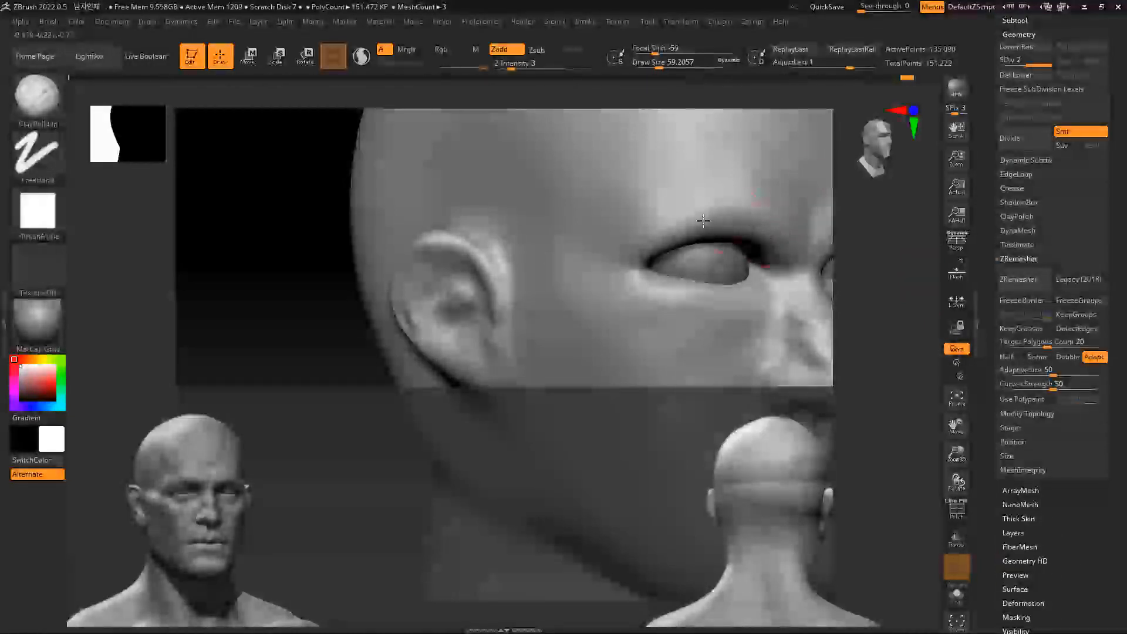
left_click_drag(663, 246, 640, 258)
left_click_drag(709, 220, 769, 241)
key("shift")
mouse_move(723, 213)
left_mouse_down("shift")
mouse_move(644, 244)
mouse_move(632, 271)
left_mouse_up("shift")
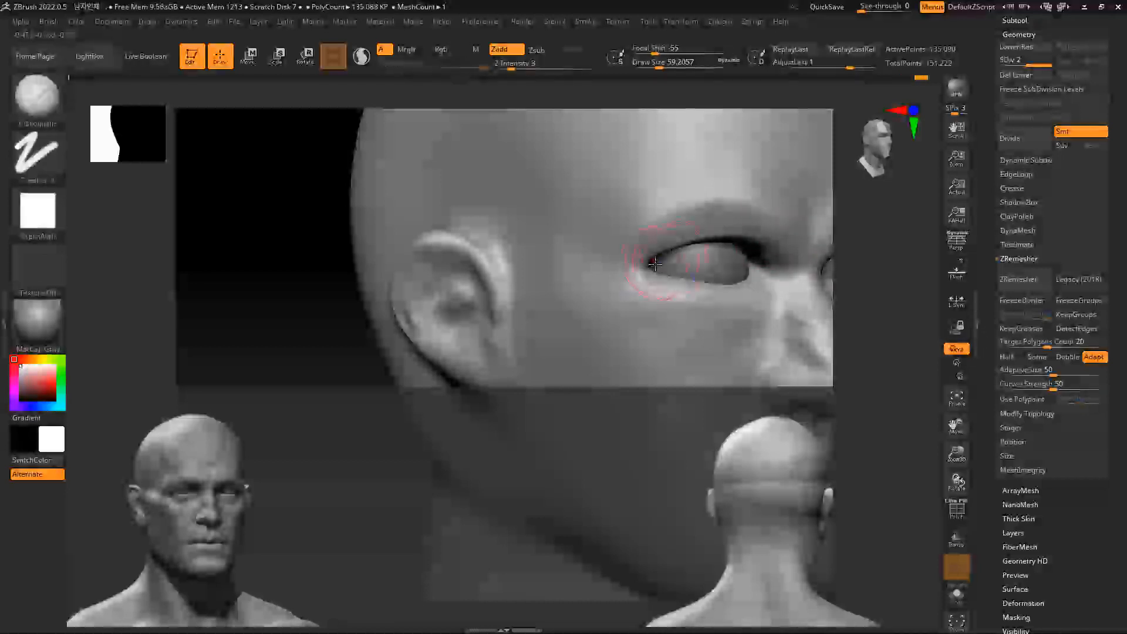
Raise the lower eyelid edge against the eyeball with the Move brush at draw size about 59, undoing the last stroke
key("shift")
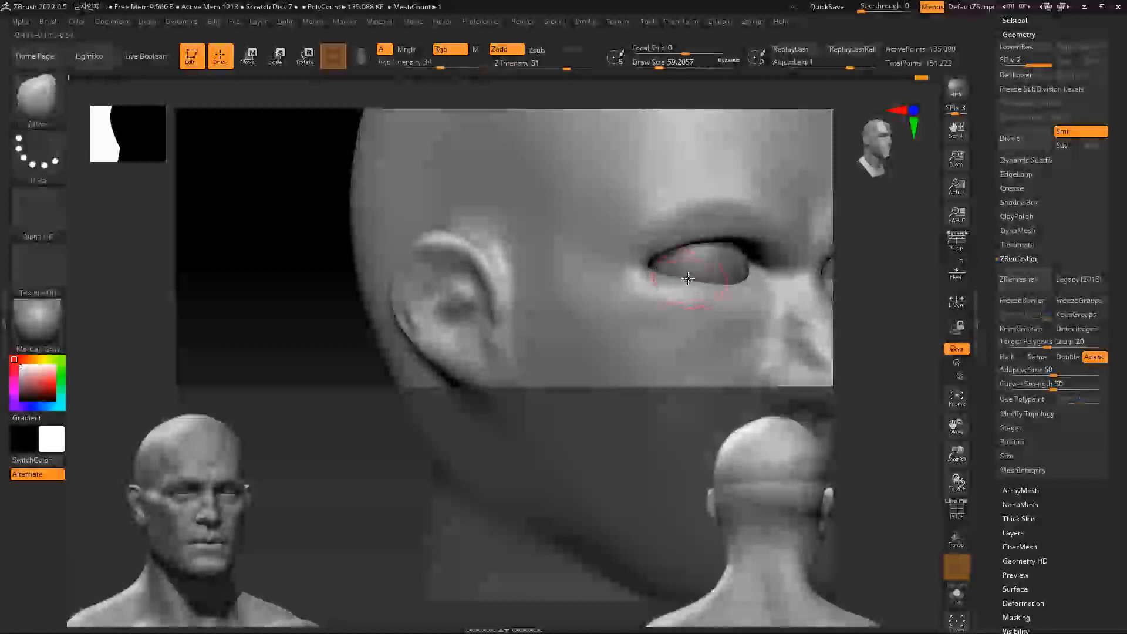
mouse_move(723, 285)
left_mouse_down("shift")
mouse_move(744, 275)
mouse_move(667, 276)
left_mouse_up("shift")
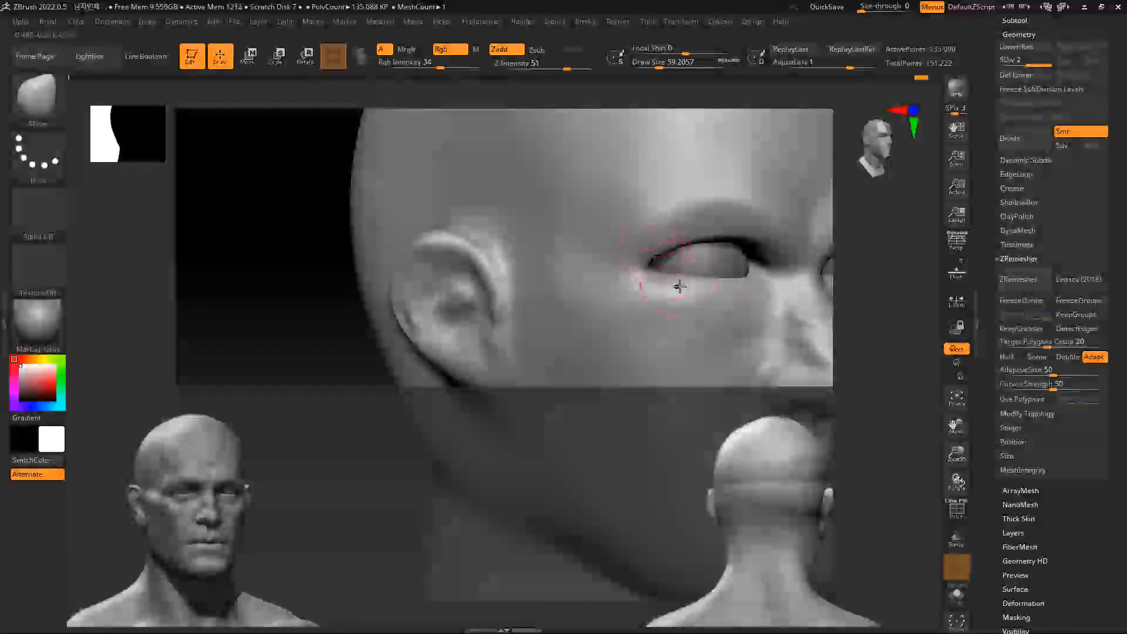
key("ctrl+z")
Add volume beneath the lower eyelid with ClayBuildup at Z intensity 3 and smooth it out
key("b")
key("c")
key("b")
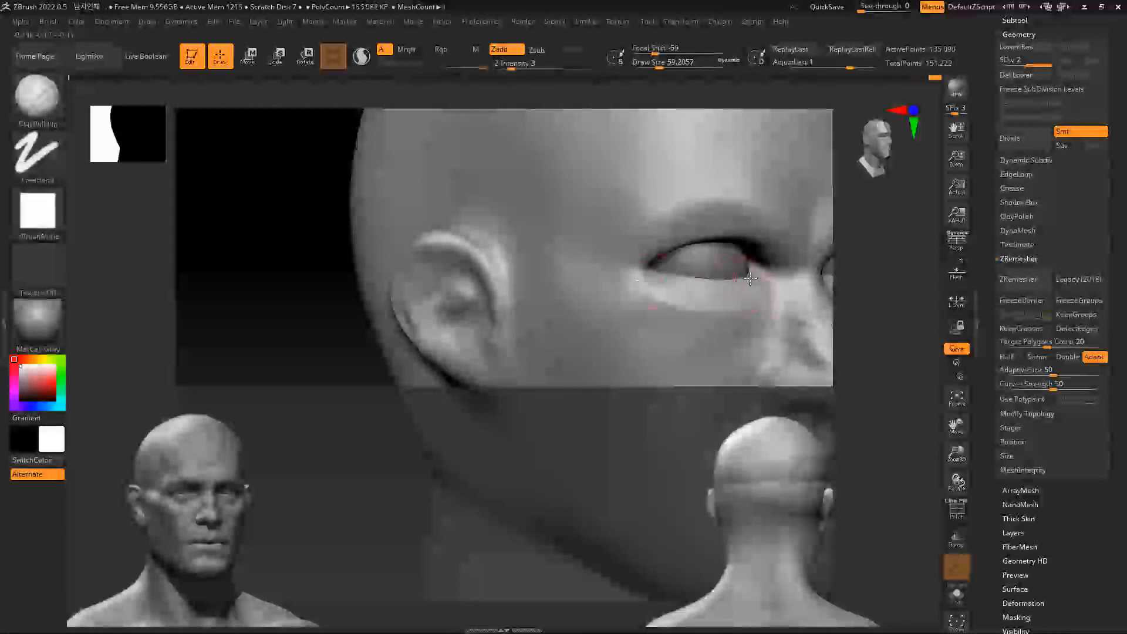
key("shift")
left_click_drag(722, 301, 652, 298, "shift")
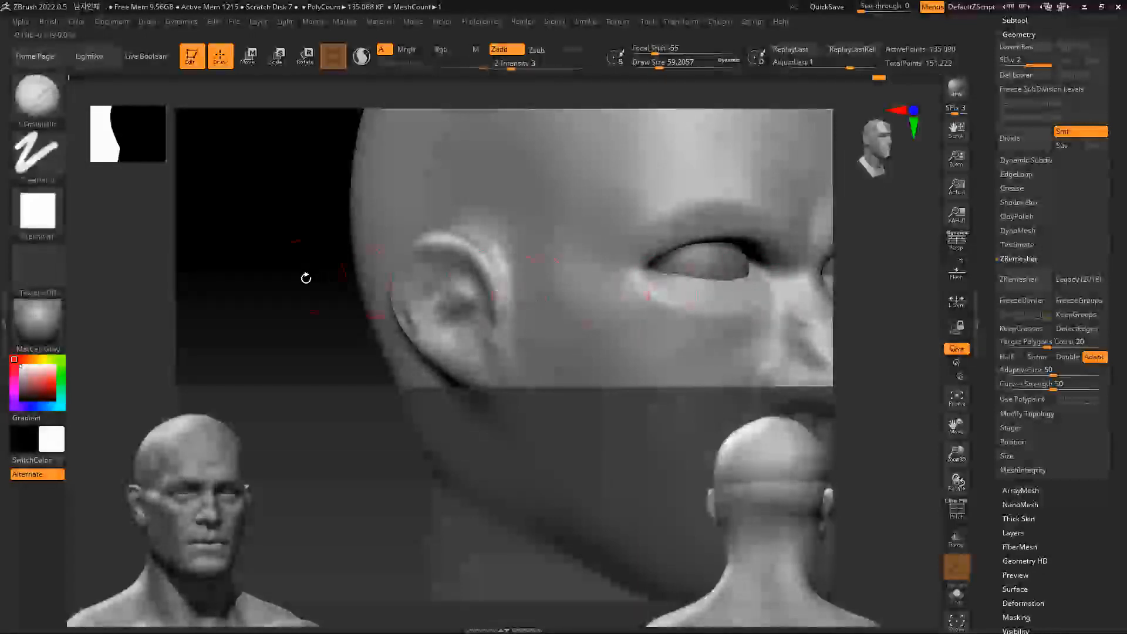
Reshape the nose bridge and brow in side view with the Move brush at draw size about 154
left_click_drag(304, 278, 282, 234, "alt")
left_click_drag(875, 273, 816, 298)
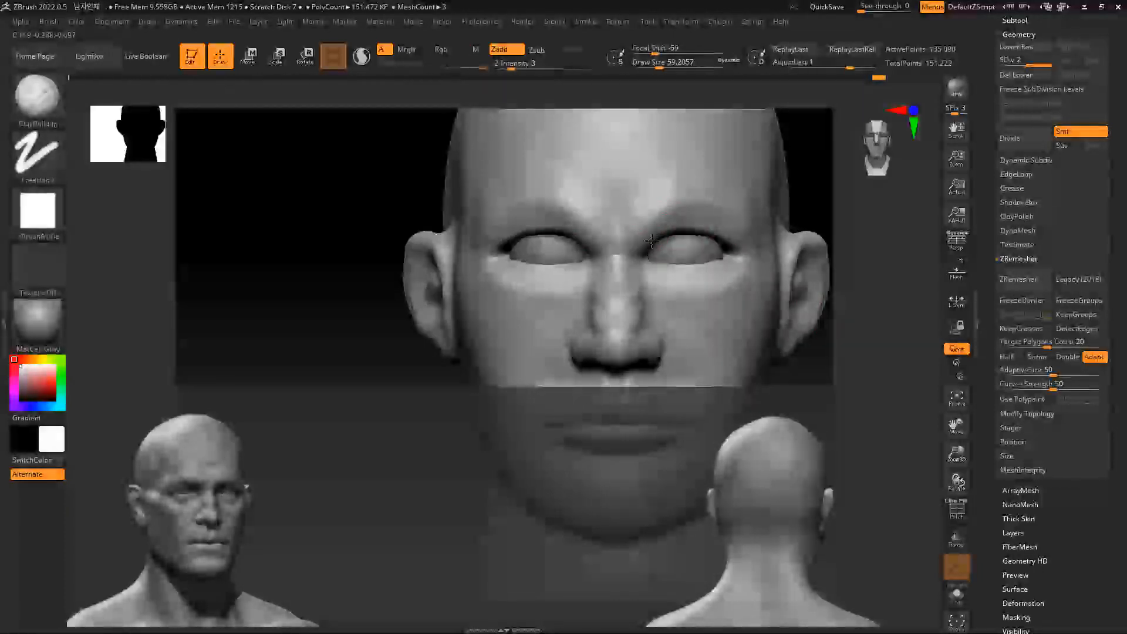
right_click_drag(751, 213, 785, 227)
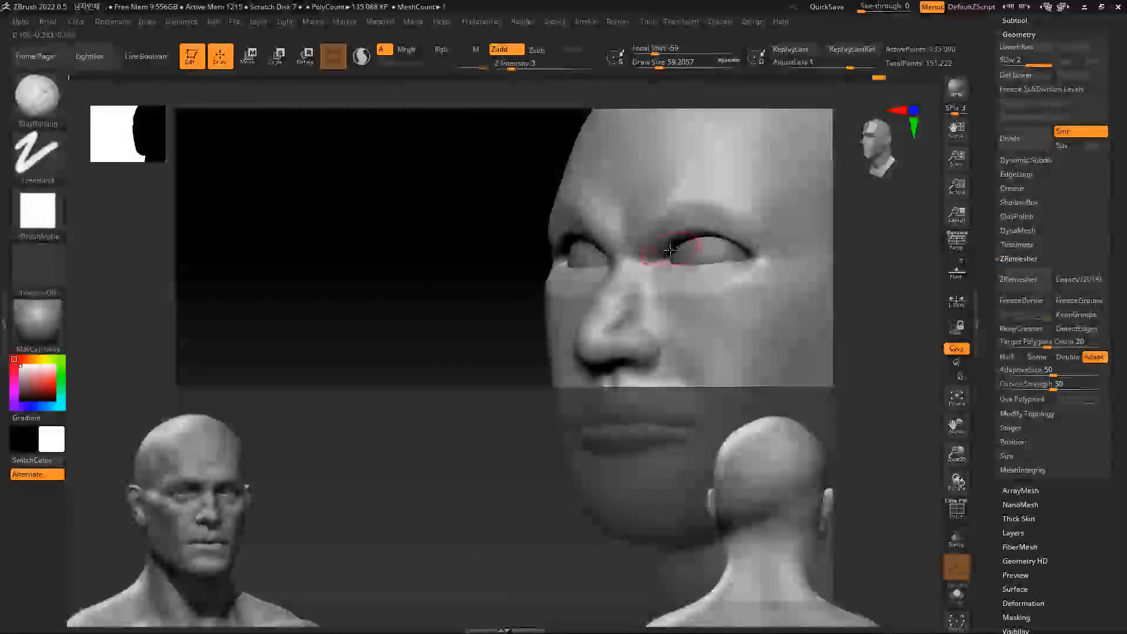
key("shift")
left_click_drag(466, 299, 675, 258)
left_click_drag(805, 247, 776, 250)
key("space")
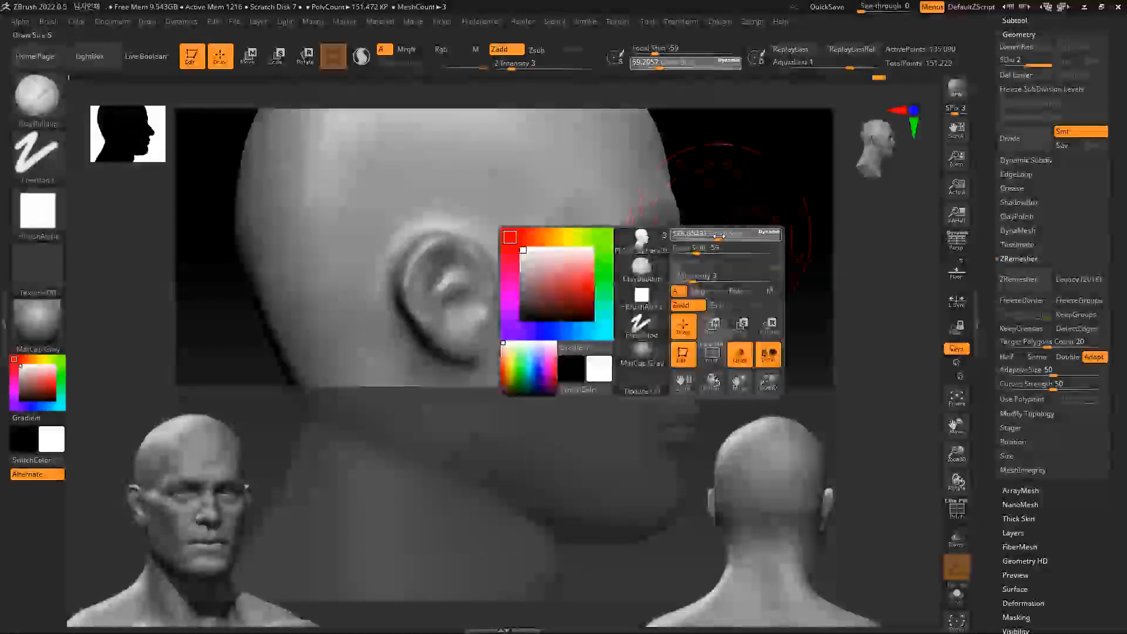
key("shift")
left_click_drag(665, 237, 680, 256)
key("space")
mouse_move(664, 272)
right_mouse_down()
mouse_move(737, 276)
mouse_move(668, 287)
right_mouse_up()
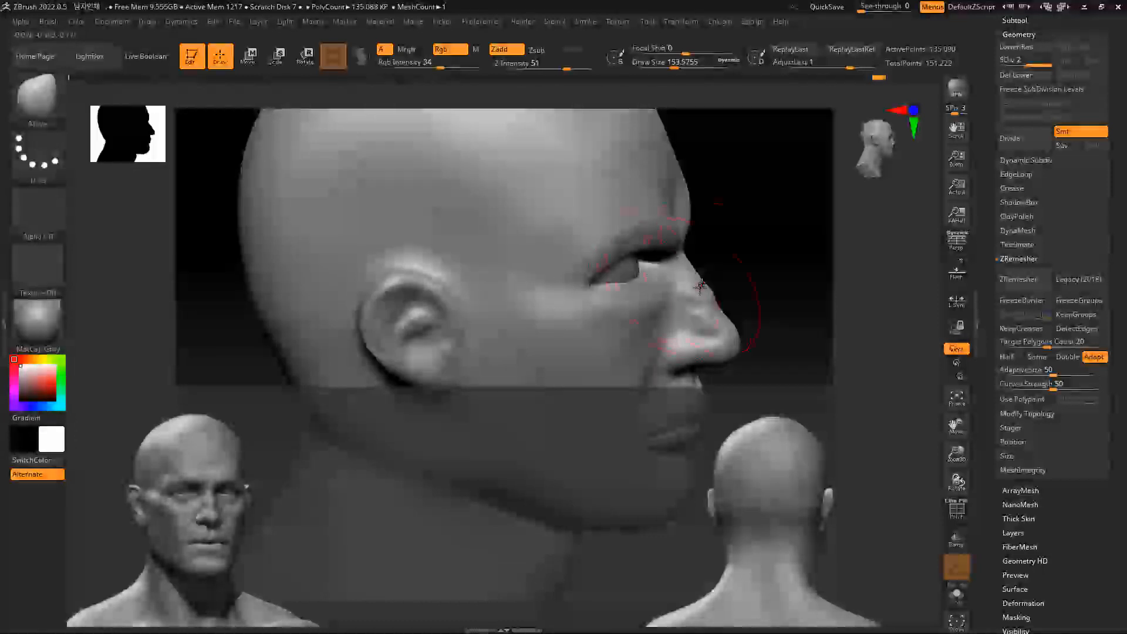
right_click_drag(780, 252, 587, 282, "shift")
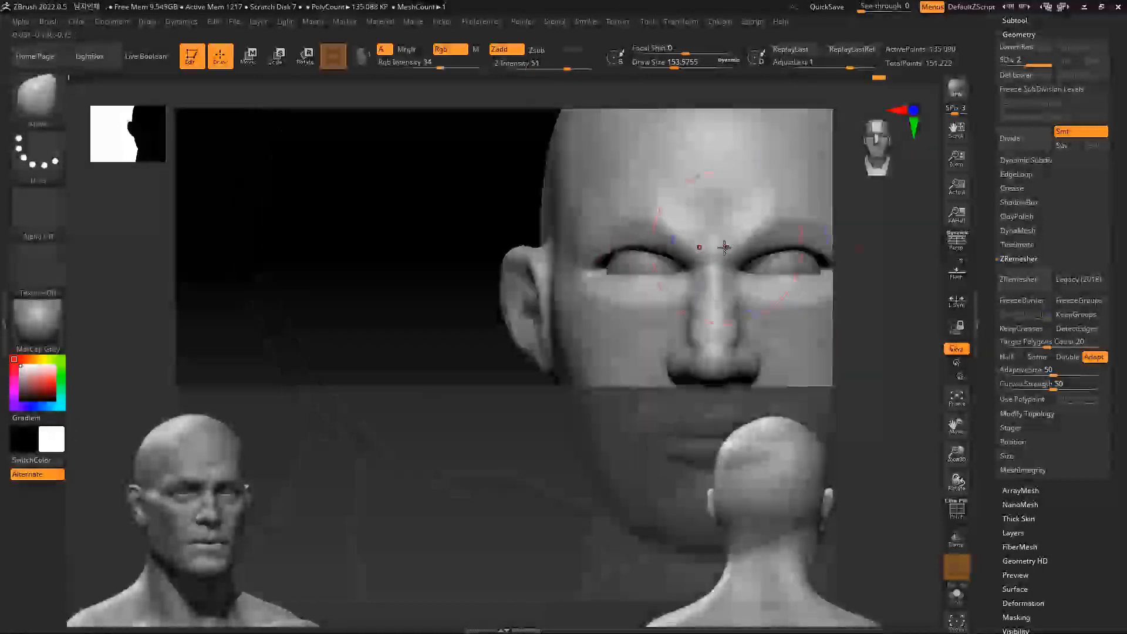
Refine the lower eyelids from the front with ClayBuildup, reducing the draw size to about 31, and smooth them
key("space")
left_click_drag(412, 239, 221, 206, "alt")
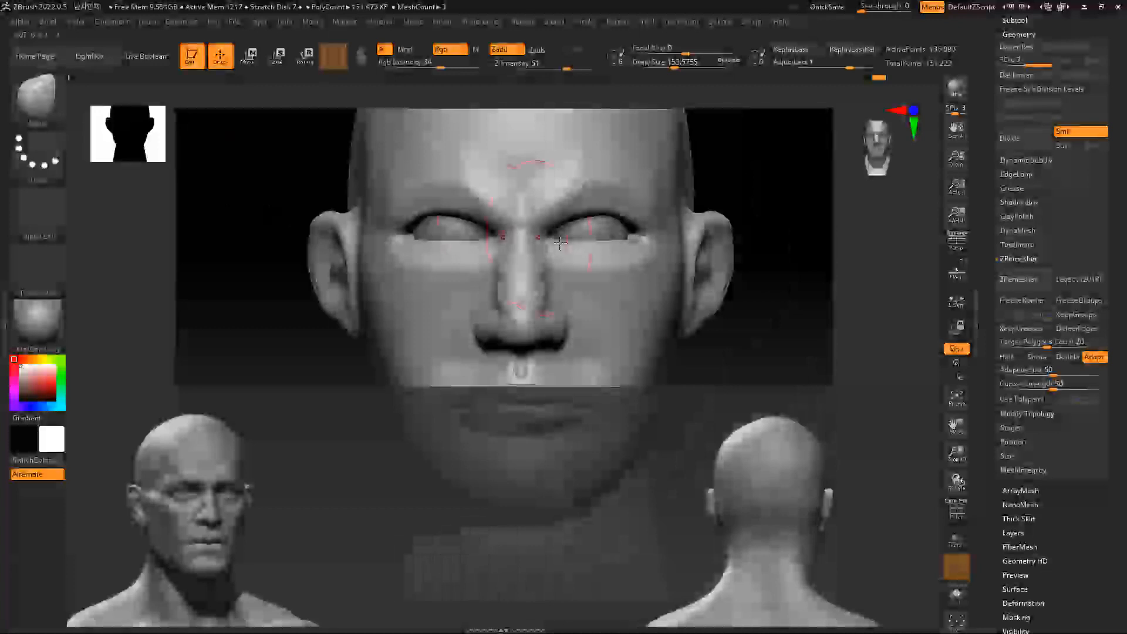
key("b")
key("c")
key("b")
key("space")
left_click_drag(647, 276, 662, 276)
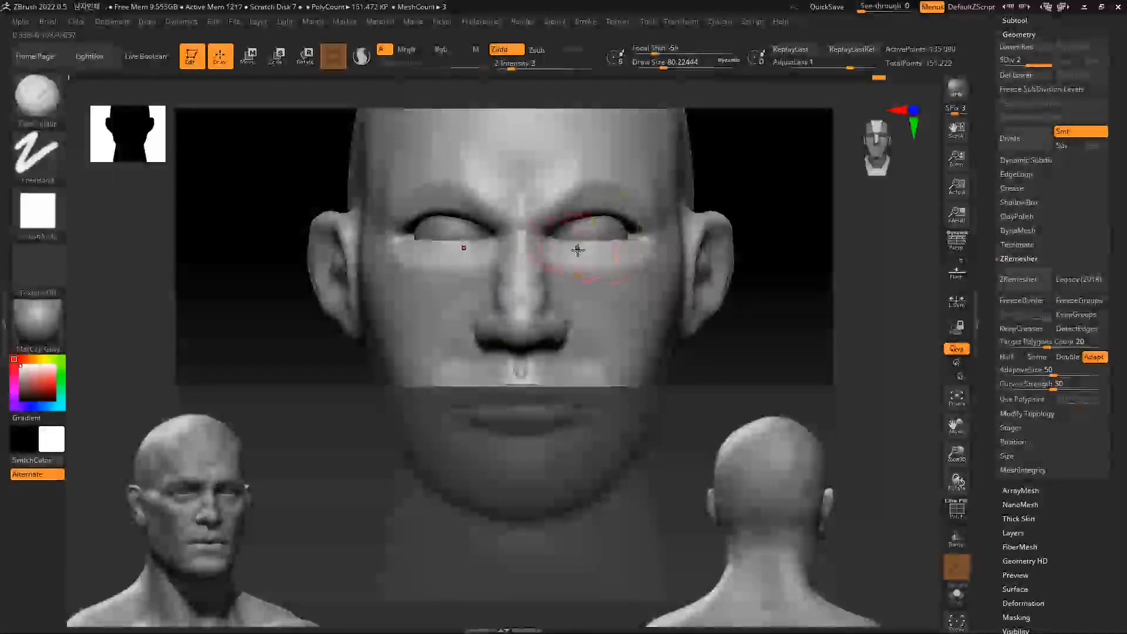
key("space")
left_click_drag(589, 260, 583, 260)
left_click_drag(596, 275, 602, 275)
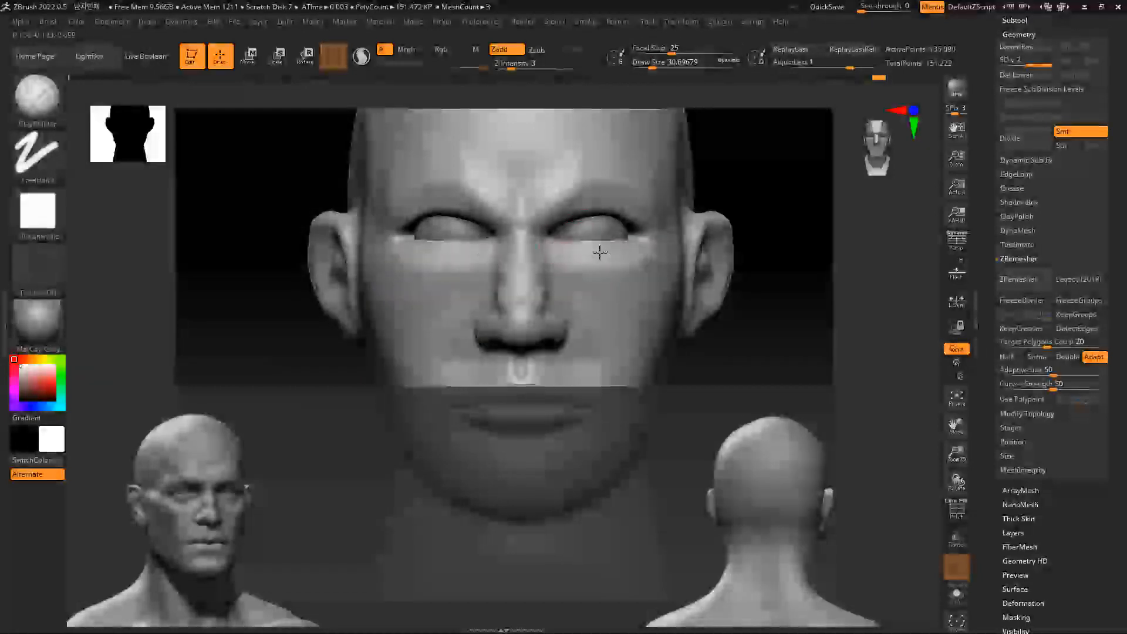
mouse_move(608, 251)
left_mouse_down()
mouse_move(558, 249)
mouse_move(611, 265)
left_mouse_up()
key("shift")
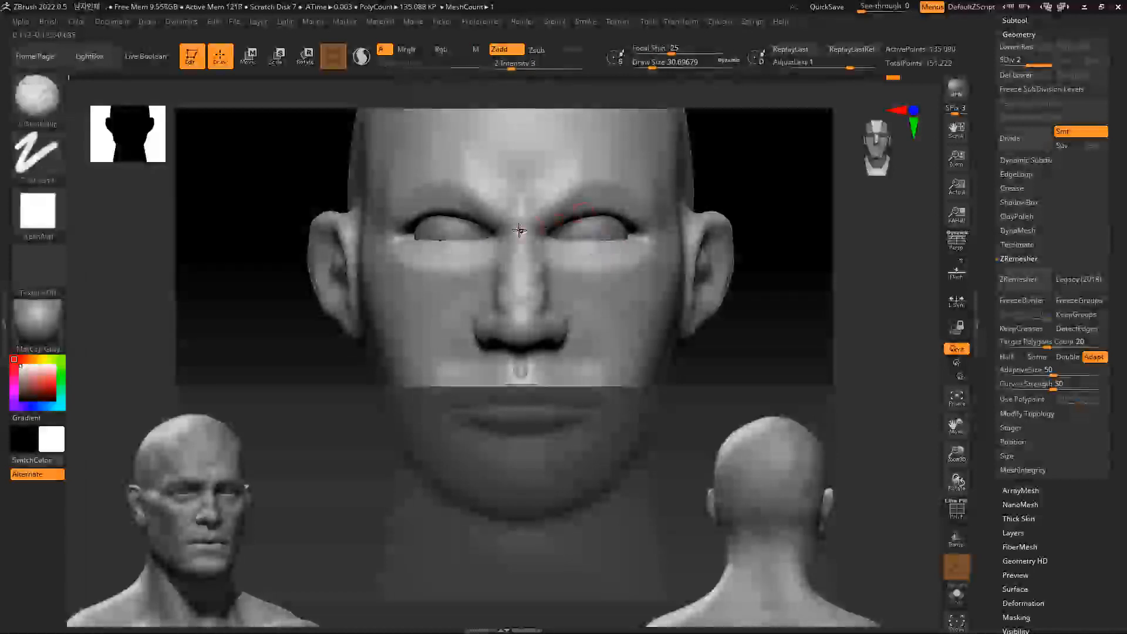
Set ClayBuildup's focal shift to -5, and adjust the outer eye corners with the Move brush at draw size about 59
key("space")
mouse_move(439, 272)
left_mouse_down()
mouse_move(457, 273)
mouse_move(440, 274)
left_mouse_up()
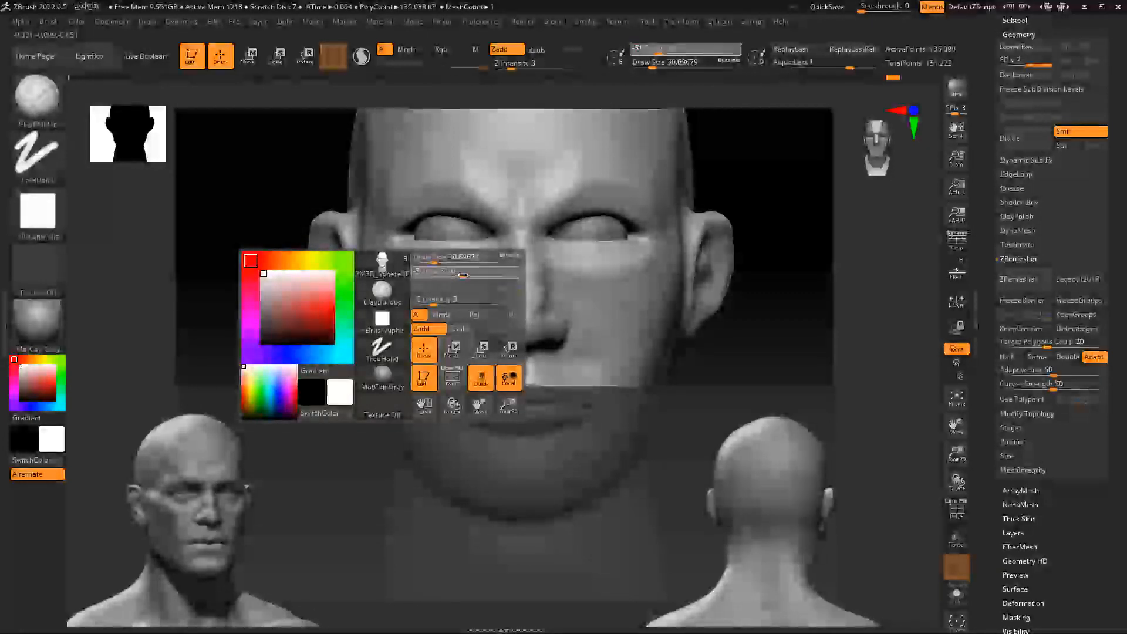
left_click_drag(463, 275, 468, 274)
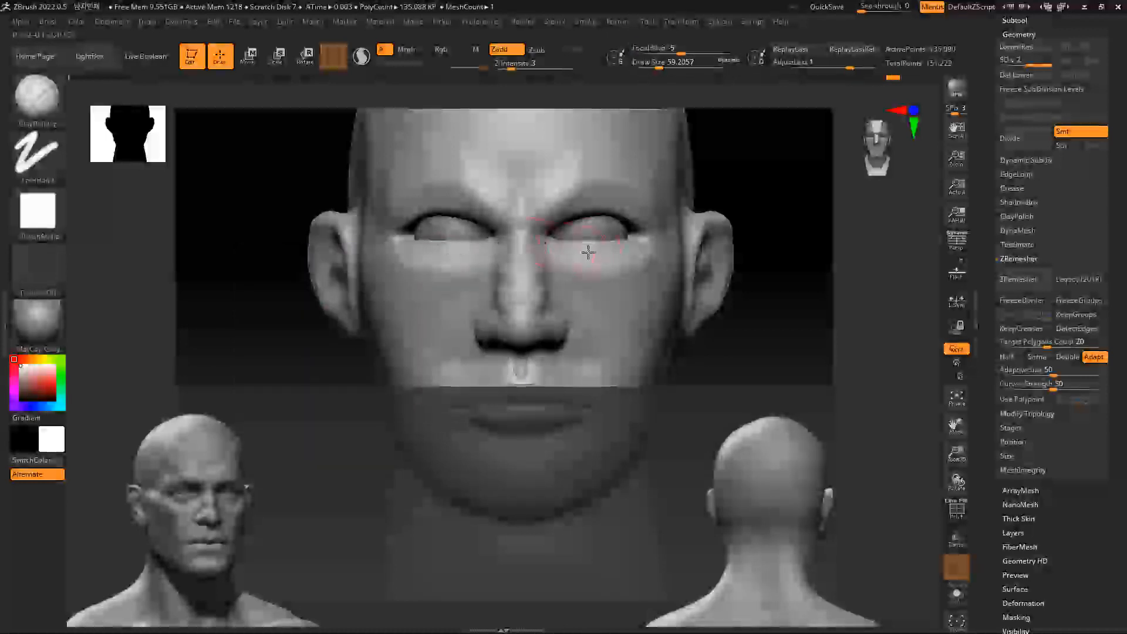
key("b")
key("m")
key("v")
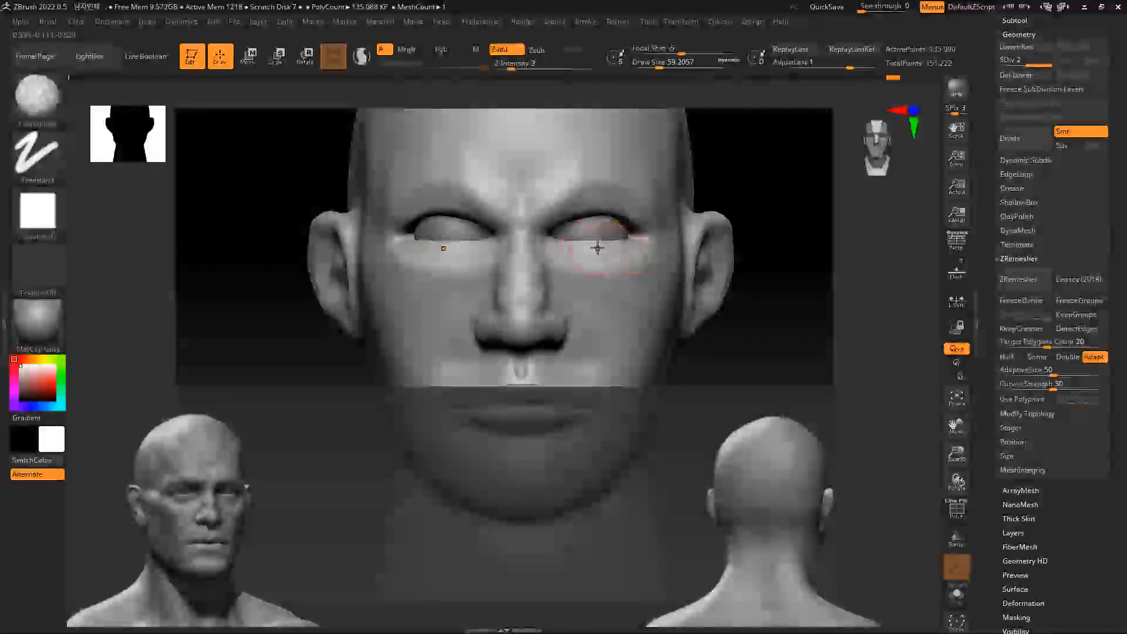
left_click_drag(775, 268, 633, 235)
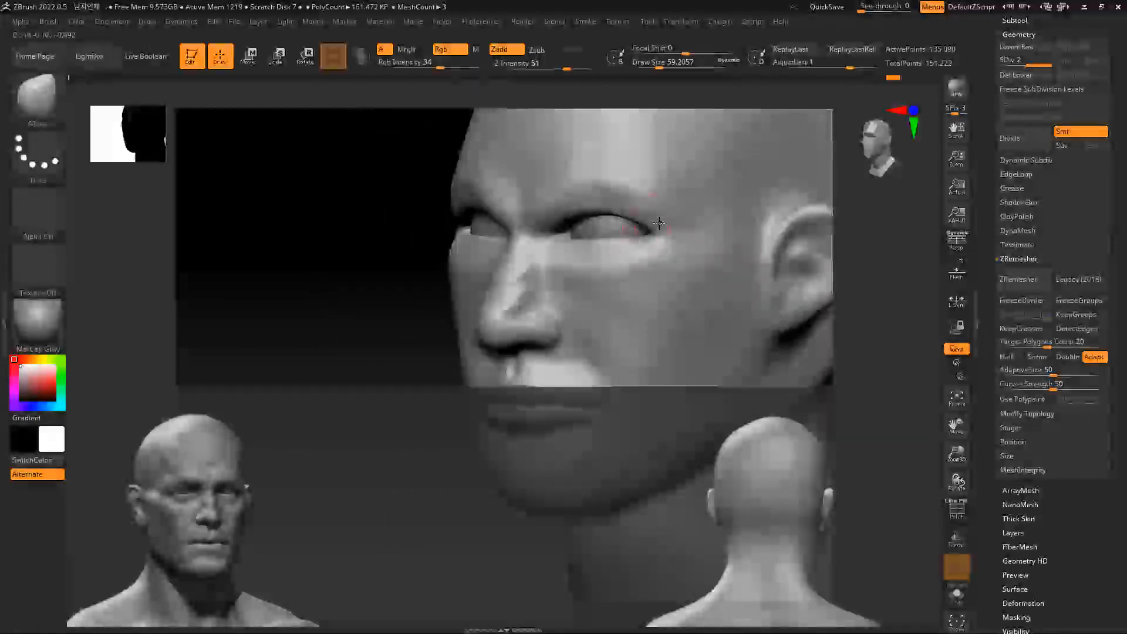
mouse_move(442, 276)
left_mouse_down()
mouse_move(812, 246)
mouse_move(713, 226)
mouse_move(601, 260)
left_mouse_up()
Build up the lower eyelid rim with ClayBuildup at draw size about 39 and smooth it into the cheek
key("b")
key("c")
key("b")
key("space")
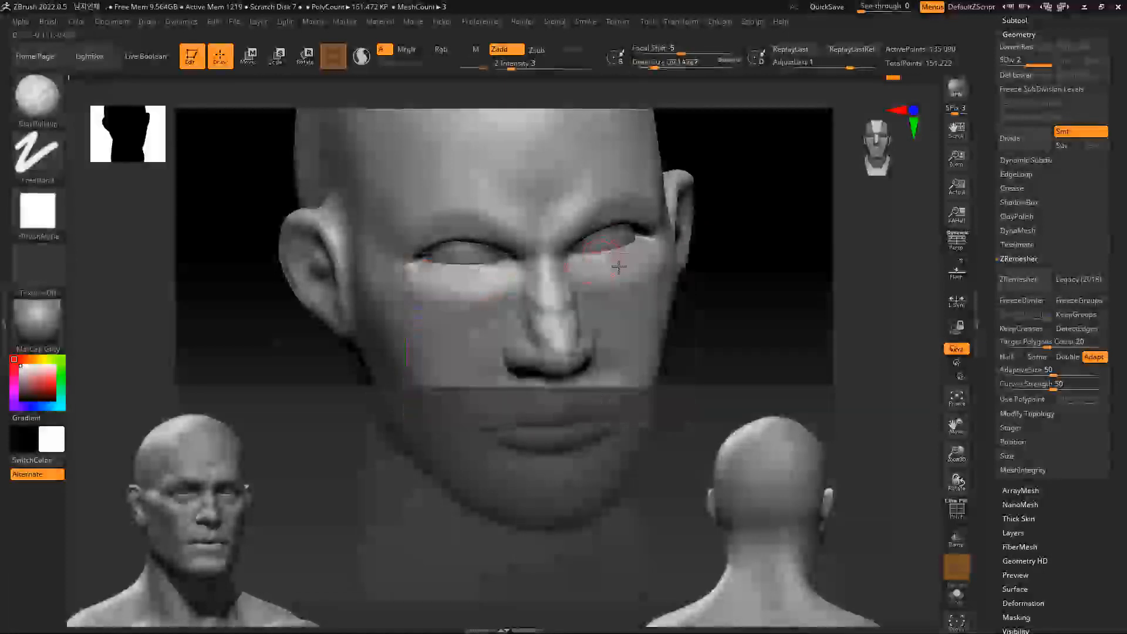
key("space")
left_click_drag(639, 310, 631, 310)
mouse_move(623, 265)
left_mouse_down()
mouse_move(635, 250)
mouse_move(592, 258)
left_mouse_up()
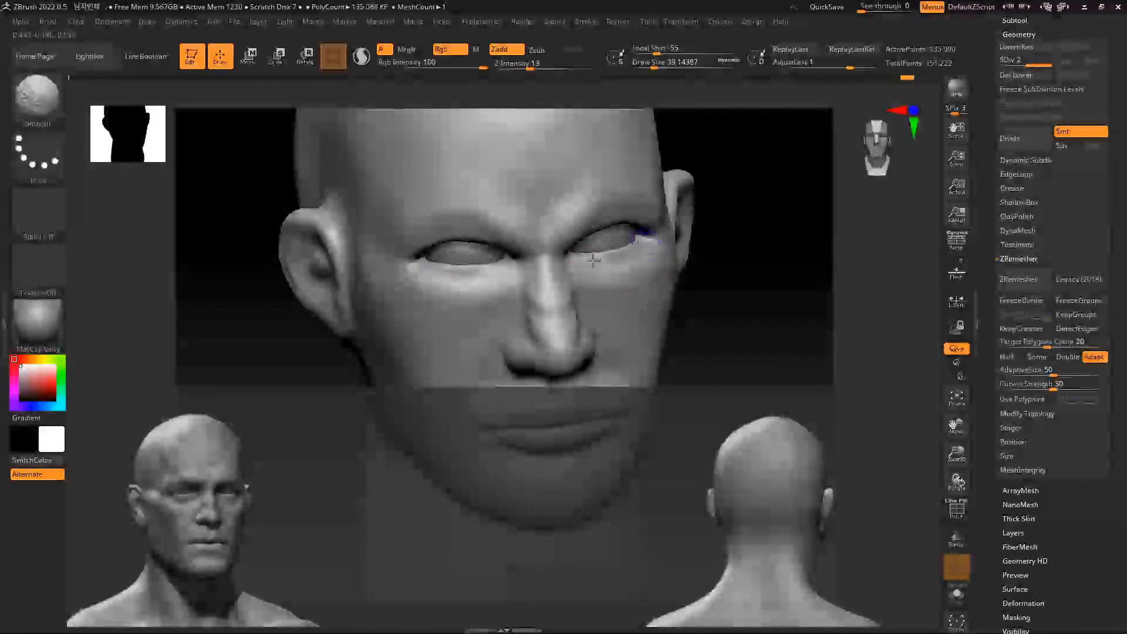
left_click_drag(755, 294, 622, 262)
Drop the head to subdivision level 1 and sculpt the under-eye and cheekbone area with ClayBuildup at draw size about 74, Z intensity 10
key("space")
key("shift+d")
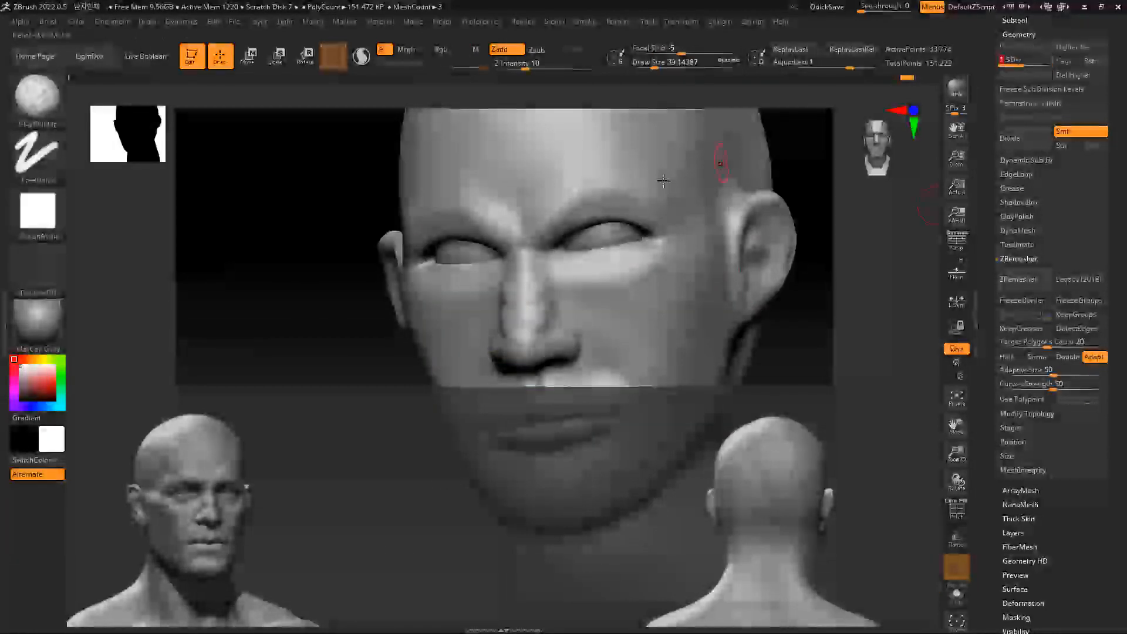
key("space")
left_click_drag(624, 266, 633, 266)
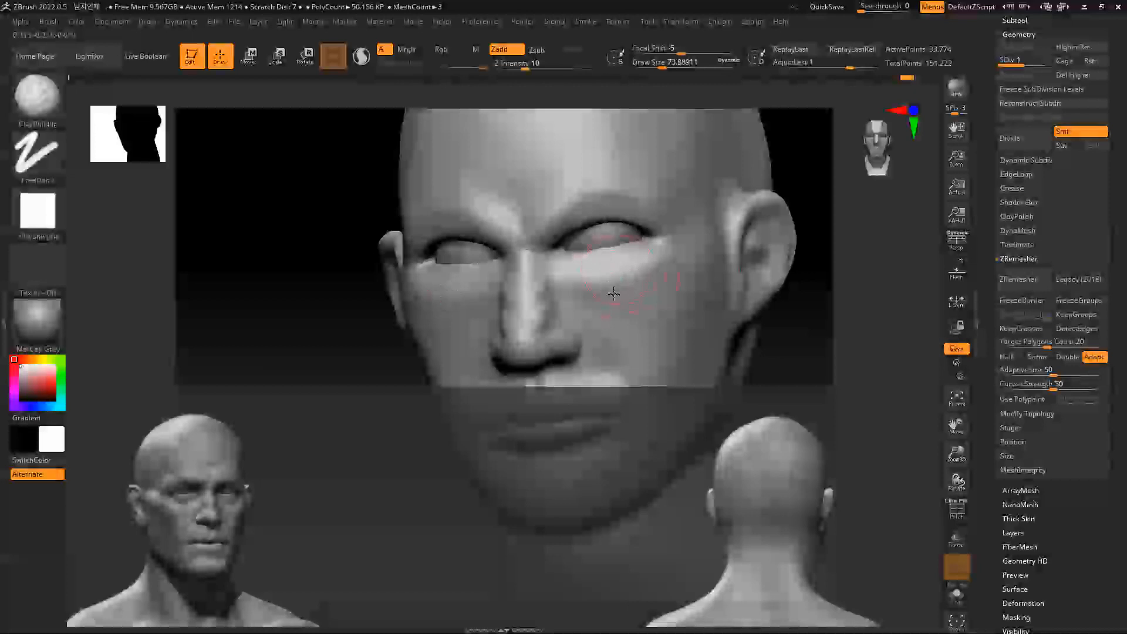
key("shift")
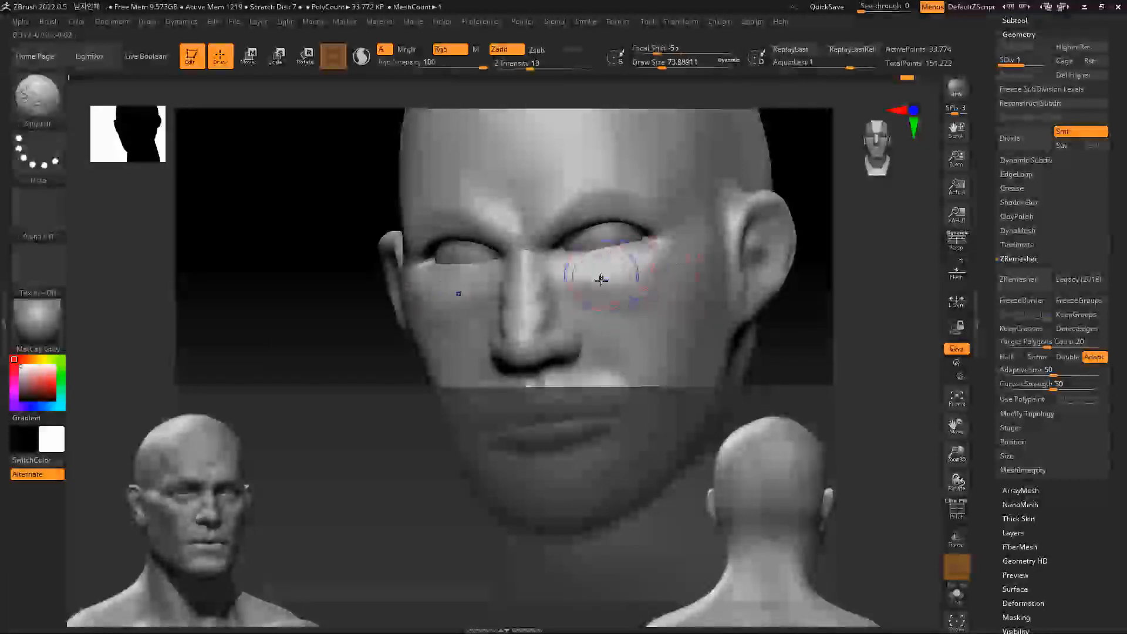
left_click_drag(679, 262, 682, 221)
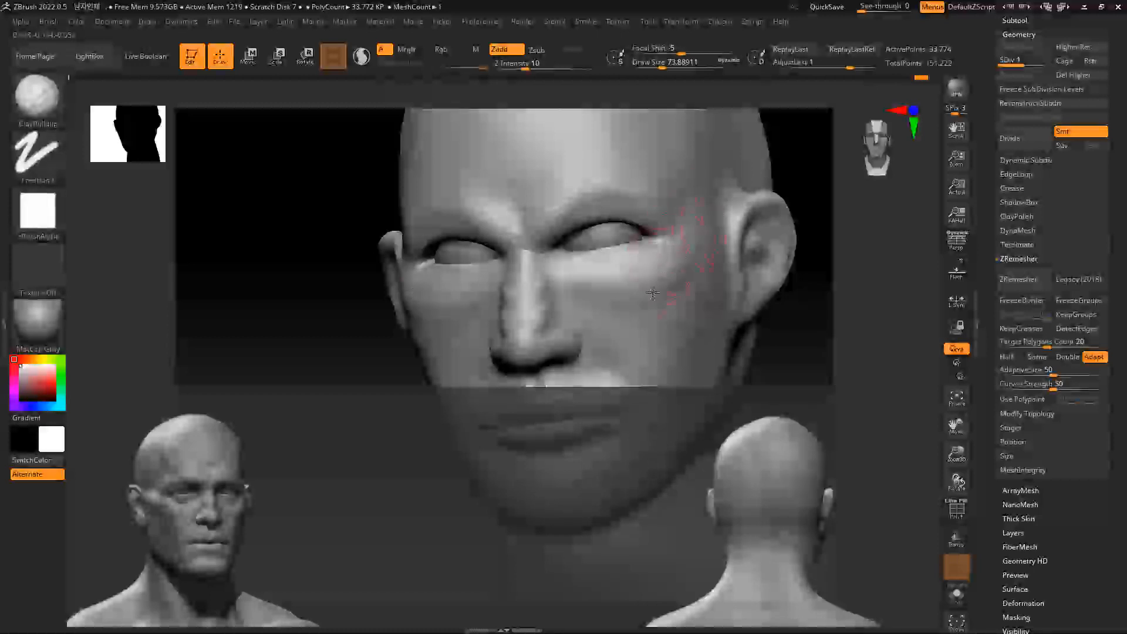
right_click_drag(671, 291, 782, 274)
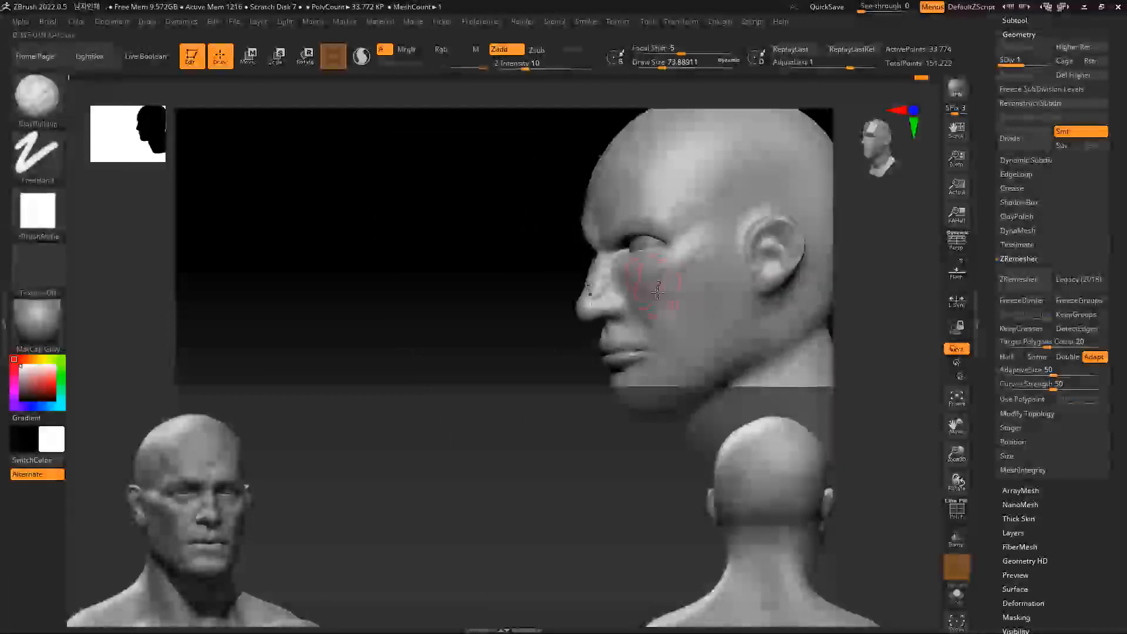
Smooth the cheek below the eye and raise the head to subdivision level 2
right_click_drag(657, 291, 536, 317)
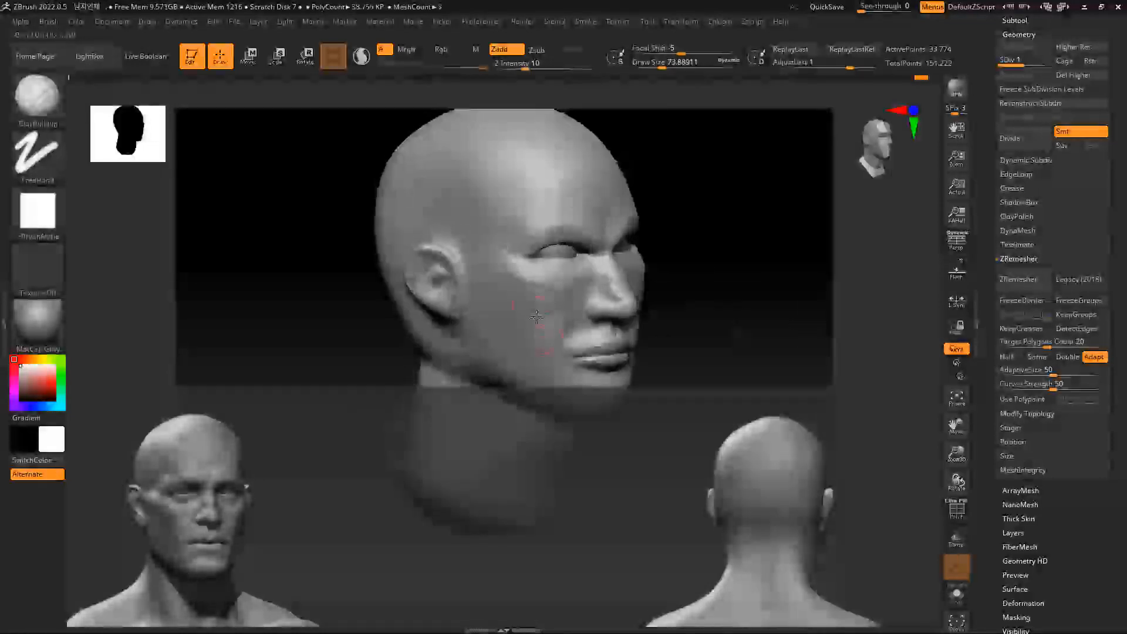
key("shift")
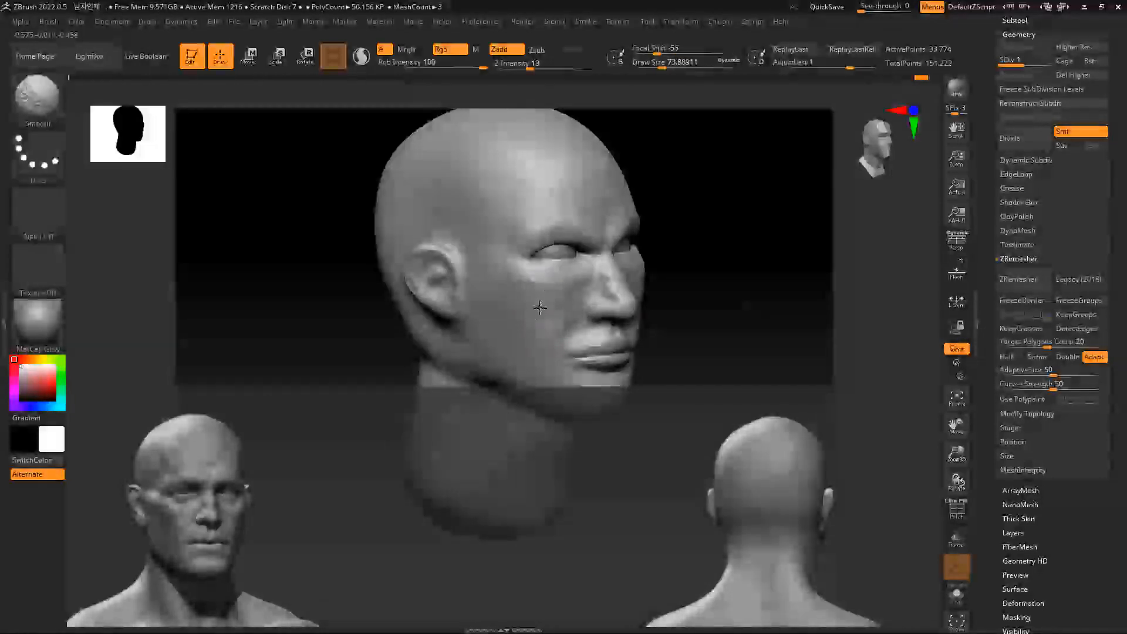
key("d")
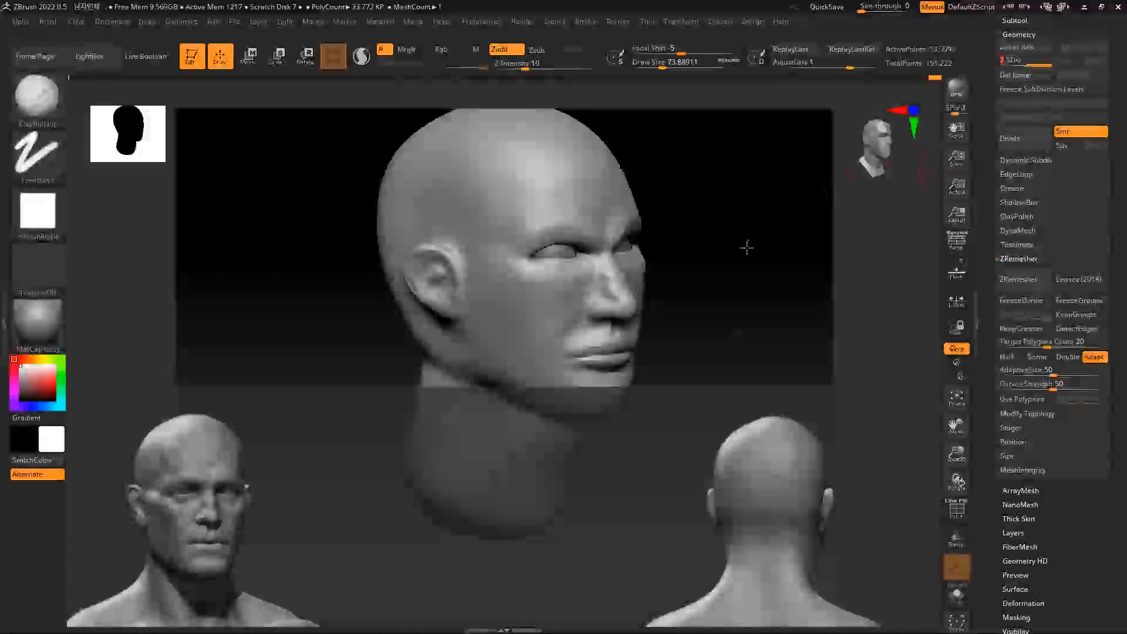
left_click_drag(746, 247, 741, 246, "shift")
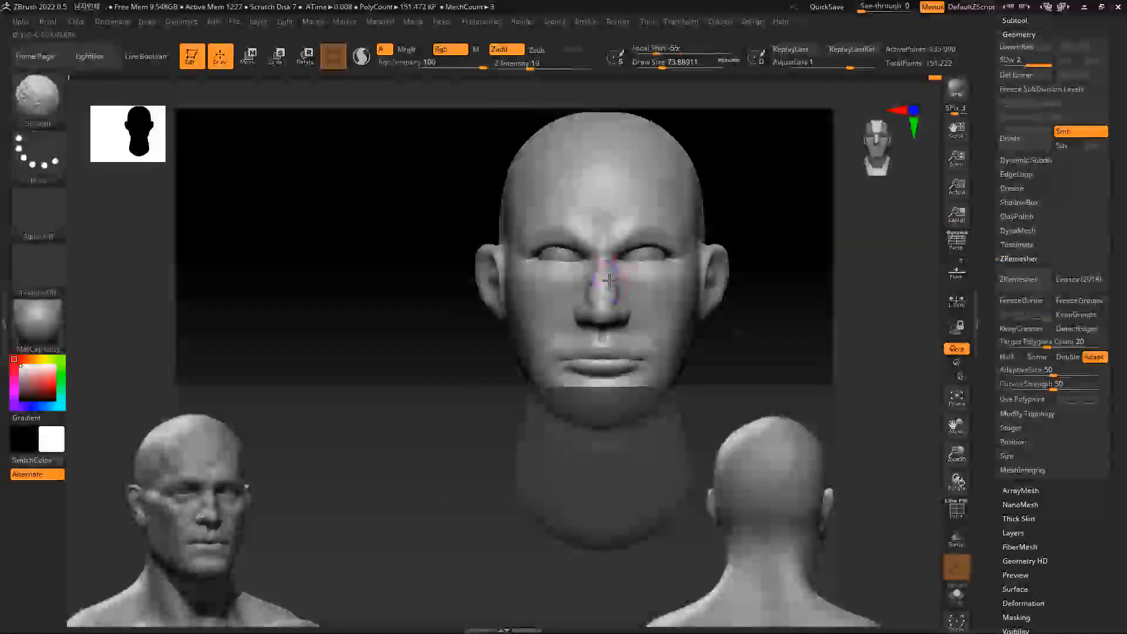
Refine the area between the brows with ClayBuildup at draw size about 65 and adjust the brow above the eye with the Move brush
mouse_move(796, 299)
left_mouse_down()
mouse_move(765, 281)
mouse_move(781, 359)
left_mouse_up()
mouse_move(827, 282)
left_mouse_down()
mouse_move(822, 267)
mouse_move(629, 204)
left_mouse_up()
key("space")
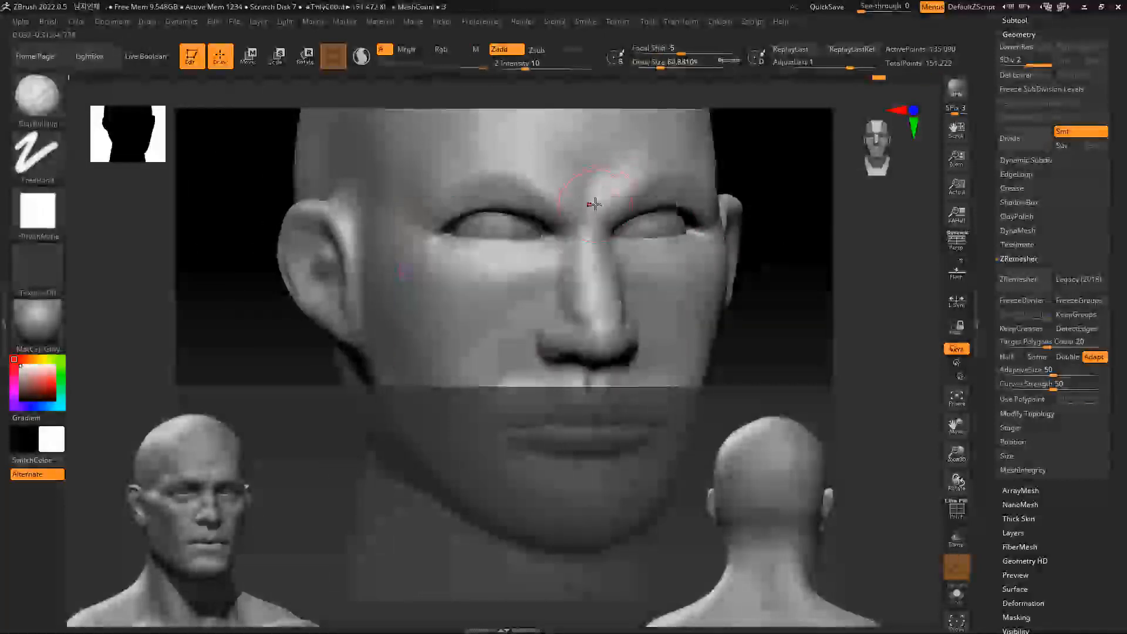
key("b")
key("m")
key("v")
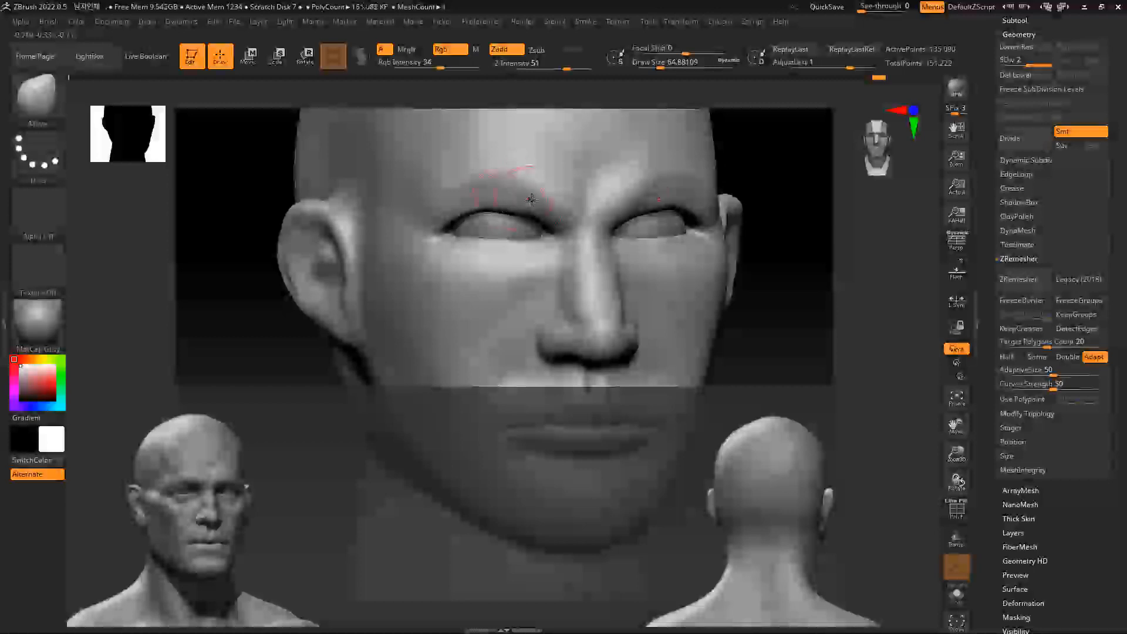
Build up the upper eyelid fold and brow edge with ClayBuildup at draw size about 37, smoothing the strokes
key("b")
key("c")
key("b")
key("space")
left_click_drag(482, 194, 440, 194)
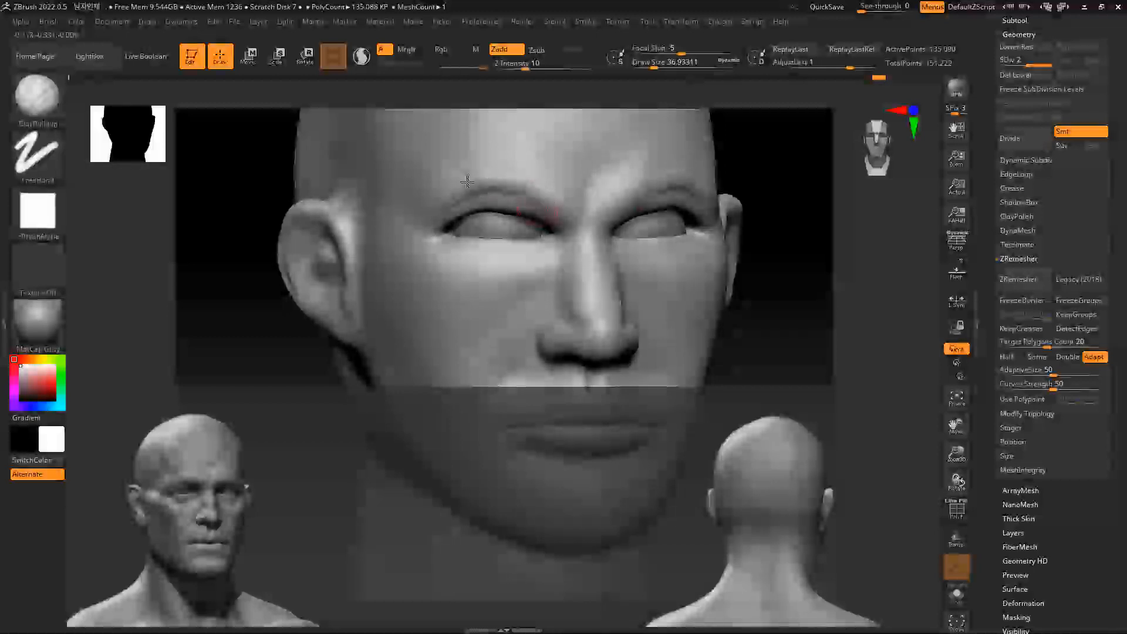
key("shift")
mouse_move(482, 179)
right_mouse_down()
mouse_move(358, 277)
mouse_move(380, 245)
mouse_move(531, 290)
right_mouse_up()
mouse_move(540, 288)
left_mouse_down()
mouse_move(505, 277)
mouse_move(477, 292)
left_mouse_up()
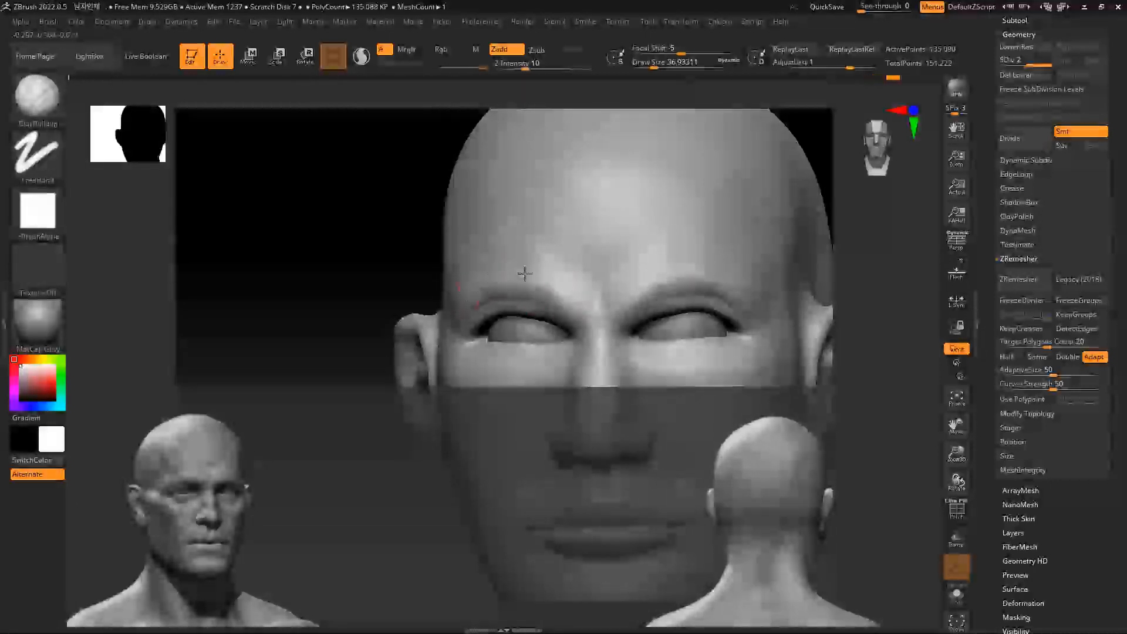
Refine the inner and outer brow above both eyes with ClayBuildup and smooth it into the upper eyelids
key("shift")
right_click_drag(367, 276, 464, 283)
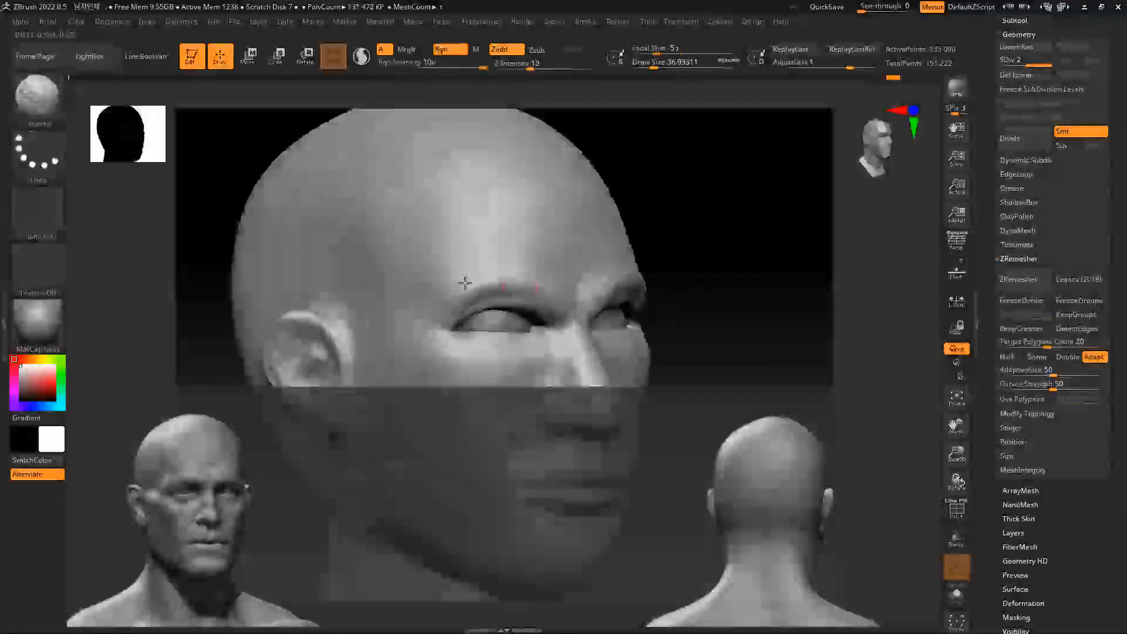
mouse_move(513, 306)
left_mouse_down("shift")
mouse_move(540, 315)
mouse_move(493, 298)
left_mouse_up("shift")
left_click_drag(834, 262, 769, 265)
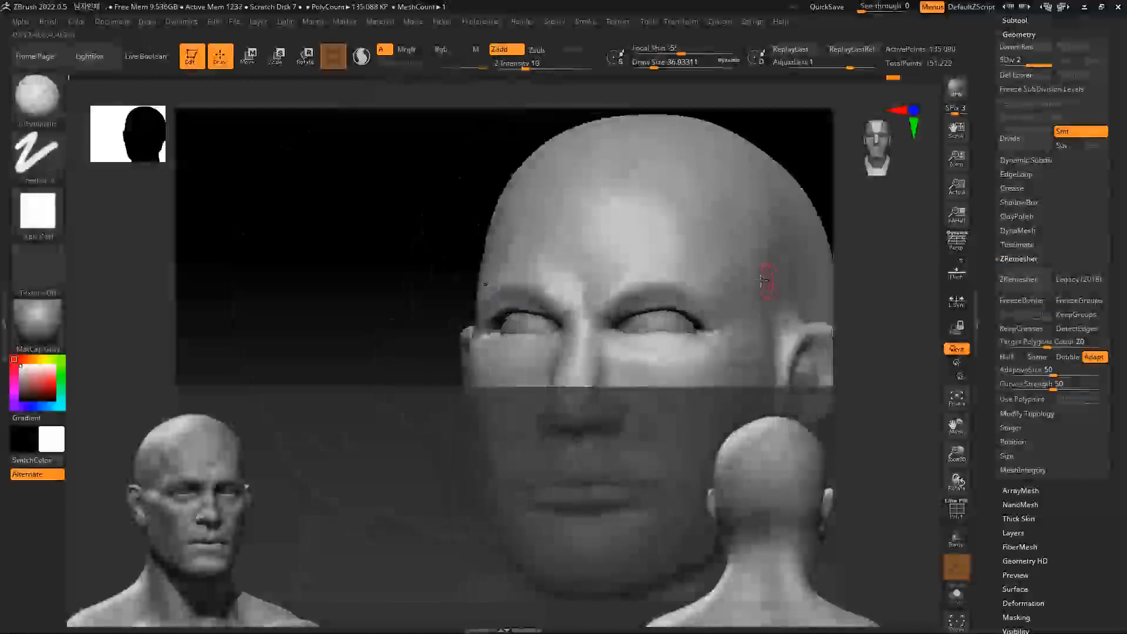
left_click_drag(608, 321, 604, 316)
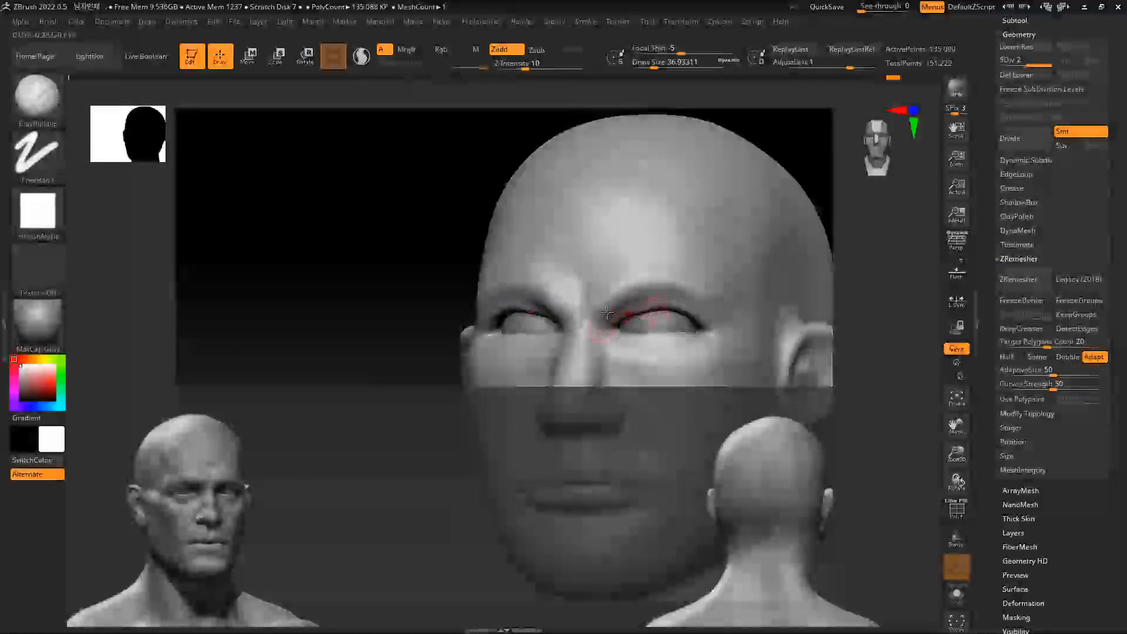
key("shift")
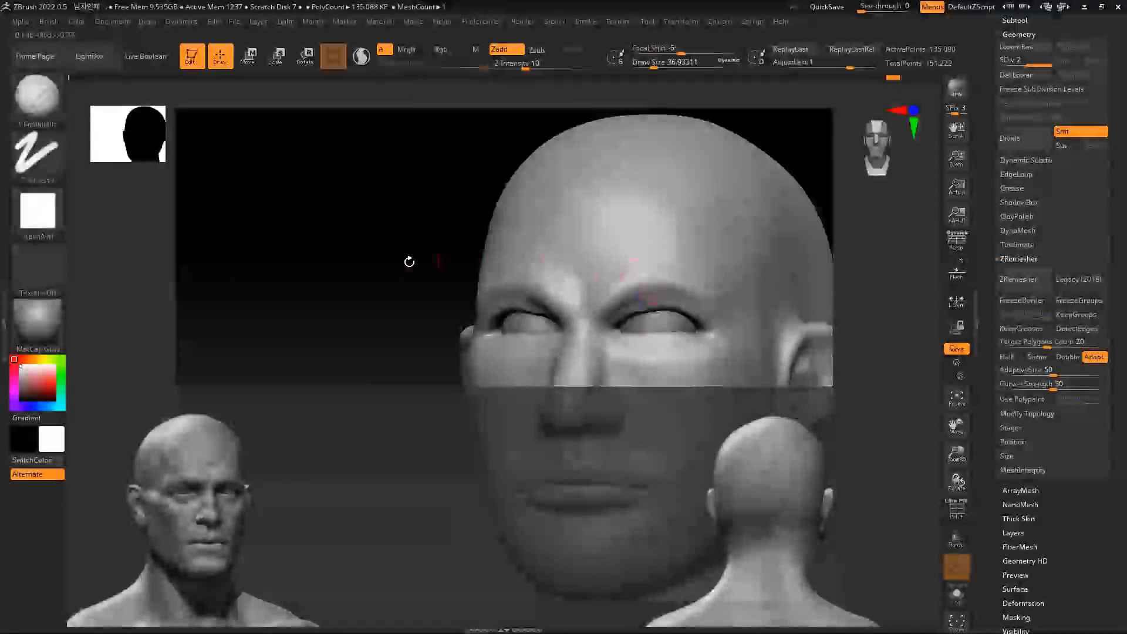
left_click_drag(408, 262, 436, 266, "shift")
mouse_move(501, 333)
left_mouse_down("shift")
mouse_move(514, 330)
mouse_move(472, 335)
left_mouse_up("shift")
Sculpt the bags and fold beneath the lower eyelids in close-up with ClayBuildup and smooth them
left_click_drag(877, 317, 839, 346, "alt")
left_click_drag(873, 282, 784, 246, "alt")
left_click_drag(845, 294, 780, 264)
mouse_move(660, 261)
left_mouse_down("shift")
mouse_move(616, 235)
mouse_move(553, 247)
mouse_move(580, 244)
mouse_move(554, 246)
mouse_move(599, 265)
mouse_move(573, 246)
left_mouse_up("shift")
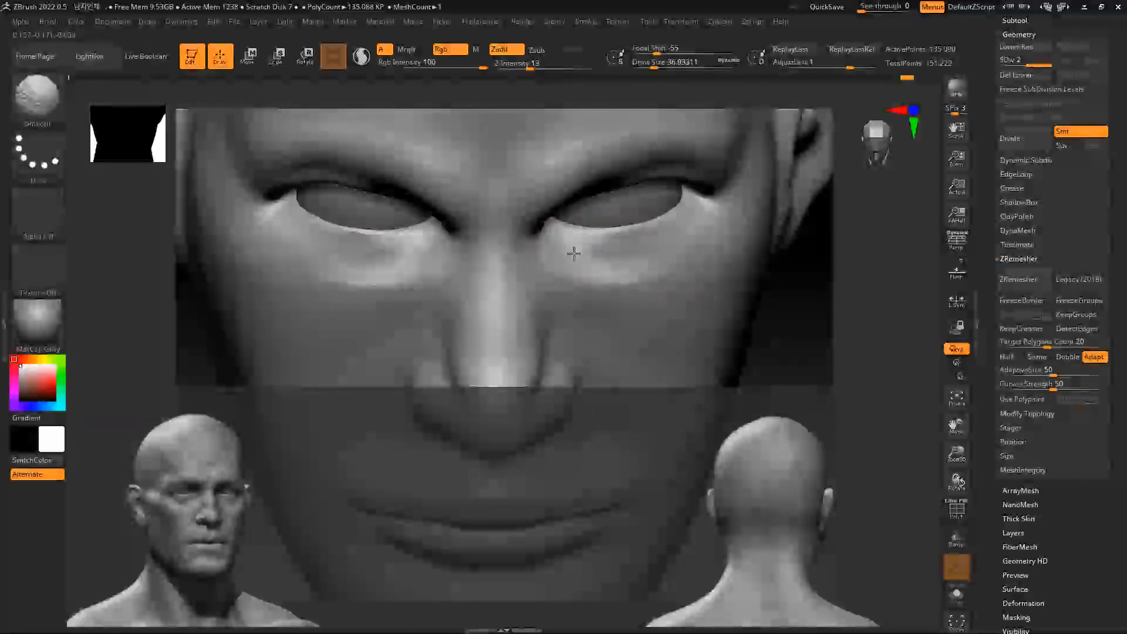
mouse_move(701, 229)
left_mouse_down()
mouse_move(675, 250)
mouse_move(704, 226)
mouse_move(578, 233)
left_mouse_up()
left_click_drag(671, 213, 707, 220, "shift")
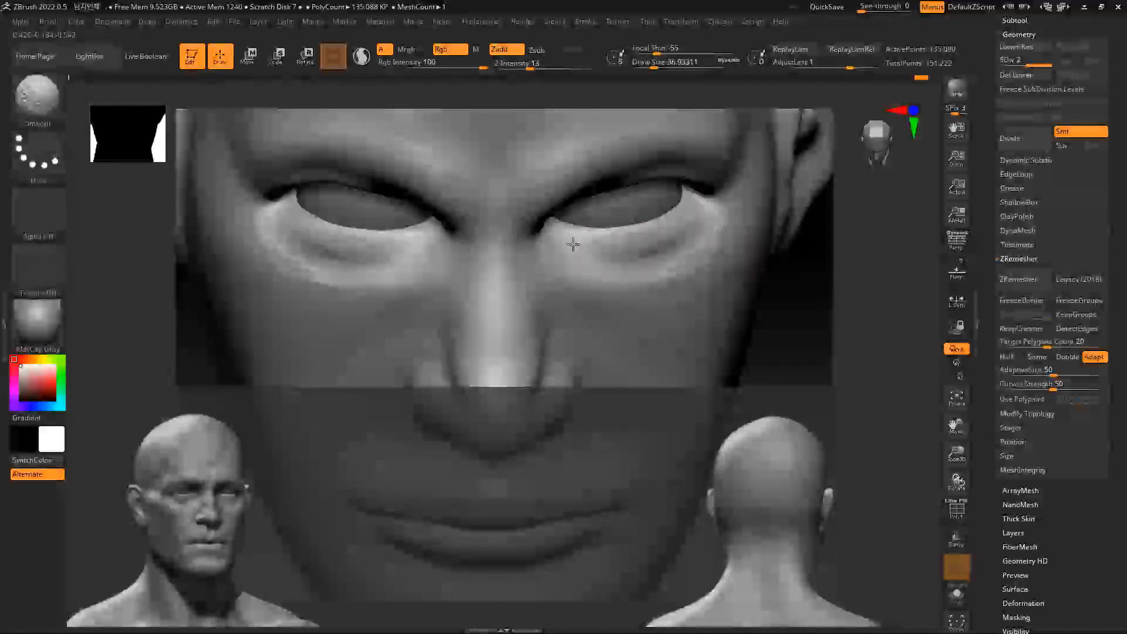
mouse_move(707, 251)
left_mouse_down()
mouse_move(628, 277)
mouse_move(584, 262)
left_mouse_up()
mouse_move(718, 295)
left_mouse_down()
mouse_move(640, 269)
mouse_move(663, 303)
mouse_move(696, 307)
left_mouse_up()
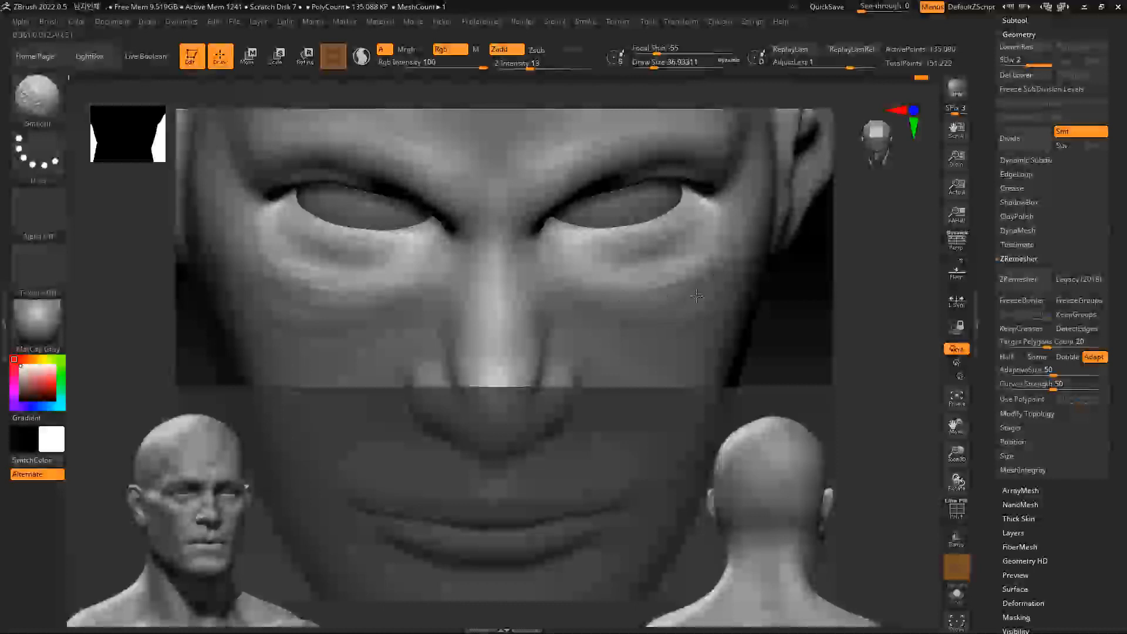
Smooth the under-eye fold, and build up the cheek beside the nose with ClayBuildup at draw size about 59
left_click_drag(810, 289, 763, 282, "alt")
left_click_drag(832, 232, 763, 247)
mouse_move(683, 281)
left_mouse_down("shift")
mouse_move(654, 300)
mouse_move(685, 317)
mouse_move(616, 277)
mouse_move(619, 289)
left_mouse_up("shift")
key("space")
mouse_move(432, 339)
left_mouse_down()
mouse_move(838, 292)
mouse_move(800, 297)
left_mouse_up()
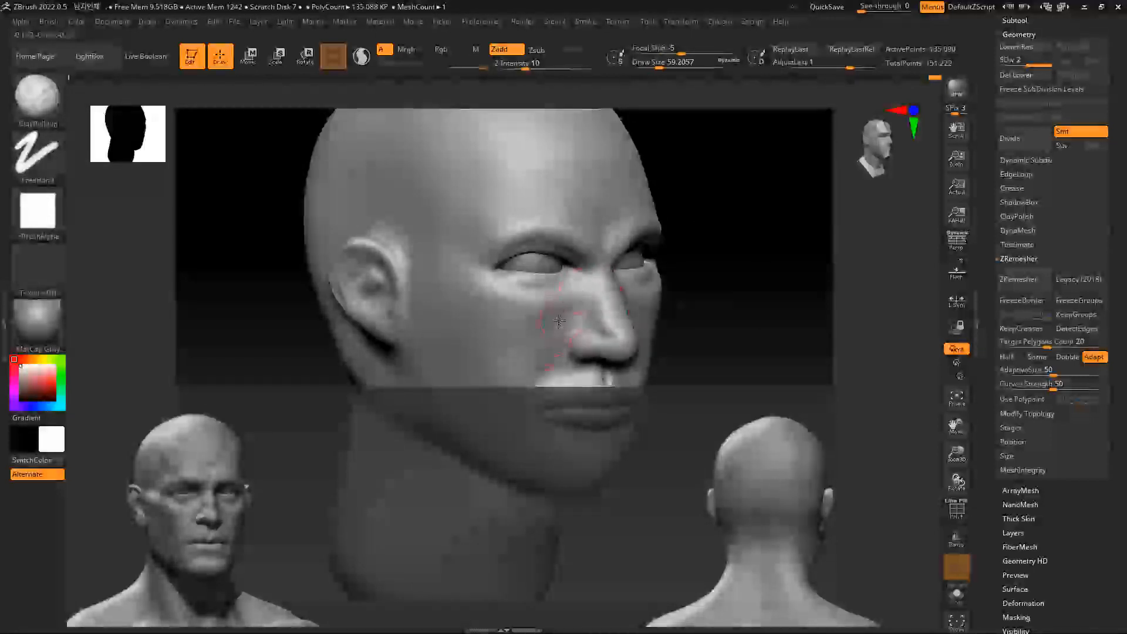
left_click_drag(672, 281, 616, 264)
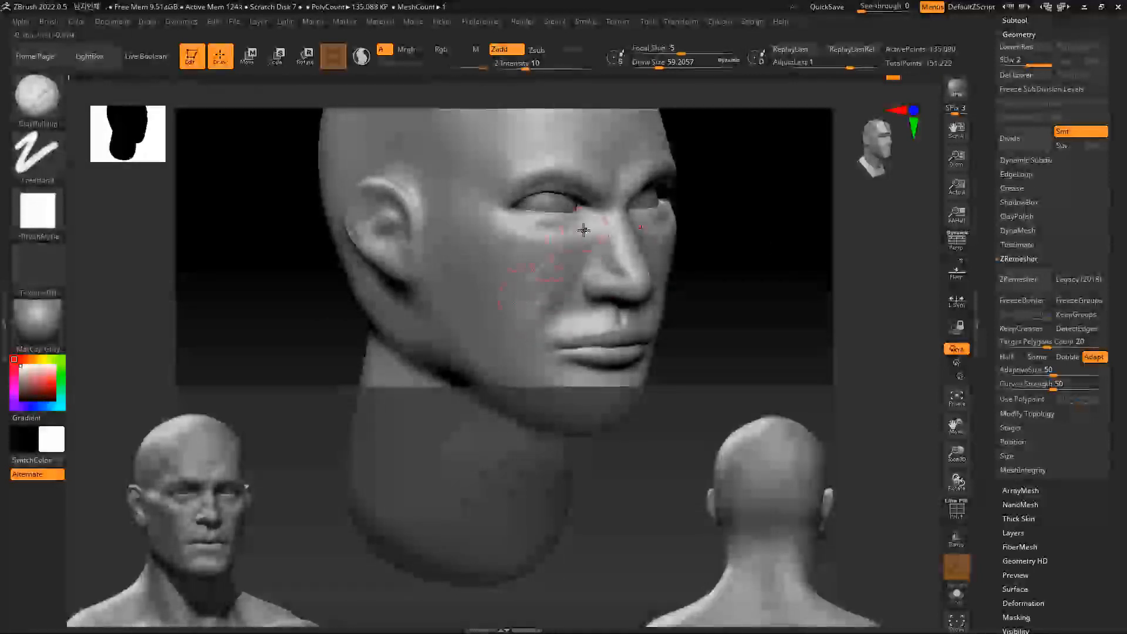
key("shift")
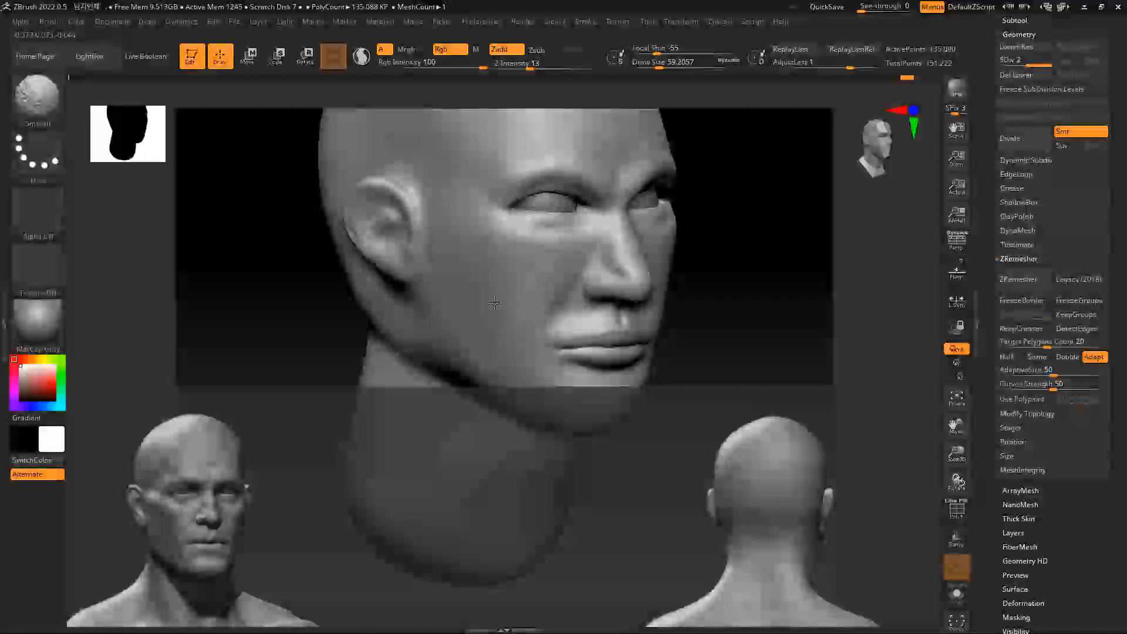
Shape the cheek beside the mouth corner with ClayBuildup and smooth it
left_click_drag(815, 274, 796, 226, "alt")
left_click_drag(524, 271, 524, 257)
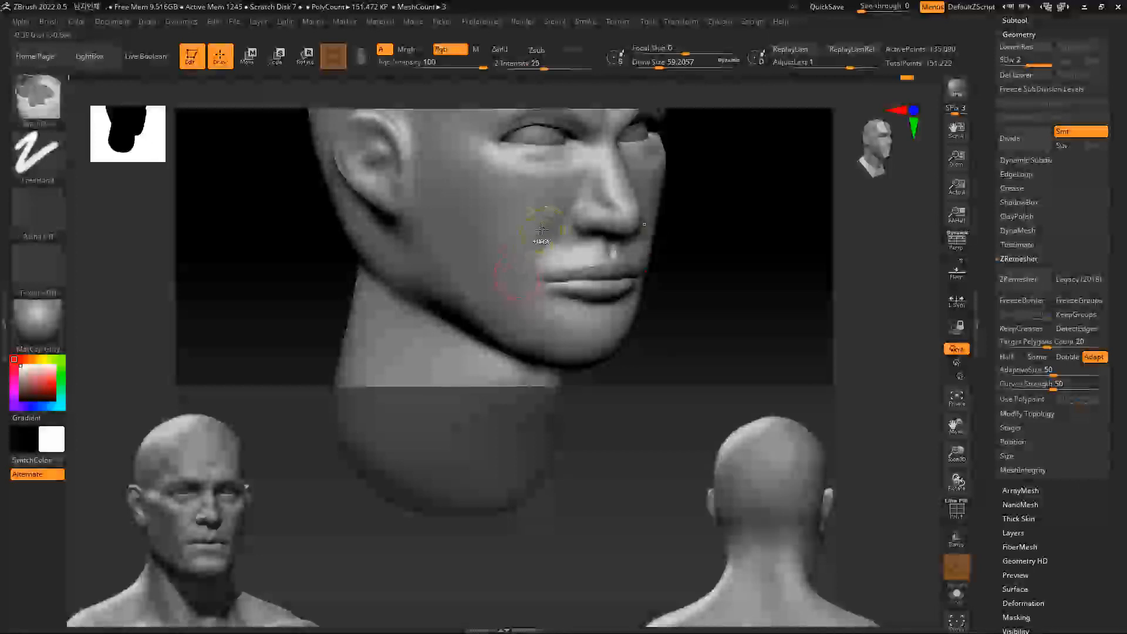
mouse_move(521, 302)
left_mouse_down("shift")
mouse_move(508, 252)
mouse_move(521, 300)
left_mouse_up("shift")
mouse_move(693, 260)
left_mouse_down()
mouse_move(794, 272)
mouse_move(757, 317)
mouse_move(772, 248)
mouse_move(783, 277)
mouse_move(699, 322)
mouse_move(740, 230)
mouse_move(664, 246)
left_mouse_up()
key("space")
left_click_drag(492, 239, 607, 250)
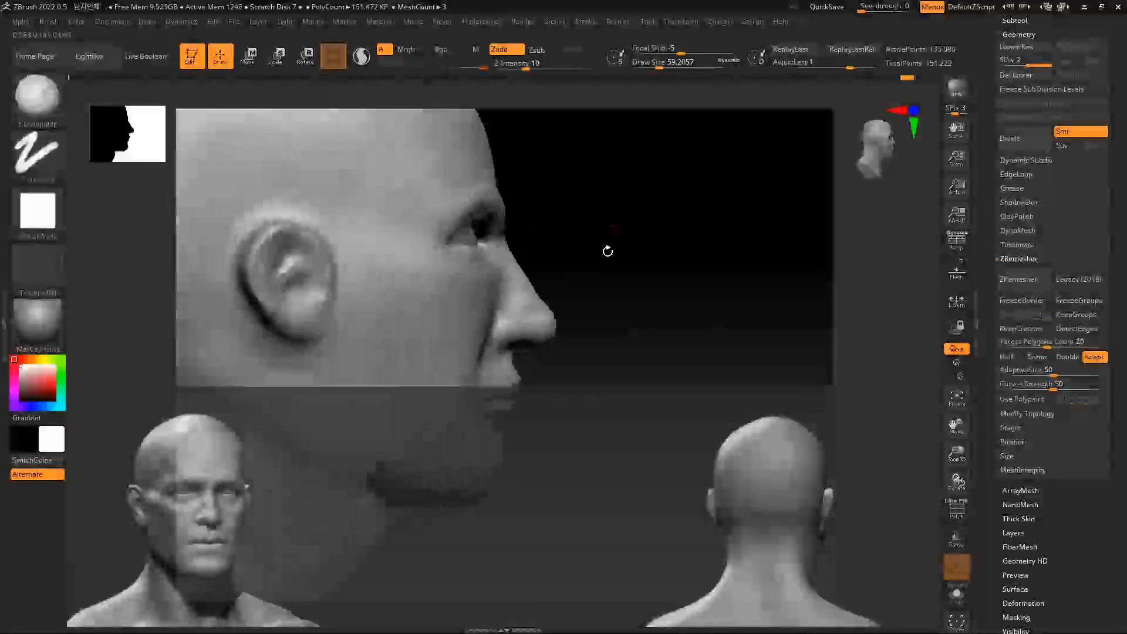
Adjust the nose bridge and nose tip profile with the Move brush at draw size about 104
key("space")
left_click_drag(506, 242, 511, 243)
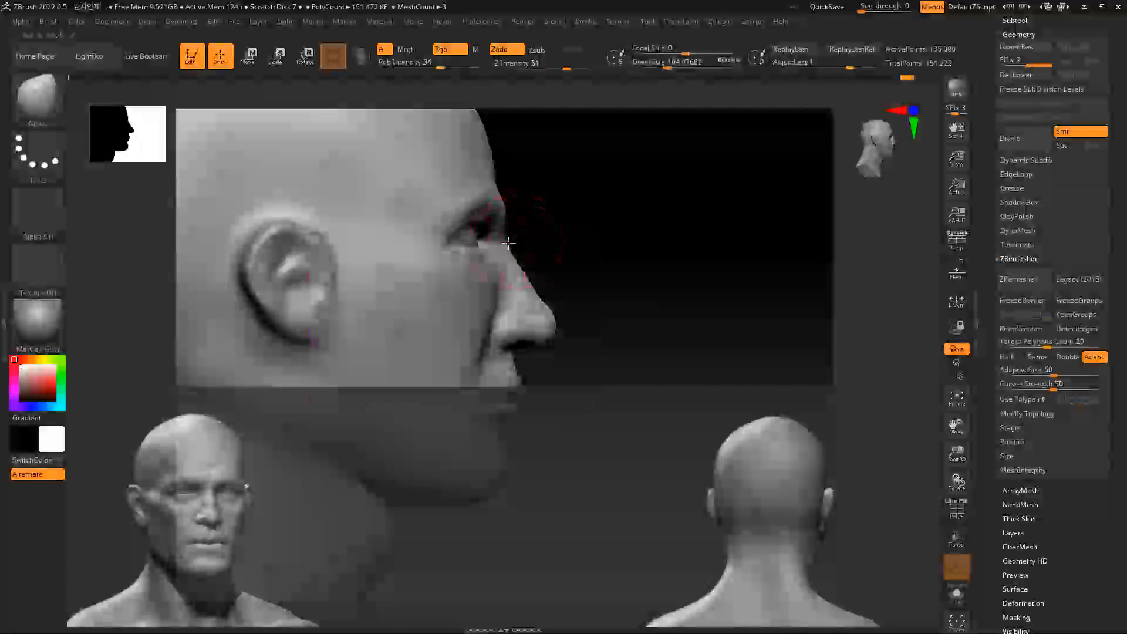
left_click_drag(548, 315, 547, 312)
left_click_drag(620, 313, 668, 285, "alt")
left_click_drag(603, 305, 590, 307)
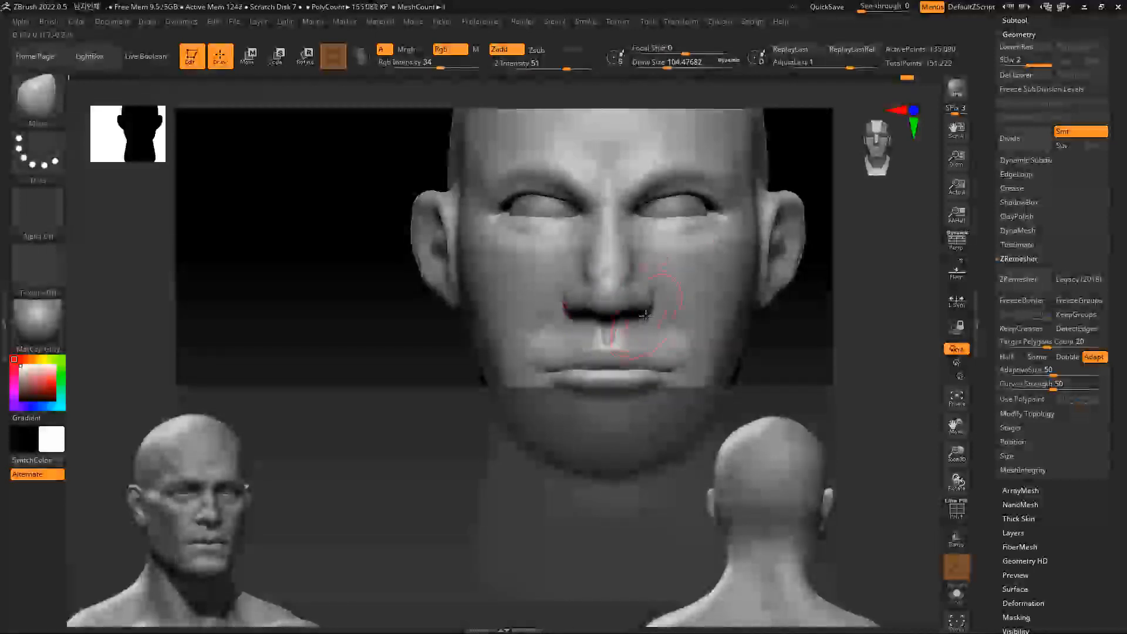
right_click_drag(645, 315, 580, 312)
Carve the nasolabial fold from the nostril wing with DamStandard at draw size about 31, Z intensity 33, and smooth it
key("b")
key("c")
key("b")
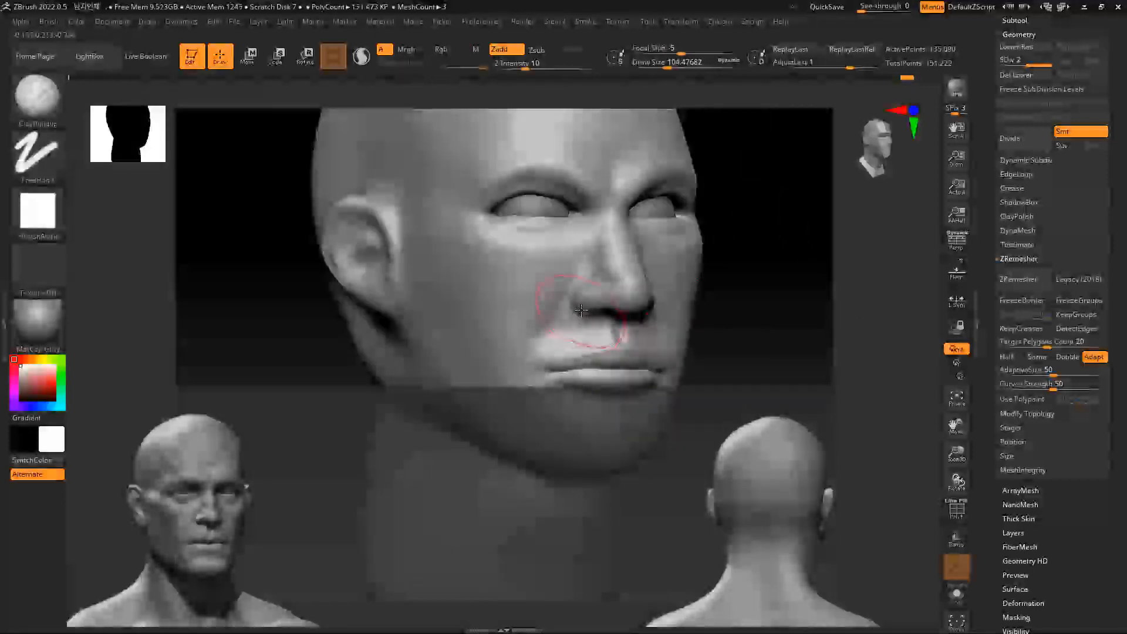
key("b")
key("d")
key("s")
key("space")
left_click_drag(580, 310, 564, 308)
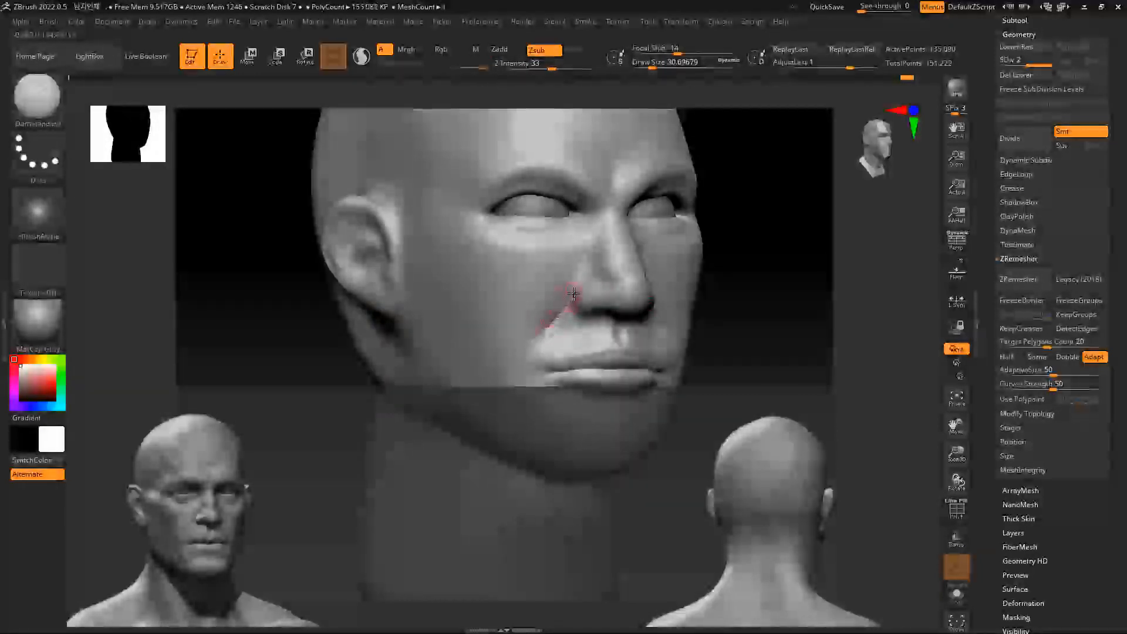
left_click_drag(573, 293, 537, 335)
left_click_drag(536, 335, 568, 316, "shift")
right_click_drag(571, 299, 684, 295)
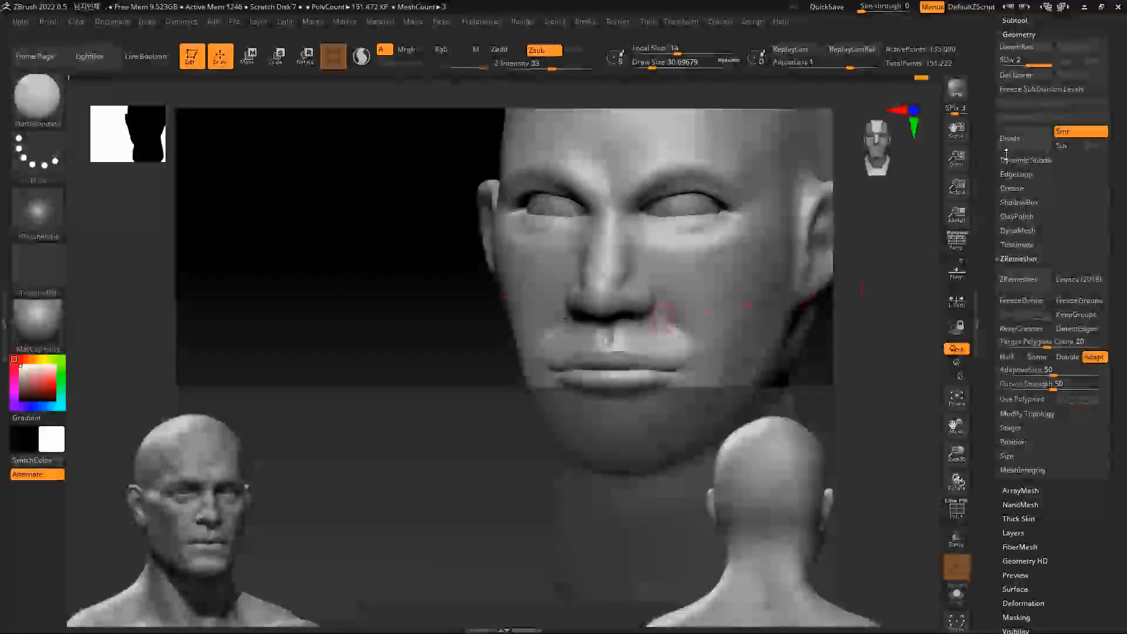
Divide the head to subdivision level 3 and define the crease around the nostril wing with DamStandard and smoothing
right_click_drag(424, 305, 517, 294)
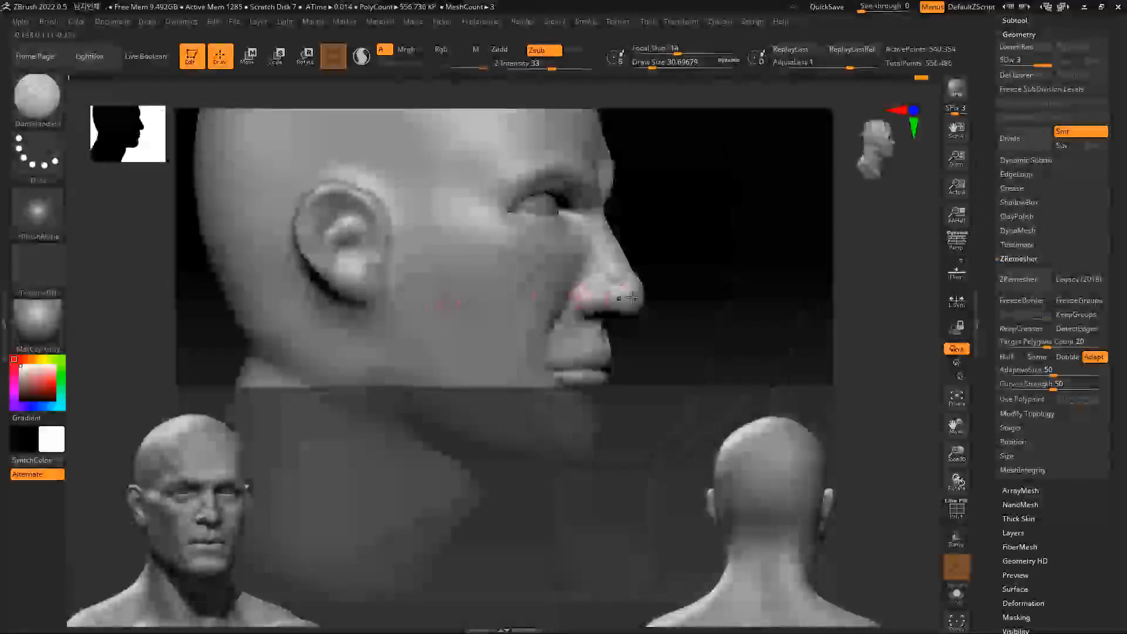
right_click_drag(631, 298, 557, 282)
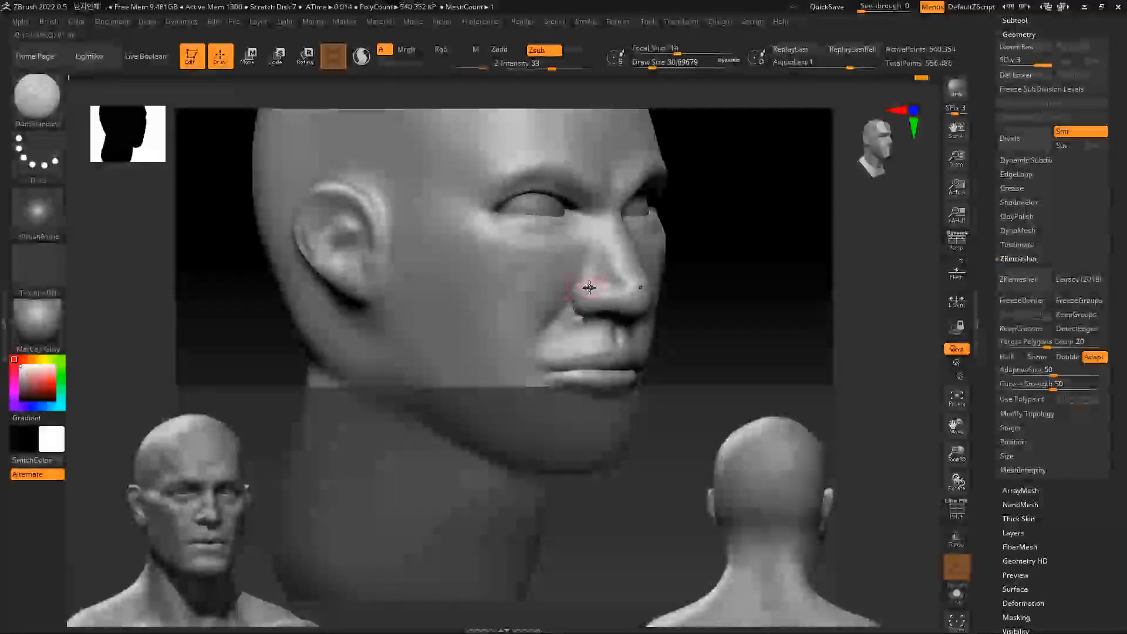
key("shift")
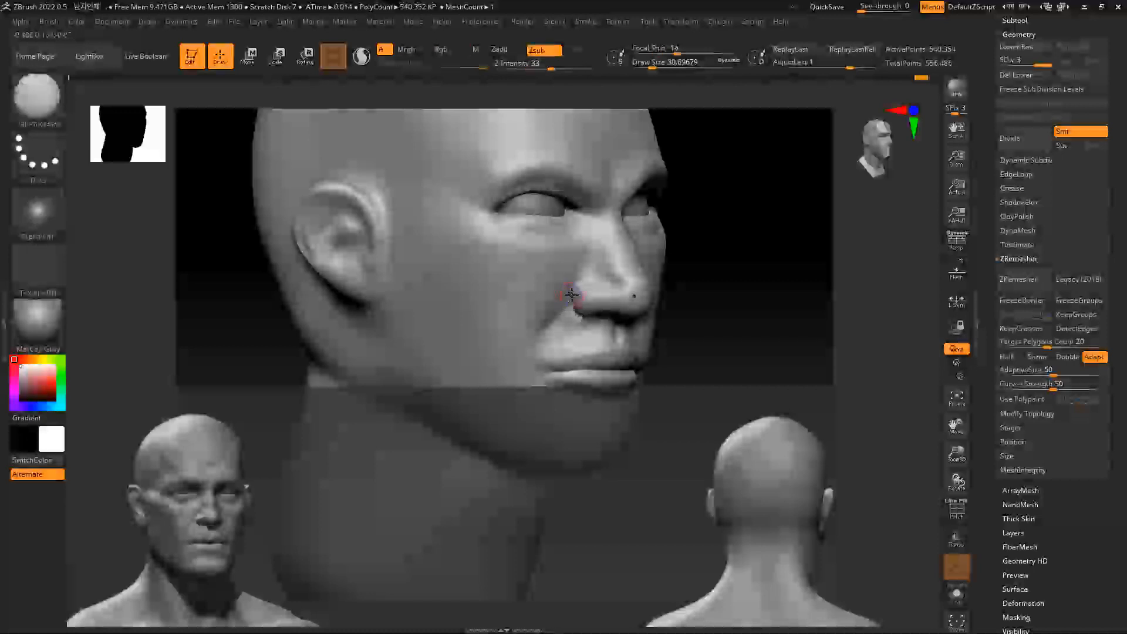
key("shift")
left_click_drag(843, 293, 815, 290)
key("ctrl+shift")
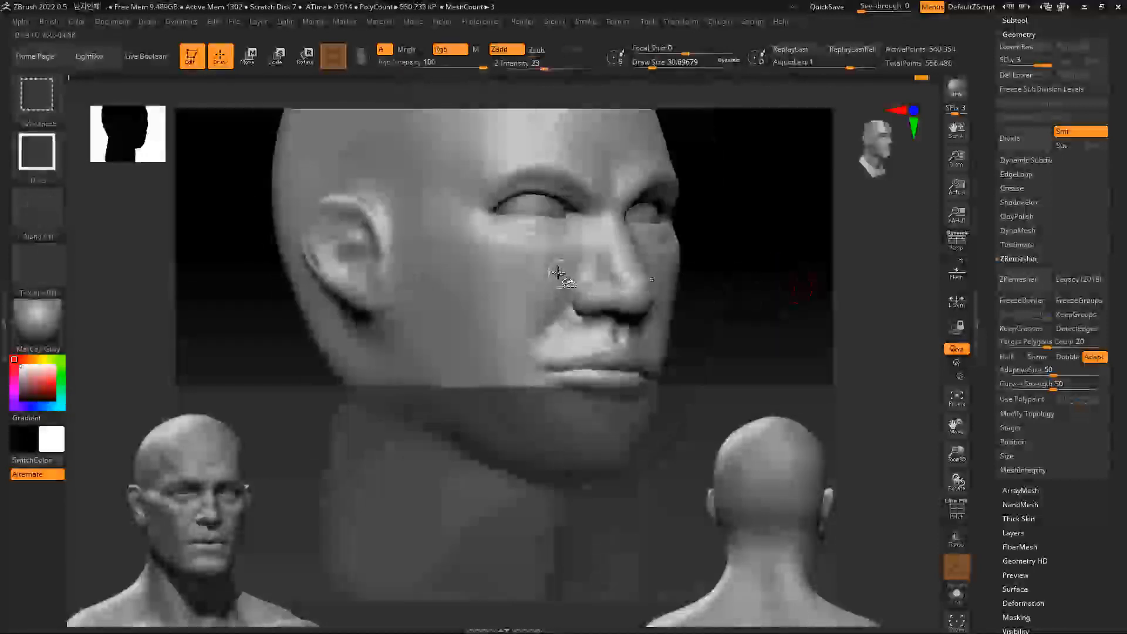
Deepen the nasolabial fold beside the nostril wing and smooth it from both sides of the face
mouse_move(571, 293)
left_mouse_down()
mouse_move(535, 327)
mouse_move(558, 308)
mouse_move(548, 326)
left_mouse_up()
mouse_move(792, 307)
left_mouse_down()
mouse_move(839, 327)
mouse_move(647, 296)
left_mouse_up()
key("b")
key("i")
key("n")
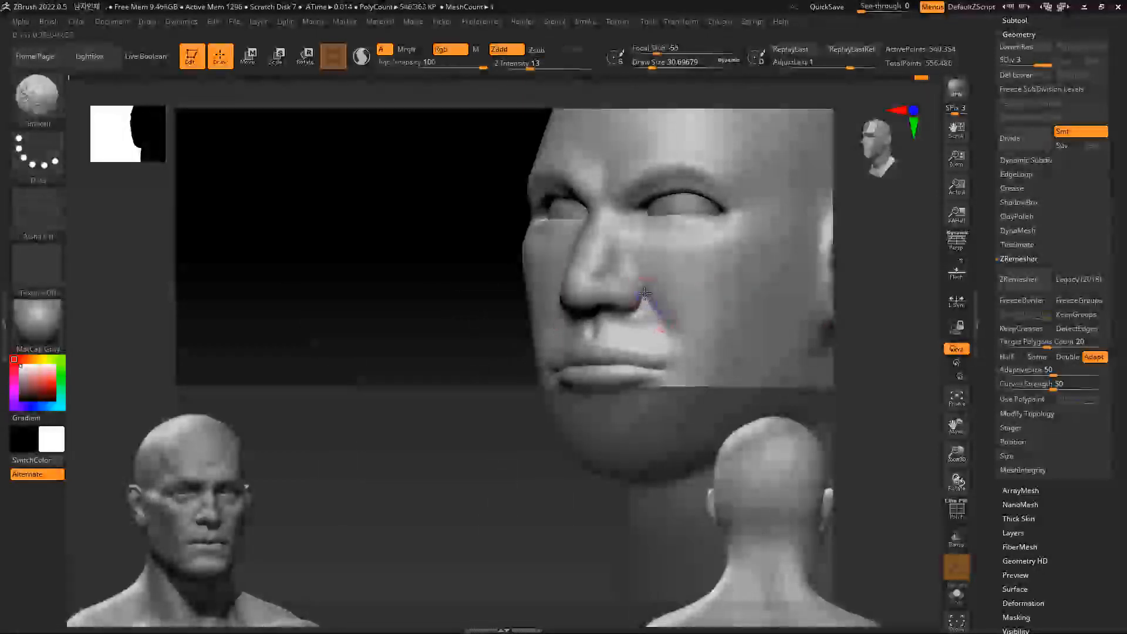
left_click_drag(655, 301, 658, 314, "shift")
mouse_move(838, 259)
left_mouse_down()
mouse_move(936, 292)
mouse_move(868, 279)
mouse_move(930, 287)
left_mouse_up()
mouse_move(687, 289)
left_mouse_down()
mouse_move(787, 297)
mouse_move(785, 252)
left_mouse_up()
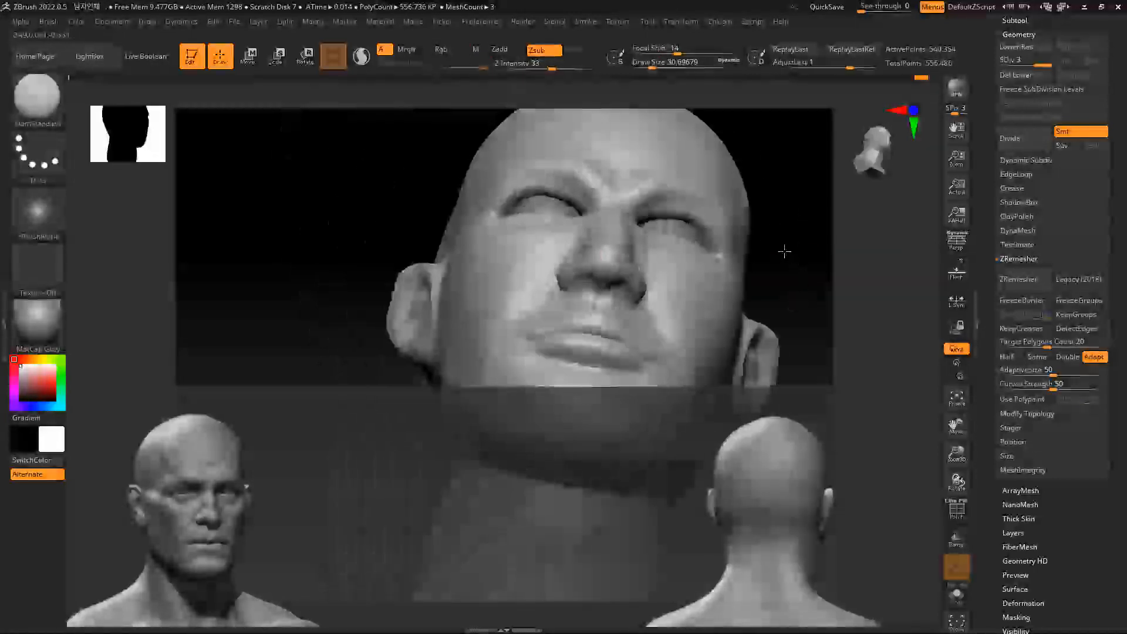
Sculpt the nostrils on the underside of the nose with the Standard brush at draw size about 25, smoothing the result
key("b")
key("s")
key("t")
key("space")
left_click_drag(585, 284, 582, 284)
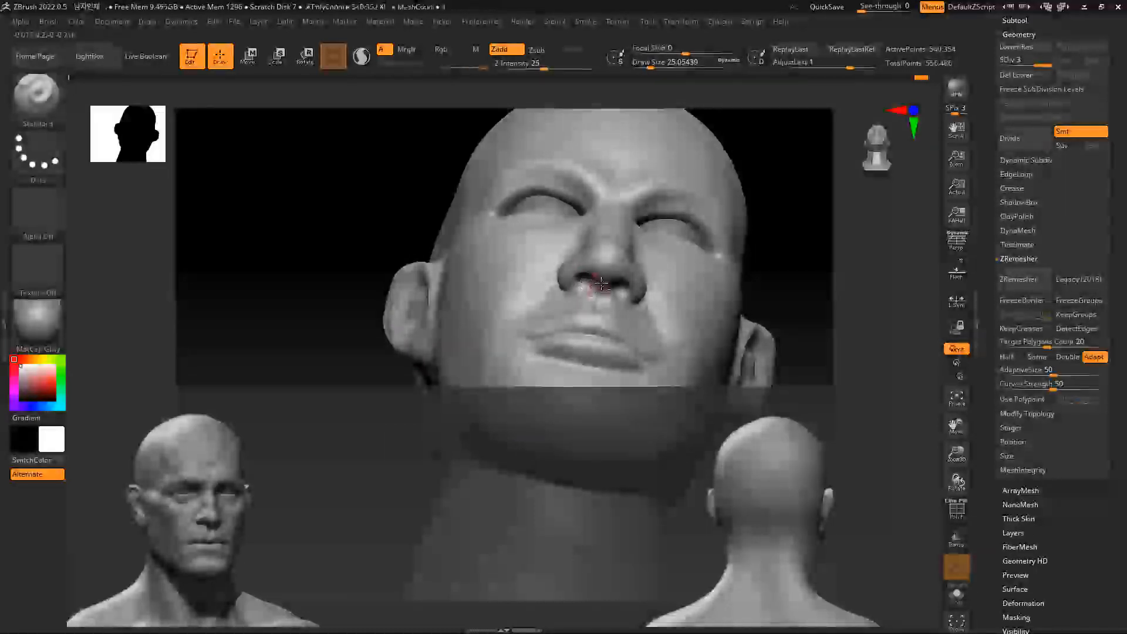
key("shift")
mouse_move(761, 291)
left_mouse_down("shift")
mouse_move(859, 311)
mouse_move(850, 322)
mouse_move(839, 295)
mouse_move(845, 328)
left_mouse_up("shift")
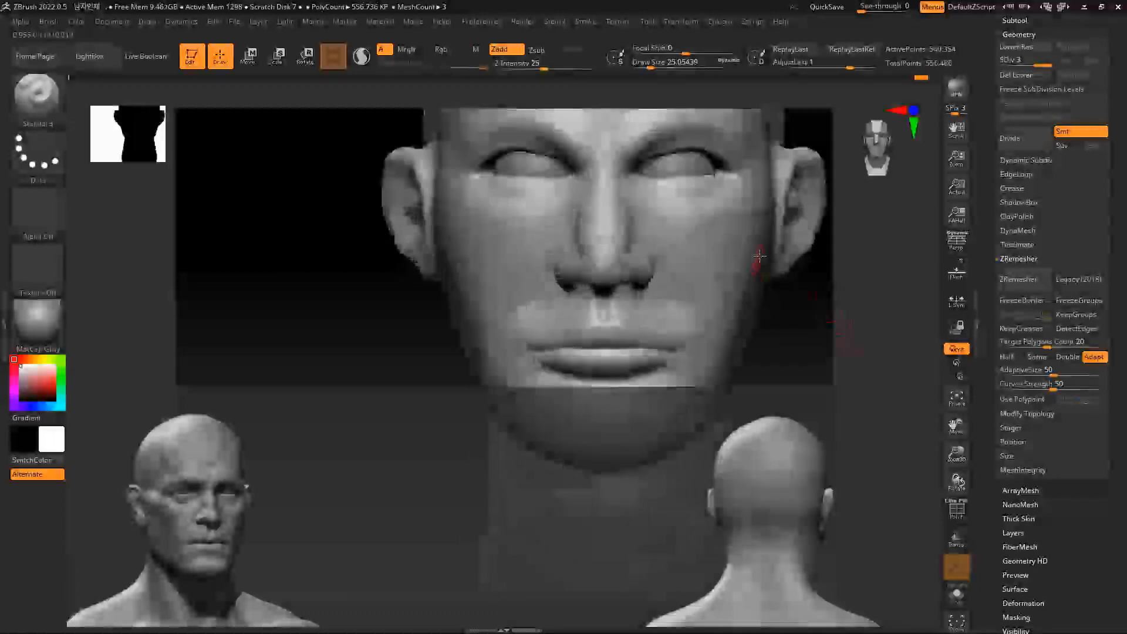
Carve the crease around the upper nostril wing with DamStandard at draw size about 25 and soften it
left_click_drag(838, 266, 852, 283)
key("b")
key("d")
key("s")
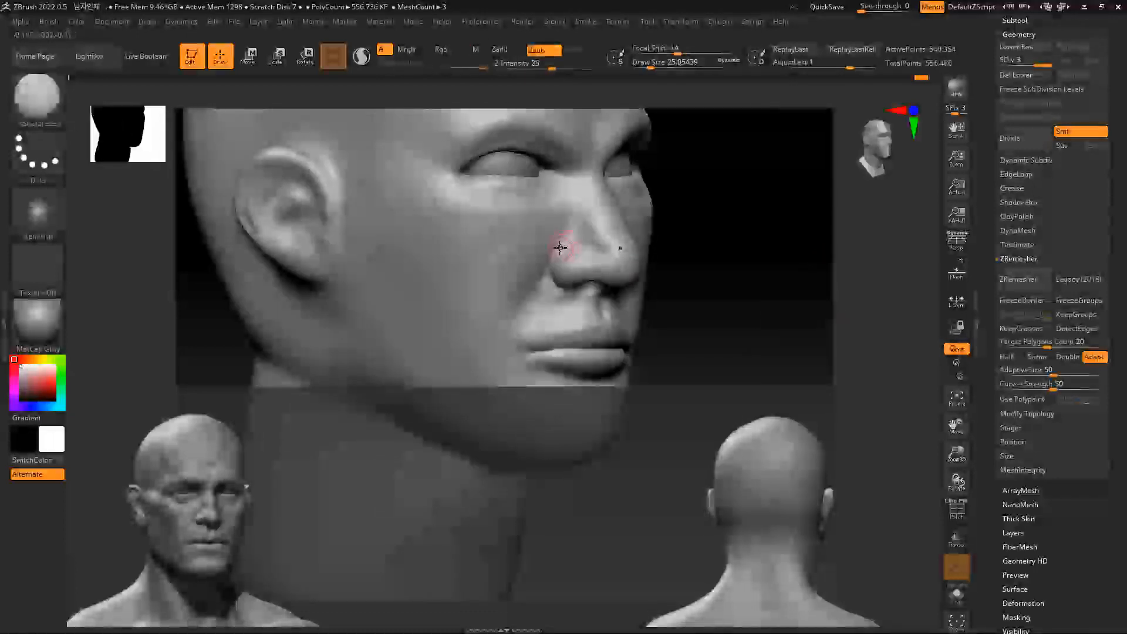
mouse_move(552, 277)
left_mouse_down()
mouse_move(562, 249)
mouse_move(583, 247)
mouse_move(573, 247)
left_mouse_up()
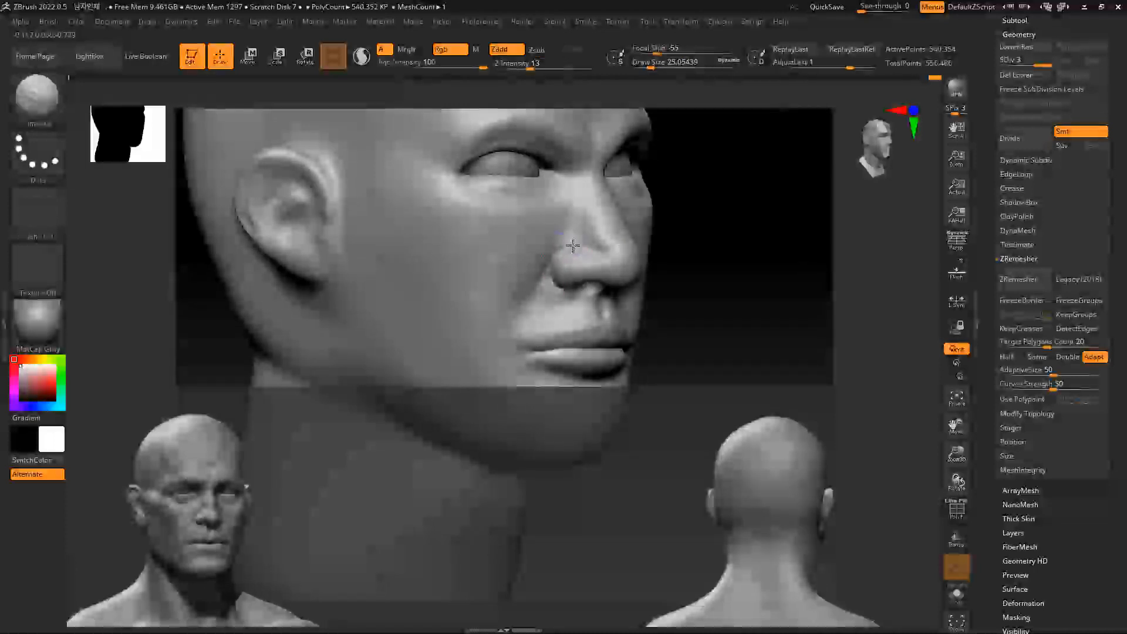
Smooth the crease around the upper nostril wing from the opposite side of the face
left_click_drag(878, 278, 768, 274)
left_click_drag(899, 309, 821, 284)
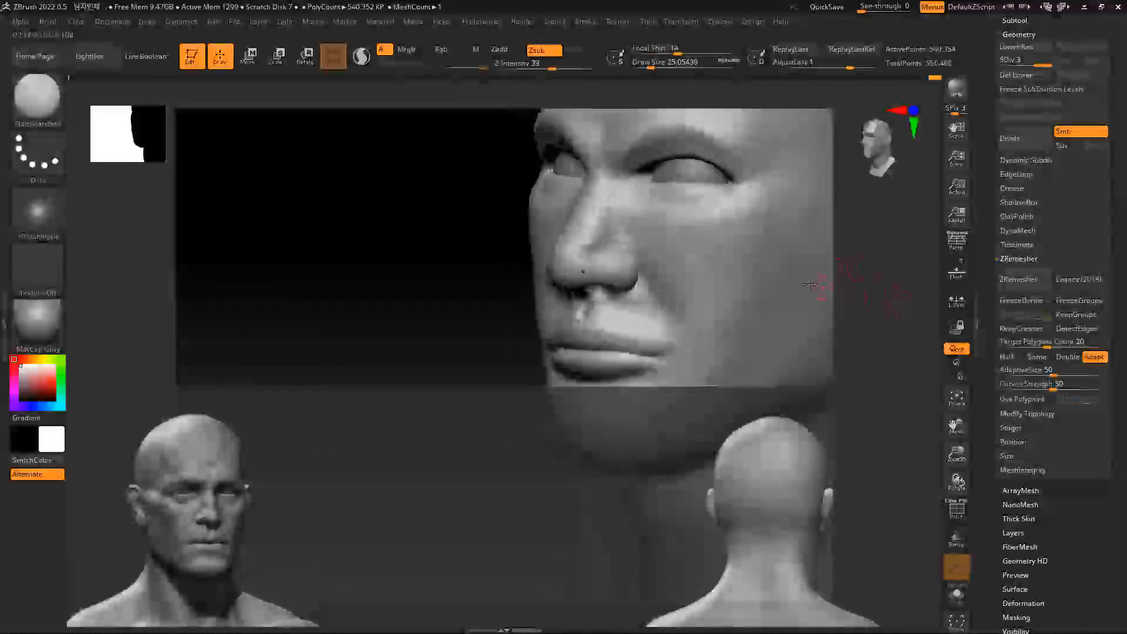
left_click_drag(643, 243, 623, 260, "shift")
left_click_drag(868, 281, 915, 283, "shift")
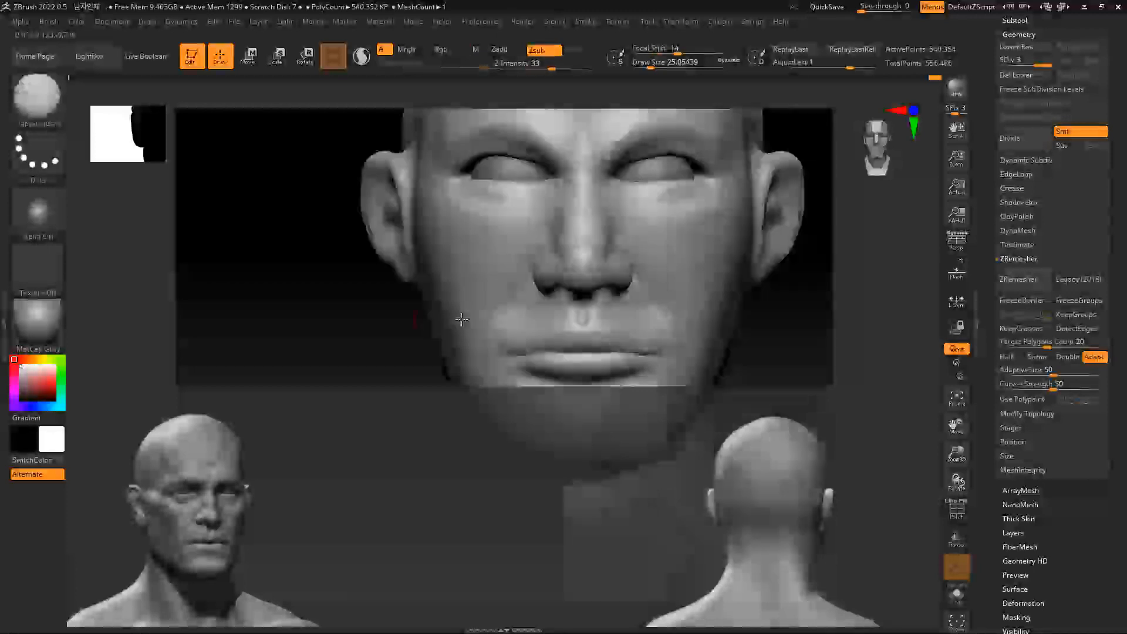
Build up the nose tip and nostril wing with ClayBuildup at draw size about 25, smoothing the transition between them
key("b")
key("c")
key("b")
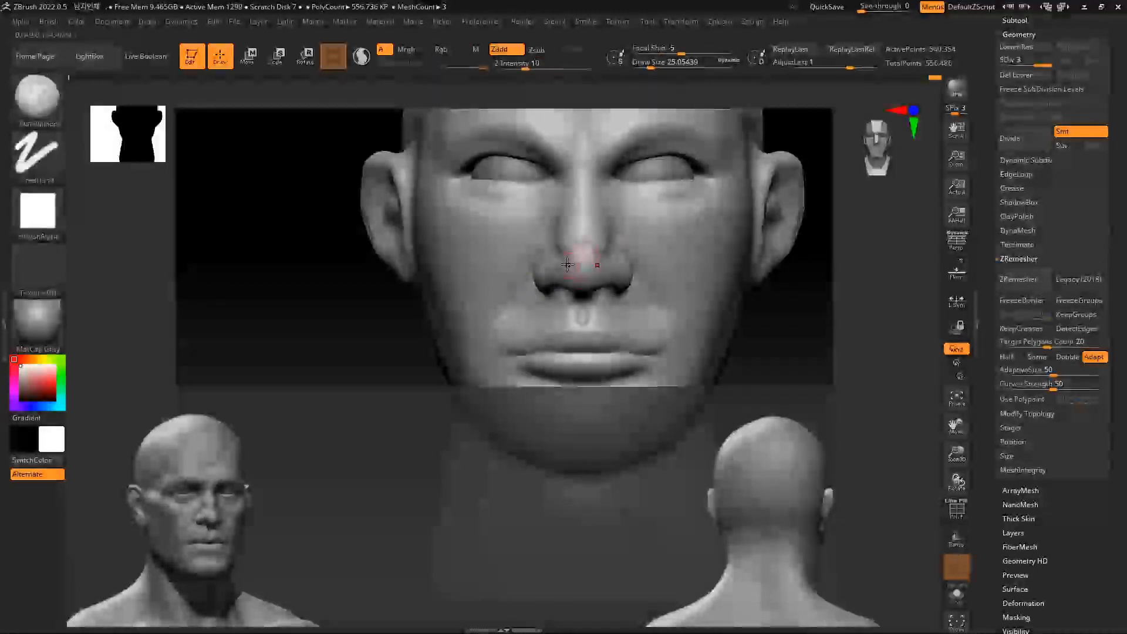
mouse_move(792, 264)
left_mouse_down()
mouse_move(846, 303)
mouse_move(602, 241)
mouse_move(594, 259)
left_mouse_up()
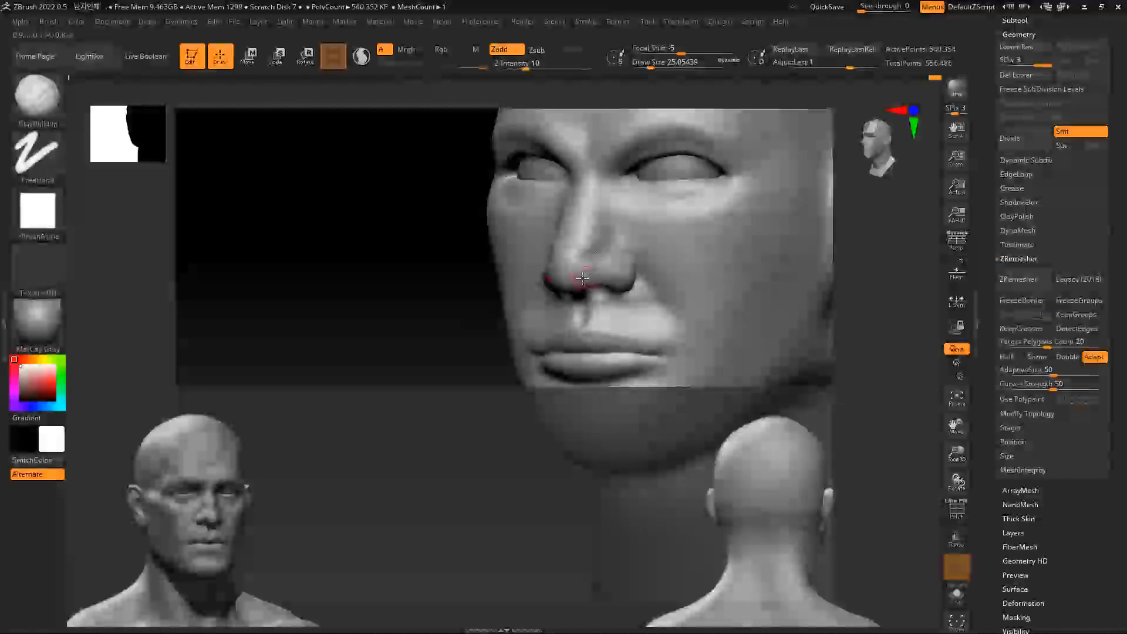
right_click_drag(607, 246, 581, 268, "shift")
left_click_drag(602, 259, 594, 276)
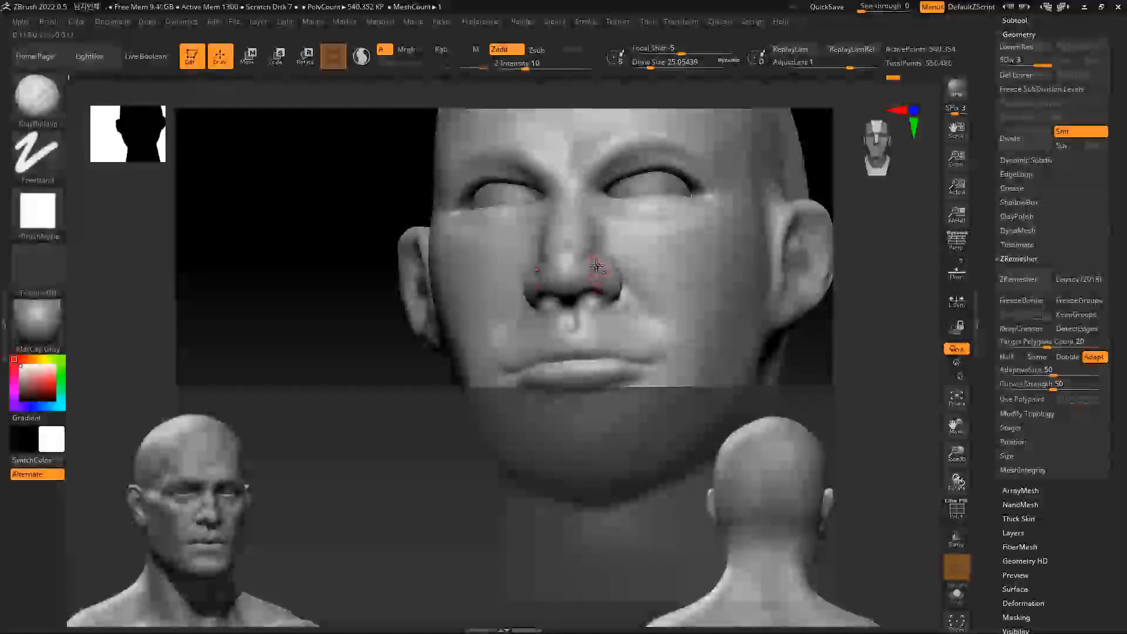
Refine the lower edge of the nostril wing from the front and in profile, smoothing the added volume
key("b")
key("s")
key("t")
key("shift")
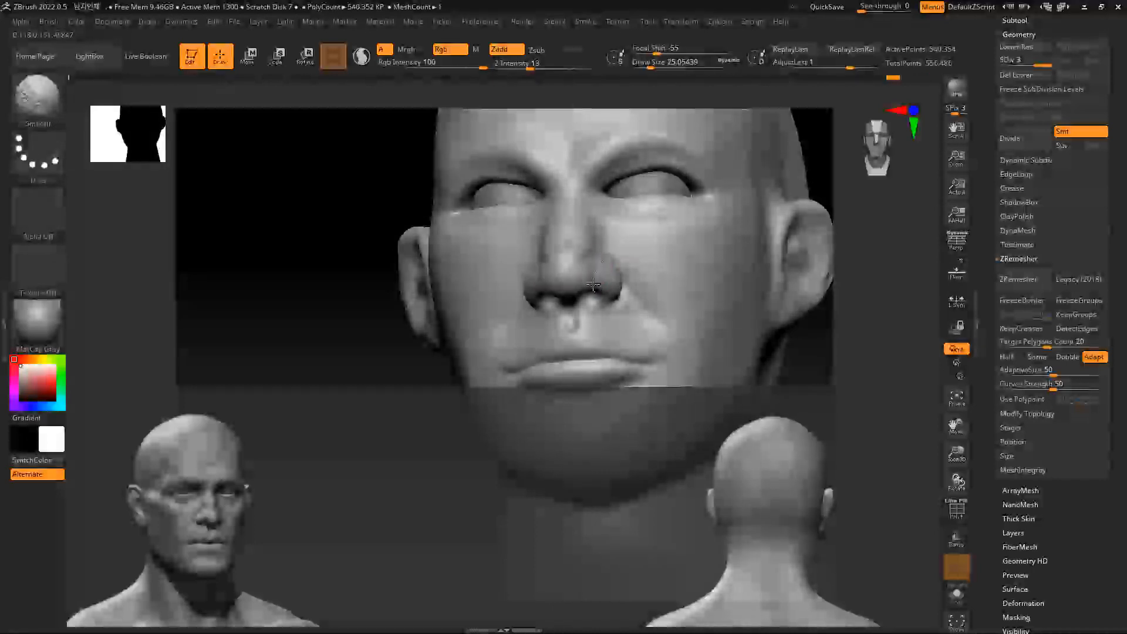
left_click_drag(329, 316, 636, 266, "shift")
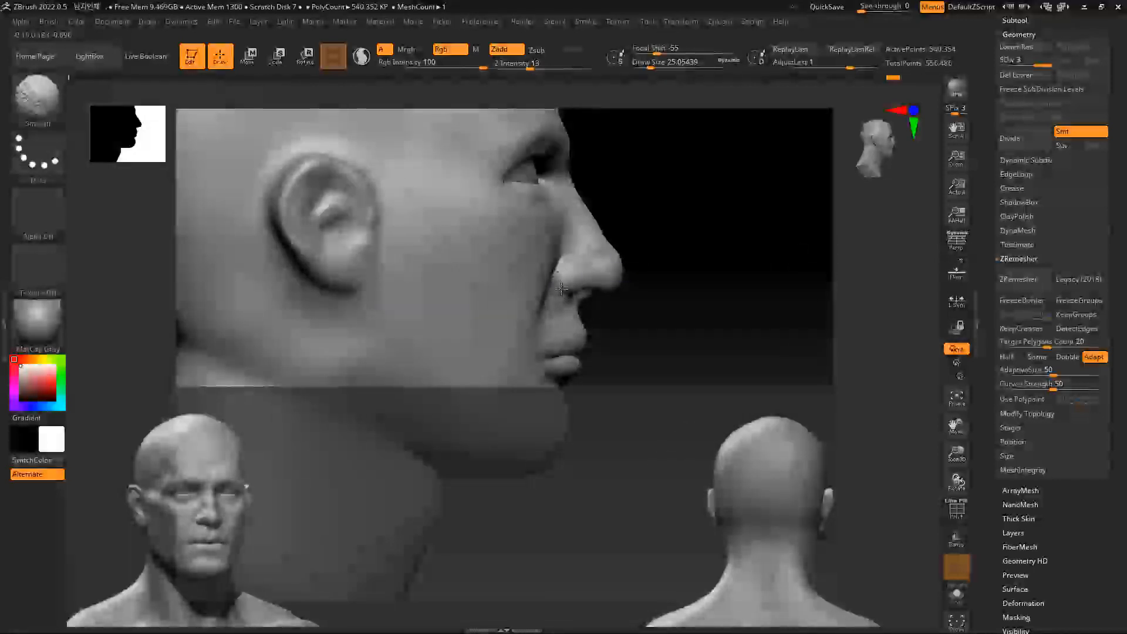
left_click_drag(679, 291, 579, 277)
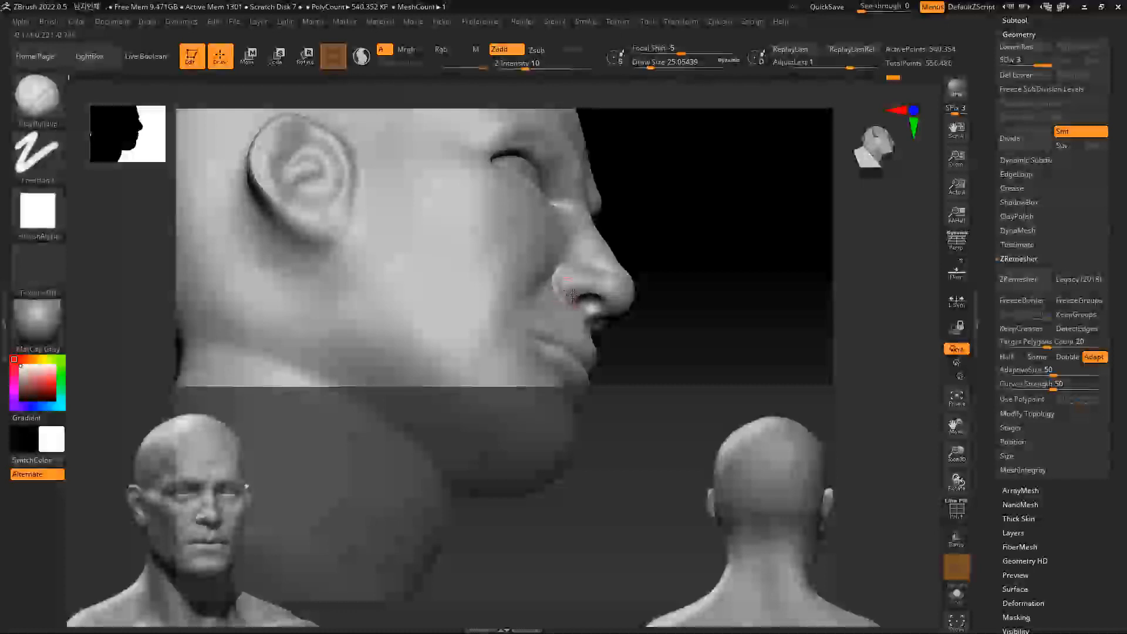
key("shift")
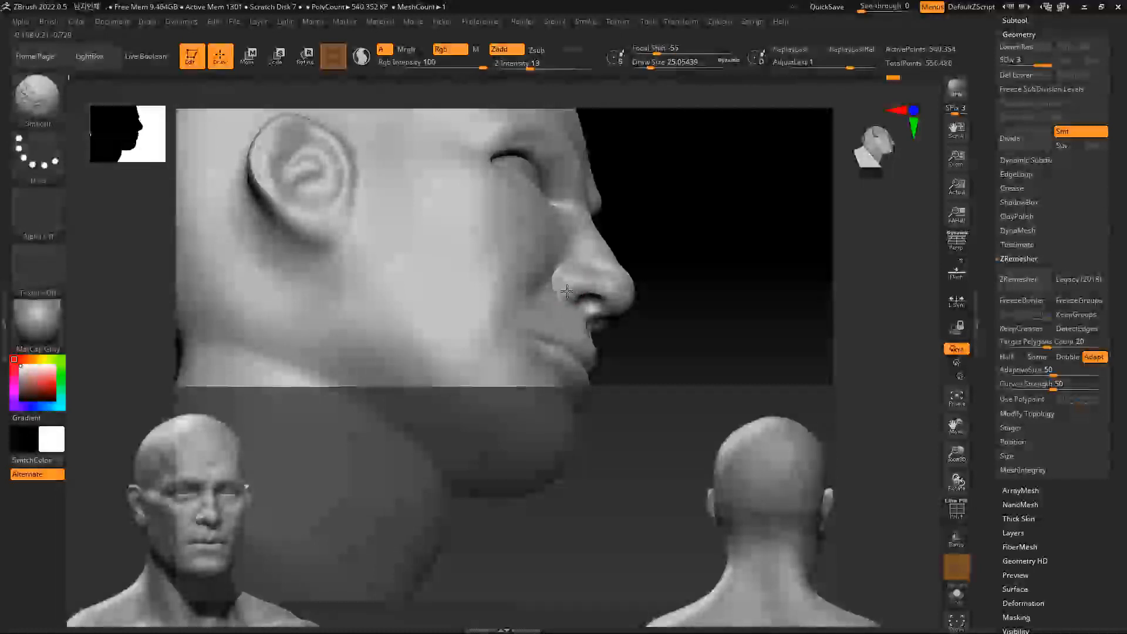
left_click_drag(763, 277, 760, 246)
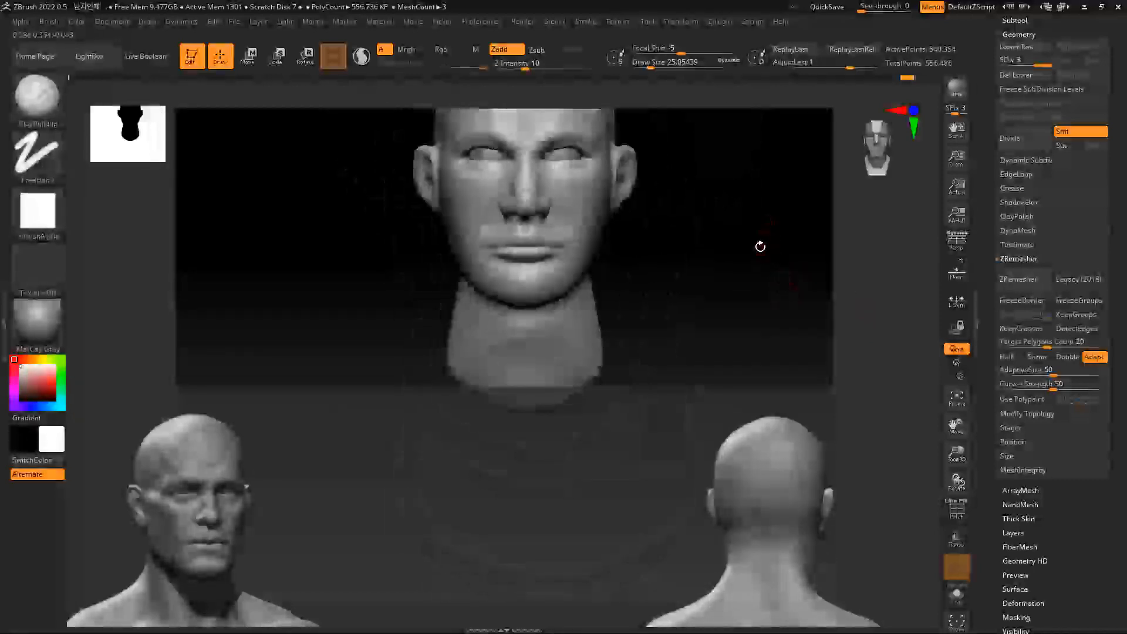
Reposition the Spotlight reference to show the profile head and turn the sculpt to the matching side view
key("shift+z")
left_click_drag(469, 422, 426, 446)
key("z")
left_click_drag(661, 251, 656, 239)
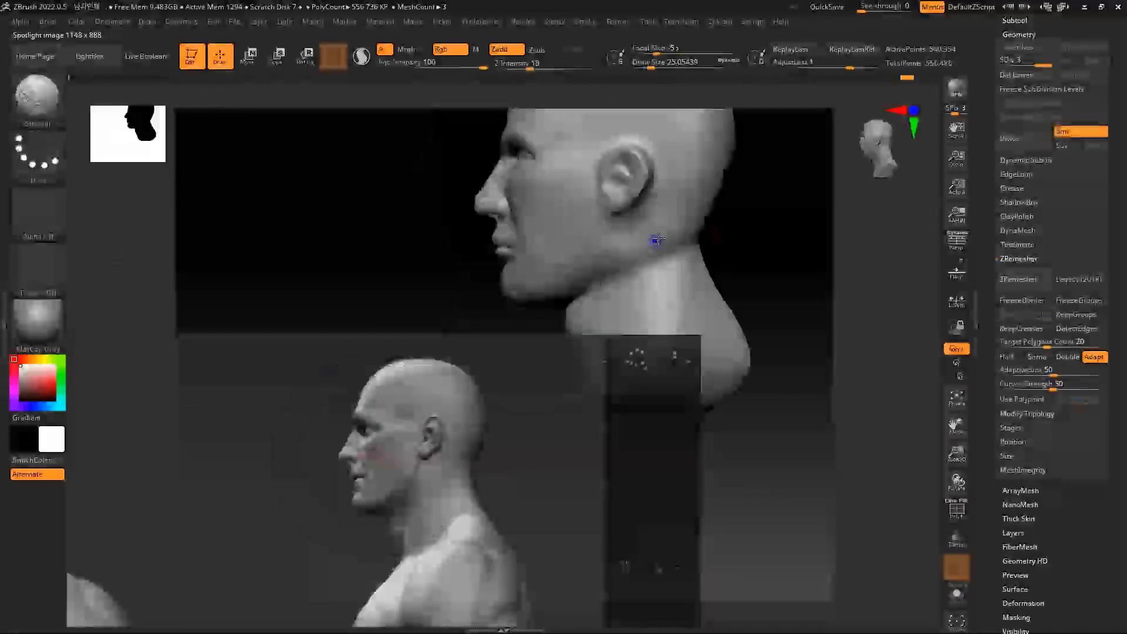
Adjust the chin and mouth profile with the Move brush at draw sizes of about 140 and 172
key("b")
key("m")
key("v")
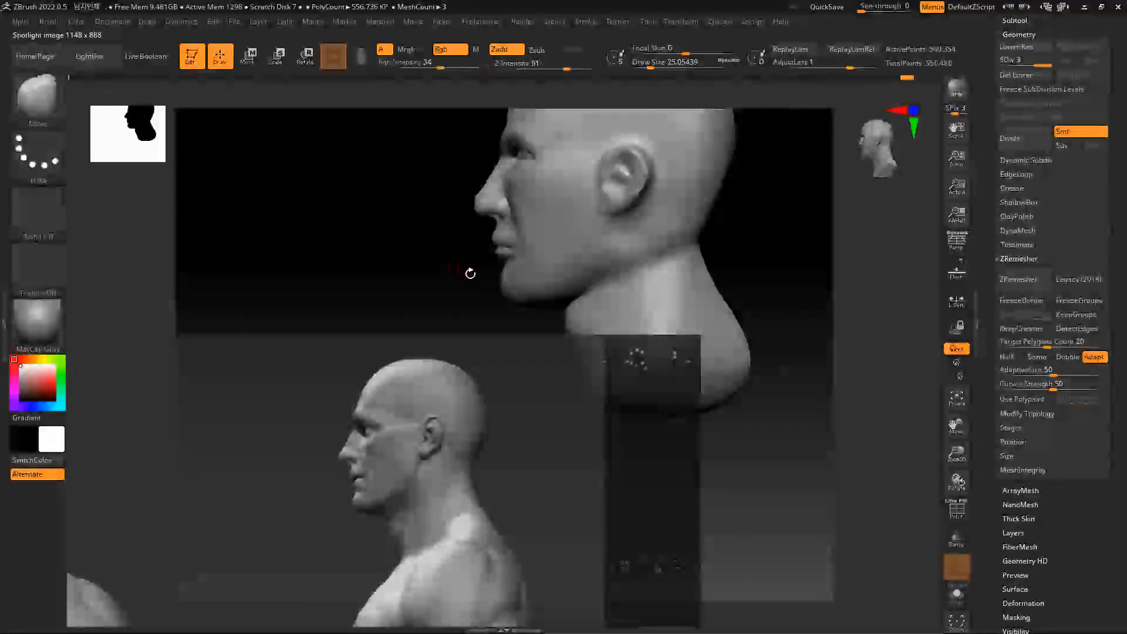
key("space")
left_click_drag(475, 281, 488, 281)
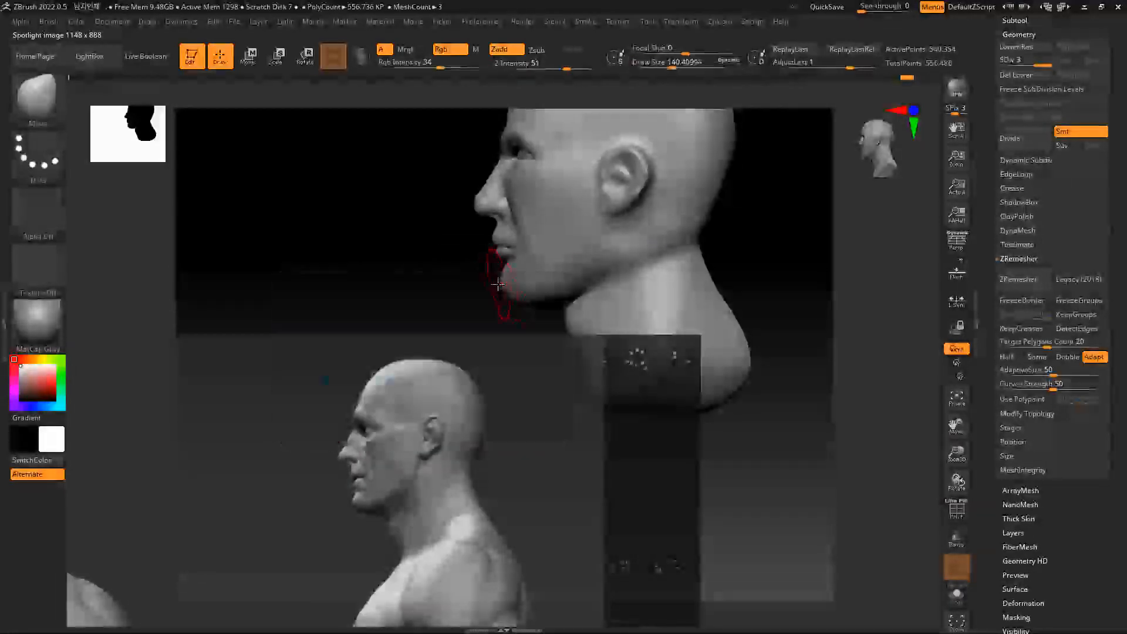
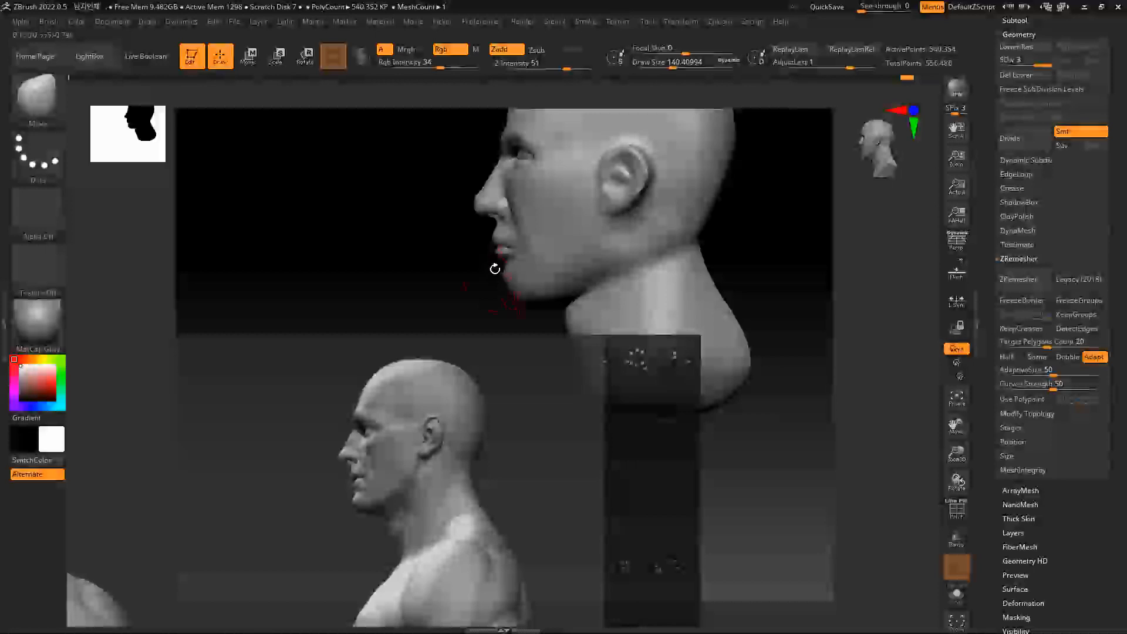
key("space")
left_click_drag(495, 268, 503, 266)
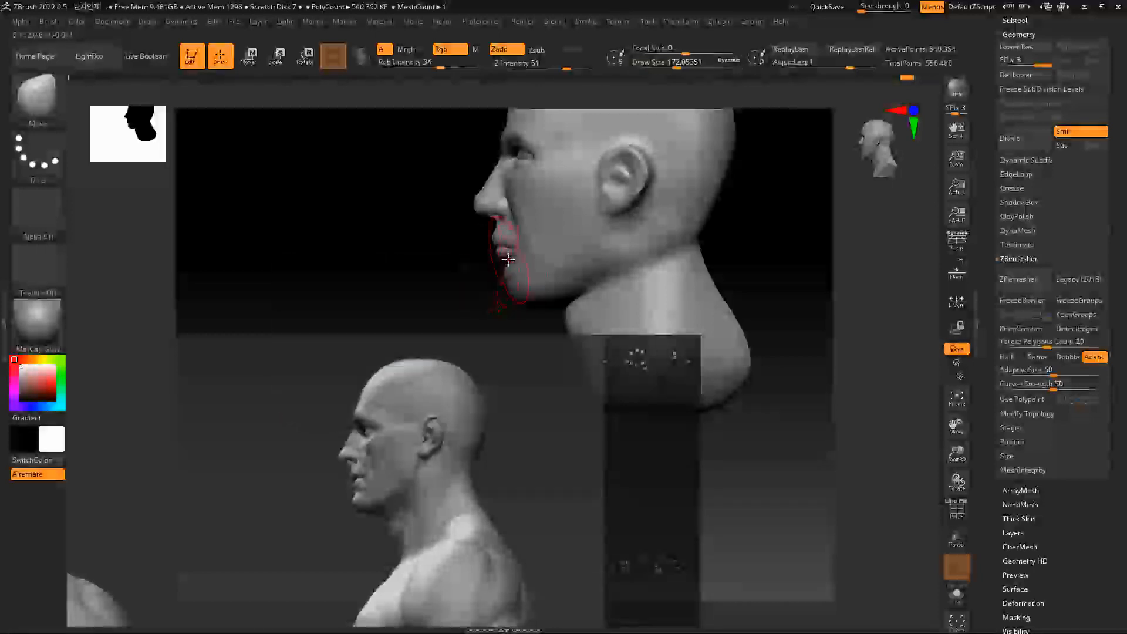
Reshape the lips and the hollow above the chin in profile with the Move brush at draw size about 80
scroll(477, 283, "up", 5)
key("space")
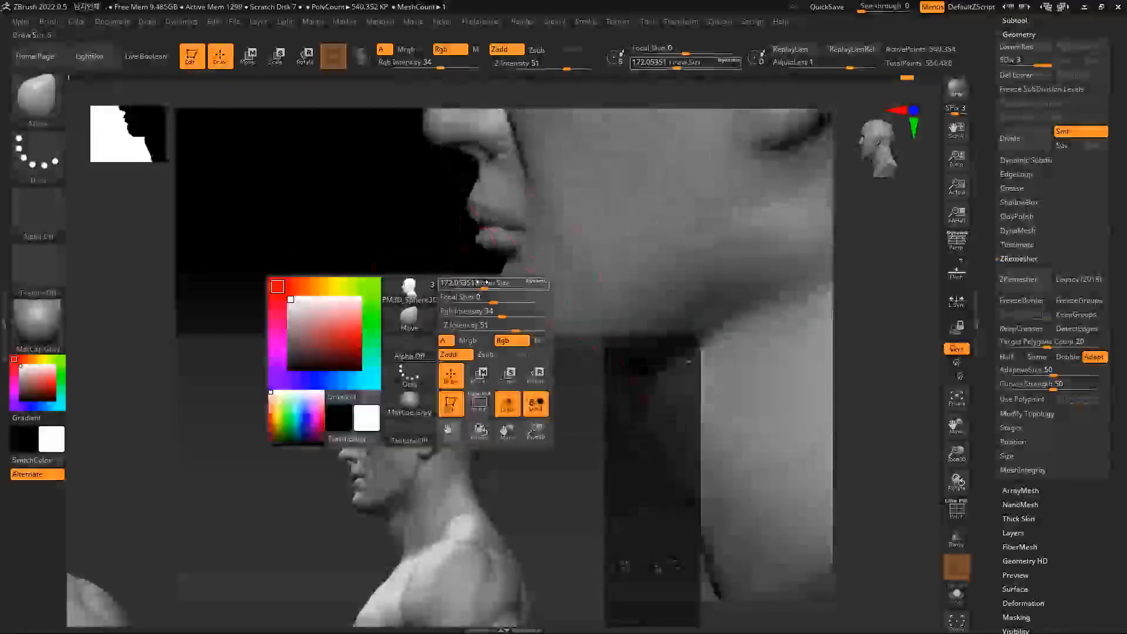
left_click_drag(480, 282, 465, 283)
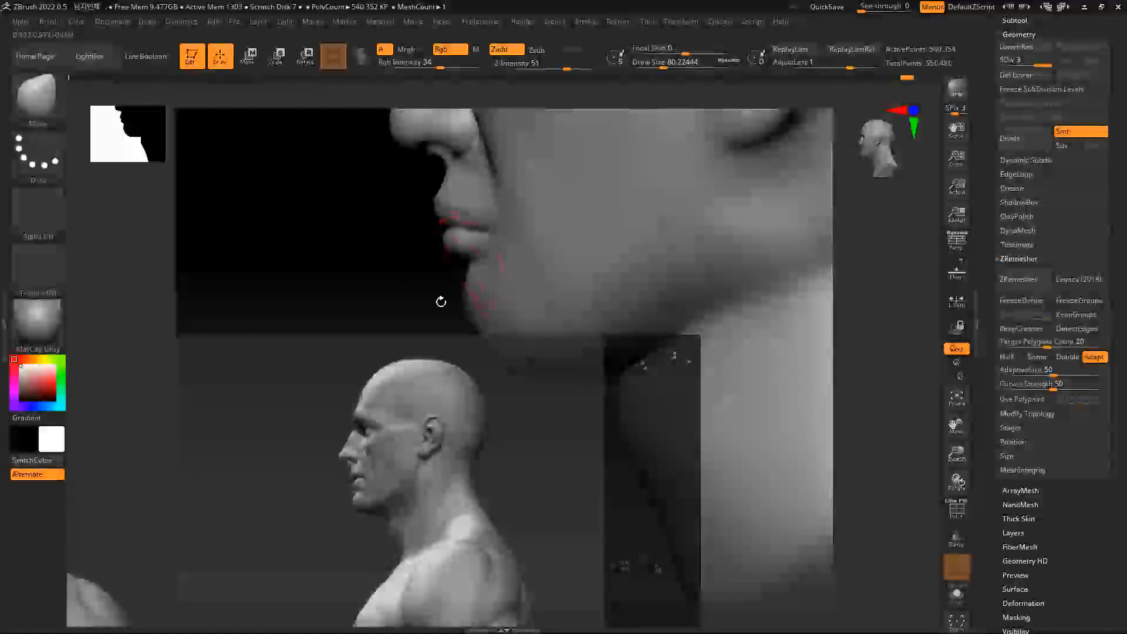
left_click_drag(405, 303, 522, 277, "shift")
Adjust the mouth corners and lower jawline from the front with the Move brush, using draw size about 145 for the jaw
left_click_drag(744, 271, 568, 294, "alt")
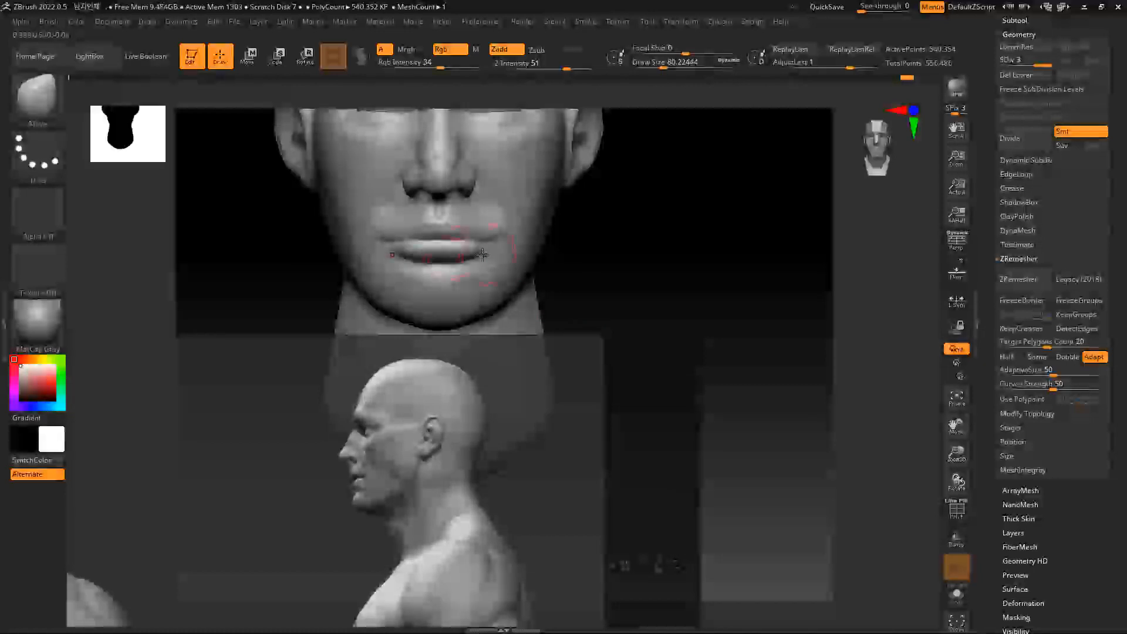
left_click_drag(724, 272, 812, 262, "alt")
key("space")
key("space")
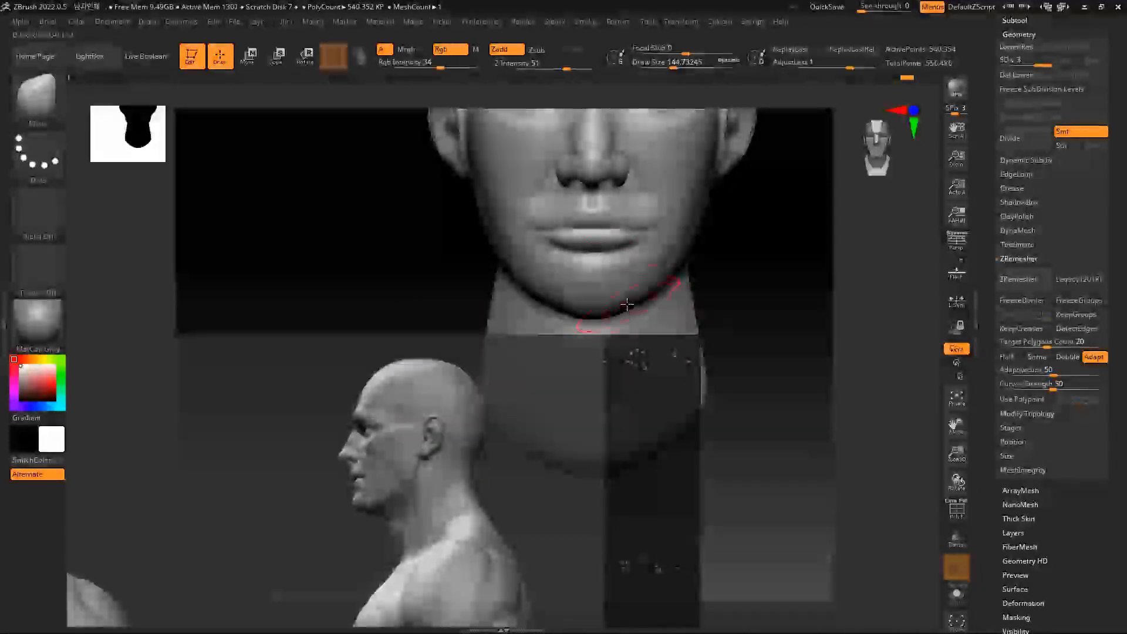
mouse_move(759, 254)
left_mouse_down("alt")
mouse_move(808, 287)
mouse_move(807, 275)
mouse_move(825, 322)
mouse_move(757, 304)
left_mouse_up("alt")
key("space")
Reposition the Spotlight reference so the front-facing head sits below the sculpt
key("z")
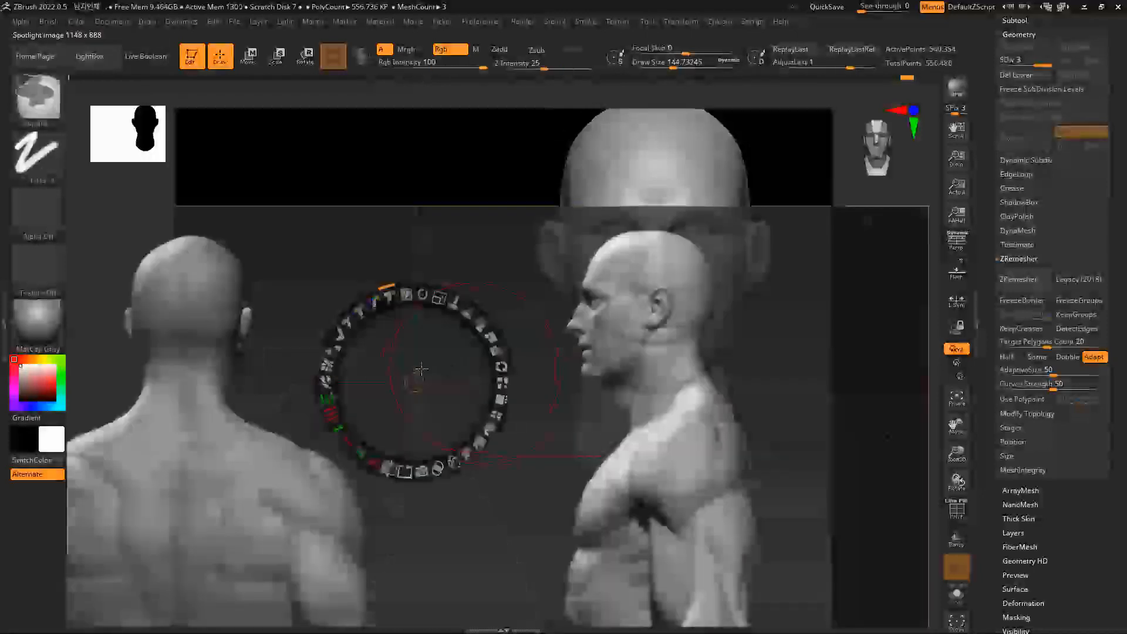
key("z")
key("z")
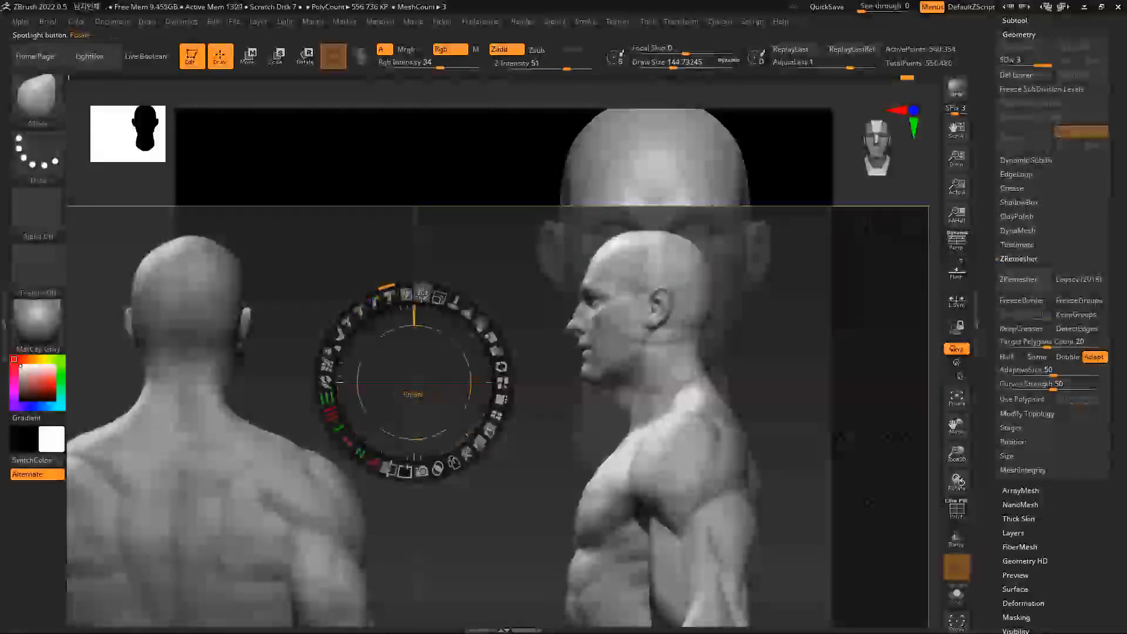
left_click(323, 251)
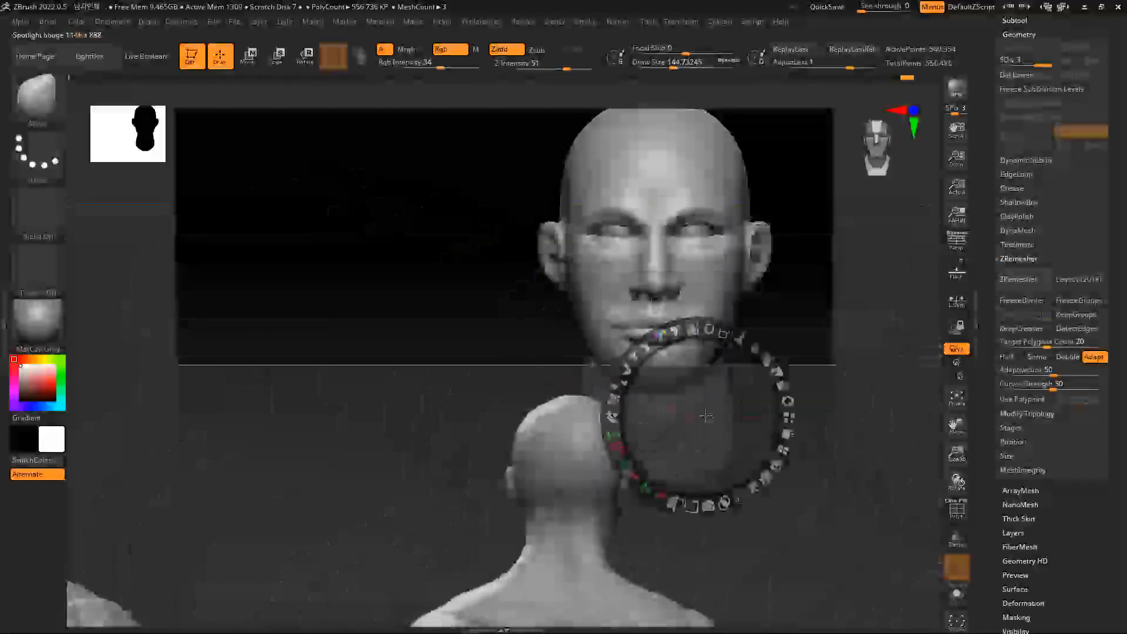
left_click_drag(458, 374, 537, 395)
key("z")
Build up the temple and cheekbone in three-quarter view with ClayBuildup at draw size about 83, smoothing the strokes
mouse_move(411, 255)
left_mouse_down()
mouse_move(447, 260)
mouse_move(547, 228)
mouse_move(517, 254)
left_mouse_up()
key("space")
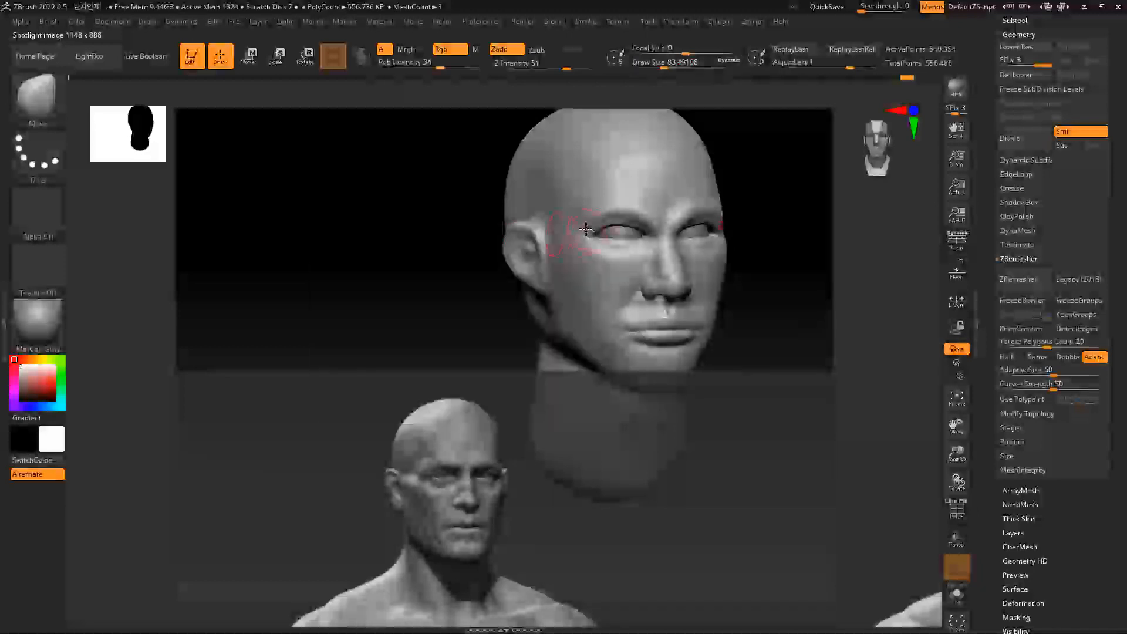
key("b")
key("c")
key("b")
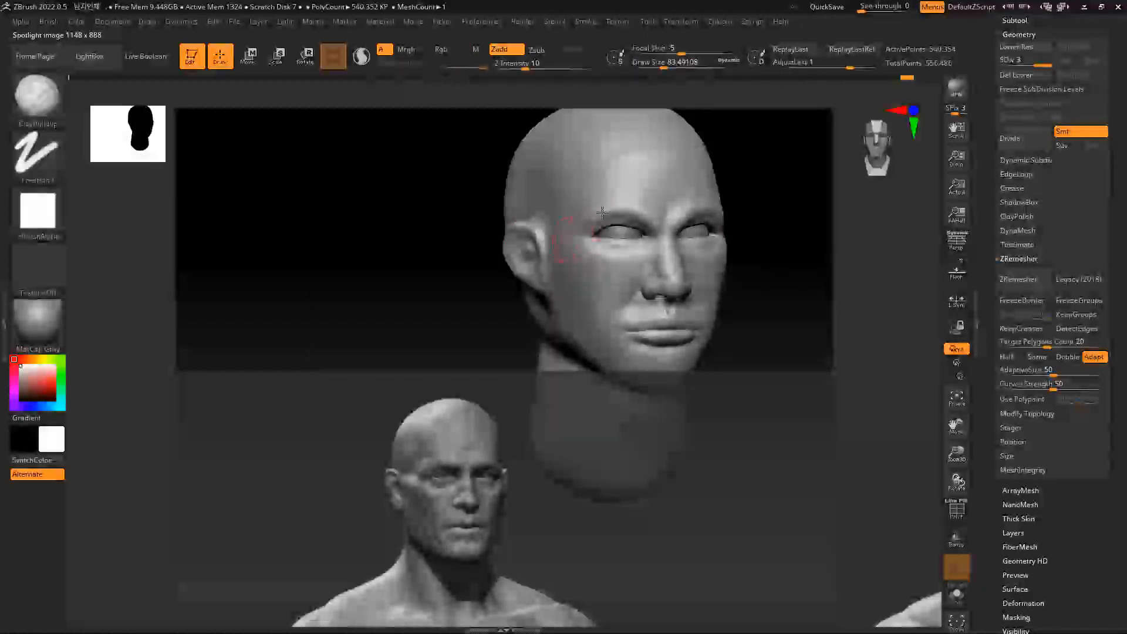
left_click_drag(605, 209, 555, 233)
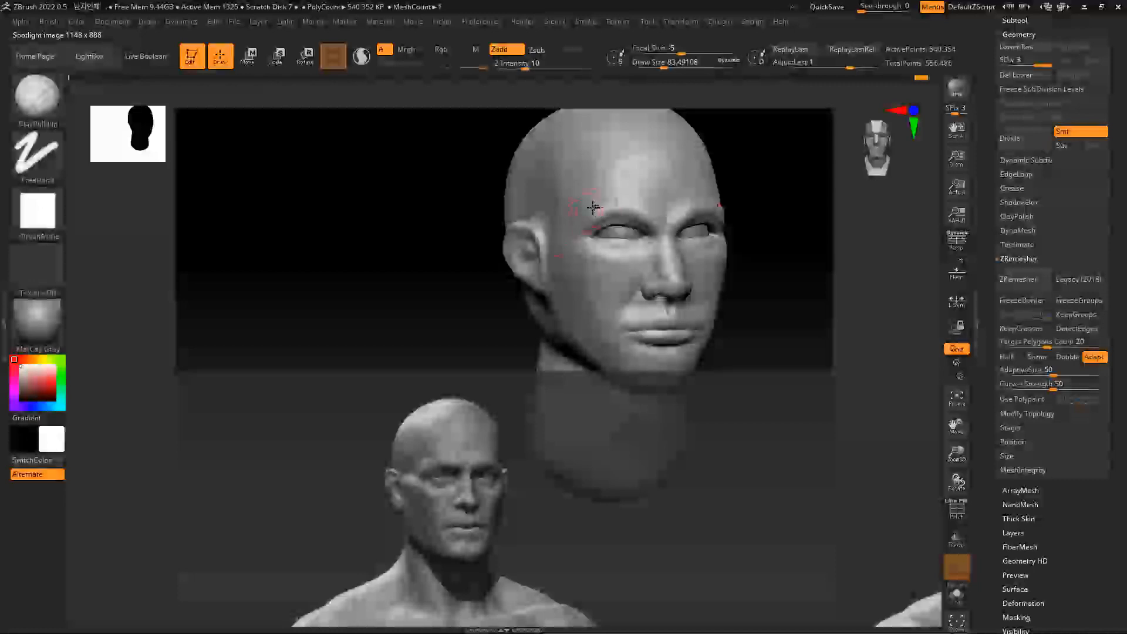
key("shift")
left_click_drag(576, 214, 572, 235, "shift")
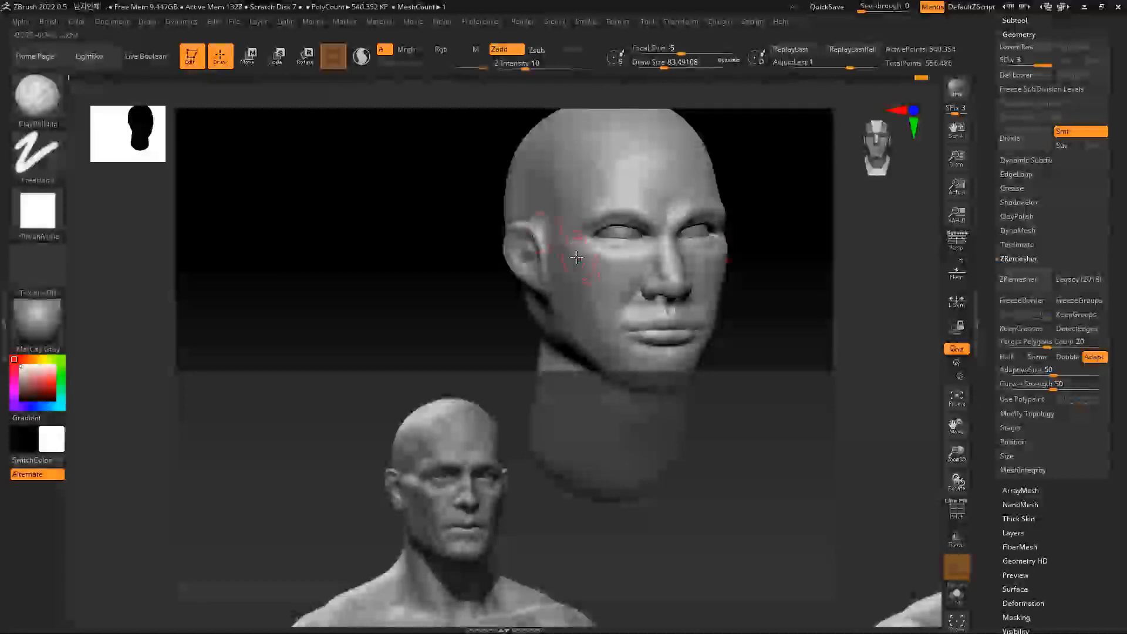
key("shift")
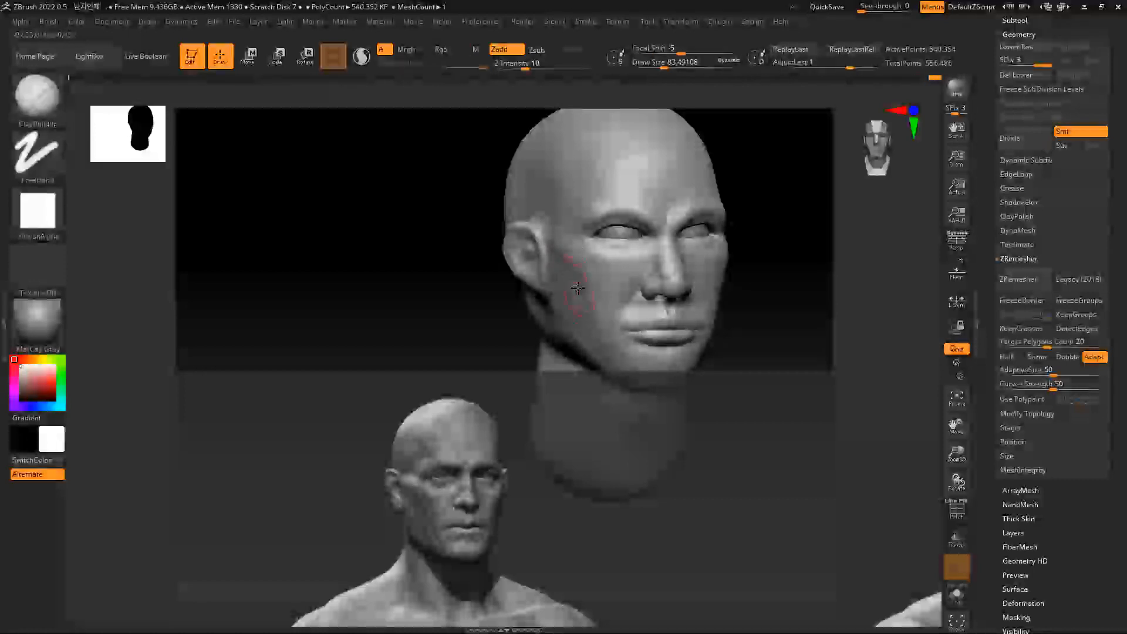
key("shift")
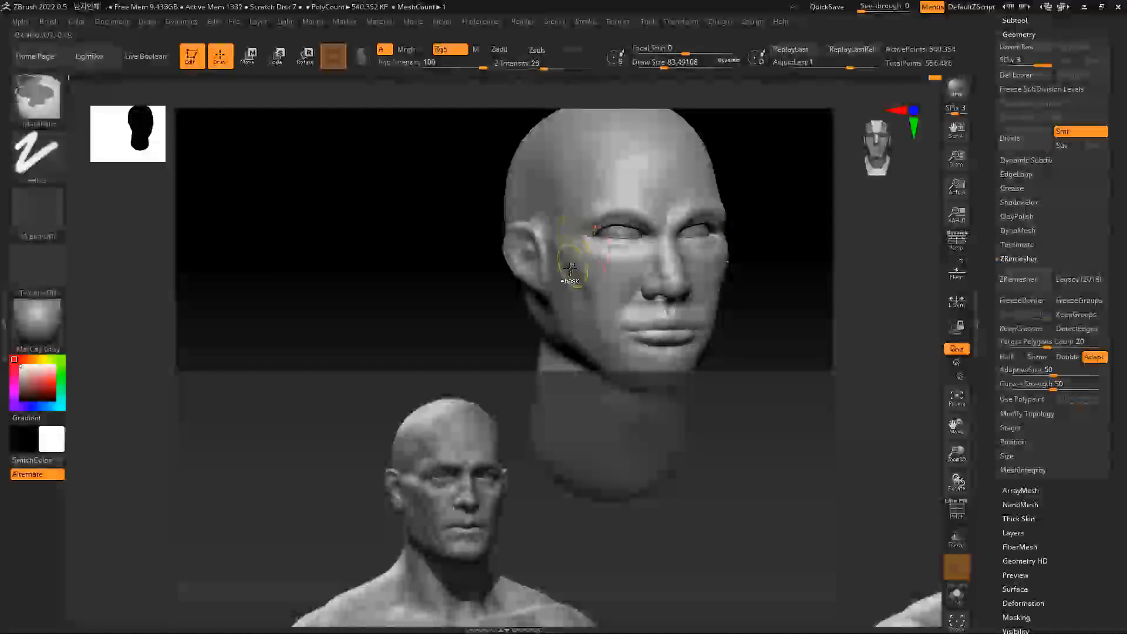
Soften the cheek in front of the ear, dropping the head to subdivision level 2 for broader smoothing
key("ctrl")
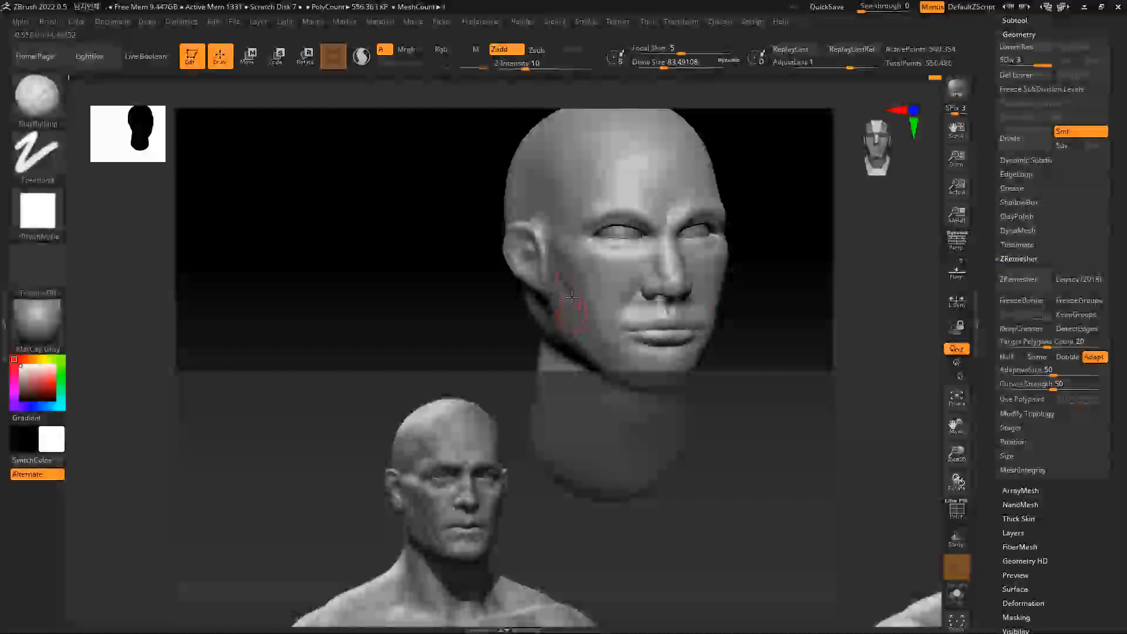
key("shift")
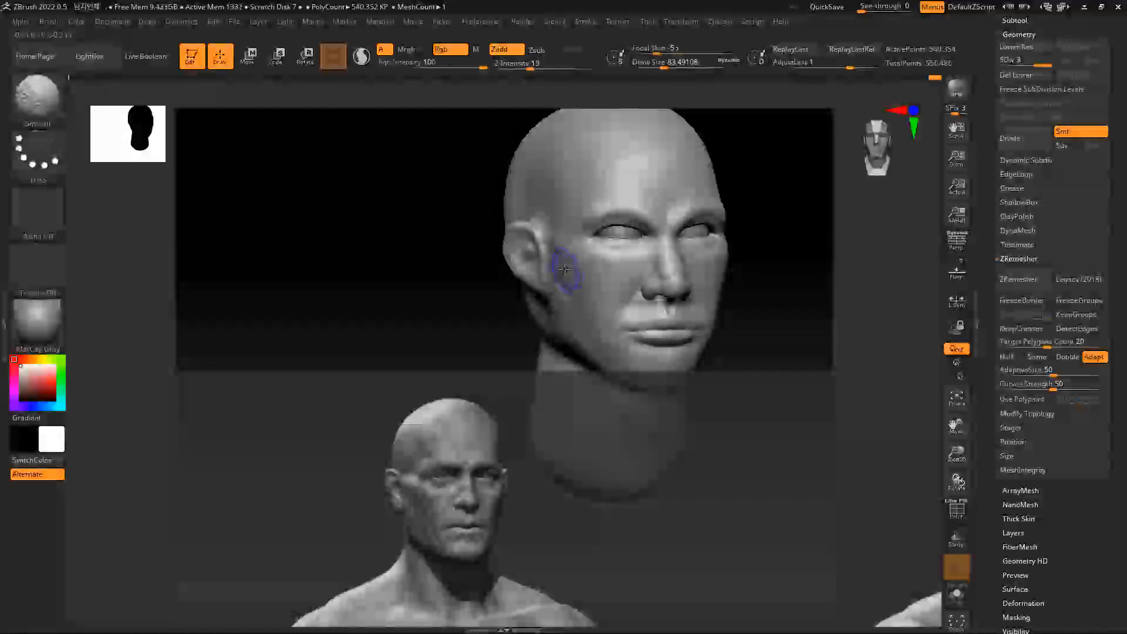
key("ctrl")
key("shift")
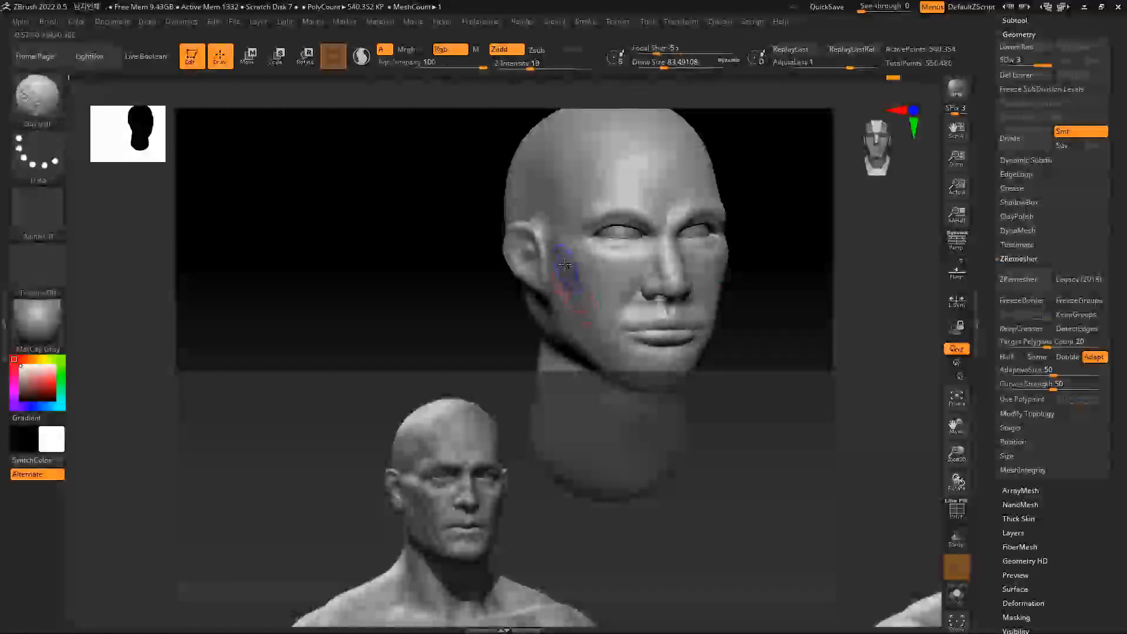
key("shift+d")
key("shift")
left_click_drag(557, 266, 560, 266, "shift")
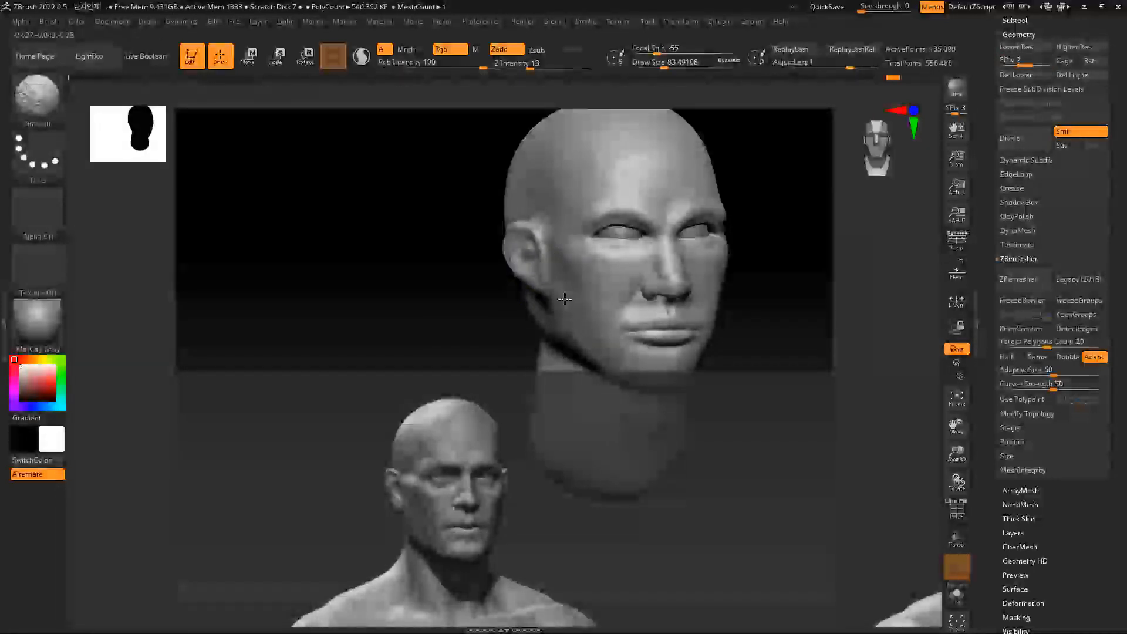
Build up the chin with ClayBuildup at draw size about 83 and smooth its lower edge
mouse_move(857, 297)
left_mouse_down()
mouse_move(817, 252)
mouse_move(772, 287)
mouse_move(755, 281)
left_mouse_up()
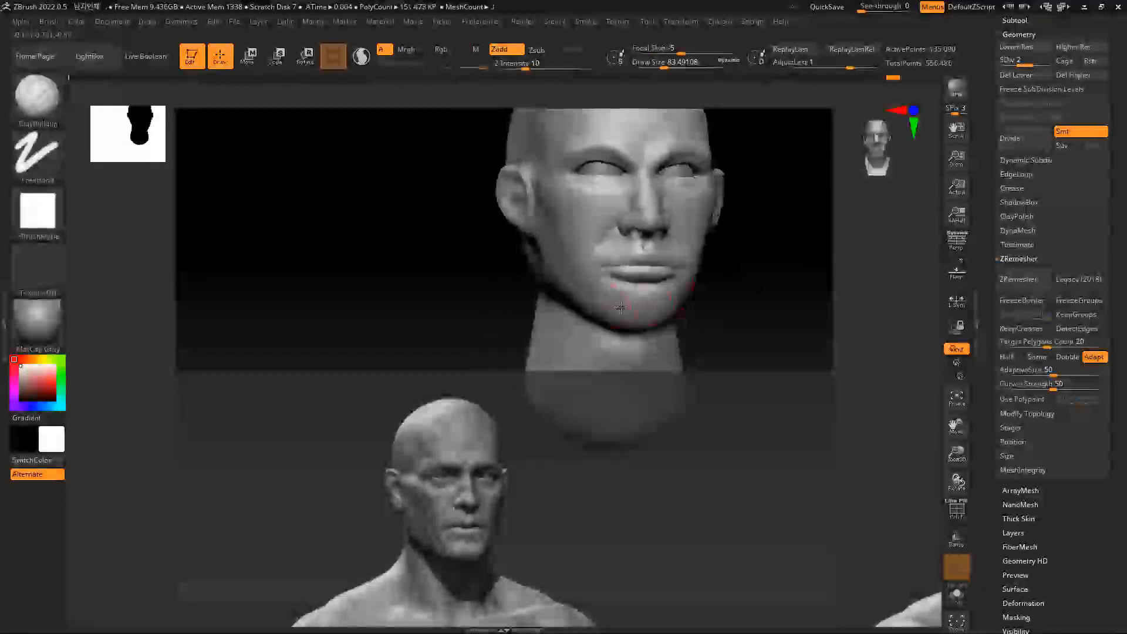
mouse_move(626, 312)
left_mouse_down("shift")
mouse_move(623, 302)
mouse_move(649, 323)
left_mouse_up("shift")
left_click_drag(792, 309, 845, 305)
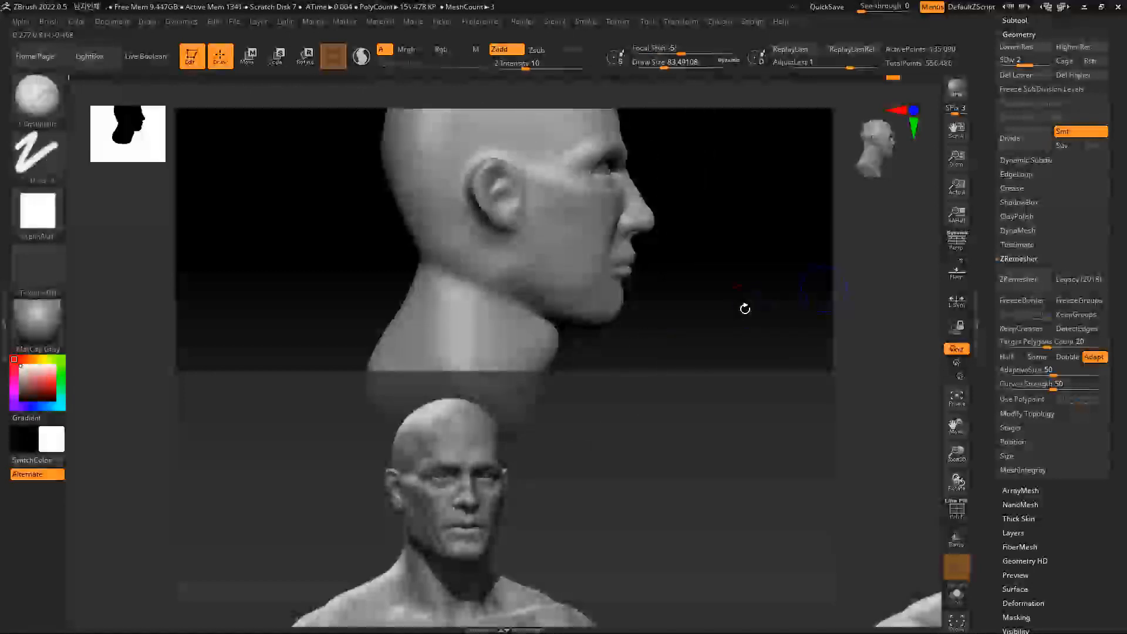
Build up the front of the chin with ClayBuildup at draw size about 71 and smooth the strokes
left_click_drag(745, 310, 702, 307, "shift")
key("space")
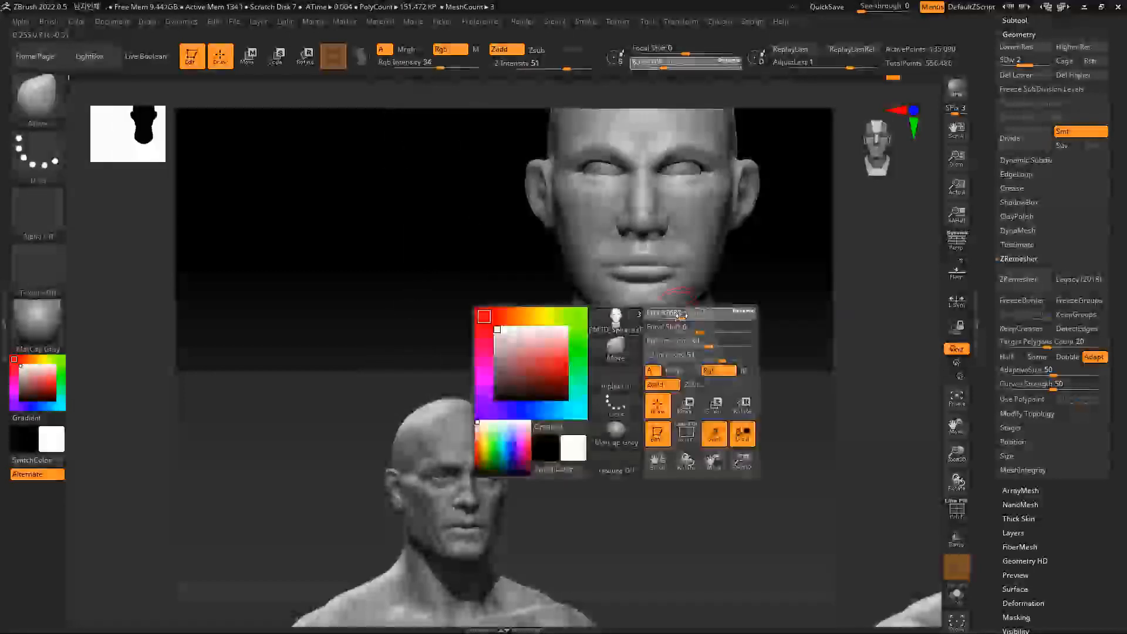
left_click_drag(772, 317, 605, 309)
key("space")
key("b")
key("c")
key("b")
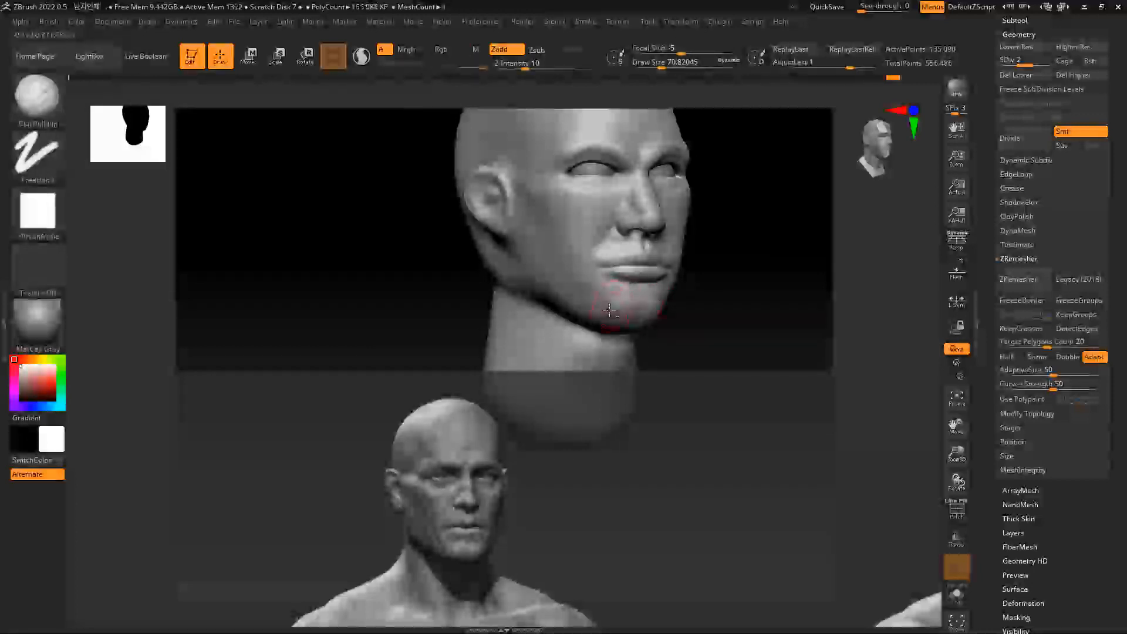
mouse_move(743, 332)
left_mouse_down()
mouse_move(657, 319)
mouse_move(646, 300)
left_mouse_up()
left_click_drag(806, 315, 845, 314, "shift")
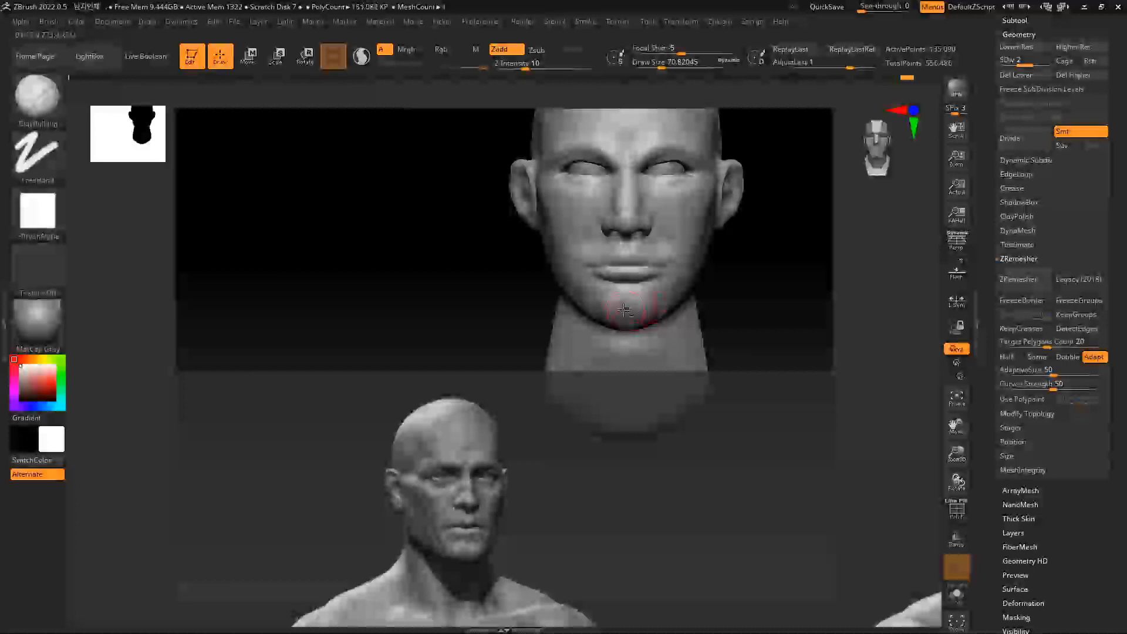
mouse_move(641, 307)
left_mouse_down("shift")
mouse_move(651, 320)
mouse_move(646, 301)
left_mouse_up("shift")
Reshape the area around the upper lip in front view with the Move brush at draw size about 83
left_click_drag(769, 284, 776, 313, "alt")
key("b")
key("m")
key("v")
key("space")
left_click_drag(675, 258, 647, 239)
key("space")
key("space")
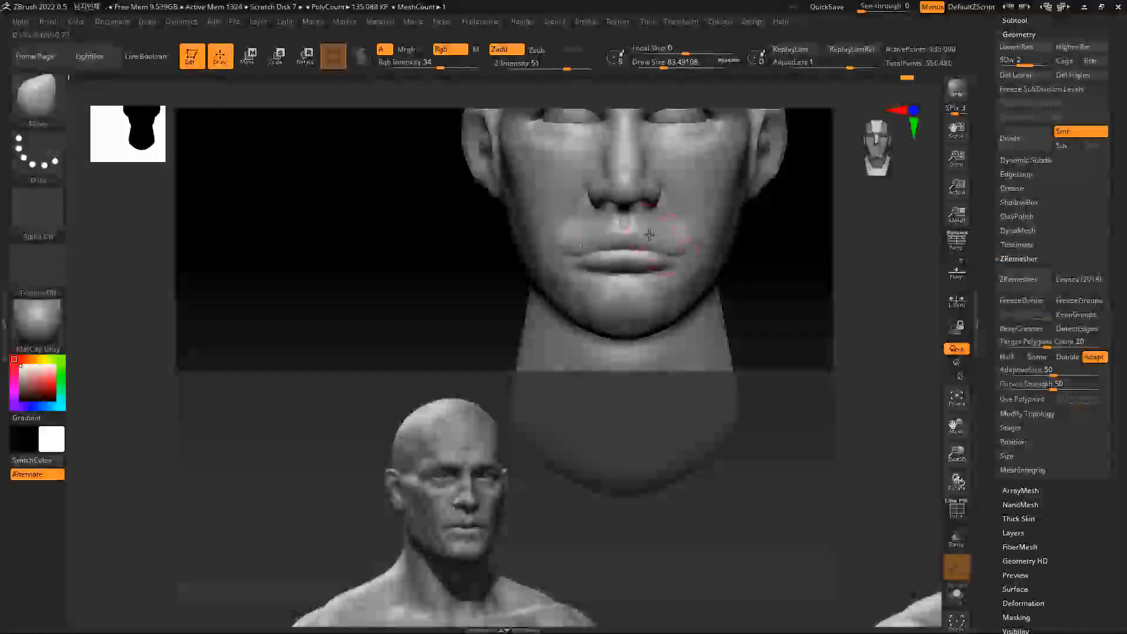
mouse_move(651, 233)
left_mouse_down()
mouse_move(682, 256)
mouse_move(632, 271)
left_mouse_up()
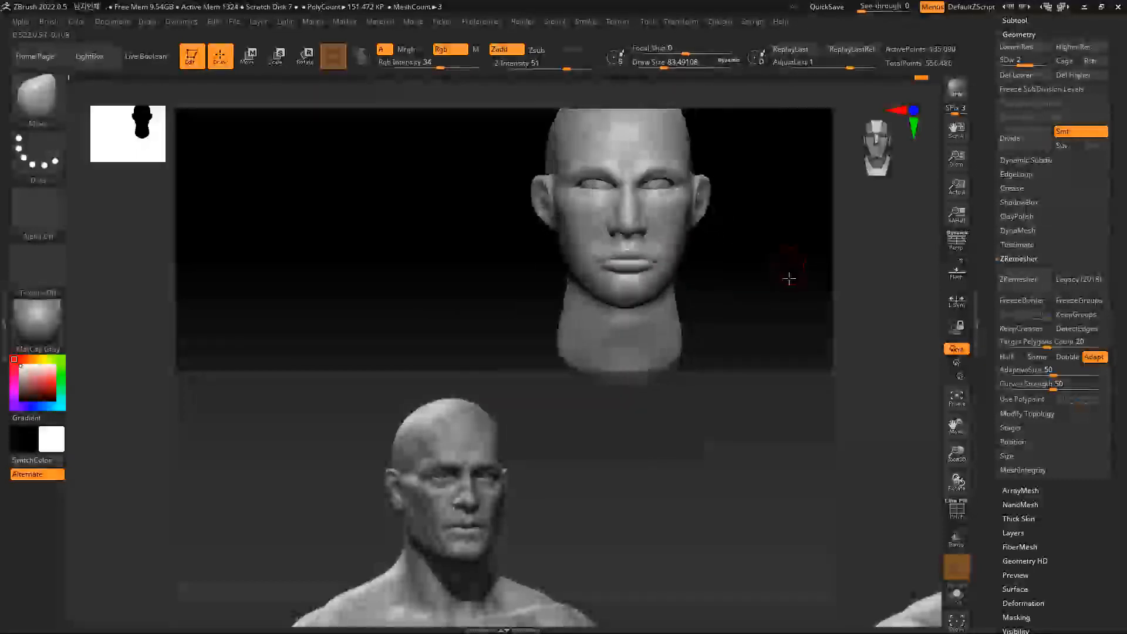
Adjust the profile between the nose and lips in side view, reducing the Move brush's draw size from about 149 to 112
mouse_move(790, 276)
left_mouse_down()
mouse_move(811, 274)
mouse_move(737, 280)
left_mouse_up()
mouse_move(745, 281)
left_mouse_down()
mouse_move(754, 282)
mouse_move(719, 291)
mouse_move(720, 311)
left_mouse_up()
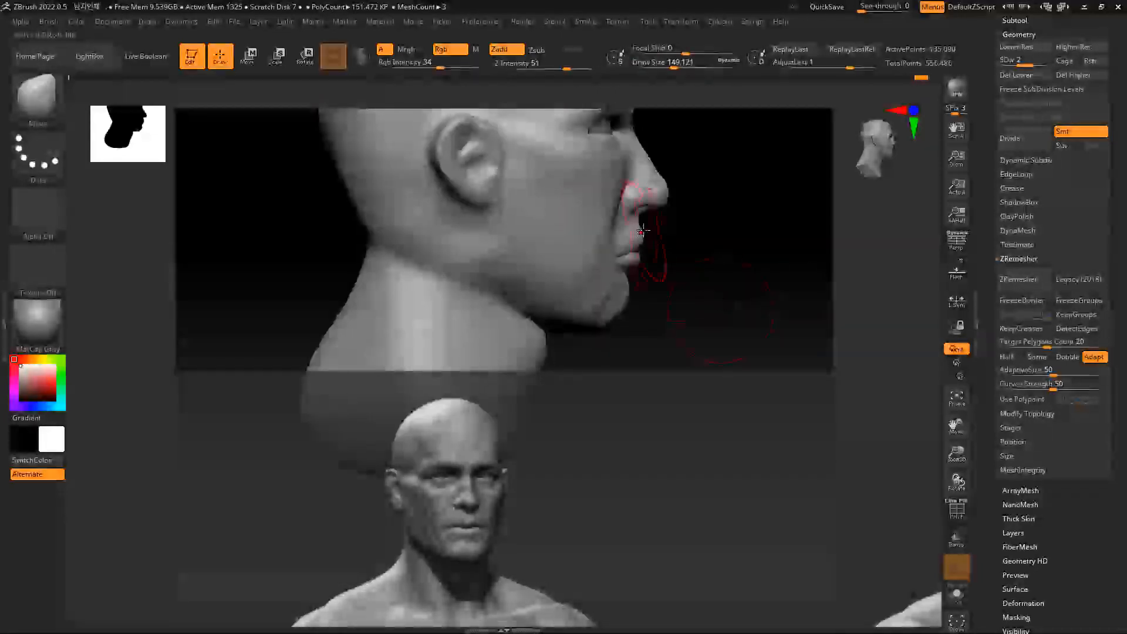
key("space")
mouse_move(642, 231)
left_mouse_down()
mouse_move(652, 231)
mouse_move(643, 209)
left_mouse_up()
key("space")
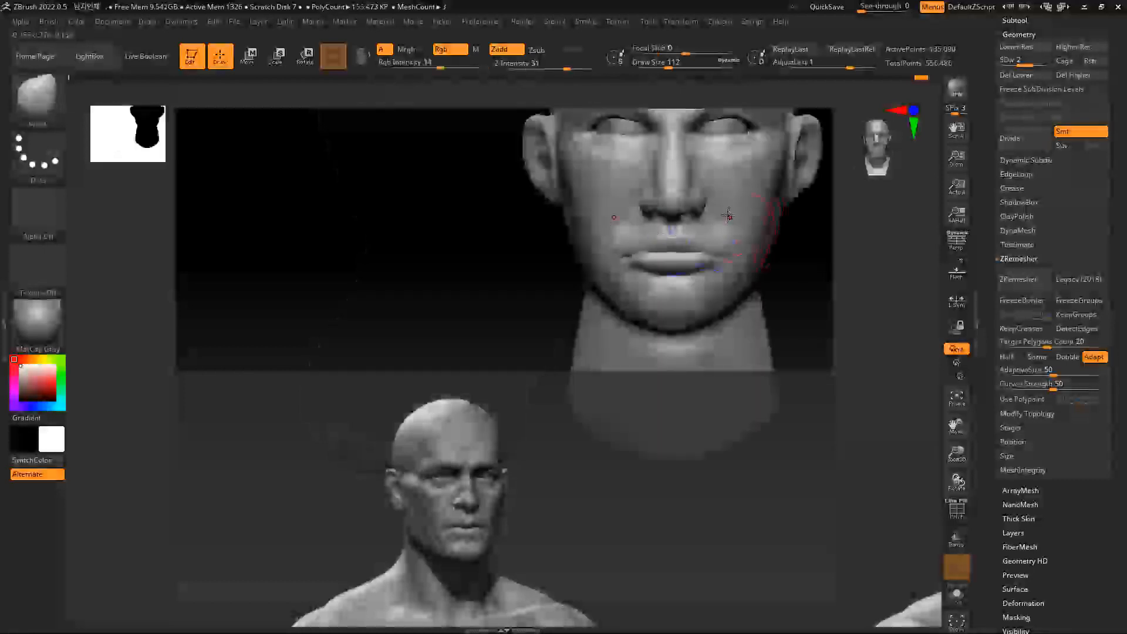
Try reshaping the centre of the upper lip with the Move brush at draw size about 59, and undo the last change
key("space")
left_click(684, 242)
key("space")
left_click(685, 241)
left_click_drag(833, 277, 764, 324, "alt")
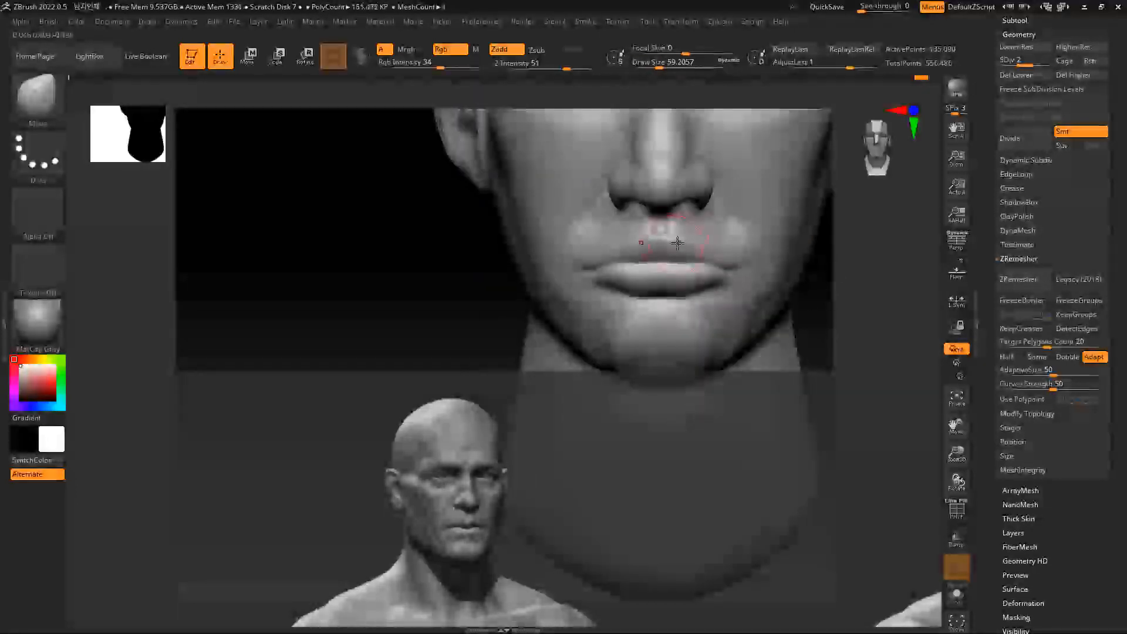
key("ctrl+z")
Build up the upper lip from its centre towards the mouth corner with ClayBuildup
key("b")
key("c")
key("b")
key("space")
mouse_move(659, 246)
left_mouse_down()
mouse_move(604, 241)
mouse_move(578, 260)
left_mouse_up()
Reshape the lower lip and mouth corners with the Move brush at draw sizes of about 74 and 41
key("b")
key("m")
key("v")
key("space")
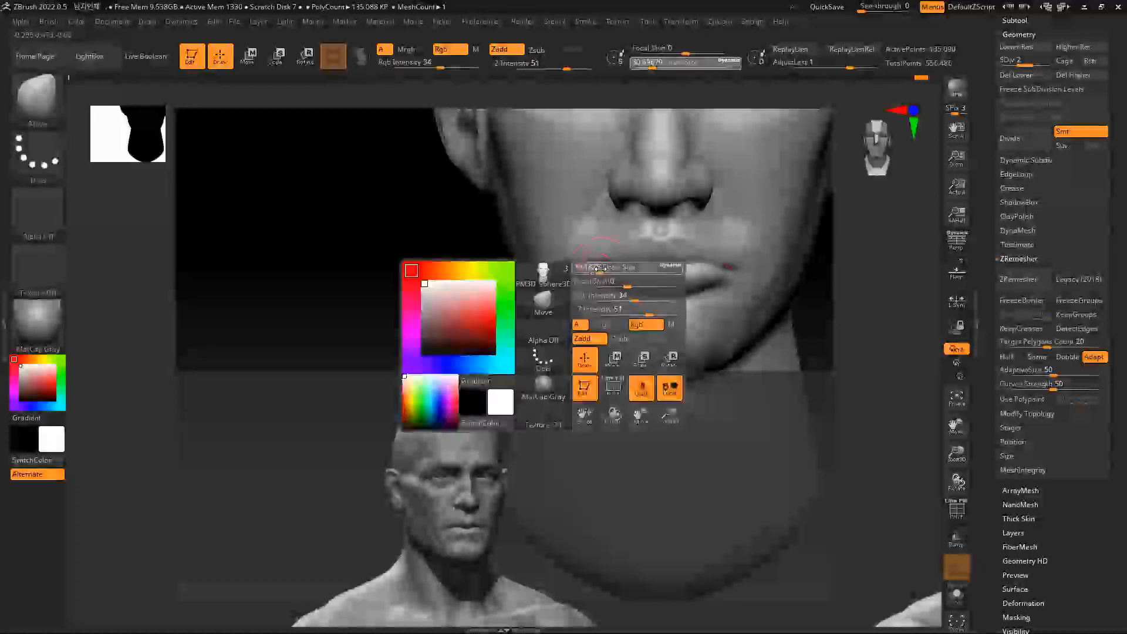
left_click_drag(591, 259, 608, 259)
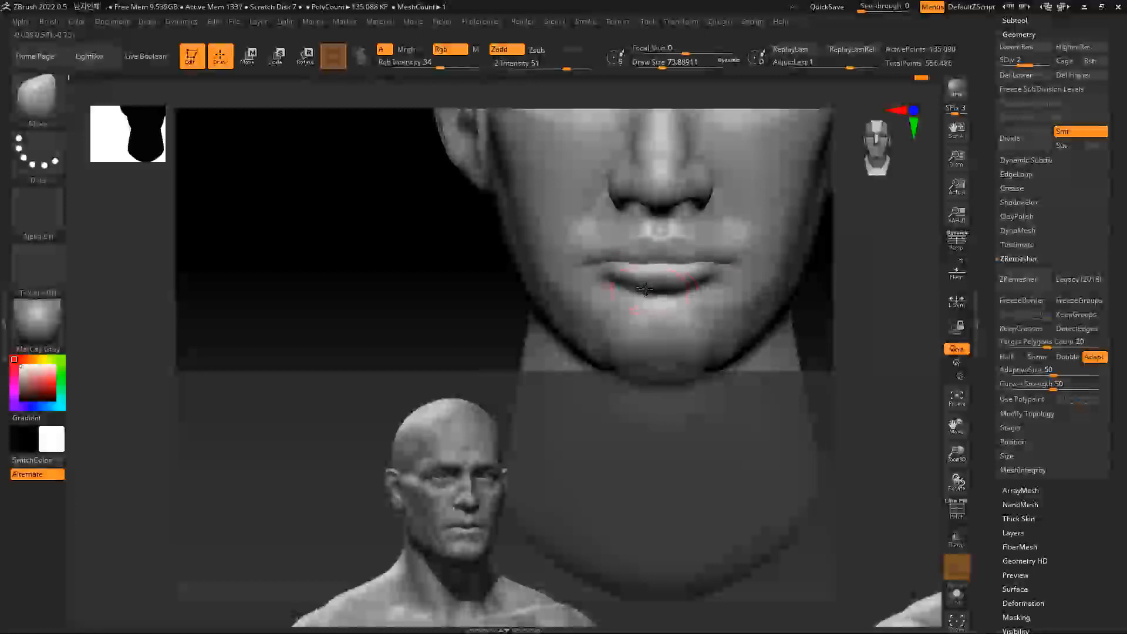
key("space")
left_click_drag(688, 290, 693, 286)
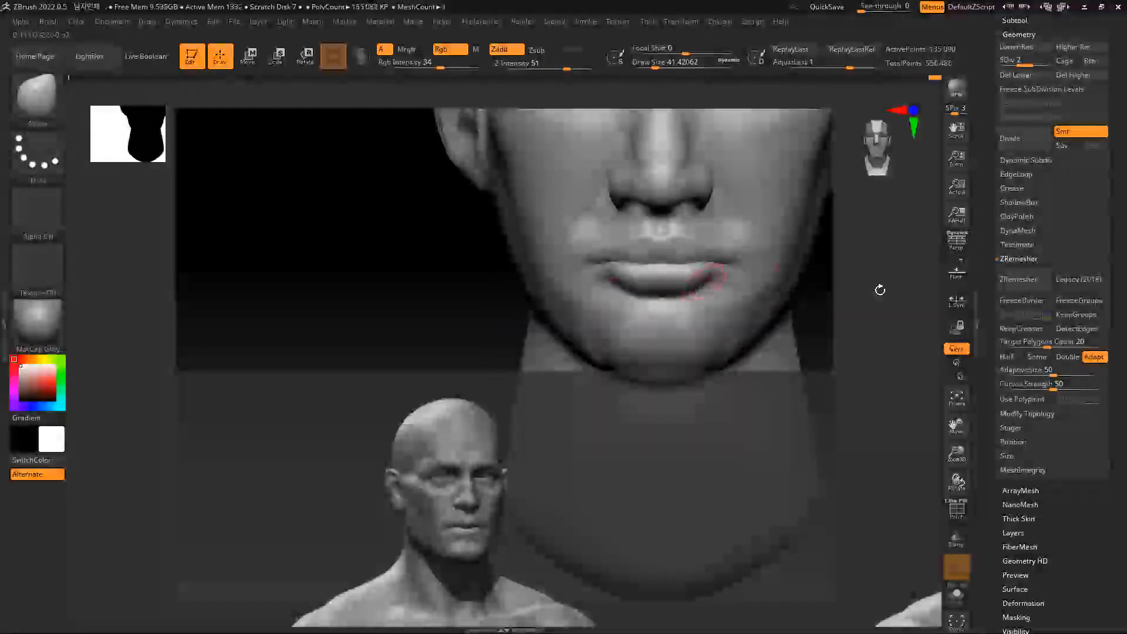
Refine the lip and nose-tip profile in side view with the Move brush, raising the draw size to about 54
left_click_drag(880, 289, 908, 310)
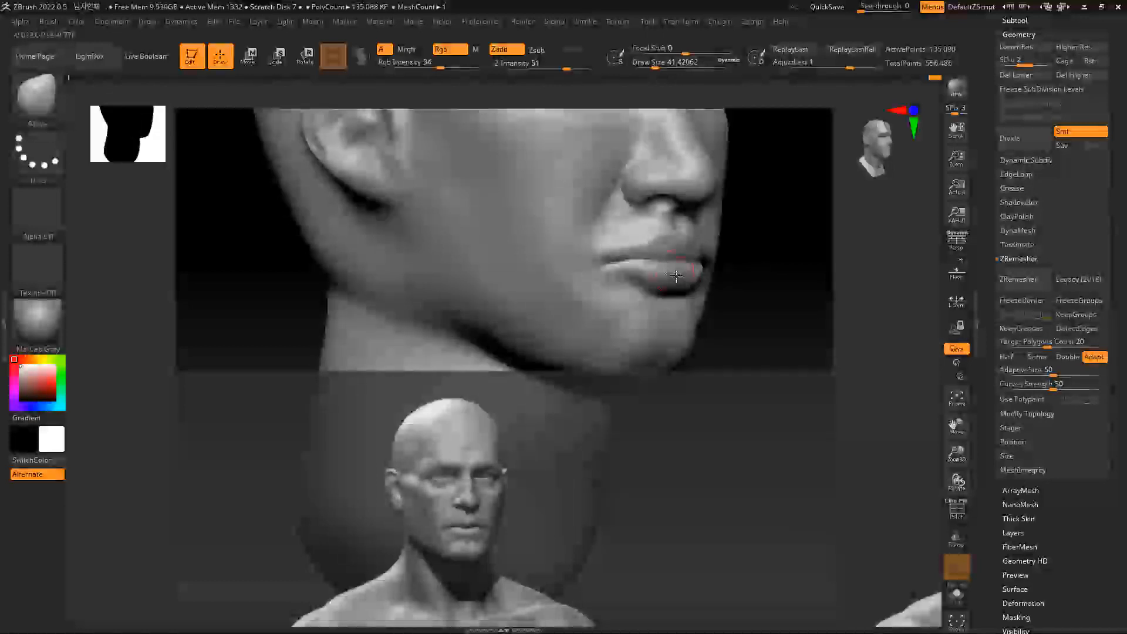
left_click_drag(787, 302, 740, 282, "shift")
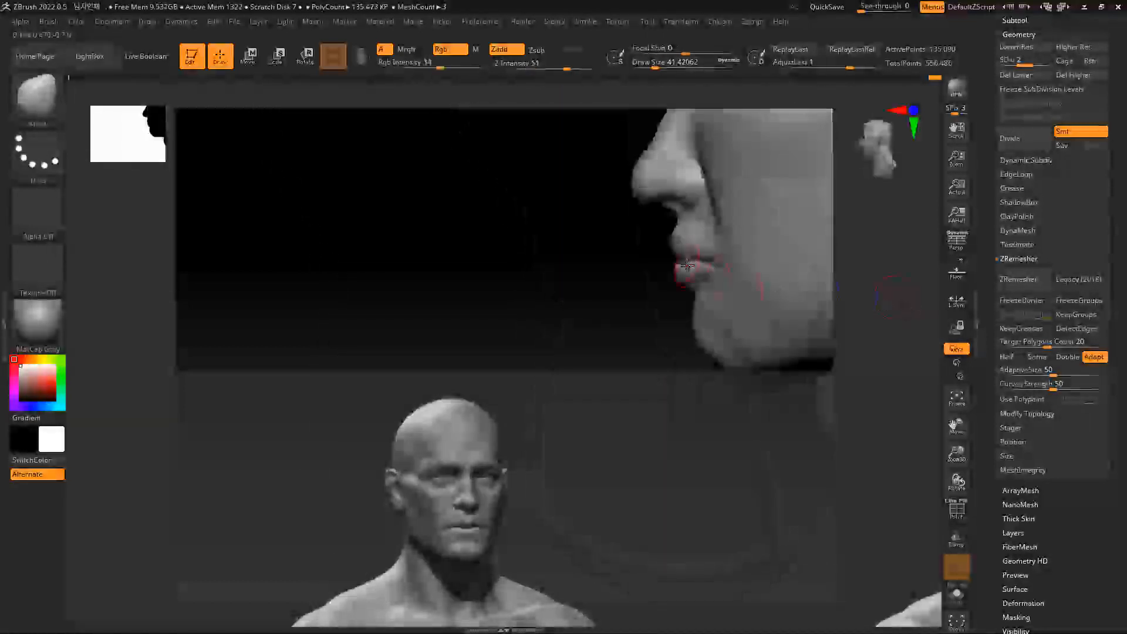
mouse_move(611, 313)
left_mouse_down()
mouse_move(586, 279)
mouse_move(606, 284)
mouse_move(624, 262)
mouse_move(642, 300)
left_mouse_up()
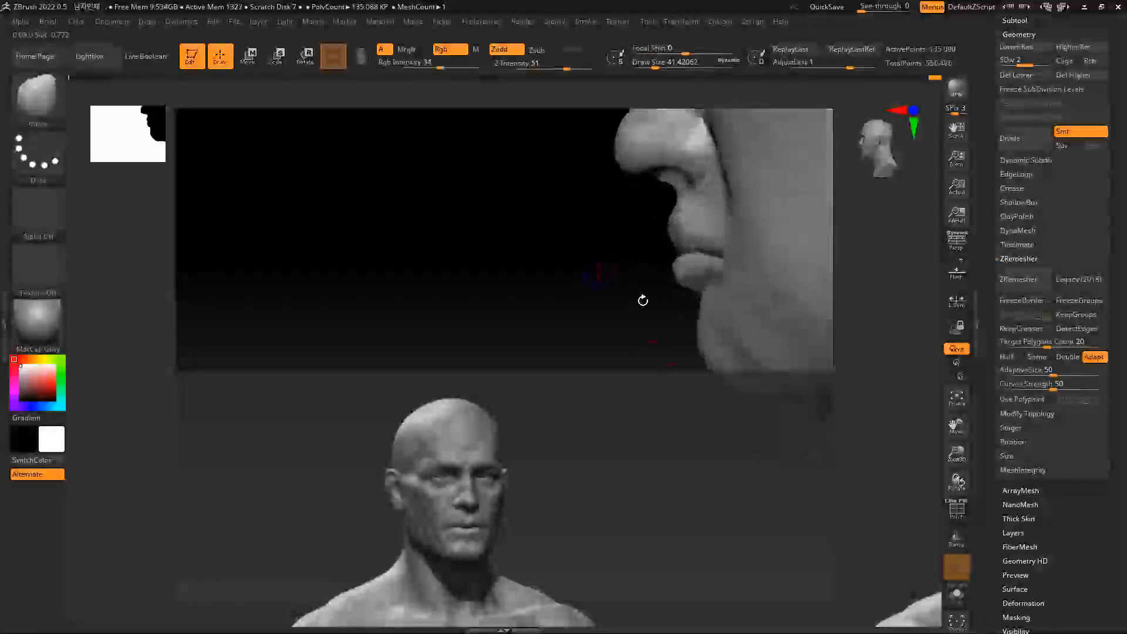
key("space")
left_click_drag(602, 230, 594, 303)
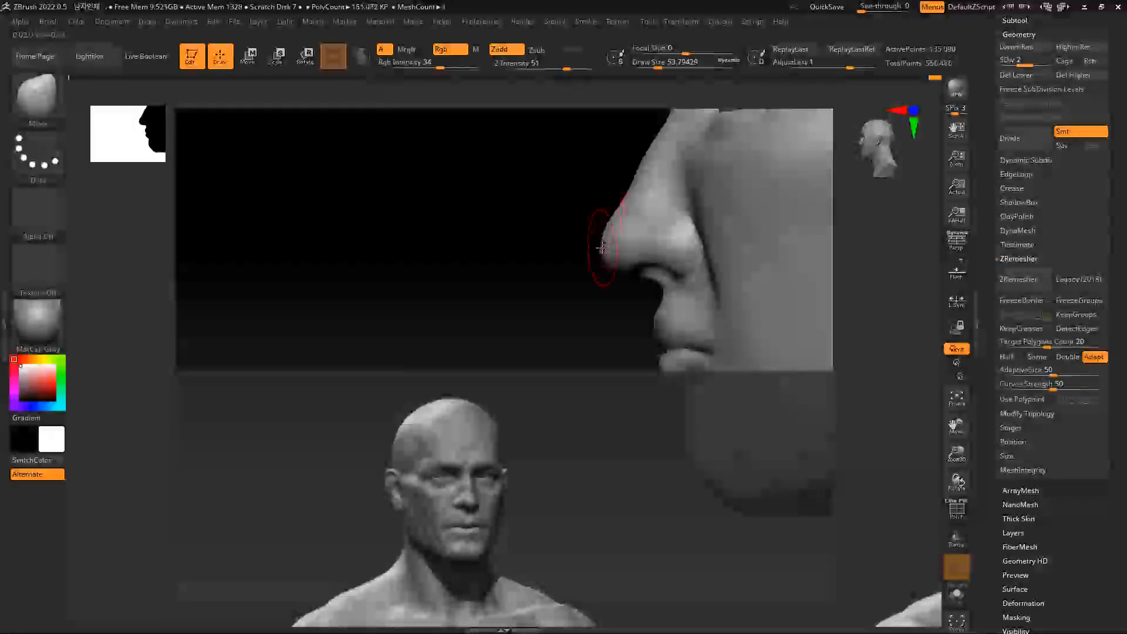
Refine the lower lip with Move, and build up its volume using ClayBuildup at draw size about 46 with light smoothing
left_click_drag(561, 312, 704, 291)
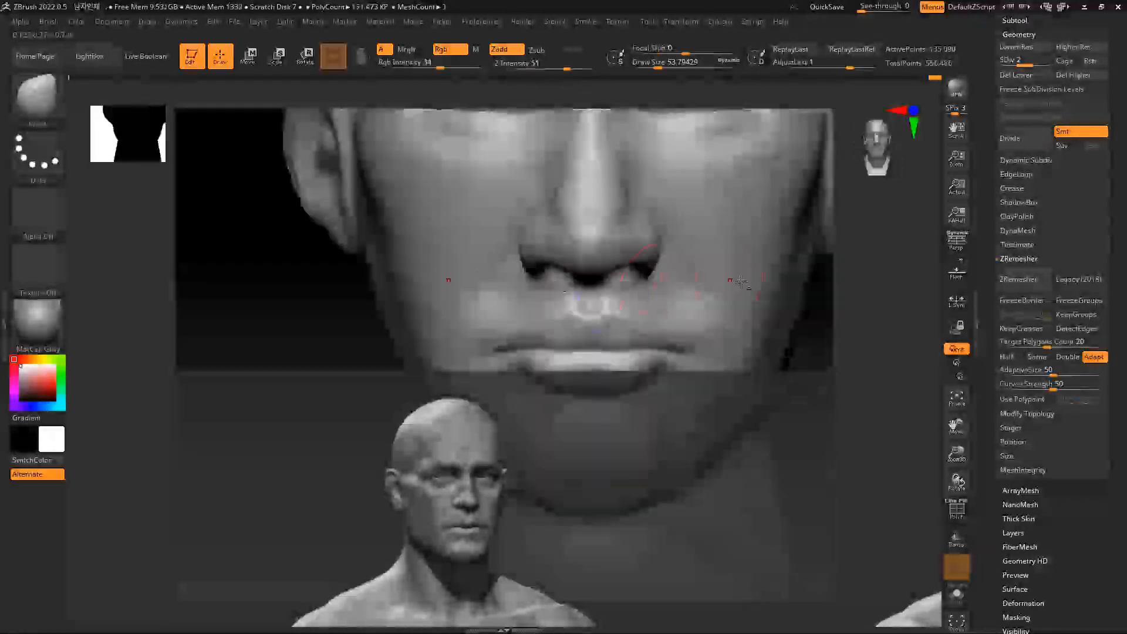
left_click_drag(884, 356, 837, 249, "alt")
mouse_move(795, 299)
left_mouse_down("alt")
mouse_move(827, 334)
mouse_move(808, 292)
mouse_move(787, 305)
mouse_move(822, 313)
mouse_move(820, 264)
left_mouse_up("alt")
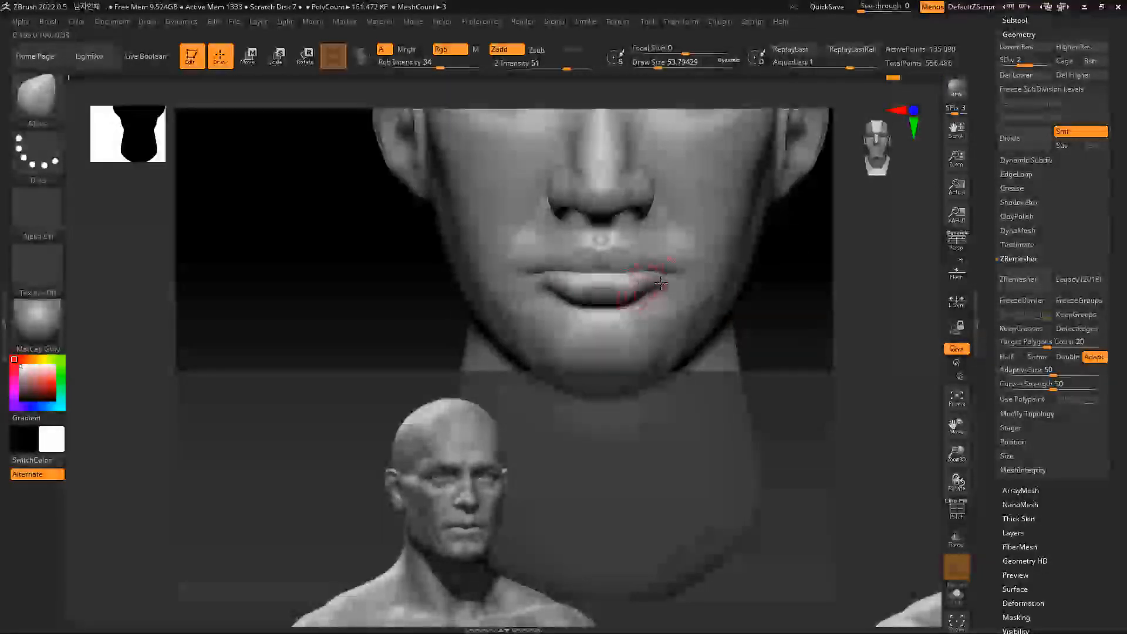
left_click_drag(848, 322, 822, 314)
key("space")
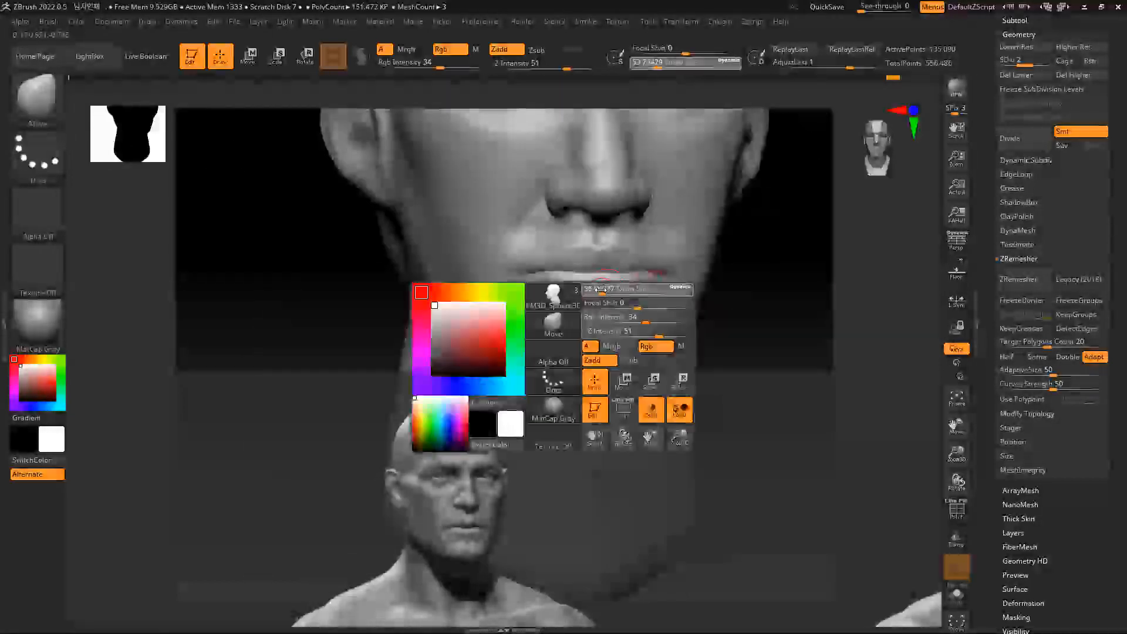
key("ctrl")
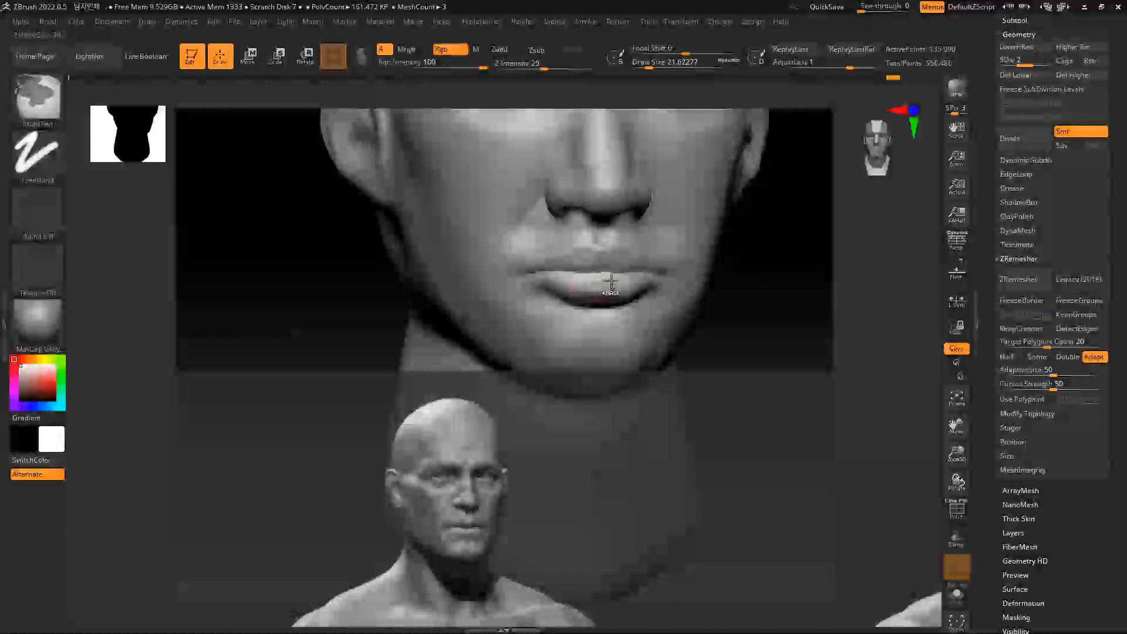
key("space")
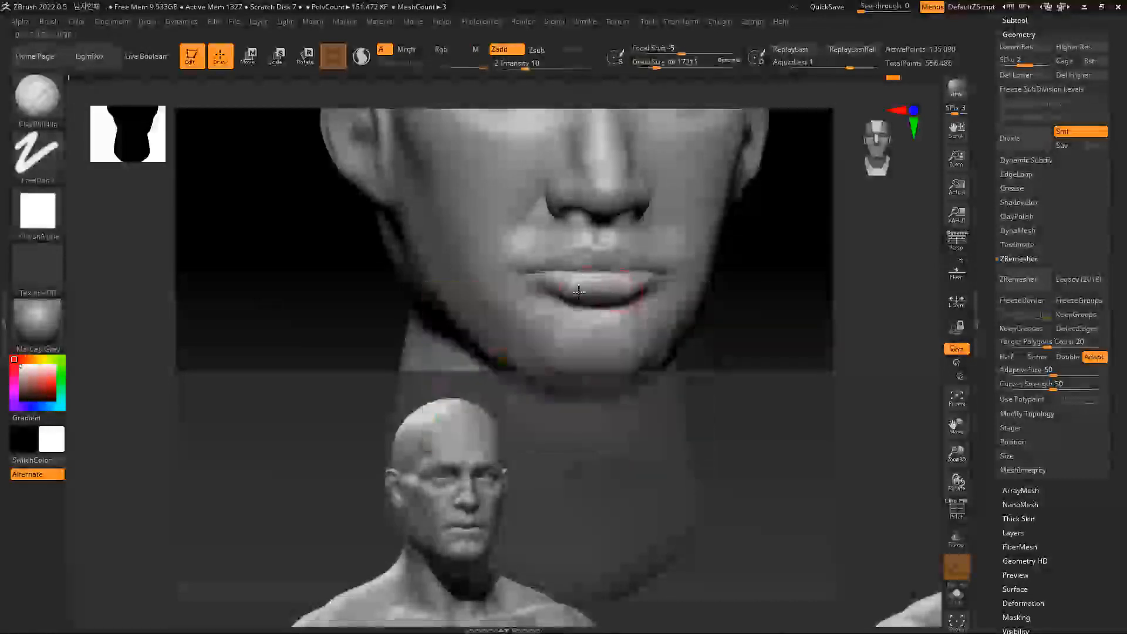
key("shift")
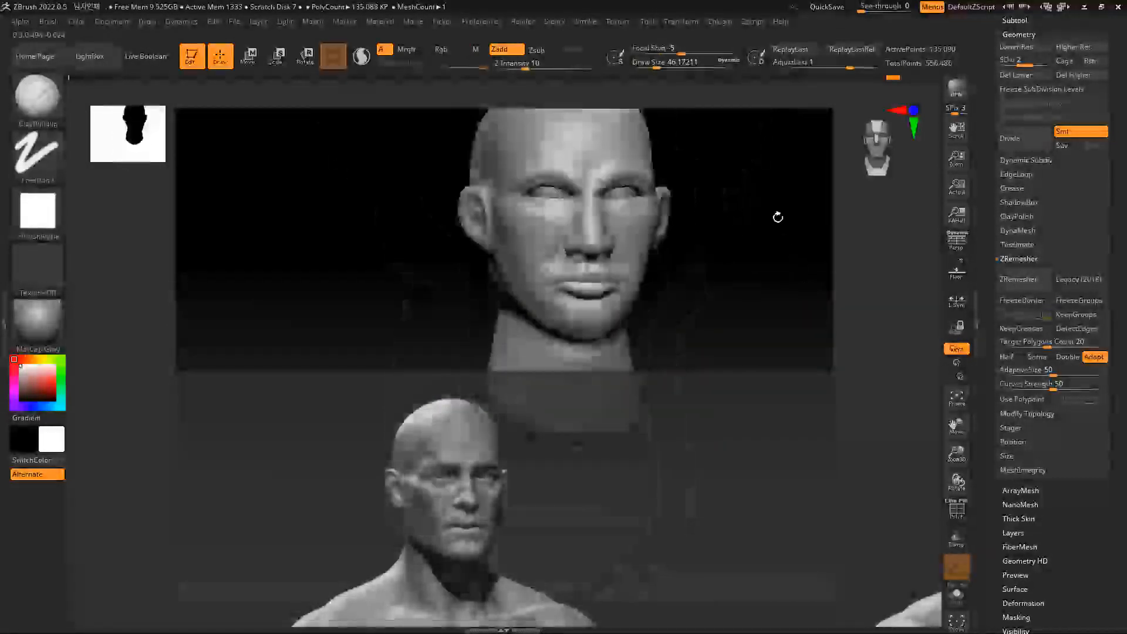
Carve the mouth corner in three-quarter view with DamStandard at draw size about 46 and smooth the surrounding skin
mouse_move(781, 216)
left_mouse_down()
mouse_move(750, 284)
mouse_move(780, 294)
mouse_move(722, 244)
mouse_move(772, 262)
mouse_move(755, 287)
mouse_move(676, 289)
mouse_move(790, 289)
mouse_move(581, 276)
mouse_move(655, 291)
mouse_move(521, 275)
left_mouse_up()
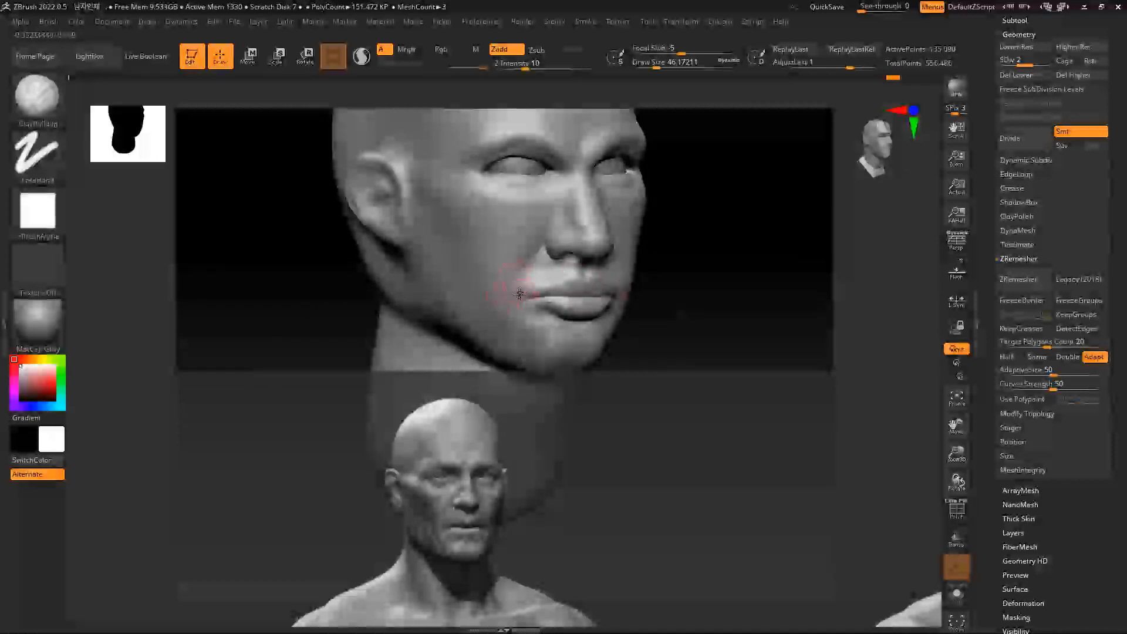
key("b")
key("d")
key("s")
mouse_move(521, 298)
left_mouse_down()
mouse_move(509, 313)
mouse_move(542, 298)
mouse_move(525, 300)
left_mouse_up()
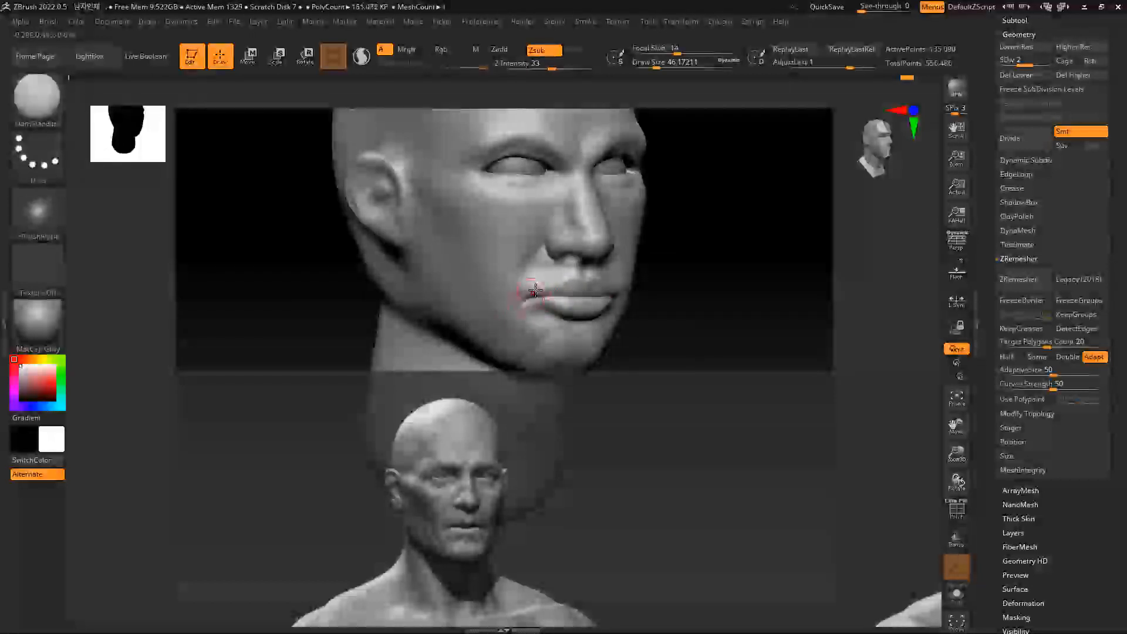
left_click_drag(515, 311, 536, 269, "shift")
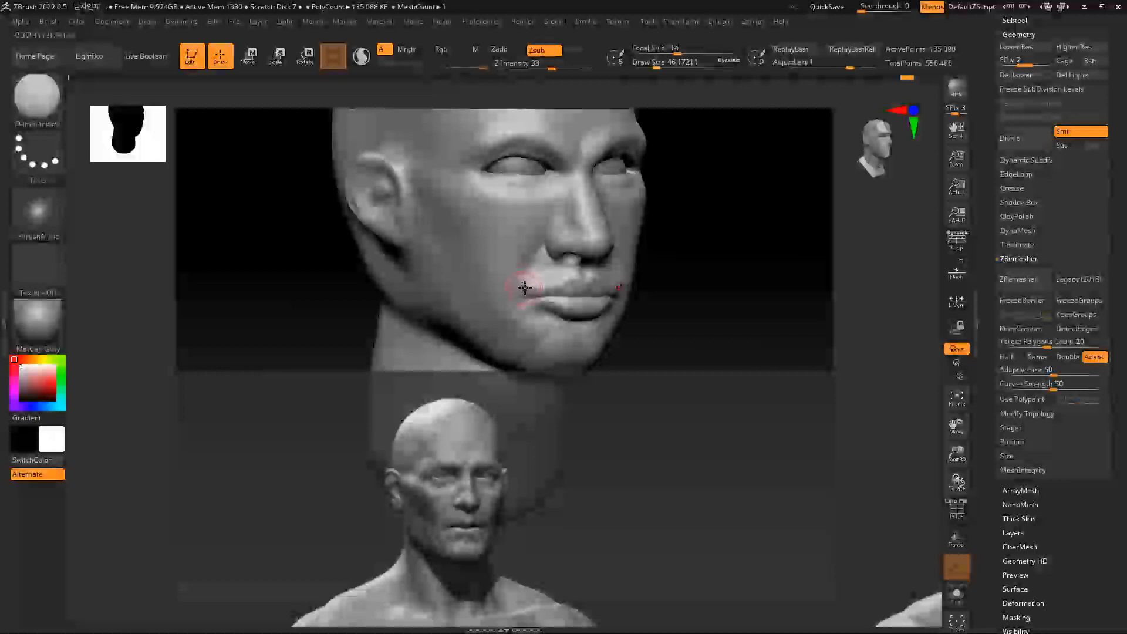
Build up the flesh beside and below the mouth corner with ClayBuildup at draw size about 46
key("b")
key("c")
key("b")
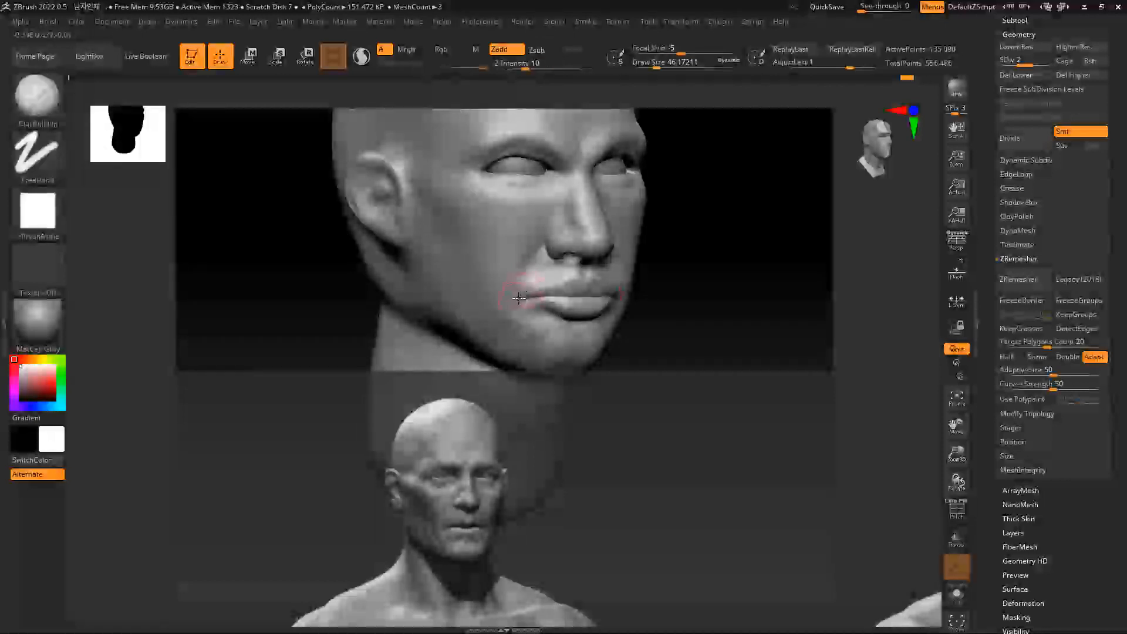
mouse_move(512, 320)
left_mouse_down()
mouse_move(504, 327)
mouse_move(514, 302)
left_mouse_up()
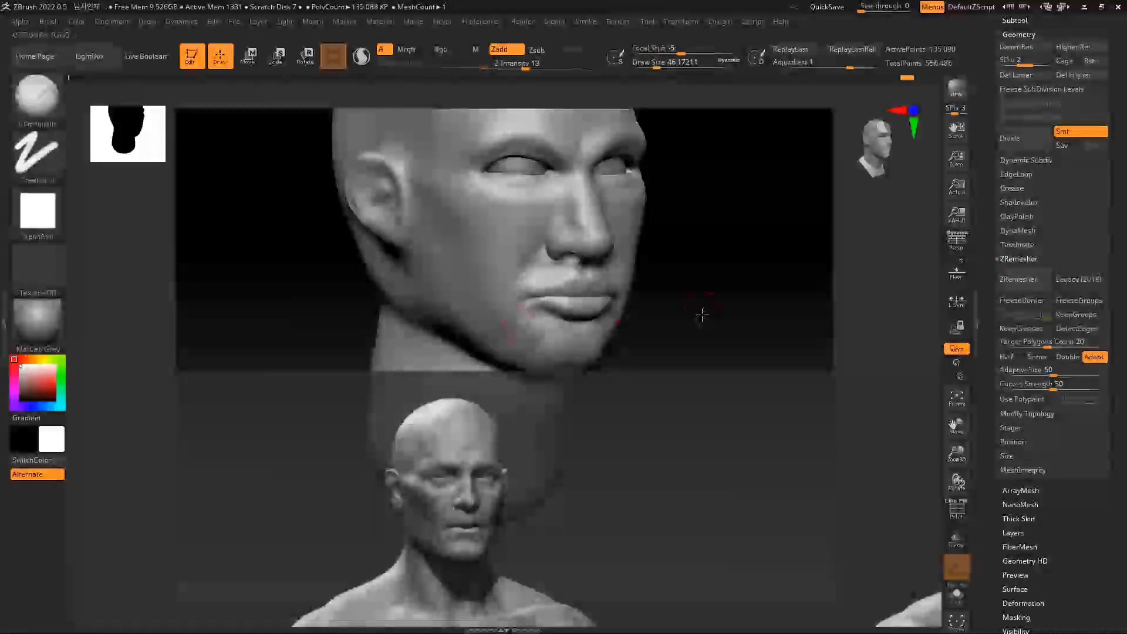
left_click_drag(702, 315, 643, 276, "shift")
mouse_move(729, 251)
left_mouse_down()
mouse_move(793, 260)
mouse_move(503, 250)
mouse_move(517, 281)
left_mouse_up()
Carve the nasolabial fold from the nostril wing past the mouth corner with DamStandard, smoothing the crease
key("b")
key("d")
key("s")
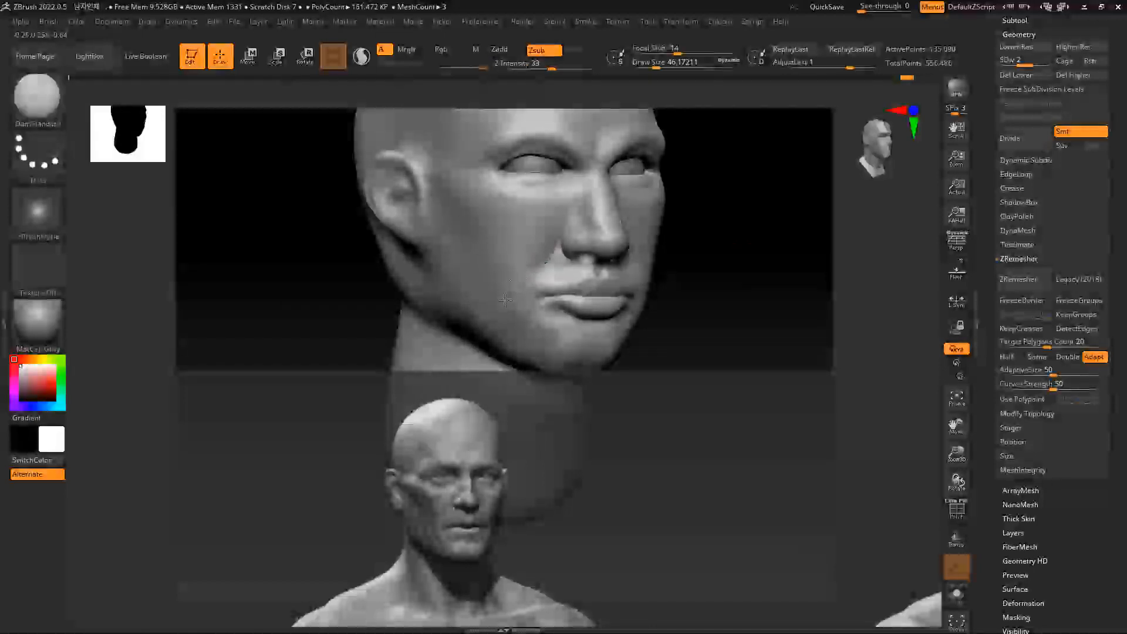
key("shift")
left_click_drag(535, 259, 505, 305, "shift")
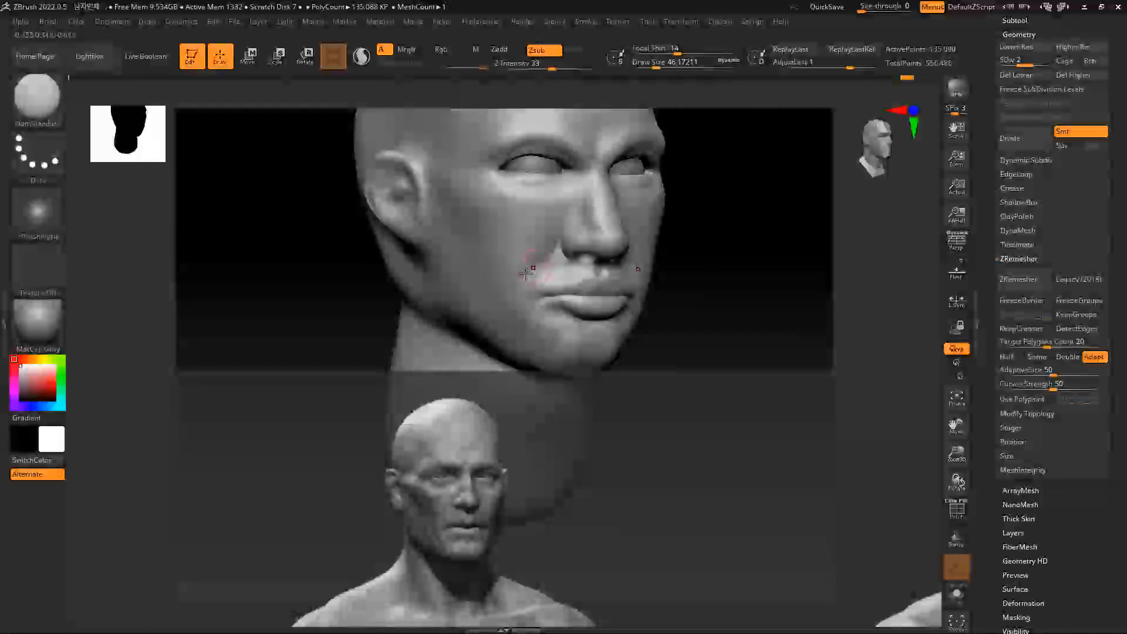
key("shift")
left_click_drag(528, 258, 503, 306, "shift")
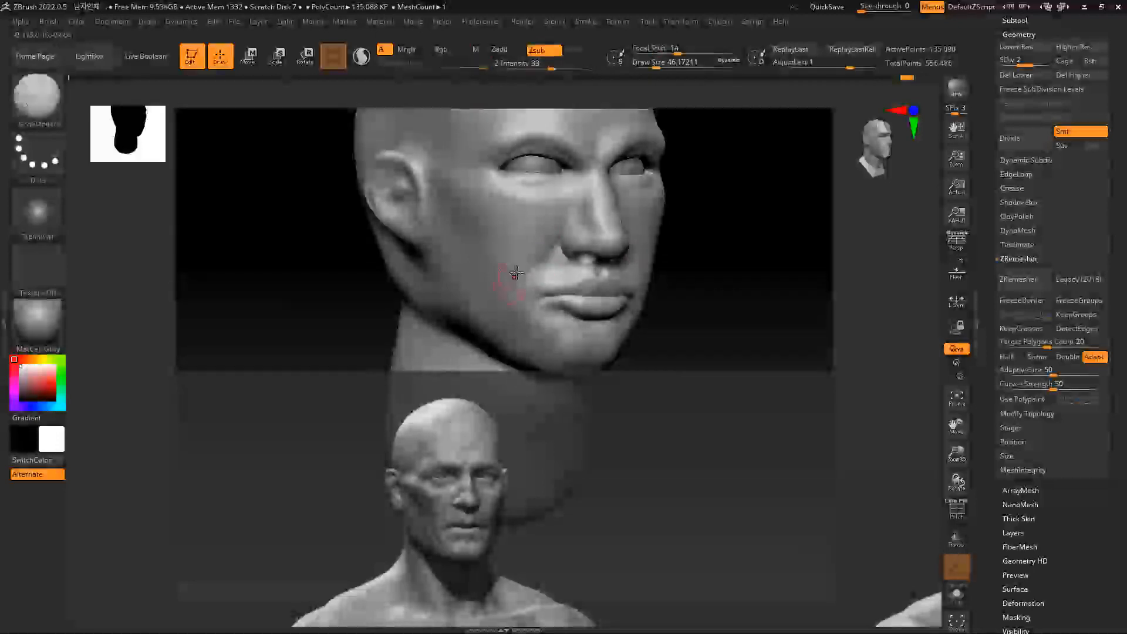
key("shift")
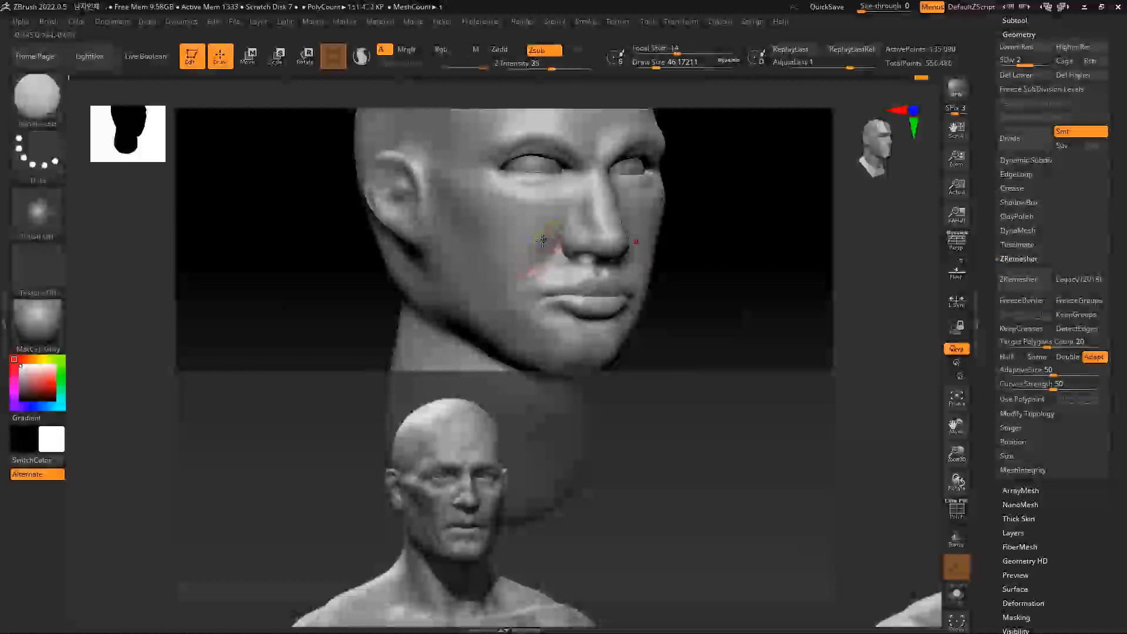
Build up the cheek along the outer side of the nasolabial fold with ClayBuildup and smooth it
key("b")
key("c")
key("b")
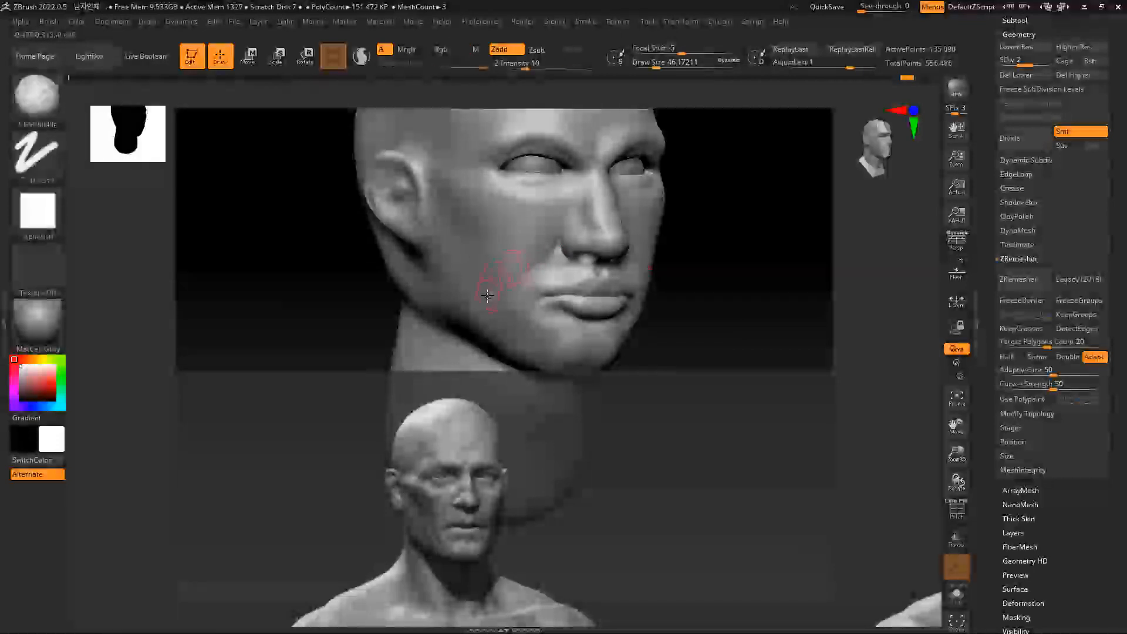
key("shift")
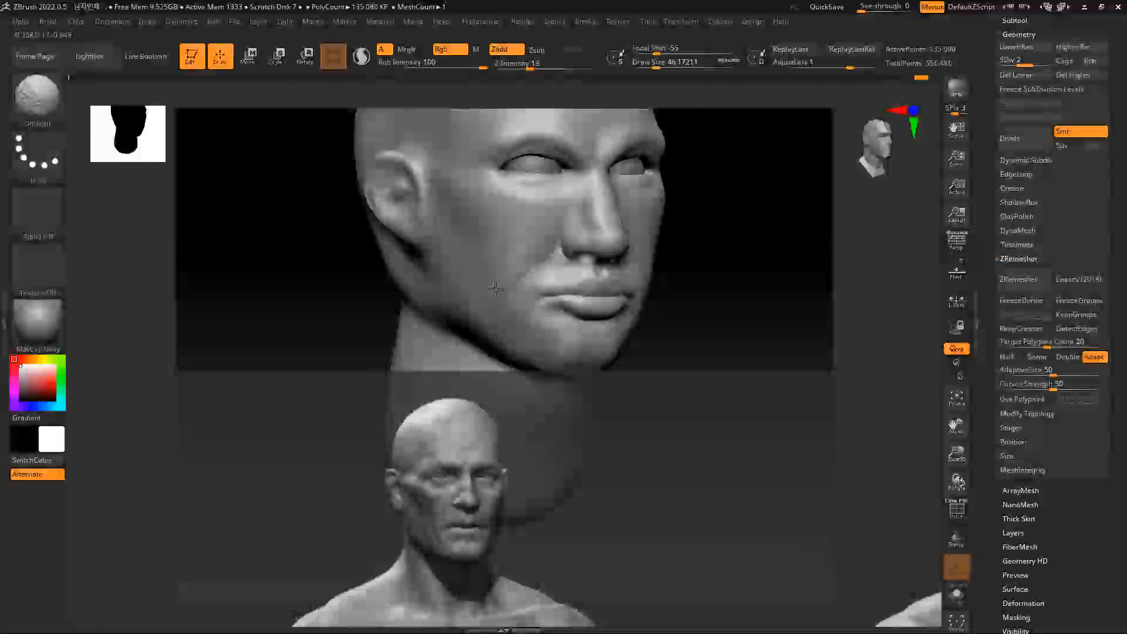
Build up the opposite cheek beside the nose and under the eye with ClayBuildup at draw size about 80
mouse_move(739, 327)
left_mouse_down()
mouse_move(750, 297)
mouse_move(683, 284)
left_mouse_up()
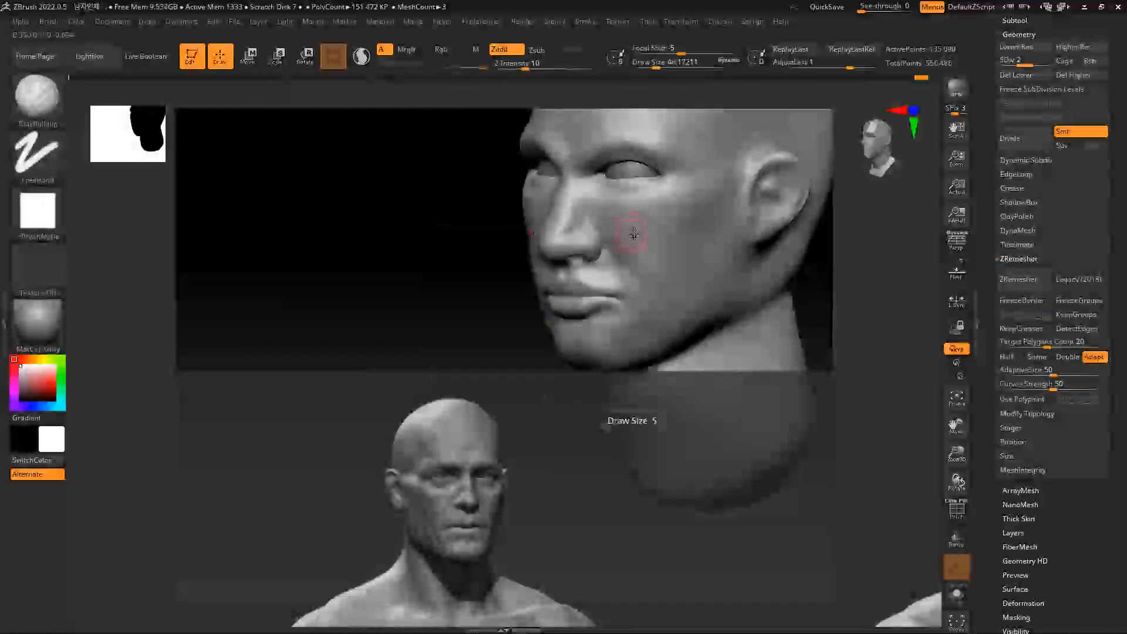
key("space")
left_click_drag(647, 237, 654, 237)
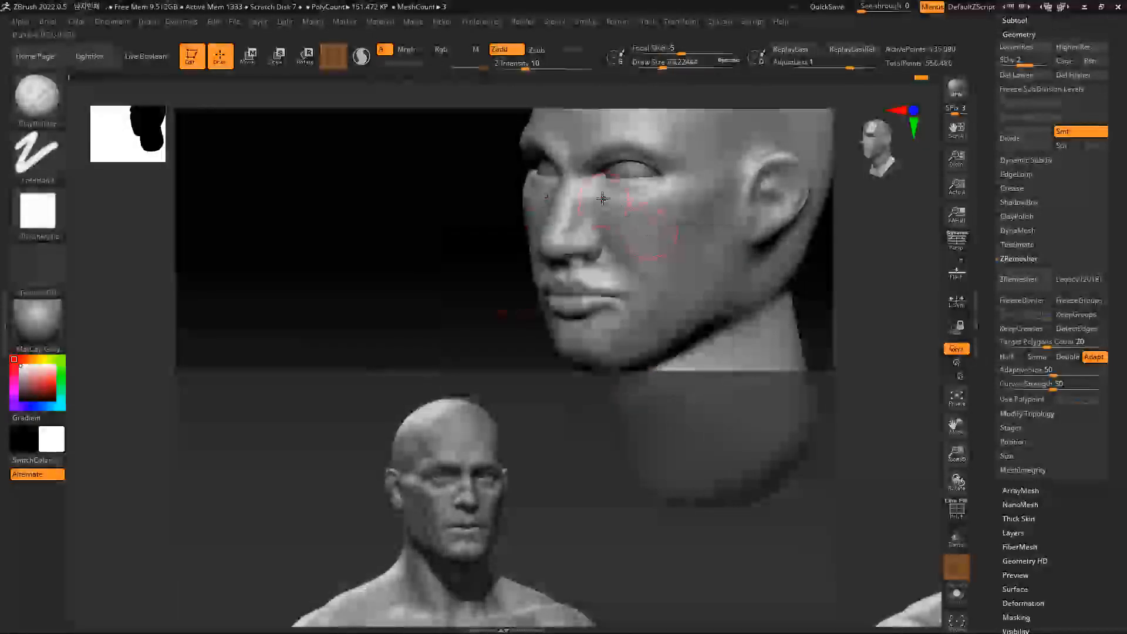
Reshape the brow and eye area from the front with the Move brush at draw size about 262
left_click_drag(434, 229, 477, 198, "shift")
key("b")
key("m")
key("v")
left_click_drag(461, 245, 447, 291)
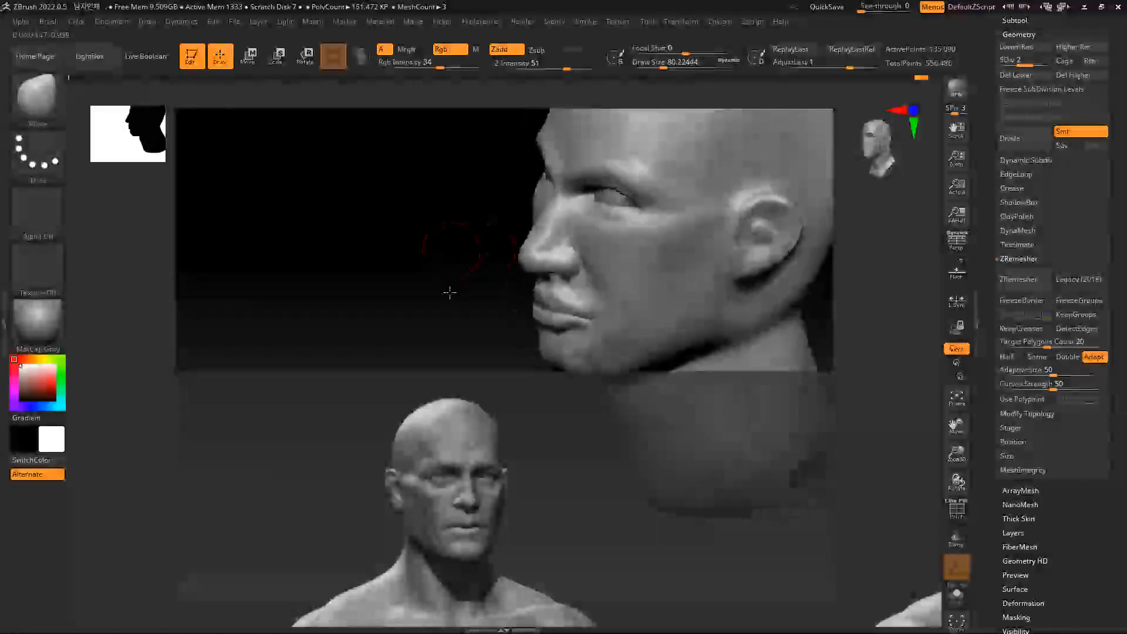
key("space")
left_click_drag(505, 251, 519, 251)
mouse_move(443, 236)
left_mouse_down("shift")
mouse_move(433, 244)
mouse_move(578, 196)
left_mouse_up("shift")
key("space")
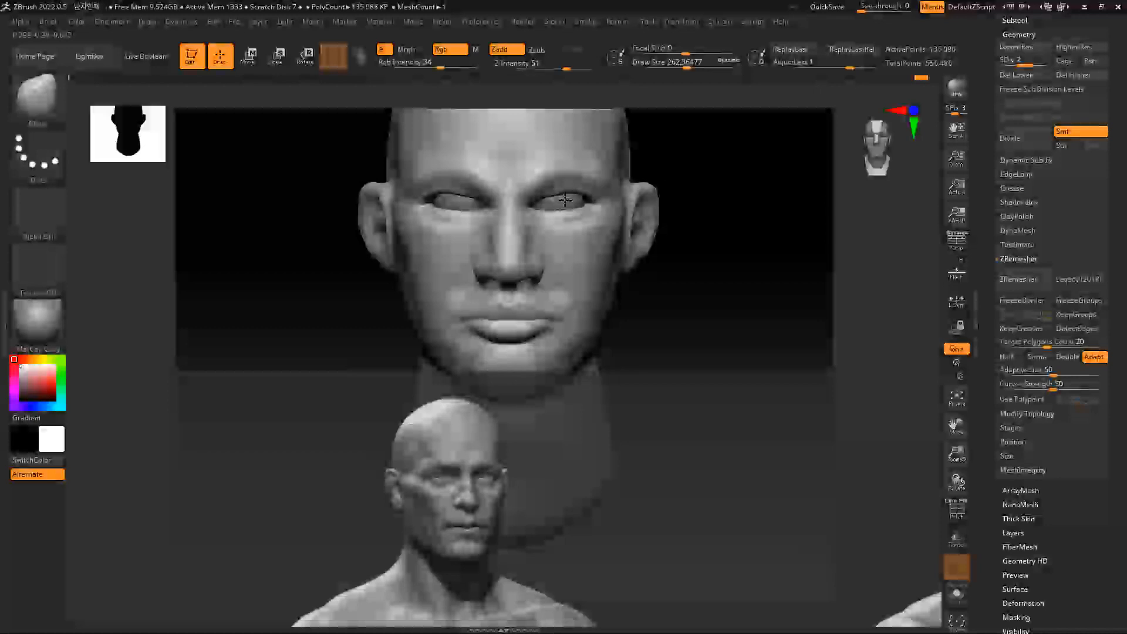
left_click_drag(775, 206, 731, 212, "shift")
left_click_drag(473, 261, 605, 257, "shift")
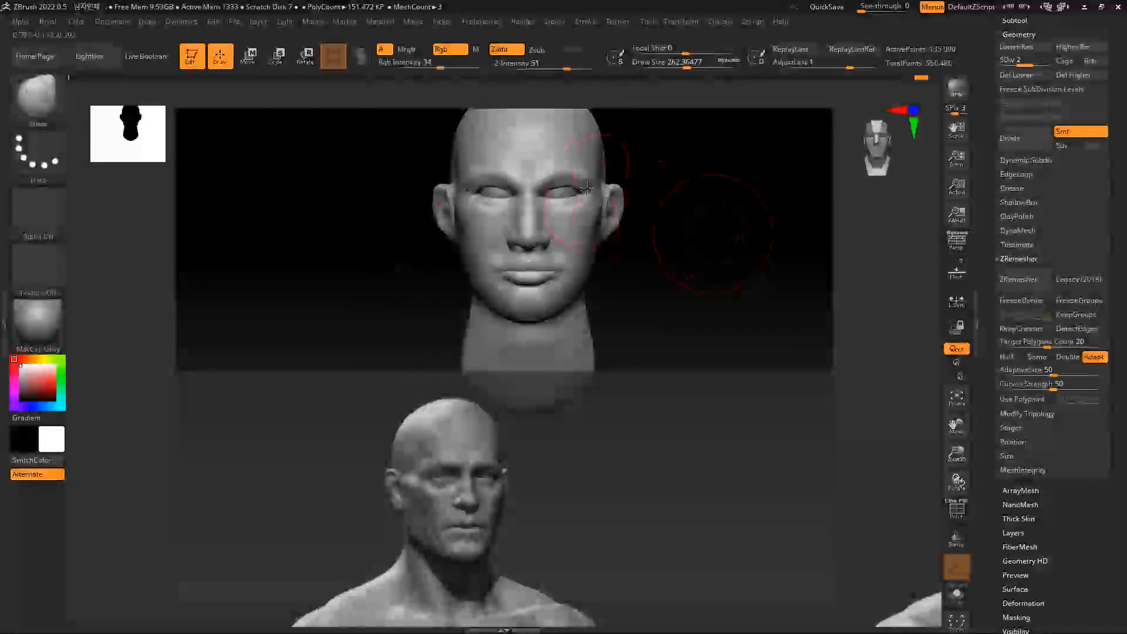
left_click_drag(586, 189, 559, 187)
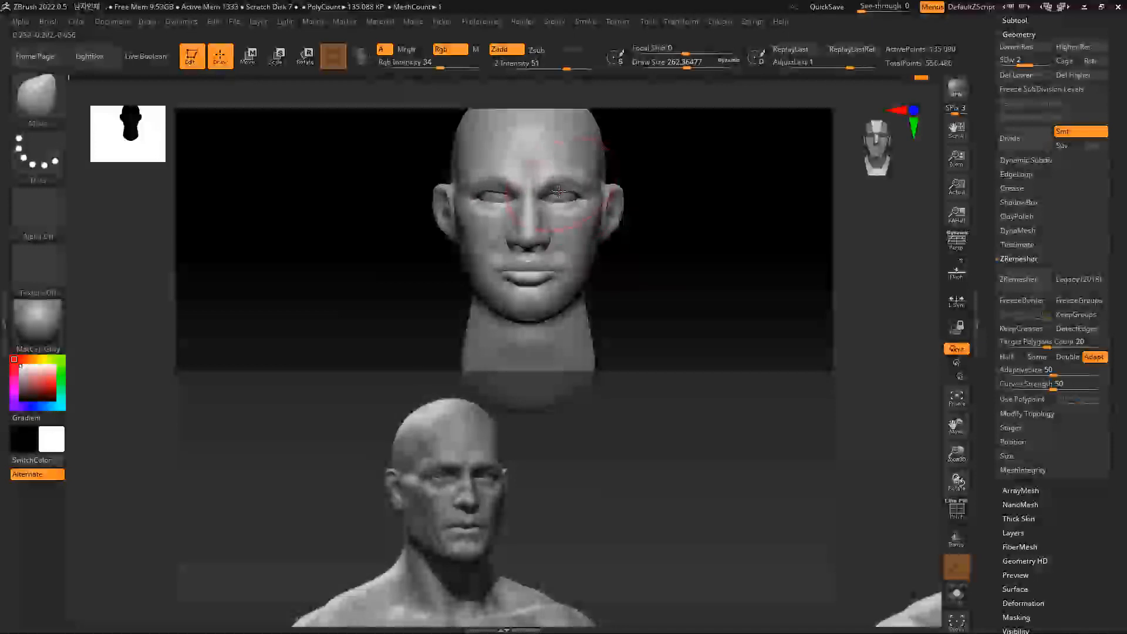
left_click_drag(726, 216, 717, 219)
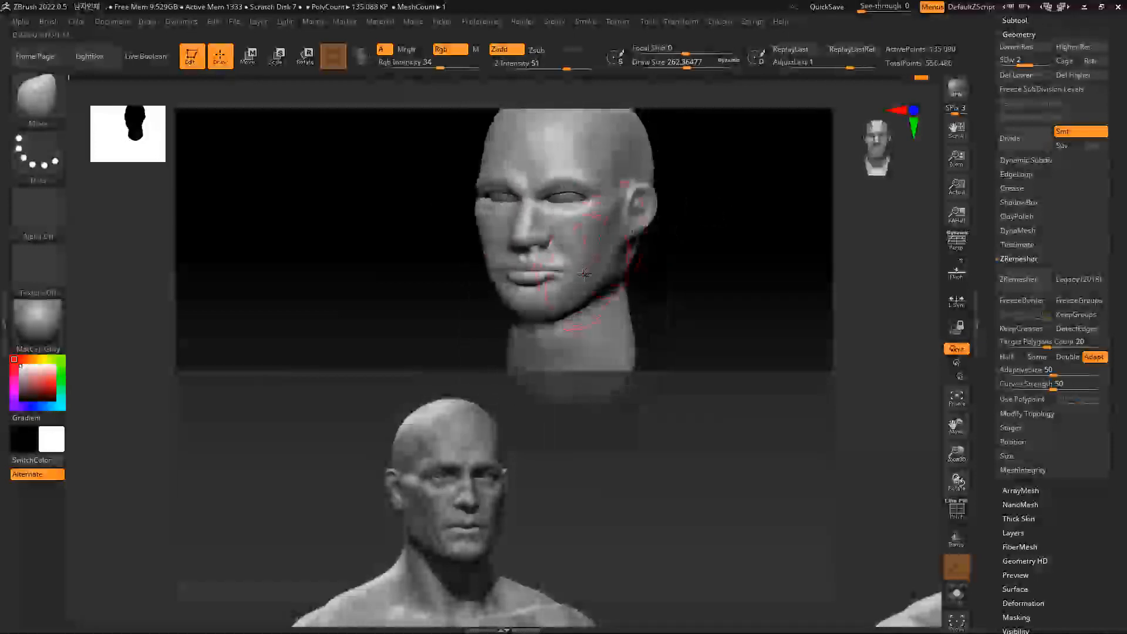
left_click_drag(638, 285, 611, 298, "shift")
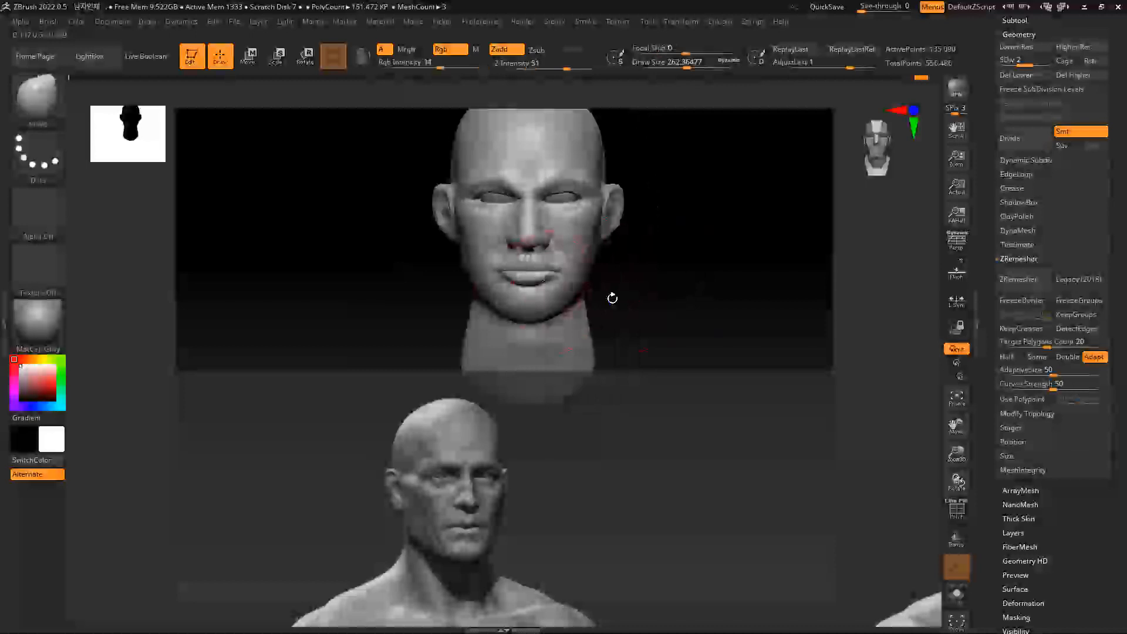
Adjust the contour of the jaw and chin with the Move brush at draw size about 197
key("space")
mouse_move(547, 272)
left_mouse_down()
mouse_move(535, 274)
mouse_move(561, 277)
mouse_move(548, 287)
left_mouse_up()
mouse_move(633, 279)
left_mouse_down()
mouse_move(569, 270)
mouse_move(554, 317)
left_mouse_up()
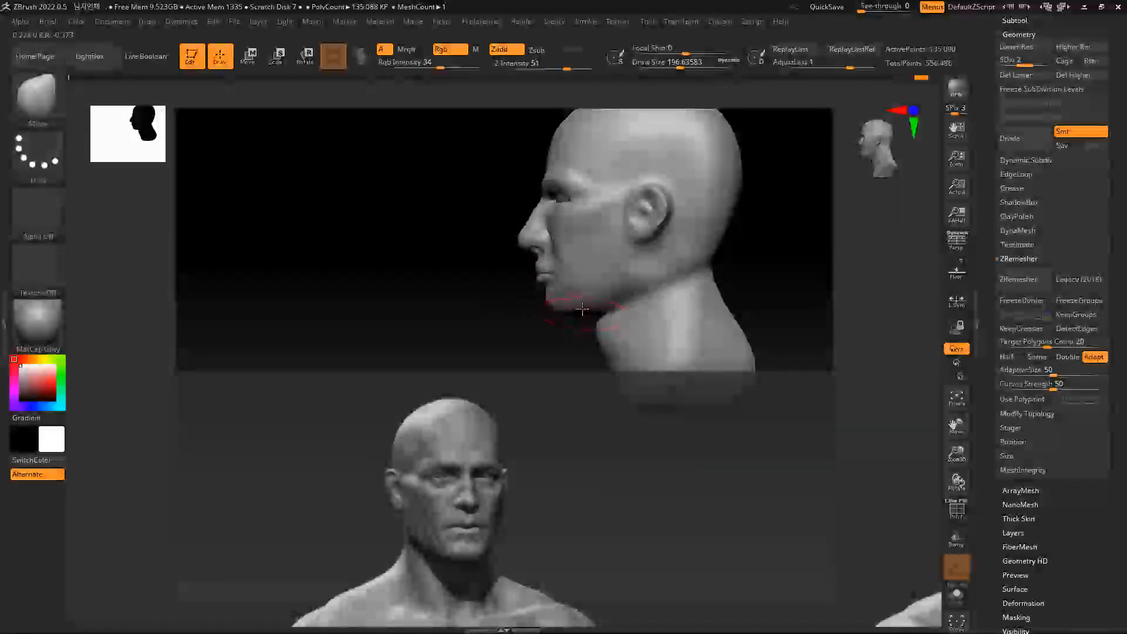
left_click_drag(529, 323, 586, 304, "shift")
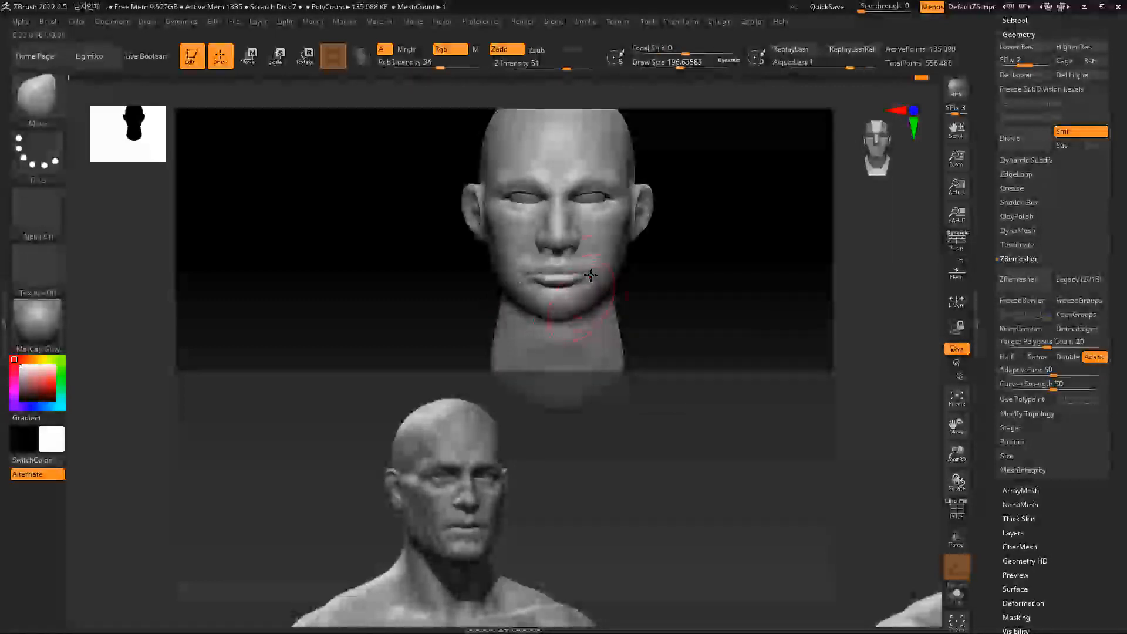
Push the upper nose bridge slightly inward in side profile with the Move brush
left_click_drag(695, 252, 604, 234)
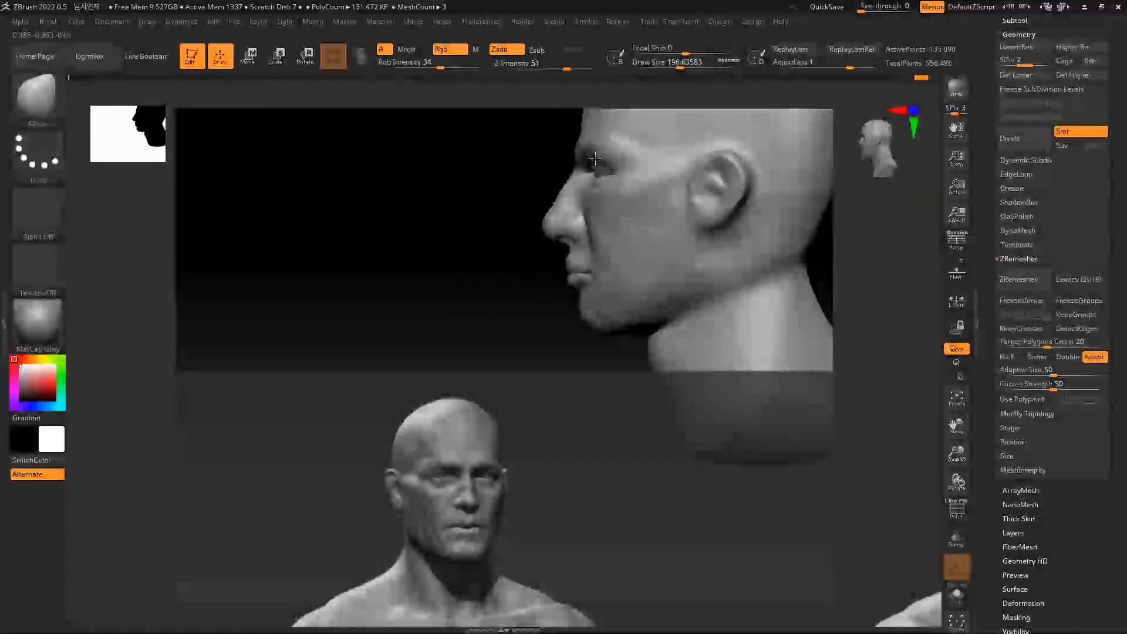
left_click_drag(562, 189, 568, 186)
mouse_move(472, 228)
left_mouse_down()
mouse_move(745, 218)
mouse_move(723, 234)
left_mouse_up()
Reshape the outer corners of the eyes with the Move brush at draw size 112
key("space")
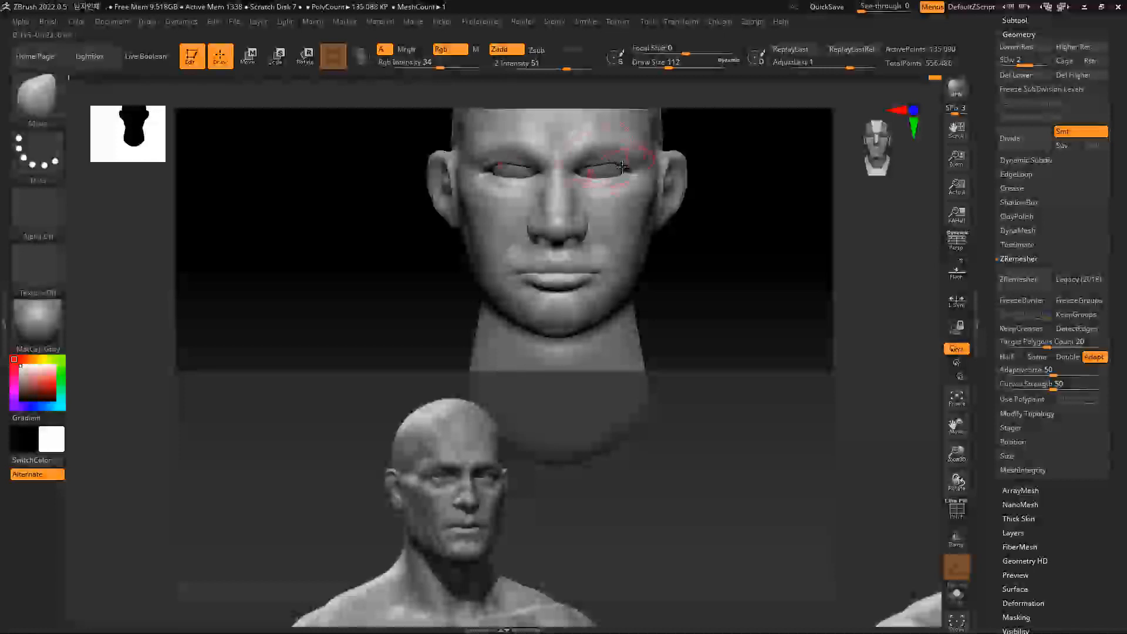
left_click_drag(767, 223, 782, 200, "alt")
mouse_move(635, 163)
left_mouse_down()
mouse_move(642, 171)
mouse_move(628, 168)
left_mouse_up()
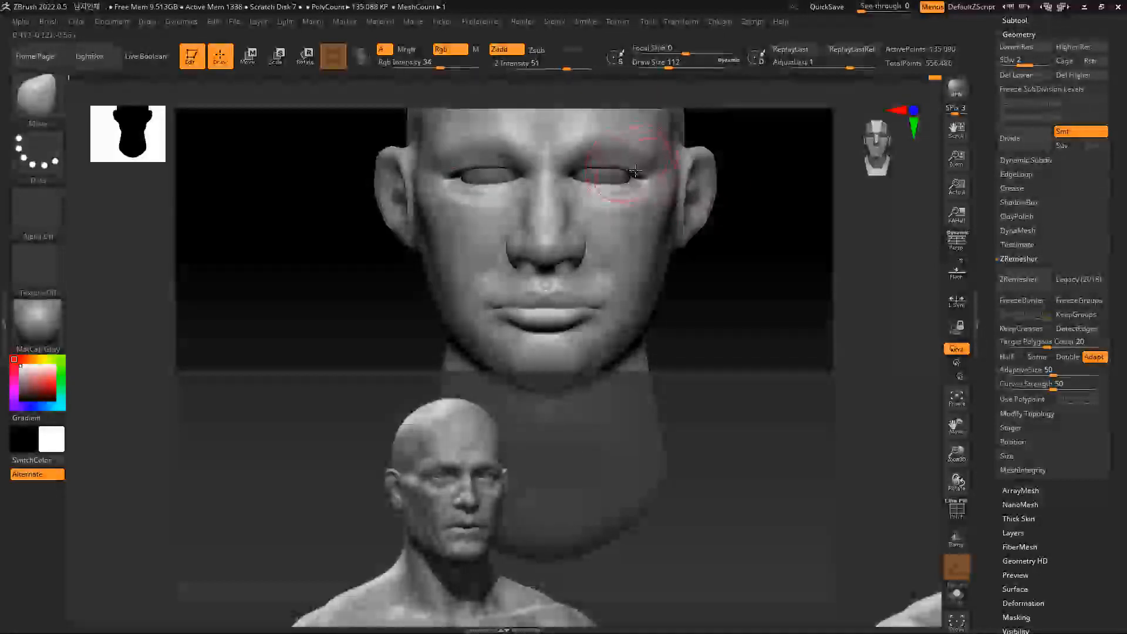
mouse_move(759, 205)
left_mouse_down()
mouse_move(782, 192)
mouse_move(722, 222)
mouse_move(769, 202)
left_mouse_up()
Refine the upper eyelids and brow undersides on both eyes with ClayBuildup at draw size about 65 and smooth them
key("space")
left_click_drag(555, 210, 545, 209)
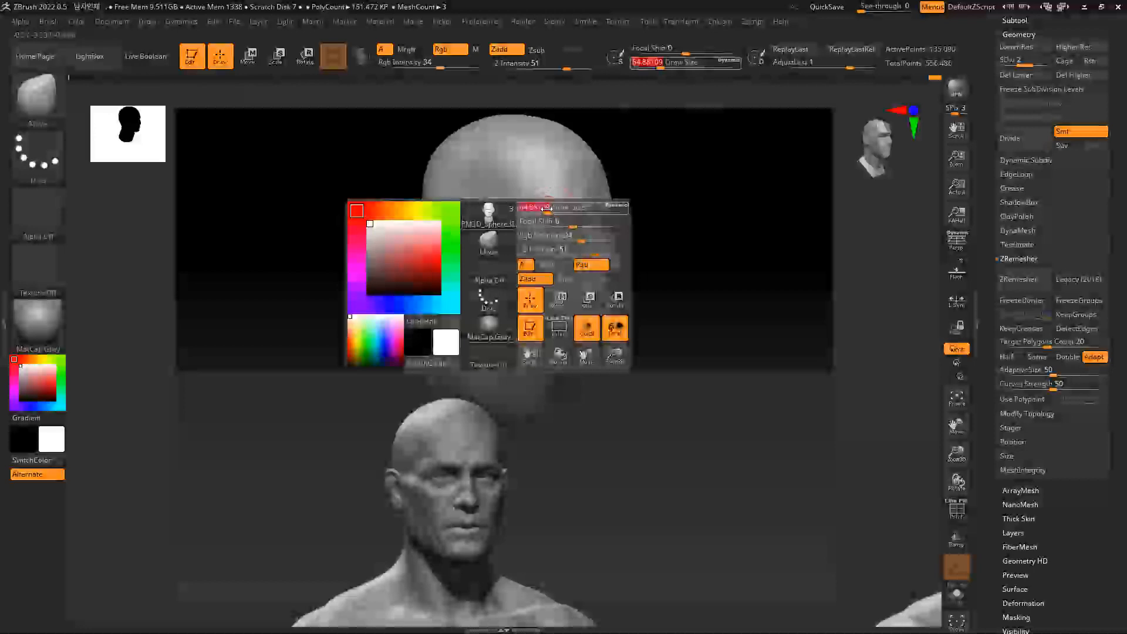
key("b")
key("c")
key("b")
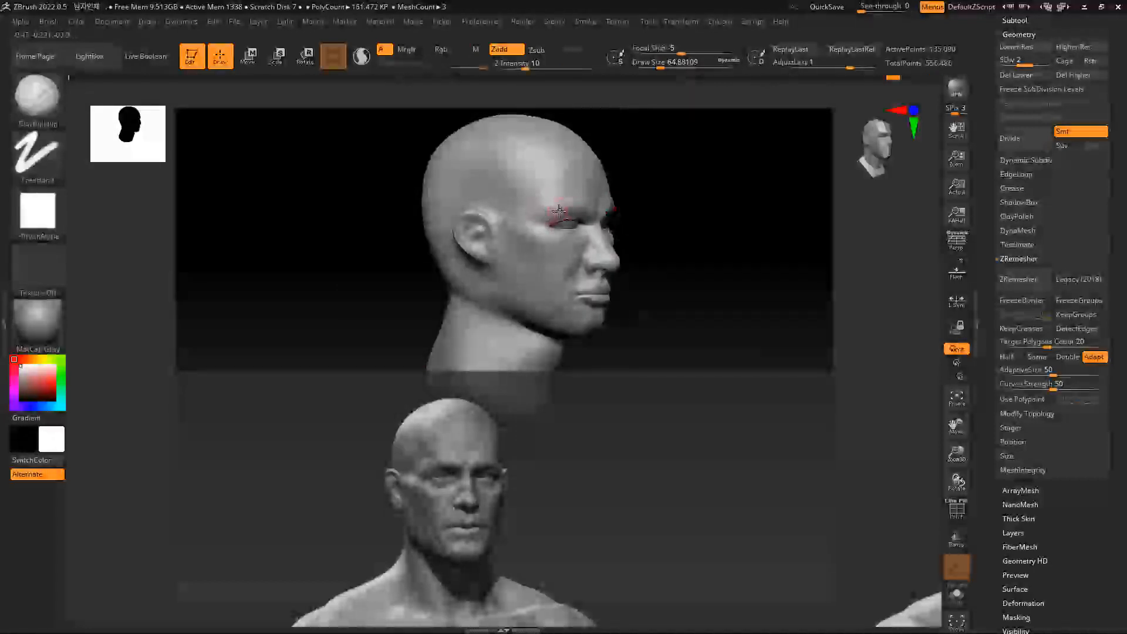
key("shift")
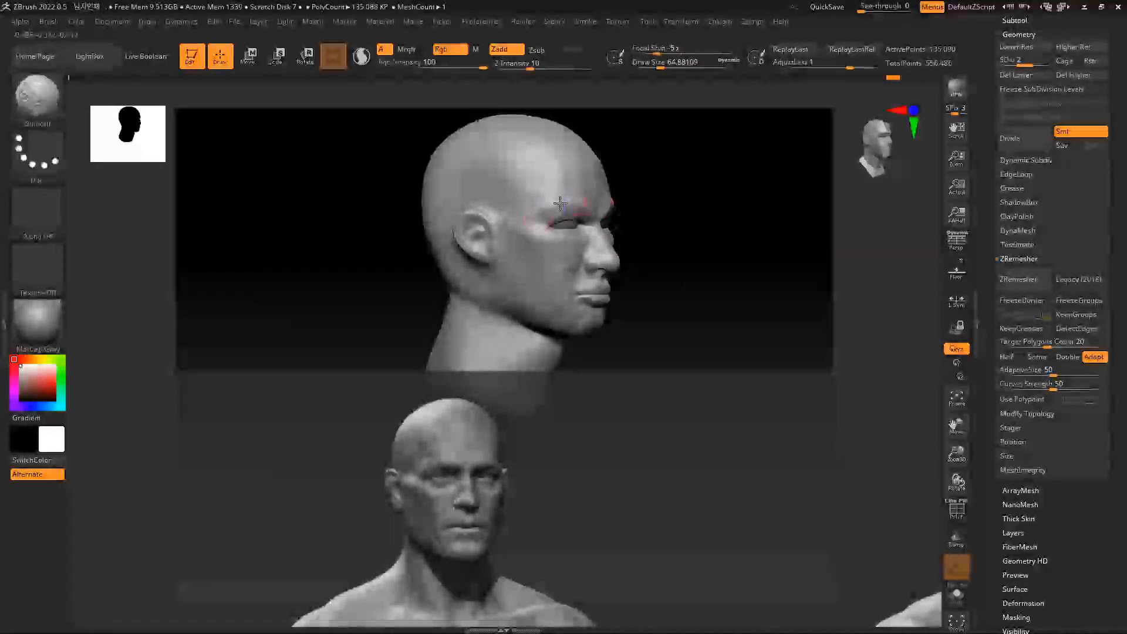
right_click_drag(552, 217, 728, 229, "shift")
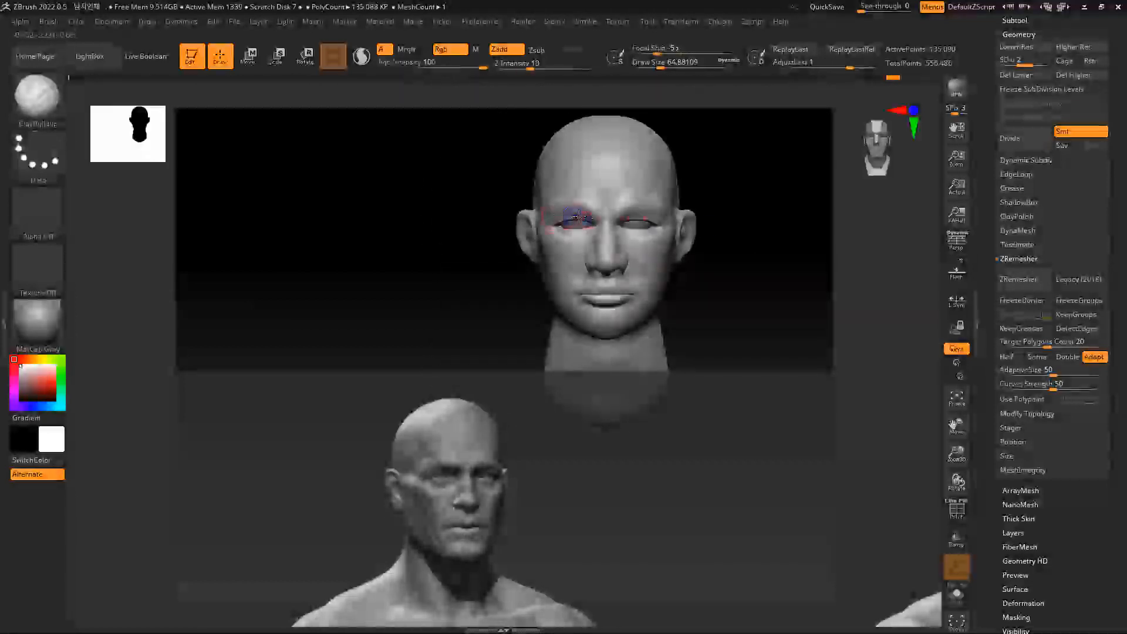
left_click_drag(573, 217, 581, 222, "shift")
right_click_drag(644, 219, 779, 269)
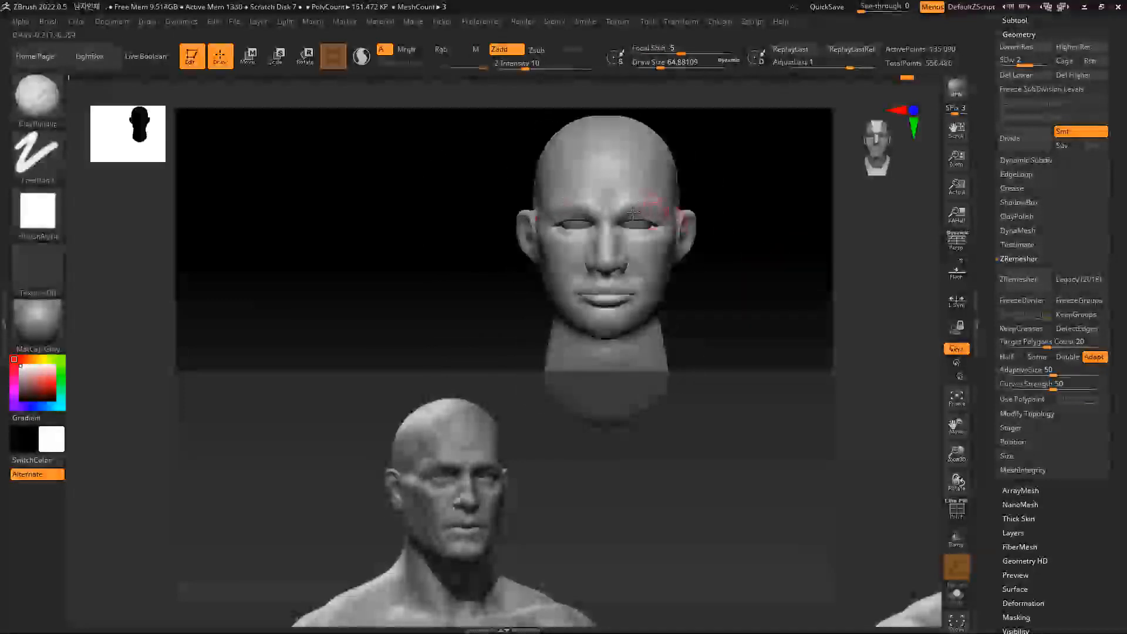
left_click_drag(631, 220, 659, 223, "shift")
Build up the cheekbone between the eye and the ear with ClayBuildup and smooth the surface
mouse_move(745, 276)
left_mouse_down()
mouse_move(768, 282)
mouse_move(760, 319)
mouse_move(536, 244)
left_mouse_up()
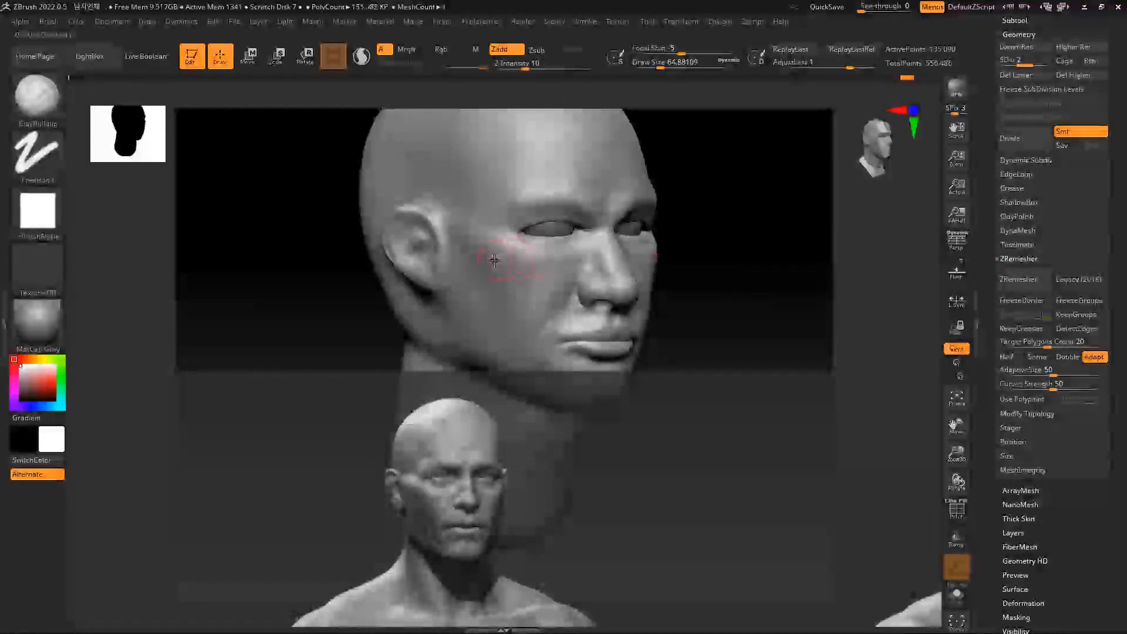
key("shift")
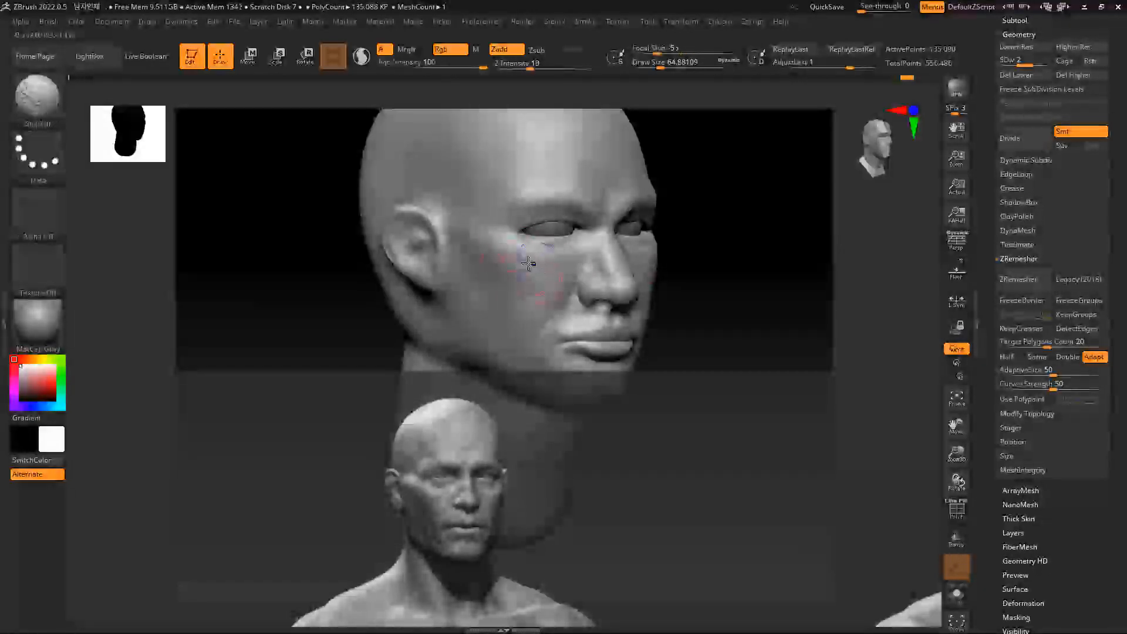
mouse_move(515, 263)
left_mouse_down("shift")
mouse_move(518, 289)
mouse_move(547, 263)
mouse_move(501, 253)
left_mouse_up("shift")
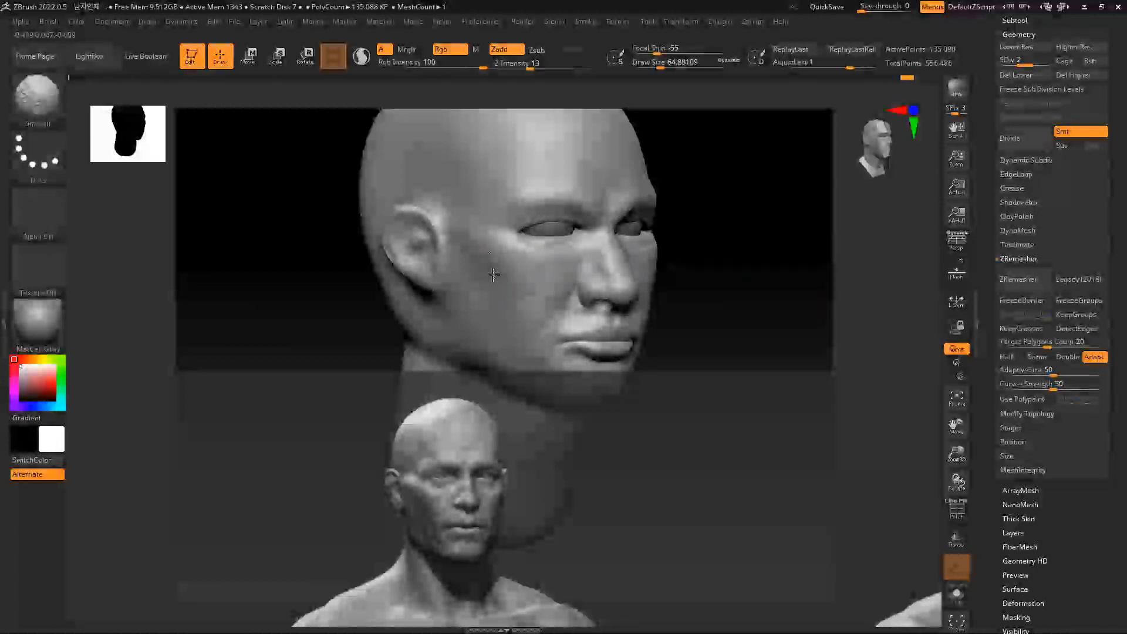
mouse_move(417, 232)
left_mouse_down()
mouse_move(419, 249)
mouse_move(406, 232)
left_mouse_up()
Toggle the Spotlight reference controls on and off and open the file commands
key("shift+z")
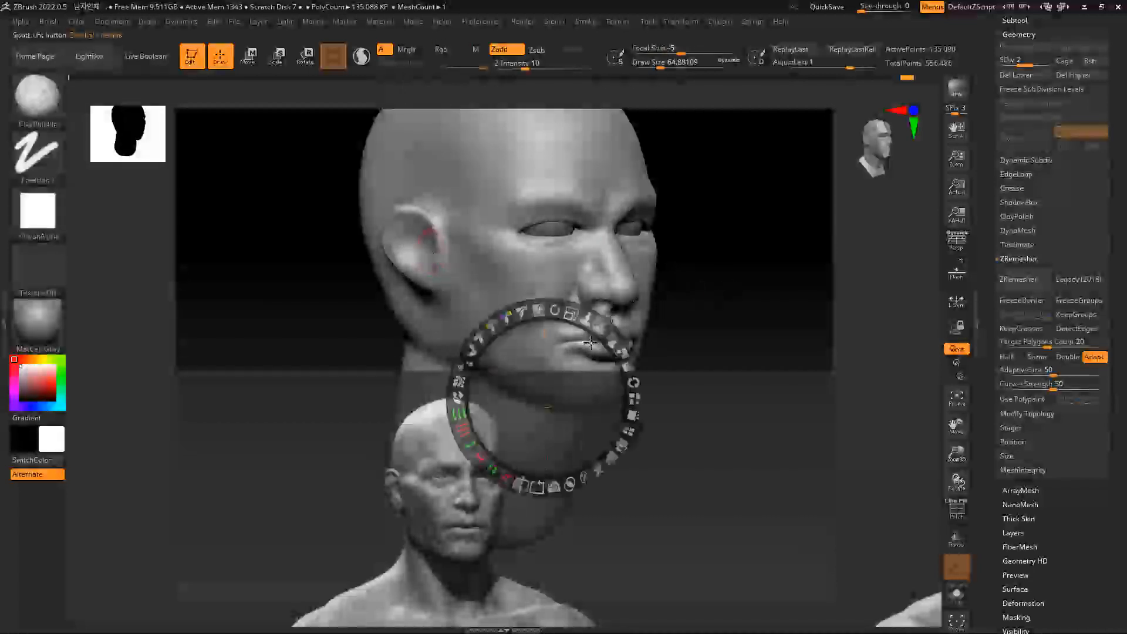
key("shift+z")
left_click(235, 22)
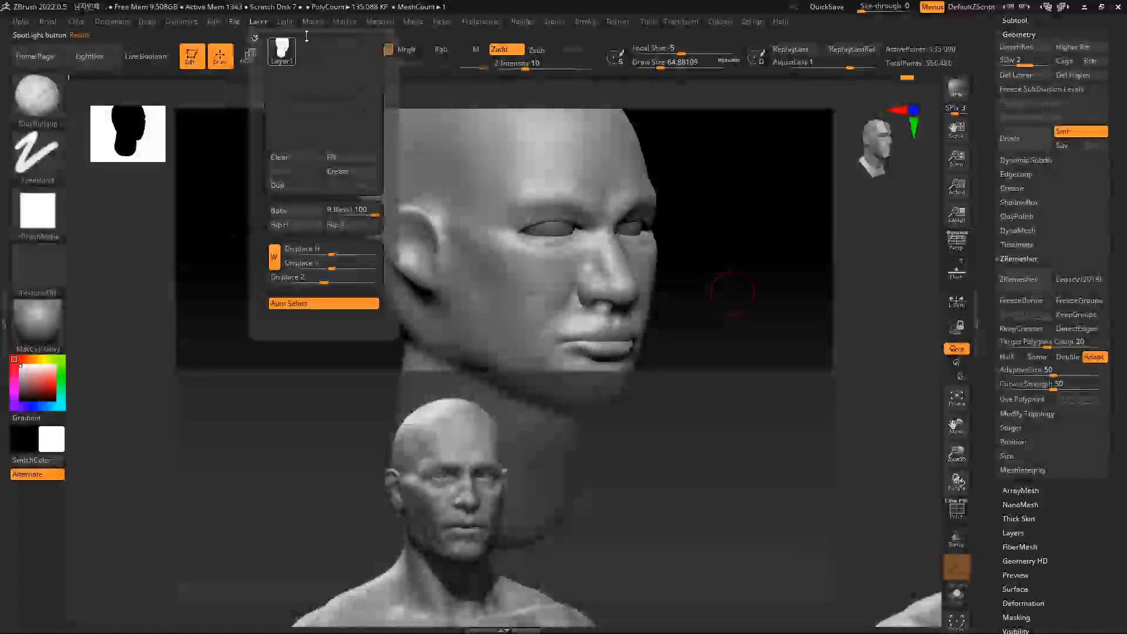